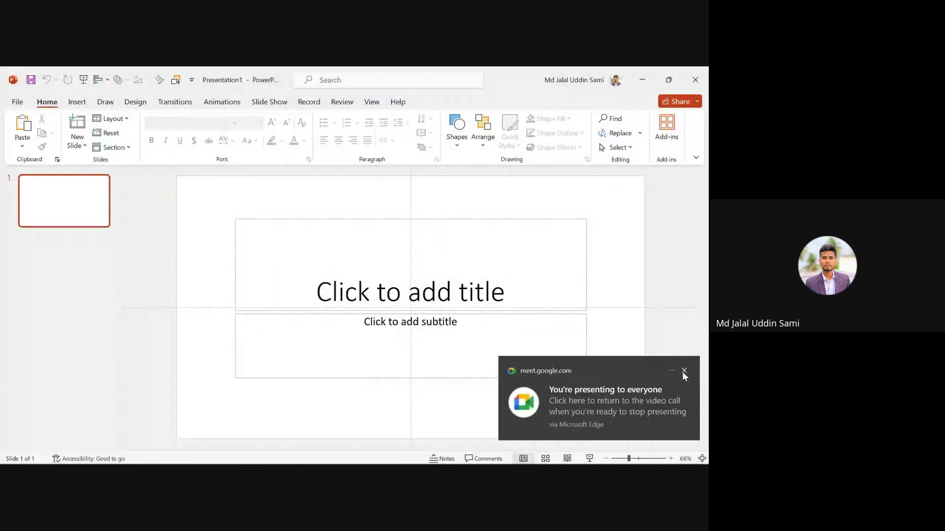
- Dismiss the Google Meet notice, click into both empty placeholders, and bring up the Layout gallery
click(683, 371)
click(396, 281)
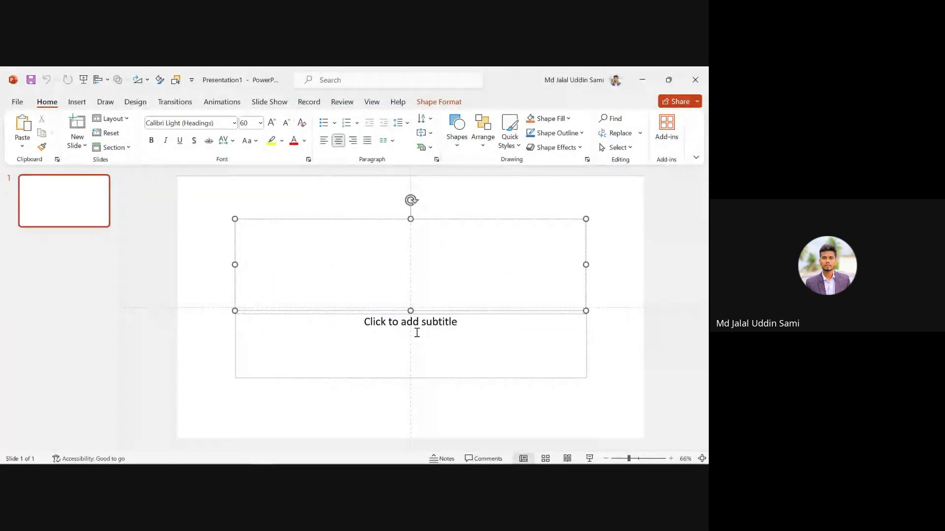
click(417, 327)
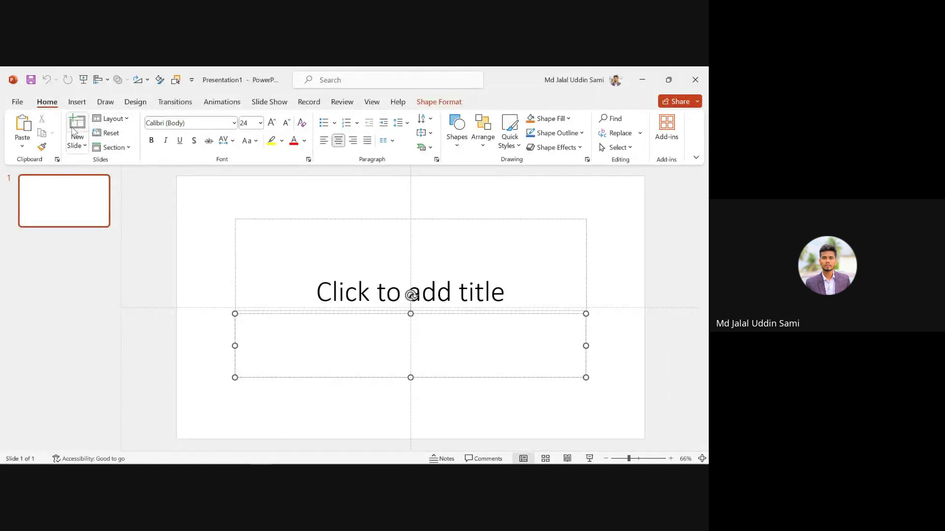
click(122, 123)
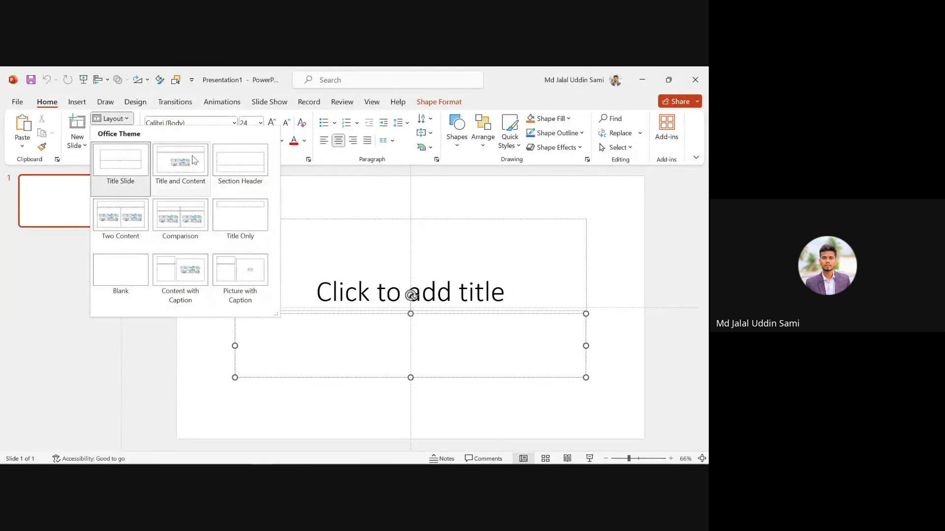
- Apply the Blank layout to slide 1, glance at the View tab, then select everything on the slide
click(127, 268)
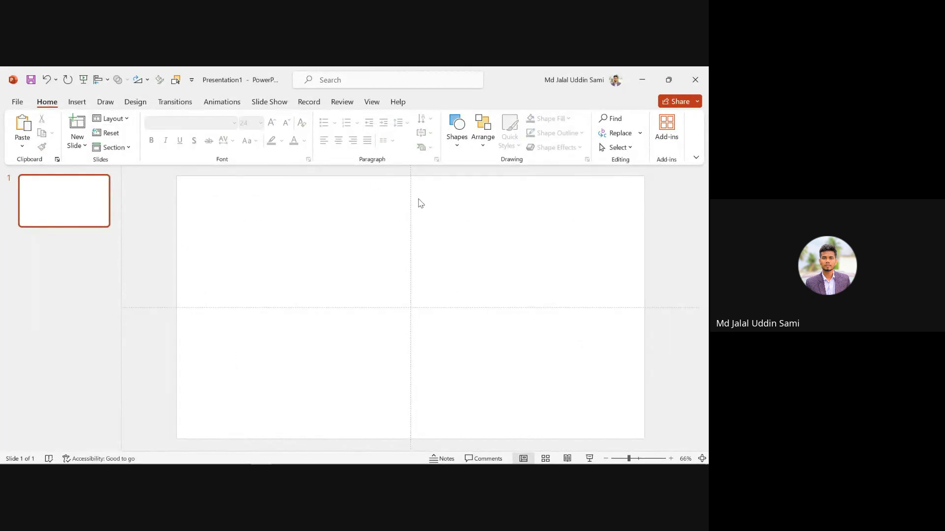
click(371, 102)
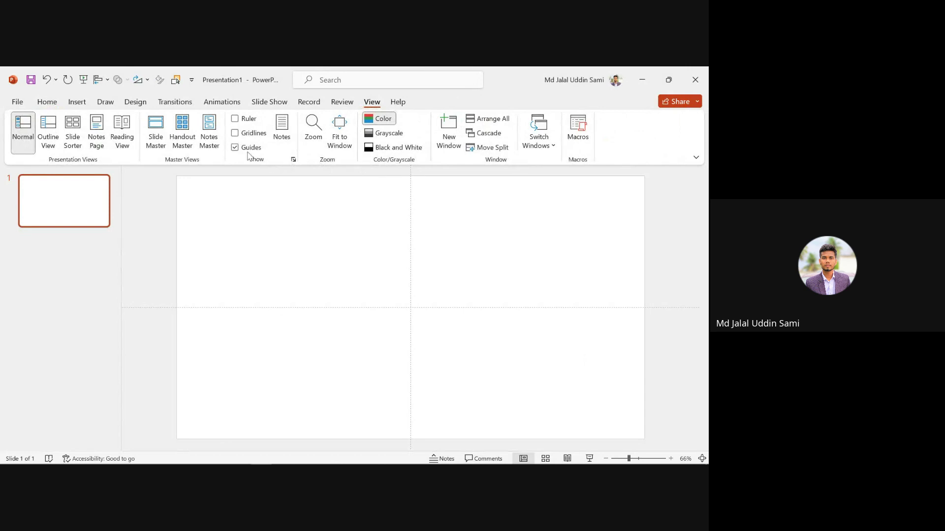
click(47, 101)
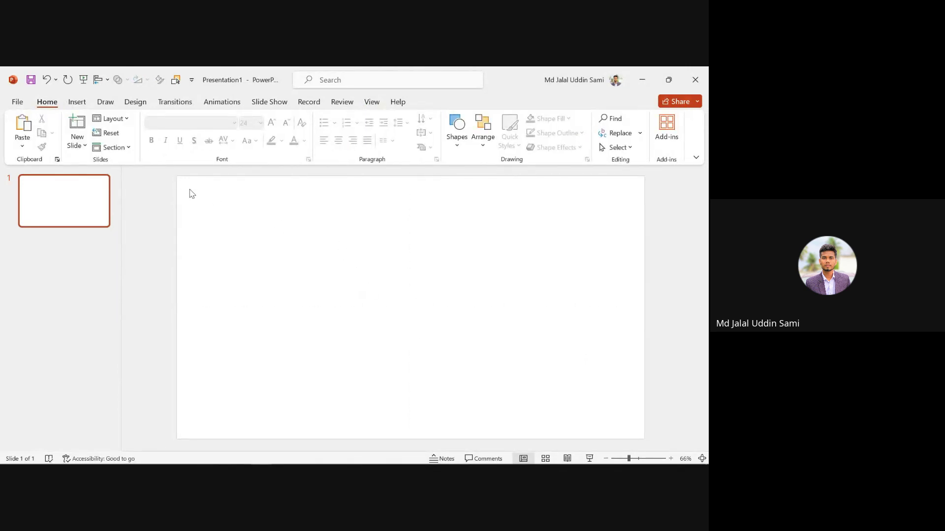
drag(175, 176, 646, 442)
- Draw a blue rounded-rectangle square on slide 1 and reposition it
click(79, 103)
click(187, 132)
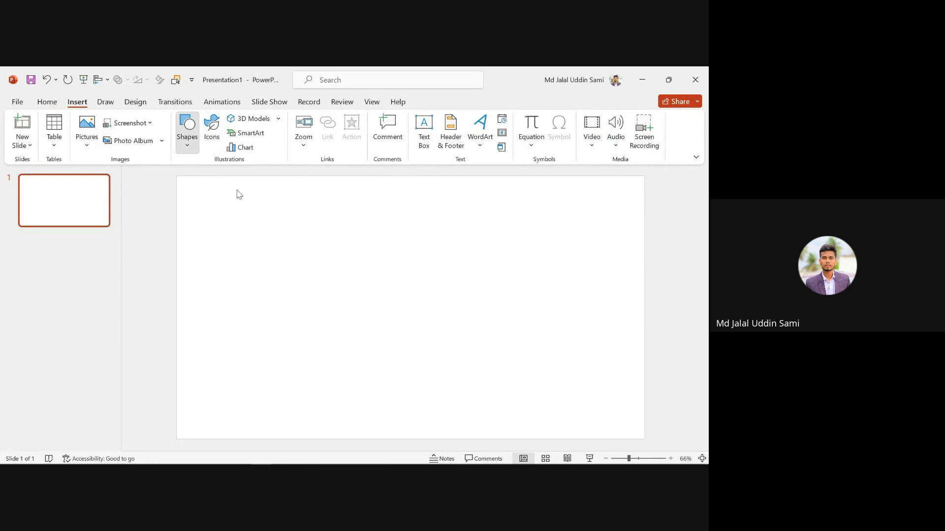
click(241, 178)
drag(301, 207, 367, 272)
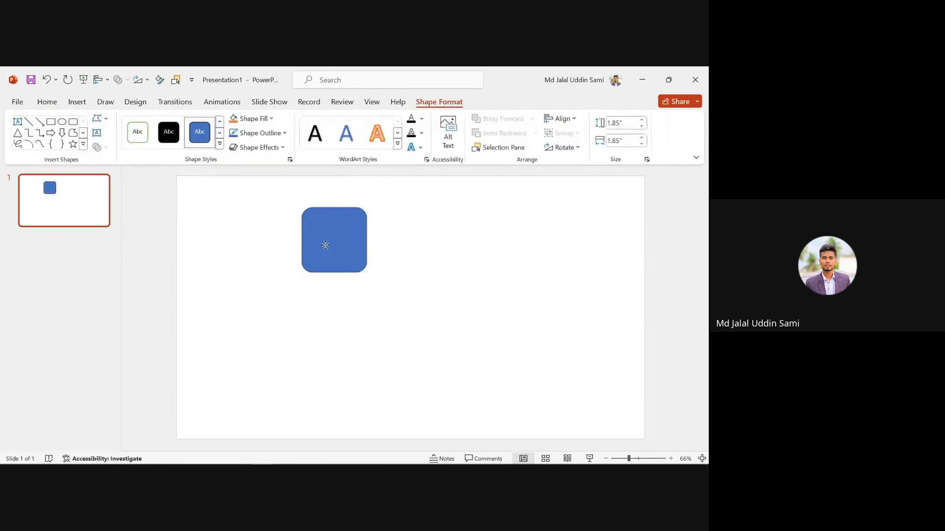
drag(324, 244, 277, 265)
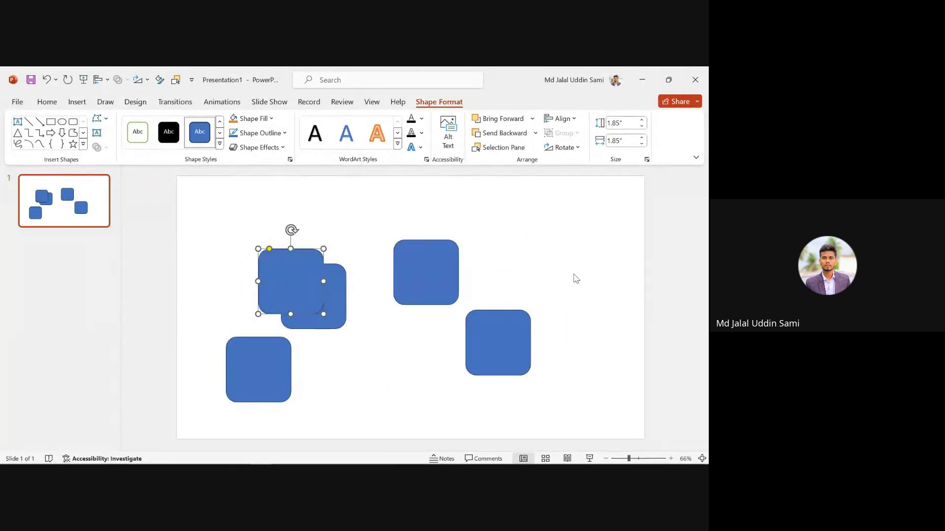
- Ctrl-drag copies of the squares, undo the extra copies, and delete the lower-left square
ctrl+click(449, 280)
drag(448, 281, 524, 237)
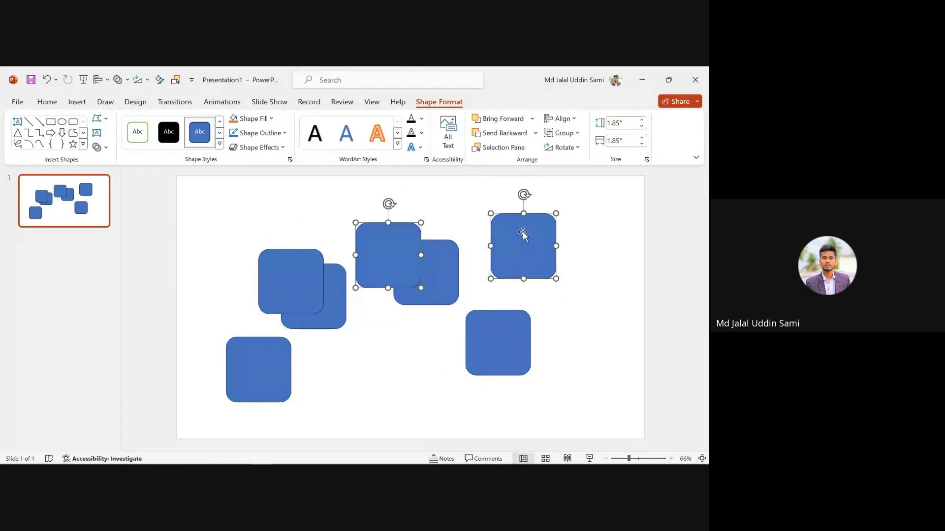
key(ctrl+z)
key(ctrl+z)
key(ctrl+z)
key(ctrl+z)
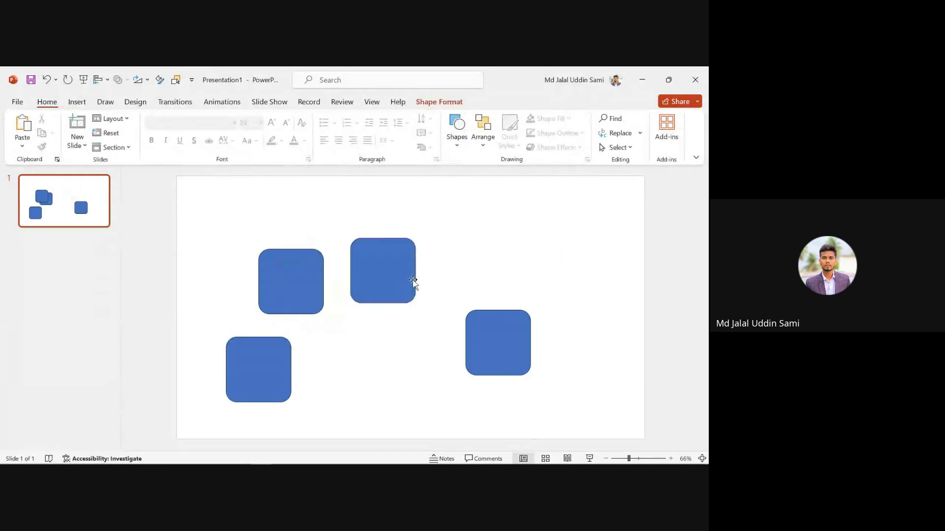
key(ctrl+z)
key(ctrl+z)
click(278, 370)
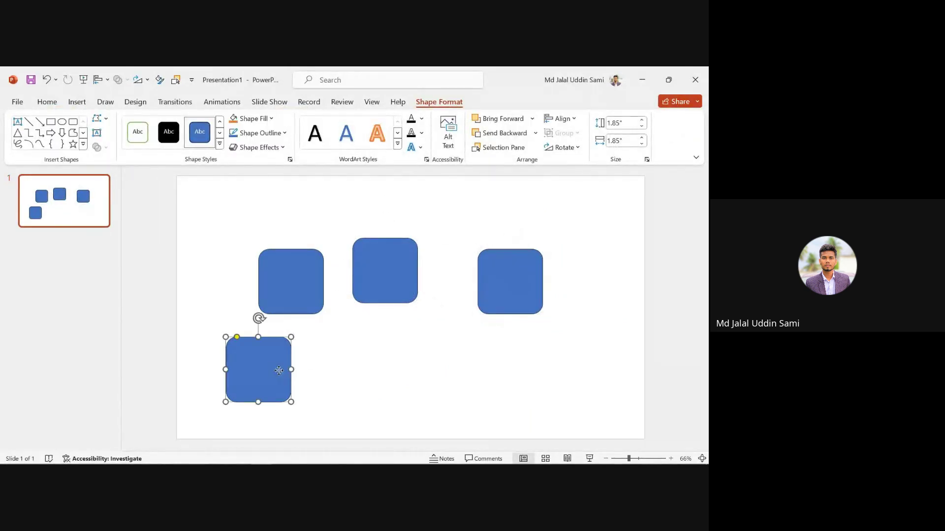
drag(278, 370, 409, 343)
key(Delete)
- Line up the middle square with the others, then select all three squares
click(388, 285)
drag(388, 284, 412, 303)
click(453, 224)
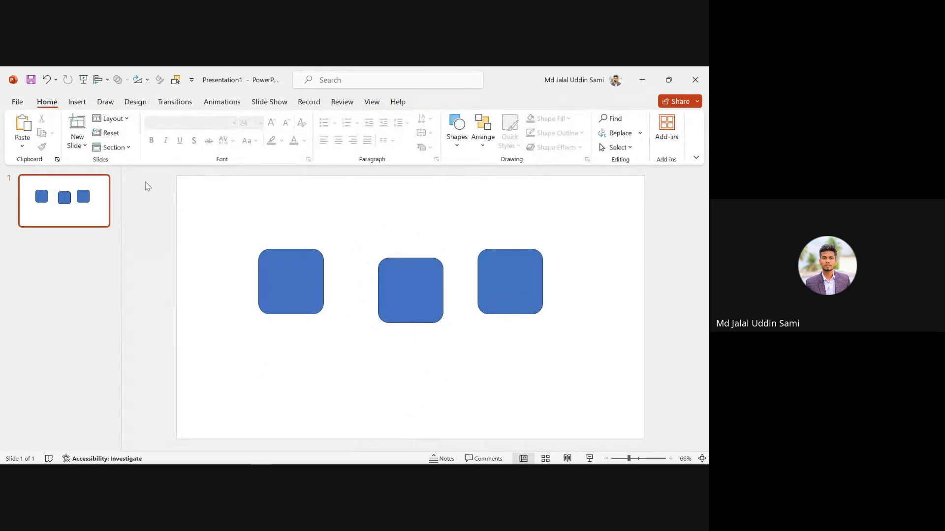
drag(178, 177, 649, 441)
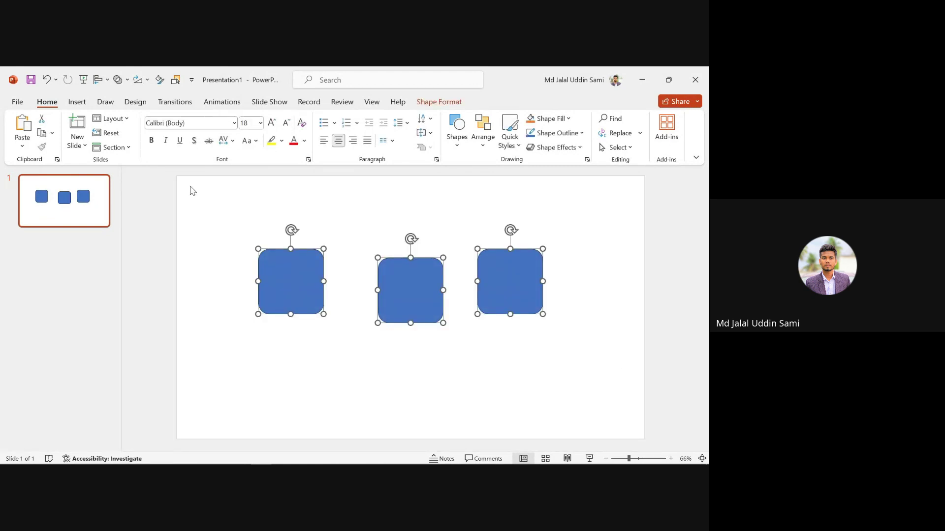
- Preview the slide show, exit it, and move the three squares left together
key(F5)
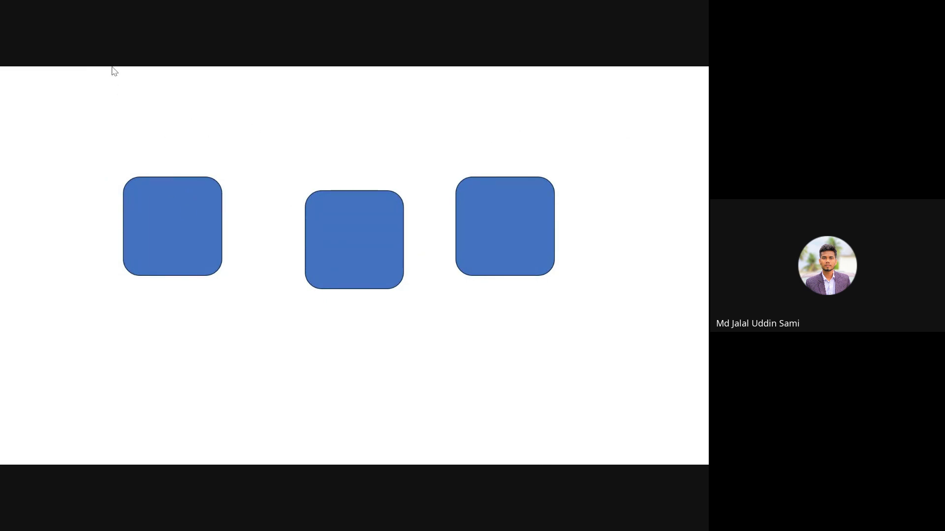
key(Escape)
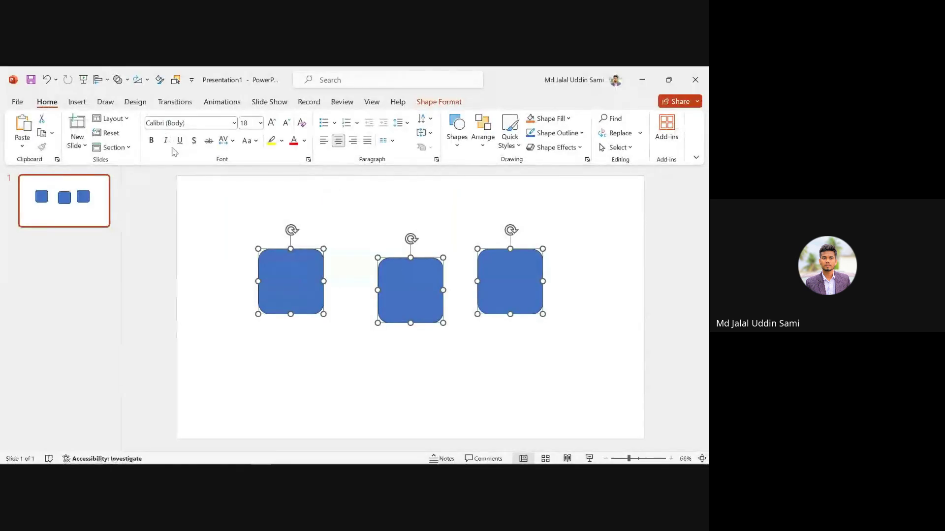
drag(269, 280, 158, 280)
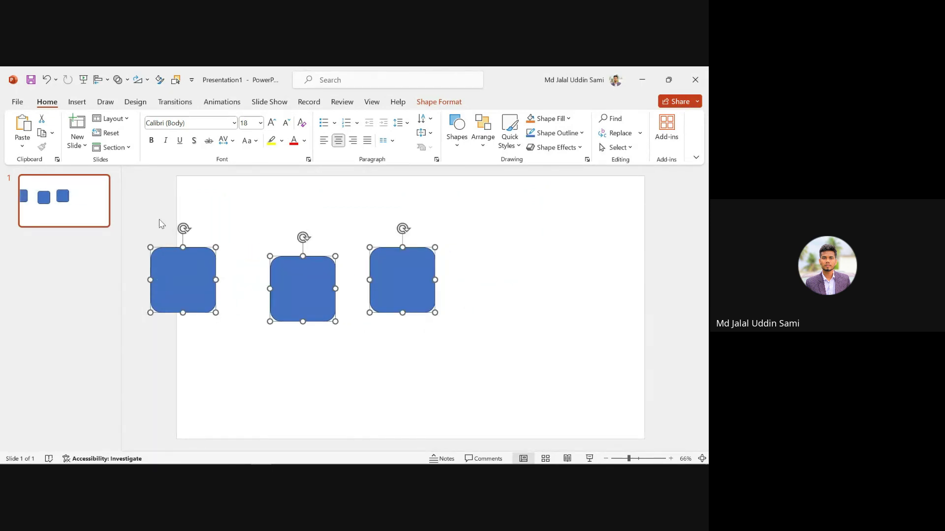
- Reselect the three squares and shift them right toward the slide centre
drag(155, 220, 175, 335)
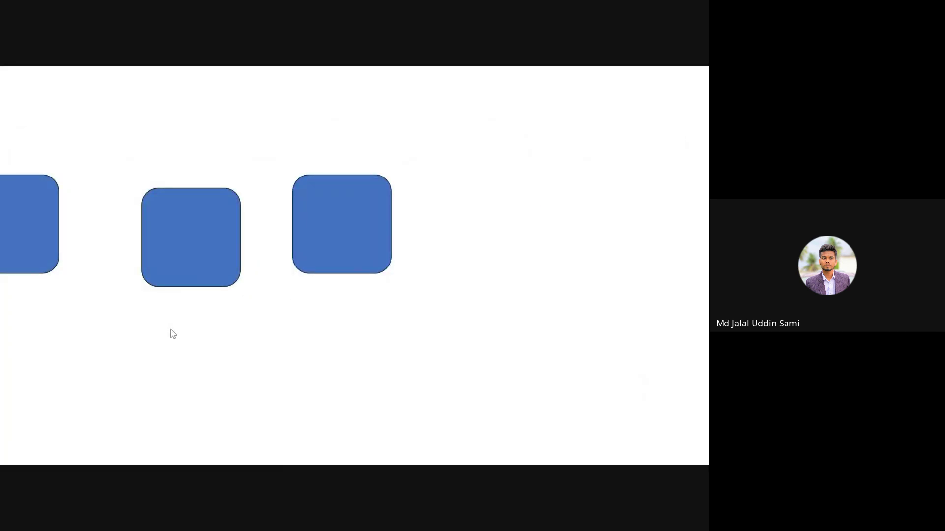
click(184, 286)
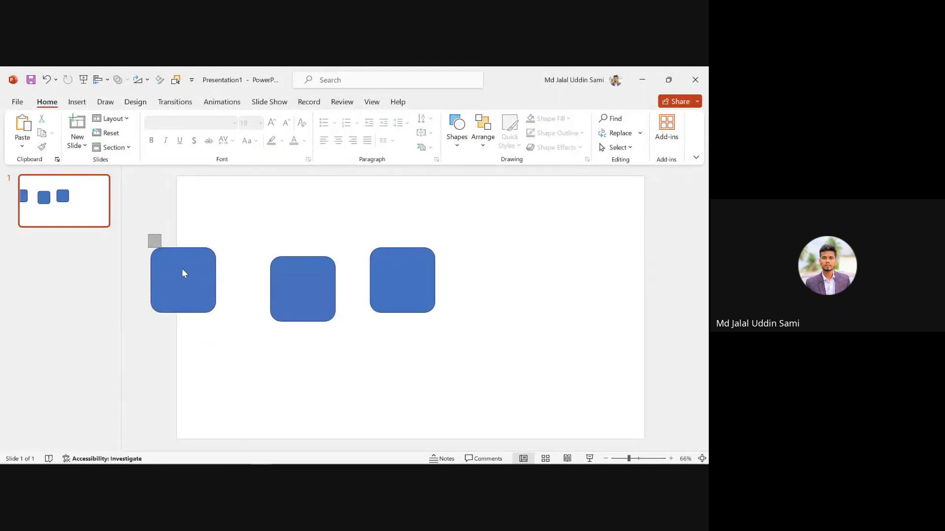
drag(183, 273, 477, 327)
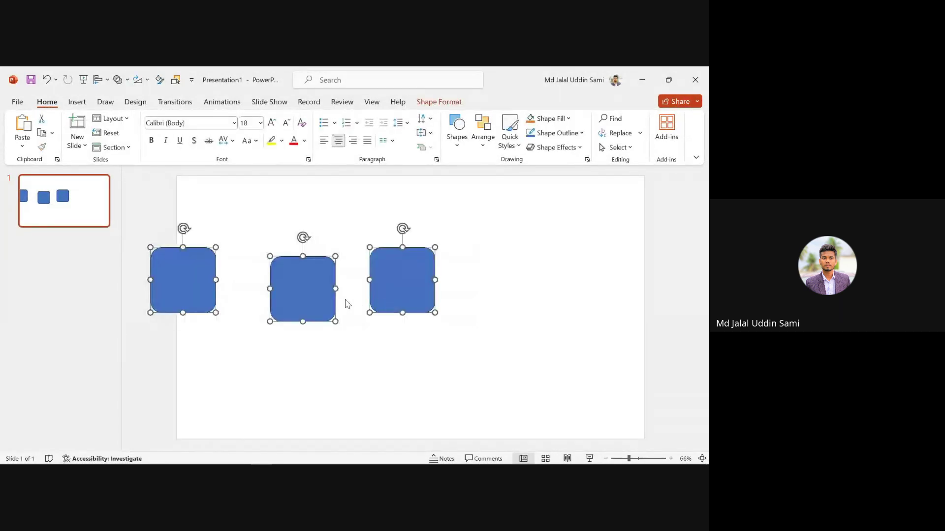
drag(384, 285, 454, 291)
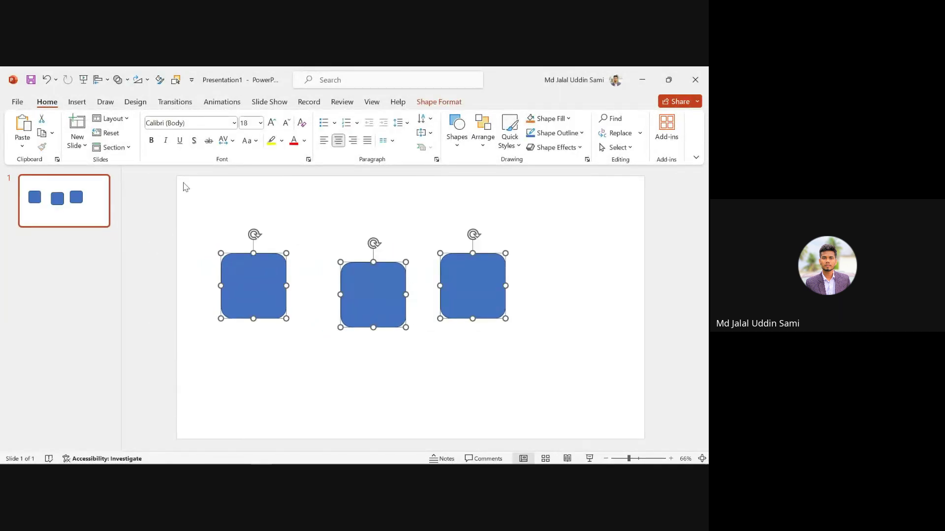
drag(180, 181, 642, 439)
click(126, 119)
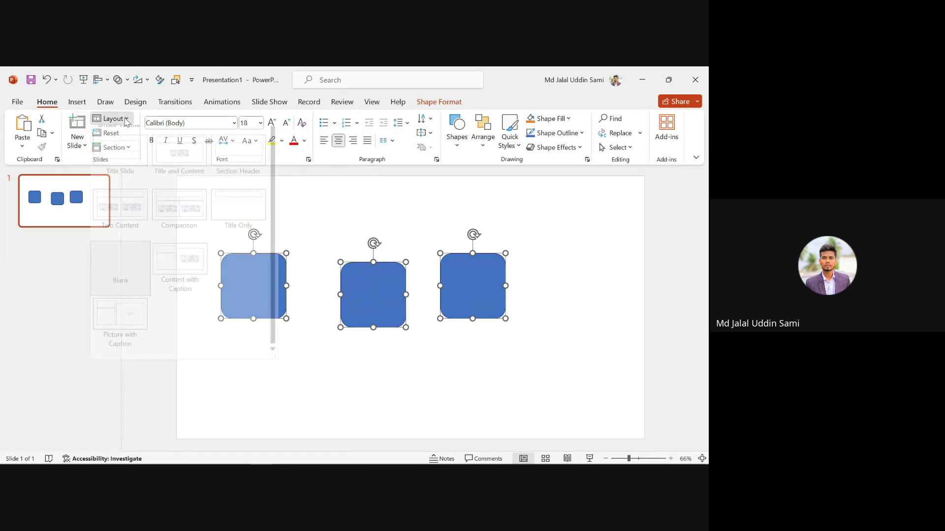
click(358, 212)
drag(175, 174, 641, 440)
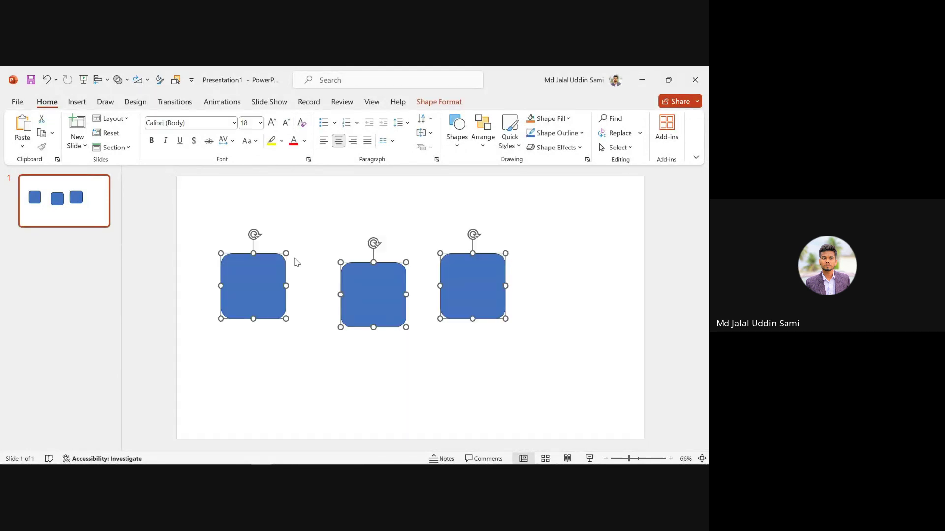
click(120, 123)
click(181, 164)
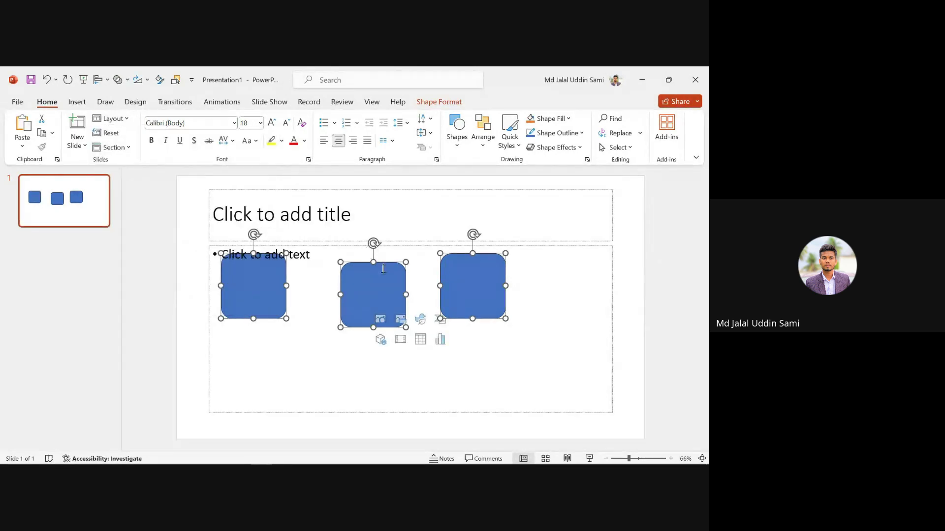
click(277, 212)
click(369, 253)
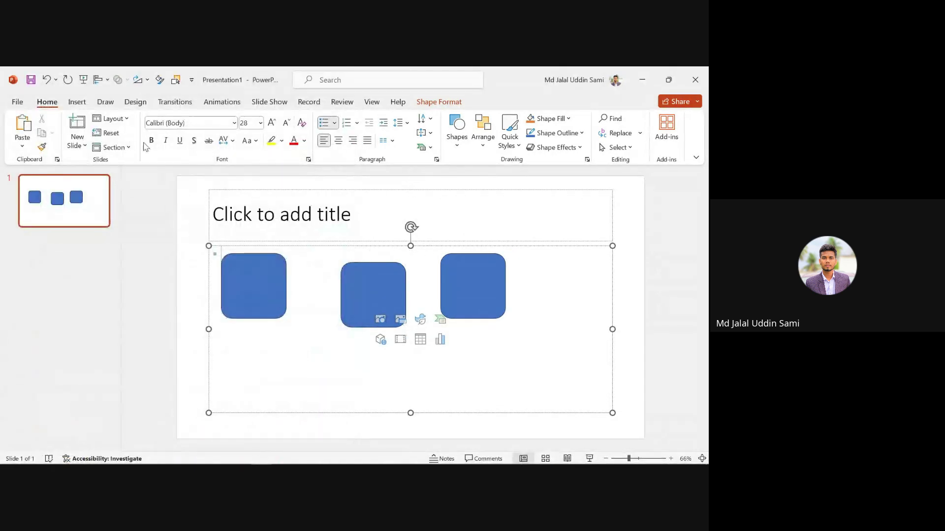
click(113, 119)
click(238, 271)
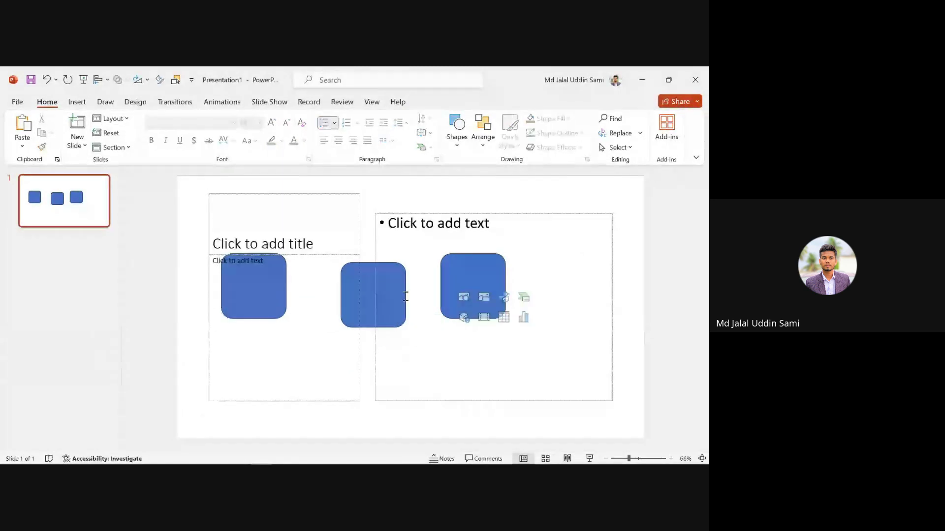
click(78, 101)
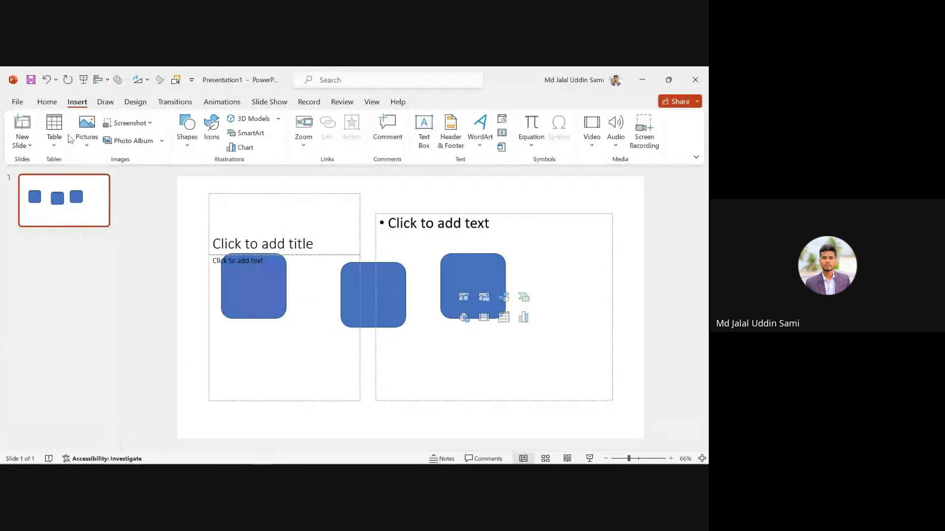
click(47, 102)
click(112, 118)
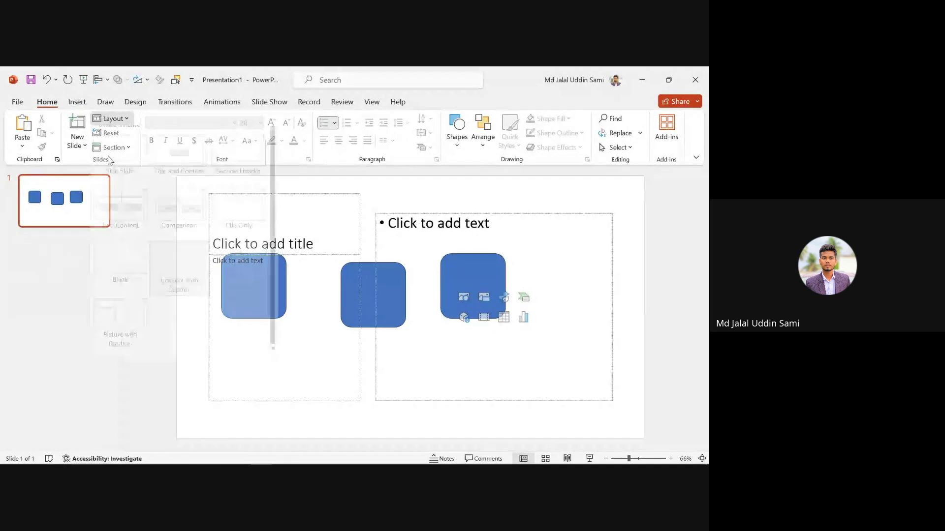
click(120, 273)
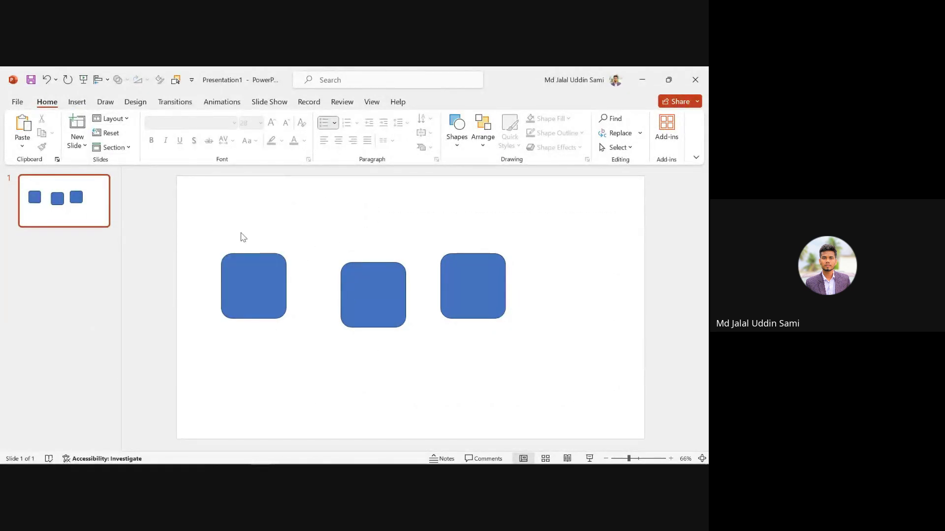
click(102, 136)
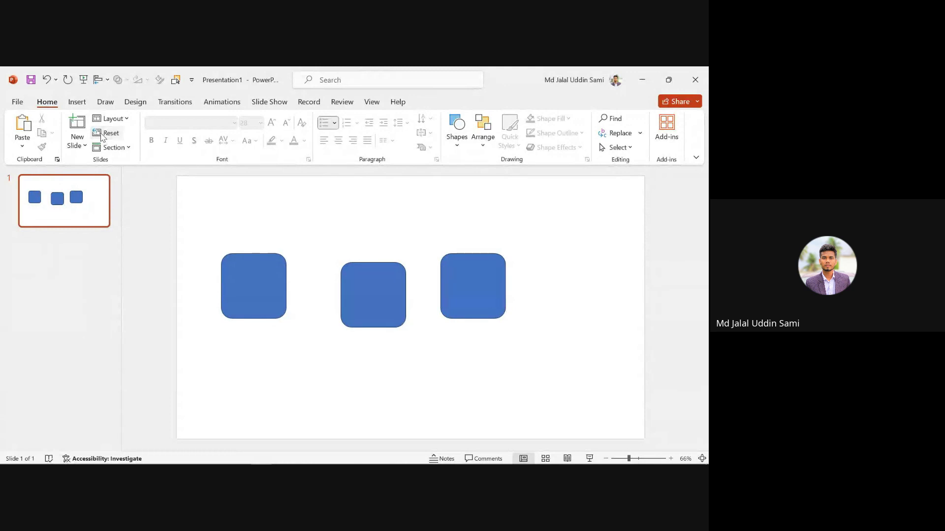
click(121, 148)
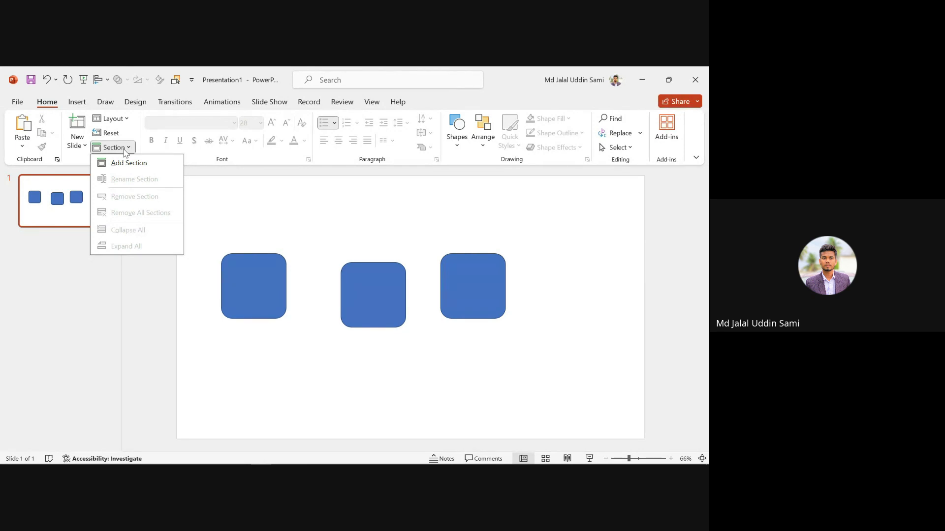
click(297, 226)
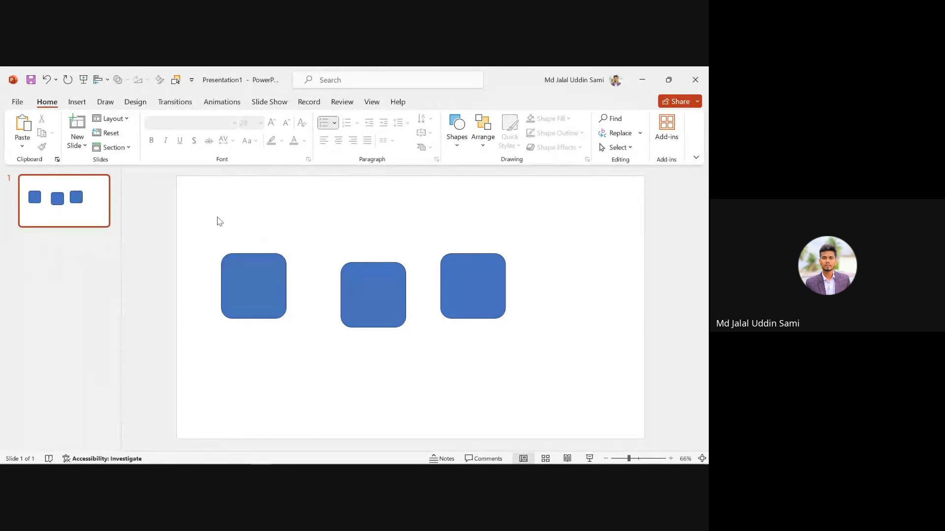
- Move the three selected squares right and nudge them up slightly, keeping their spacing
drag(194, 228, 561, 379)
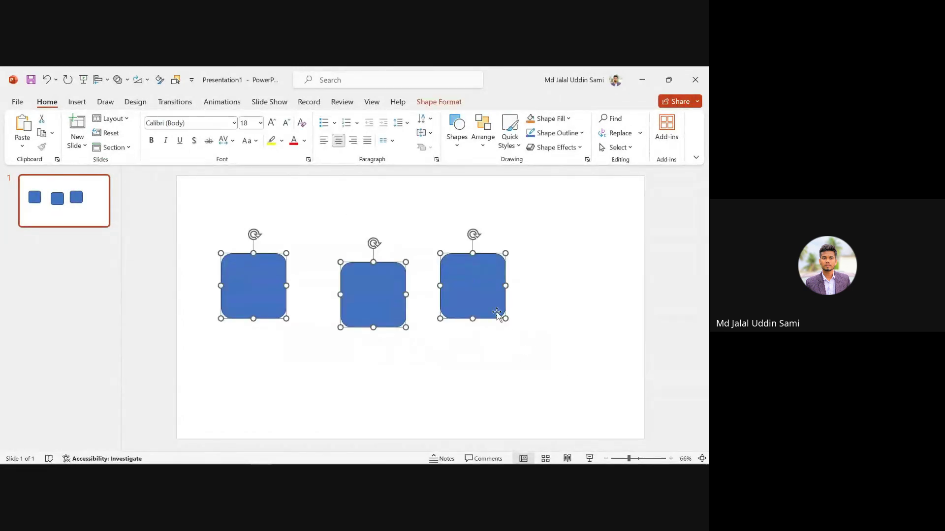
mouse_move(497, 314)
mouse_down()
mouse_move(513, 281)
mouse_move(506, 300)
mouse_up()
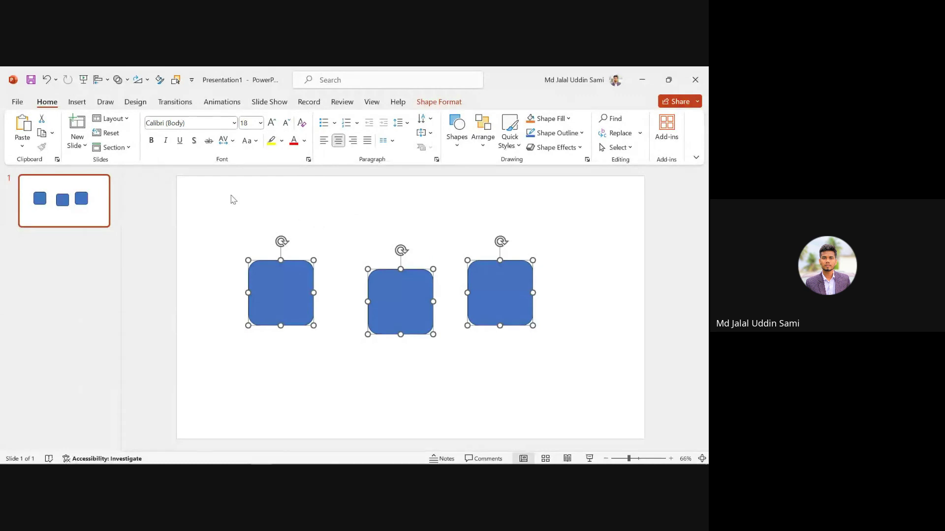
drag(231, 195, 549, 376)
drag(404, 311, 402, 305)
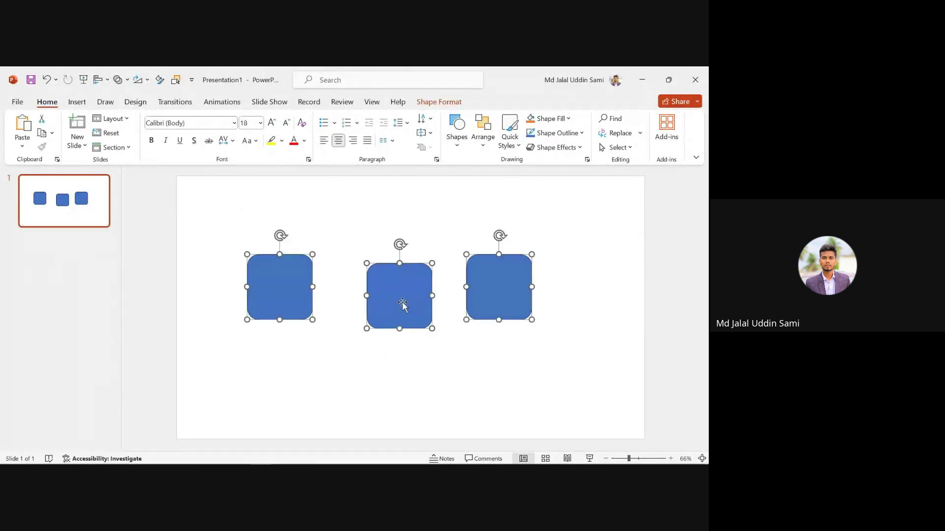
click(237, 211)
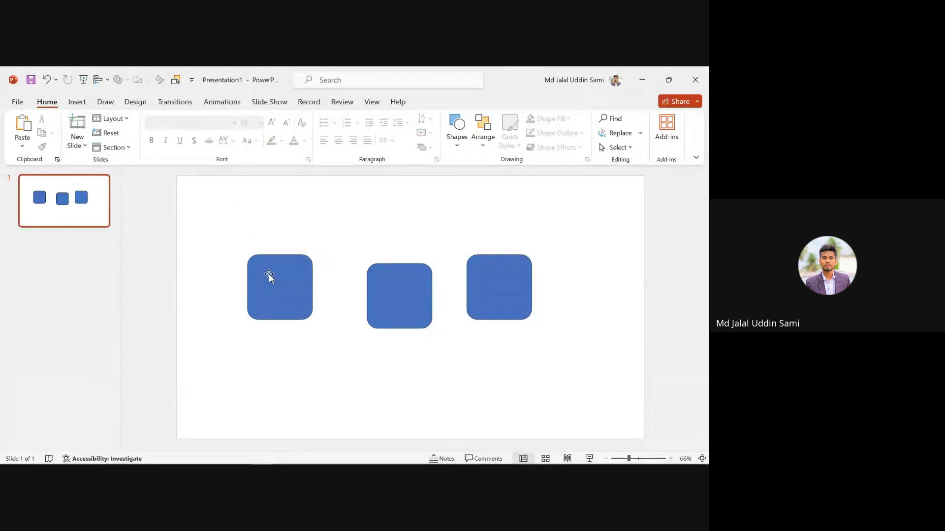
click(94, 205)
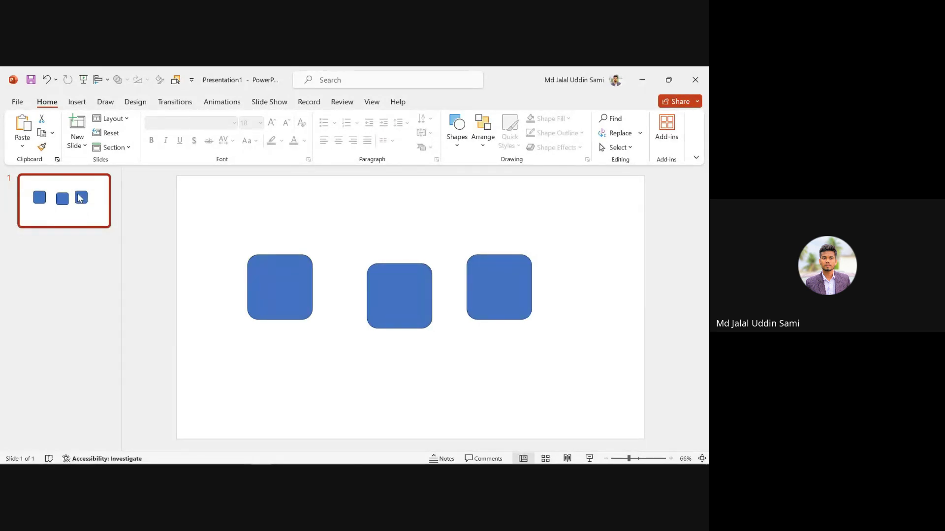
- Duplicate slide 1 three times with Duplicate Slide to get four identical square slides
key(ctrl+d)
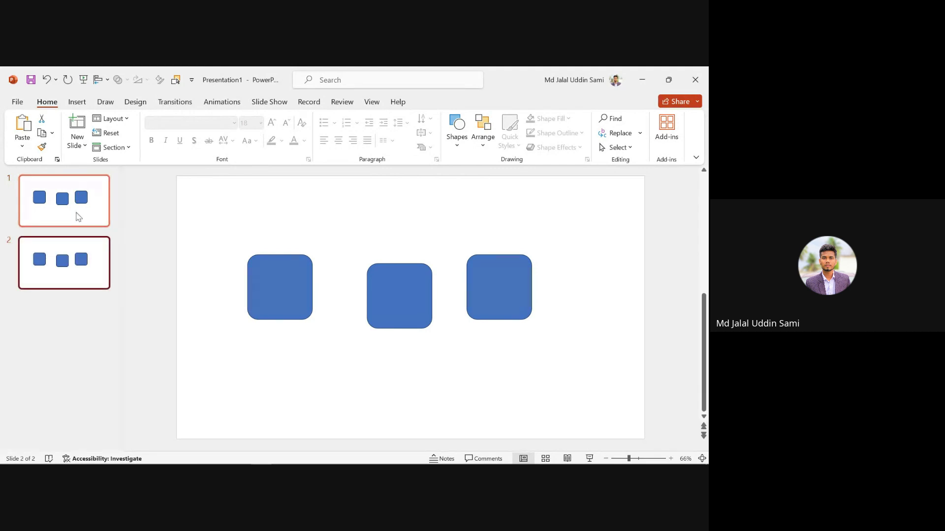
key(ctrl+z)
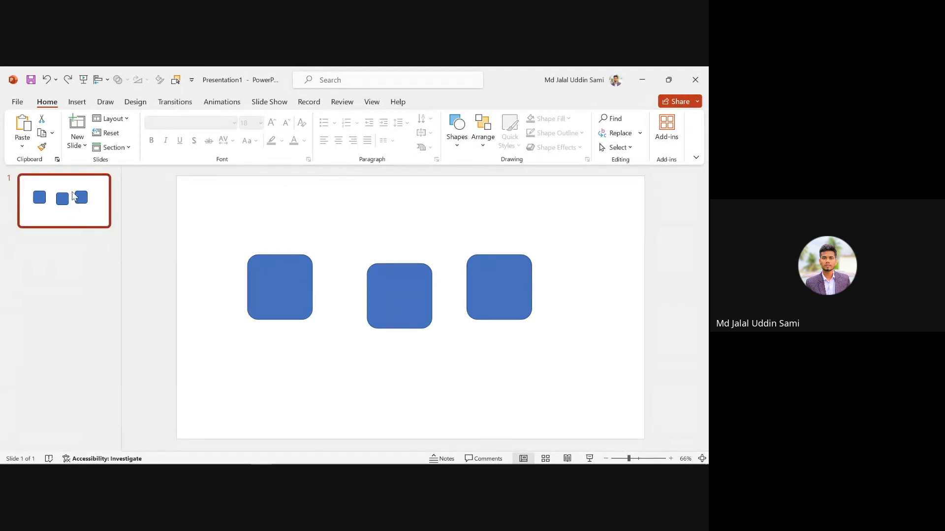
right_click(74, 193)
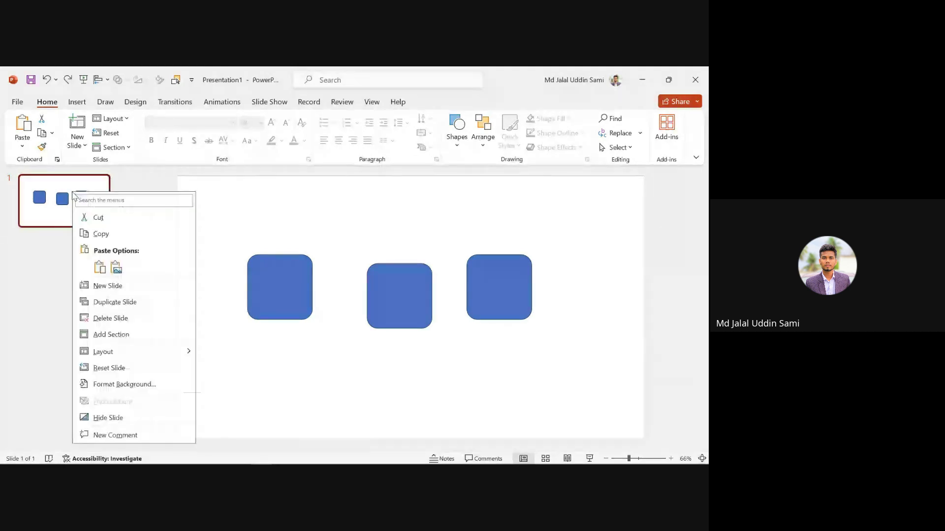
click(111, 303)
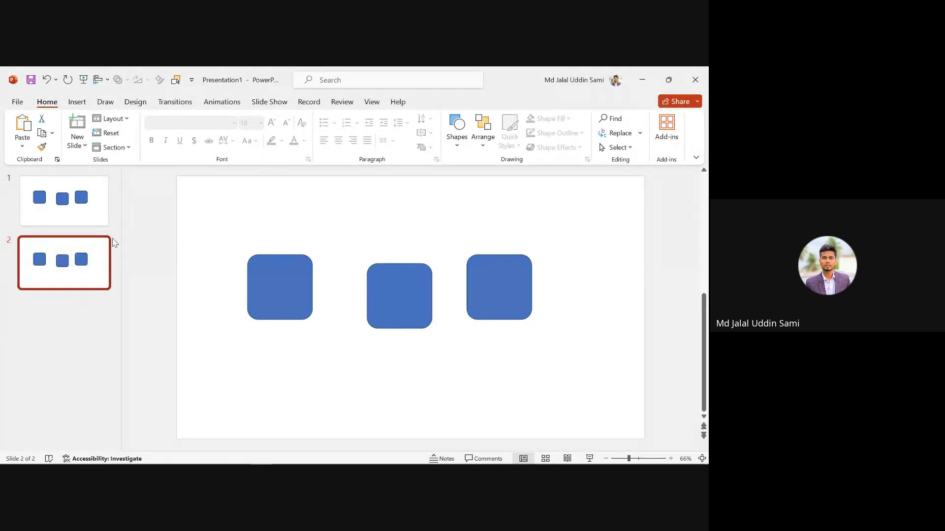
right_click(61, 261)
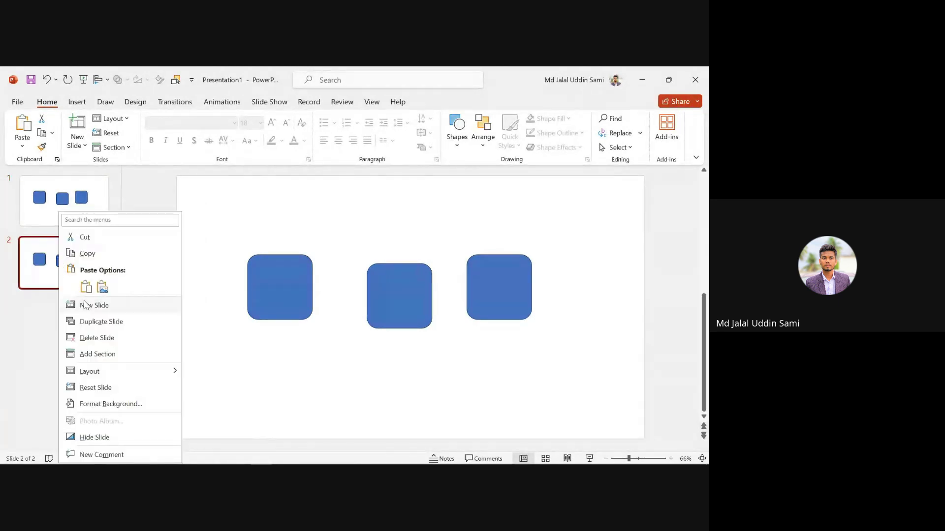
click(101, 322)
right_click(70, 334)
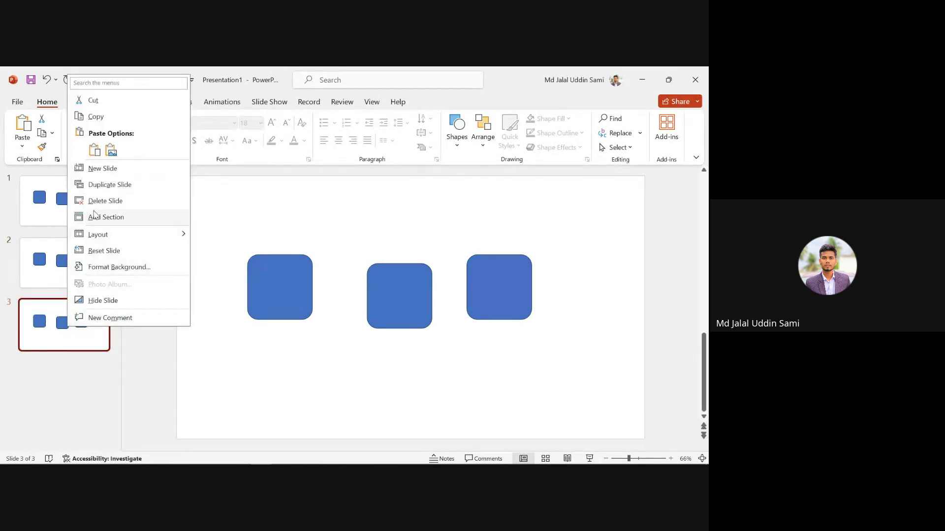
click(101, 184)
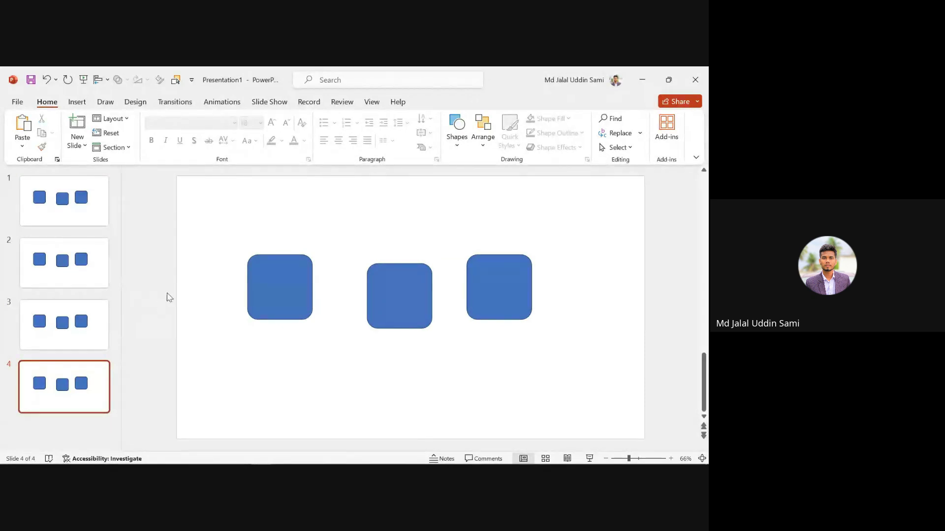
click(78, 209)
key(Down)
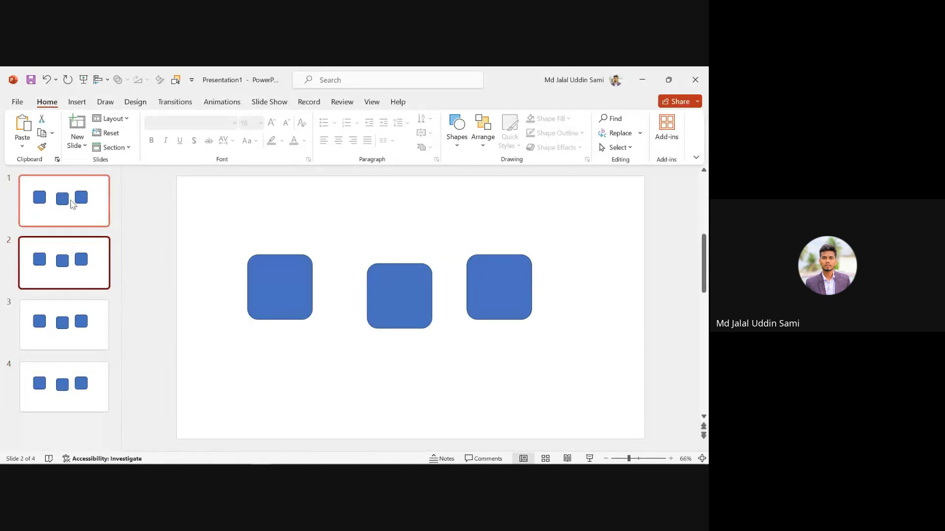
- Add a section named 'Basics' above slide 1, then collapse and expand it
right_click(67, 173)
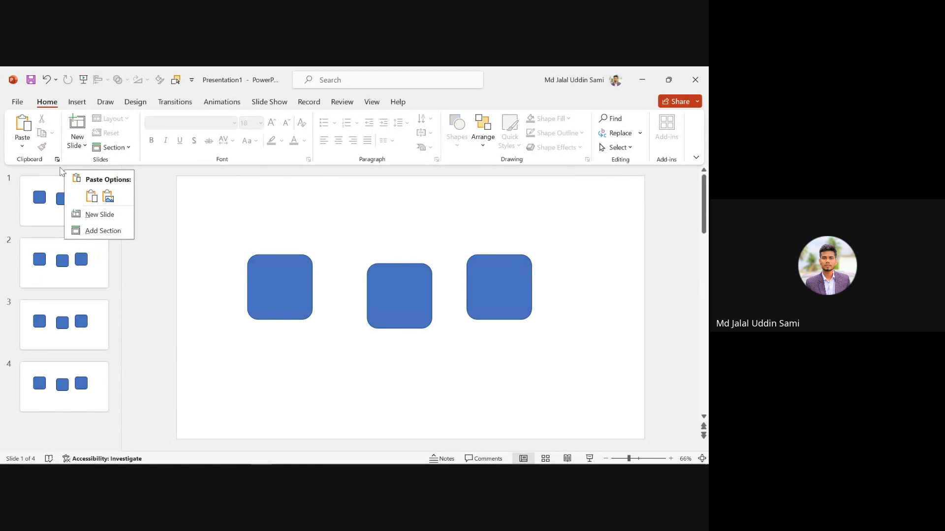
click(101, 231)
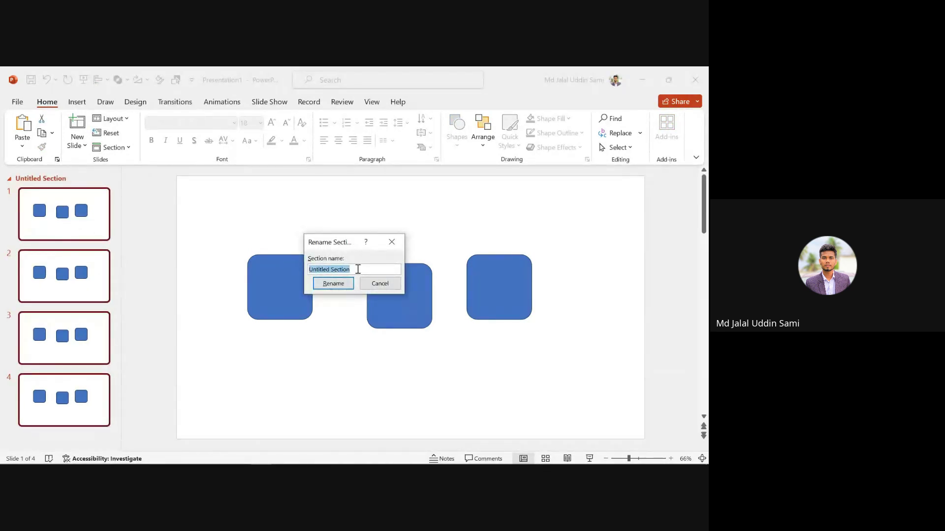
key(BackSpace)
text(Bas)
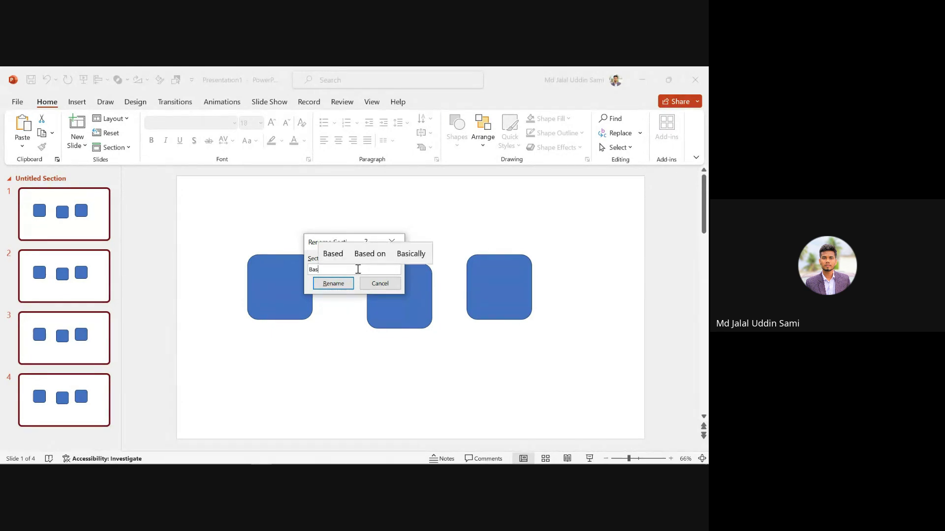
text(ics)
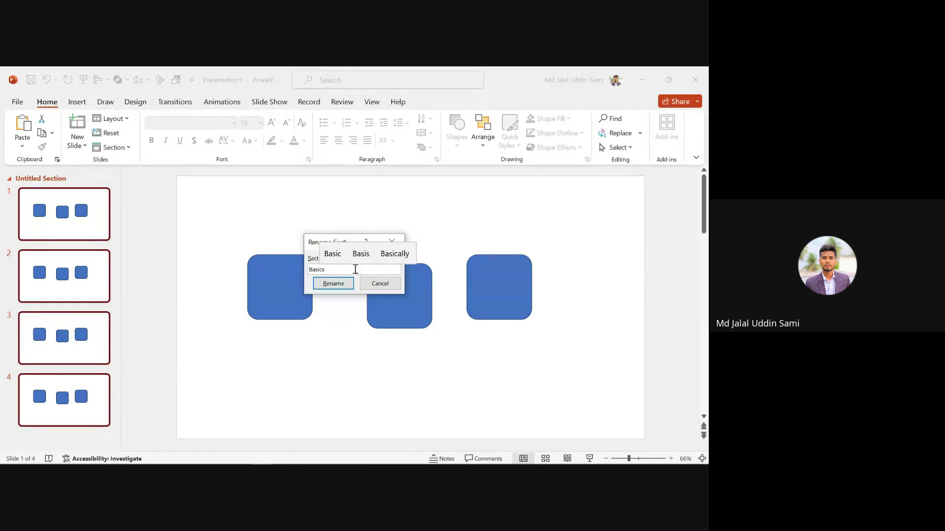
click(345, 285)
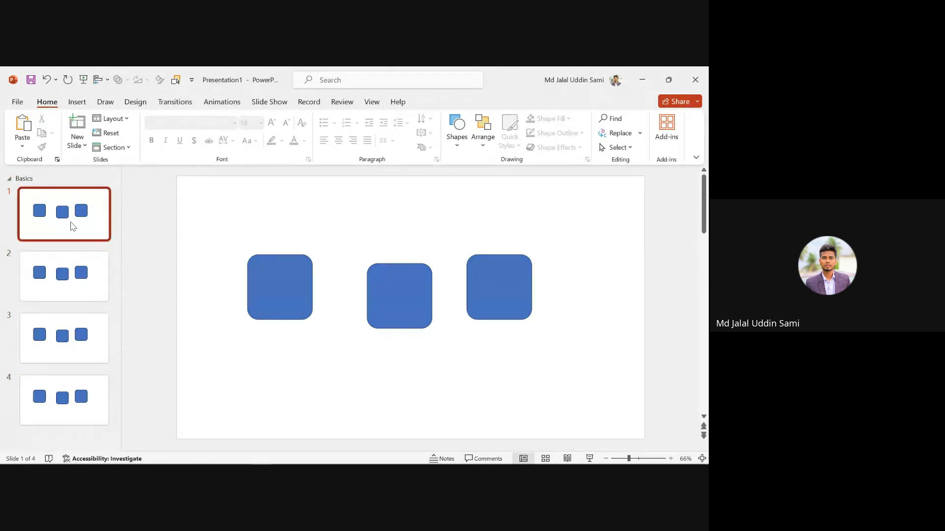
click(10, 179)
click(9, 179)
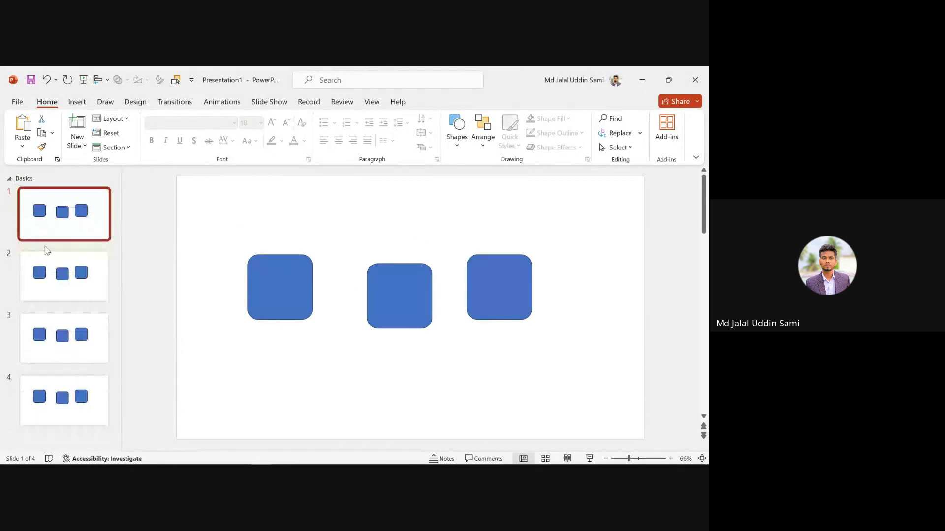
- Start an 'Intermediate' section at slide 3, then collapse and re-expand the section headers
right_click(51, 312)
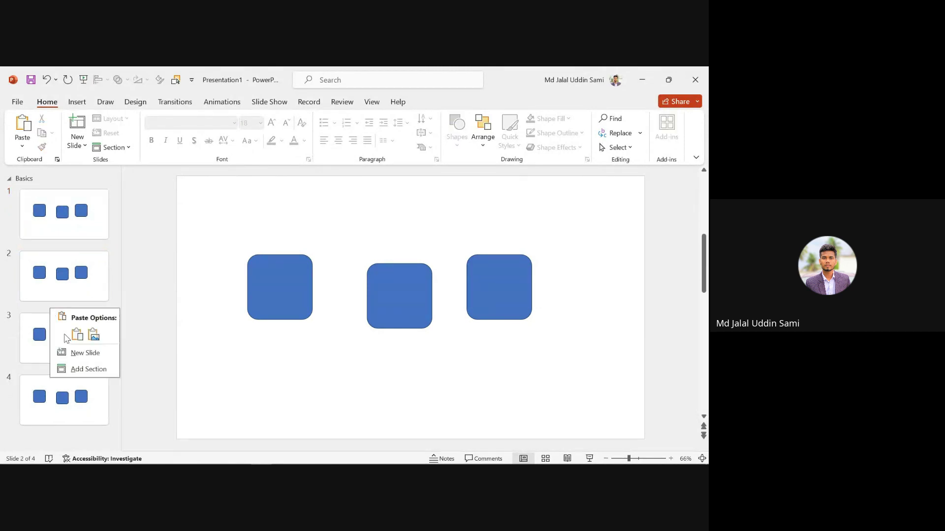
click(81, 368)
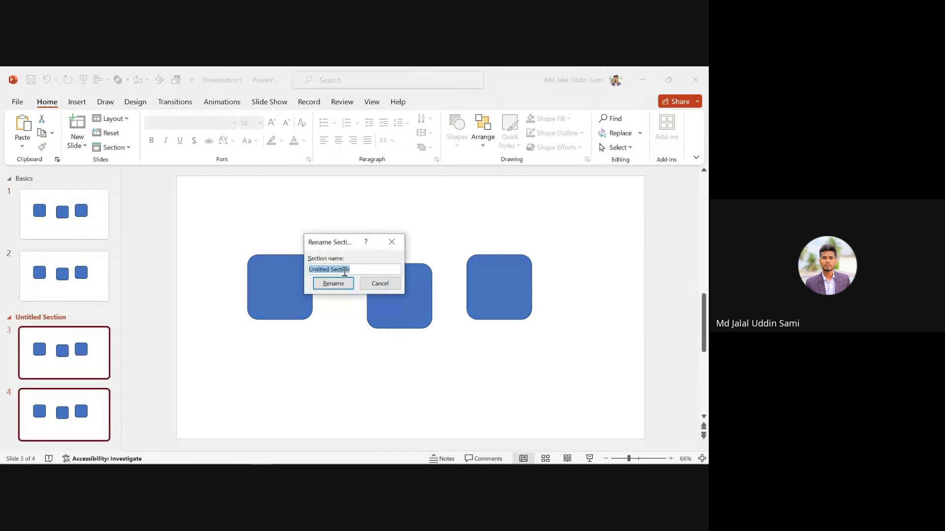
text(Intermediate)
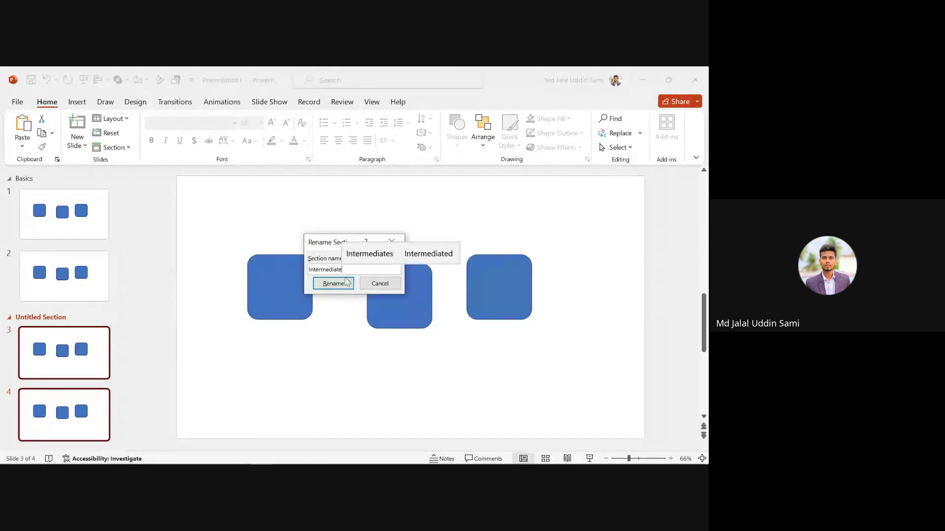
click(339, 284)
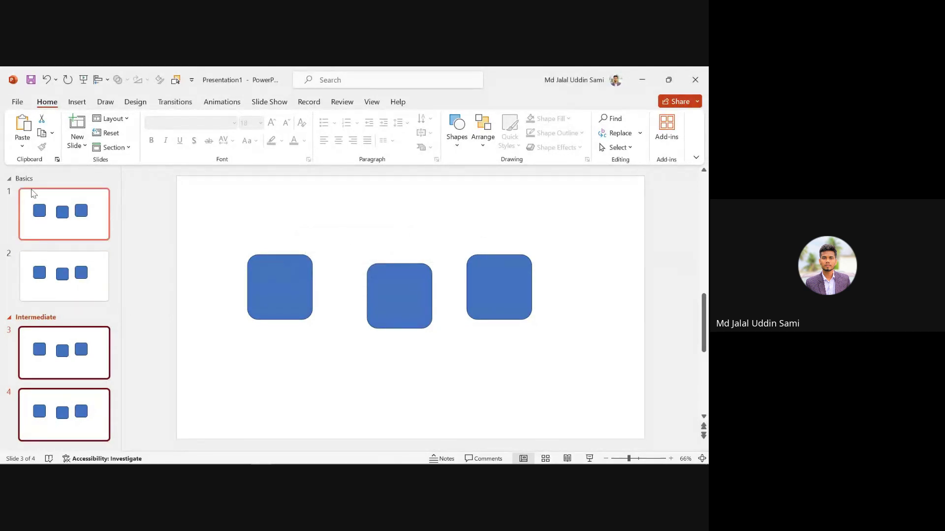
click(10, 179)
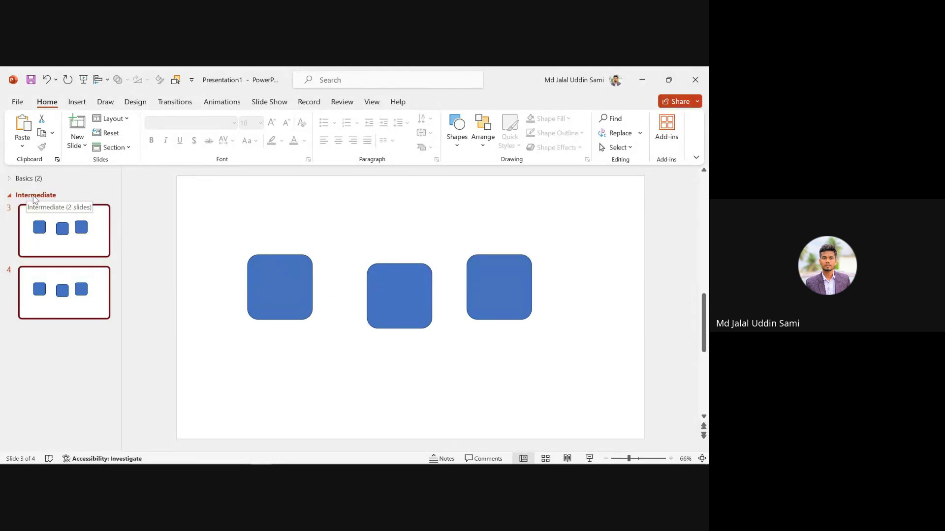
click(12, 196)
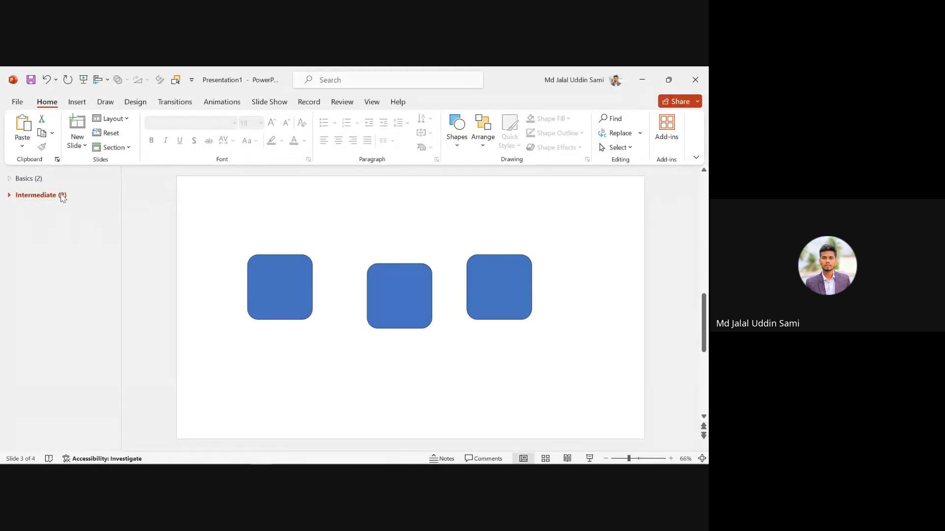
click(10, 195)
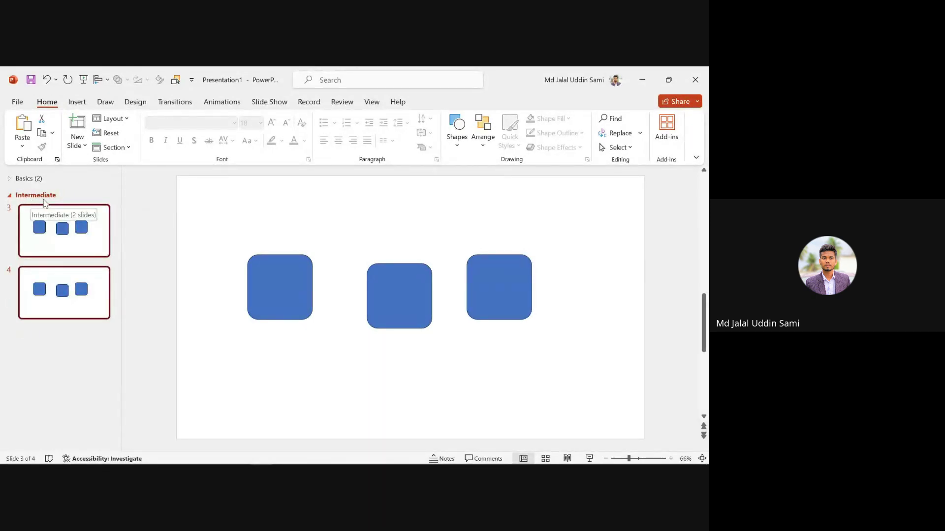
- Add blank slides to the Basics section with New Slide, then undo them
click(29, 181)
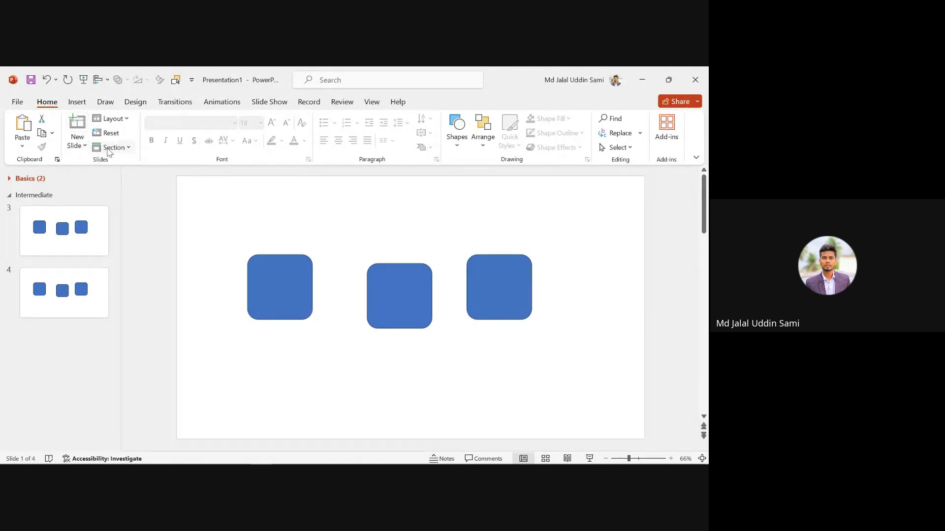
click(78, 125)
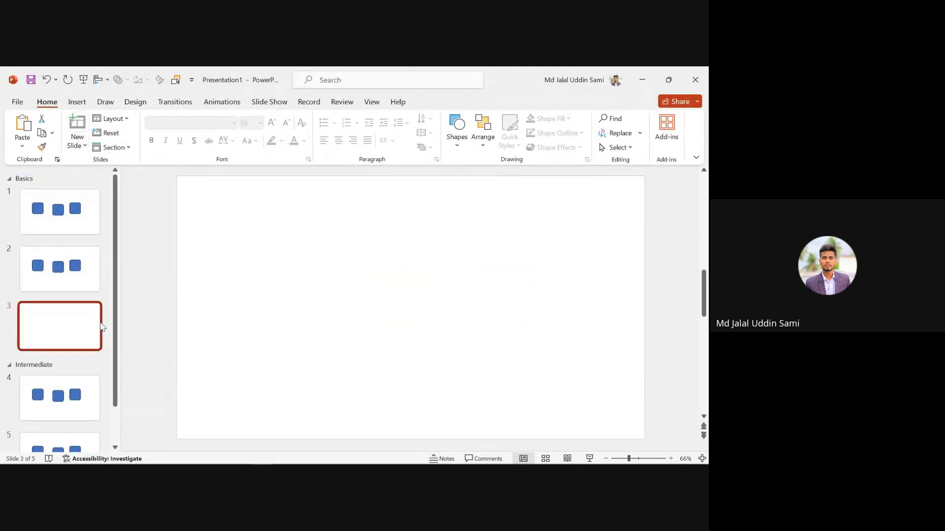
click(78, 126)
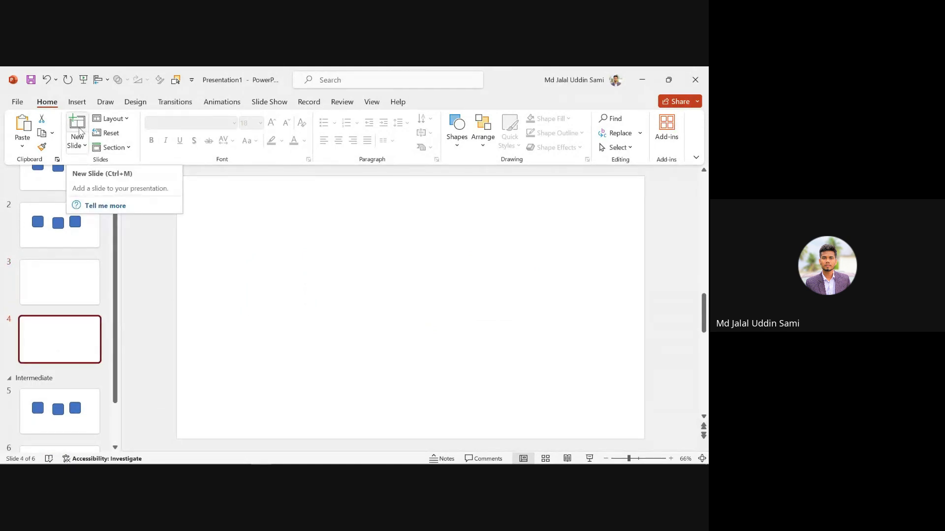
click(79, 129)
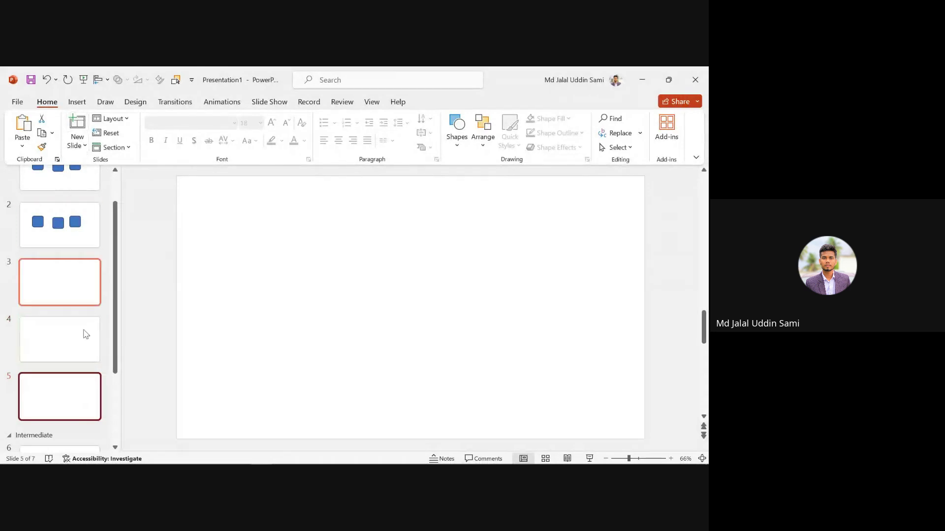
key(ctrl+z)
key(ctrl+z)
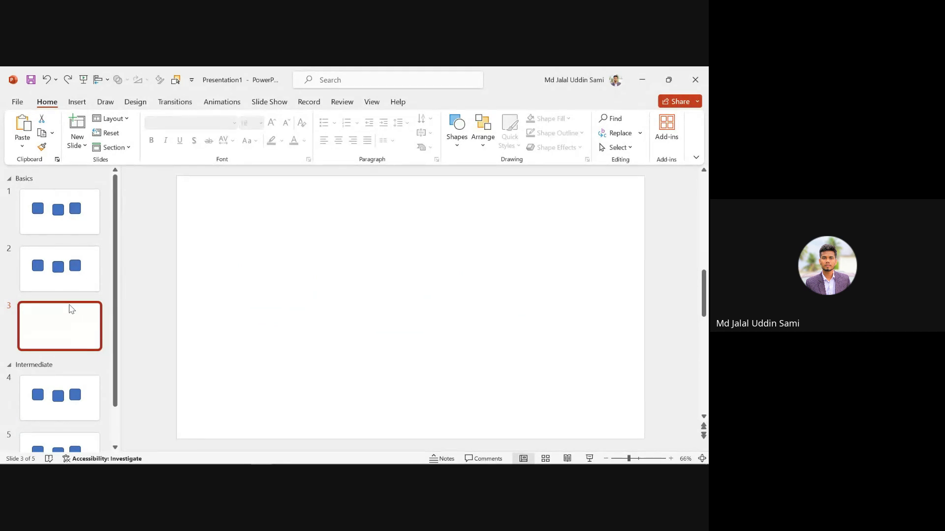
key(ctrl+z)
- Insert blank slides after slide 2 with Enter and the right-click New Slide, then undo them
click(71, 312)
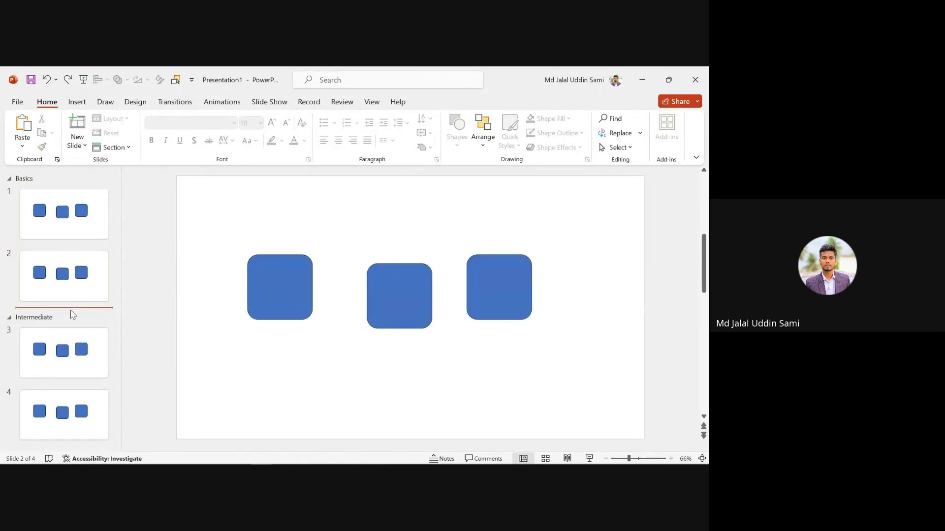
key(Return)
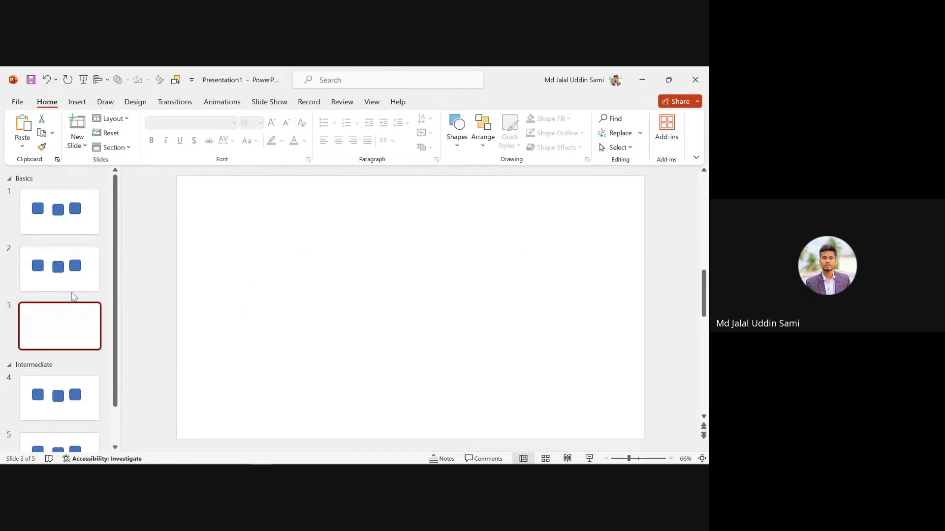
right_click(80, 296)
click(108, 337)
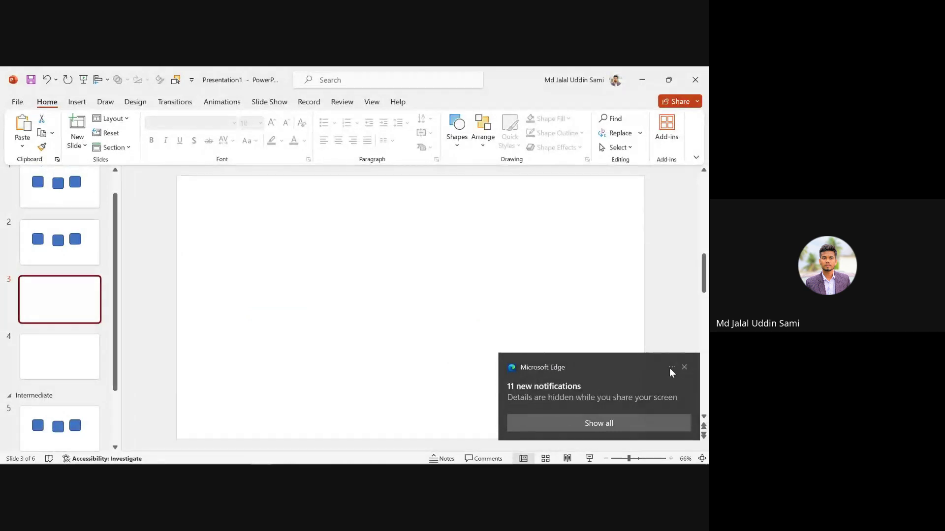
click(684, 367)
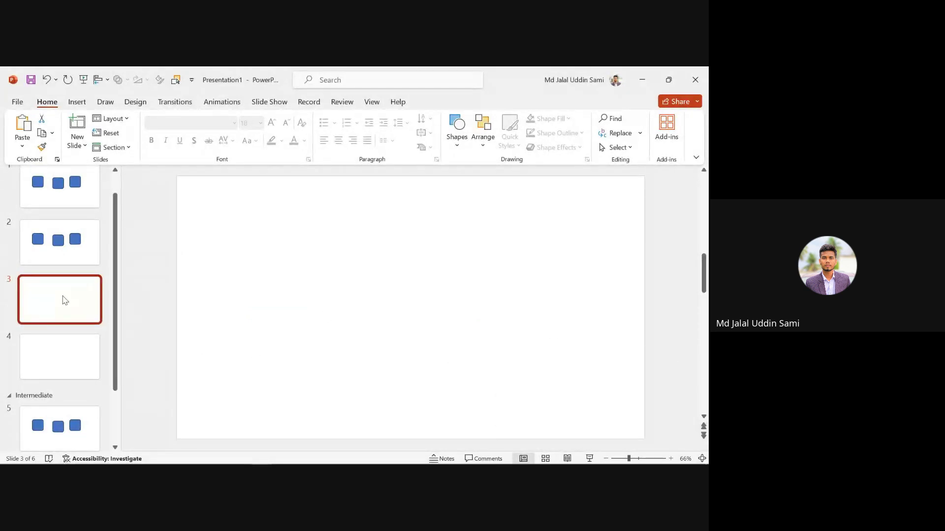
key(ctrl+z)
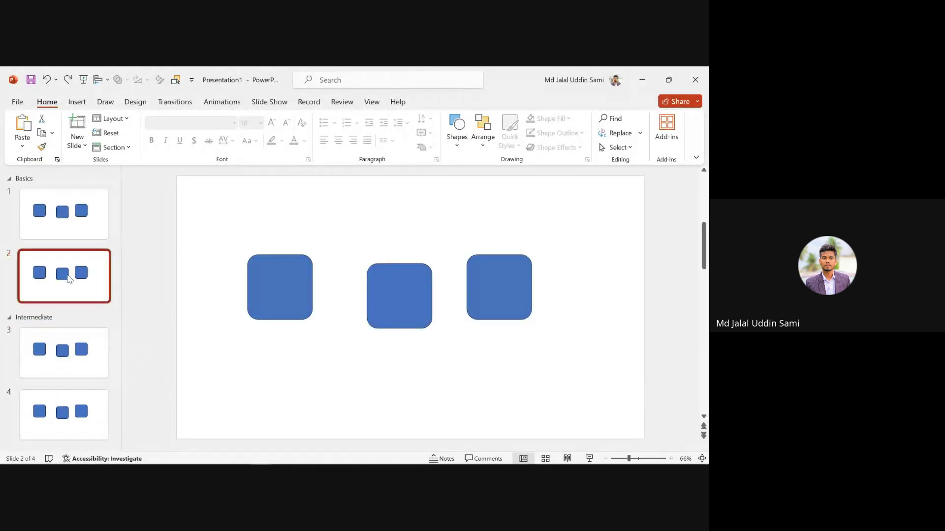
- Remove all sections, delete the other slides so only slide 1 remains, then select two squares
click(26, 179)
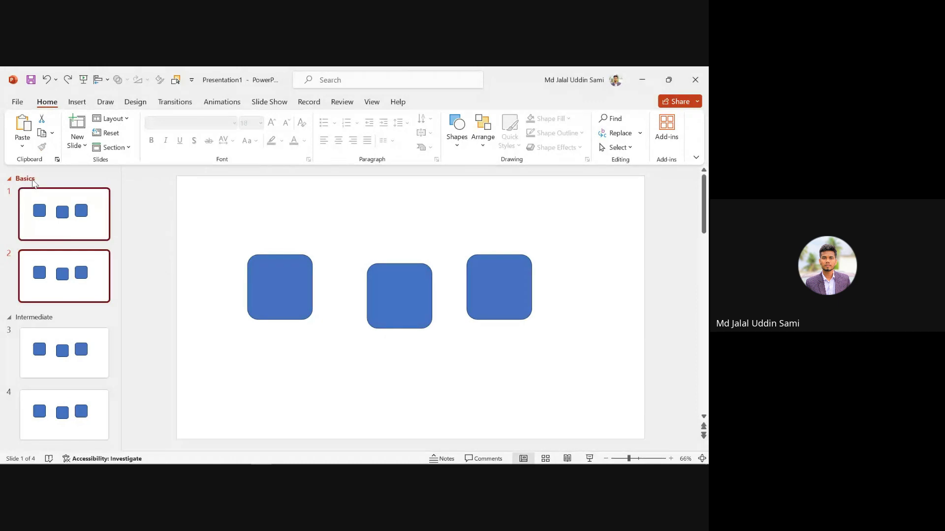
right_click(32, 179)
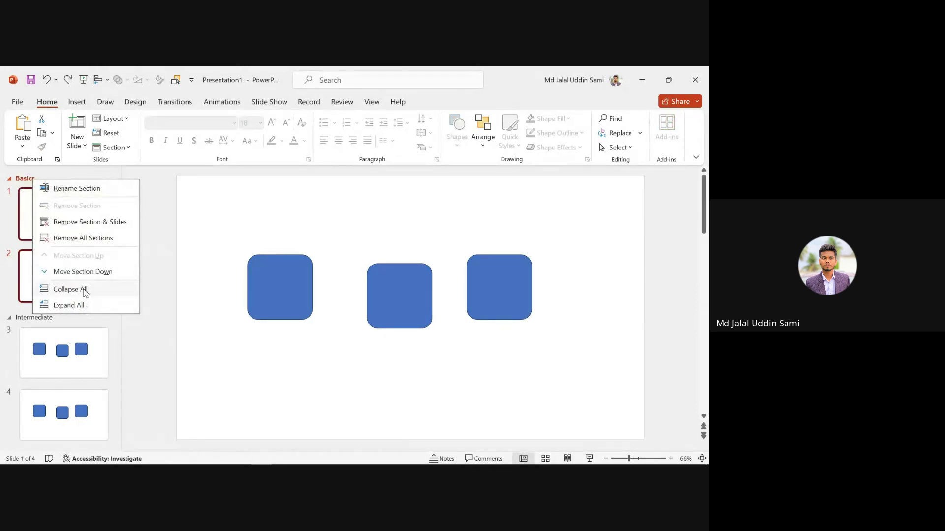
click(78, 240)
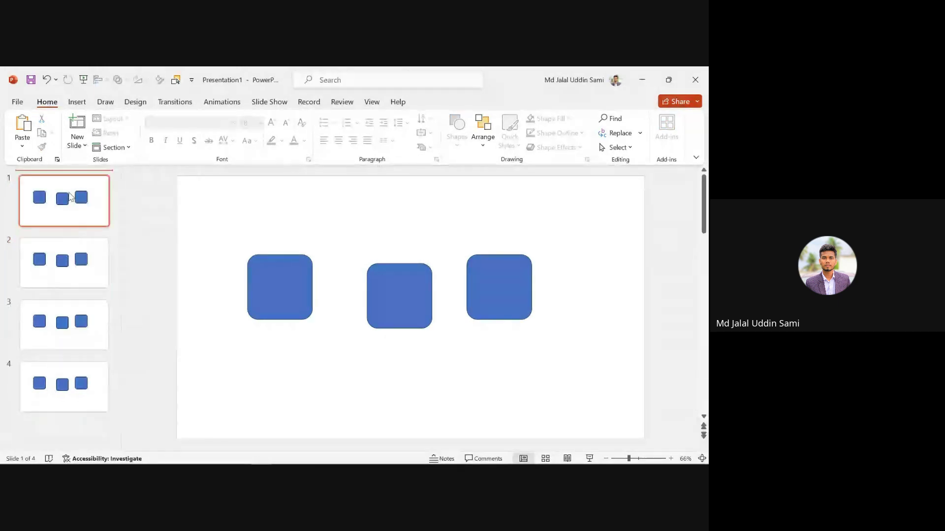
click(59, 206)
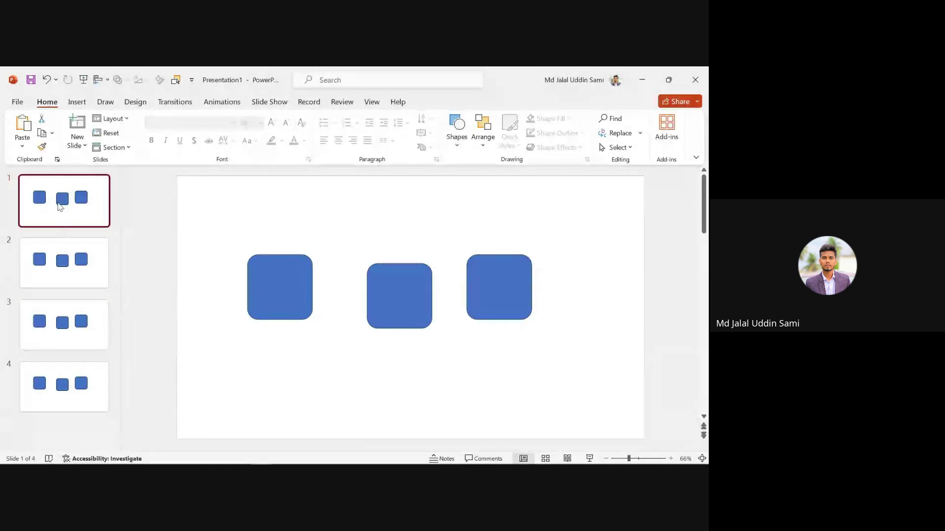
key(Delete)
key(Delete)
key(Delete)
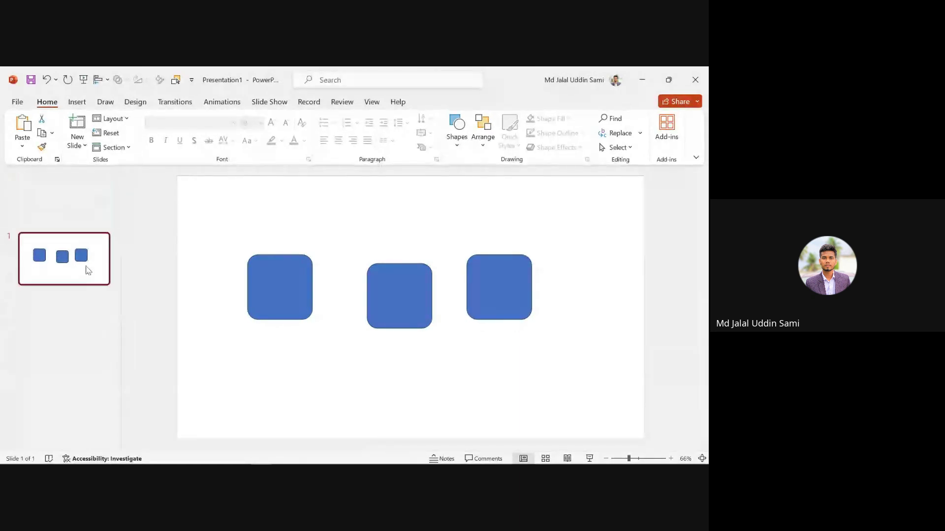
drag(232, 231, 502, 337)
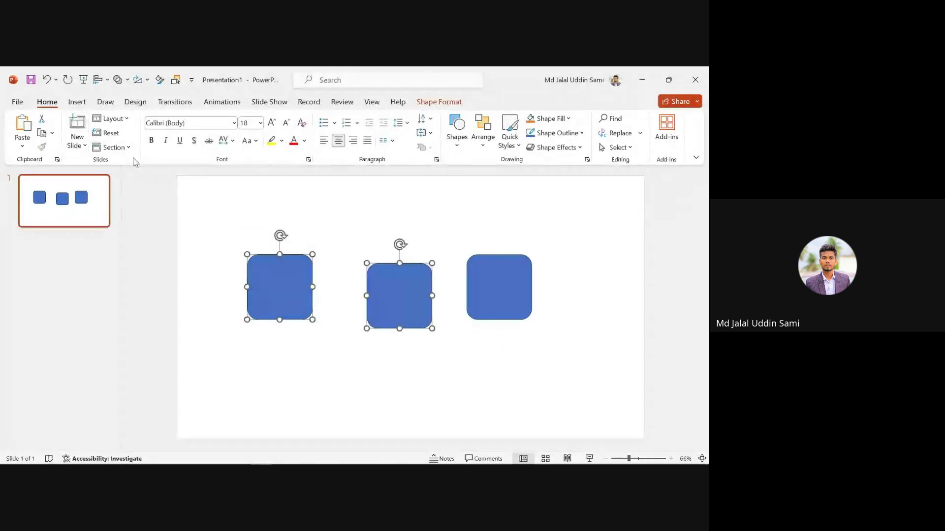
click(118, 123)
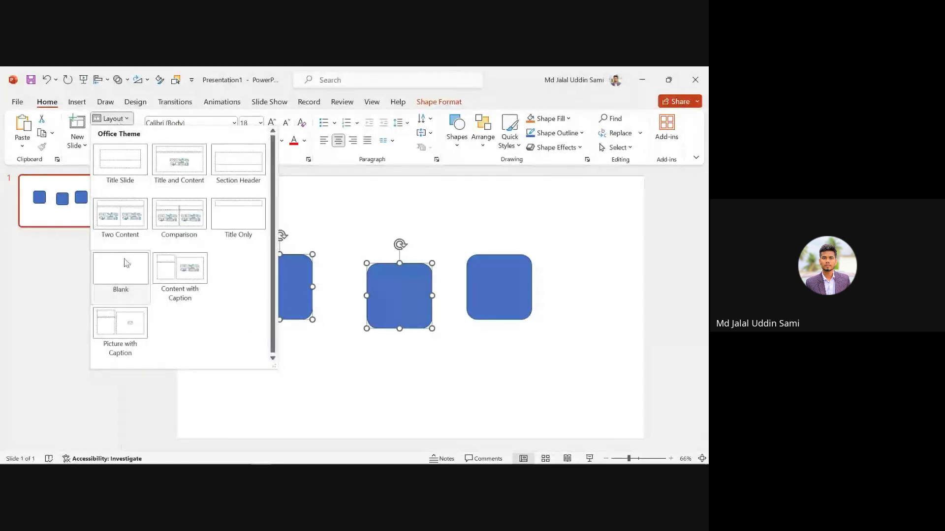
click(126, 273)
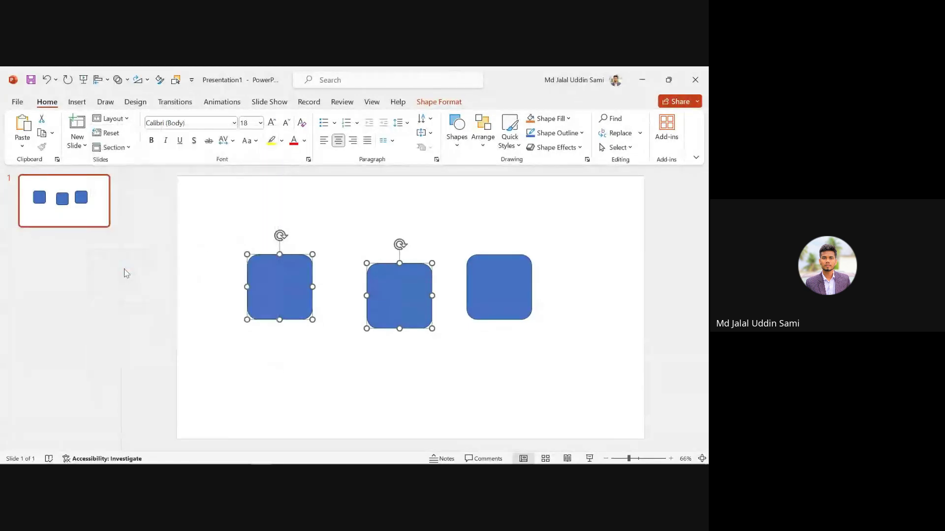
click(120, 123)
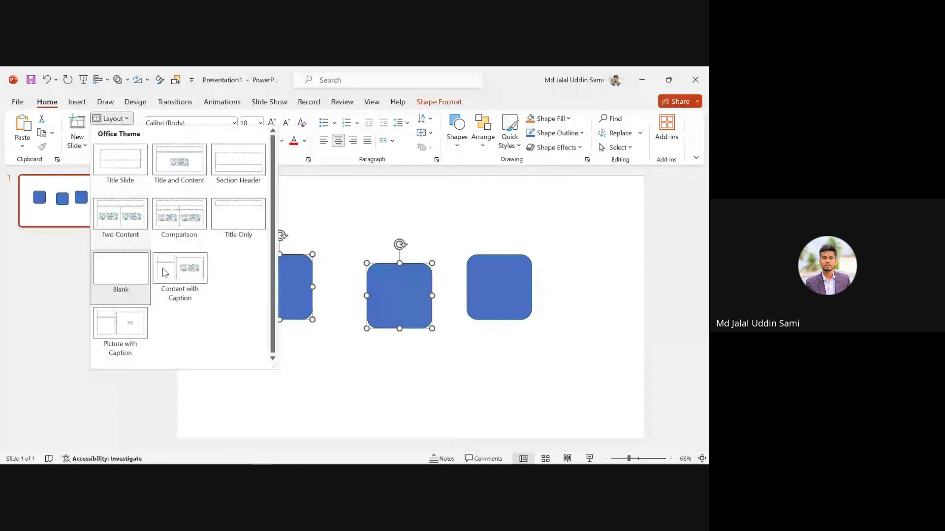
click(363, 214)
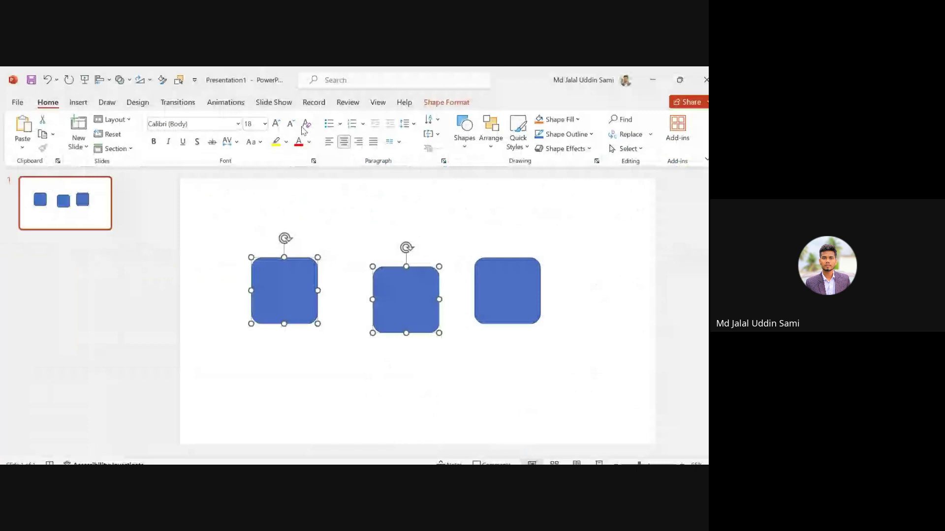
- Nudge the two selected squares higher and insert an empty slide 2 after them
drag(305, 286, 304, 253)
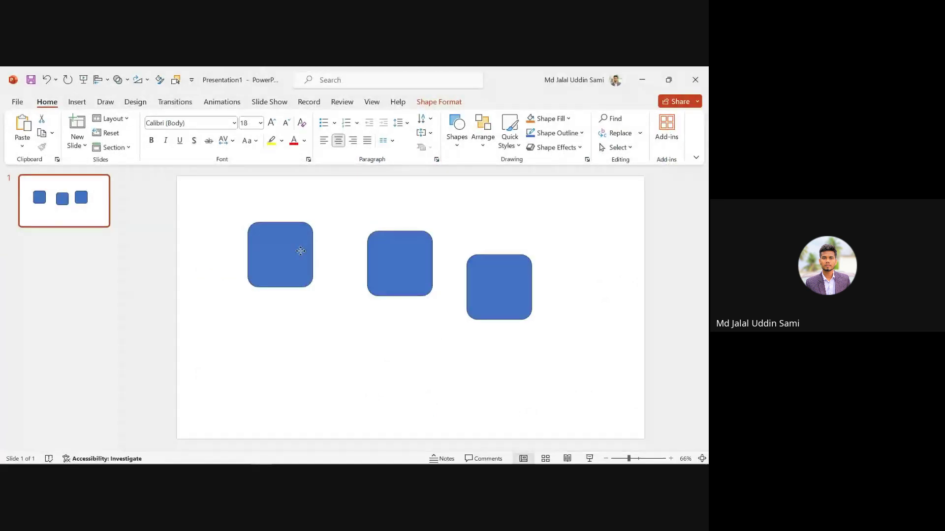
right_click(93, 246)
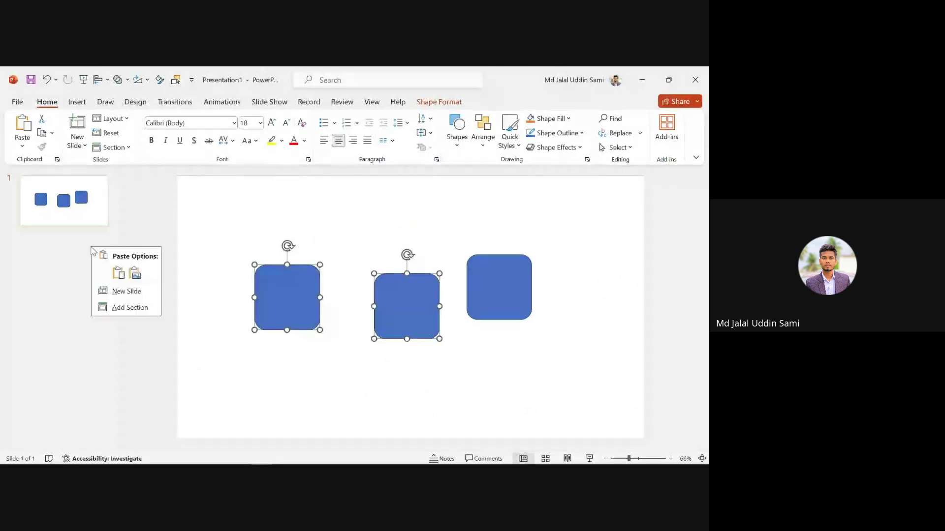
click(123, 289)
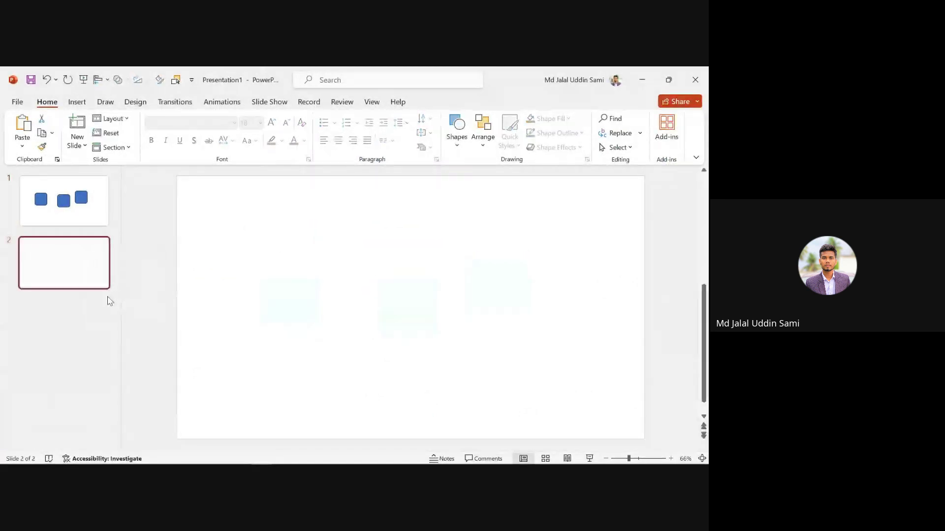
click(77, 102)
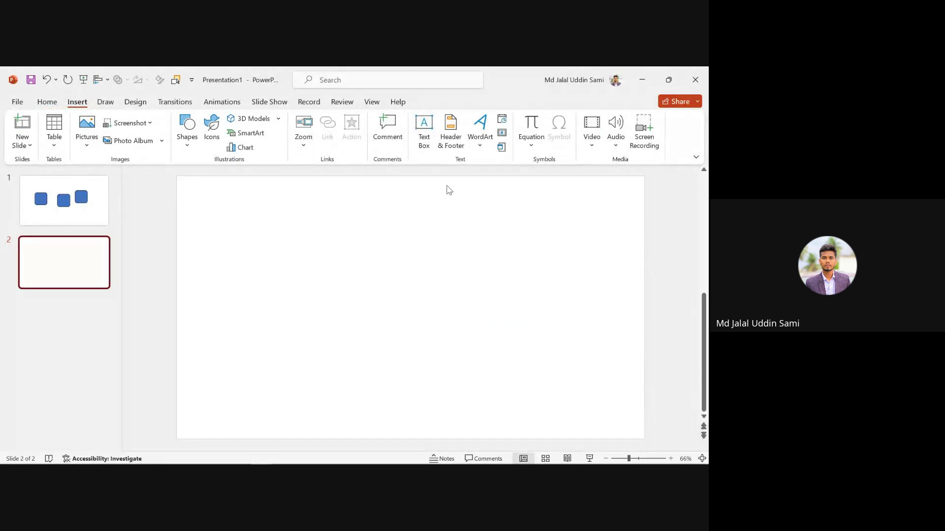
click(47, 105)
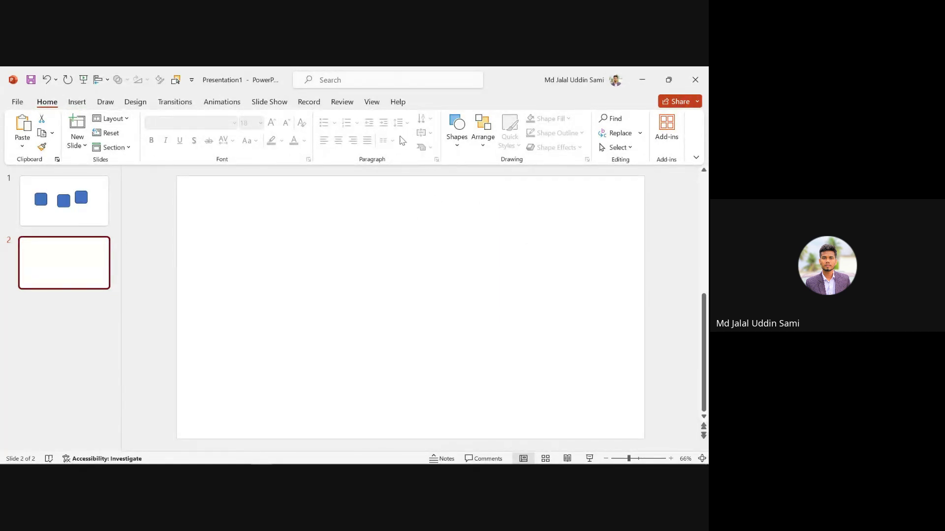
click(78, 105)
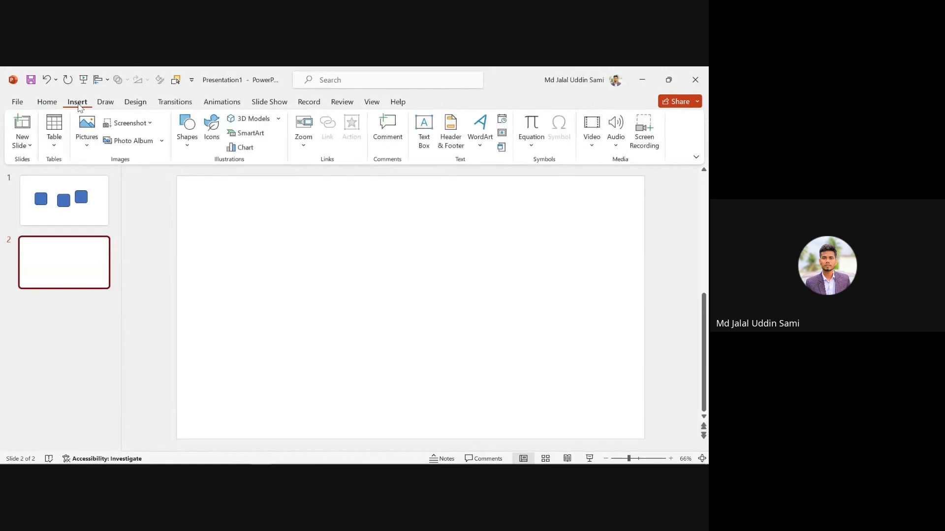
- Draw a text box across the upper part of slide 2 reading 'Skill Marathon 1.0'
click(424, 126)
drag(224, 232, 487, 320)
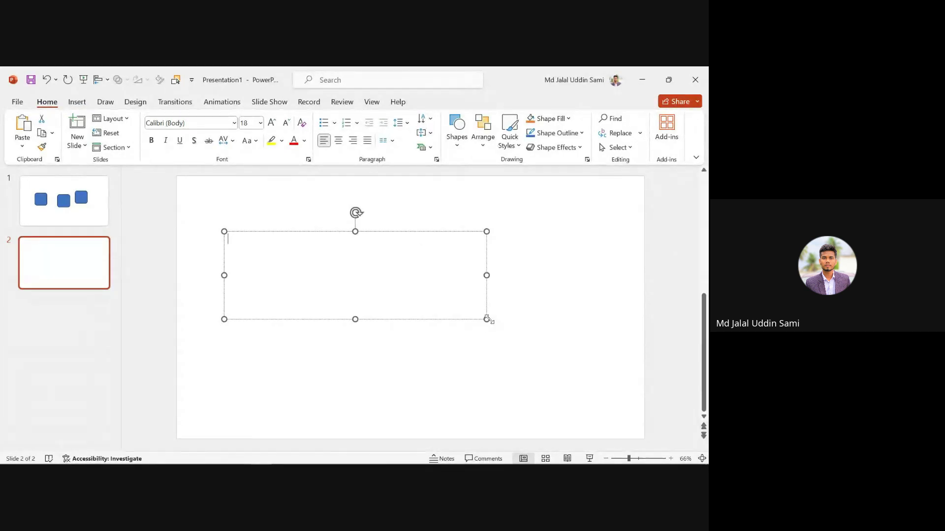
text(kil)
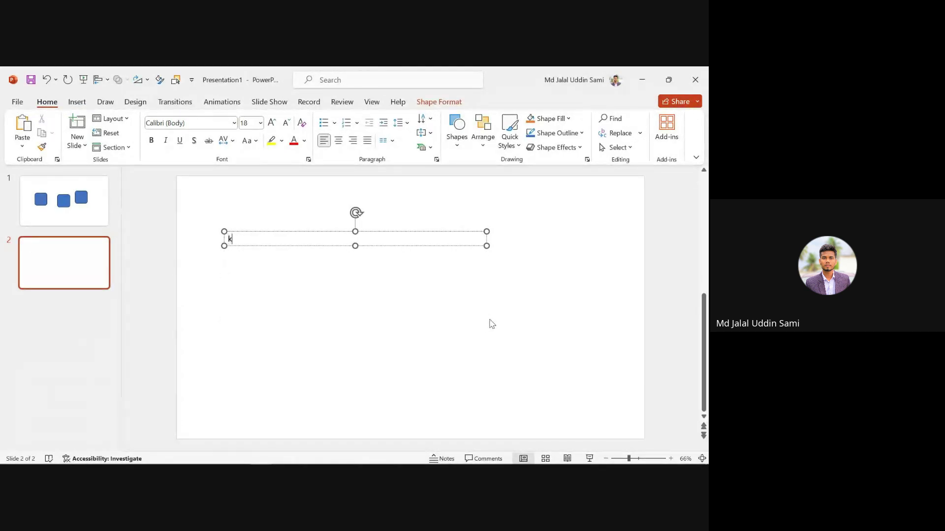
key(BackSpace)
key(BackSpace)
key(BackSpace)
text(Skill MAratho)
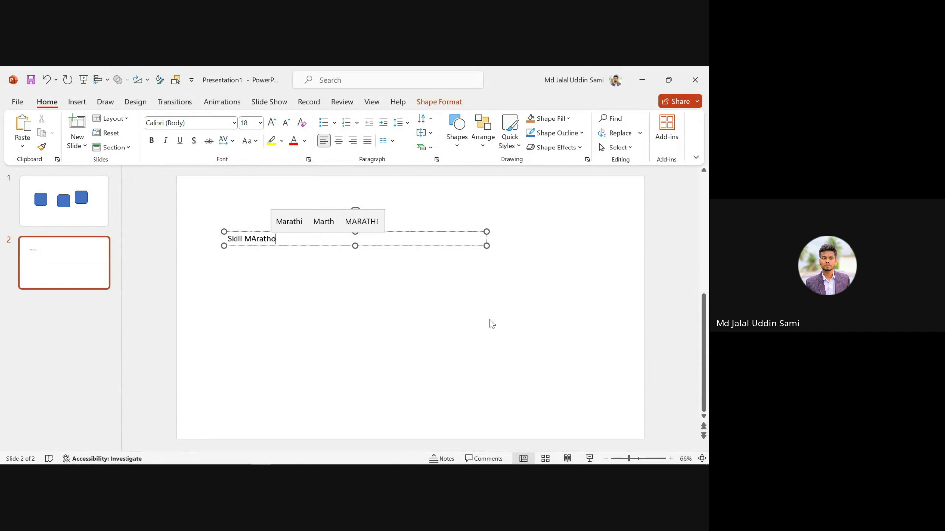
text(n 1)
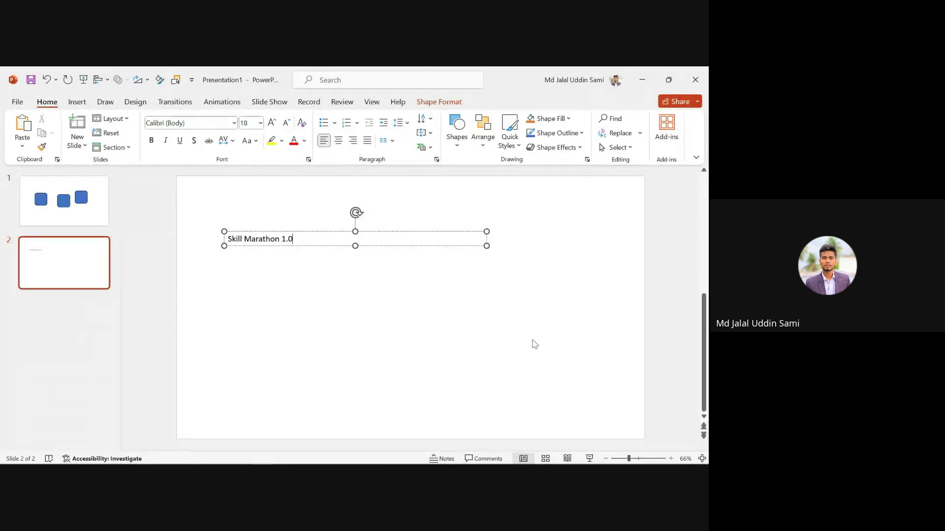
- Try bold on the 'Skill Marathon 1.0' text box, then undo it to keep plain text
click(425, 204)
click(312, 240)
click(152, 141)
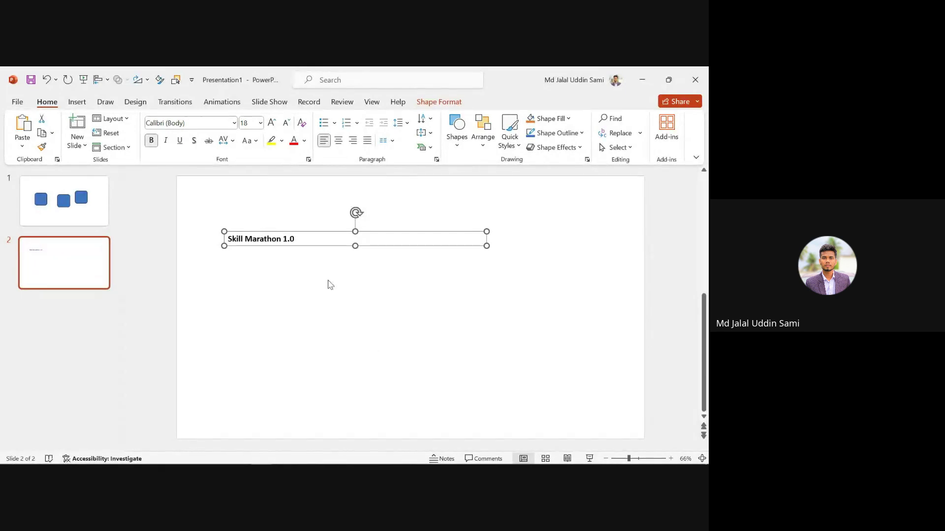
key(ctrl+z)
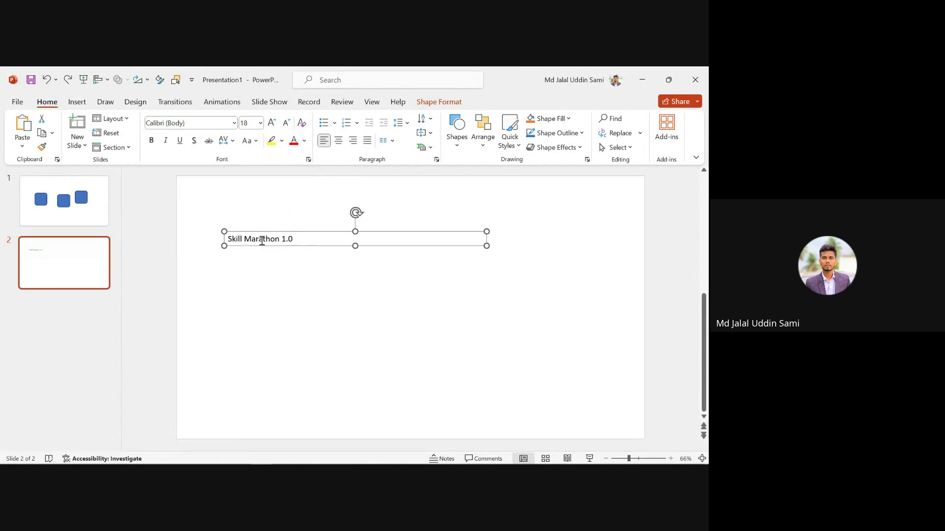
click(262, 240)
key(alt)
- Apply bold, italic and underline to the word Marathon, then remove all three again
key(Escape)
scroll(261, 240, up, 5)
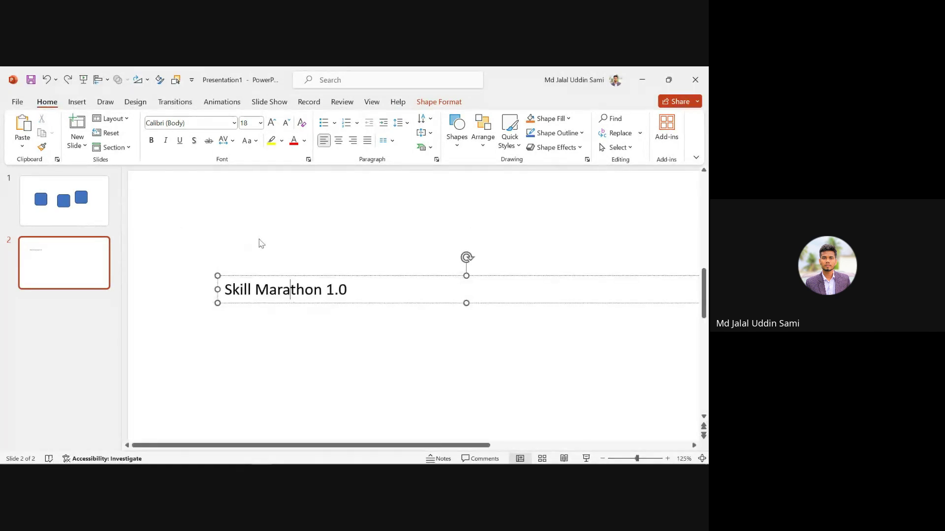
double_click(282, 291)
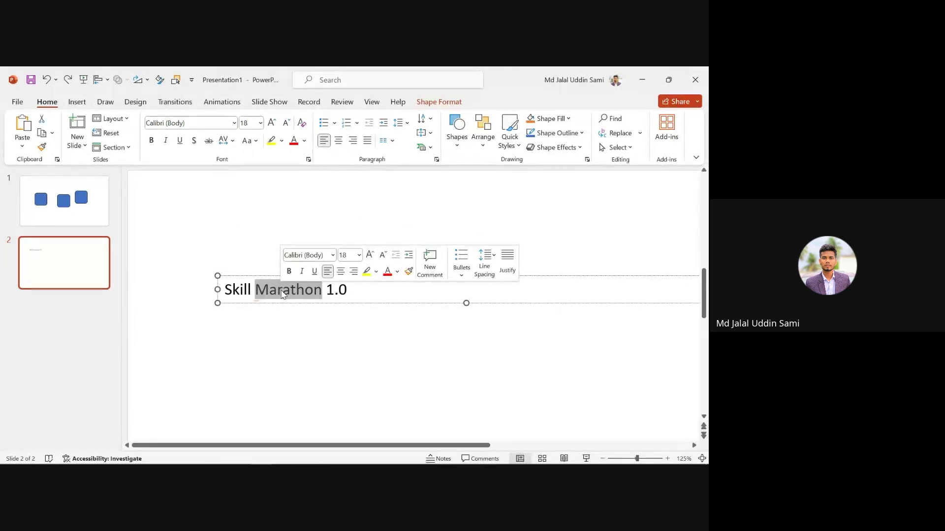
click(290, 326)
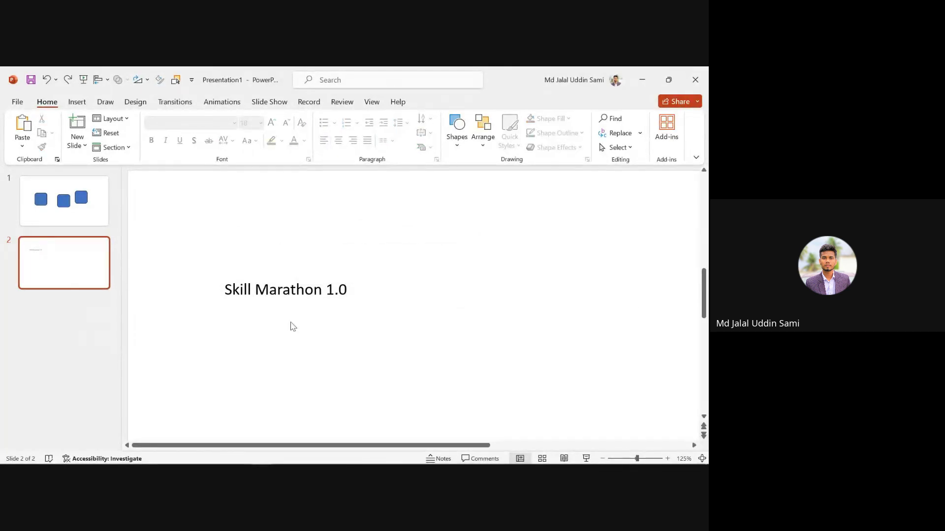
double_click(289, 290)
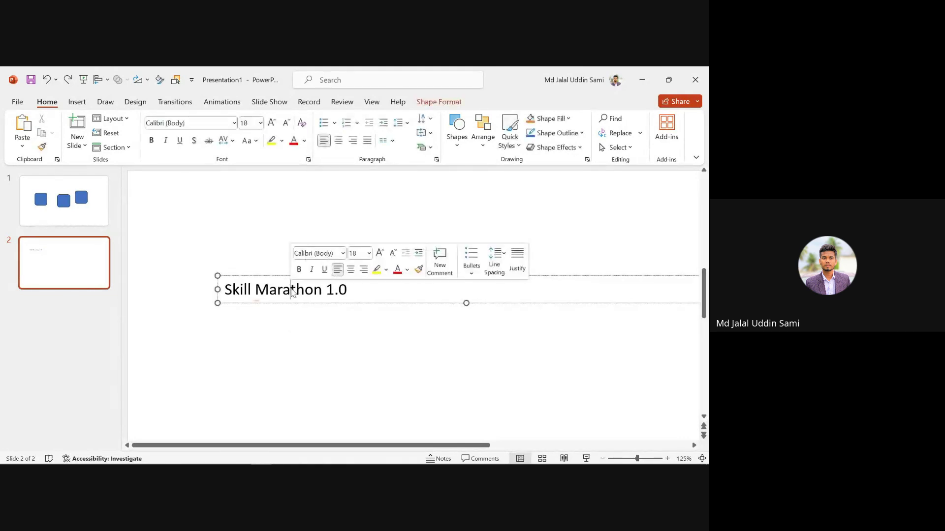
click(156, 141)
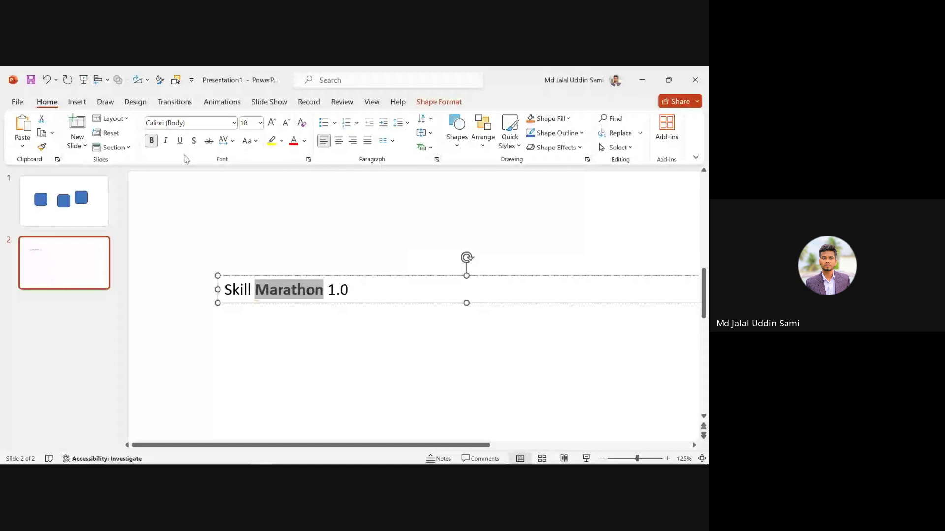
click(166, 141)
click(180, 141)
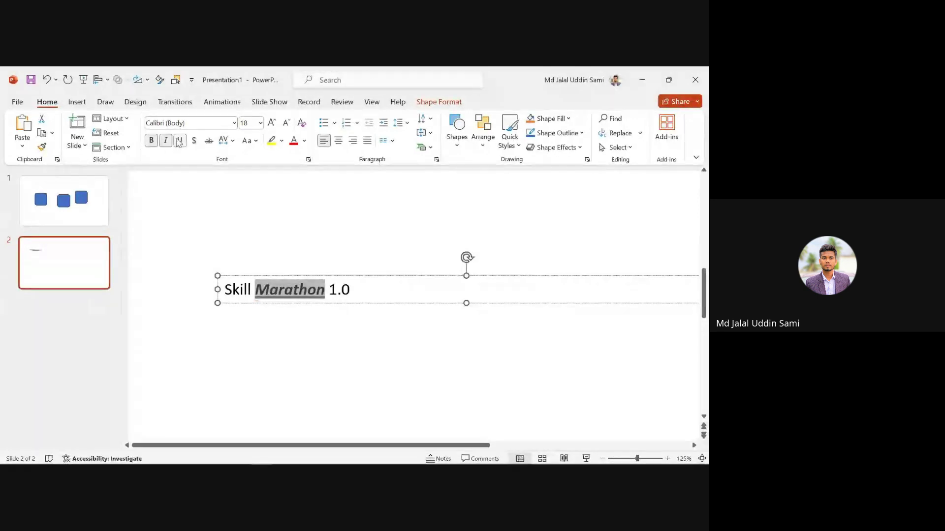
click(166, 140)
click(178, 141)
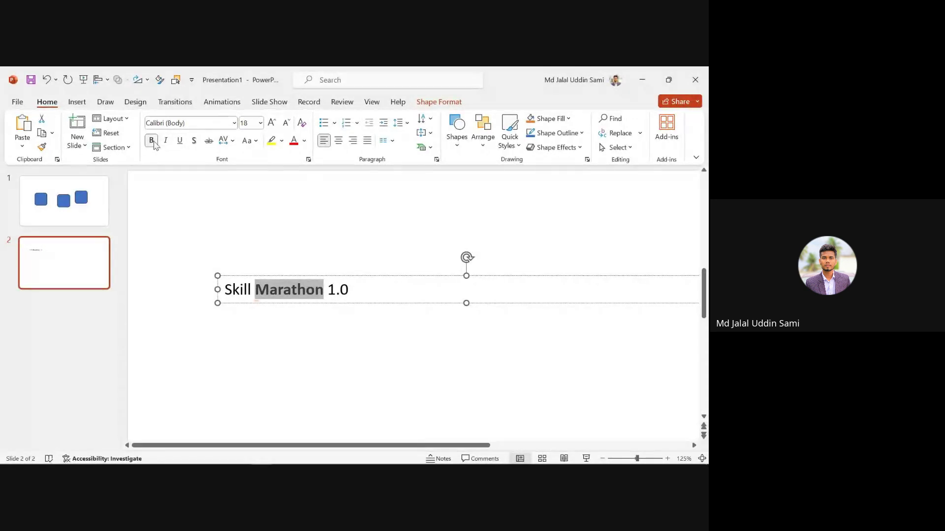
click(152, 141)
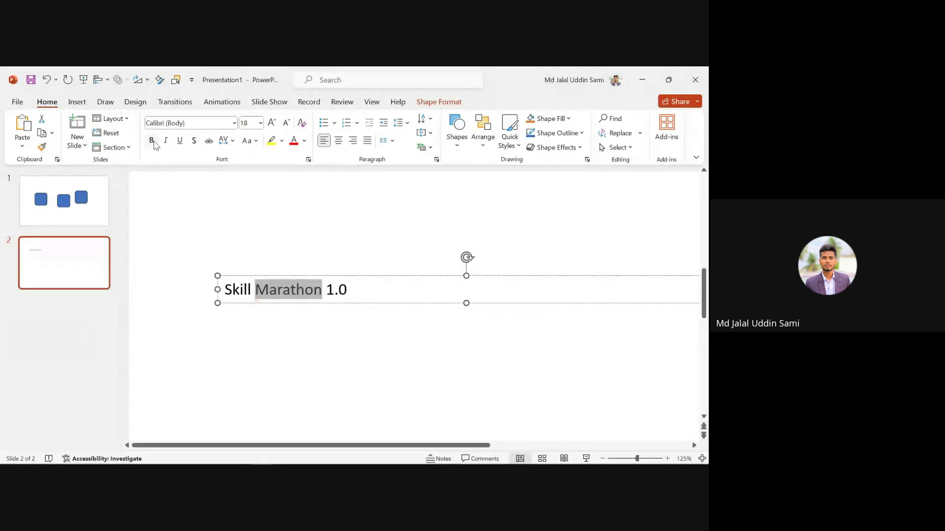
click(297, 256)
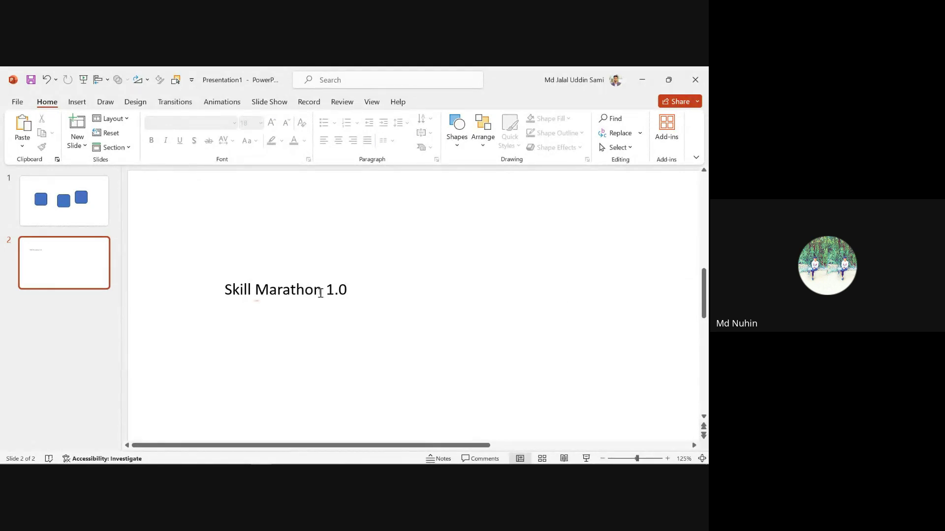
click(227, 289)
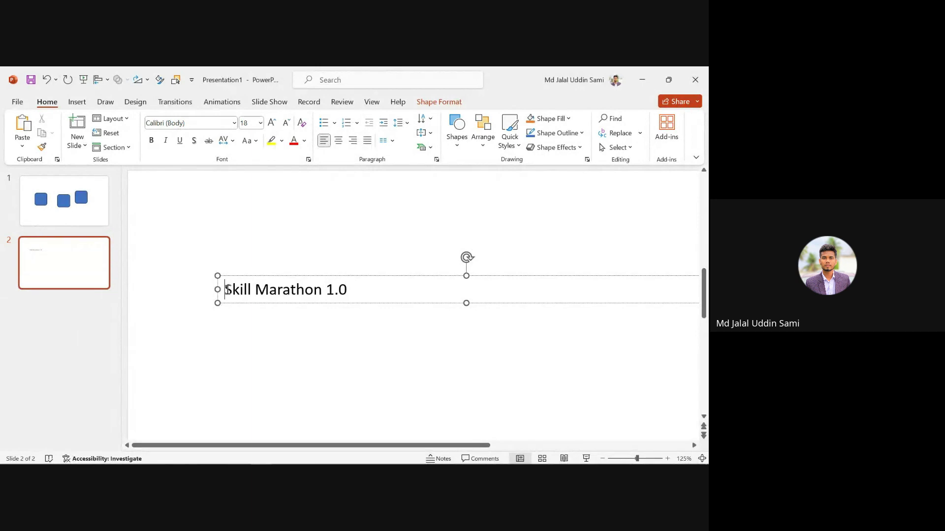
drag(227, 290, 345, 292)
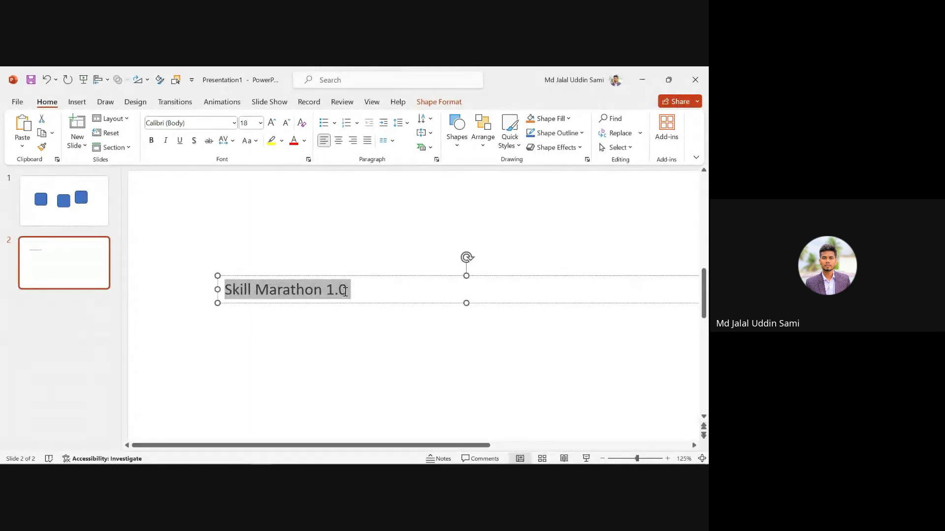
click(302, 261)
click(306, 292)
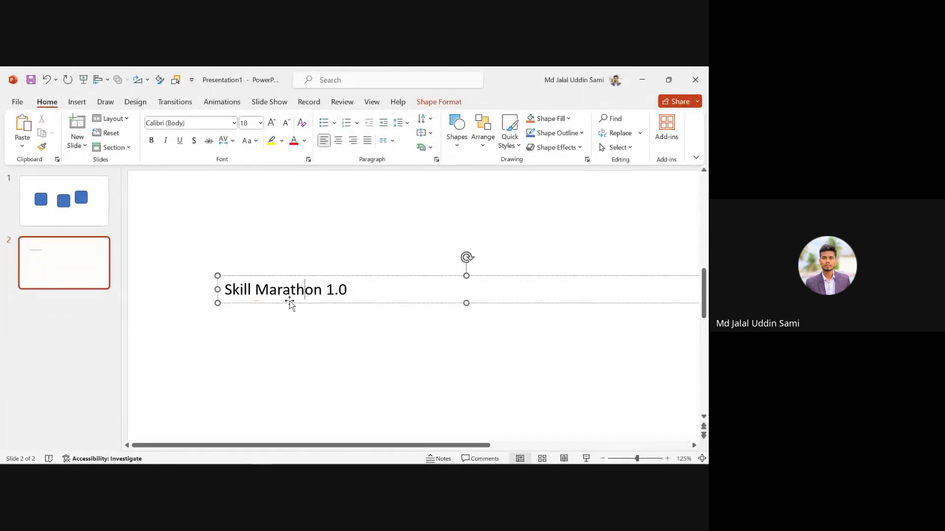
drag(233, 289, 353, 294)
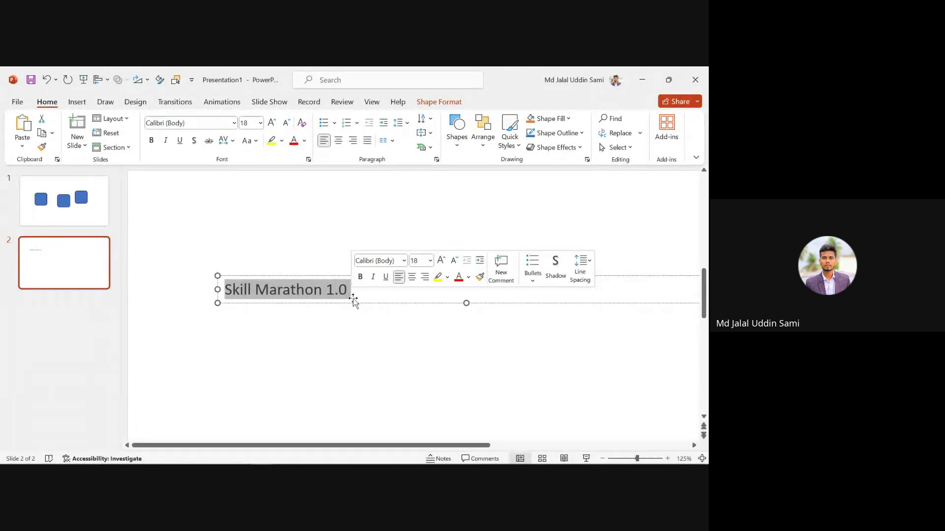
click(318, 251)
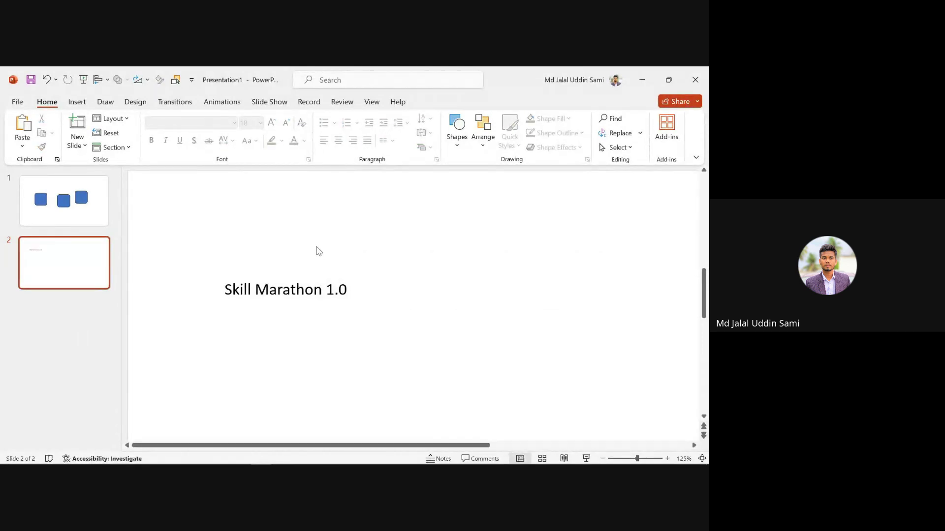
click(324, 291)
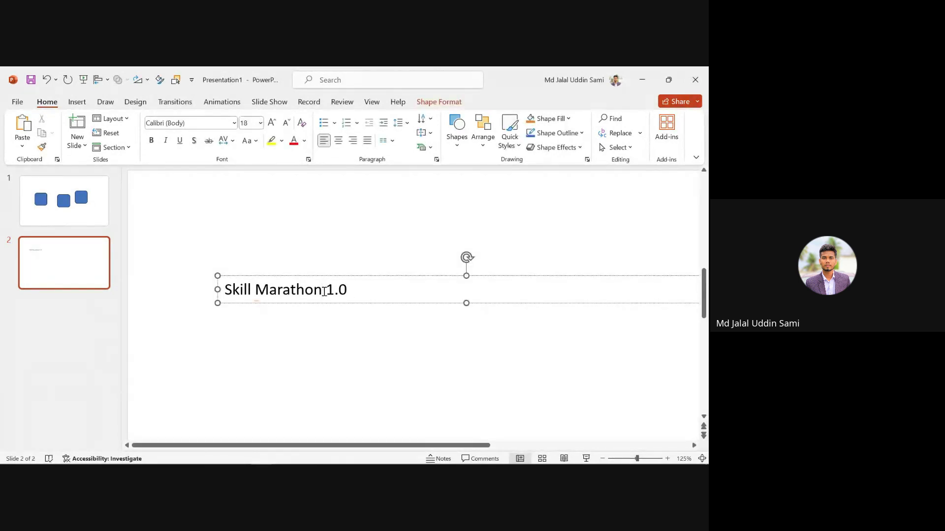
triple_click(324, 291)
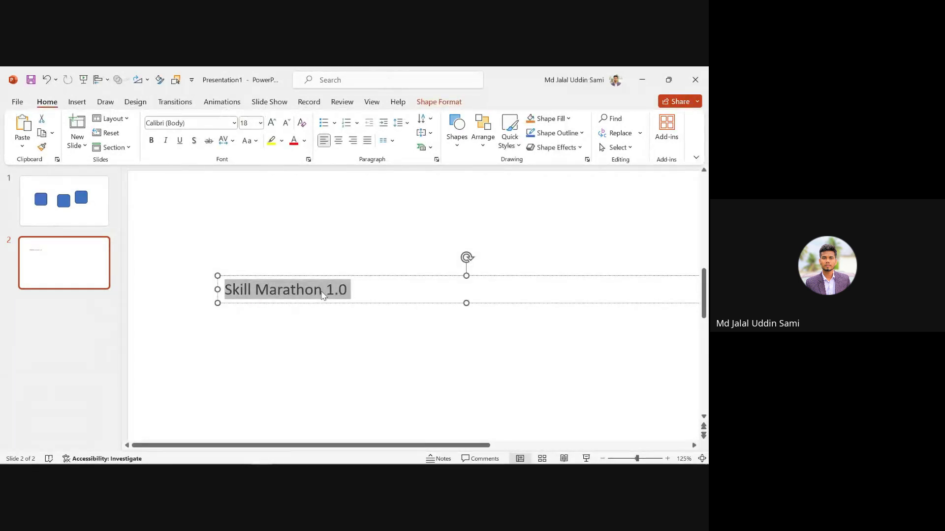
scroll(313, 282, down, 5)
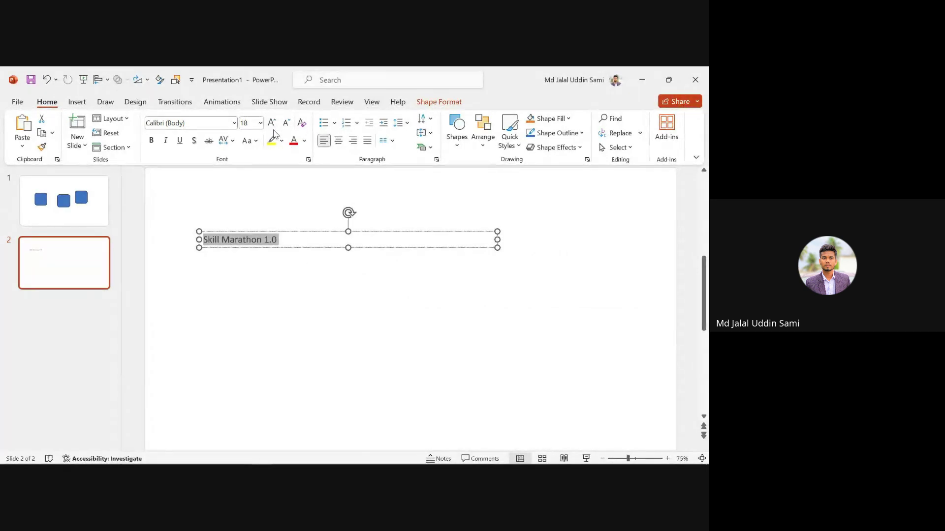
click(200, 123)
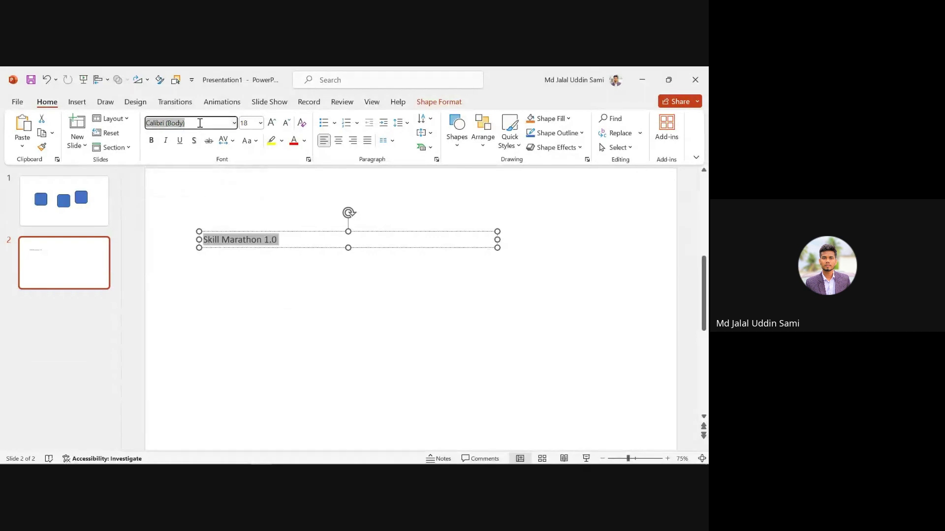
click(278, 276)
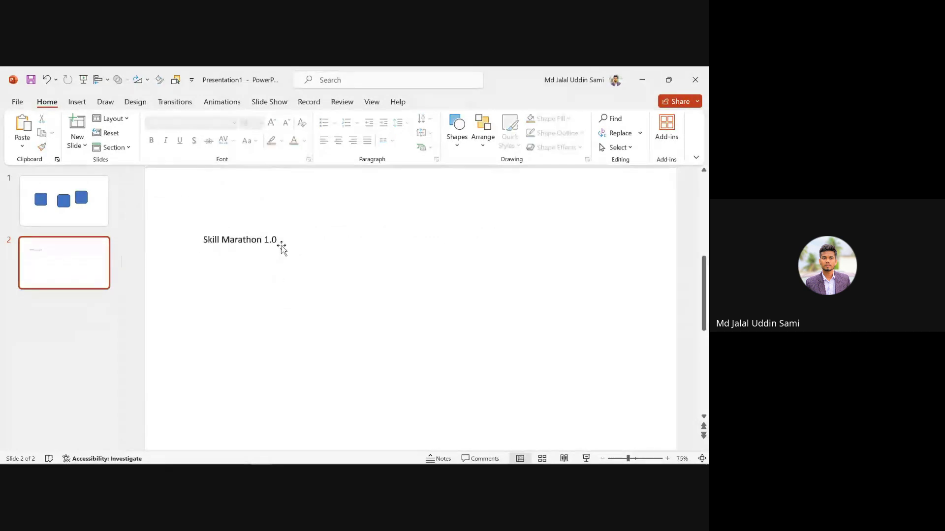
click(280, 246)
click(234, 123)
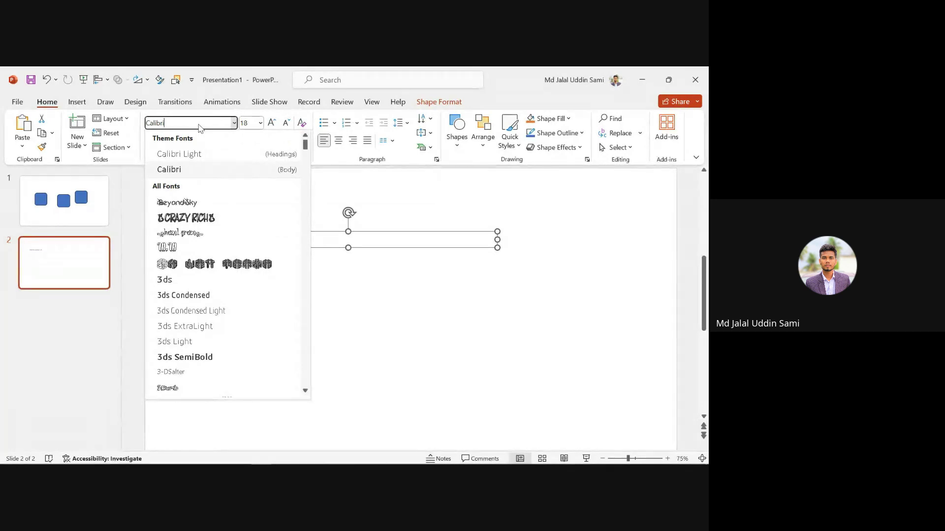
key(BackSpace)
key(BackSpace)
key(BackSpace)
key(BackSpace)
key(BackSpace)
key(BackSpace)
key(BackSpace)
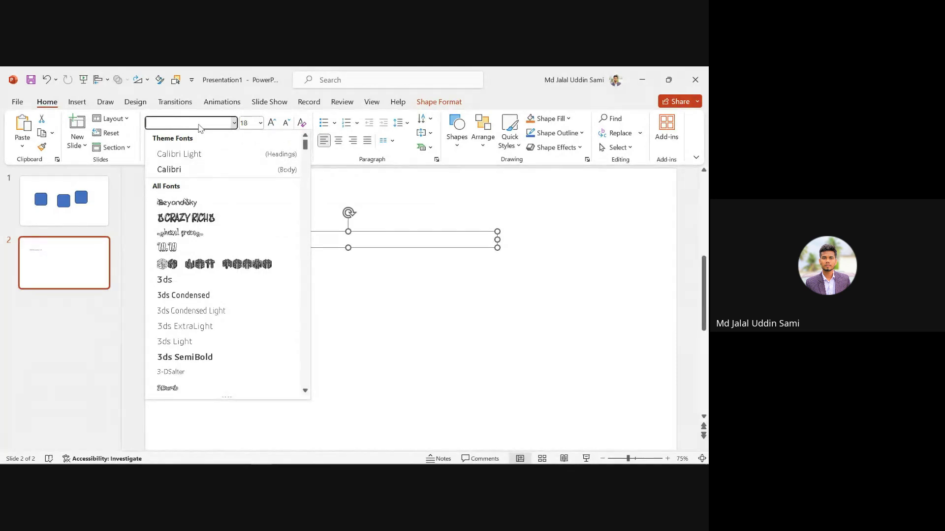
text(open)
key(BackSpace)
key(BackSpace)
key(BackSpace)
key(BackSpace)
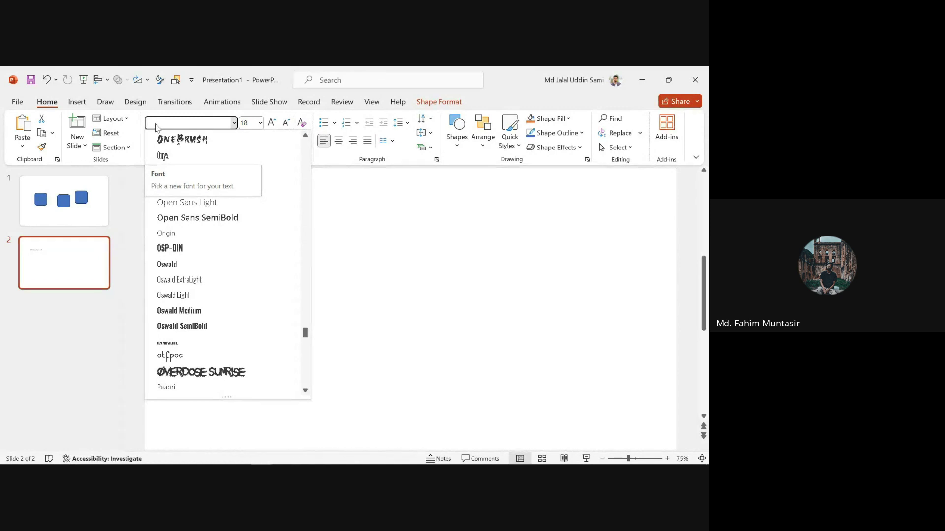
text(T)
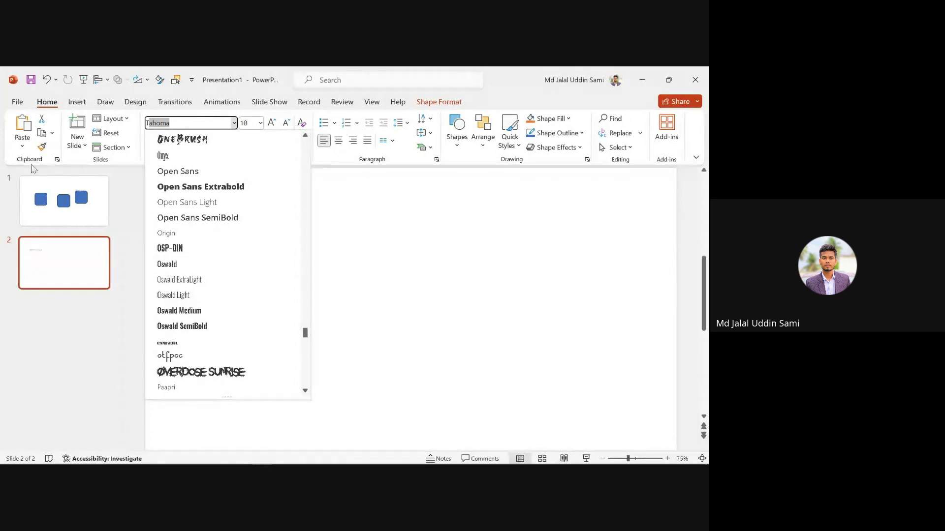
text(Times)
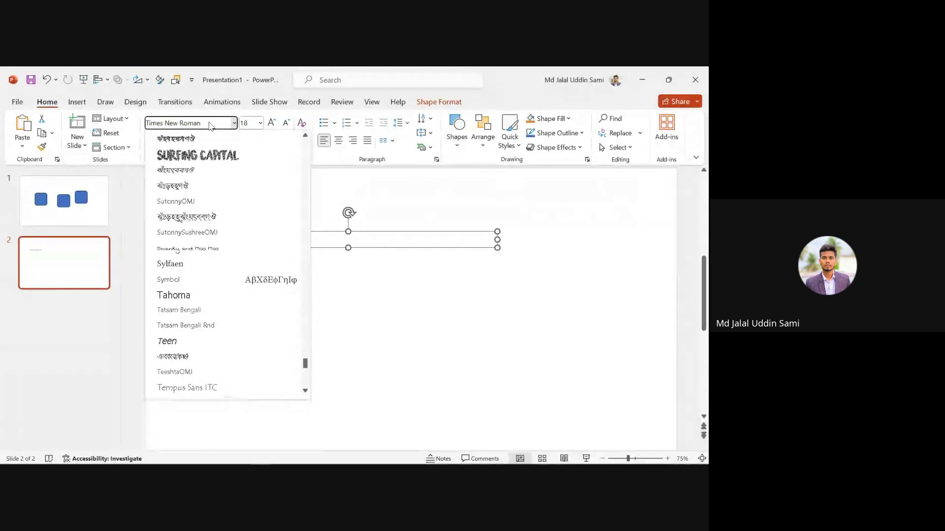
- Try Times New Roman on the title, undoing the accidental deletion of its text
key(Escape)
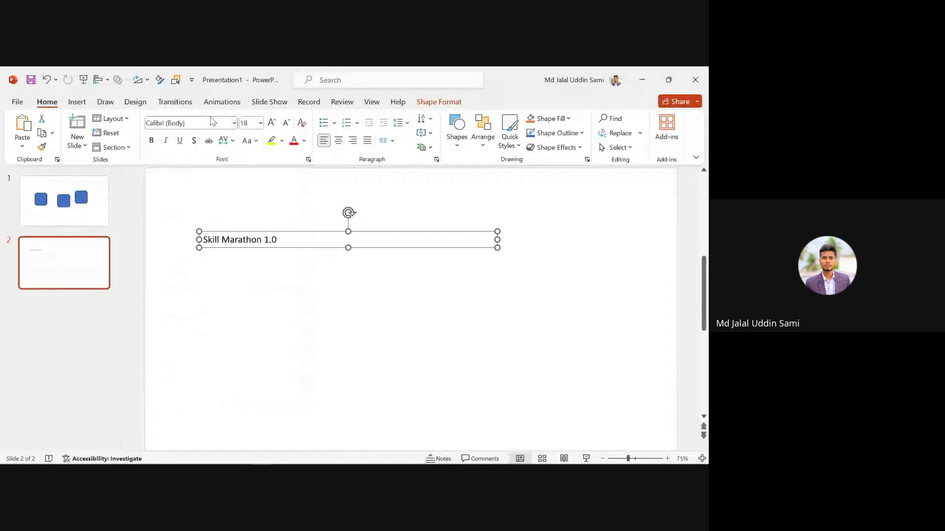
click(200, 122)
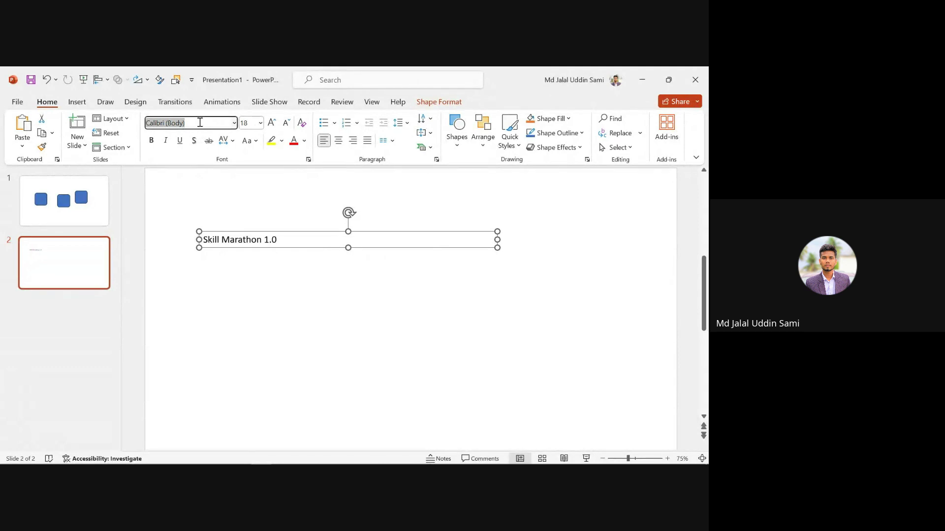
text(Times)
key(Return)
key(Return)
key(Return)
key(Return)
key(Return)
key(Return)
key(Return)
key(Return)
key(Return)
key(Return)
key(Return)
key(Return)
key(Return)
key(Return)
key(Return)
key(Return)
key(Return)
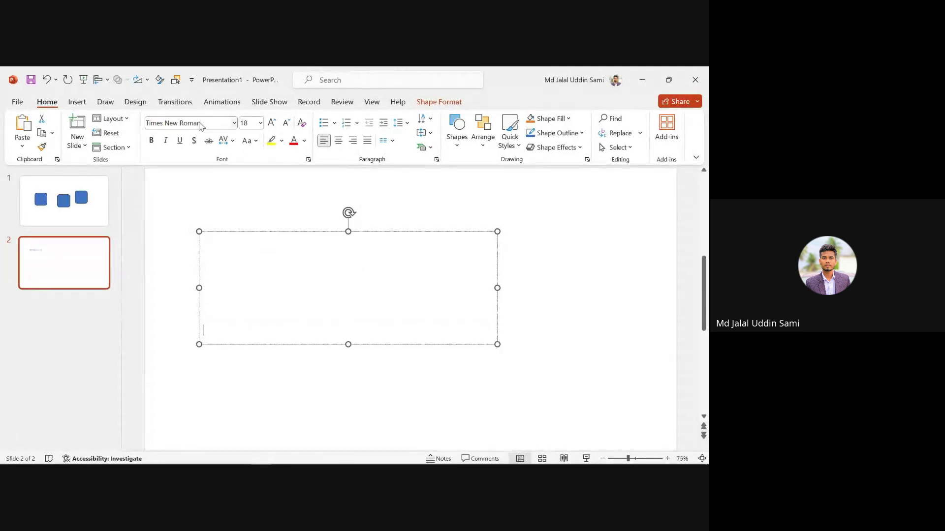
key(ctrl+z)
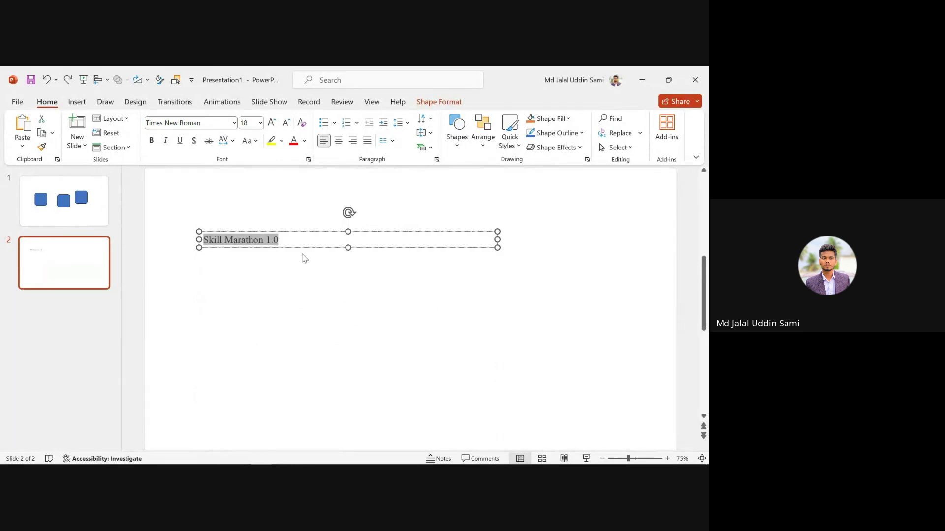
click(302, 268)
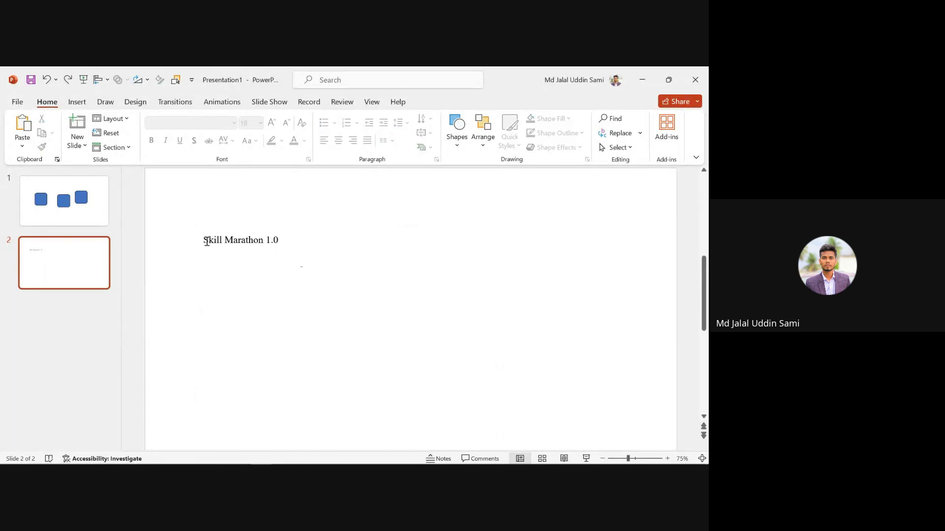
- Try the Poppins font on the title and decline it as unavailable
drag(205, 240, 306, 250)
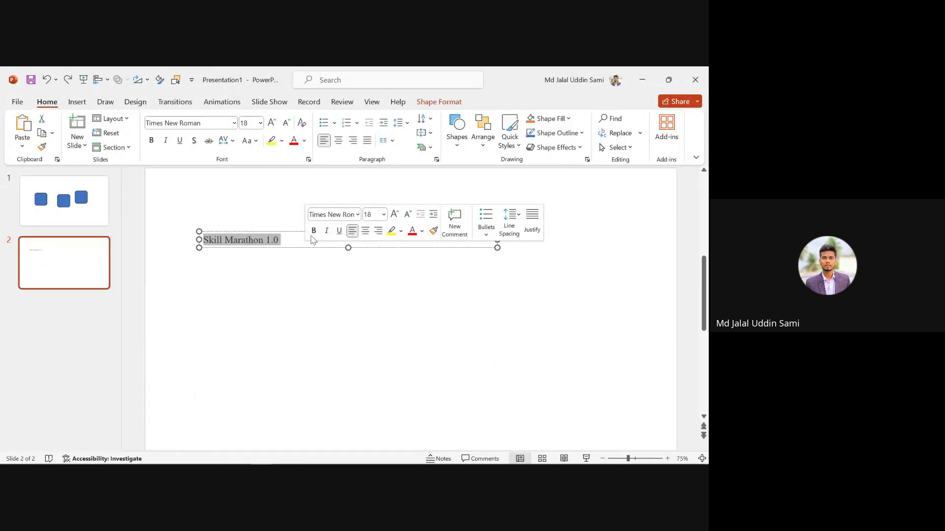
click(210, 125)
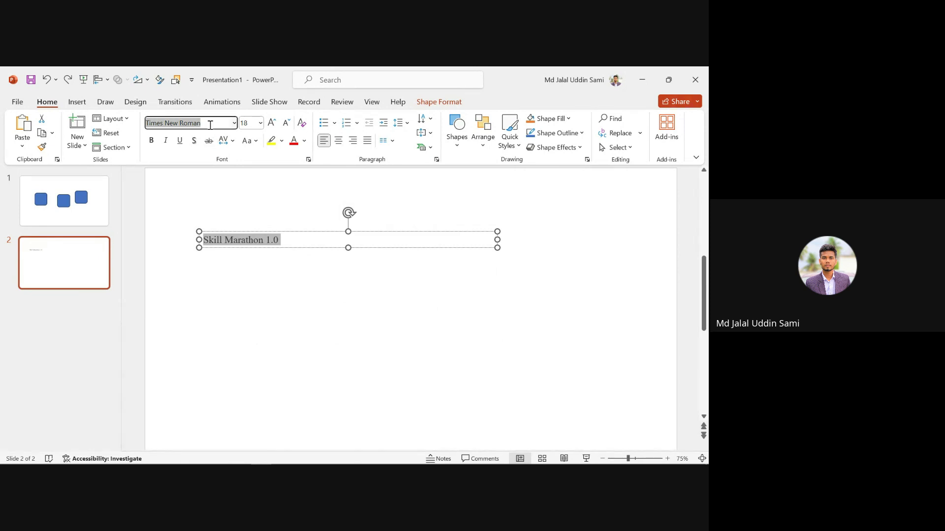
text(Poppins)
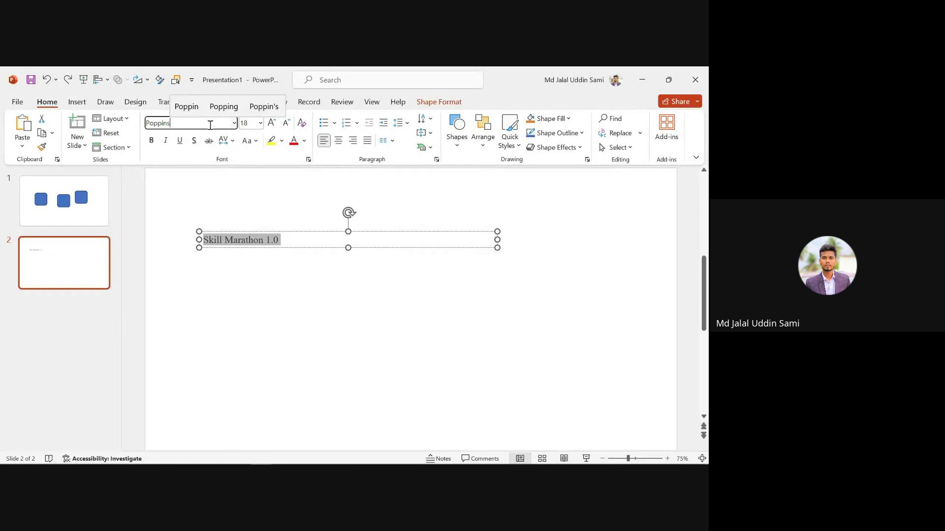
key(Return)
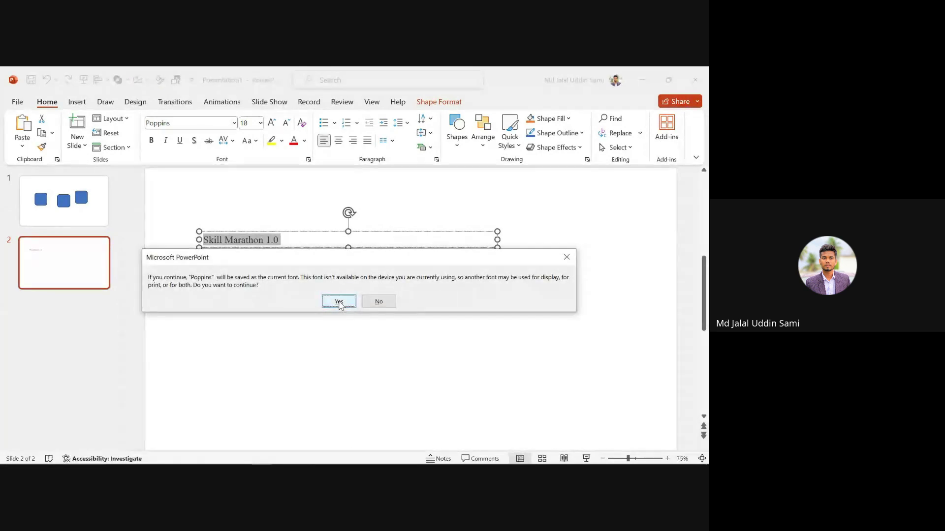
click(378, 301)
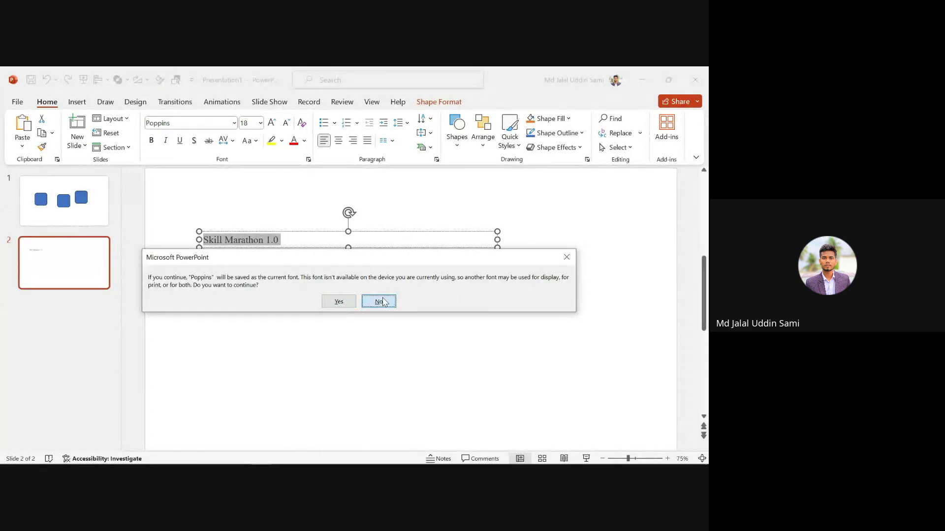
- Set the 'Skill Marathon 1.0' title font to Montserrat, keeping 18 pt
click(212, 125)
text(Mon)
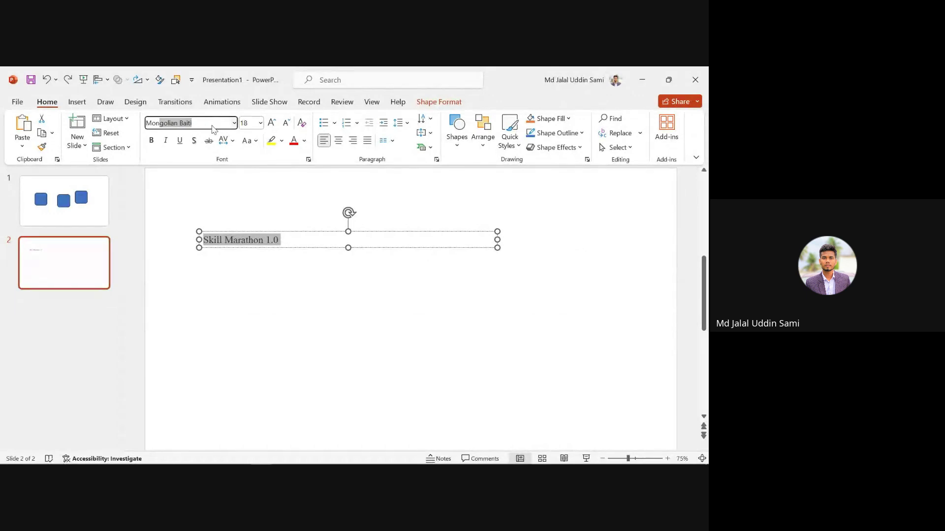
text(tserrat)
key(Return)
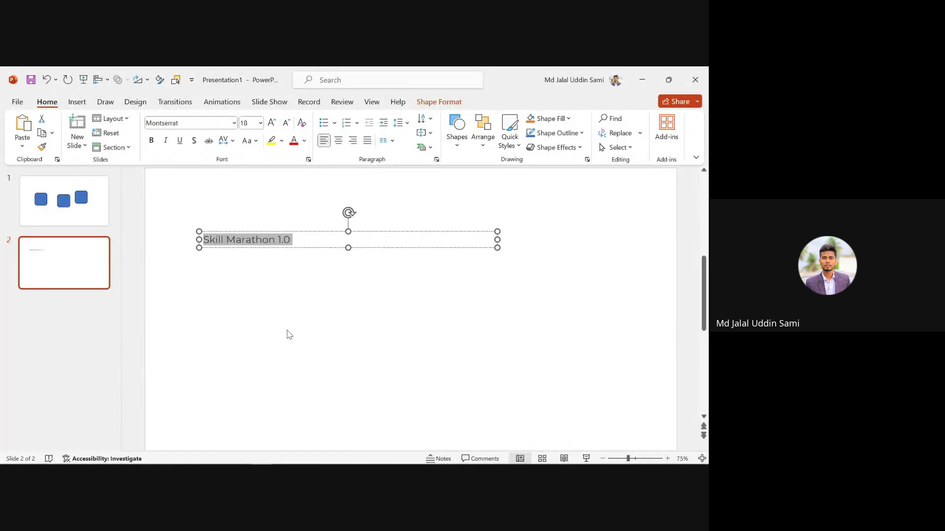
scroll(290, 335, up, 5)
scroll(286, 282, down, 2)
key(Escape)
key(Escape)
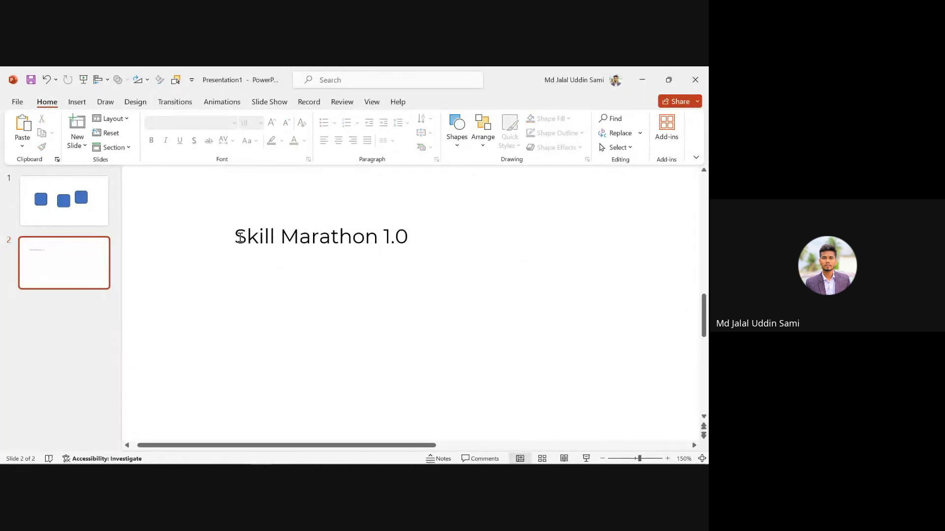
- Apply bold, italic and underline to the whole title text, then remove them
drag(235, 238, 414, 237)
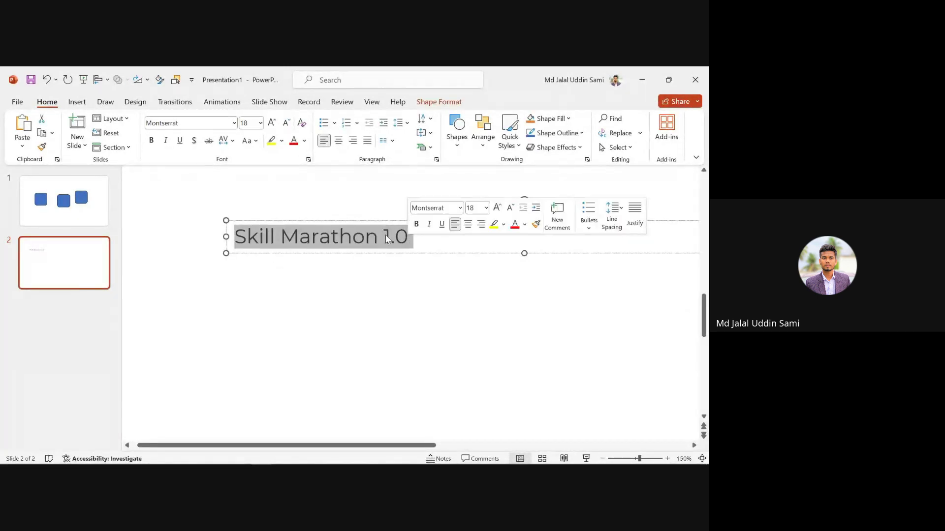
click(151, 141)
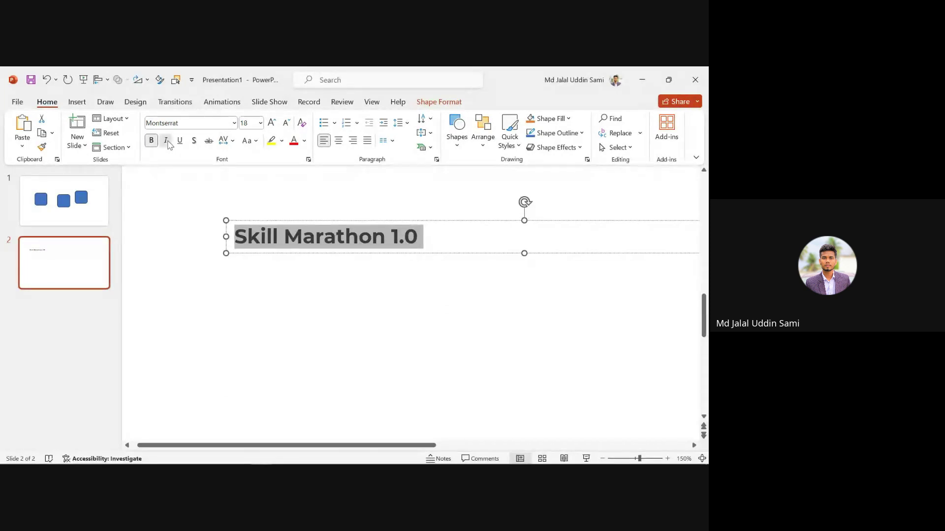
click(166, 141)
click(179, 140)
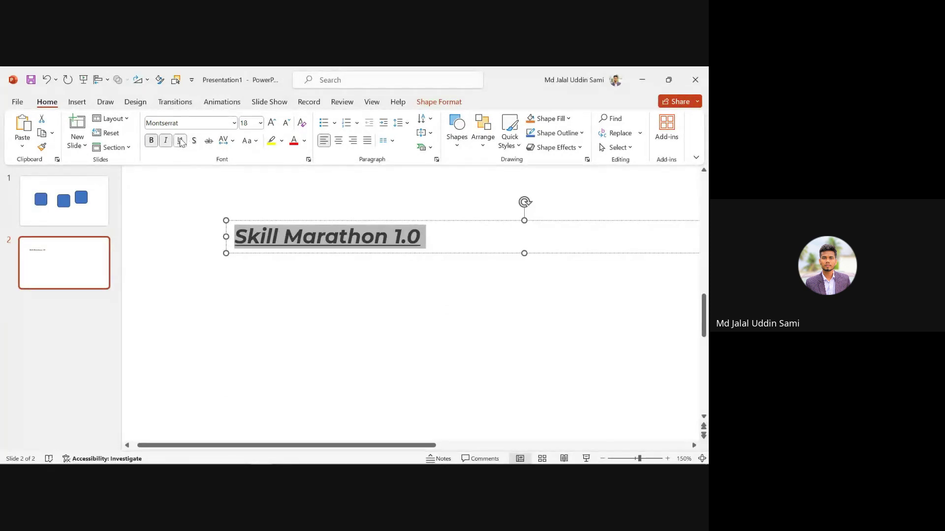
click(152, 141)
click(166, 140)
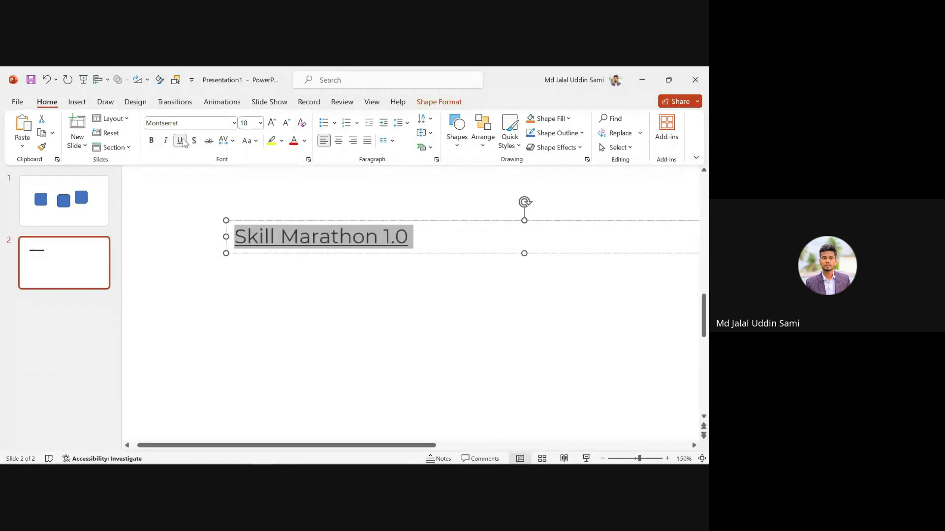
click(180, 141)
click(339, 310)
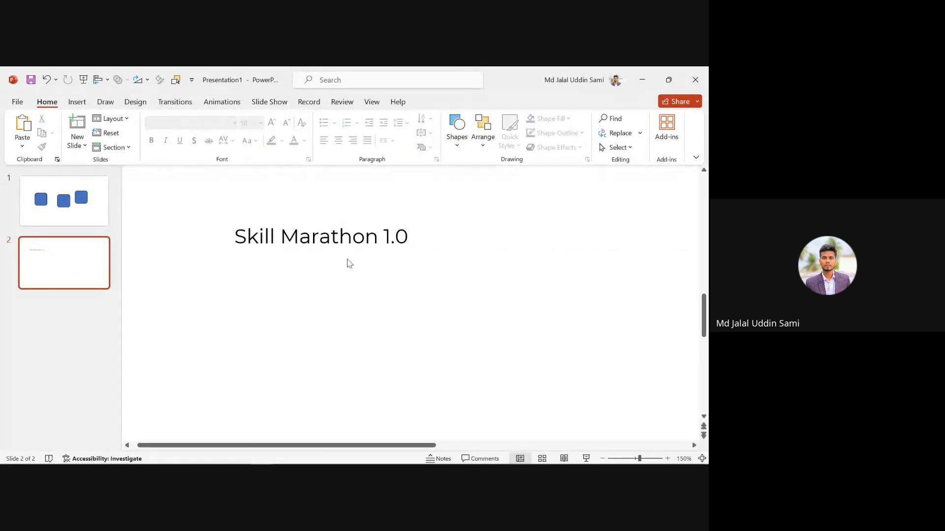
- Check the title's 18 pt size and nudge the text box slightly left and up
click(347, 233)
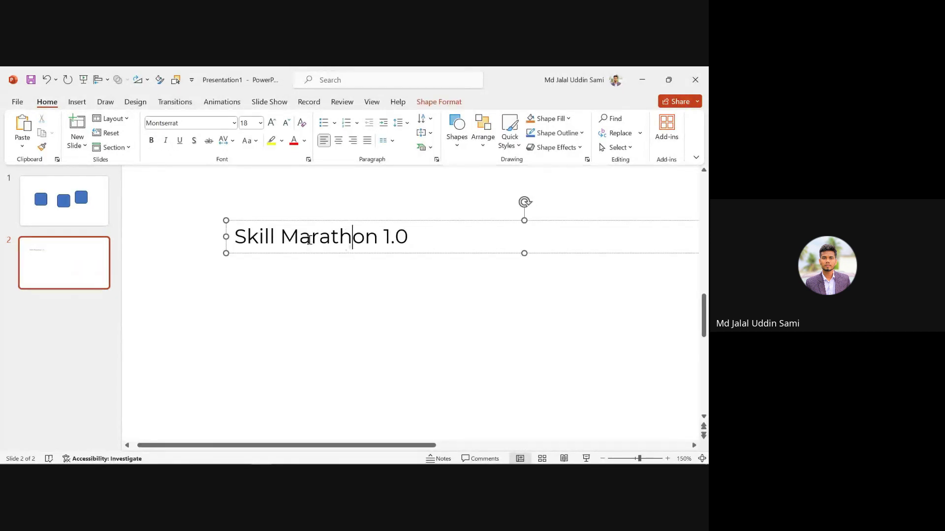
drag(237, 237, 411, 246)
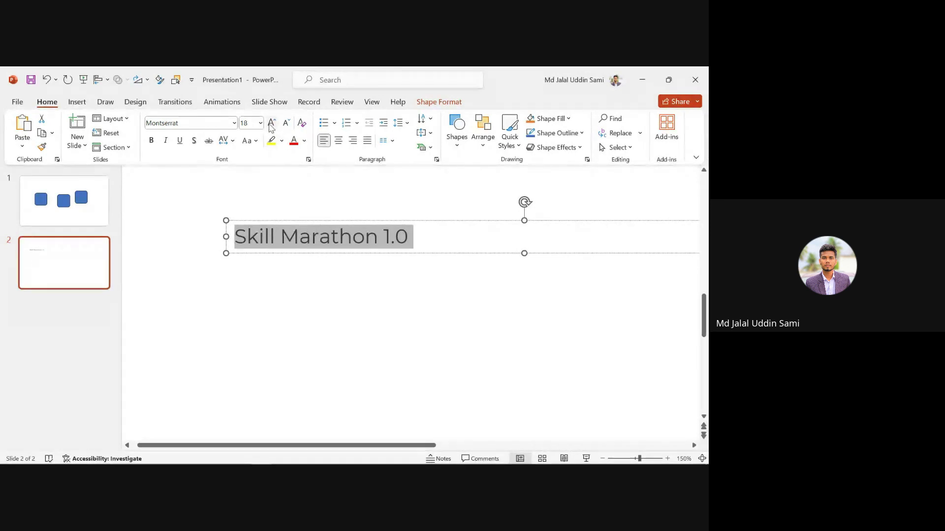
click(253, 123)
drag(384, 220, 373, 216)
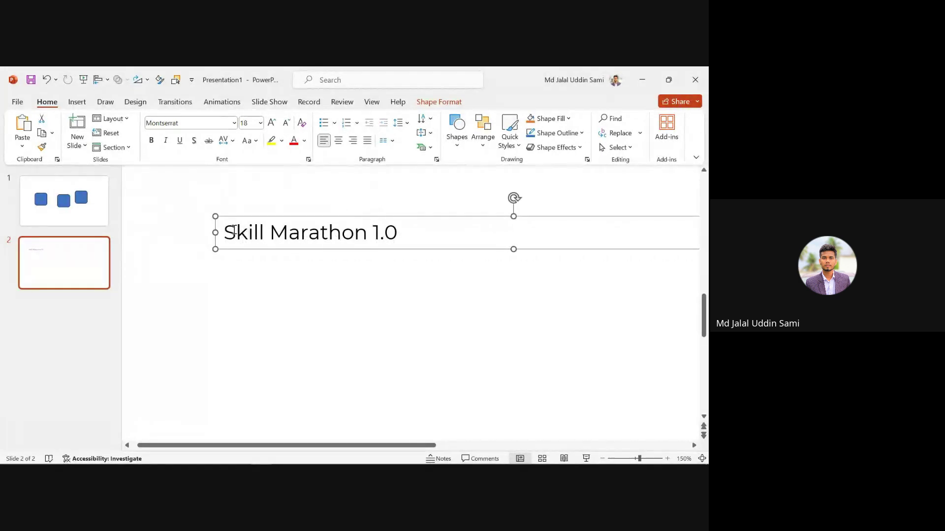
drag(225, 232, 391, 231)
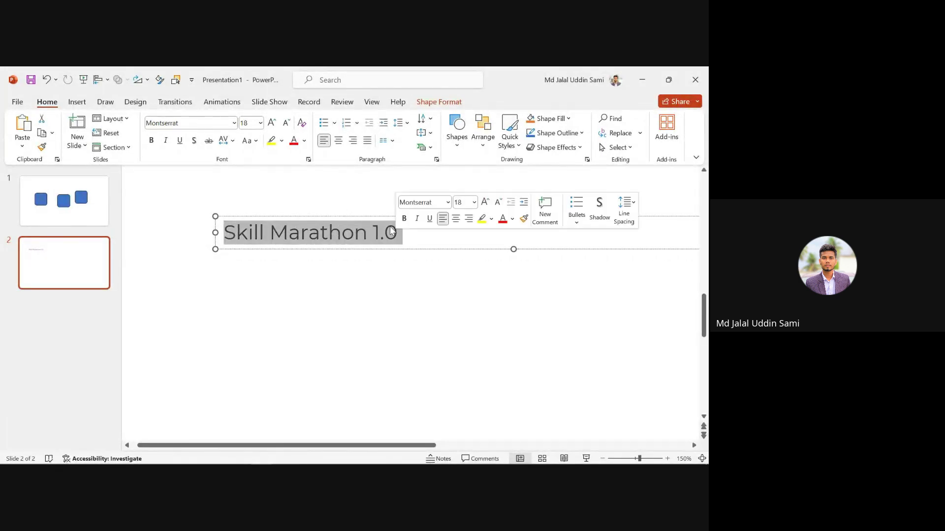
click(391, 196)
click(413, 219)
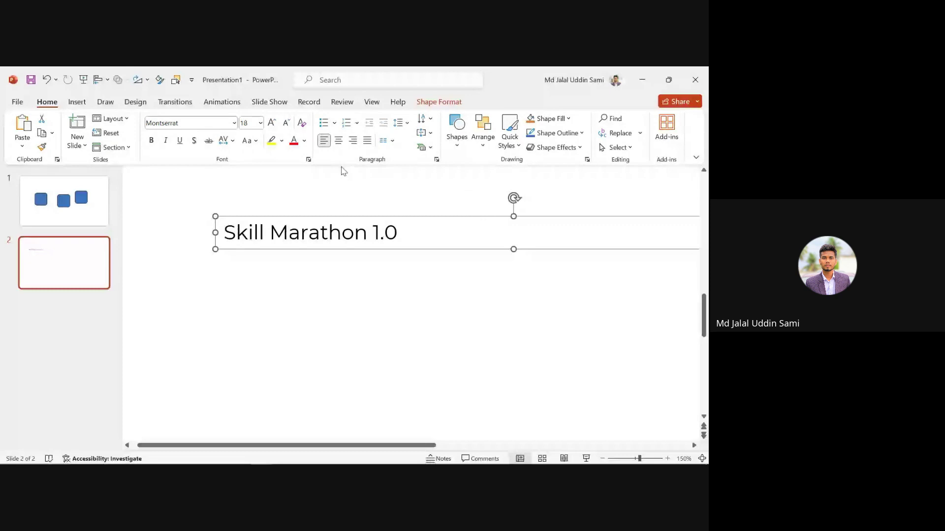
- Enlarge the title step by step to 36 pt, then shrink it back to 24 pt
click(272, 123)
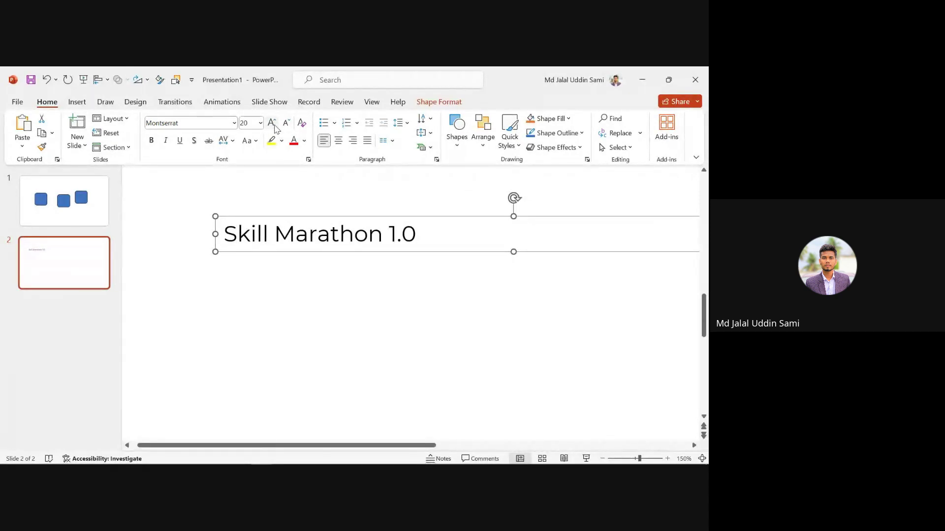
click(273, 124)
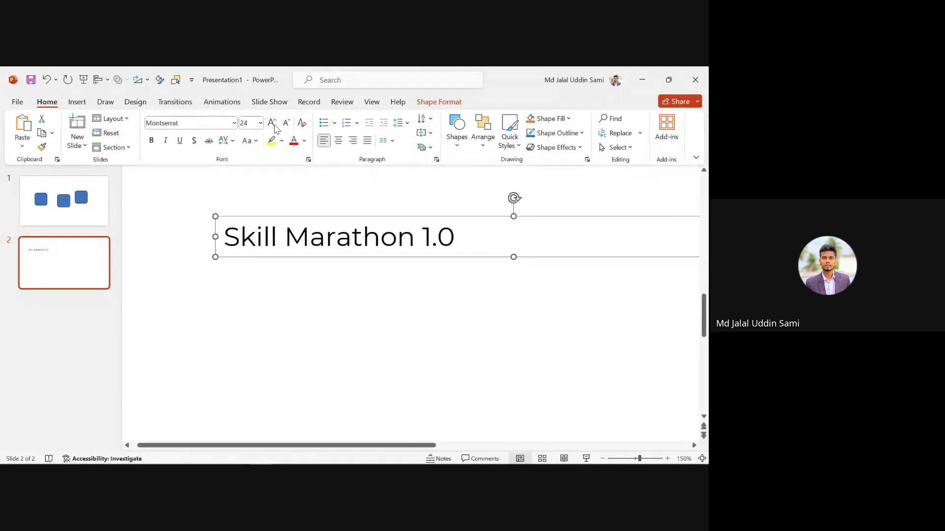
click(273, 124)
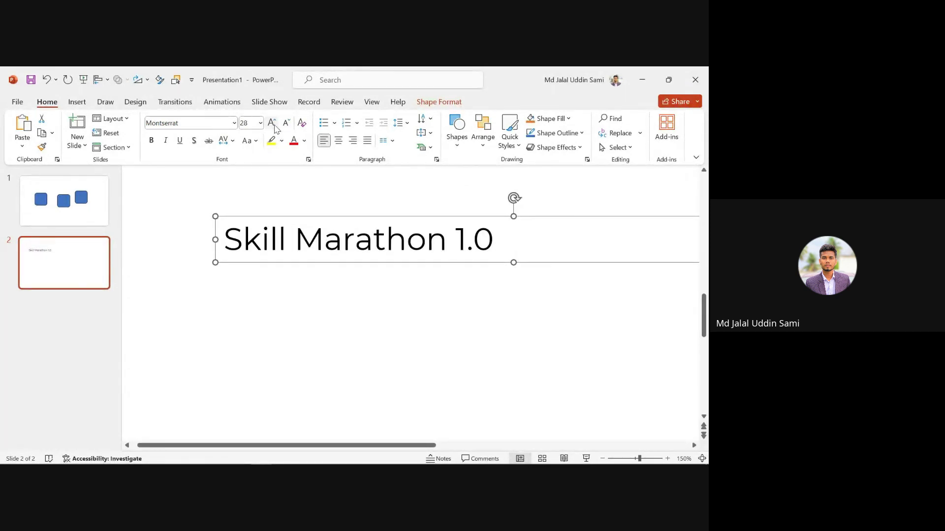
click(273, 124)
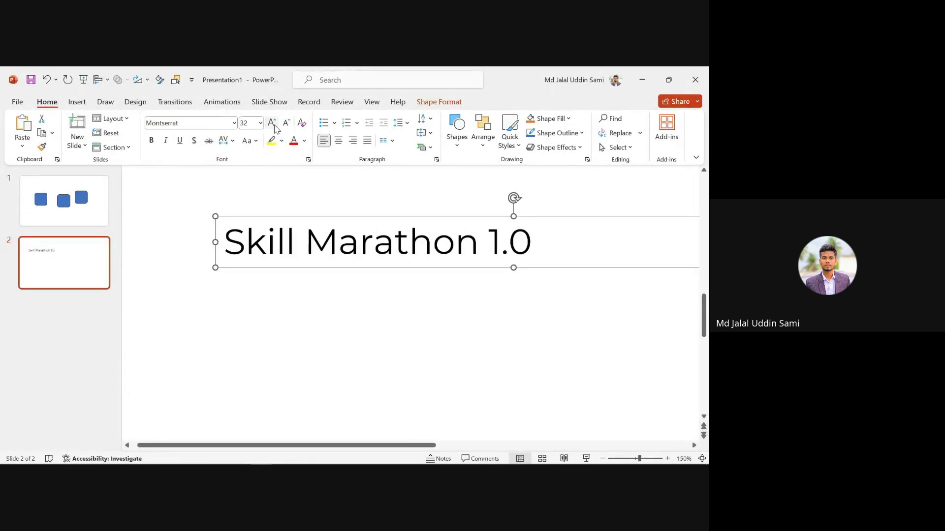
click(273, 124)
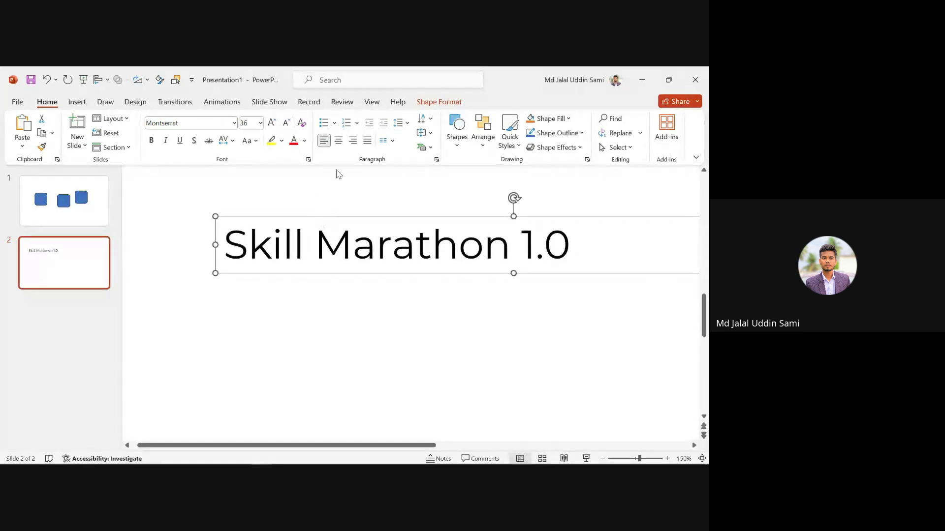
click(288, 124)
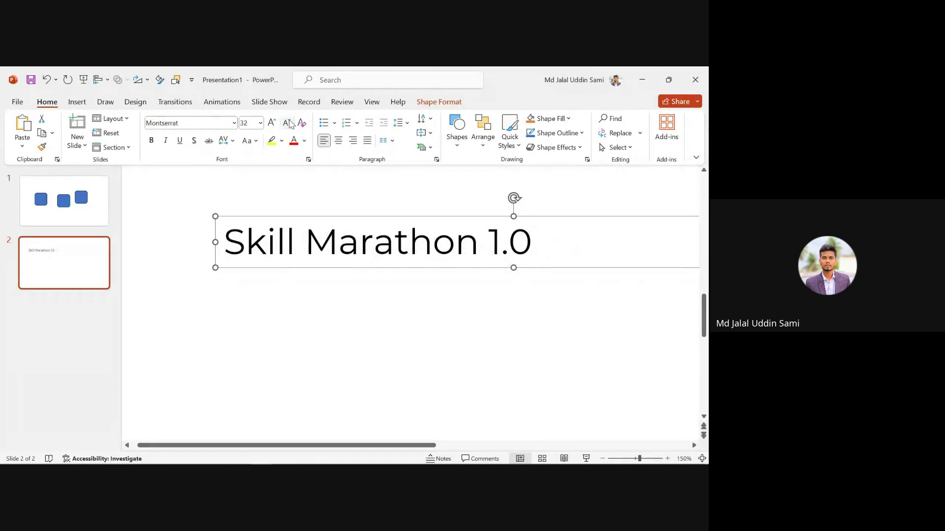
click(288, 124)
click(288, 124)
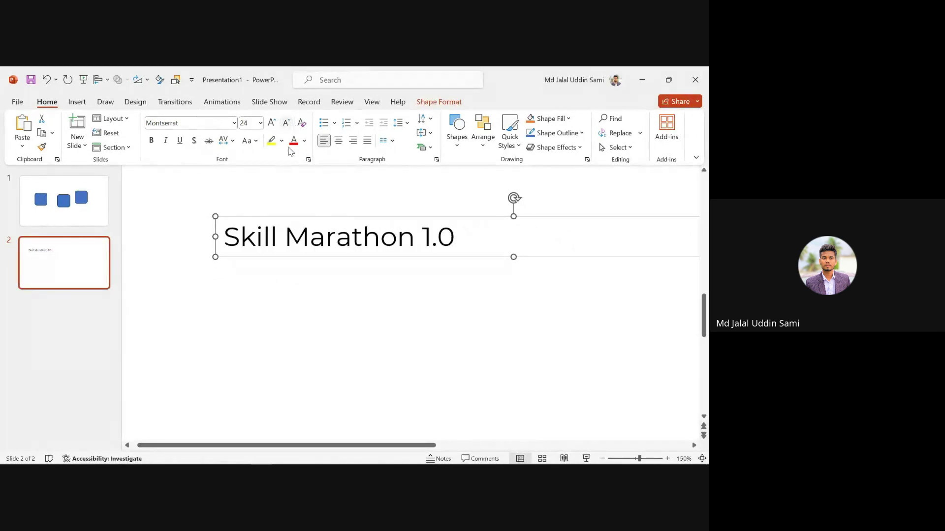
- Give the word Marathon a yellow text highlight
drag(291, 244, 412, 249)
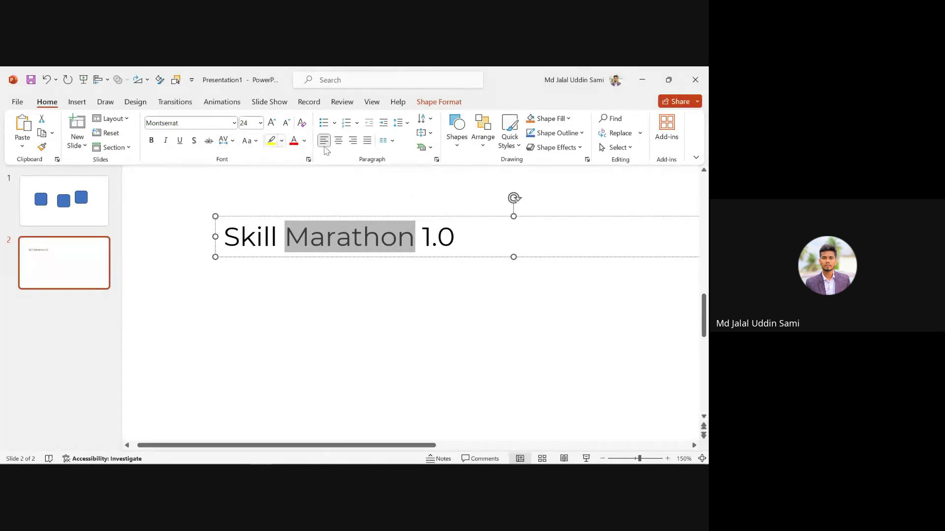
click(271, 141)
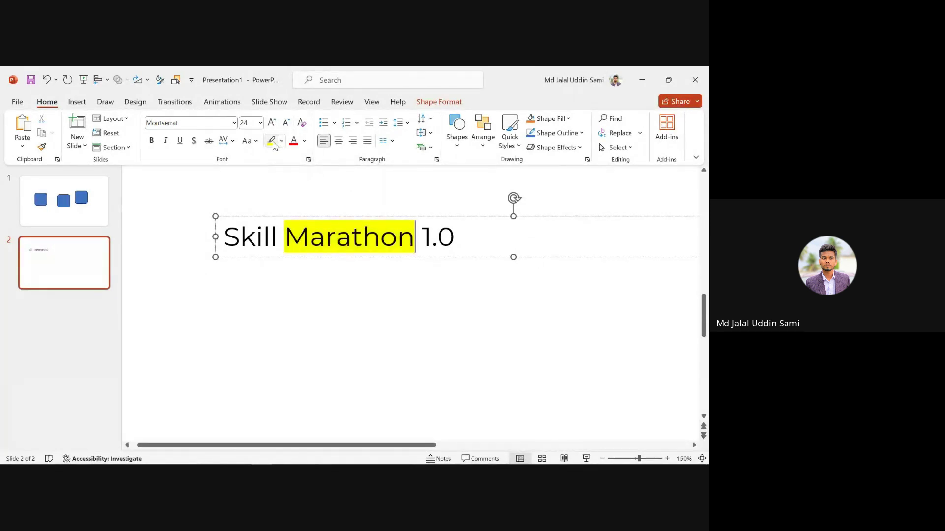
click(388, 296)
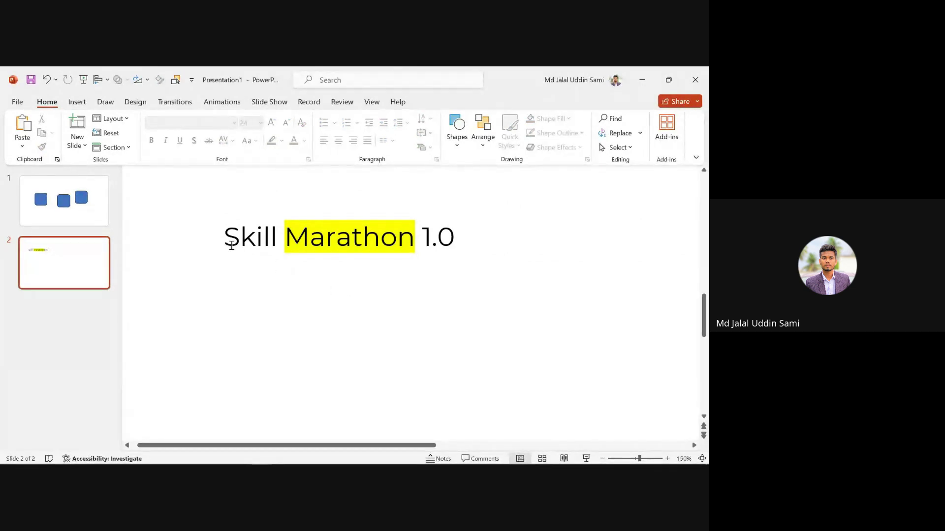
- Highlight the entire 'Skill Marathon 1.0' line in yellow
drag(225, 238, 461, 242)
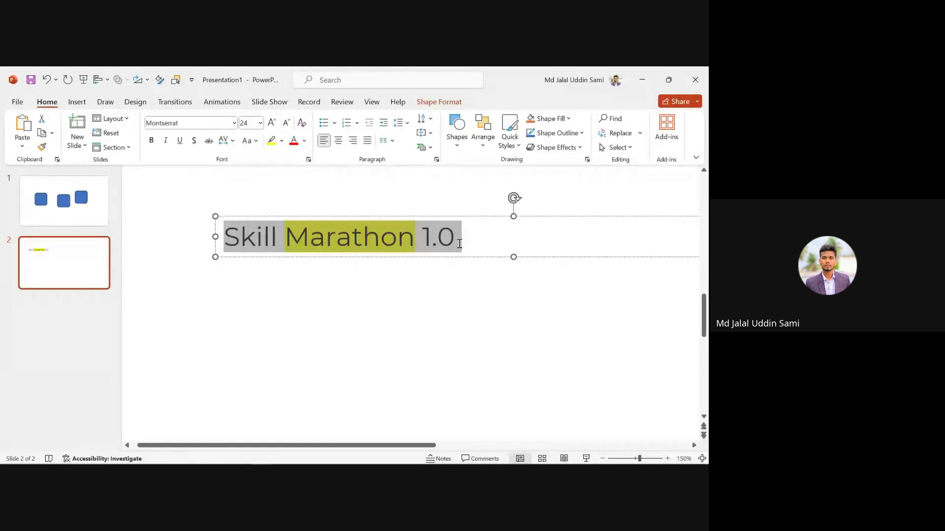
click(453, 278)
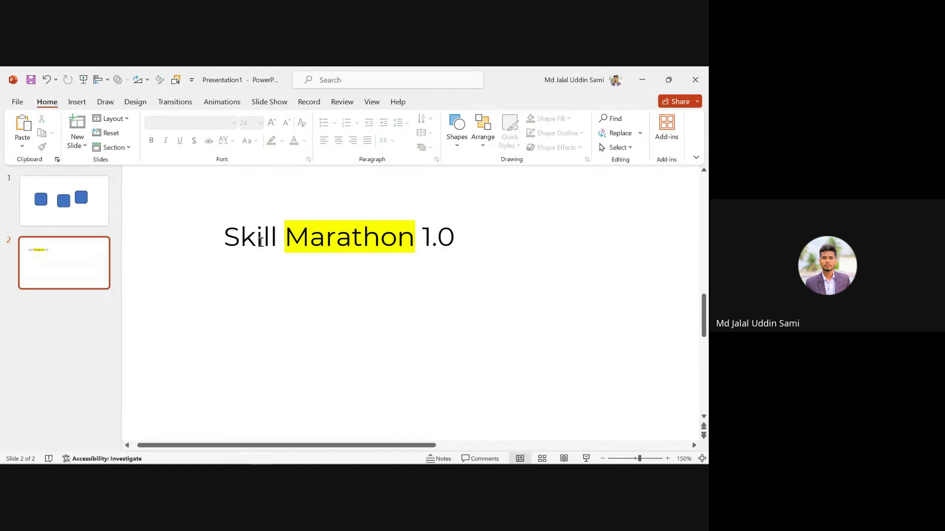
drag(232, 237, 505, 248)
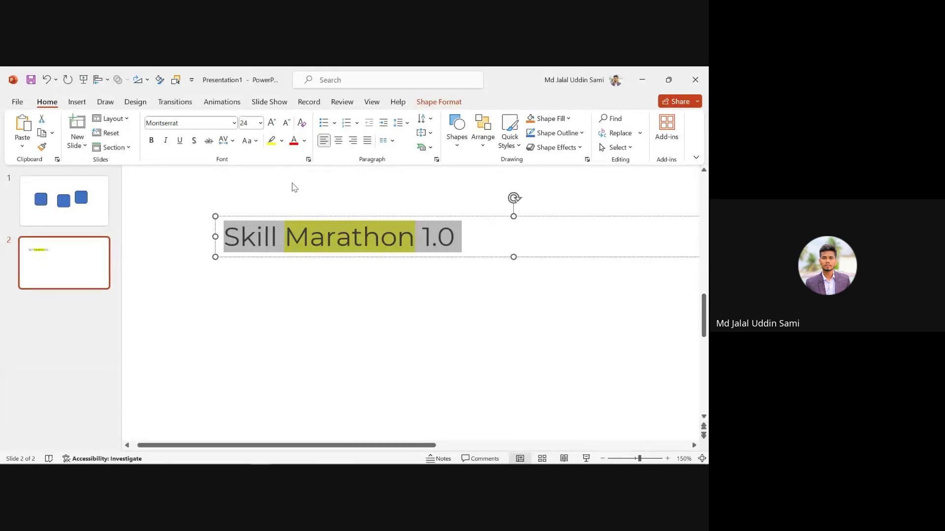
click(281, 141)
click(278, 153)
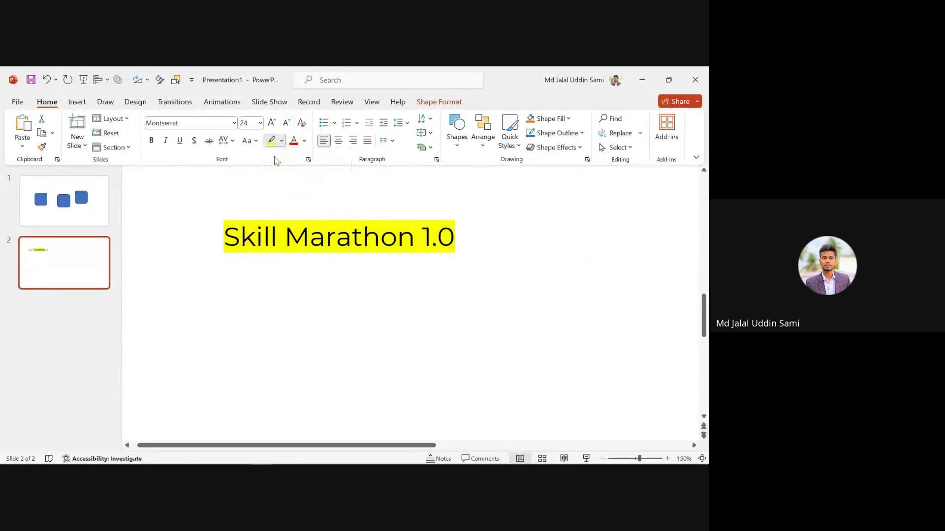
click(322, 261)
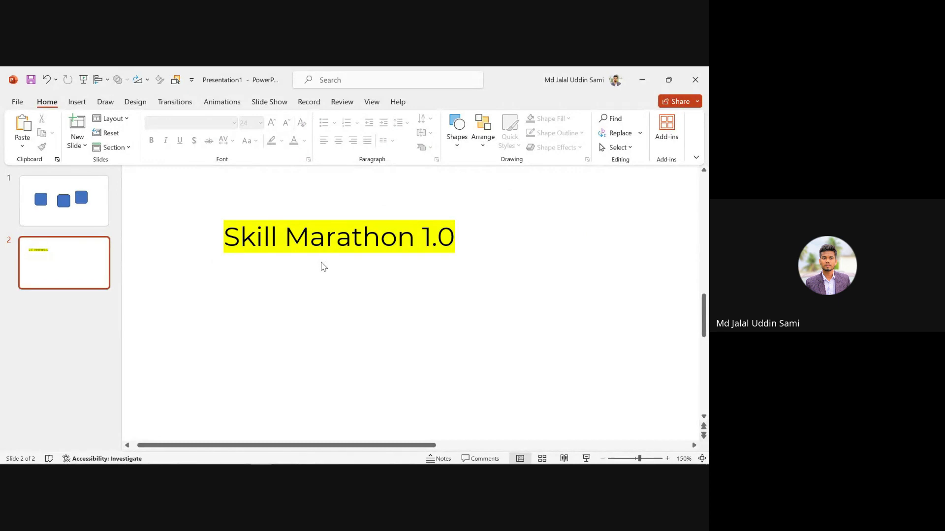
click(345, 236)
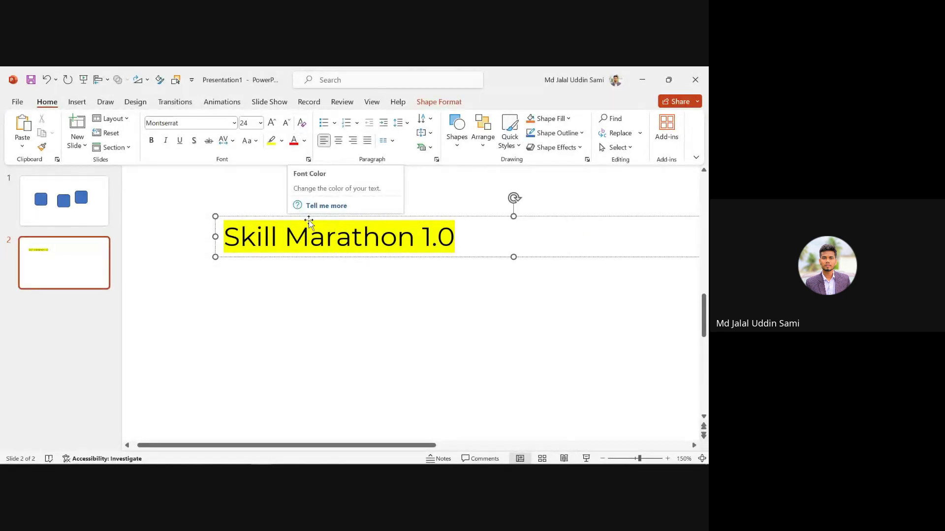
drag(223, 234, 442, 241)
click(338, 190)
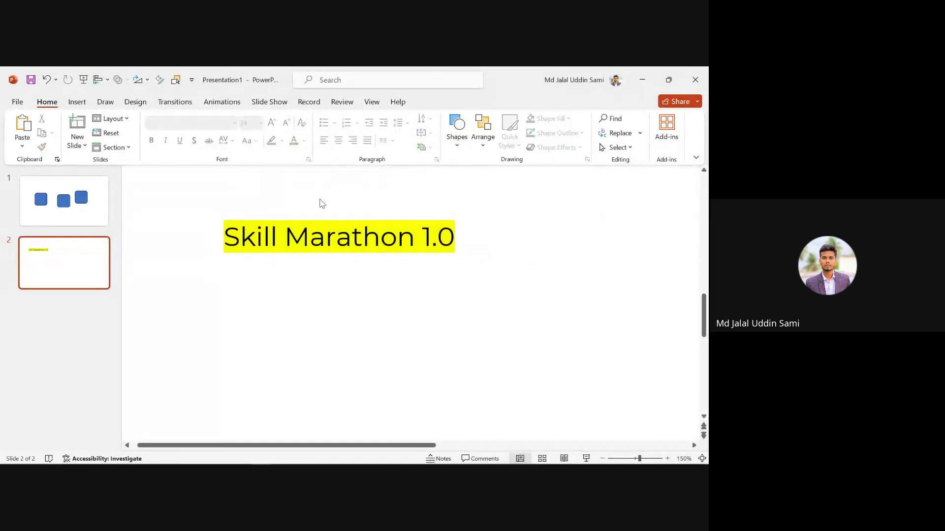
triple_click(284, 251)
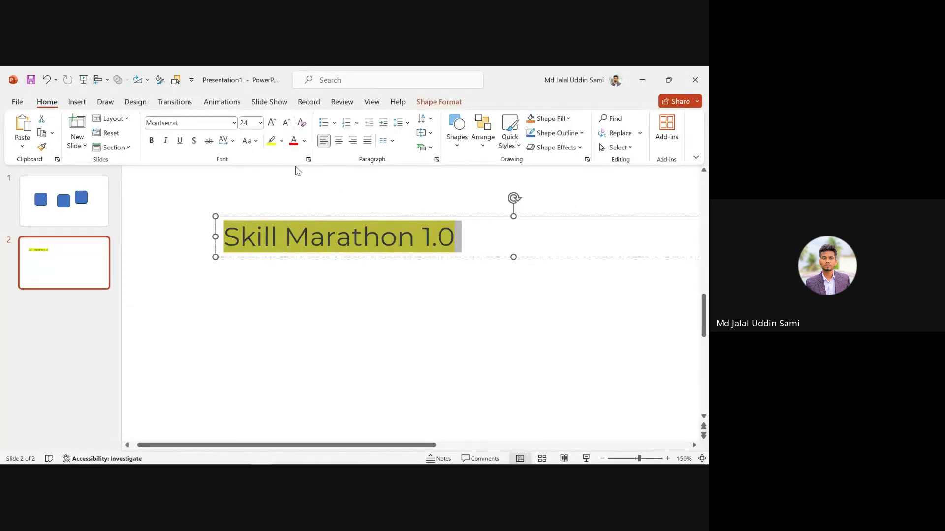
click(305, 142)
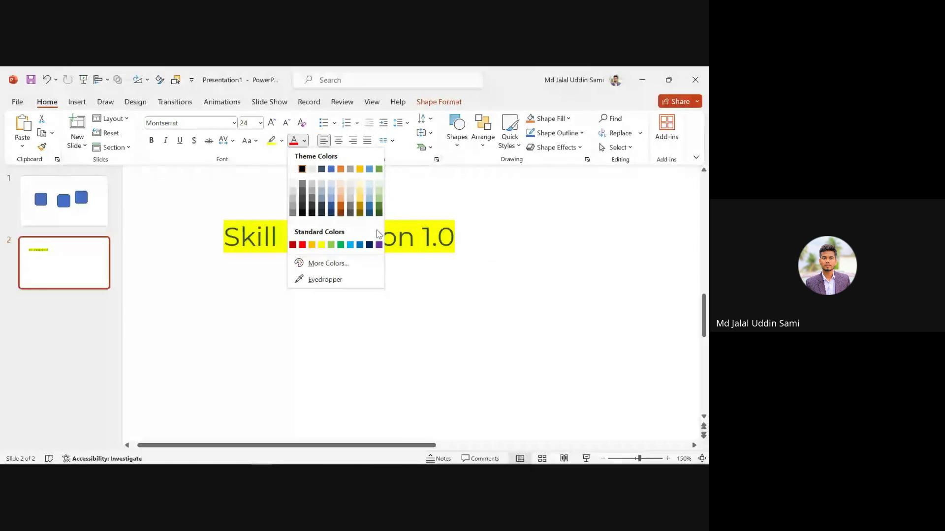
click(350, 245)
click(425, 195)
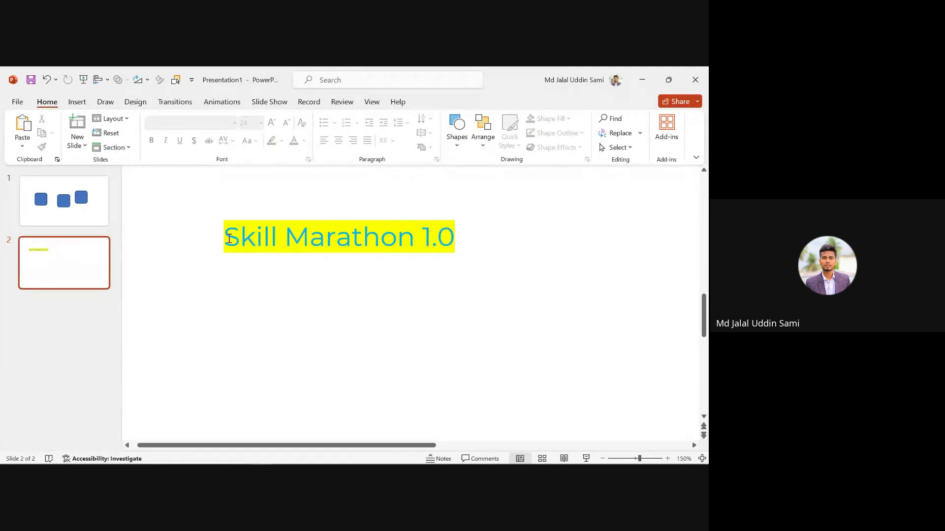
drag(229, 239, 465, 260)
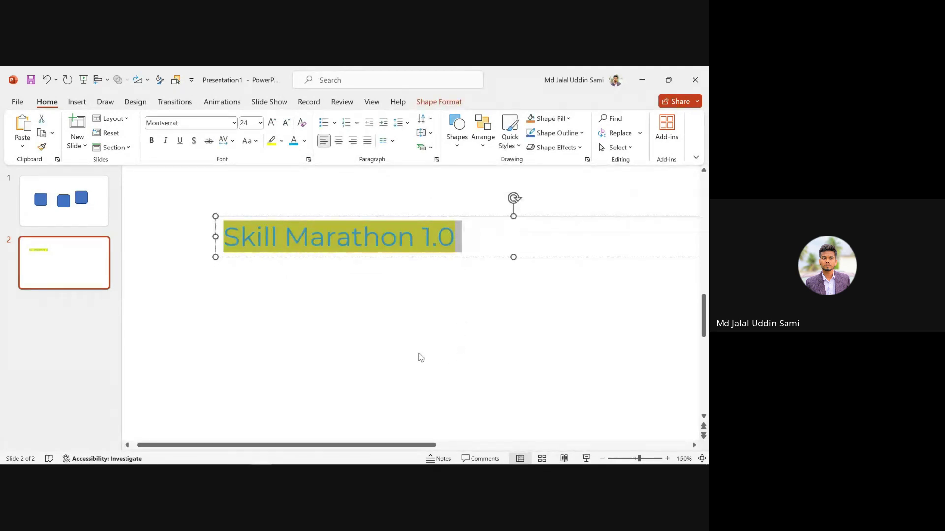
click(280, 297)
- Move the title box right, then back further left on slide 2
mouse_move(224, 254)
mouse_down()
mouse_move(279, 256)
mouse_move(235, 260)
mouse_up()
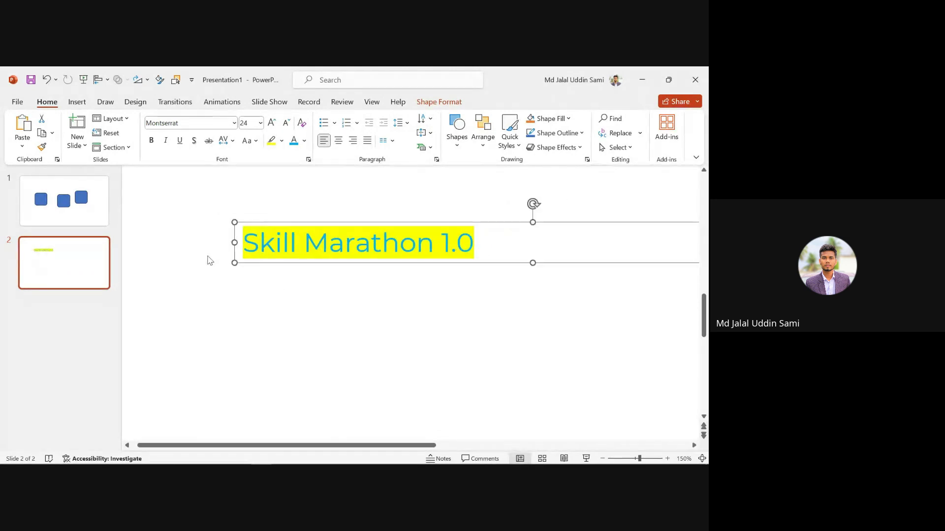
drag(487, 247, 416, 242)
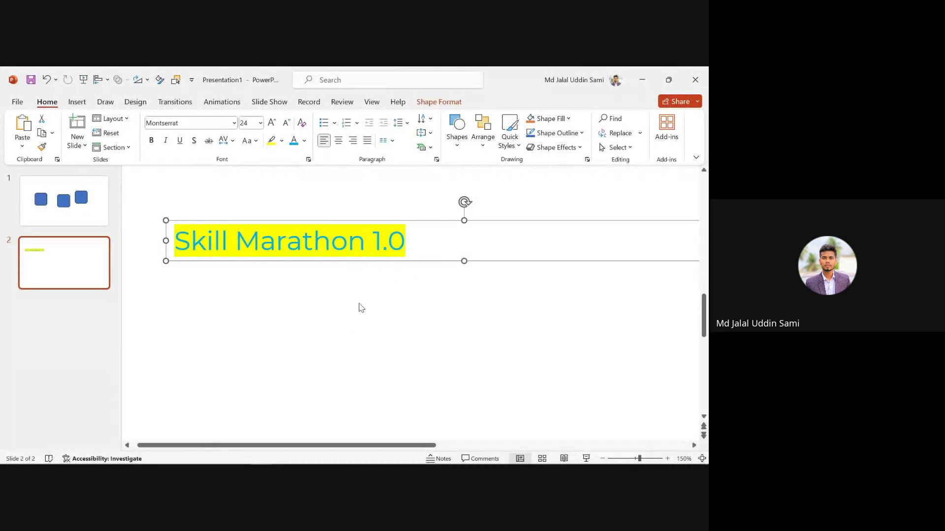
click(288, 242)
- Select the title text with Shift+End and Ctrl+A, and dismiss the Edge notification
click(272, 295)
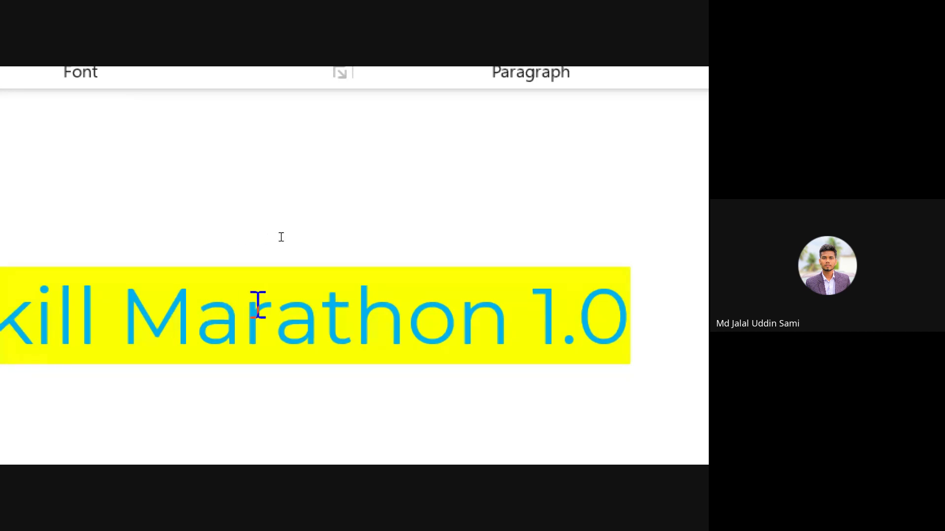
click(274, 319)
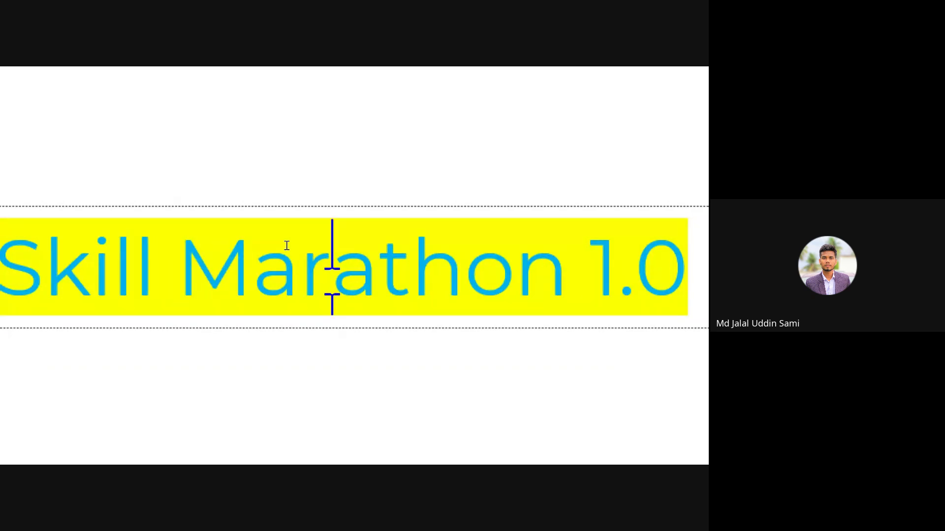
key(shift+End)
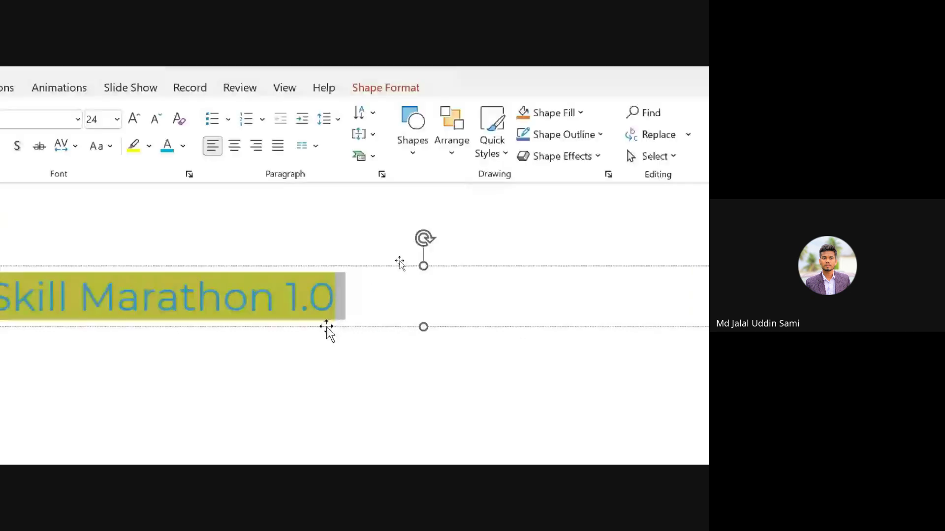
click(367, 204)
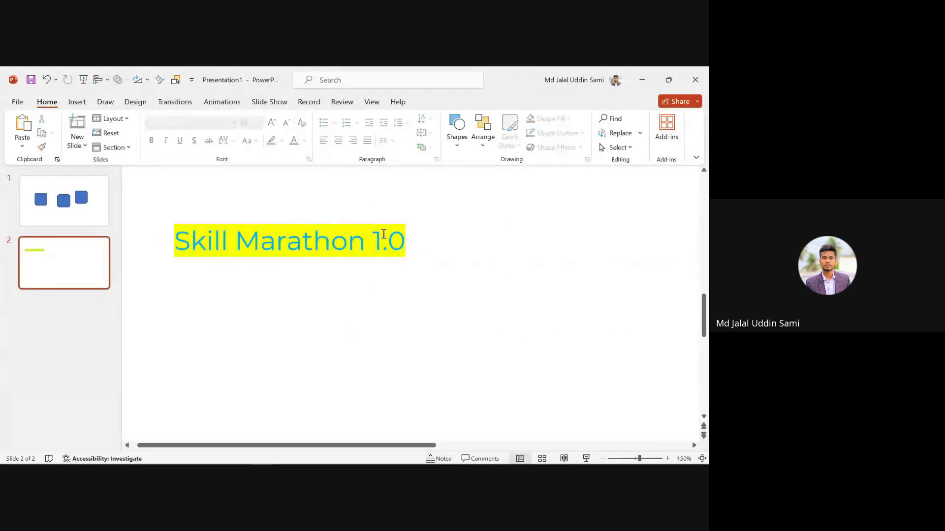
click(287, 242)
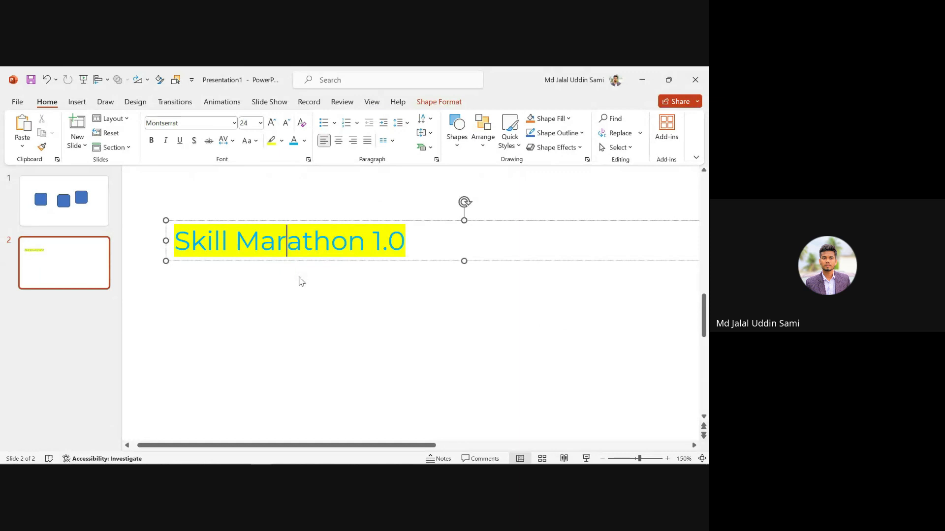
key(ctrl+a)
click(328, 323)
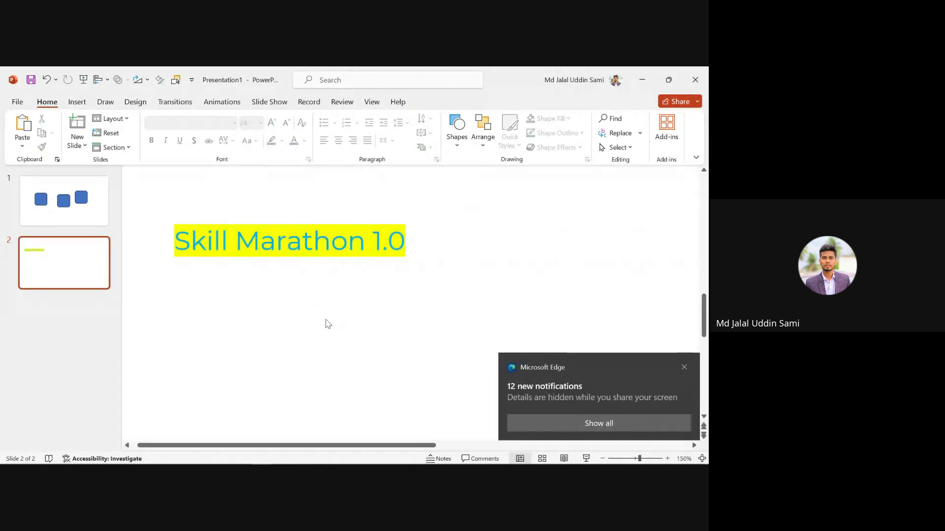
click(684, 367)
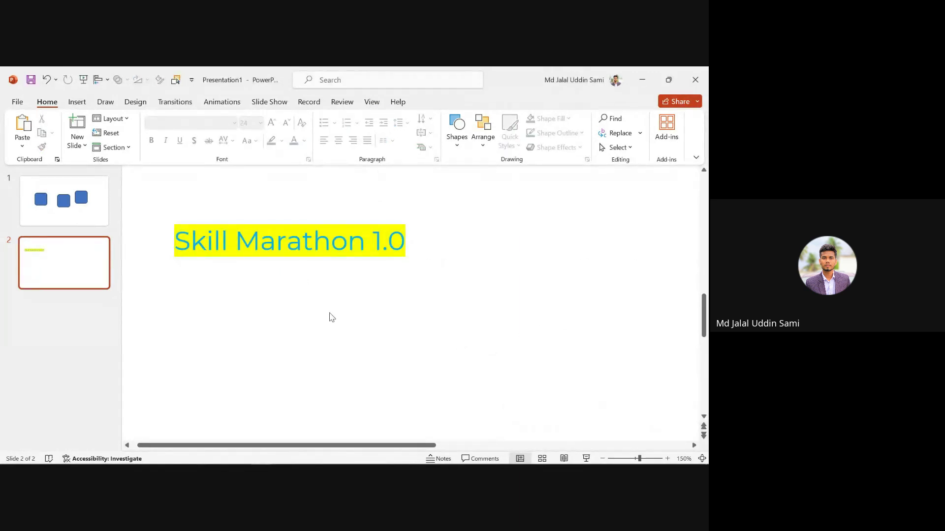
click(249, 245)
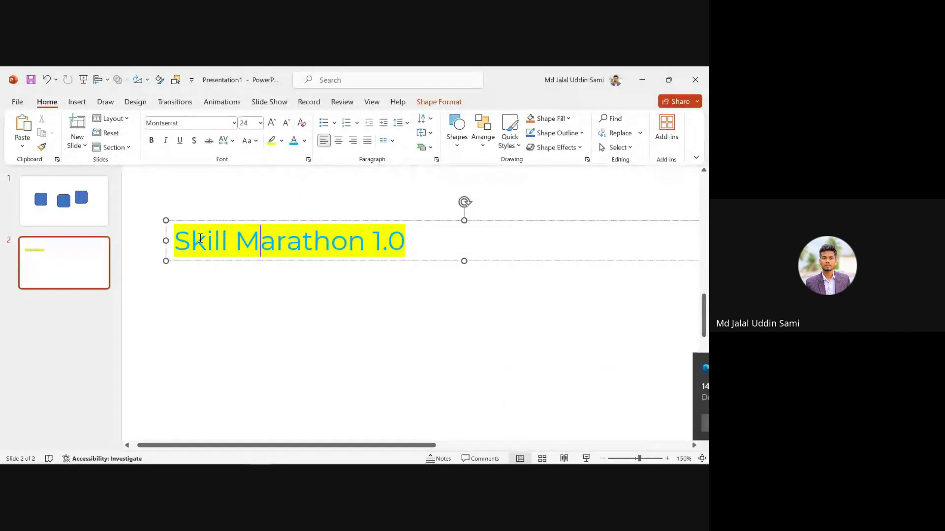
- Apply Clear All Formatting to the 'Skill Marathon 1.0' title
drag(175, 241, 374, 244)
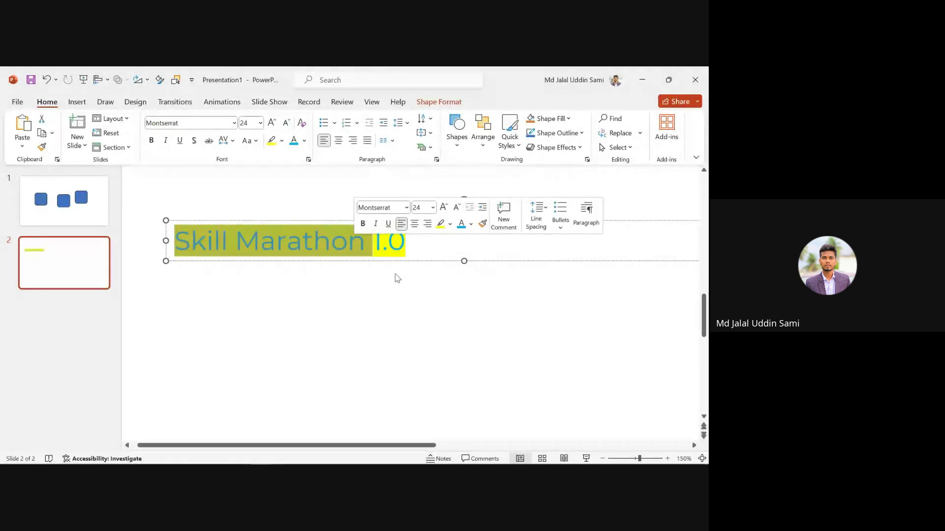
click(411, 261)
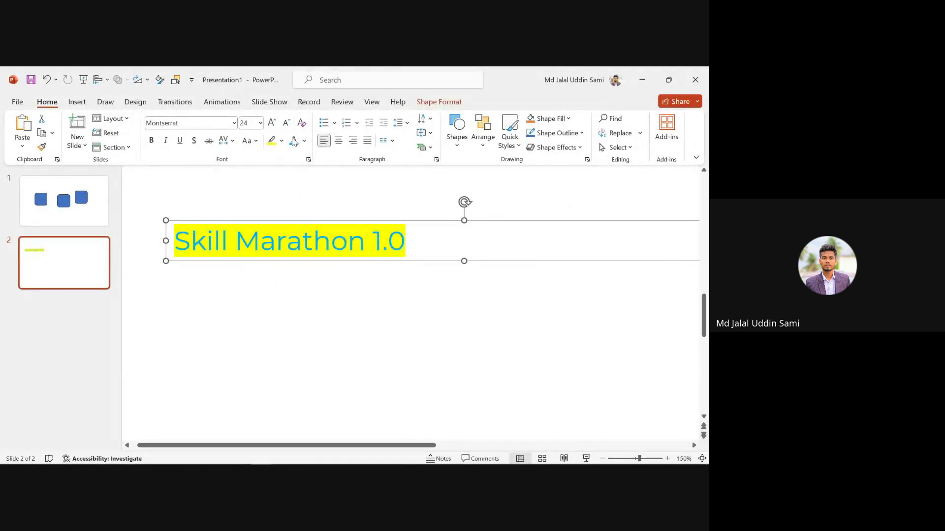
click(302, 123)
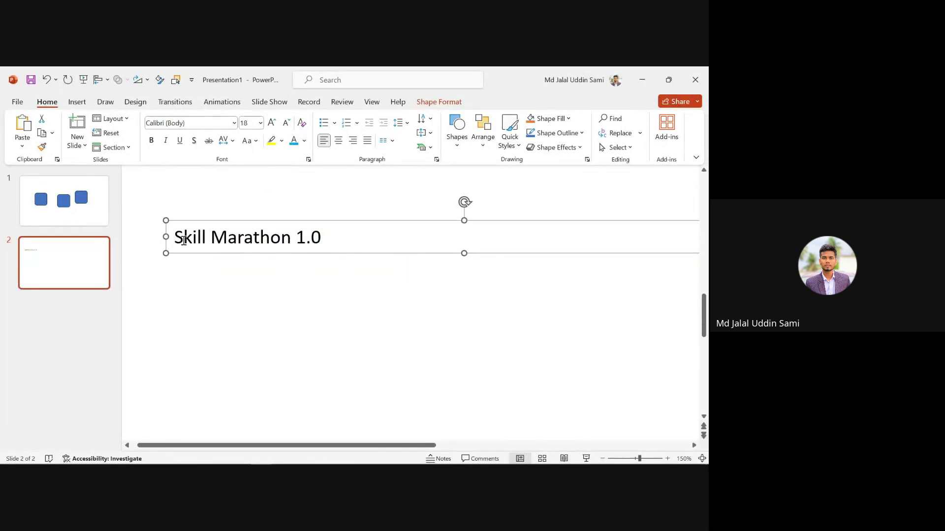
drag(181, 241, 312, 251)
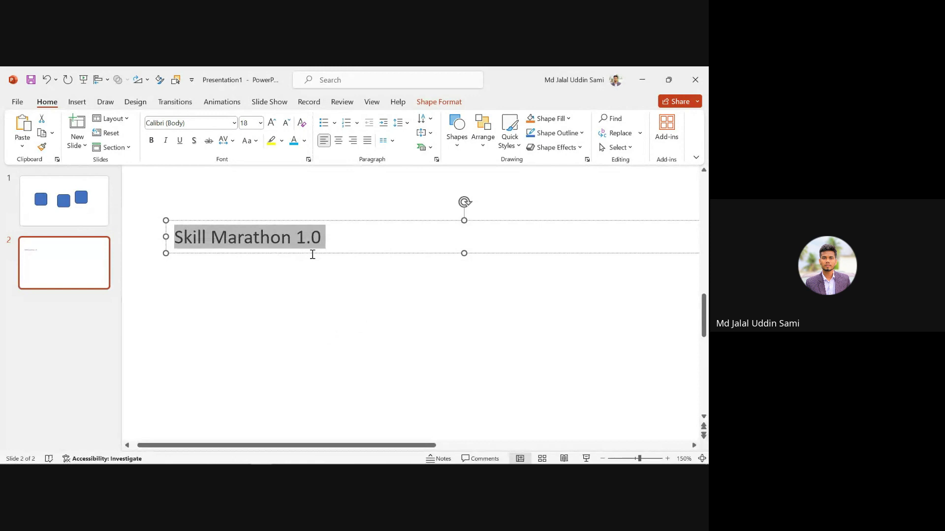
click(318, 285)
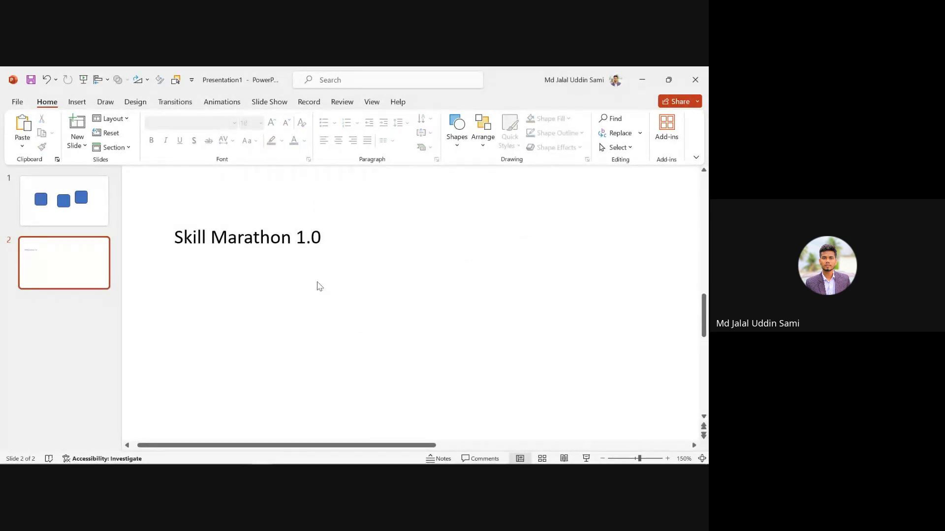
- Undo and redo the formatting clear repeatedly, ending with the original cyan highlighted formatting restored
key(ctrl+z)
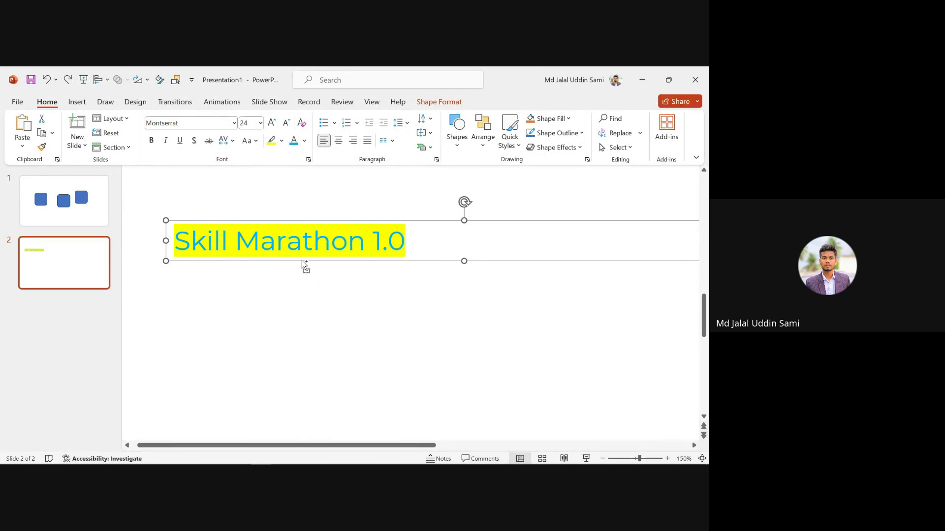
key(ctrl+y)
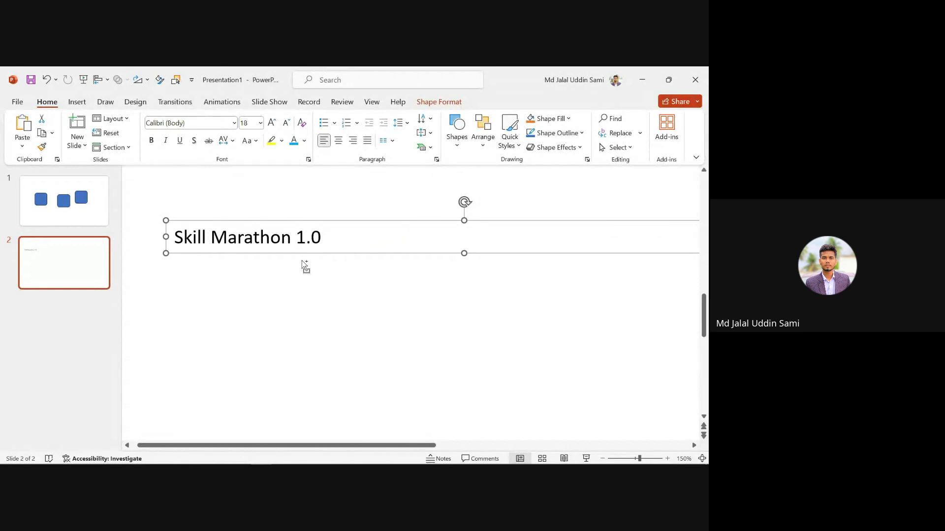
key(ctrl+z)
key(ctrl+y)
key(ctrl+z)
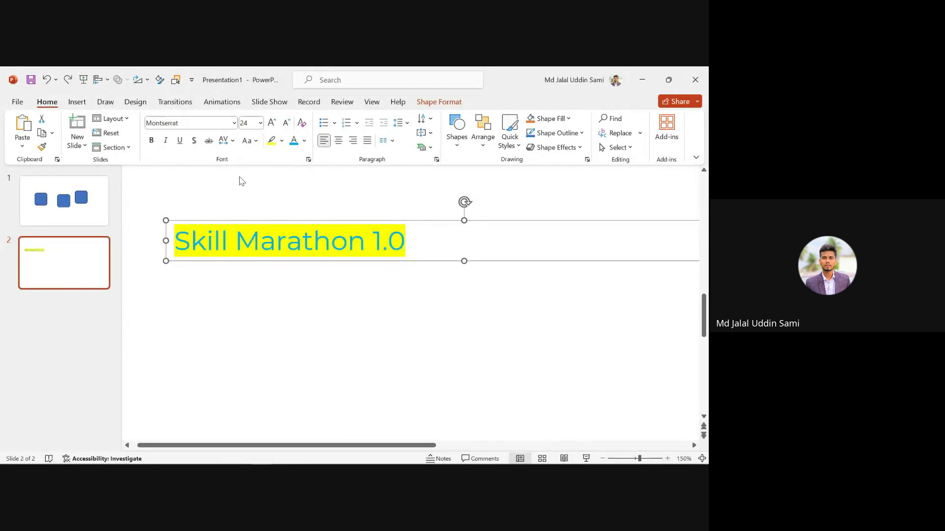
click(47, 81)
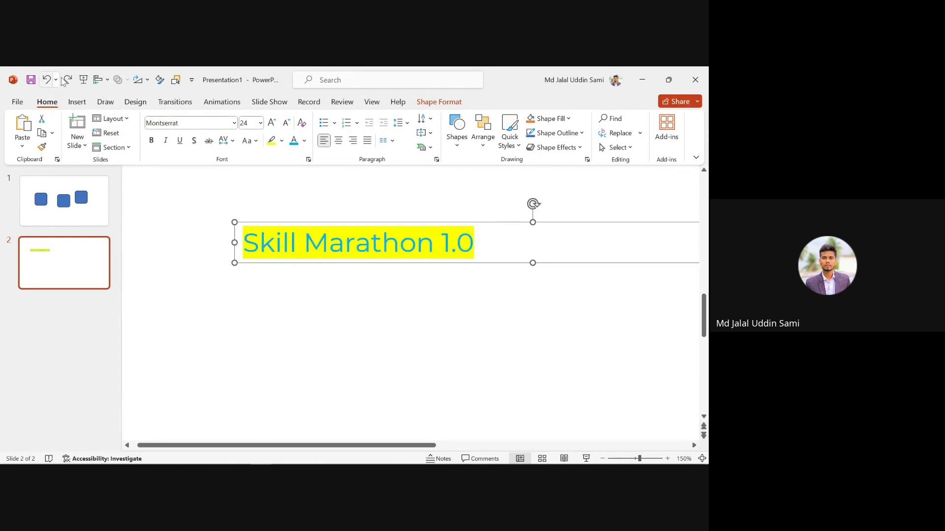
click(68, 80)
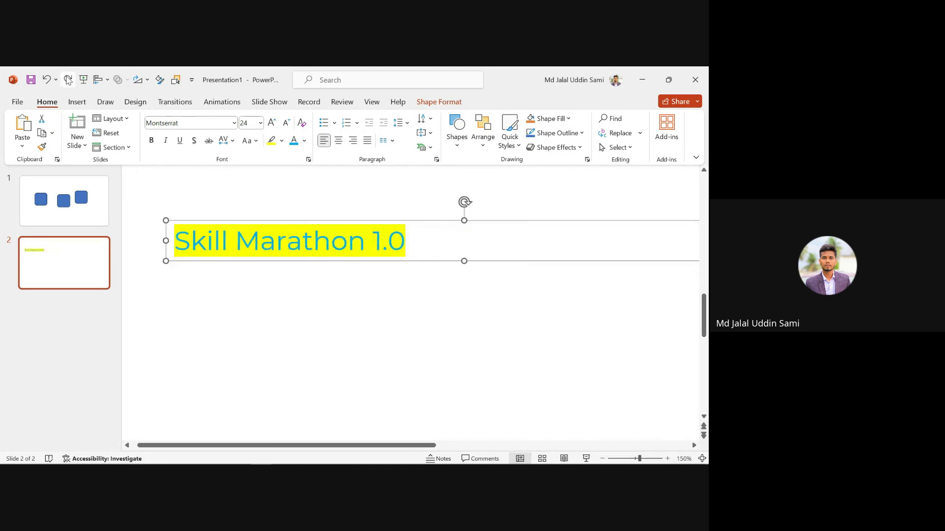
click(68, 80)
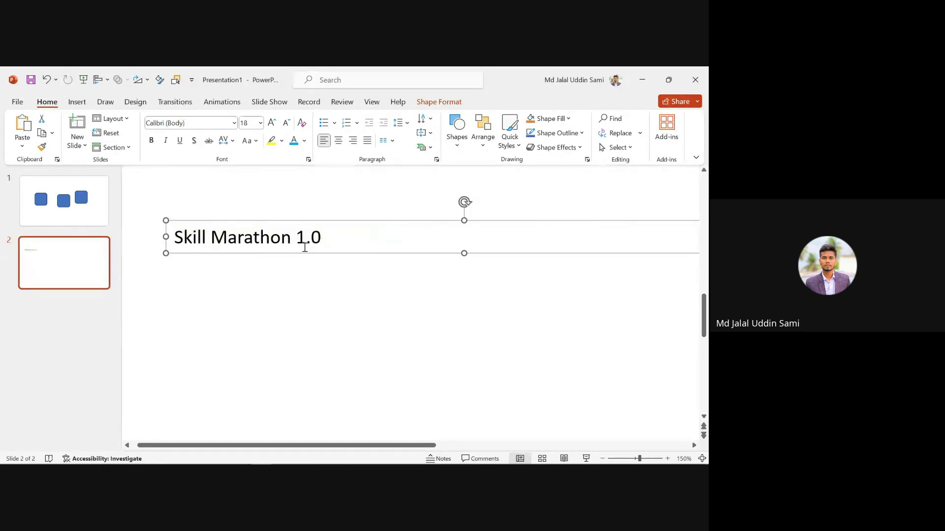
key(ctrl+z)
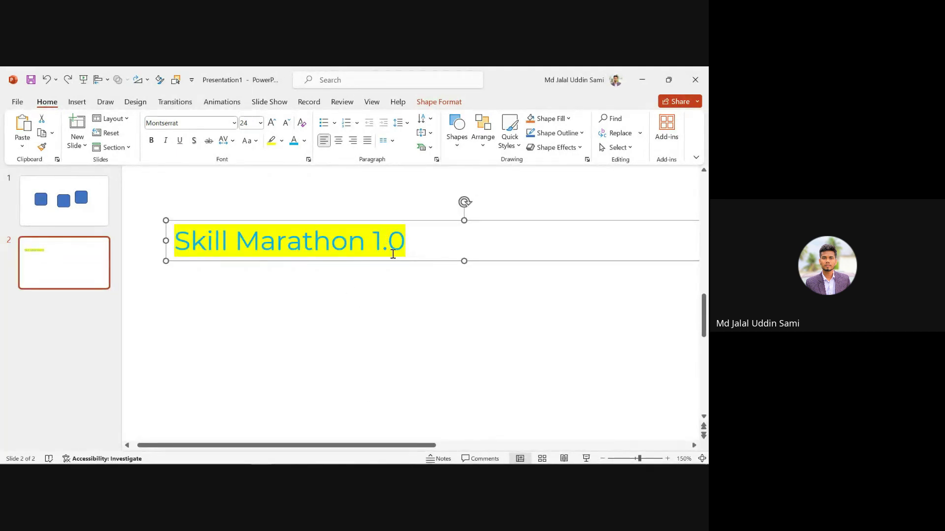
- Select the whole 'Skill Marathon 1.0' title line
click(340, 252)
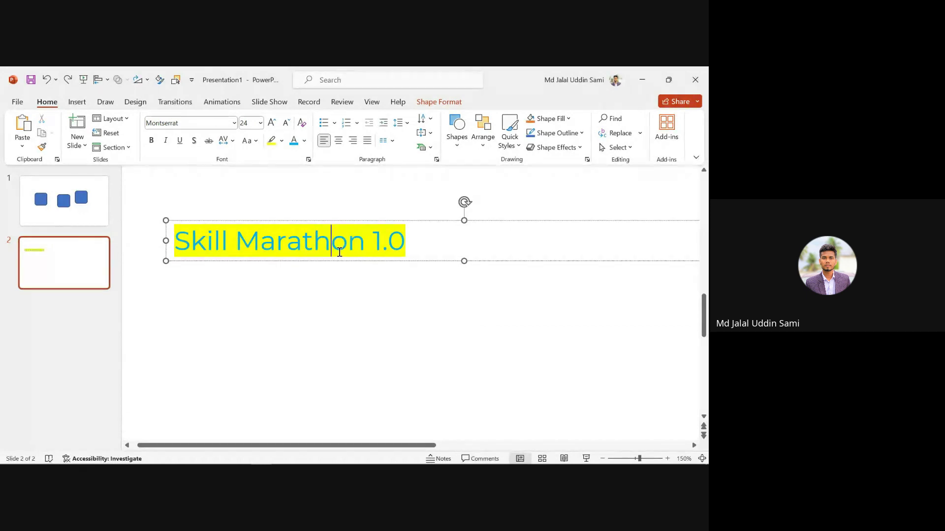
click(182, 239)
drag(180, 242, 368, 300)
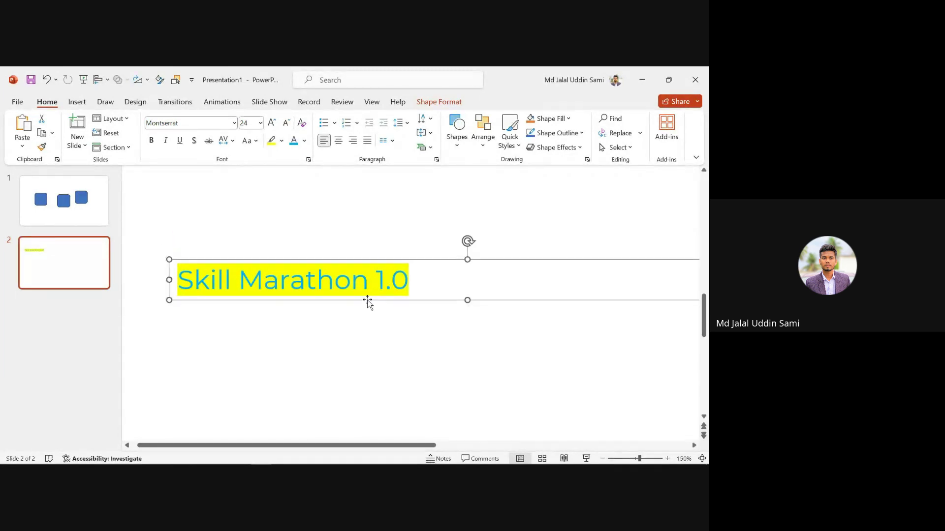
- Remove the yellow highlight from the title
click(274, 142)
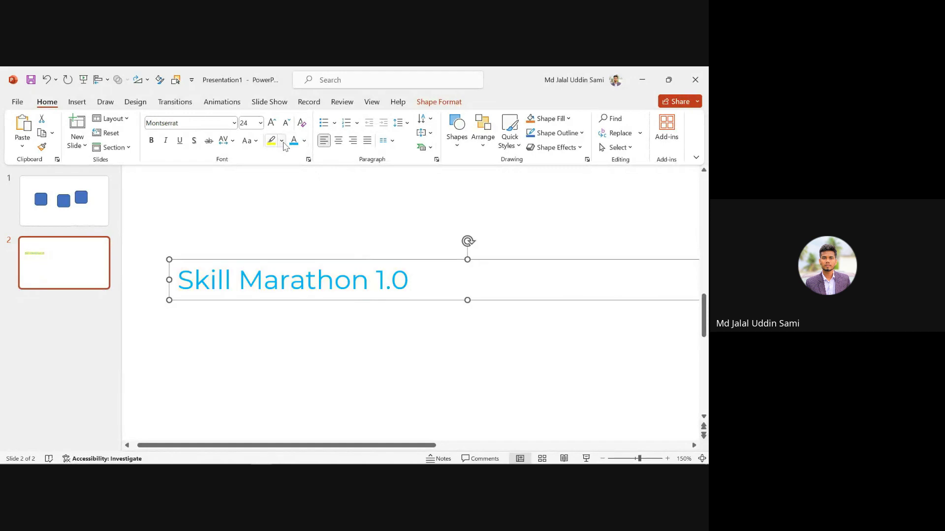
click(282, 141)
click(274, 241)
- Colour the whole 'Skill Marathon 1.0' title dark red
drag(178, 276, 375, 281)
click(411, 285)
drag(177, 278, 437, 274)
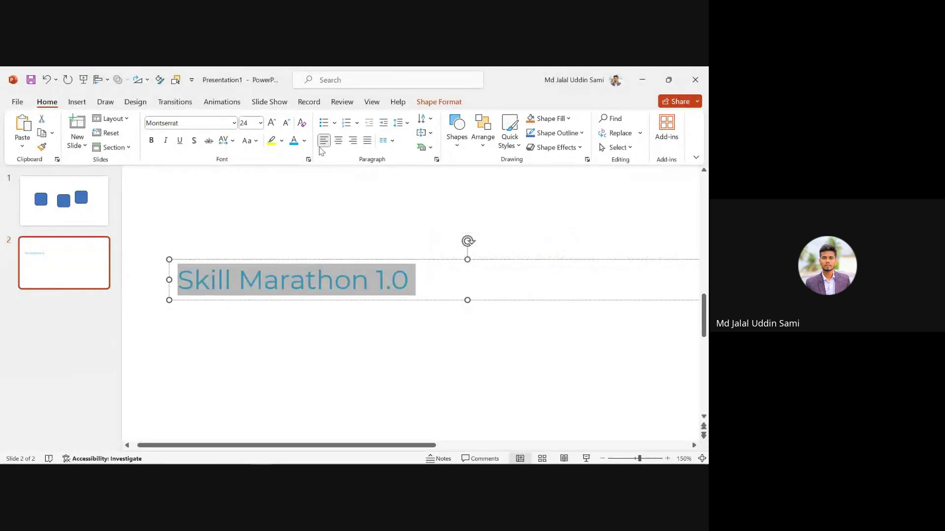
click(304, 140)
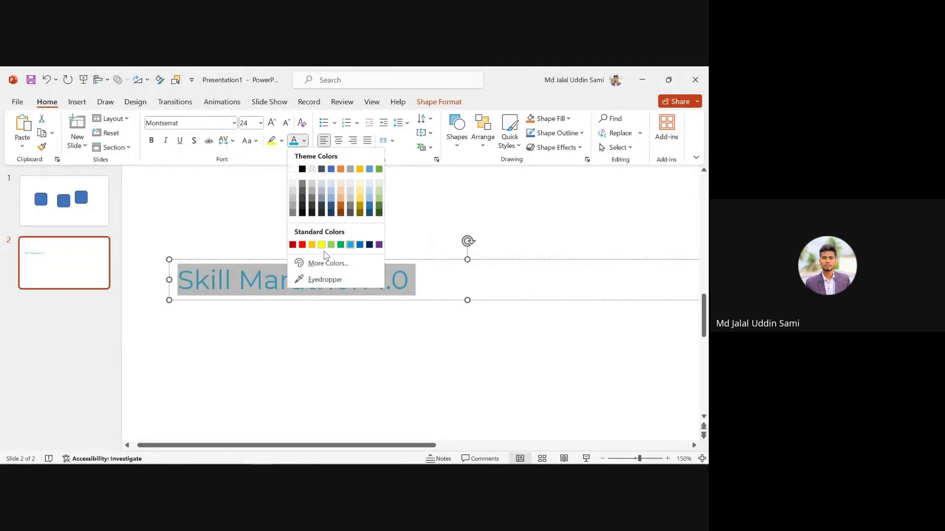
click(293, 244)
- Move the title box slightly upward on slide 2
click(392, 223)
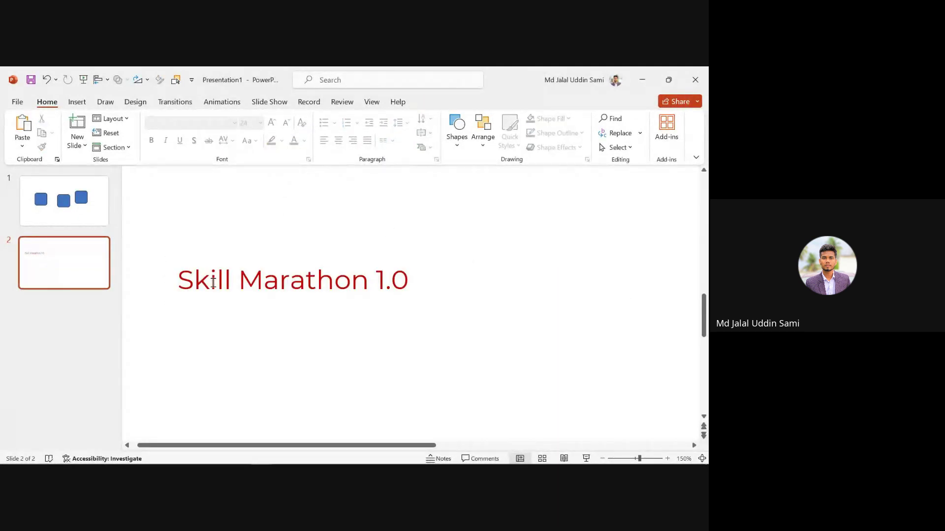
drag(183, 288, 374, 288)
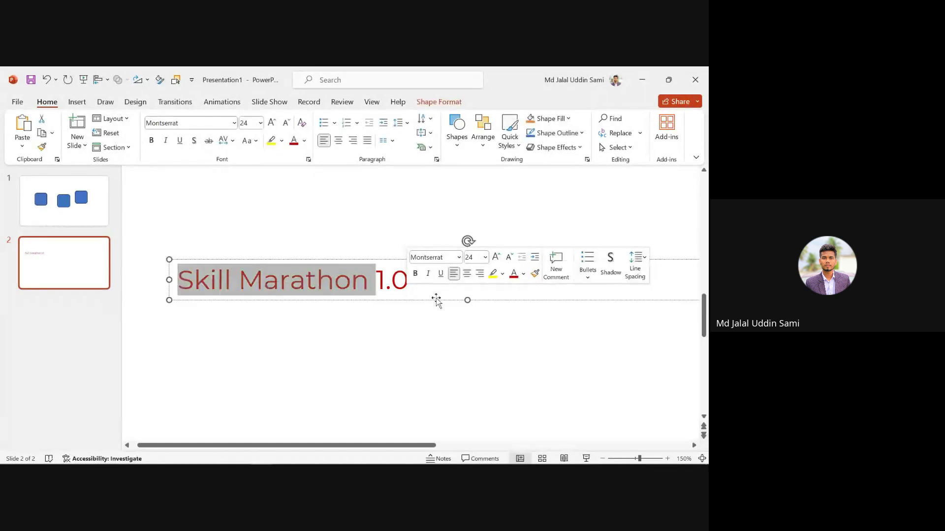
click(372, 322)
click(374, 289)
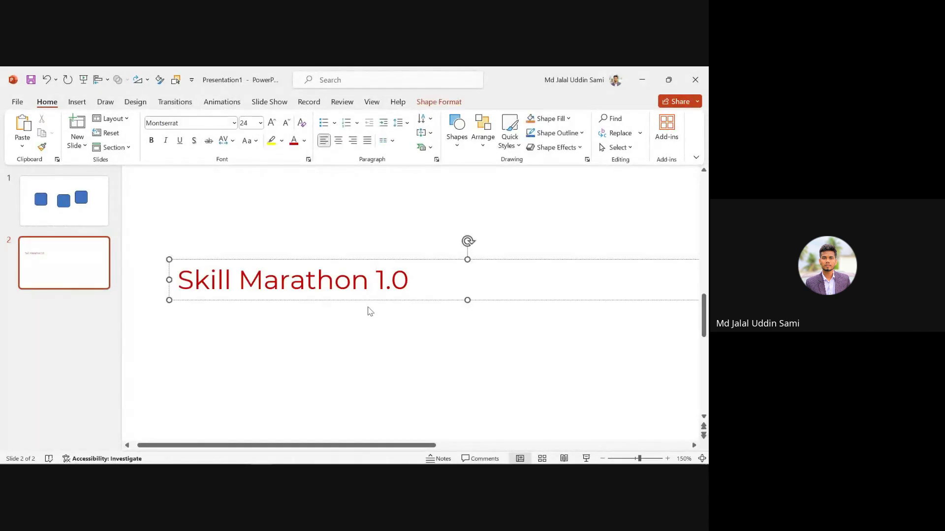
drag(367, 301, 369, 284)
- Select the 'Skill Marathon 1.0' title text on slide 2 for editing
click(185, 265)
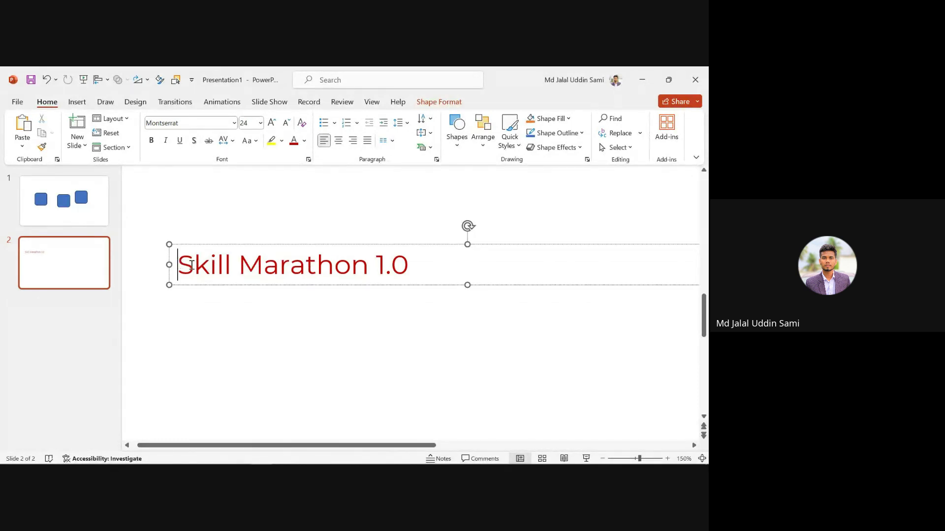
drag(192, 266, 397, 276)
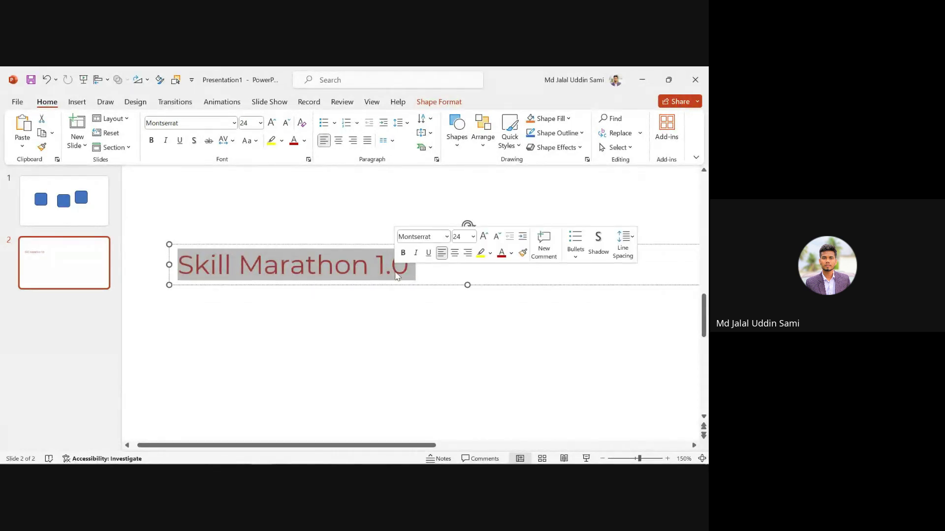
click(372, 243)
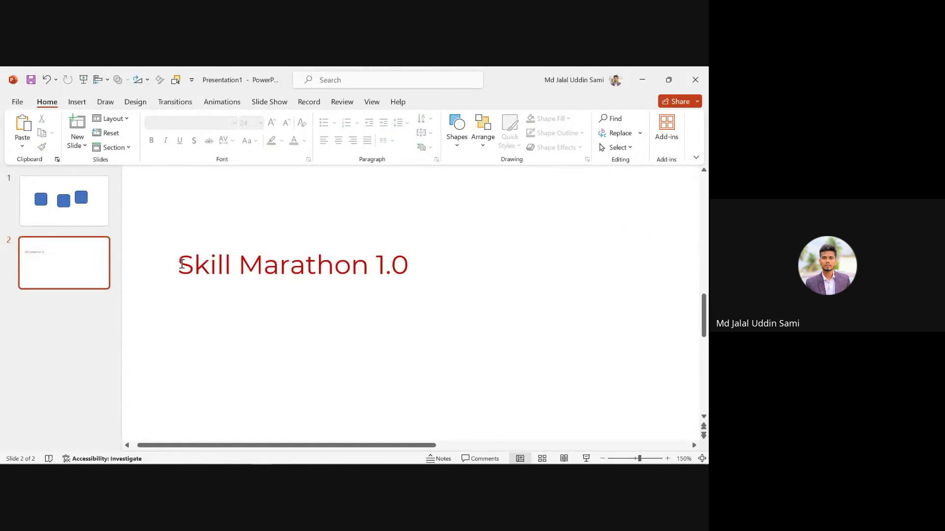
drag(181, 264, 393, 268)
scroll(395, 274, down, 5)
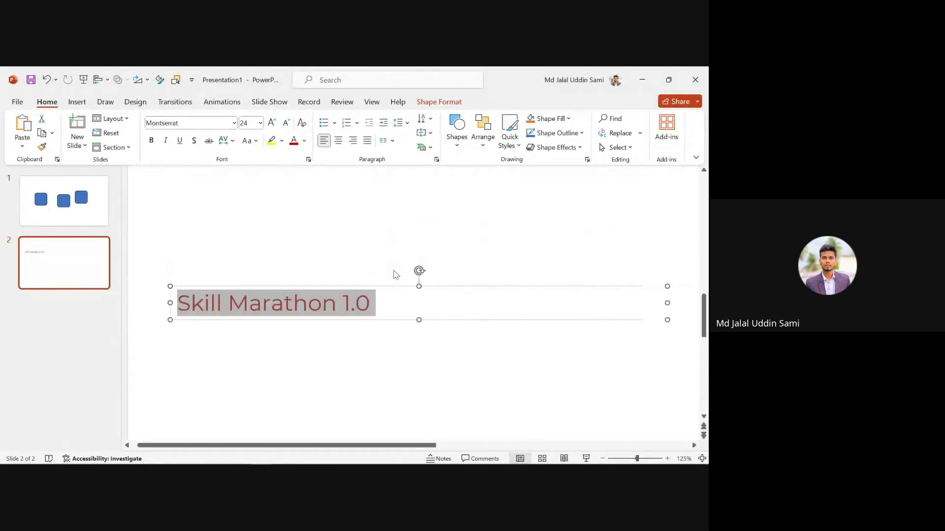
click(269, 283)
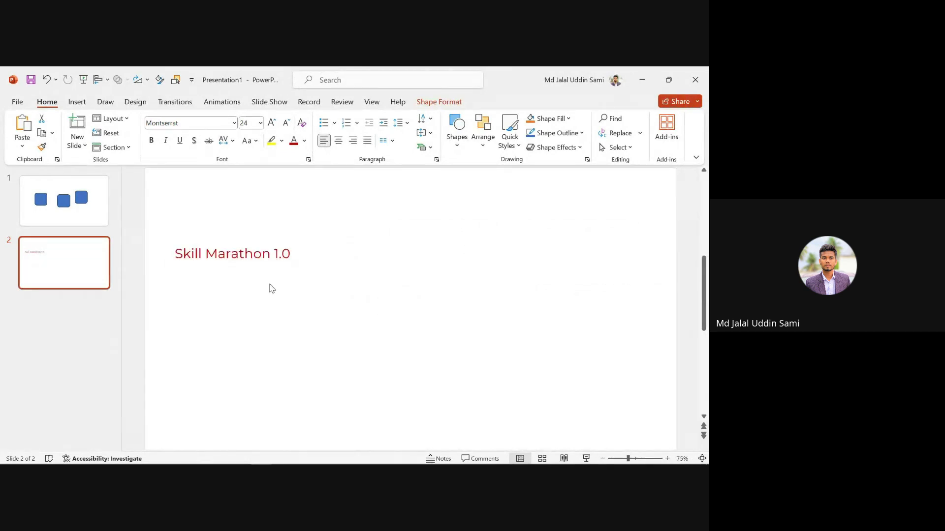
click(262, 253)
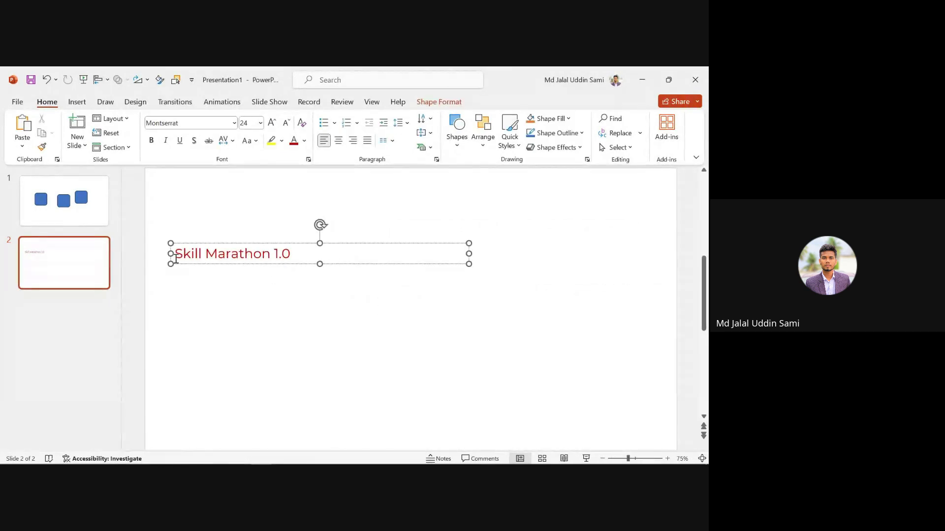
click(173, 273)
drag(262, 289, 462, 282)
click(218, 255)
- Try right and center alignment on the title, then settle on Justify
click(353, 141)
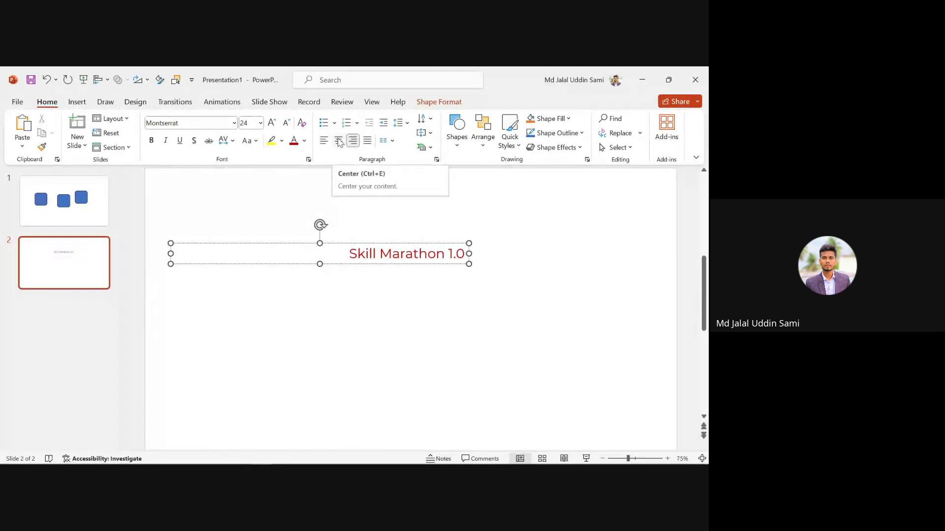
click(338, 141)
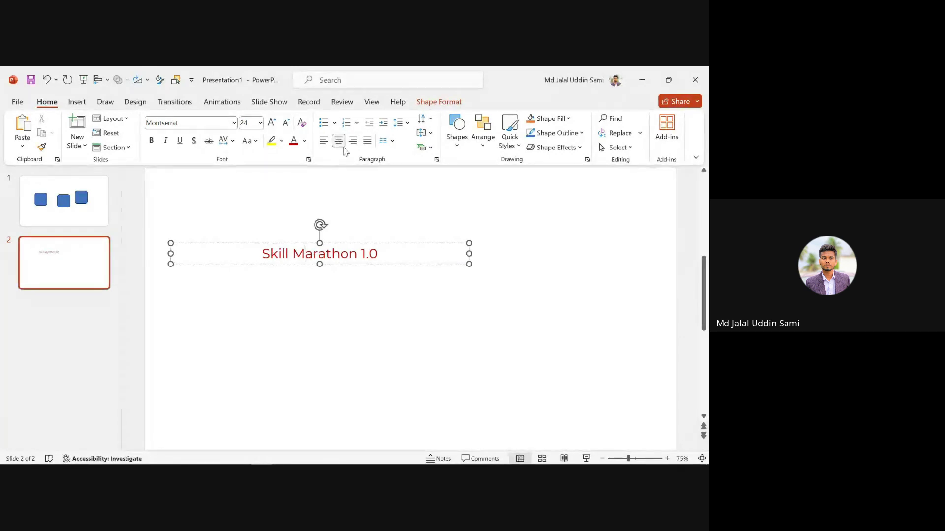
click(370, 147)
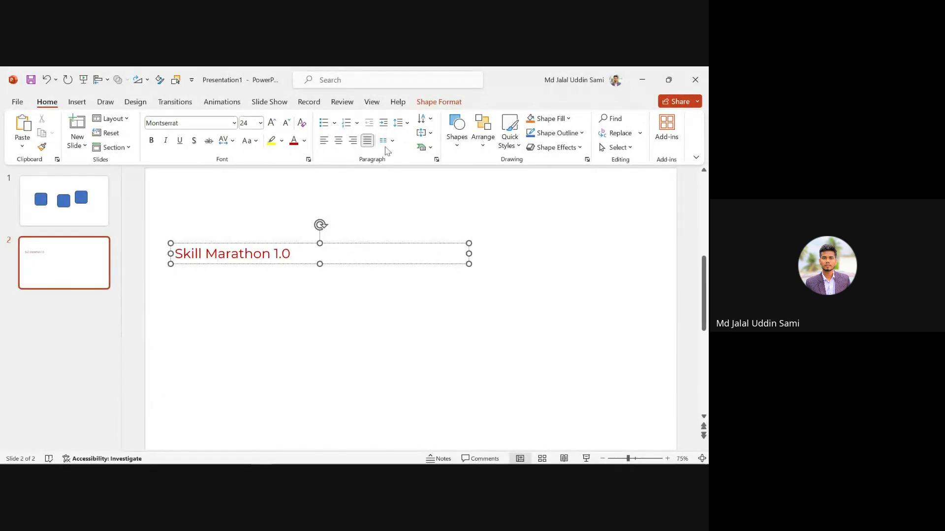
- Paste the line below to make five 'Skill Marathon 1.0' lines, and select them all
triple_click(291, 252)
click(291, 252)
key(Return)
key(ctrl+v)
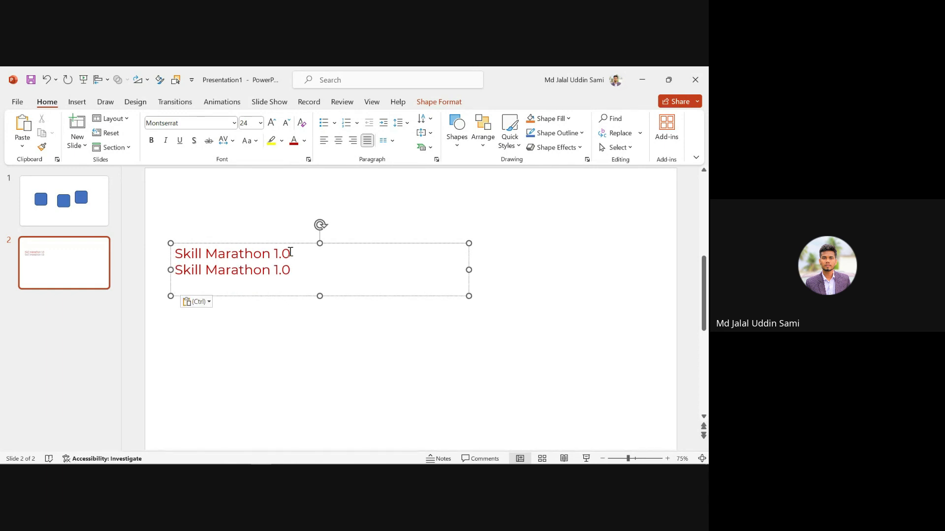
key(ctrl+v)
key(ctrl+v)
key(ctrl+v)
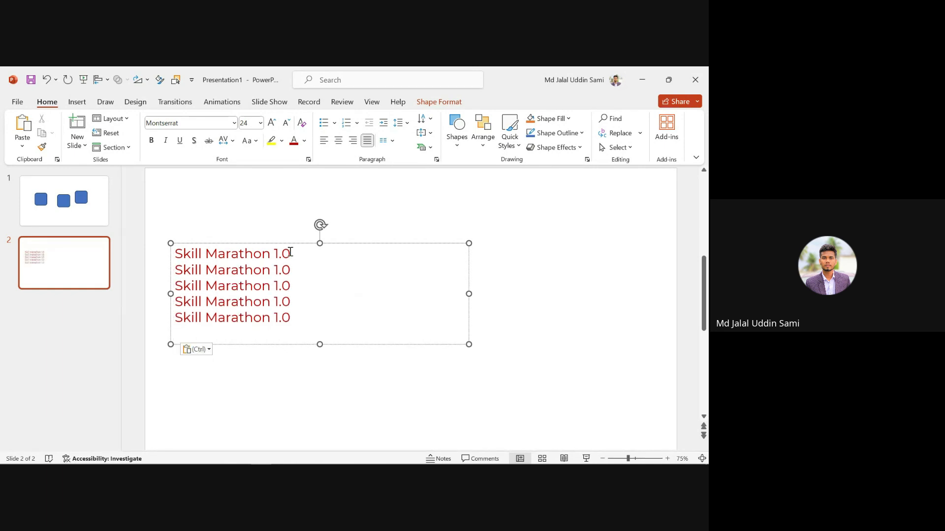
drag(291, 315, 190, 261)
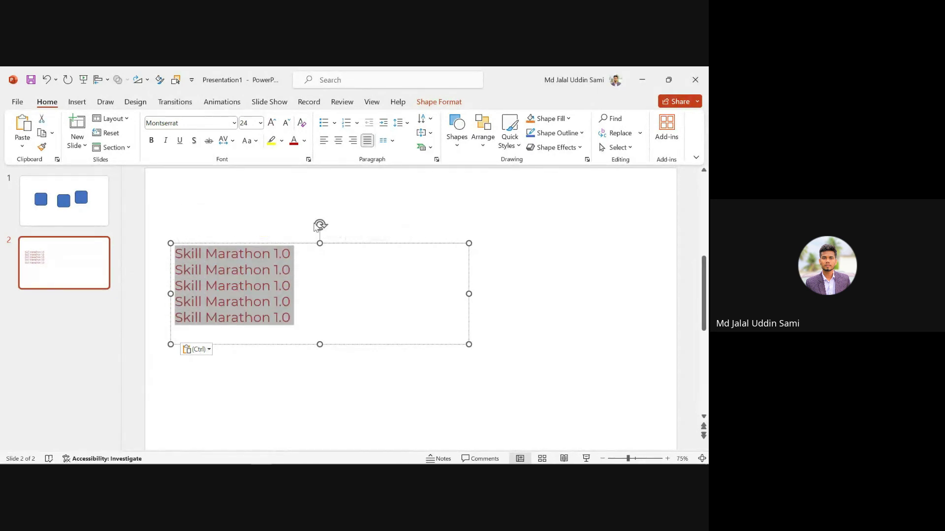
- Try filled square and round bullets on the five lines, ending with checkmark bullets
click(334, 123)
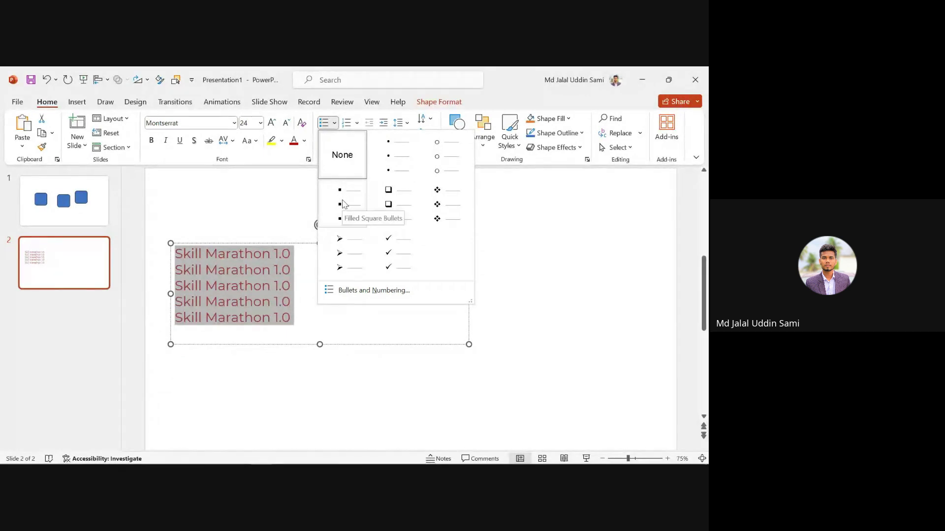
click(343, 204)
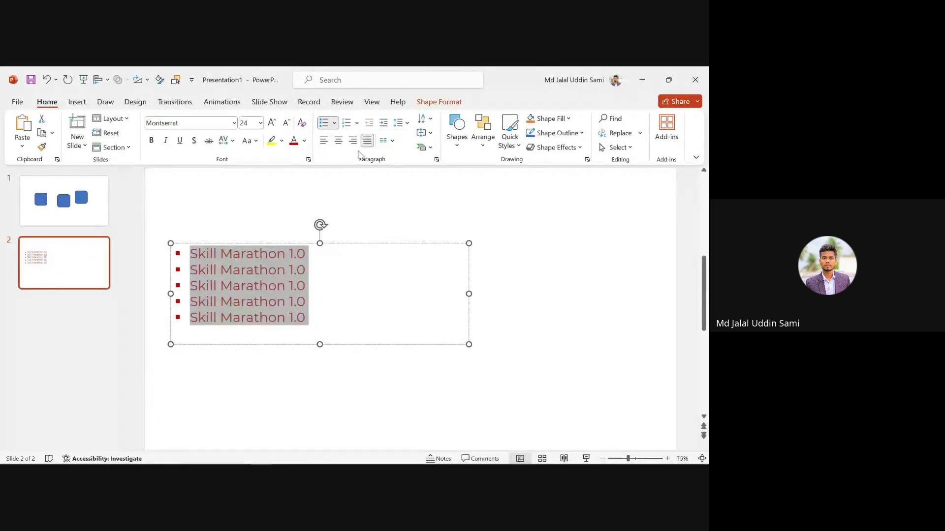
click(335, 123)
click(388, 154)
click(335, 123)
click(399, 257)
- Try 1., 1) and i. numbering styles on the five lines
click(357, 123)
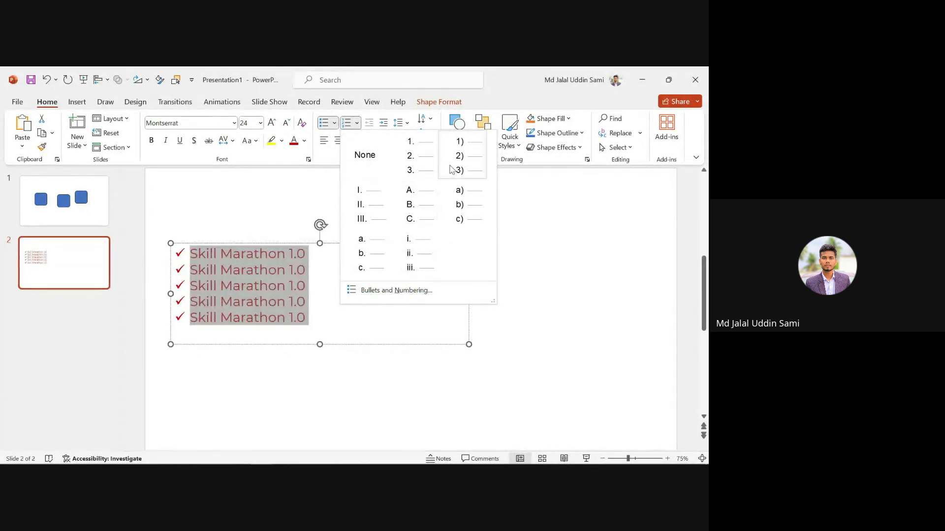
click(419, 155)
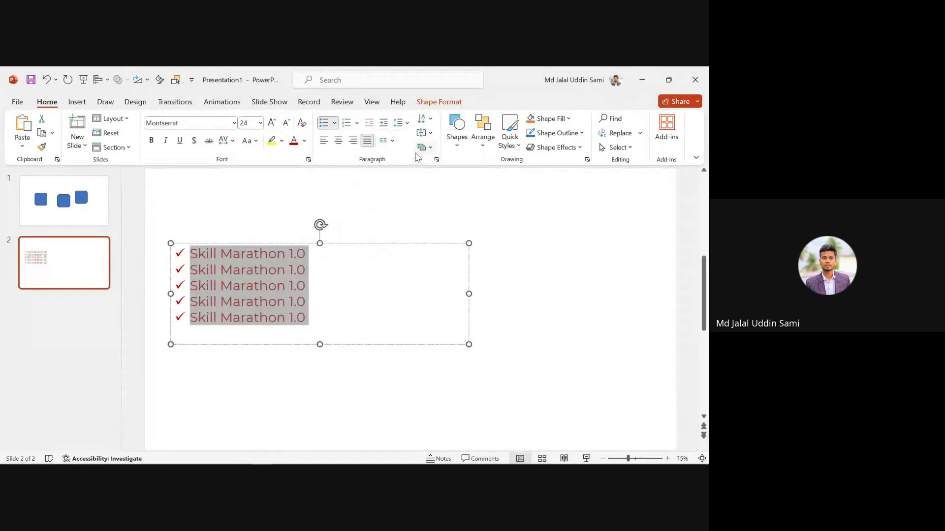
click(358, 123)
click(469, 168)
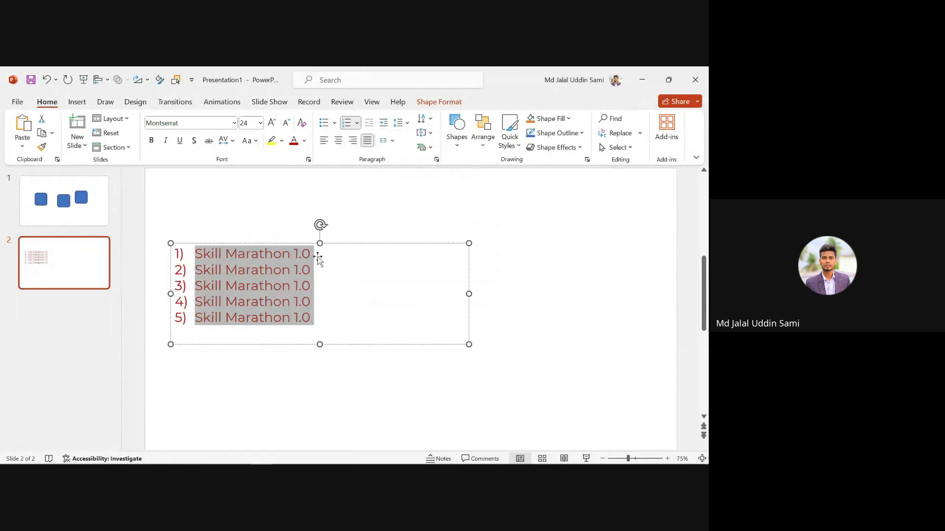
click(357, 123)
click(419, 257)
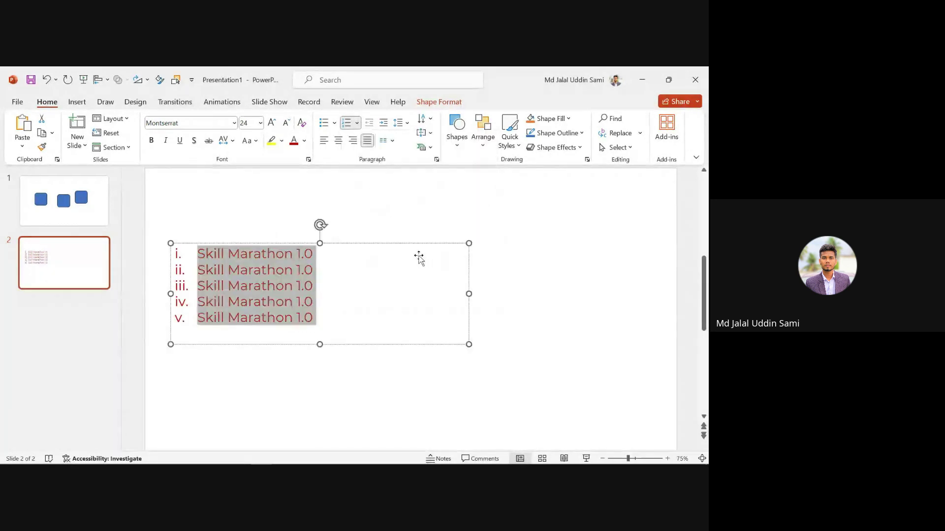
- Move the list box up and to the right, and switch it back to round bullets
click(334, 124)
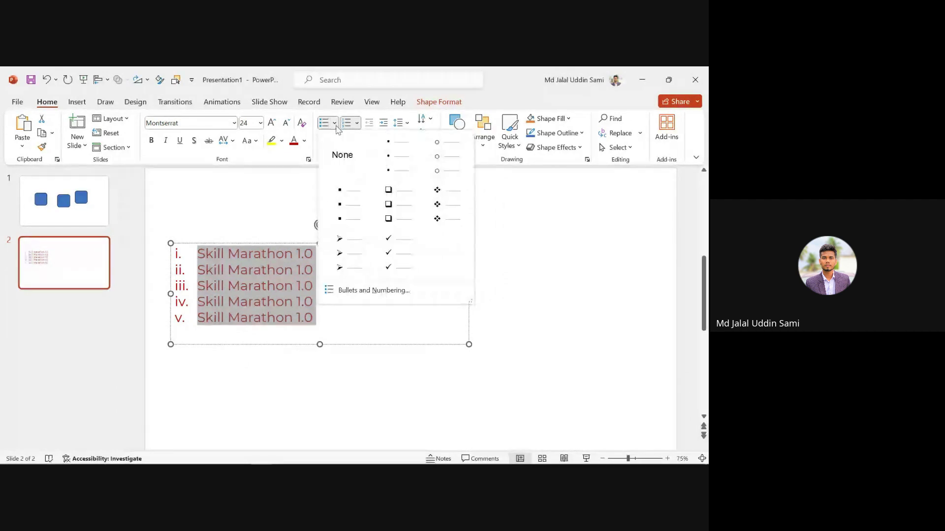
click(374, 290)
click(439, 351)
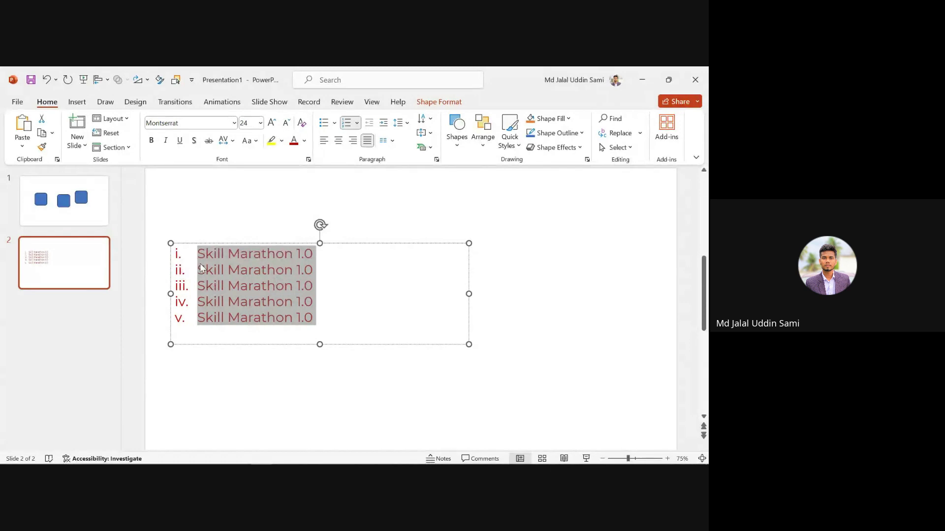
drag(323, 243, 372, 229)
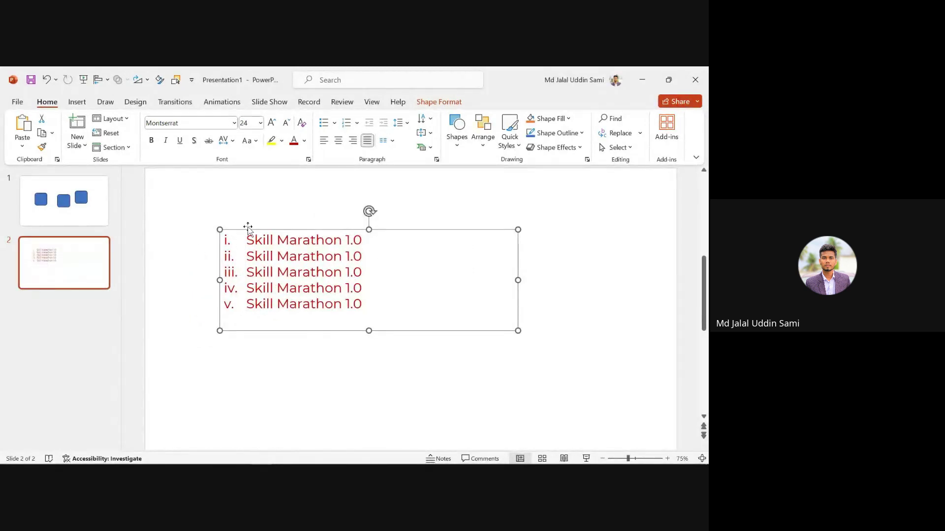
click(324, 122)
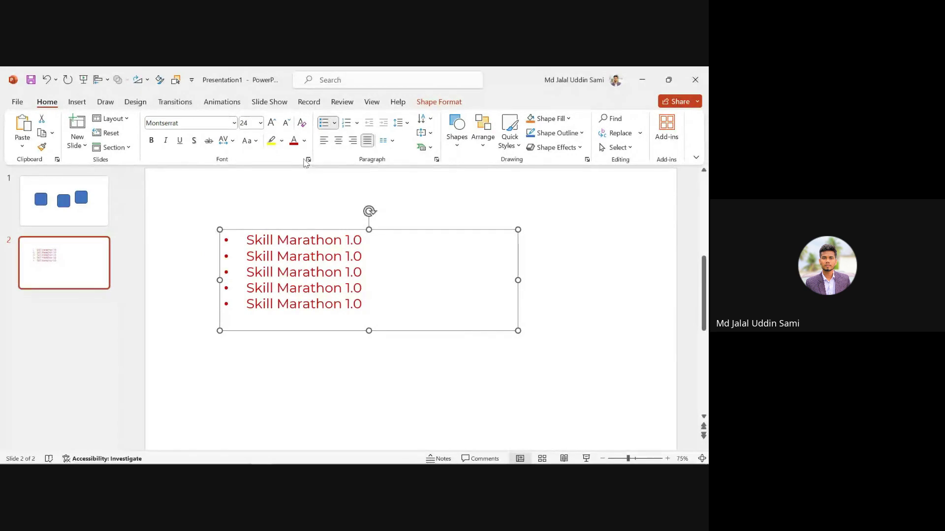
click(334, 122)
click(334, 124)
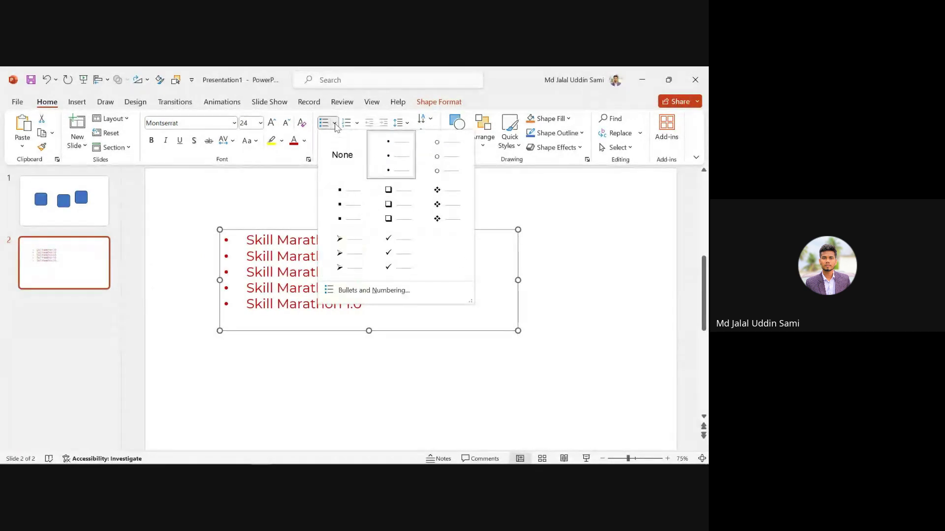
click(378, 290)
drag(374, 181, 538, 176)
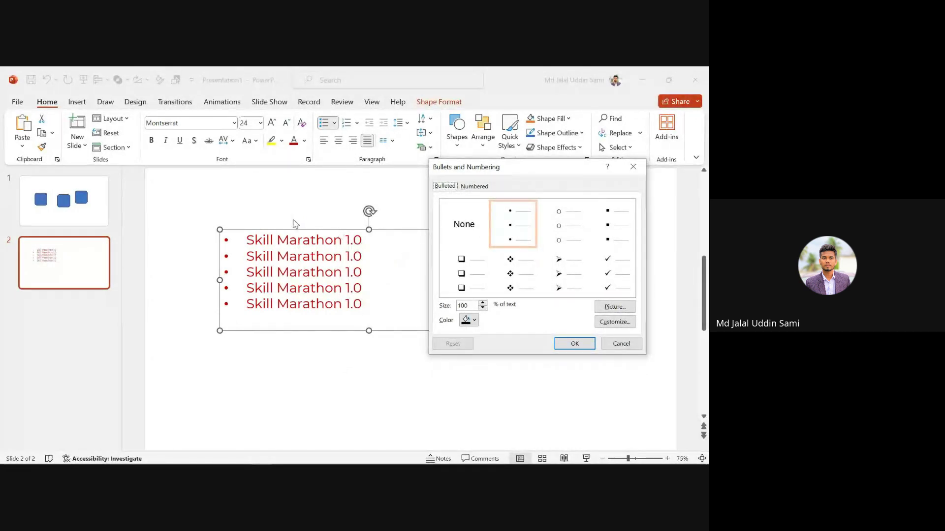
click(621, 344)
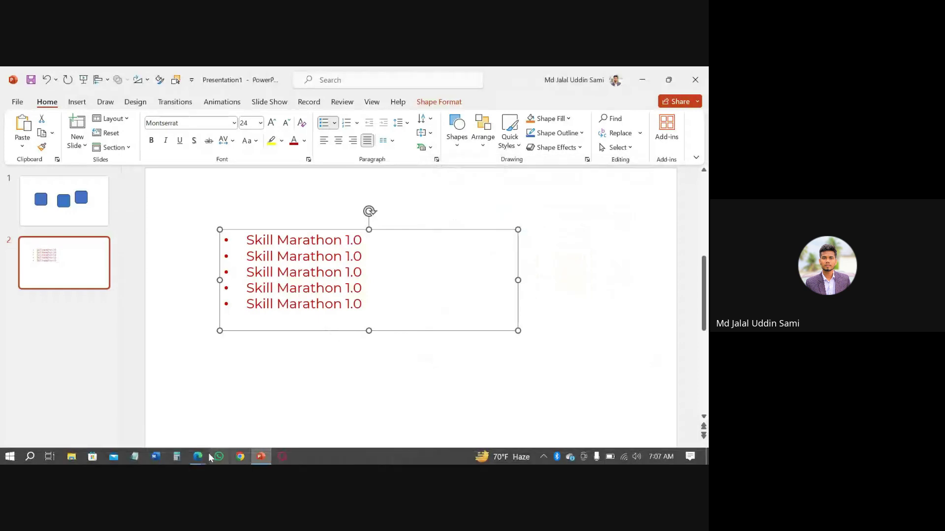
click(198, 457)
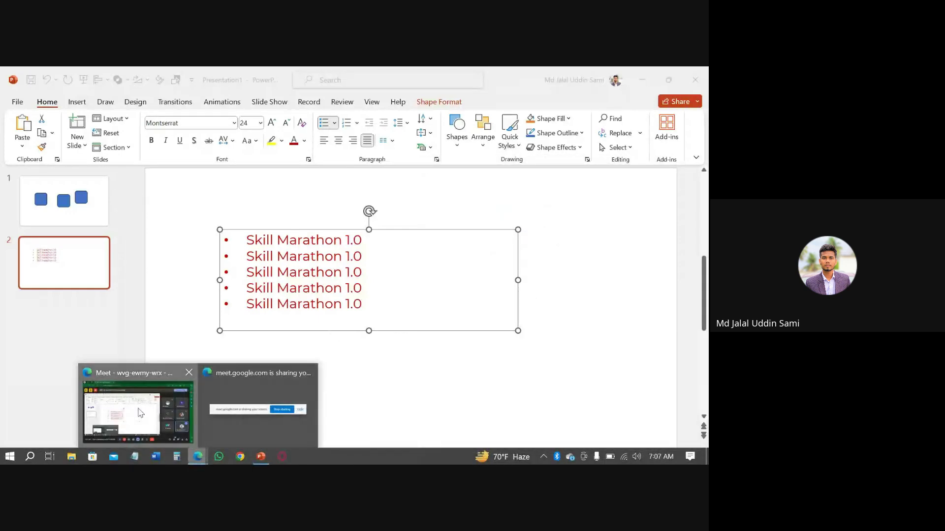
click(140, 412)
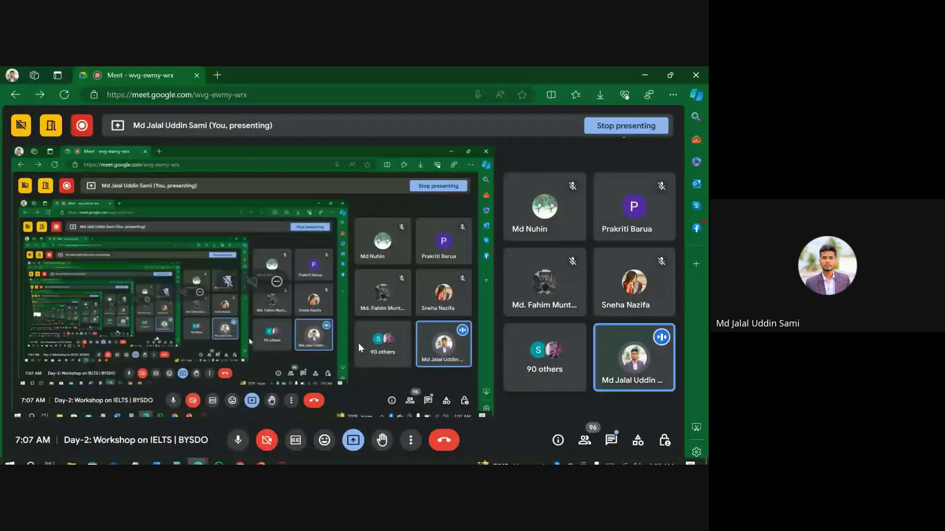
mouse_move(188, 462)
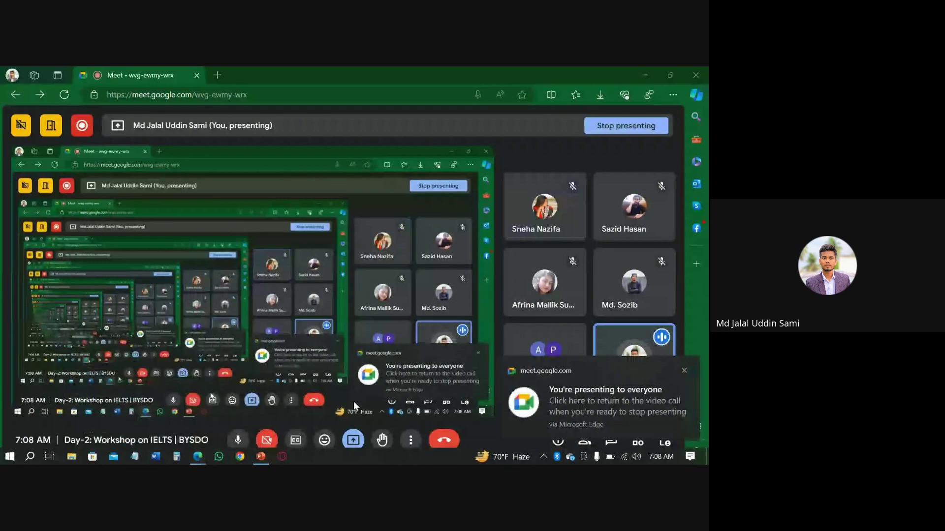
click(200, 458)
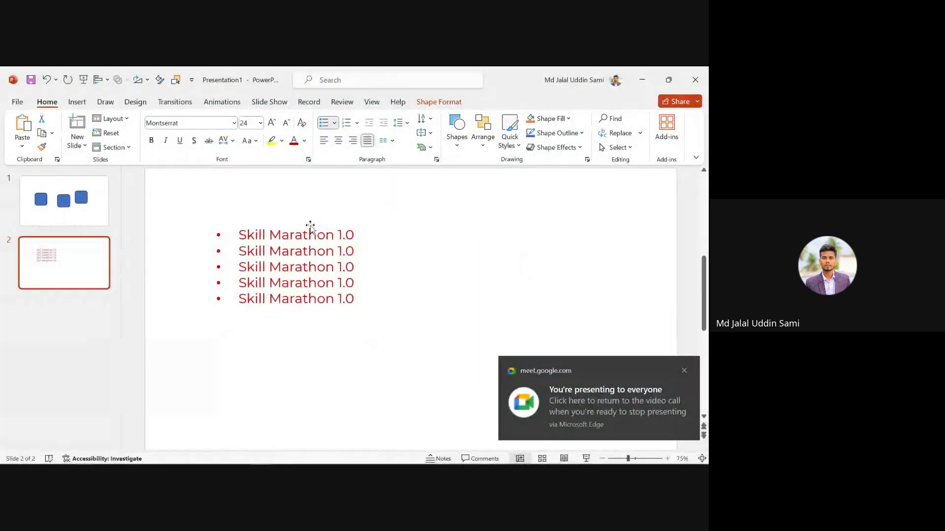
- Select all five 'Skill Marathon 1.0' lines and give them small filled round bullets
click(241, 235)
drag(242, 235, 371, 298)
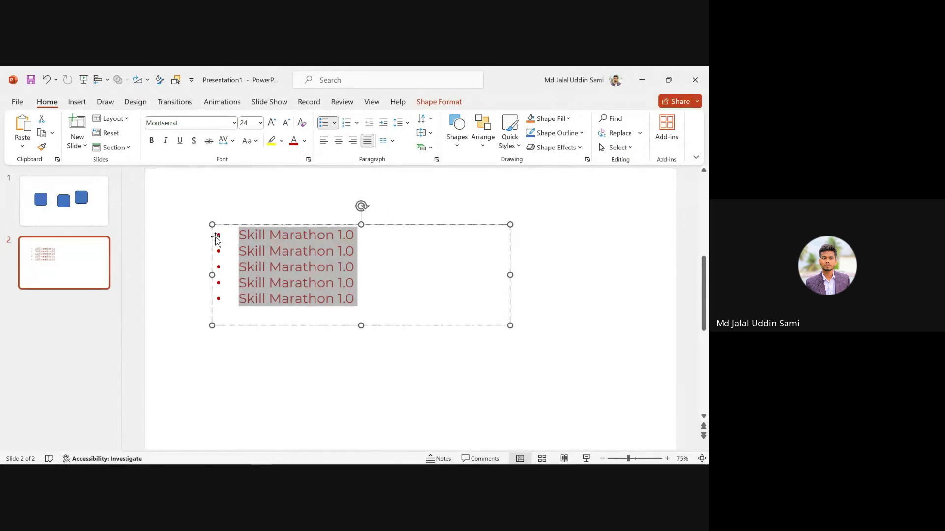
click(334, 123)
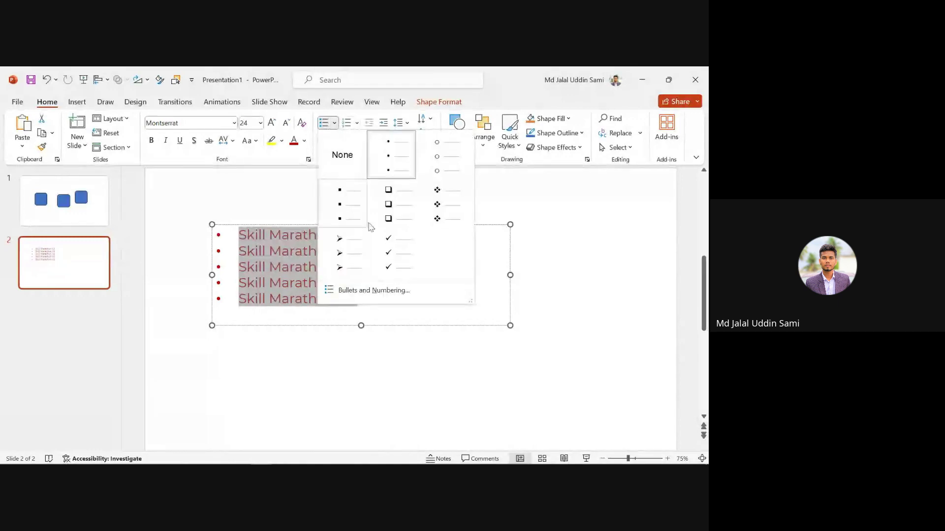
click(323, 218)
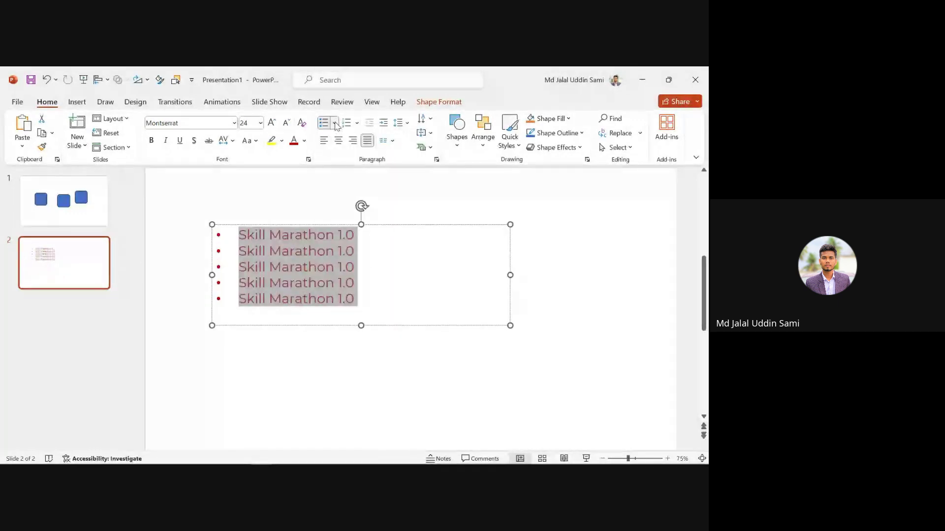
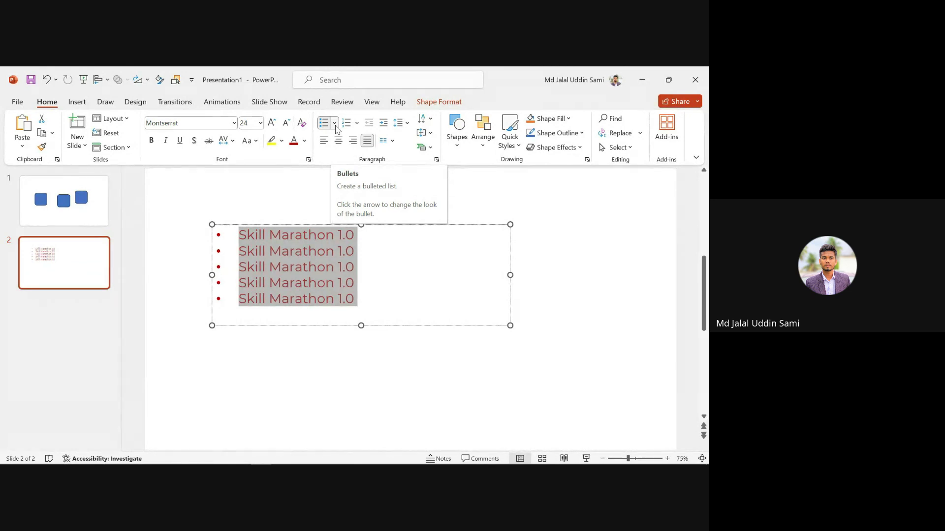
- Open Bullets and Numbering from the bullet styles gallery and move the dialog right of the text
click(335, 124)
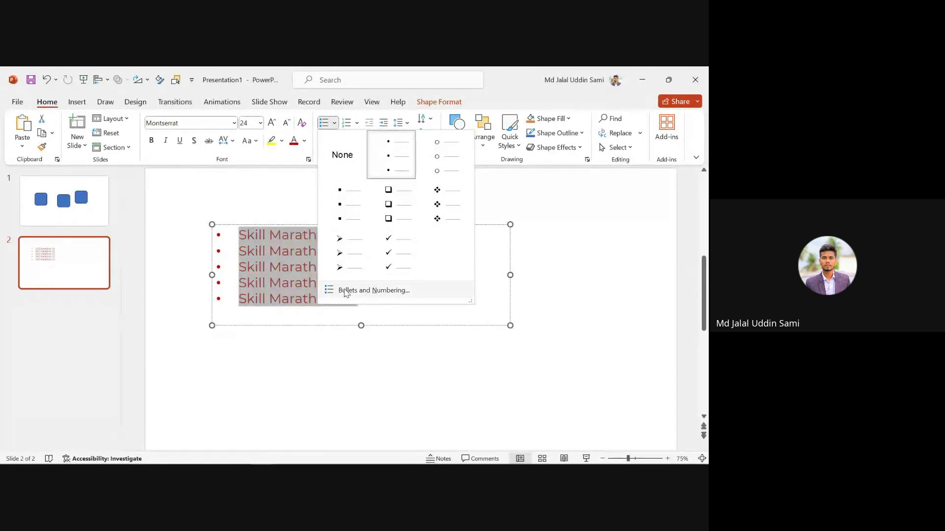
click(376, 291)
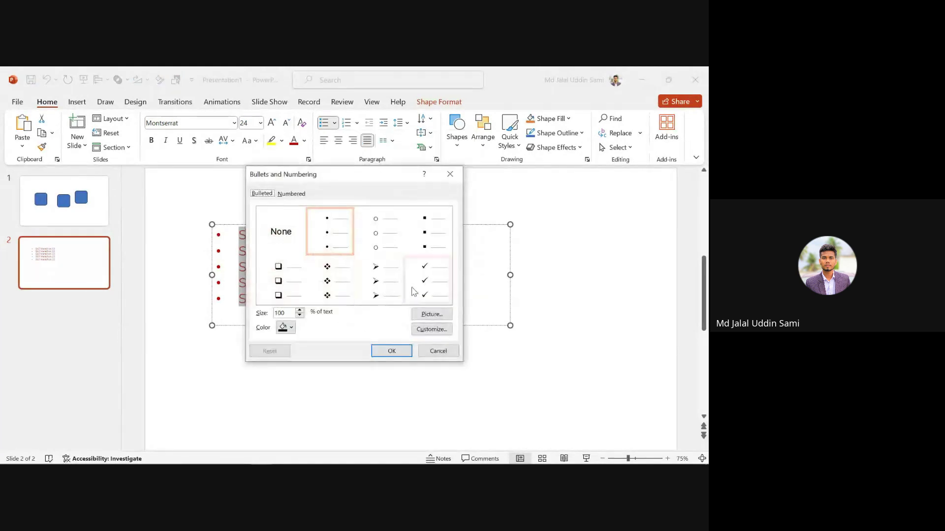
drag(364, 179, 530, 115)
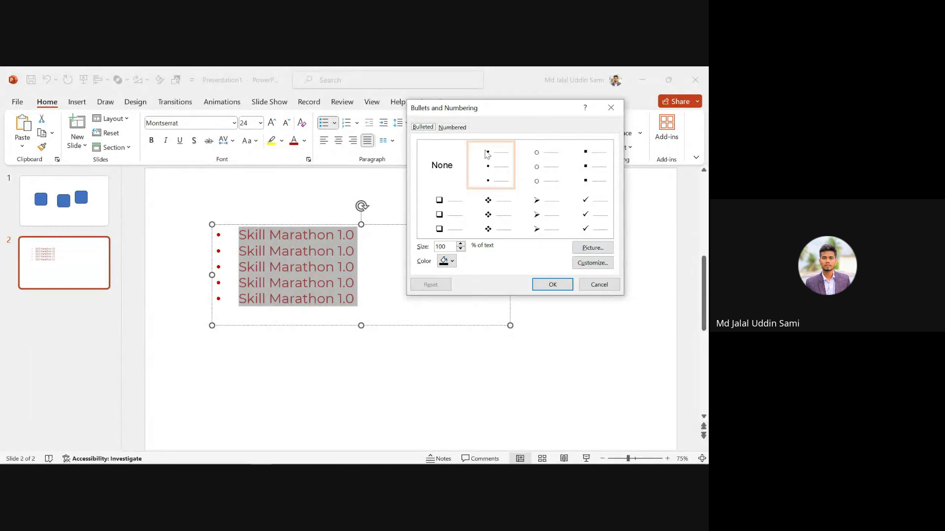
- Use the first globe PNG from Materials (F:) > Design Materials as the picture bullet
click(593, 247)
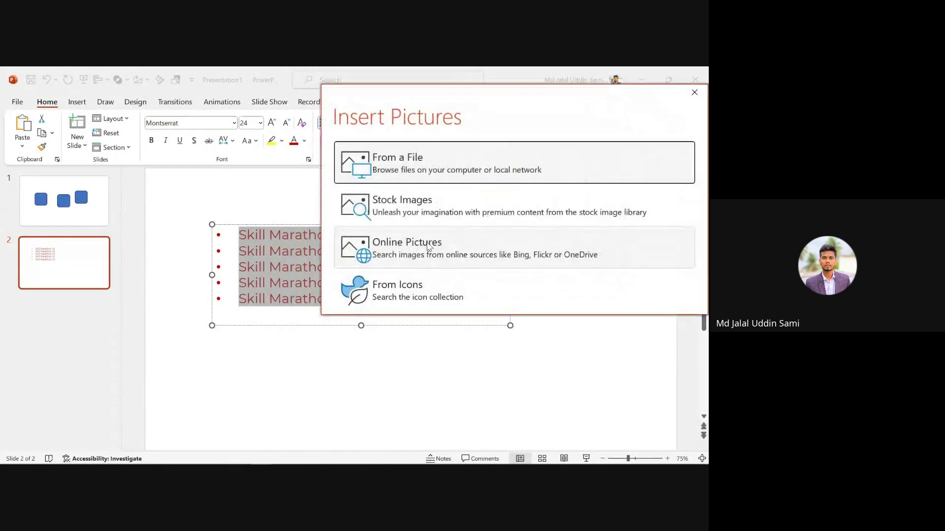
click(400, 173)
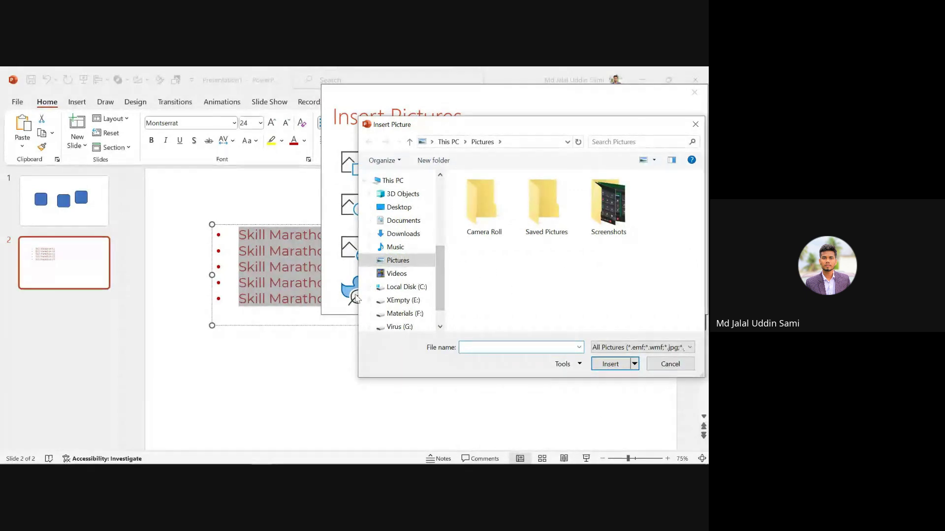
click(412, 235)
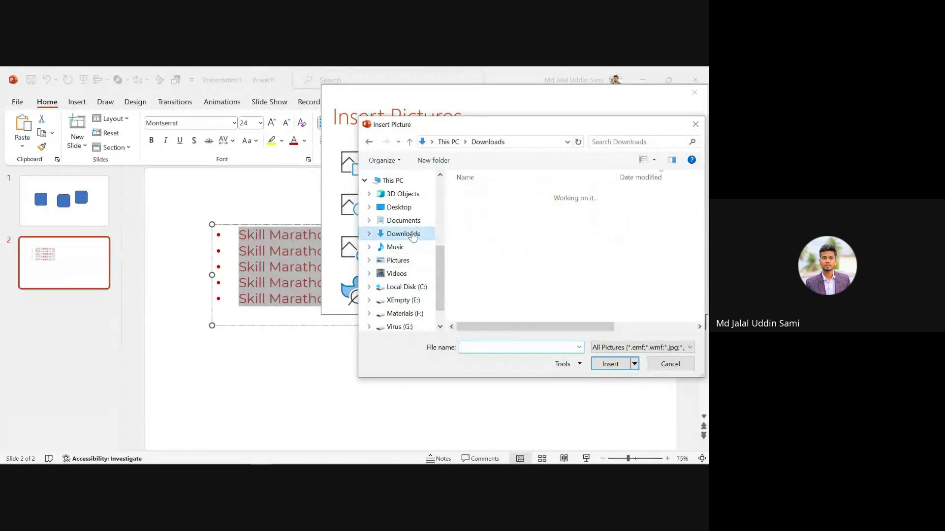
scroll(517, 276, down, 5)
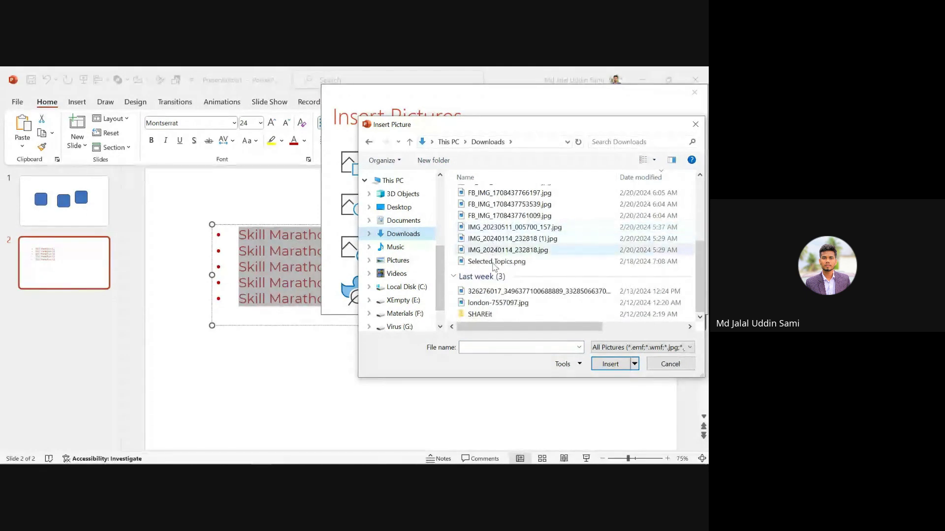
scroll(398, 275, down, 1)
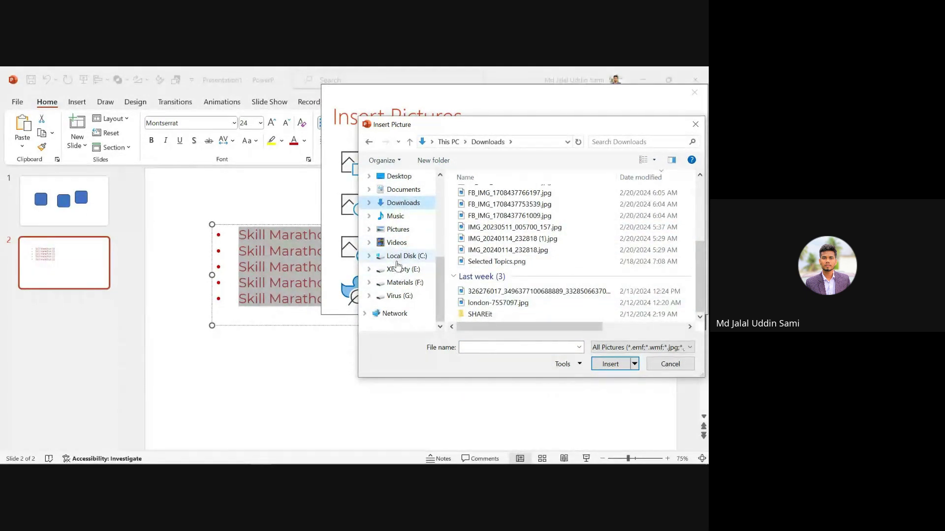
click(404, 286)
scroll(491, 240, down, 1)
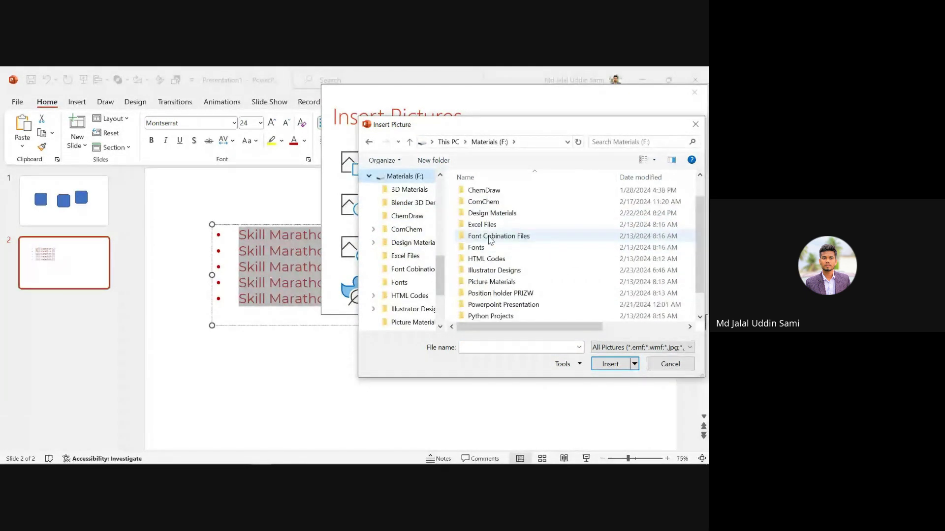
double_click(492, 213)
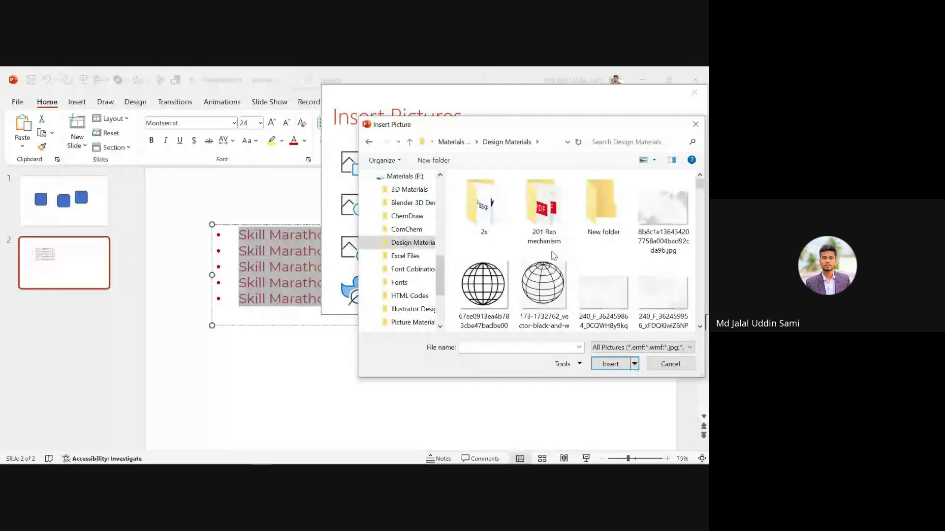
scroll(553, 254, down, 3)
scroll(554, 254, up, 3)
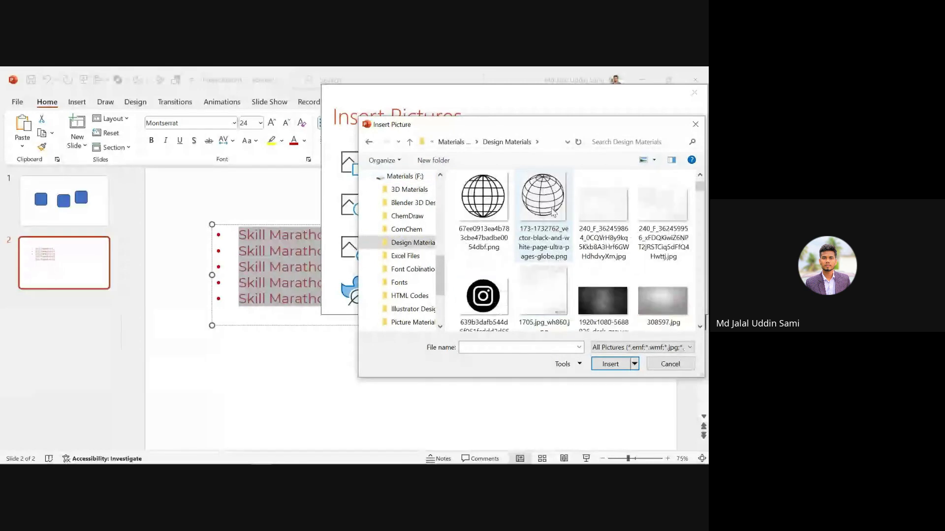
click(481, 209)
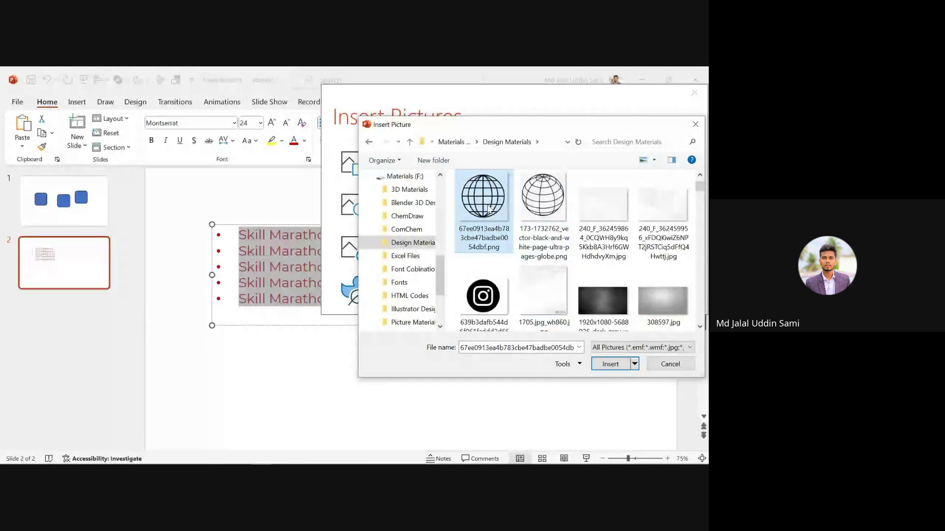
click(611, 364)
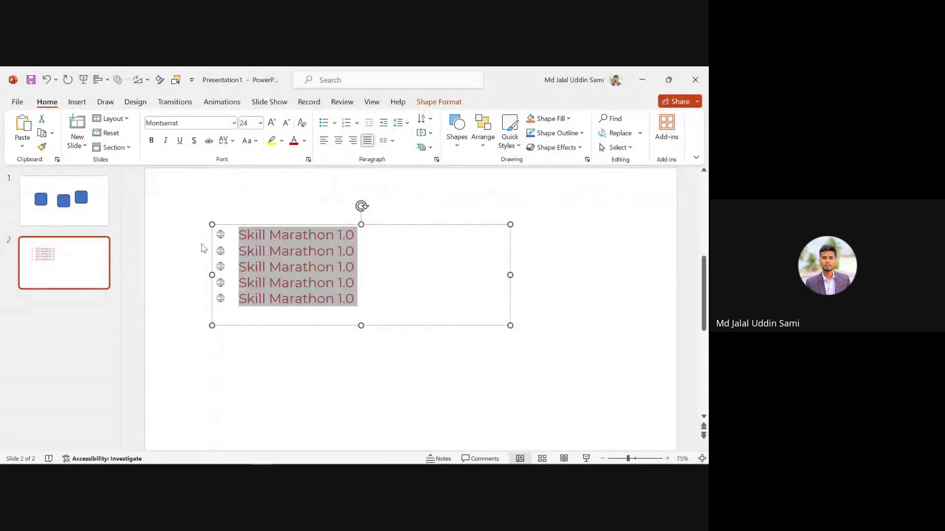
- Zoom in on slide 2 to inspect the globe bullets, then zoom back out
ctrl+scroll(202, 241, up, 5)
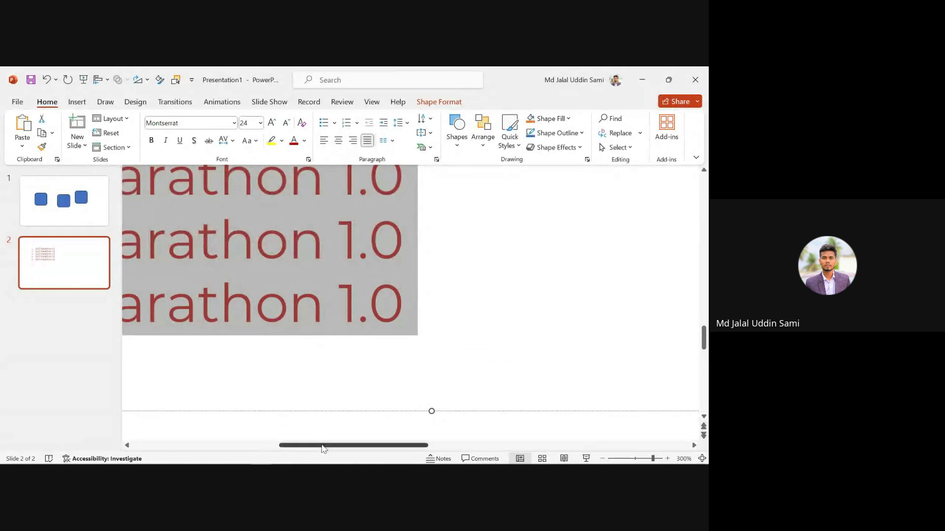
scroll(226, 440, left, 5)
scroll(337, 274, up, 3)
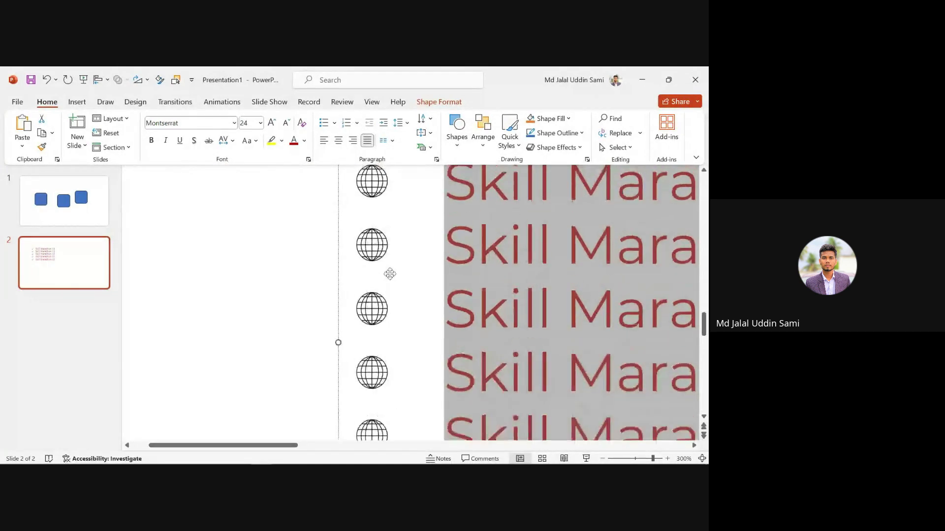
scroll(389, 271, up, 3)
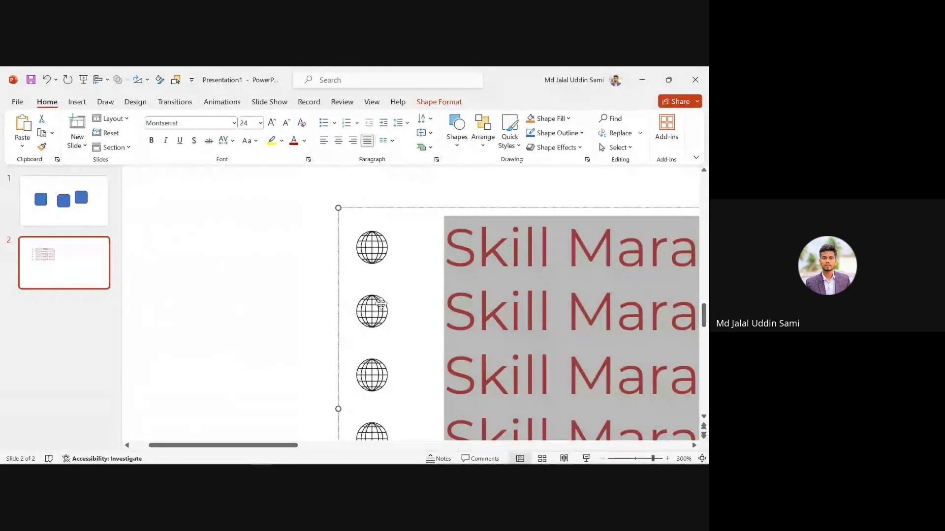
scroll(380, 303, right, 5)
scroll(354, 249, up, 3)
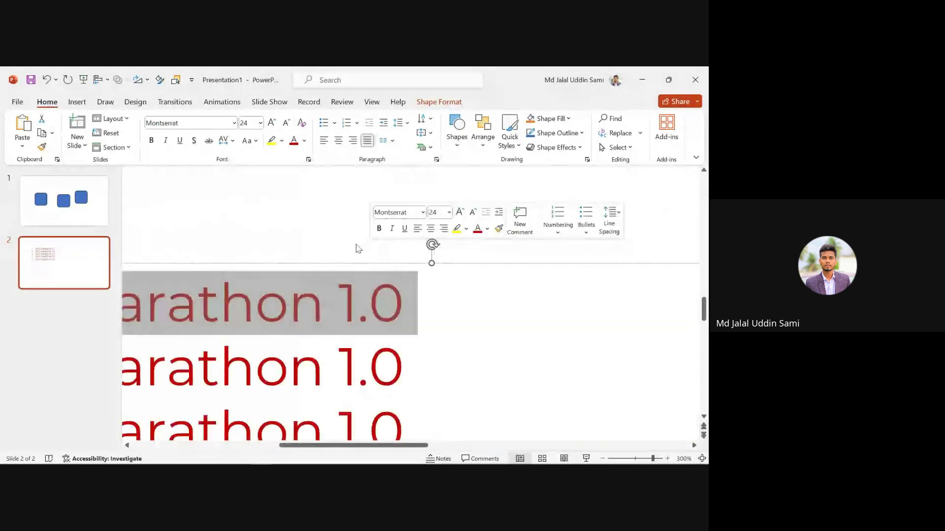
scroll(333, 271, down, 5)
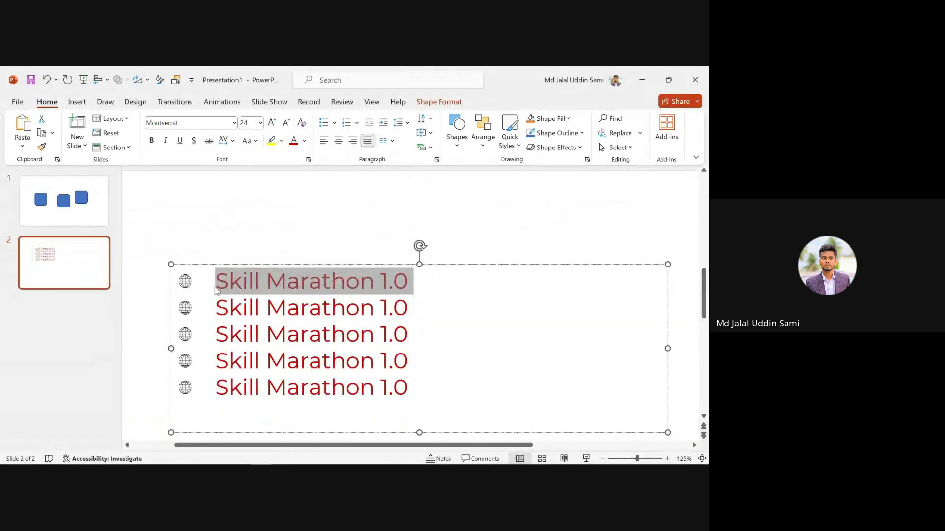
scroll(208, 286, up, 2)
scroll(207, 286, down, 3)
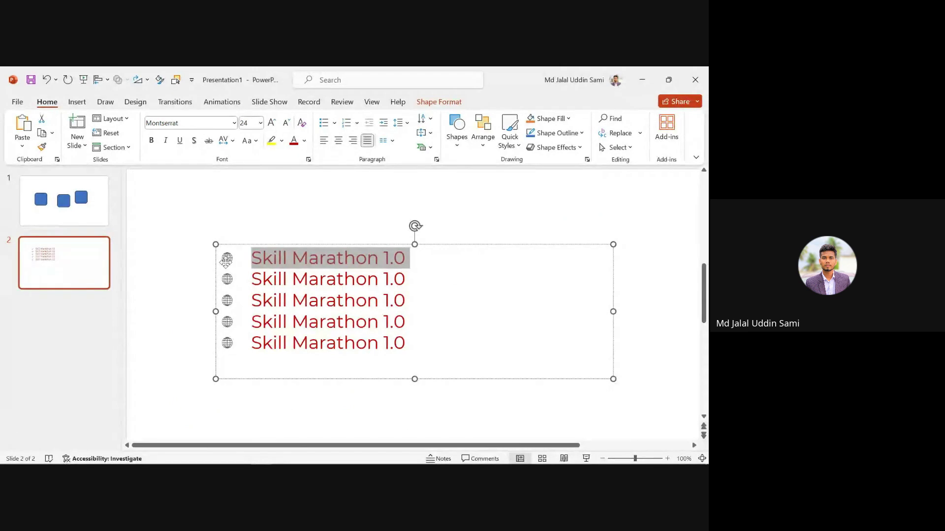
- Reselect the text box and highlight all five Skill Marathon 1.0 lines
click(216, 270)
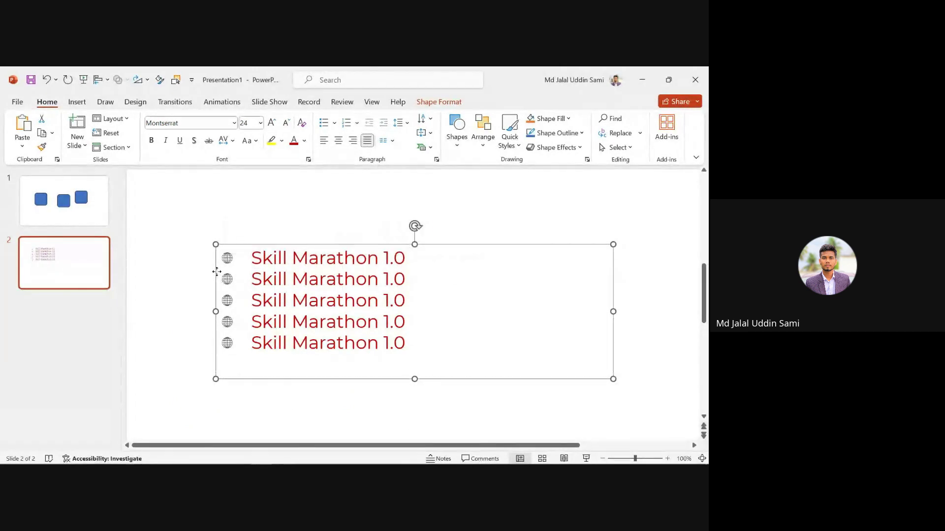
drag(215, 271, 213, 274)
click(245, 227)
click(240, 266)
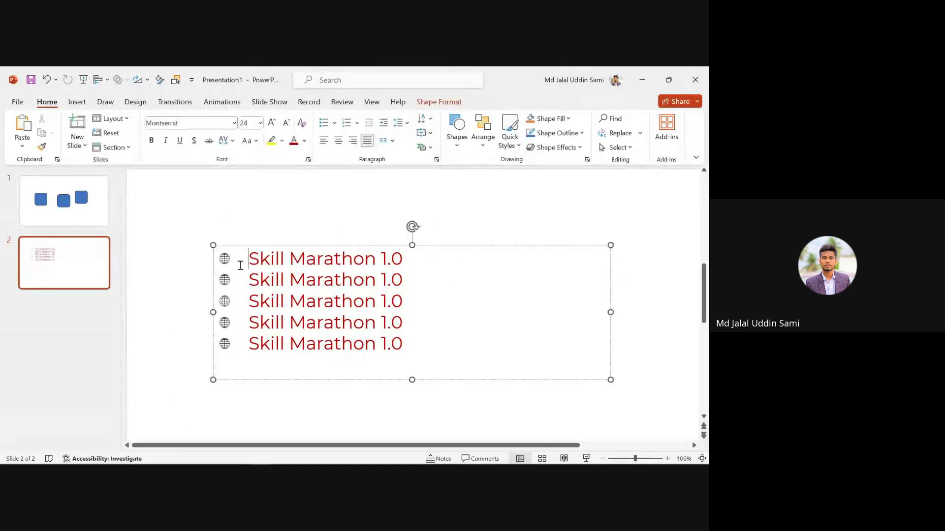
drag(250, 260, 406, 337)
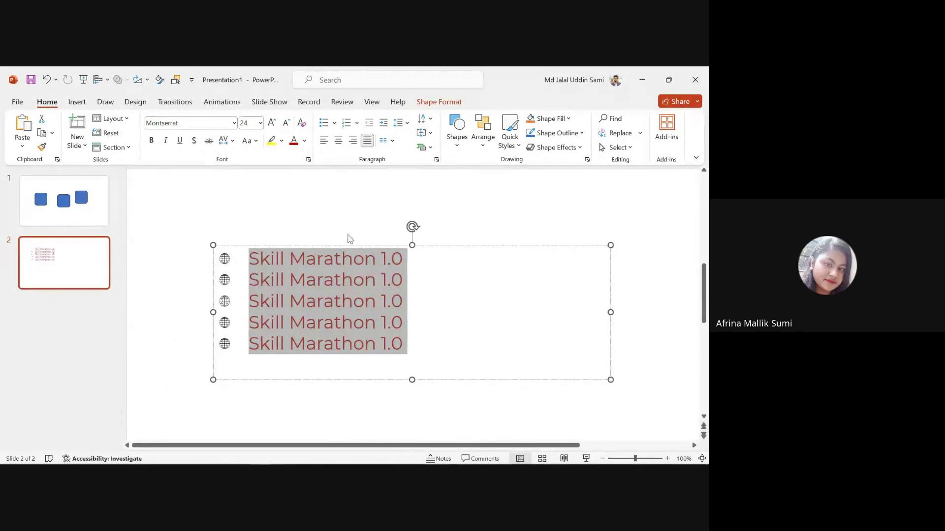
click(355, 206)
click(402, 350)
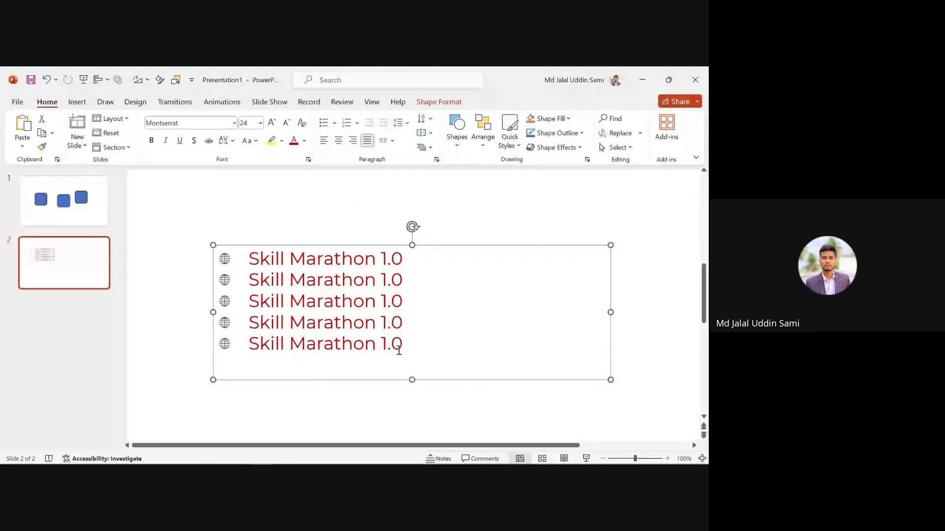
drag(252, 260, 398, 349)
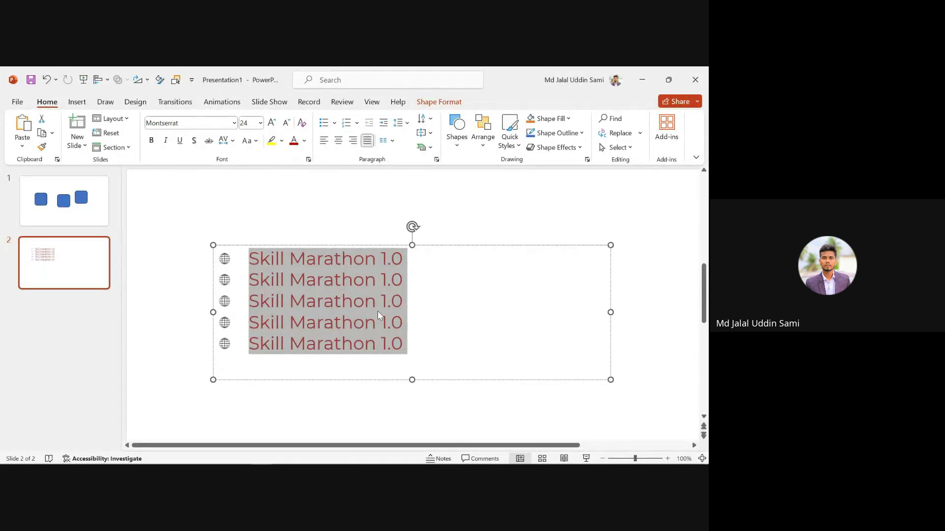
- Undo the globe bullets and switch bullets off for all five Skill Marathon 1.0 lines
click(254, 281)
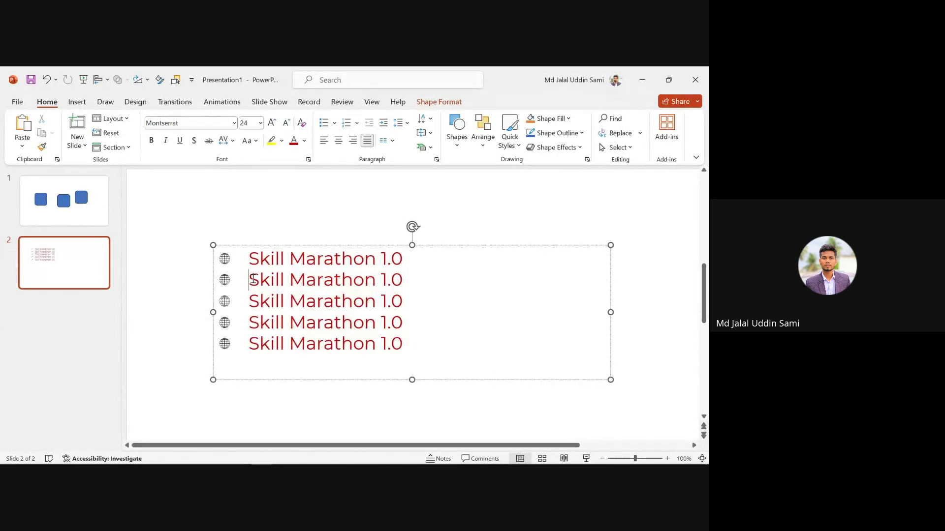
key(ctrl+z)
key(ctrl+z)
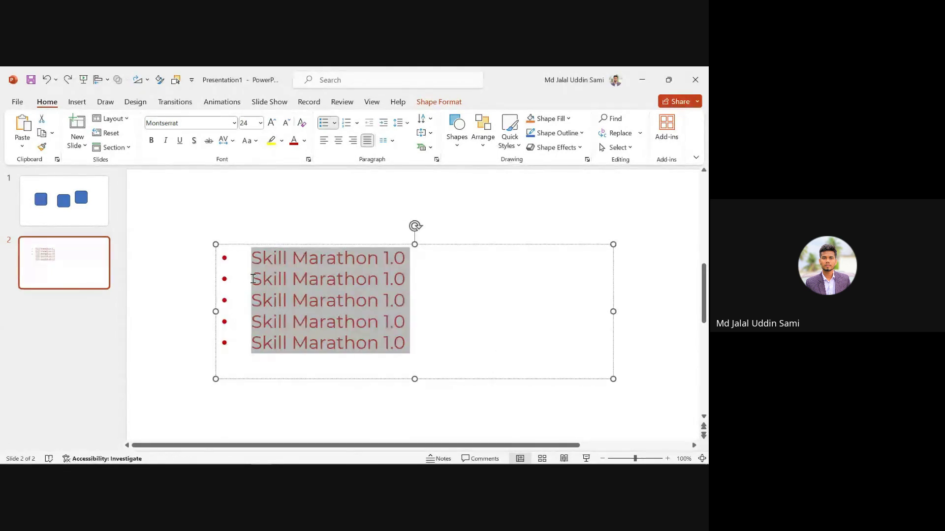
click(323, 122)
click(324, 266)
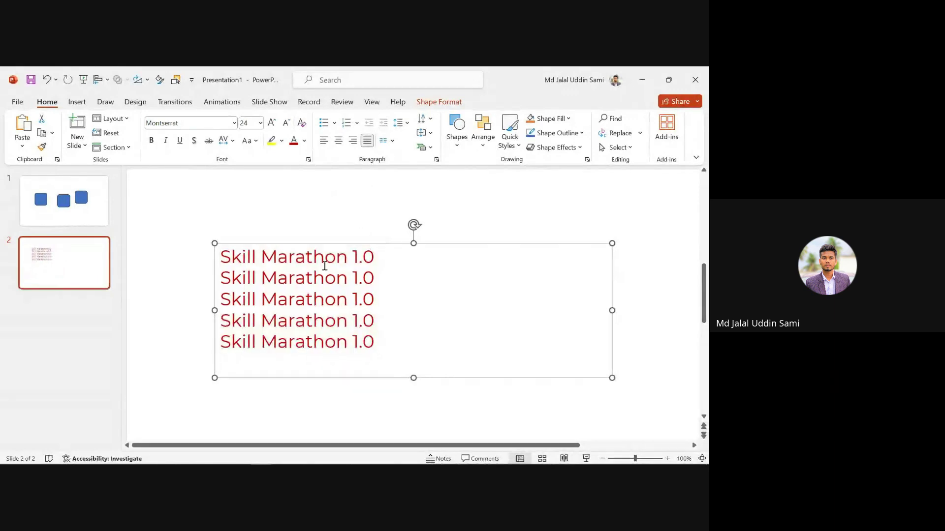
drag(220, 276, 361, 354)
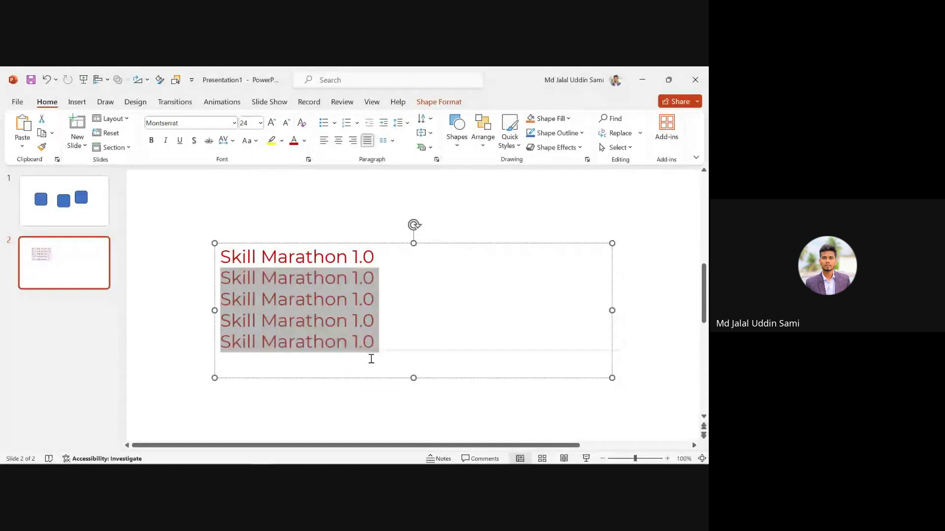
click(262, 245)
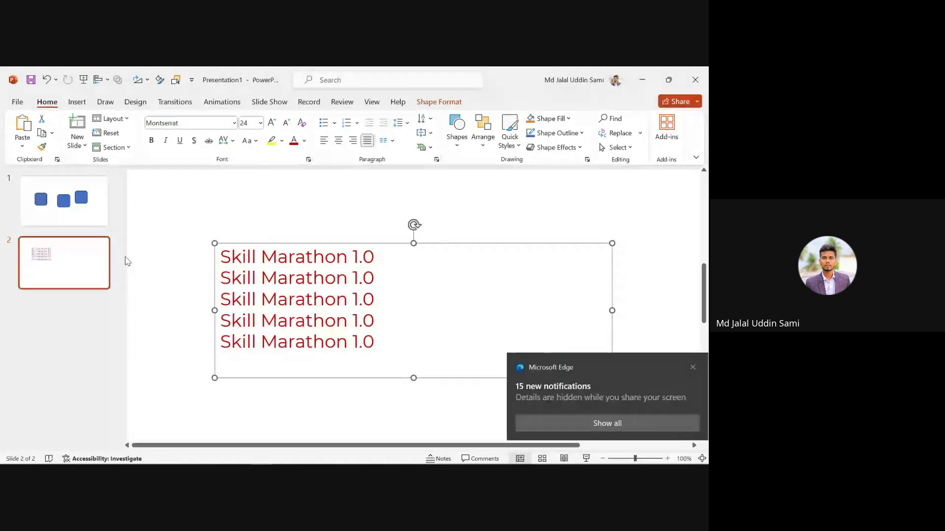
- Duplicate slide 2 as slide 3 and delete its four duplicate lines below the first
click(56, 257)
key(ctrl+d)
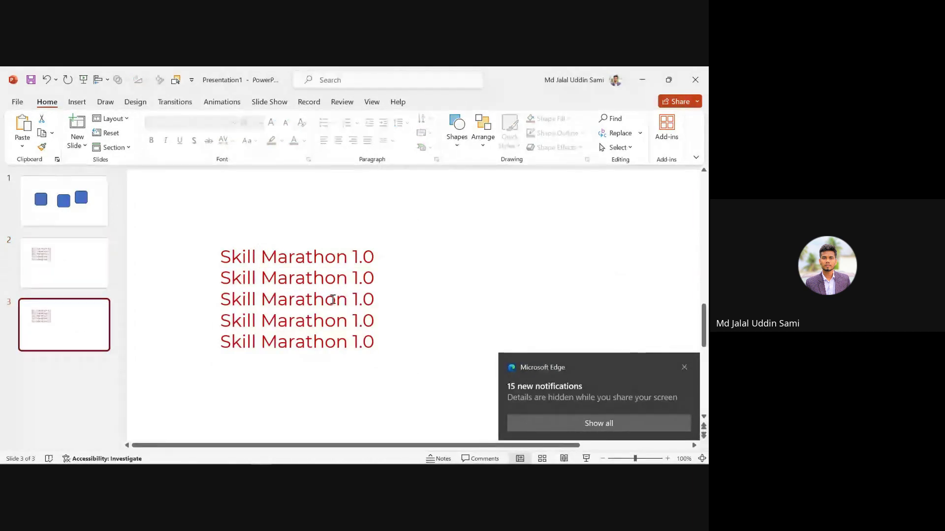
click(226, 279)
drag(226, 279, 382, 365)
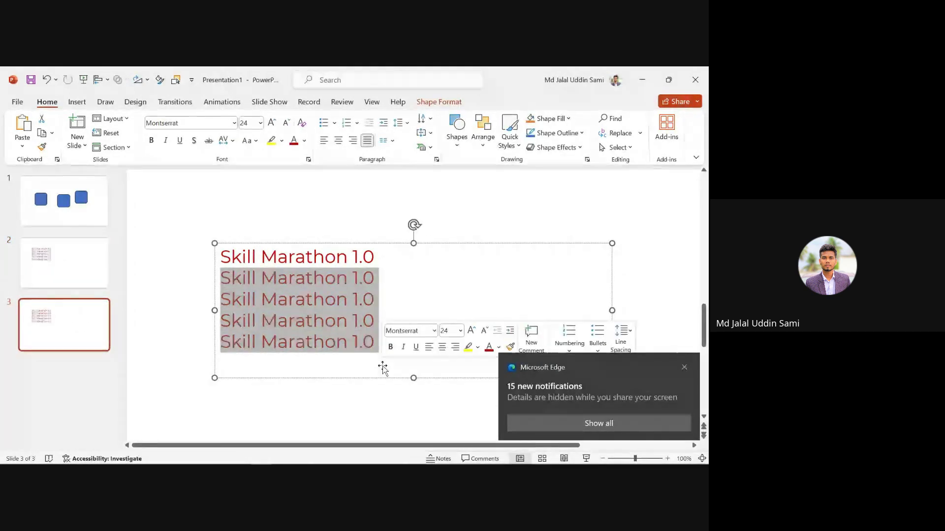
key(Delete)
key(BackSpace)
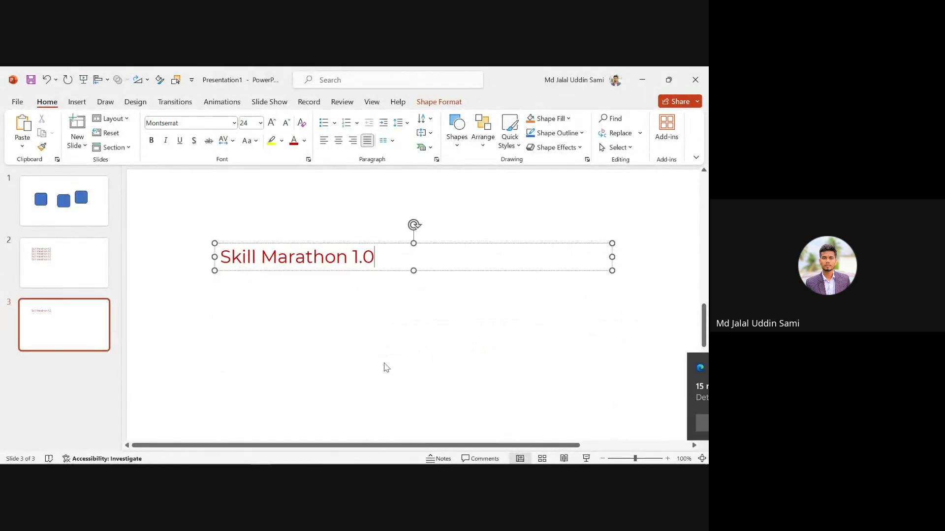
- Shift the remaining Skill Marathon 1.0 text box slightly up and right, then select its text
drag(220, 257, 368, 261)
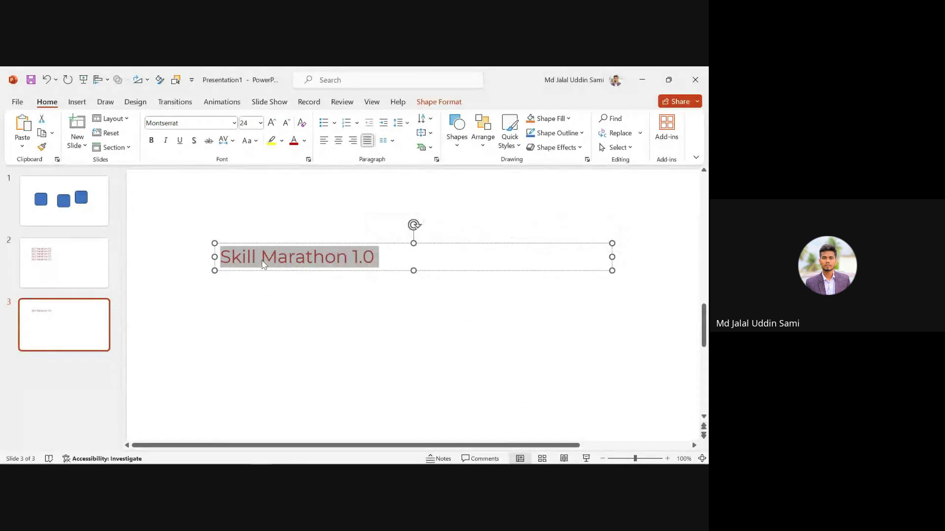
scroll(249, 259, up, 10)
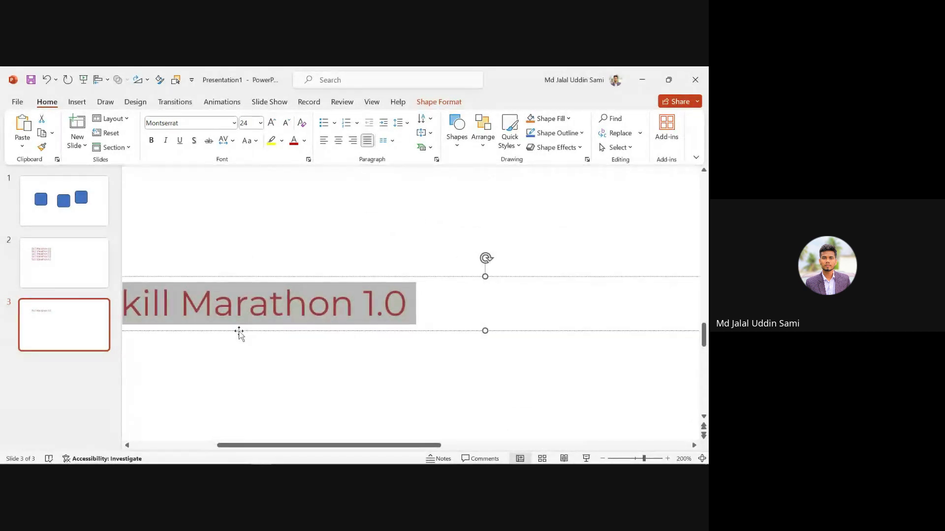
click(272, 324)
drag(271, 323, 325, 306)
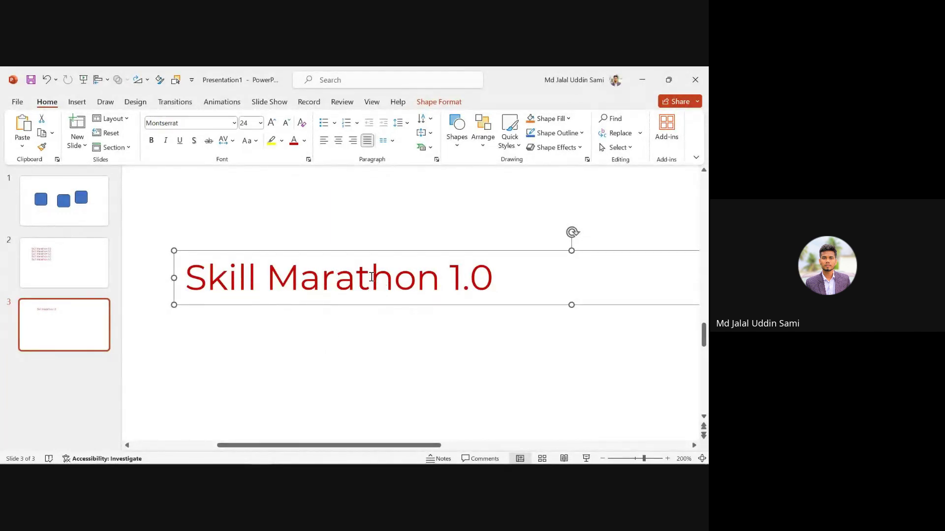
drag(193, 278, 487, 271)
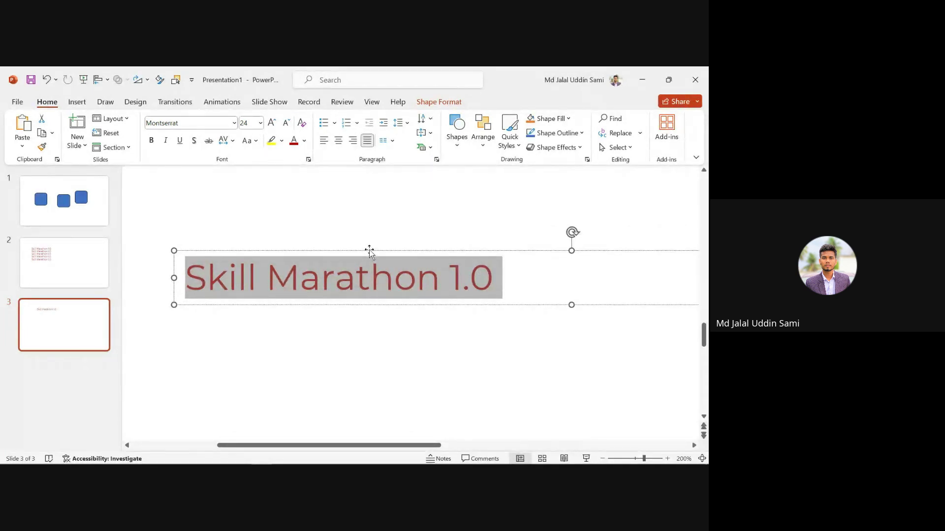
- Enlarge the slide 3 title five size steps to 138 pt and delete characters after 'Skill'
scroll(364, 284, down, 10)
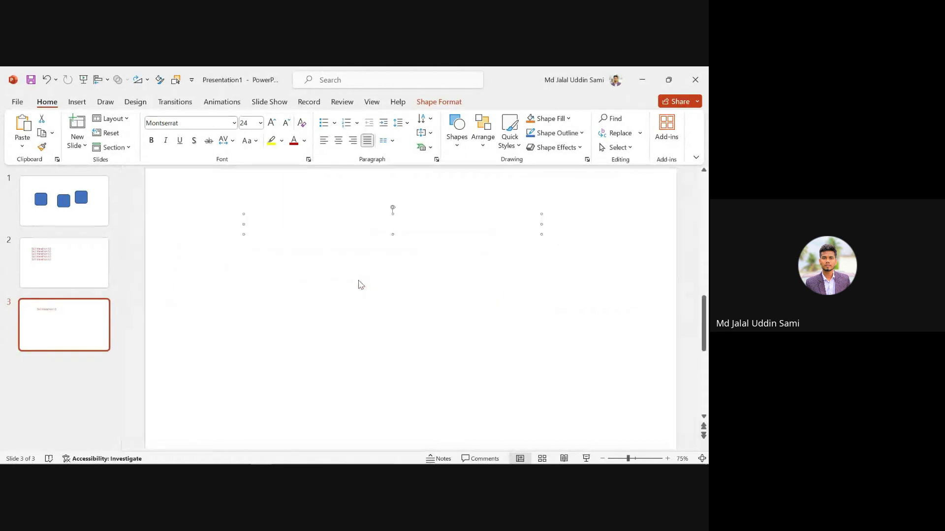
click(270, 123)
click(270, 123)
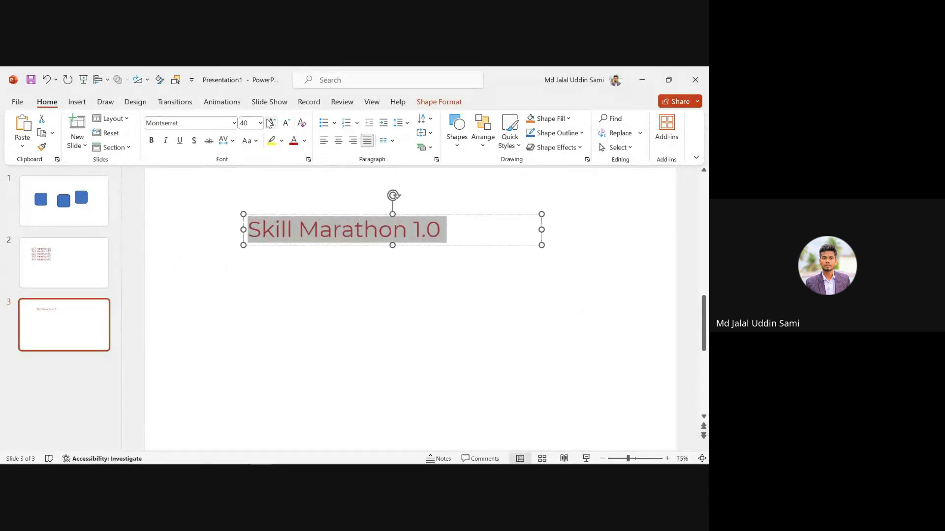
click(270, 124)
click(269, 123)
click(270, 123)
click(270, 123)
click(269, 123)
click(270, 123)
click(269, 123)
click(270, 123)
click(270, 123)
click(270, 123)
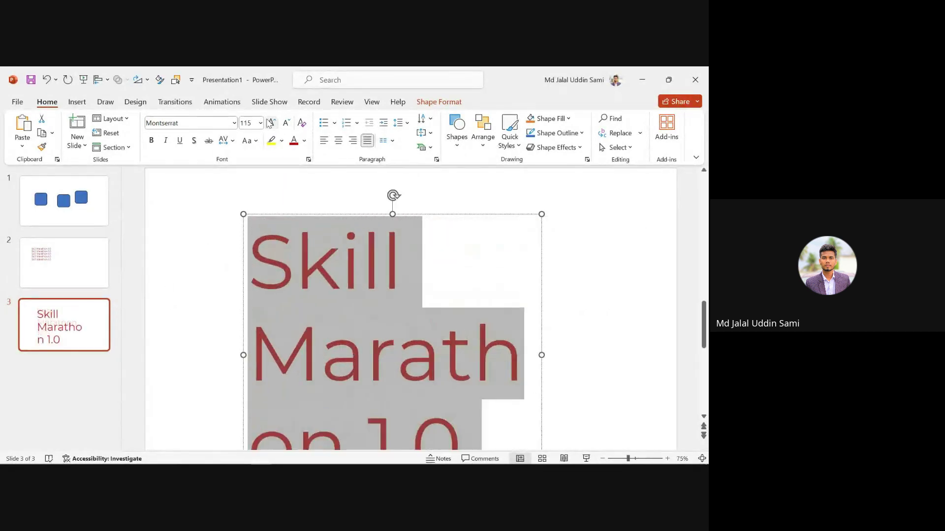
click(395, 257)
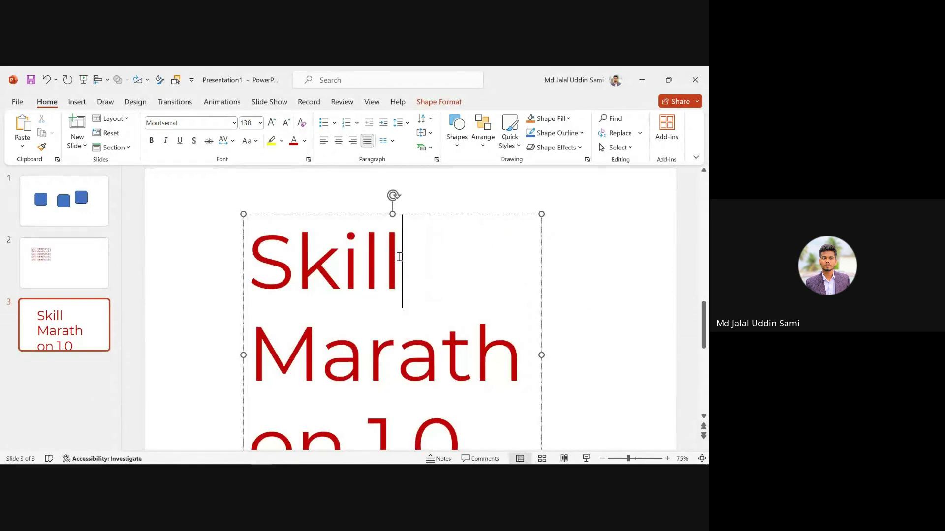
key(Delete)
key(Delete)
key(Delete)
key(Delete)
key(Delete)
key(Delete)
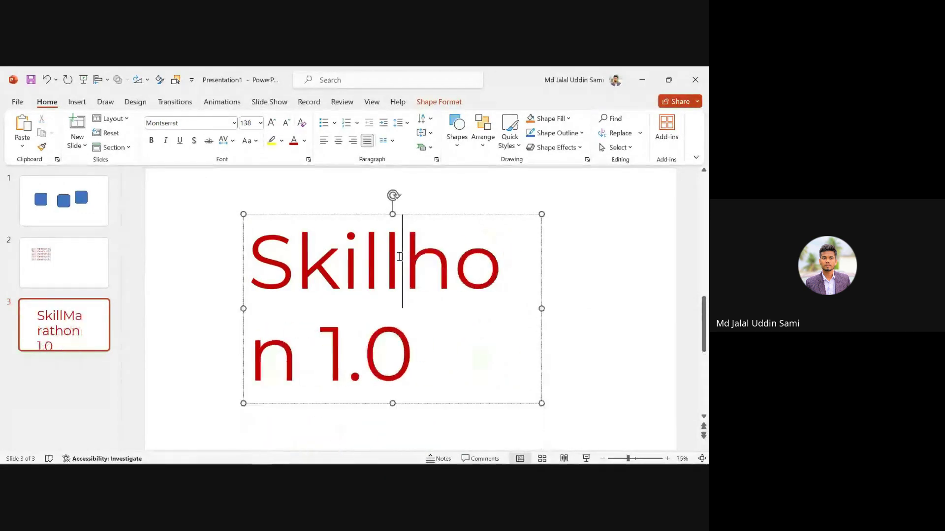
- Delete the rest of the title after 'Skill' and make the word Skill bold
key(Delete)
key(Delete)
key(Delete)
key(Delete)
key(Delete)
key(Delete)
key(Delete)
key(Home)
shift+click(390, 264)
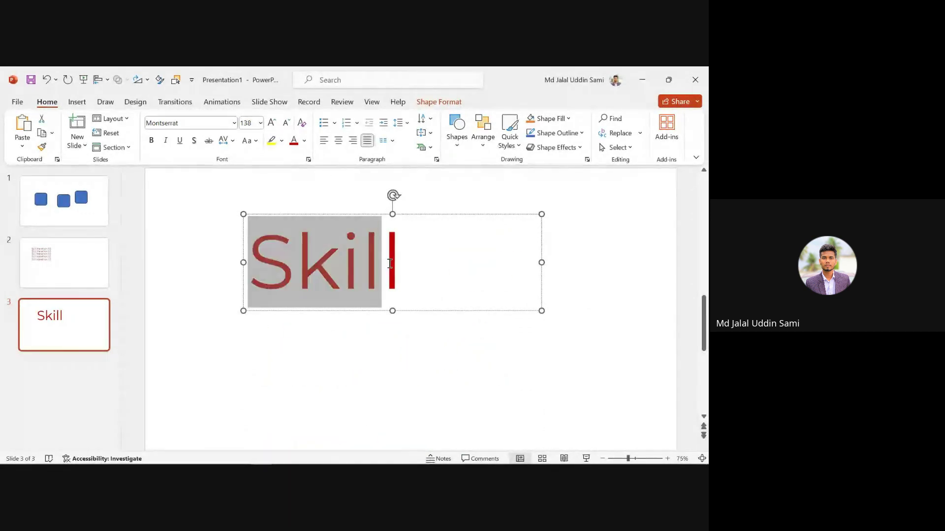
key(super)
key(super)
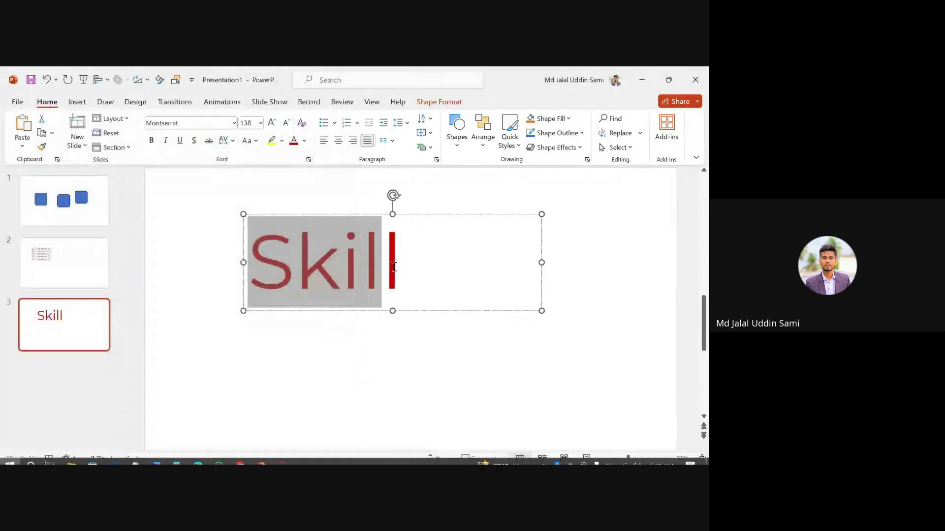
shift+click(395, 268)
key(ctrl+b)
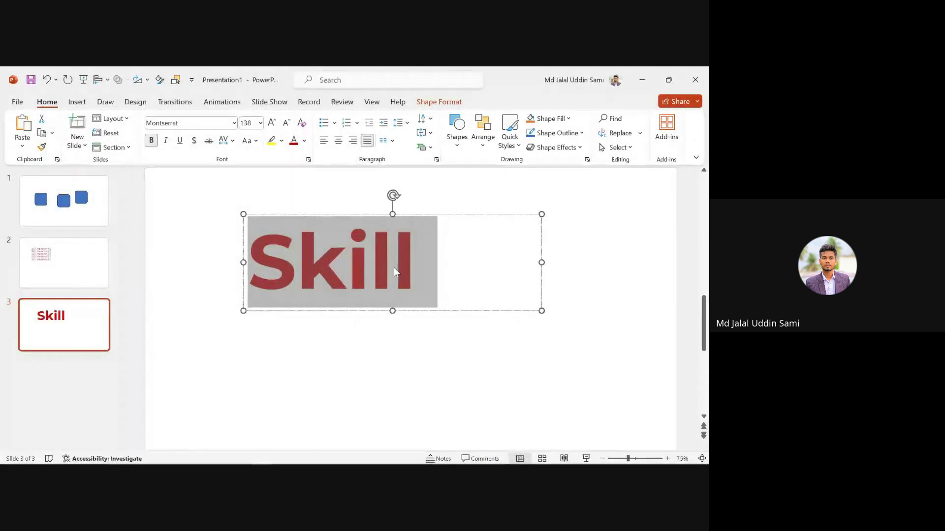
- Convert the title to all capitals with Shift+F3 so it reads SKILL
click(232, 141)
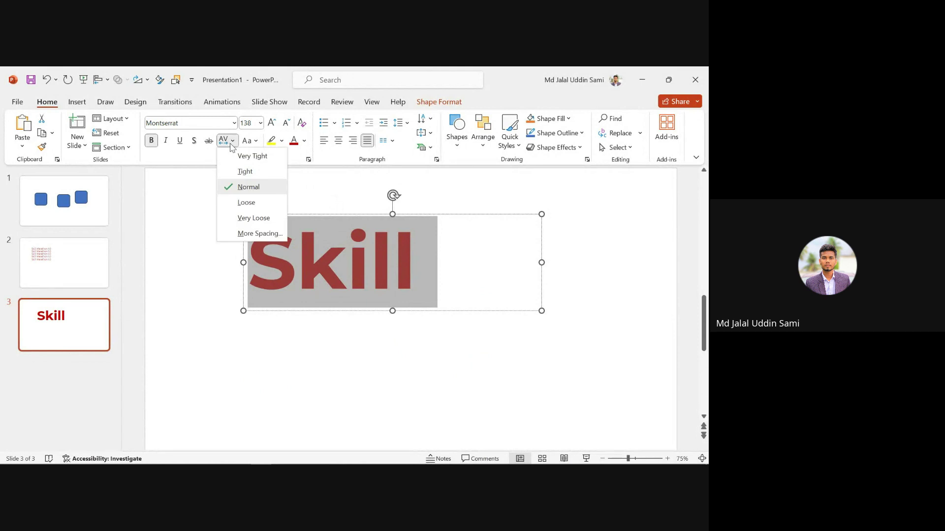
click(231, 142)
click(249, 141)
click(304, 248)
key(shift+F3)
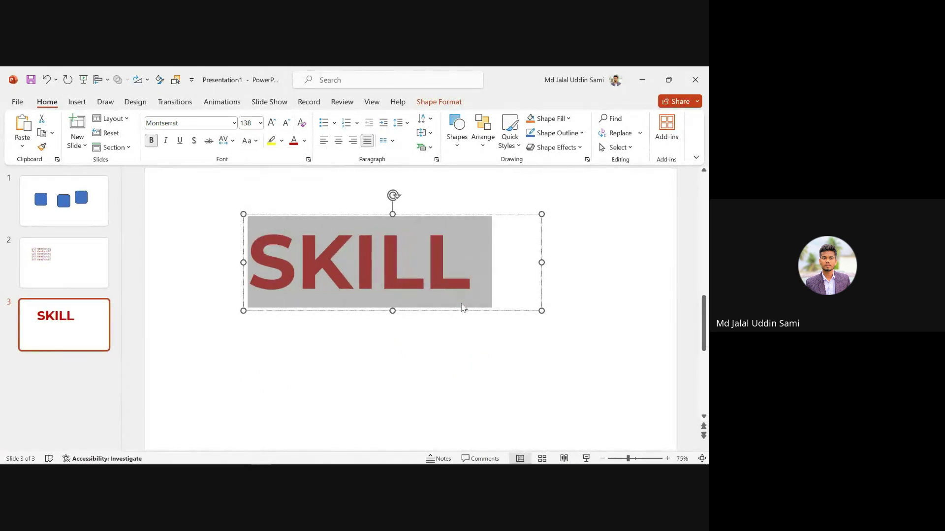
click(456, 365)
click(385, 256)
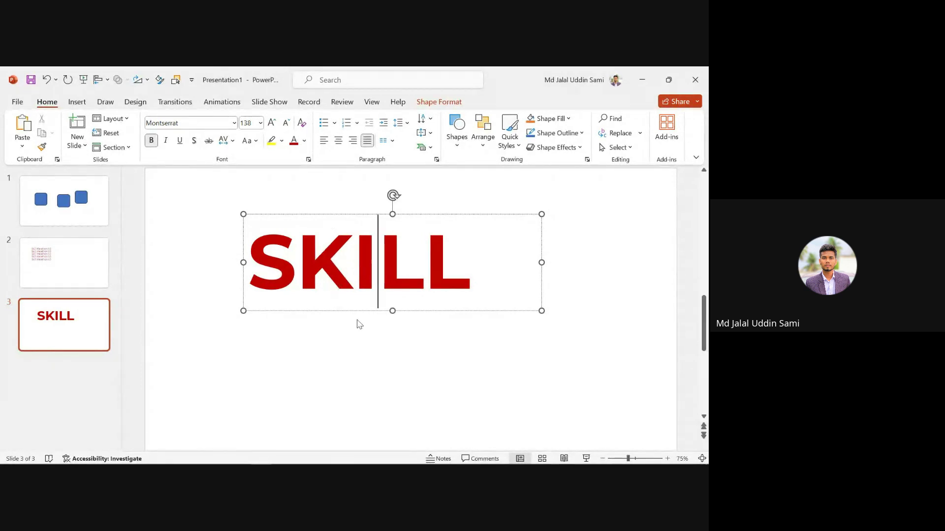
drag(269, 261, 488, 273)
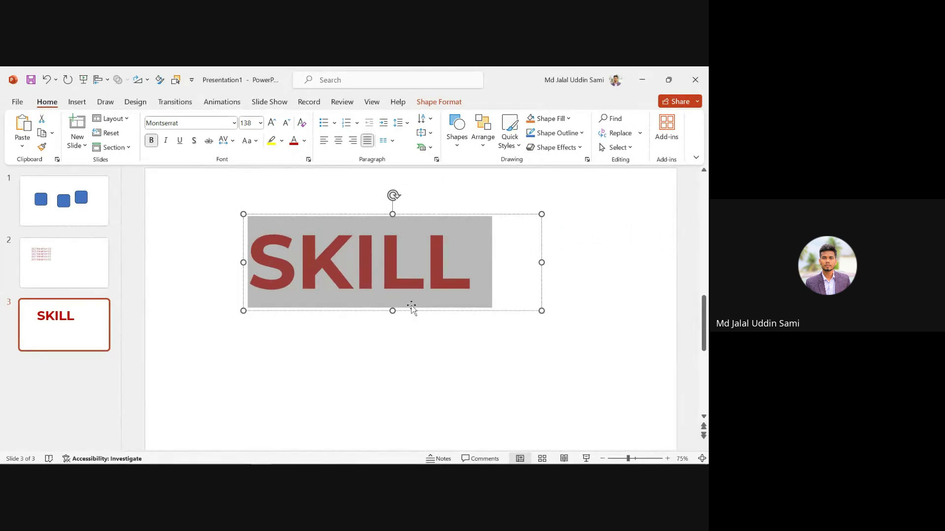
click(431, 134)
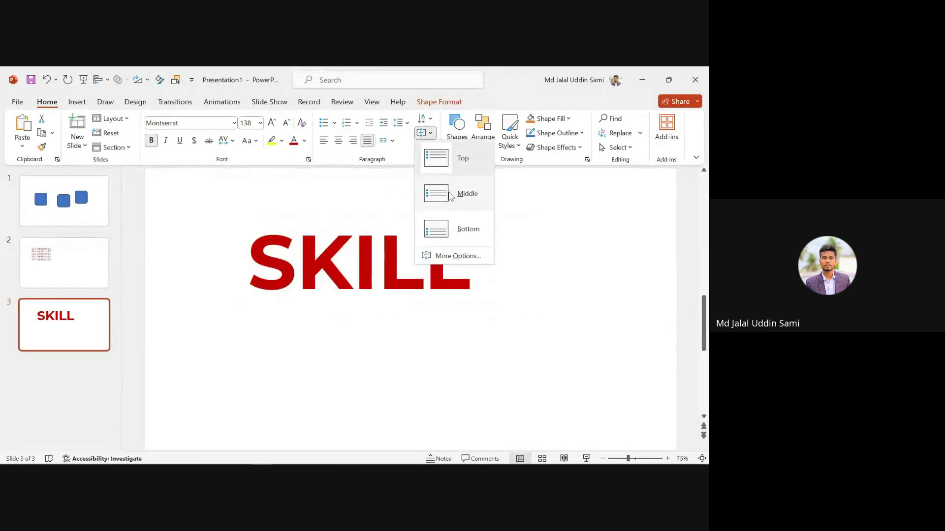
click(463, 194)
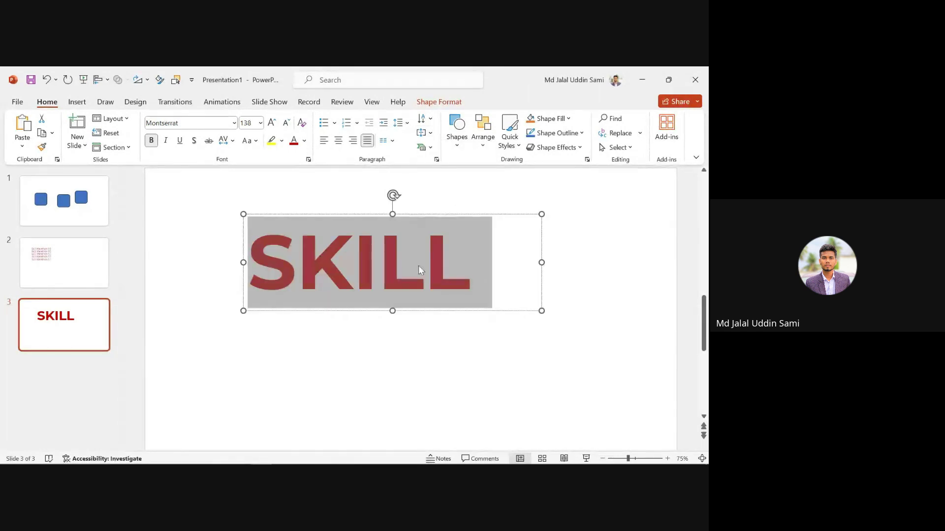
click(432, 134)
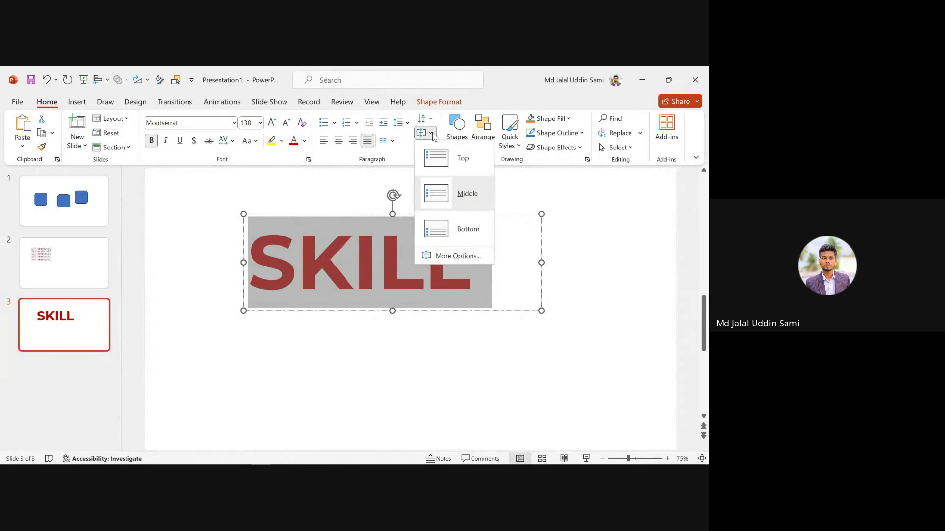
click(444, 232)
click(431, 134)
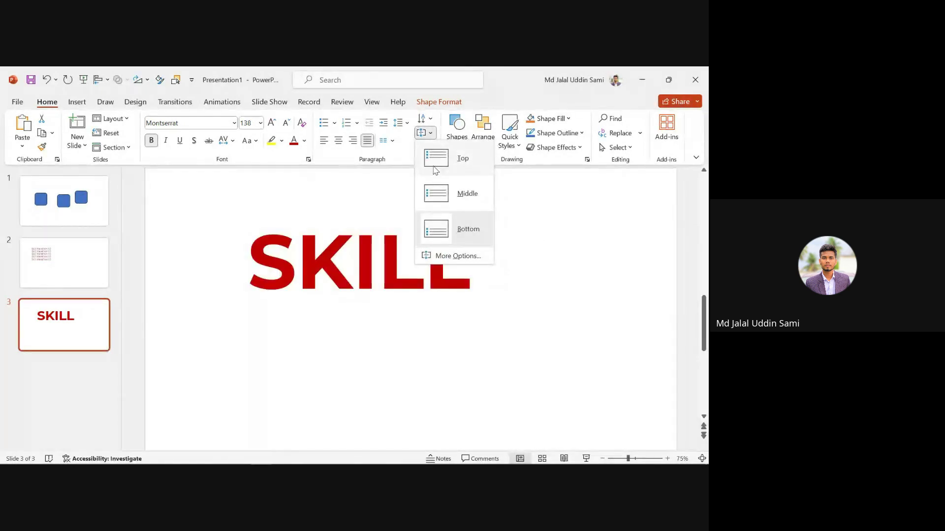
click(435, 167)
click(426, 133)
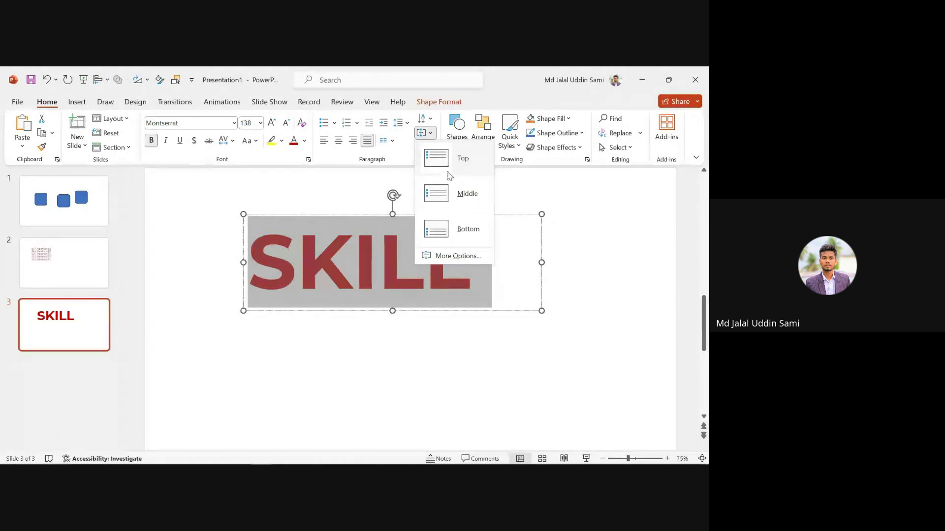
click(451, 195)
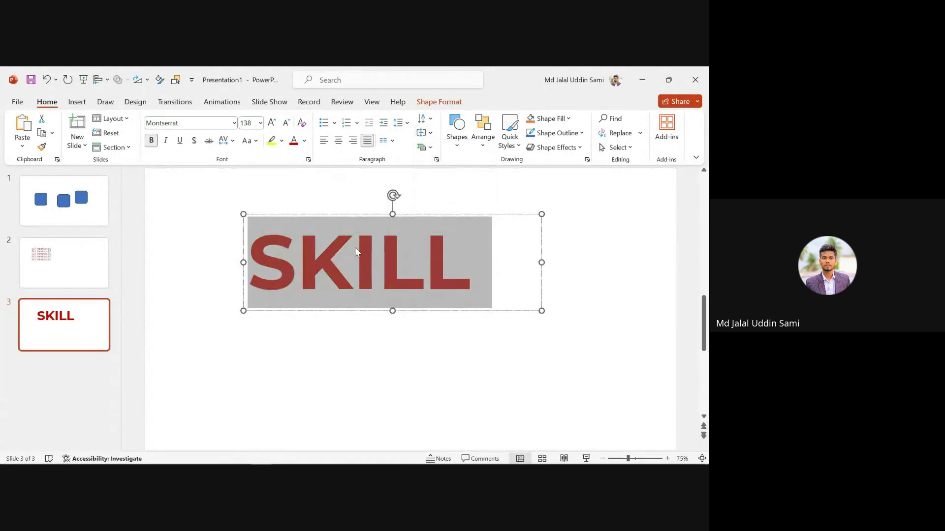
click(337, 199)
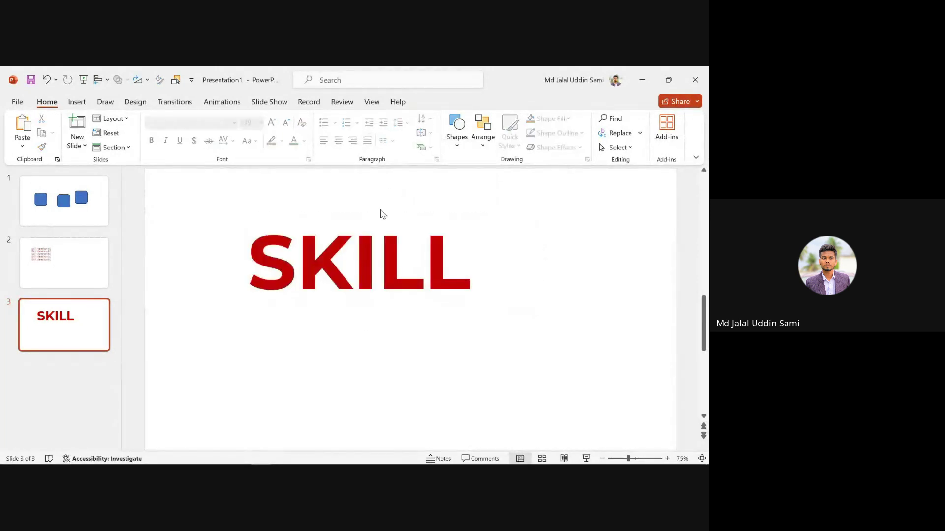
- Select SKILL and revert its capitals and bold formatting
double_click(339, 259)
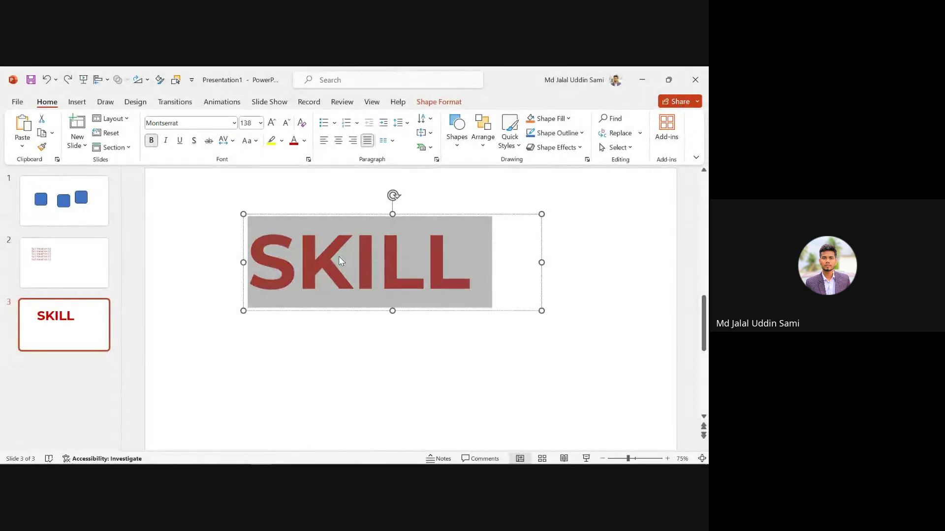
key(shift+F3)
key(shift+F3)
key(ctrl+b)
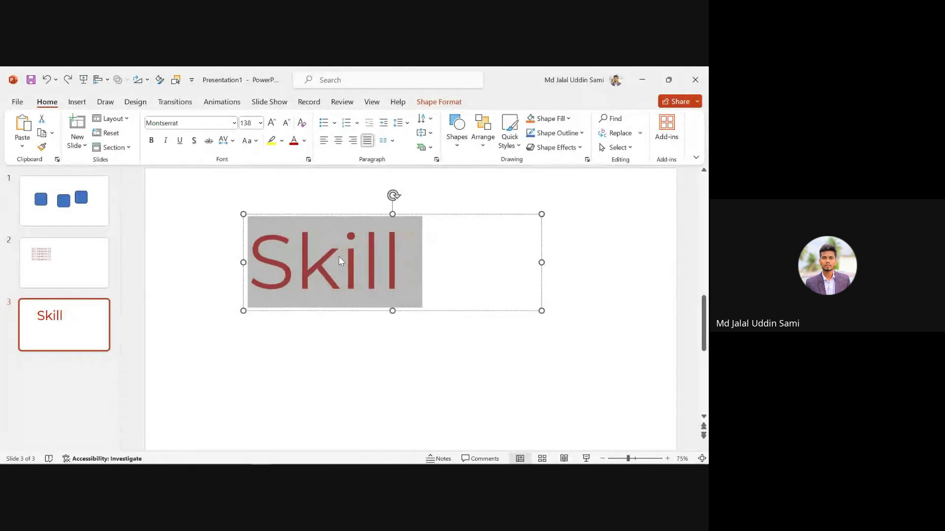
- Restore ' Marathon 1.0' after Skill so the title reads 'Skill Marathon 1.0' at 115 pt
key(End)
text(0)
key(Left)
text(.)
key(Left)
text(1)
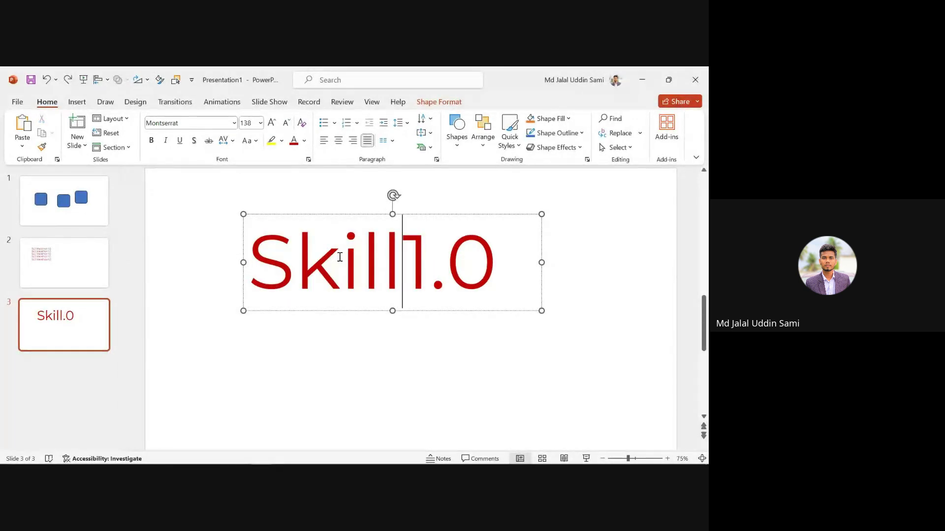
key(Left)
text(n)
key(Left)
text(o)
key(Left)
text(h)
key(Left)
text(t)
key(Left)
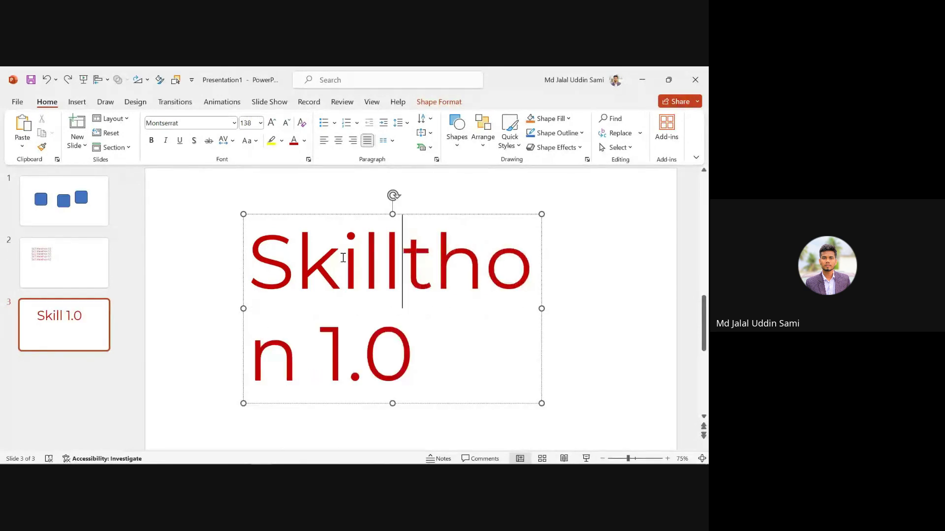
text(a)
key(Left)
text(r)
key(Left)
text(a)
key(Left)
text(M)
key(Left)
key(space)
key(ctrl+a)
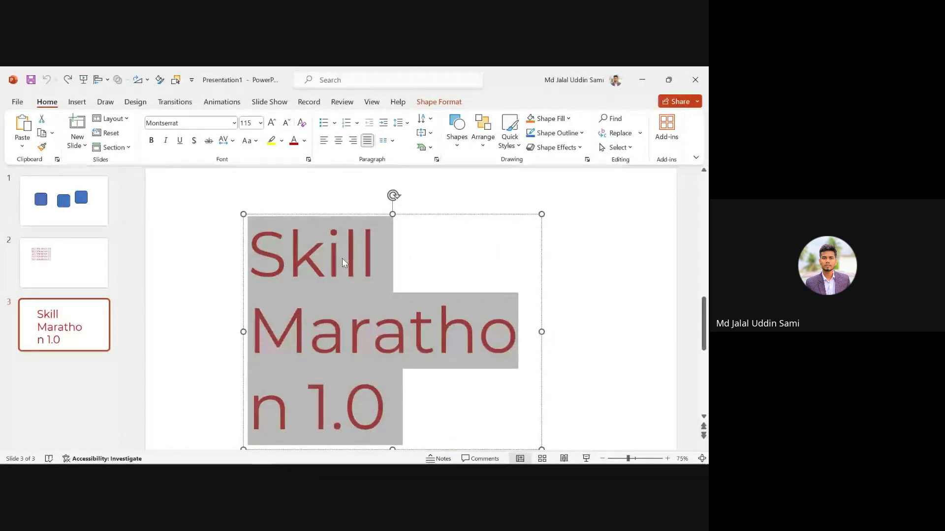
- Widen the title box so 'Skill Marathon 1.0' fits on a single line
ctrl+scroll(487, 316, down, 7)
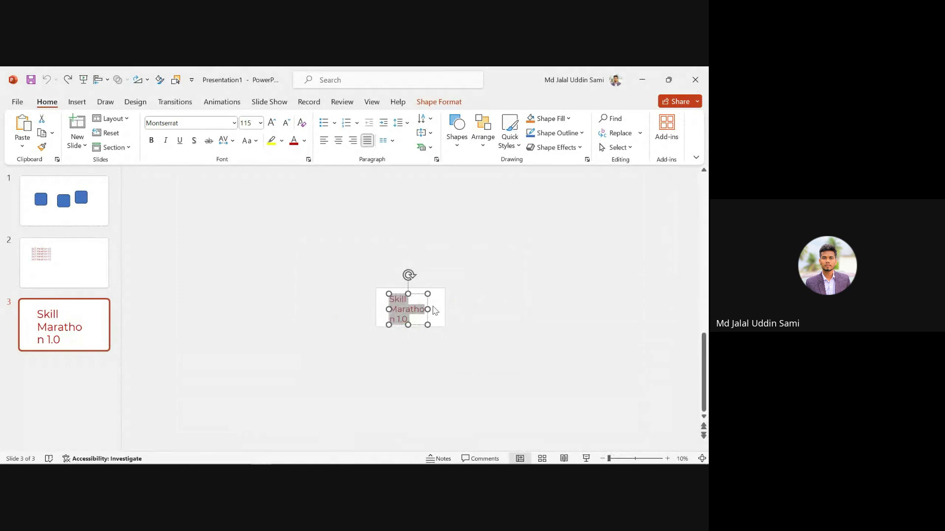
drag(427, 309, 470, 309)
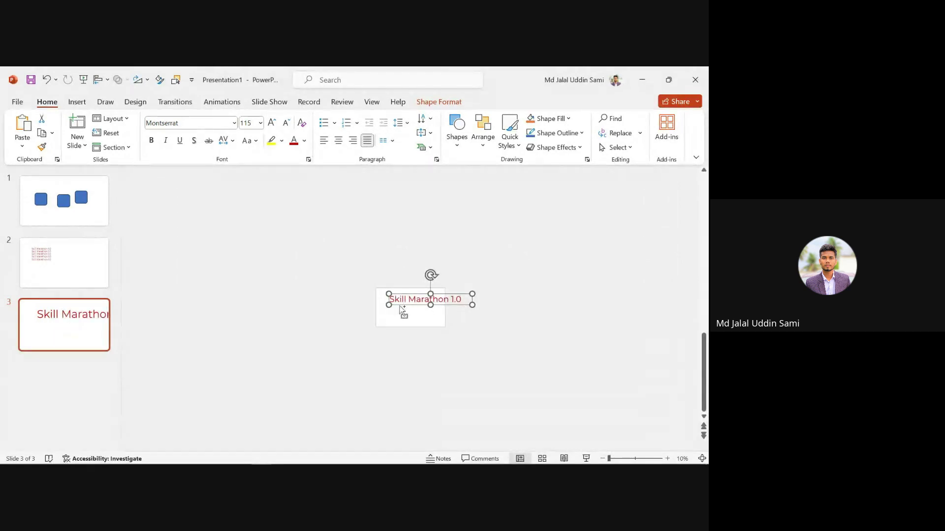
ctrl+scroll(402, 310, up, 3)
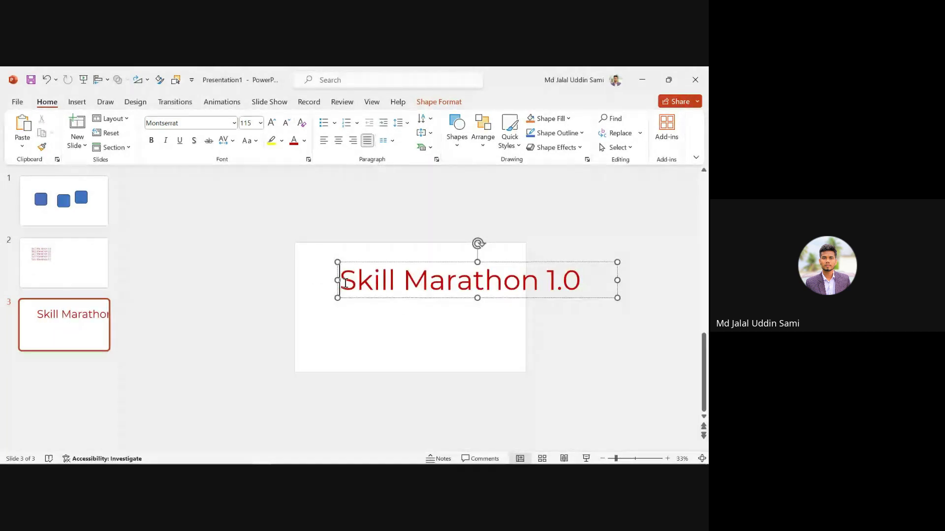
drag(346, 283, 579, 290)
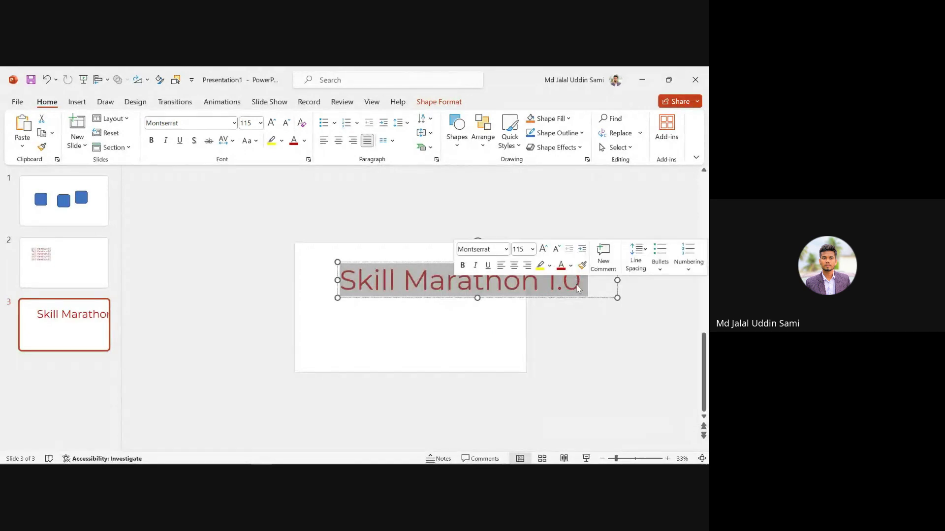
key(ctrl+z)
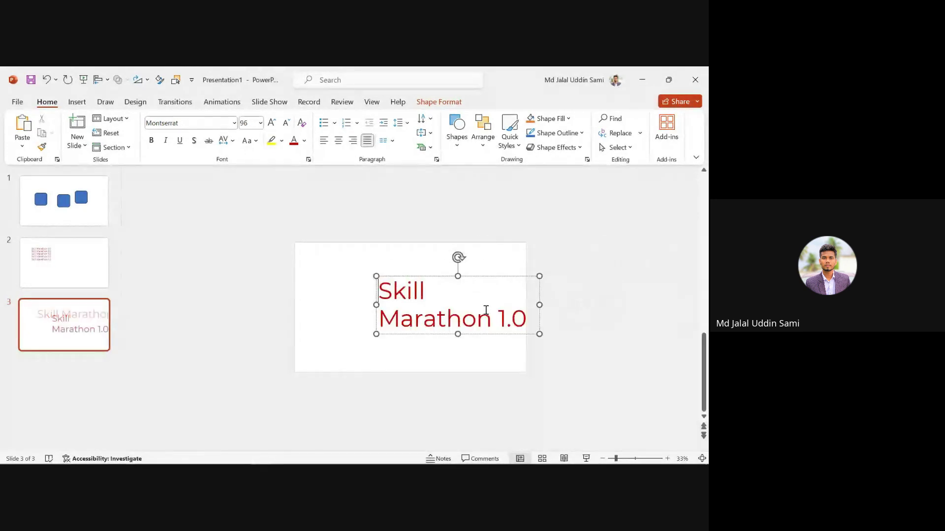
key(ctrl+y)
- Delete the wrapped duplicate text box and move the one-line title left into place
click(509, 257)
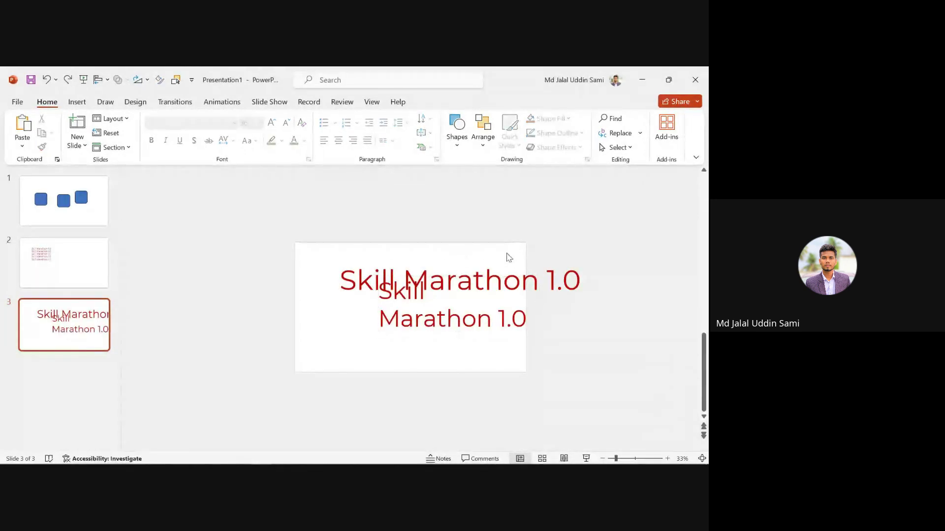
click(489, 281)
drag(490, 280, 441, 267)
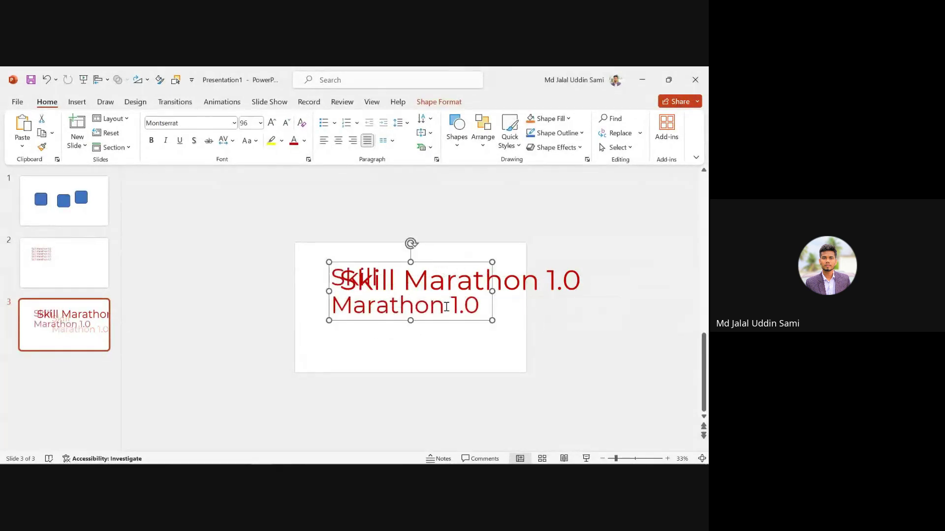
drag(449, 323, 431, 351)
key(Delete)
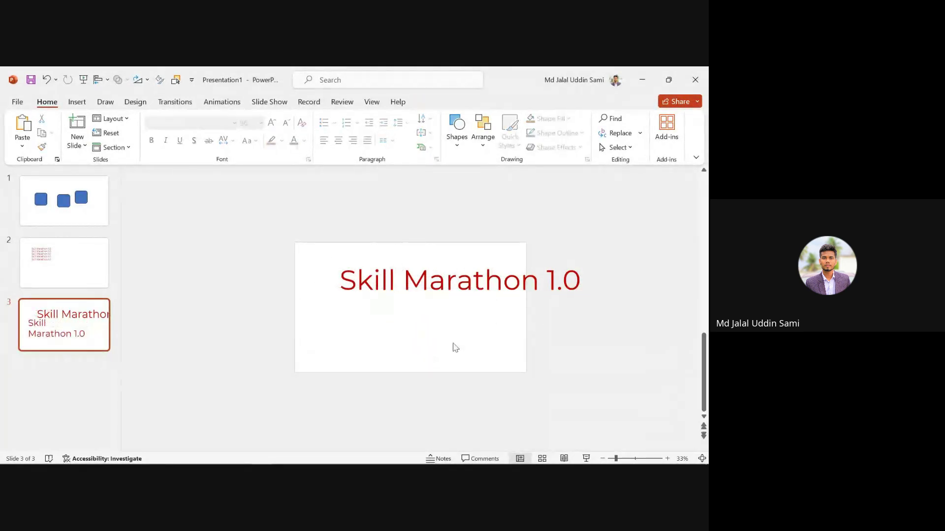
click(443, 298)
drag(438, 299, 399, 308)
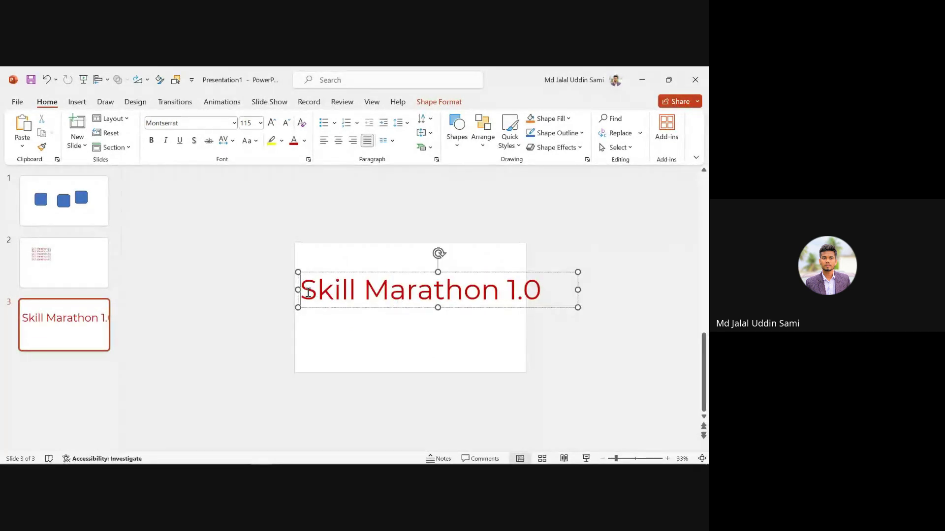
drag(308, 292, 539, 300)
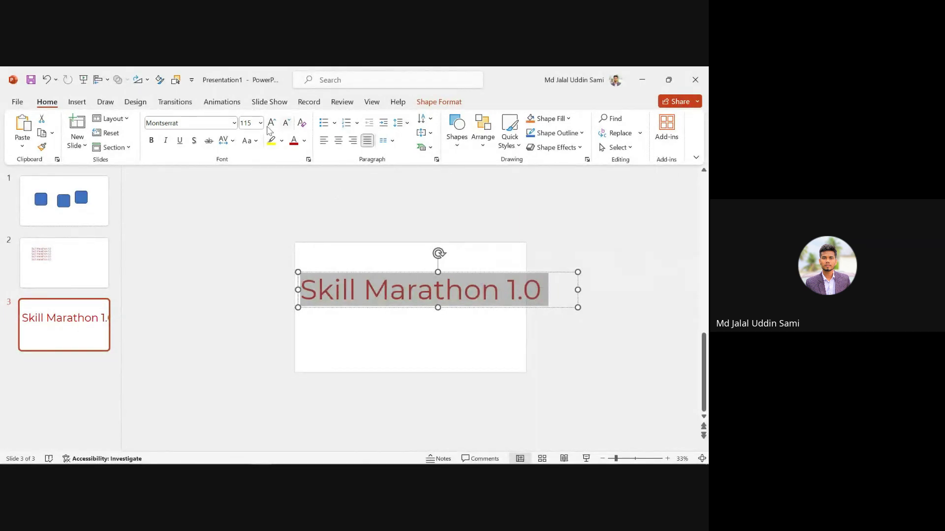
- Shrink the 'Skill Marathon 1.0' title to size 80 and show the Change Case options
click(286, 123)
click(286, 123)
click(286, 123)
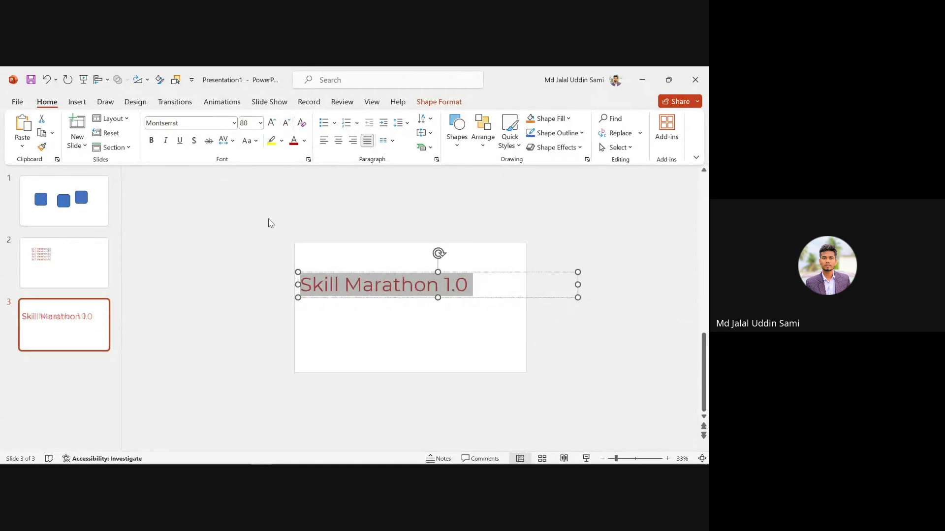
click(252, 142)
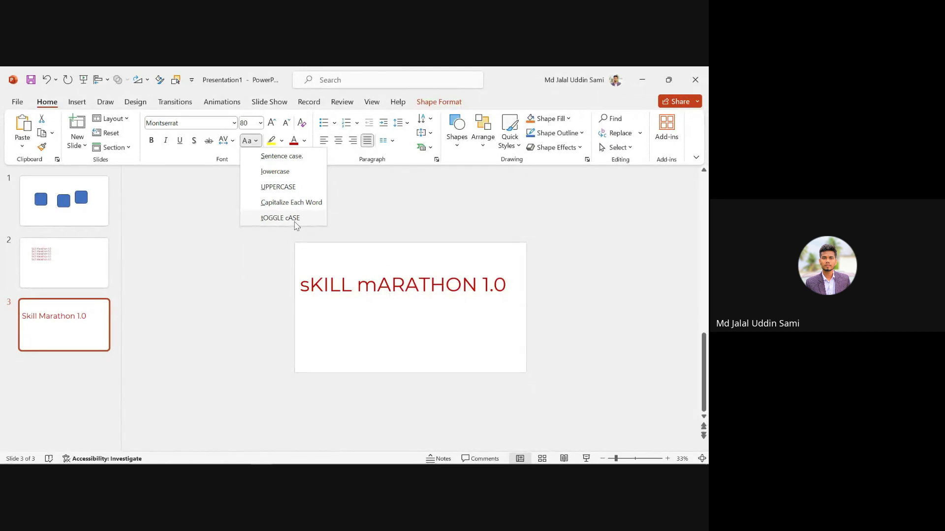
- Retype the lowercase 't' in 'Marathon' as a capital 'T'
click(308, 285)
click(311, 287)
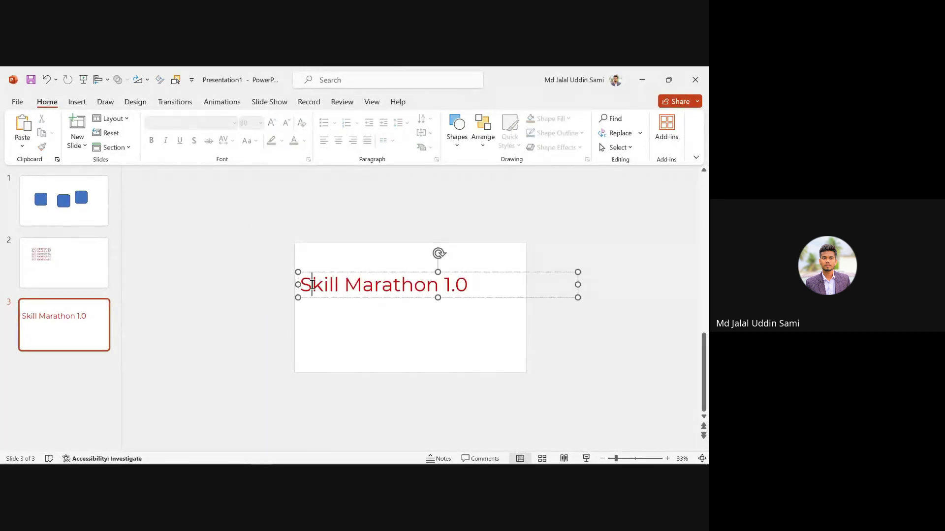
double_click(309, 285)
click(318, 317)
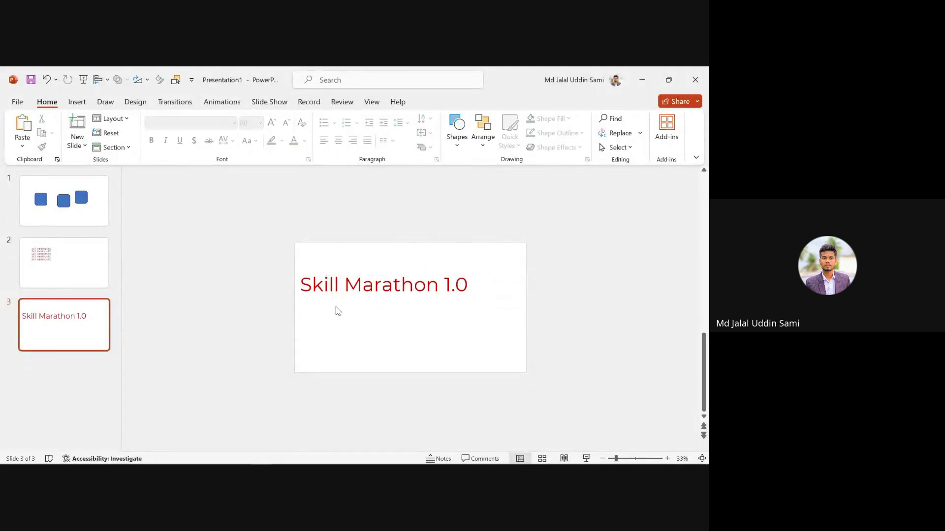
click(363, 288)
drag(363, 287, 345, 287)
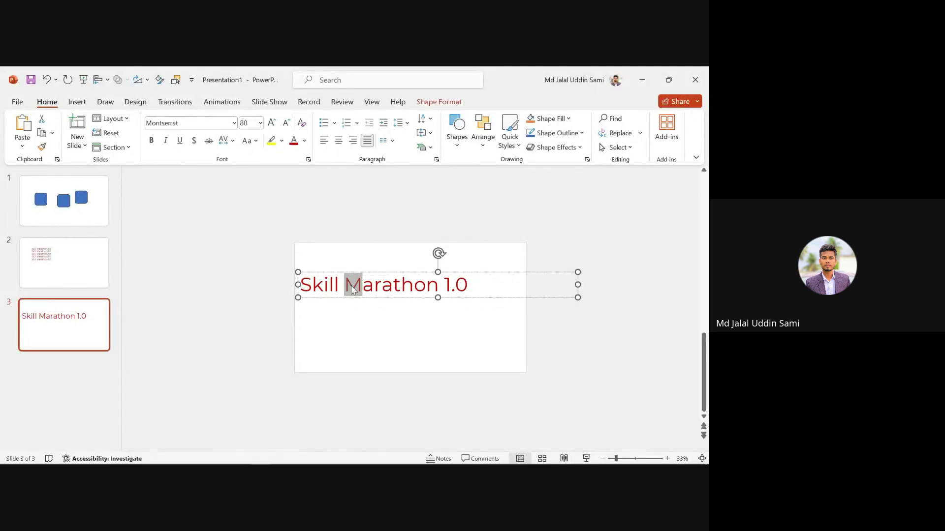
click(393, 285)
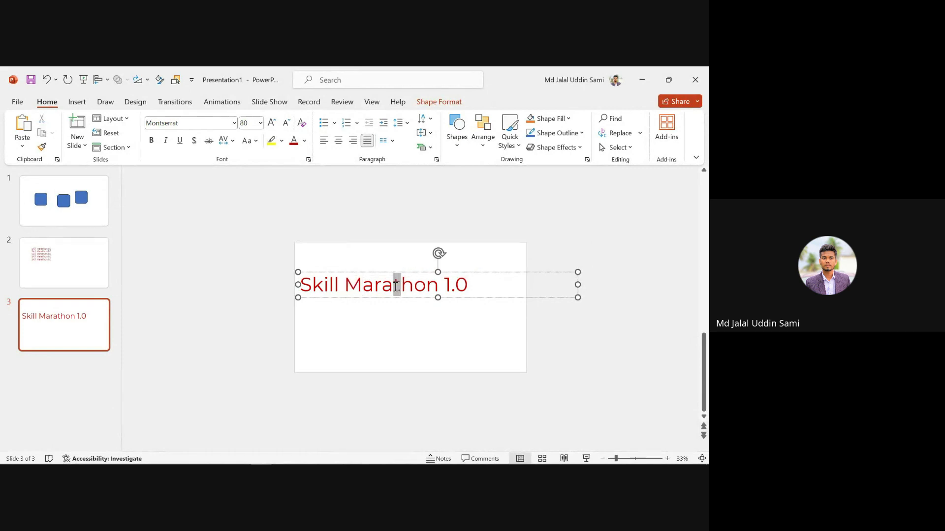
drag(401, 287, 394, 288)
text(T)
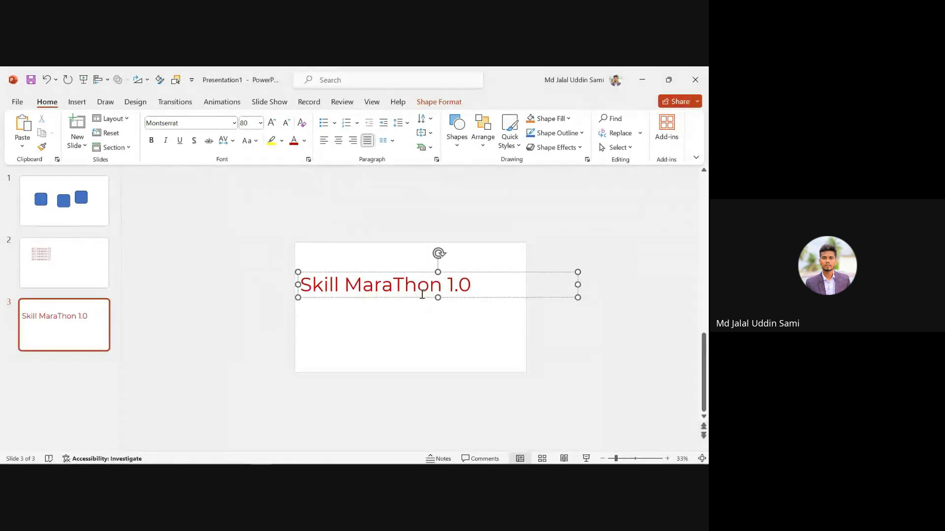
- Apply tOGGLE cASE to the whole title, then undo back to 'Skill Marathon 1.0'
triple_click(370, 293)
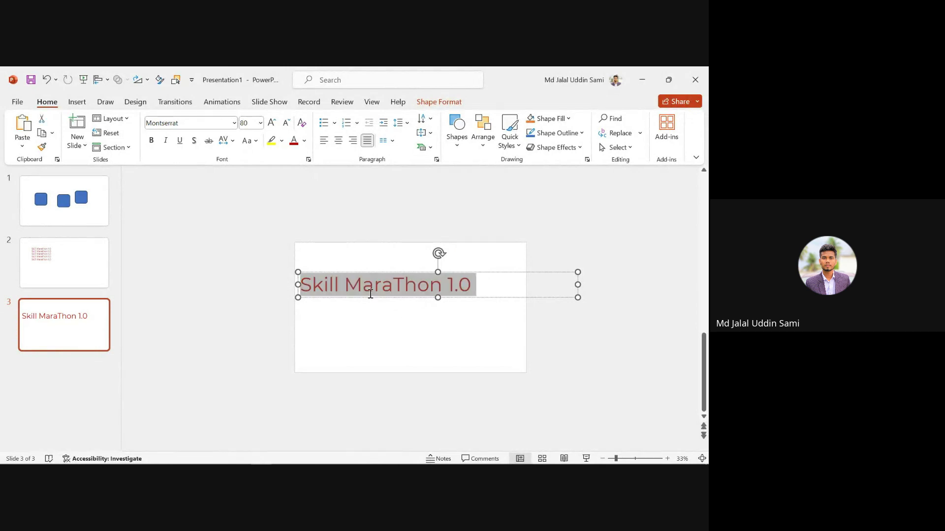
click(256, 146)
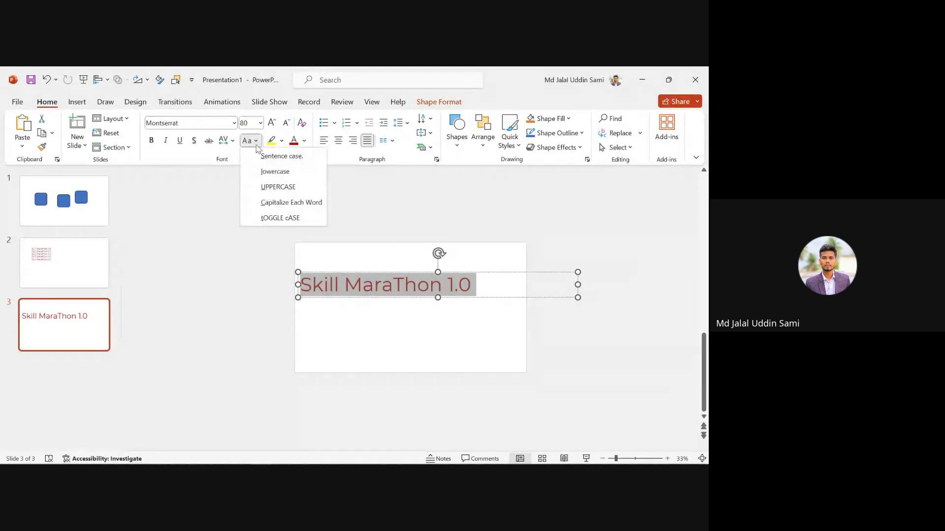
click(283, 226)
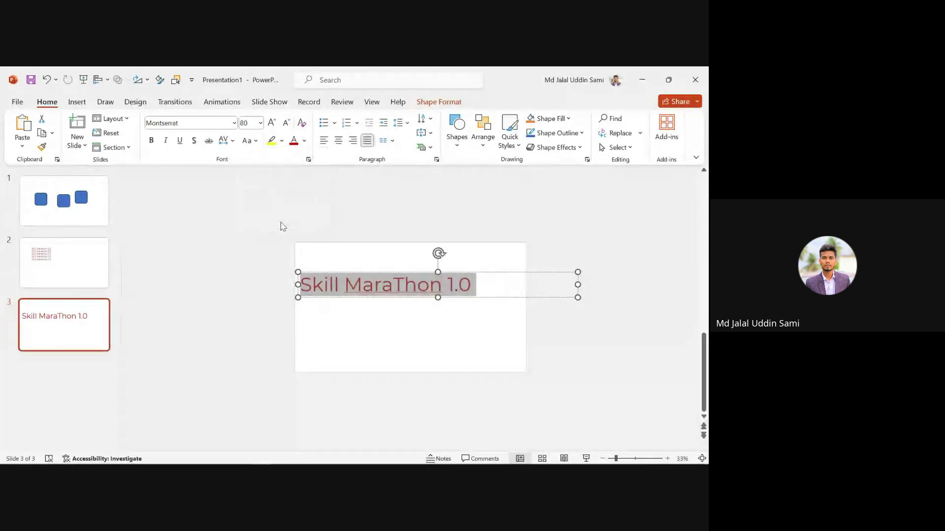
click(424, 285)
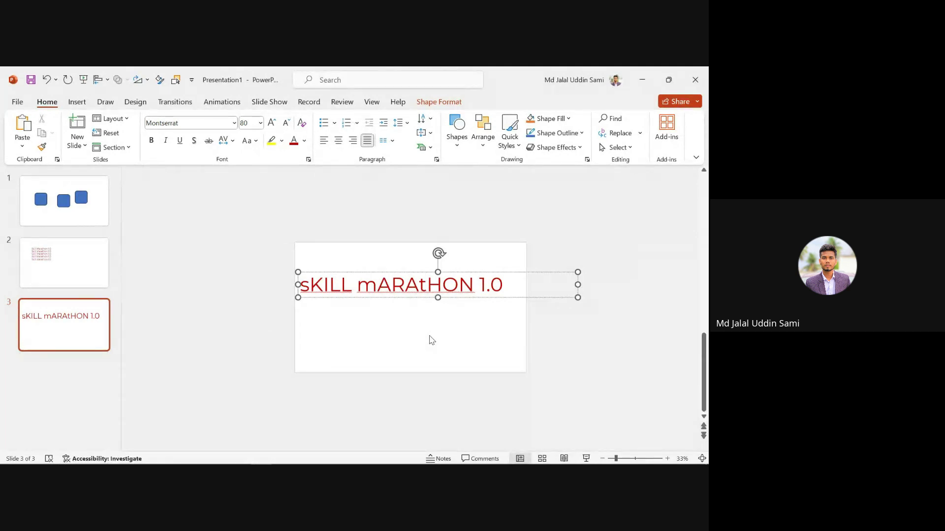
key(ctrl+z)
key(ctrl+z)
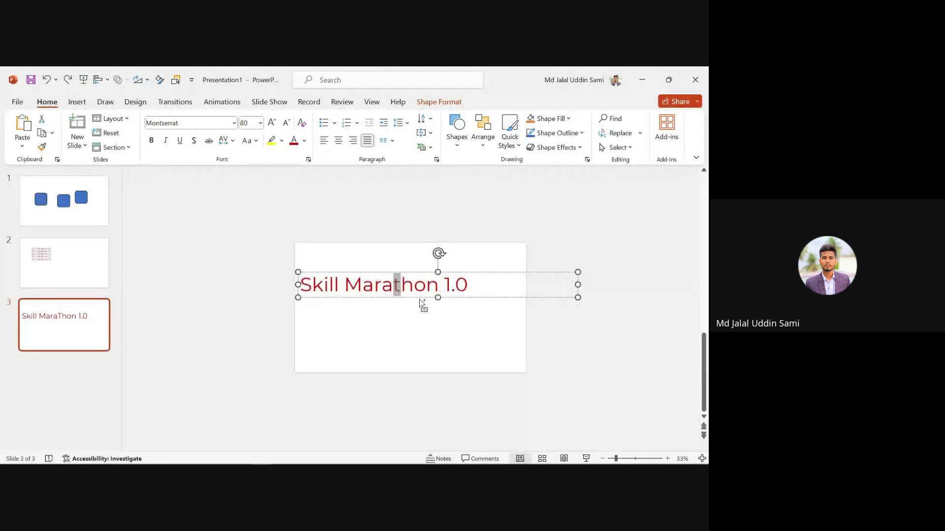
- Move the 'Skill Marathon 1.0' title lower, aligned to the slide's left edge
click(383, 253)
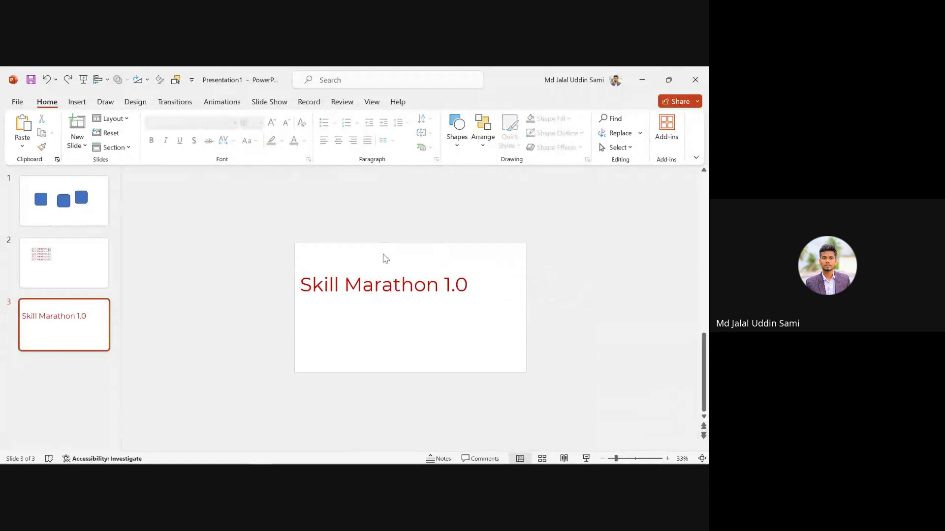
click(376, 290)
key(ctrl+a)
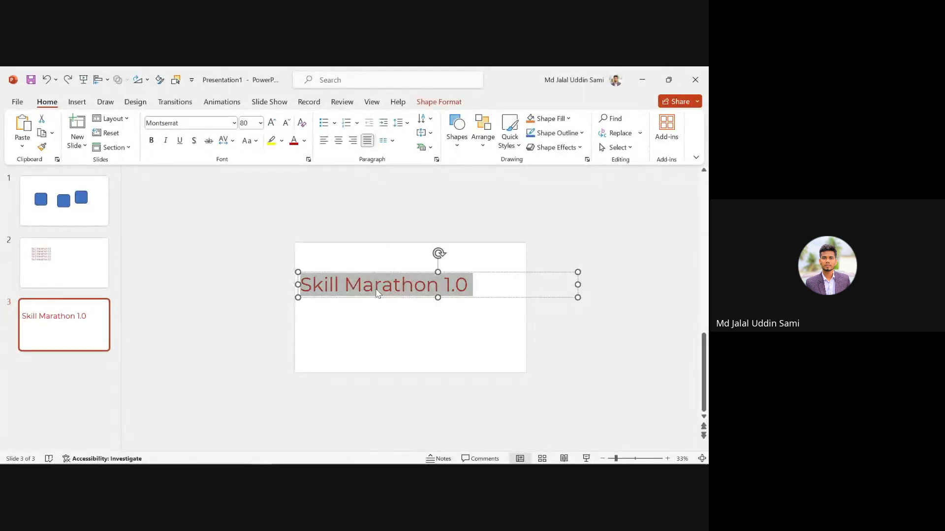
drag(382, 299, 609, 261)
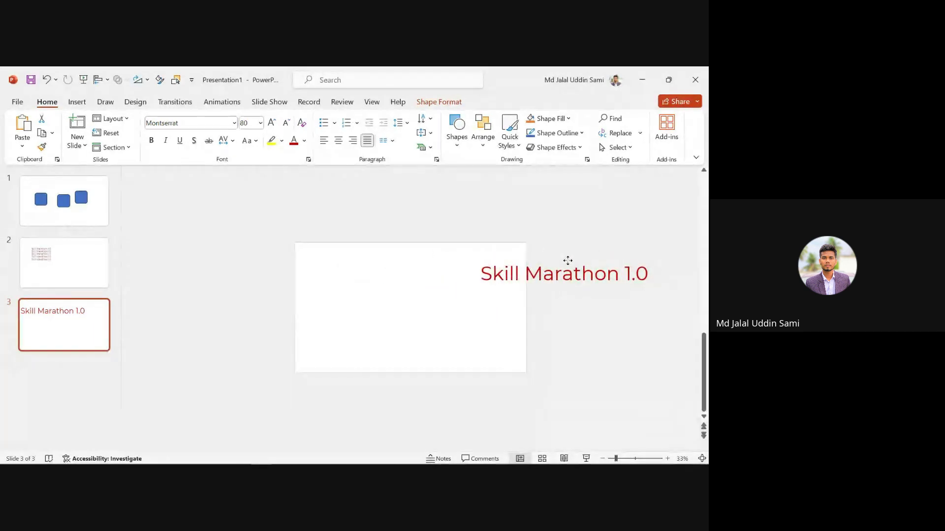
key(Left)
drag(567, 260, 402, 302)
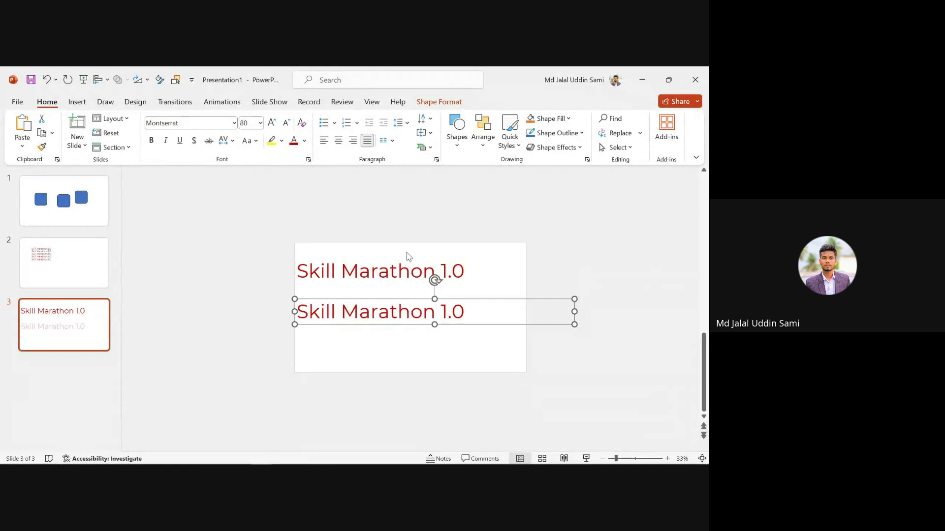
- Duplicate the title into copies and space the middle copy evenly between the others
click(406, 239)
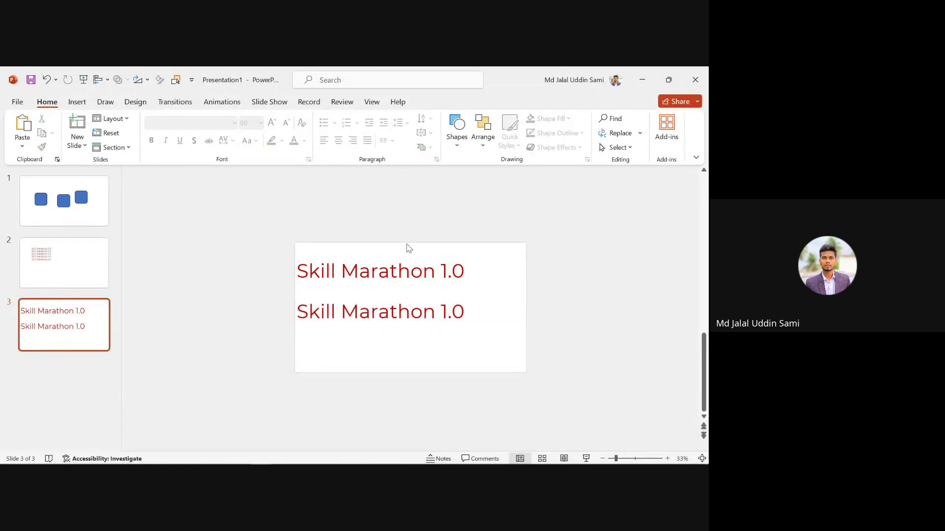
click(413, 277)
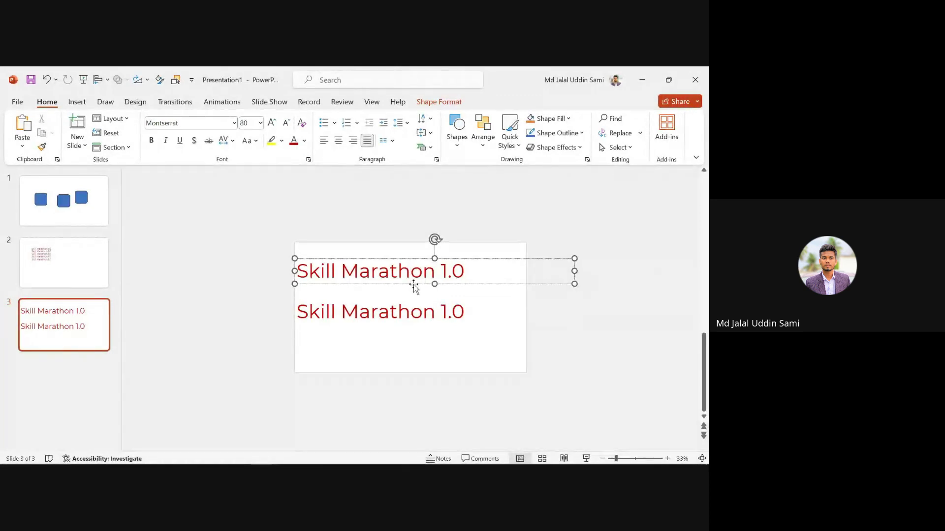
mouse_move(414, 283)
mouse_down()
mouse_move(416, 260)
mouse_move(422, 305)
mouse_move(421, 292)
mouse_up()
click(421, 271)
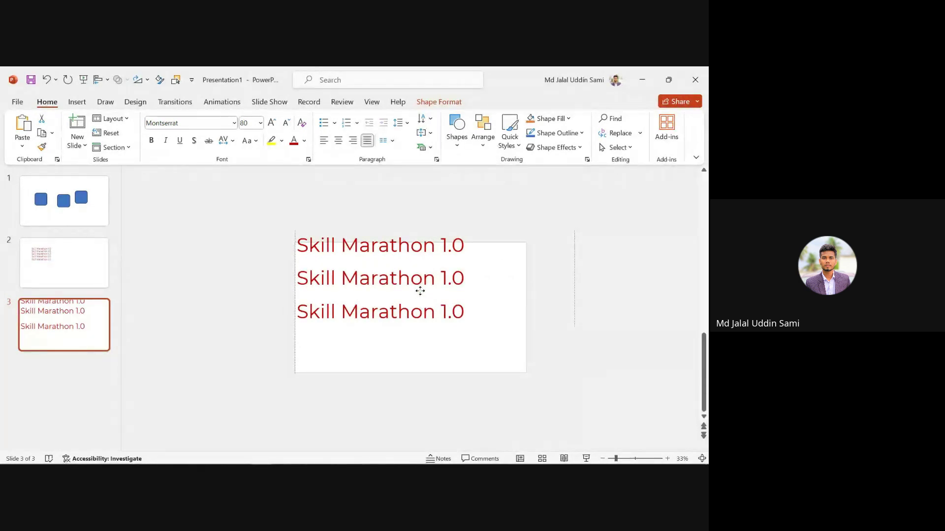
drag(420, 290, 420, 291)
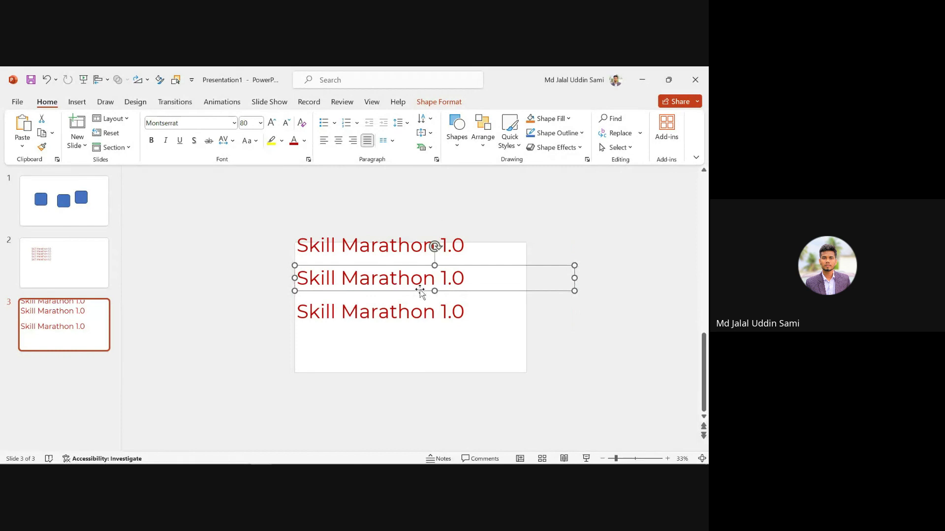
- Replace the middle line's text with 'Thank You' and centre it
click(357, 278)
triple_click(357, 279)
text(Th)
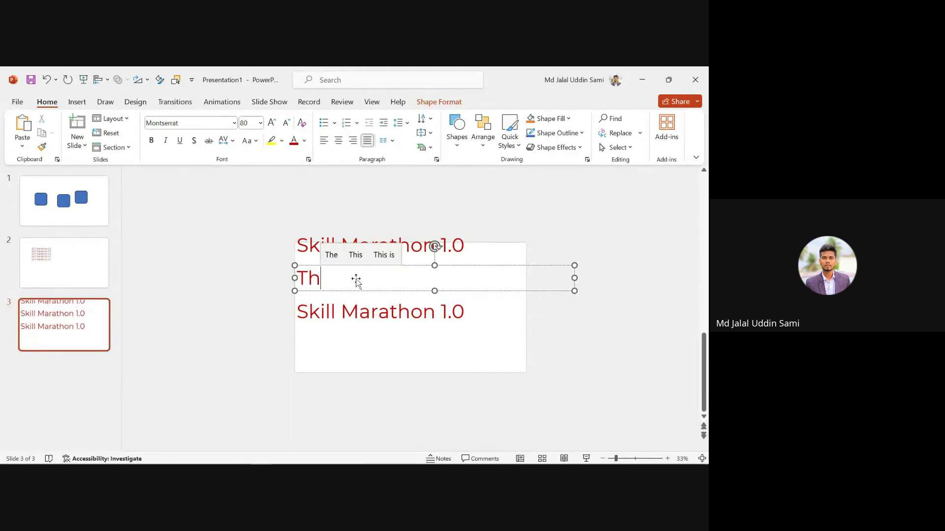
text(ank)
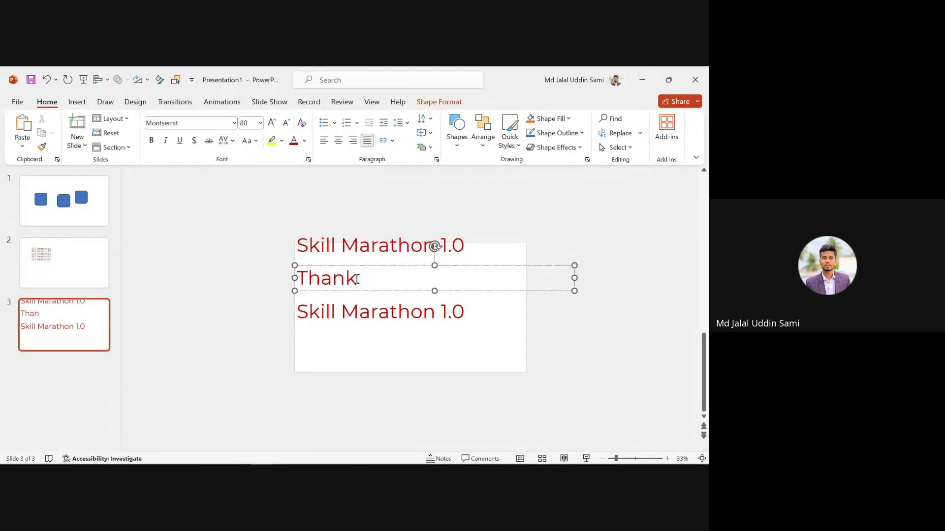
text( You)
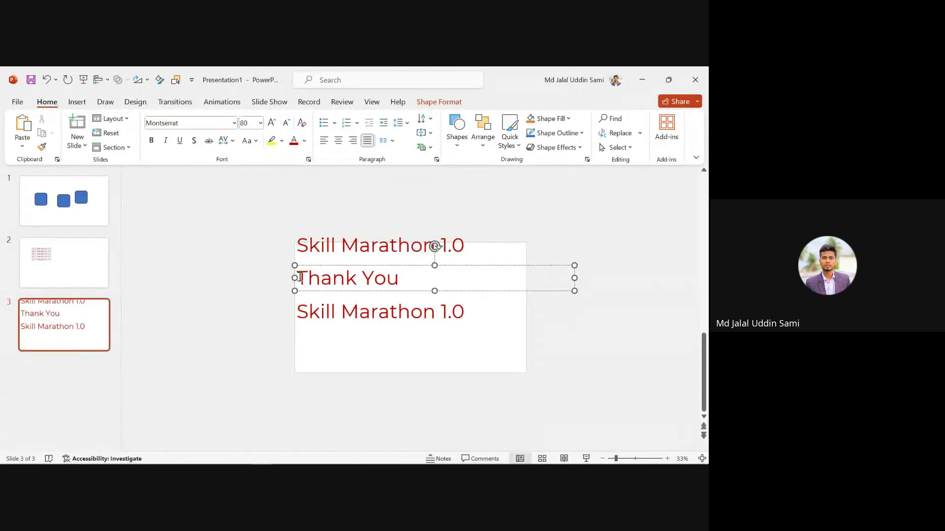
drag(300, 277, 486, 276)
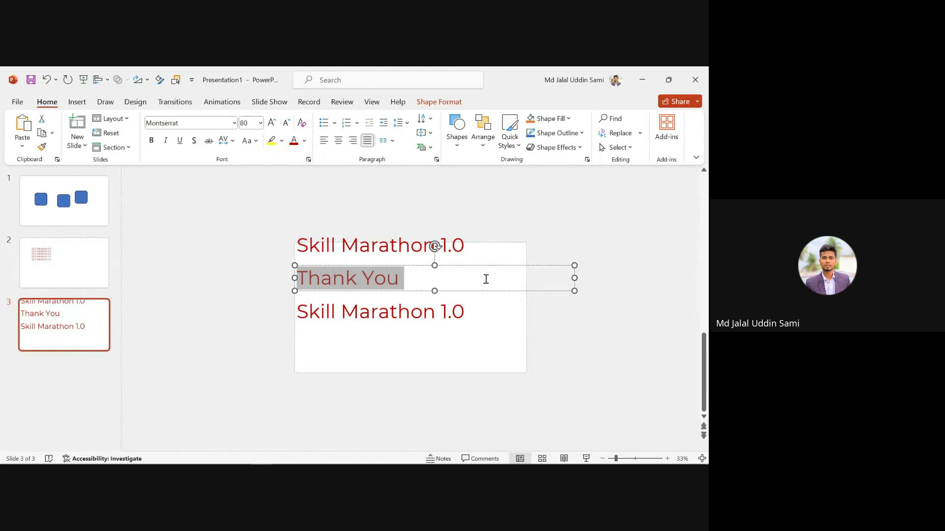
click(339, 140)
- Remove the 'Thank You' text from slide 3
click(497, 297)
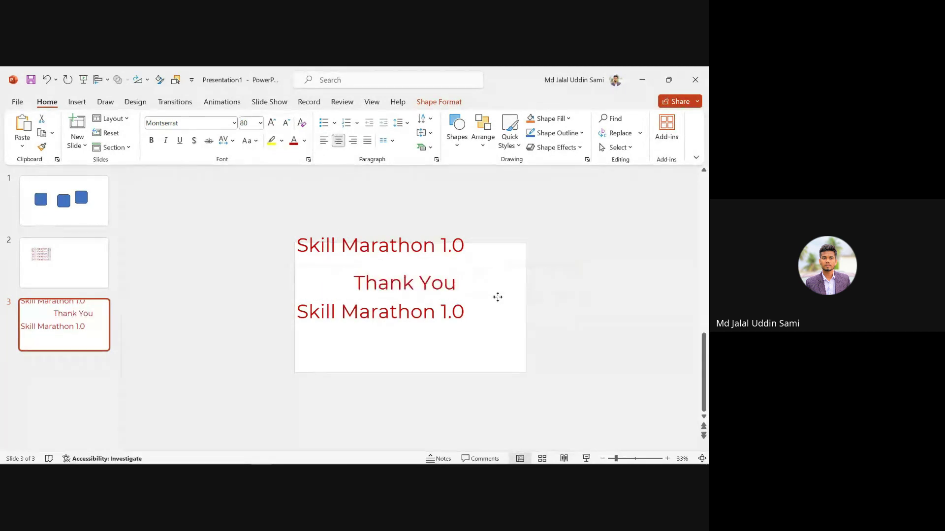
click(498, 297)
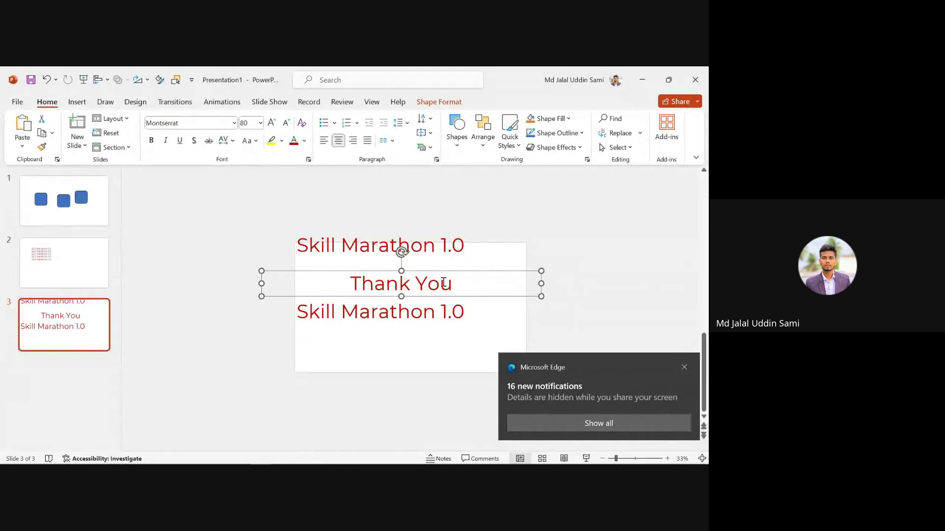
scroll(444, 283, up, 4)
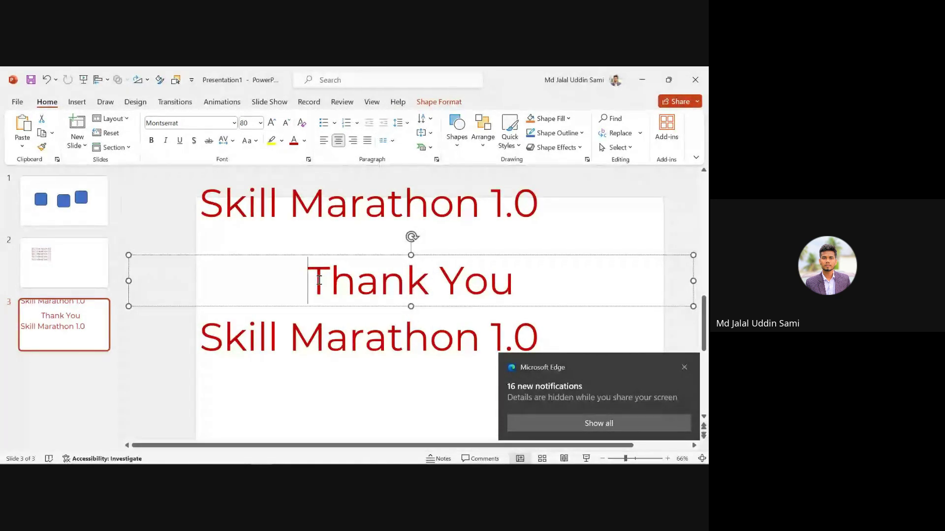
drag(309, 283, 432, 312)
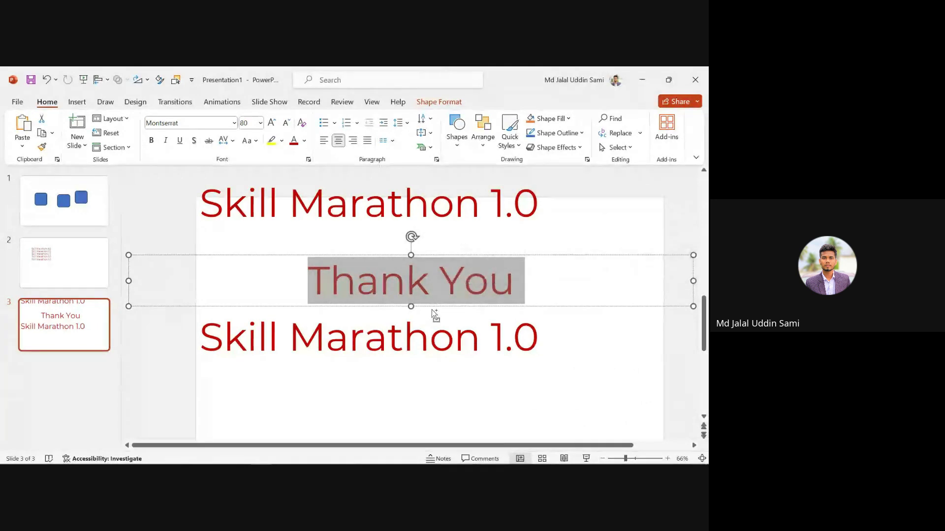
key(Delete)
right_click(84, 374)
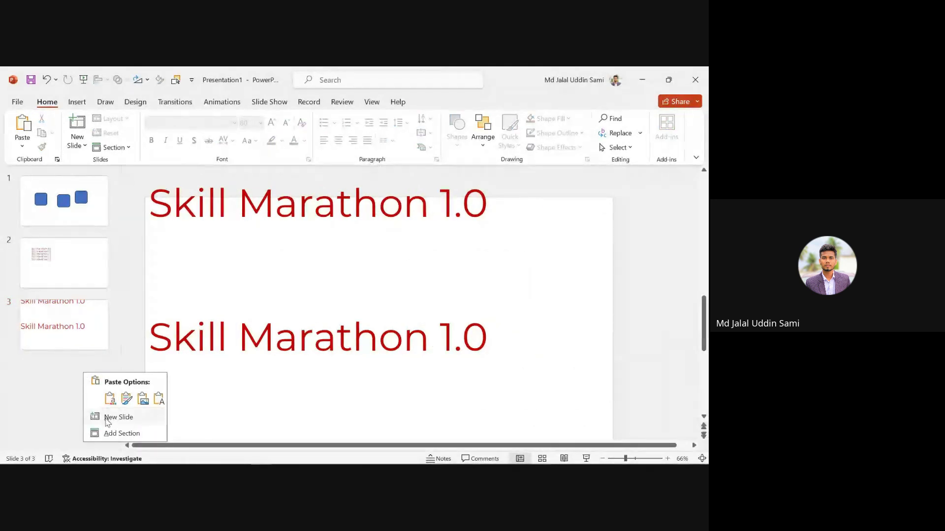
- Add a new slide 4, paste 'Thank You' onto it, and set it to 50 pt
click(101, 417)
click(302, 317)
key(ctrl+v)
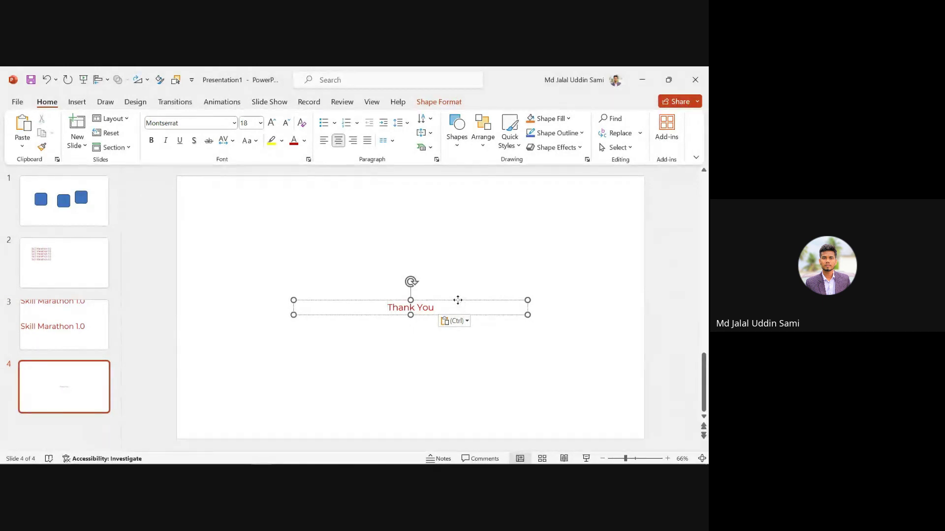
drag(458, 301, 456, 285)
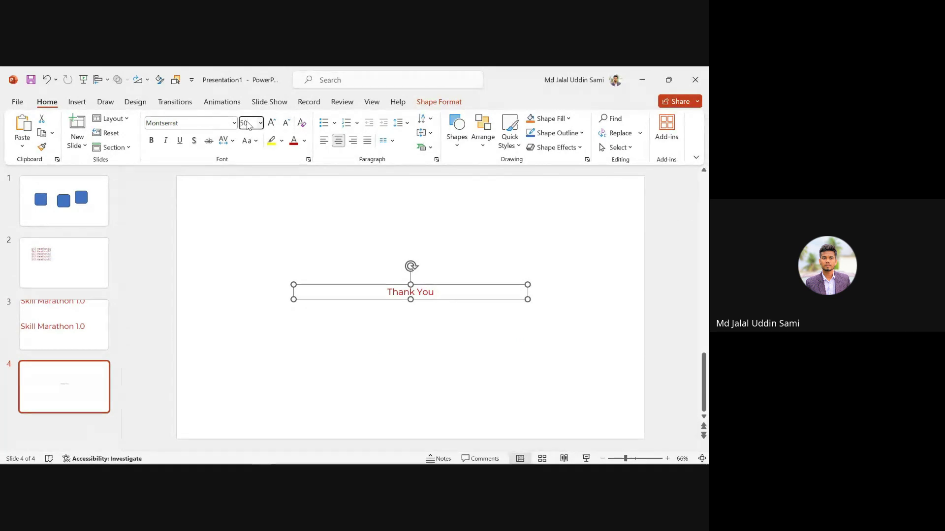
click(247, 126)
text(50)
key(Return)
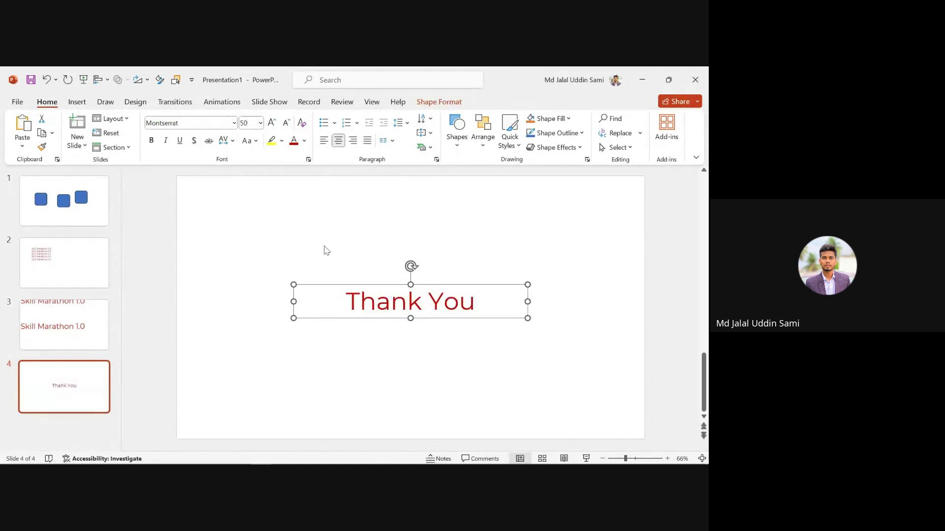
- Change the text to UPPERCASE and make THANK YOU bold
click(411, 220)
click(375, 301)
triple_click(375, 302)
click(250, 142)
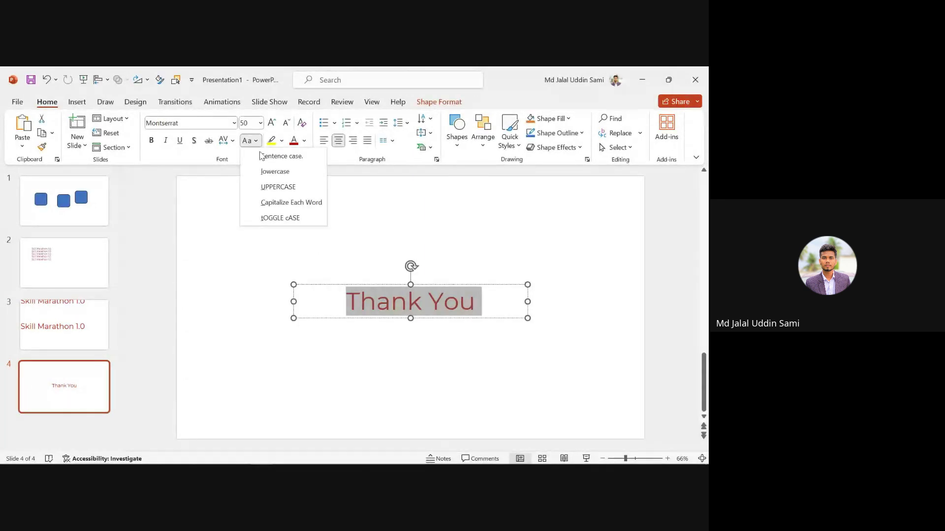
click(268, 187)
click(427, 239)
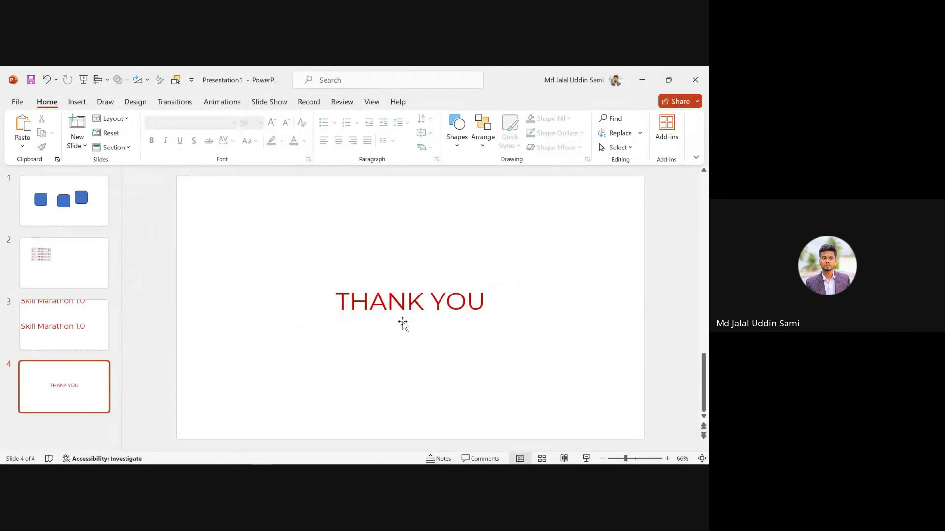
drag(343, 303, 485, 314)
key(ctrl+b)
click(489, 227)
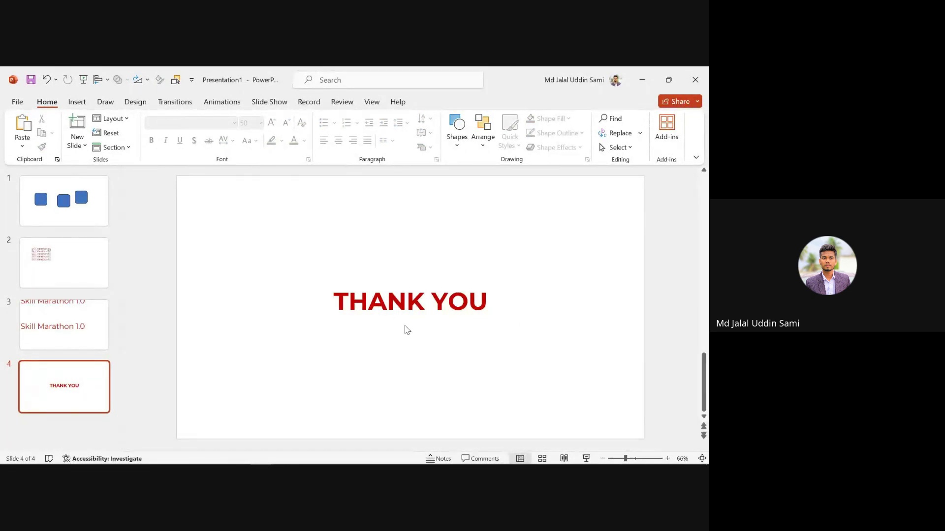
click(351, 306)
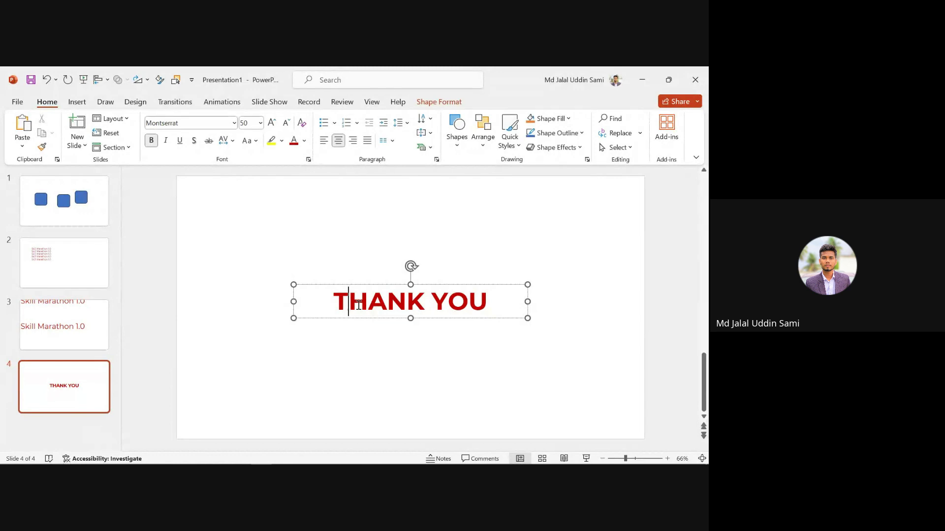
click(468, 301)
click(445, 306)
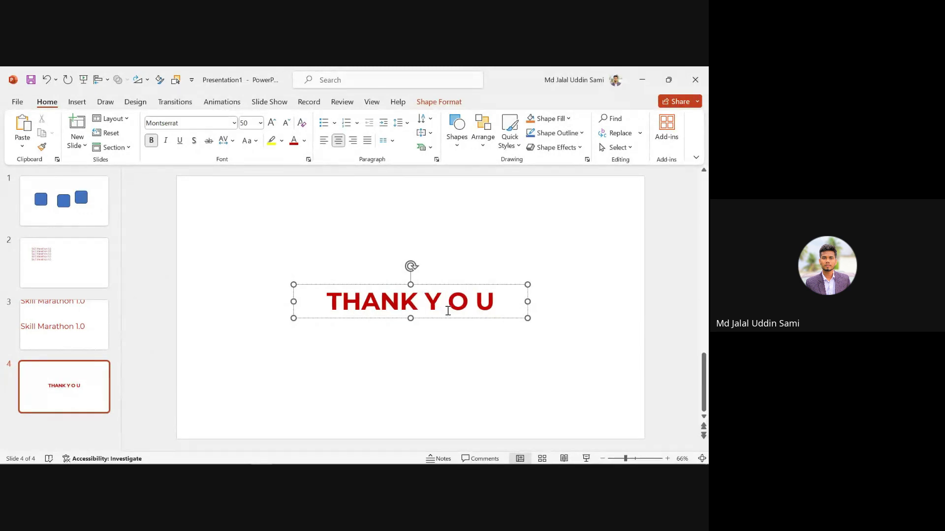
key(BackSpace)
key(Right)
key(Delete)
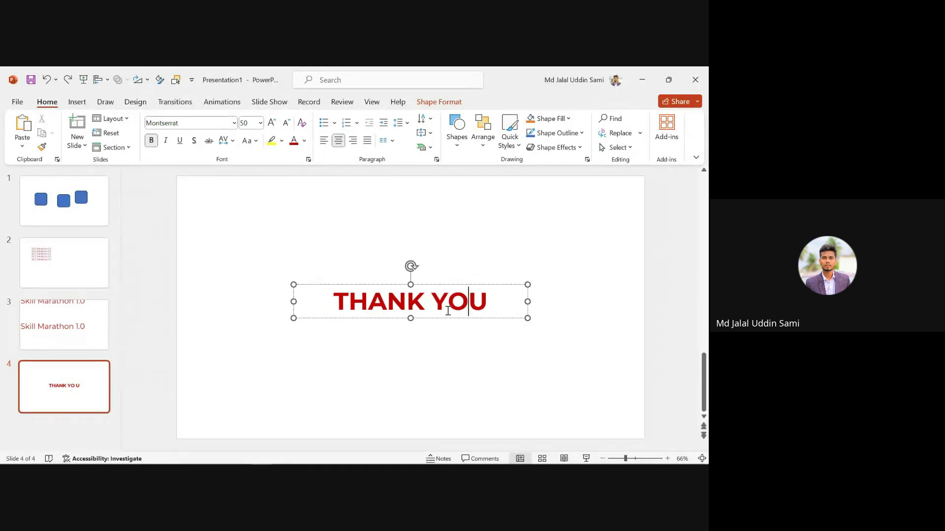
drag(334, 302, 485, 305)
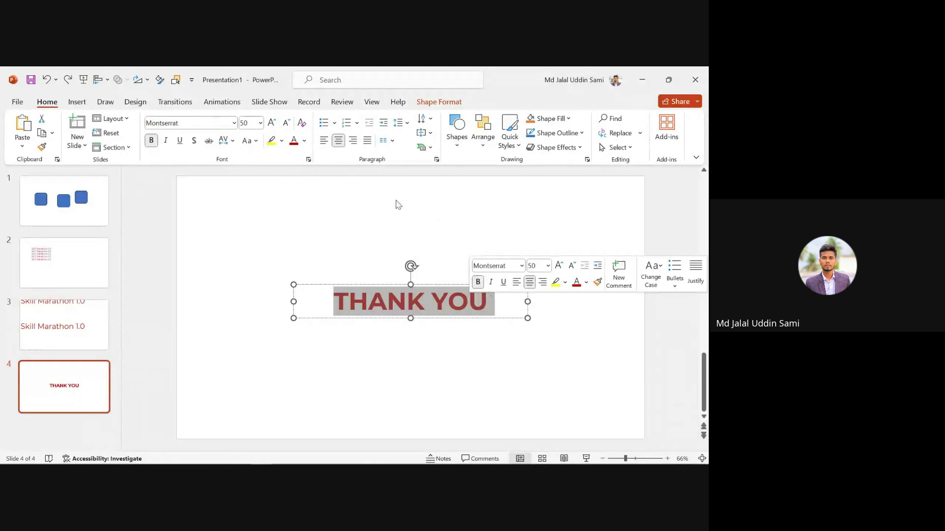
click(228, 143)
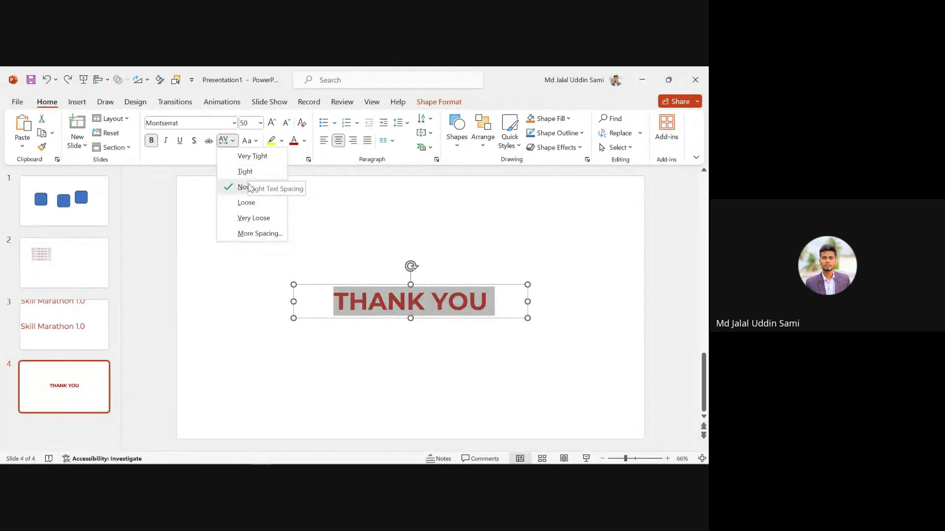
click(256, 234)
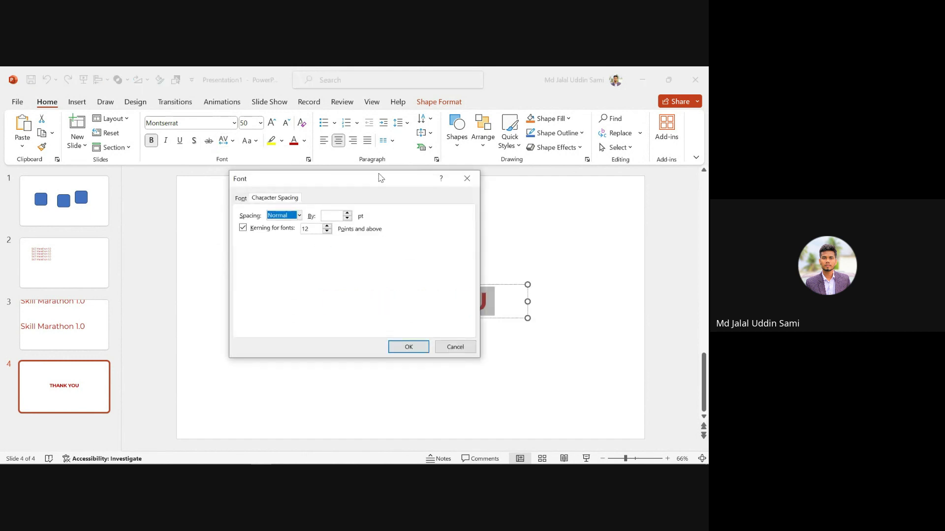
drag(381, 178, 550, 142)
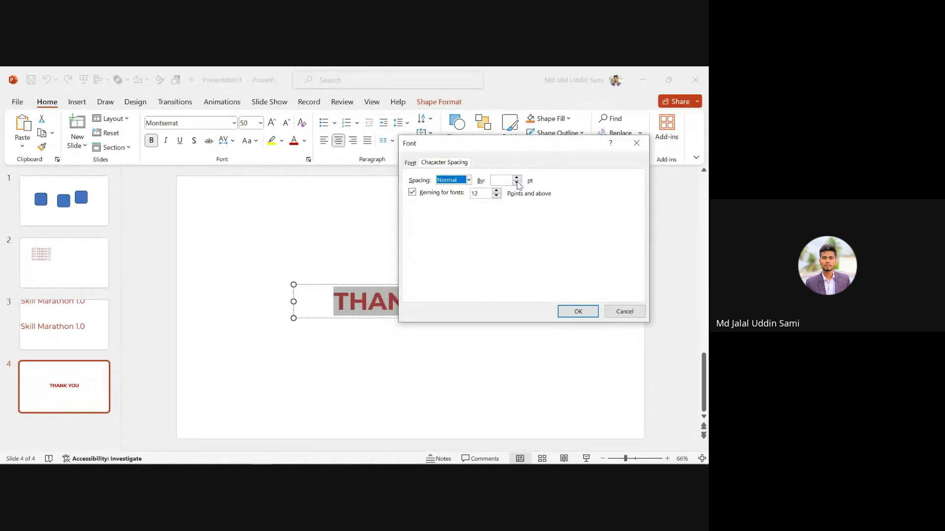
click(624, 312)
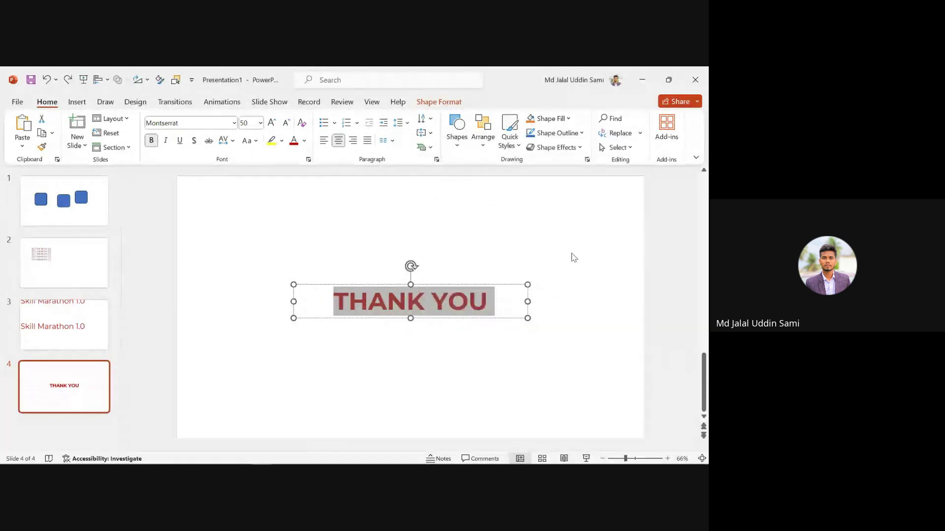
click(475, 328)
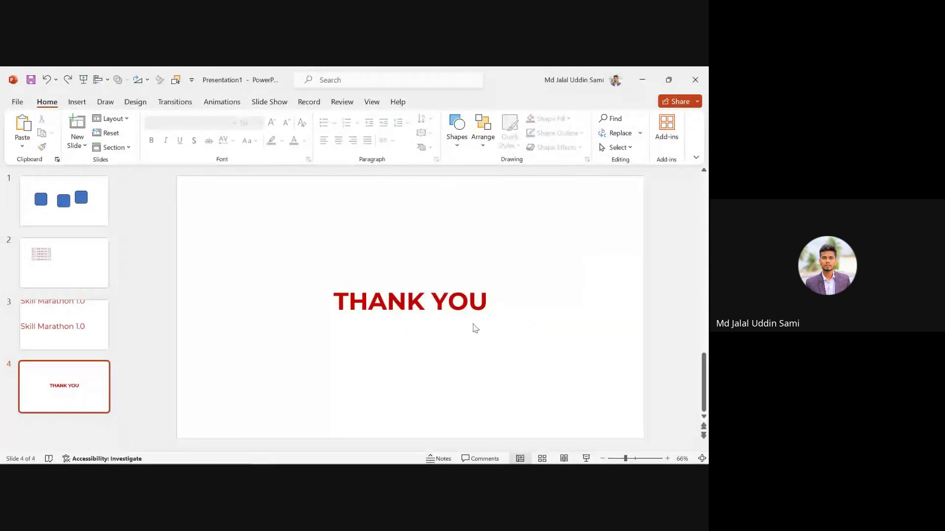
click(385, 311)
drag(335, 301, 576, 318)
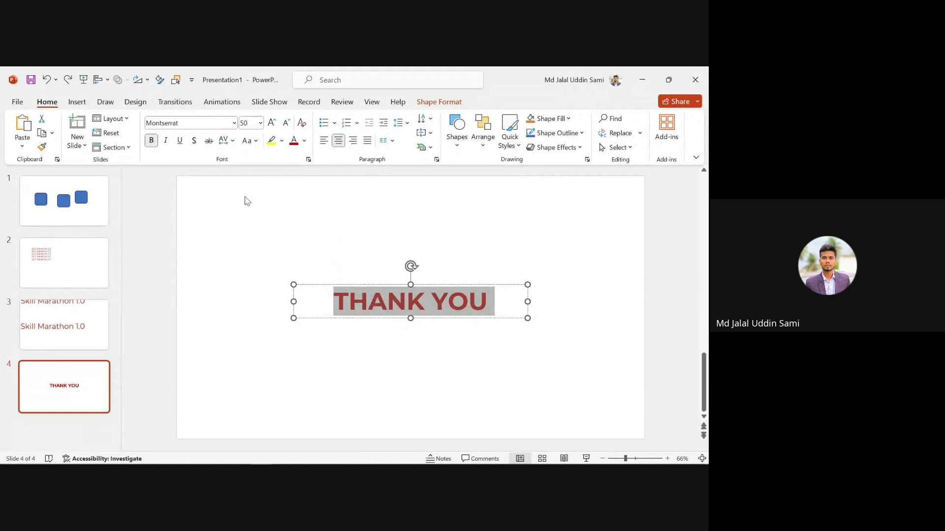
click(209, 141)
click(543, 215)
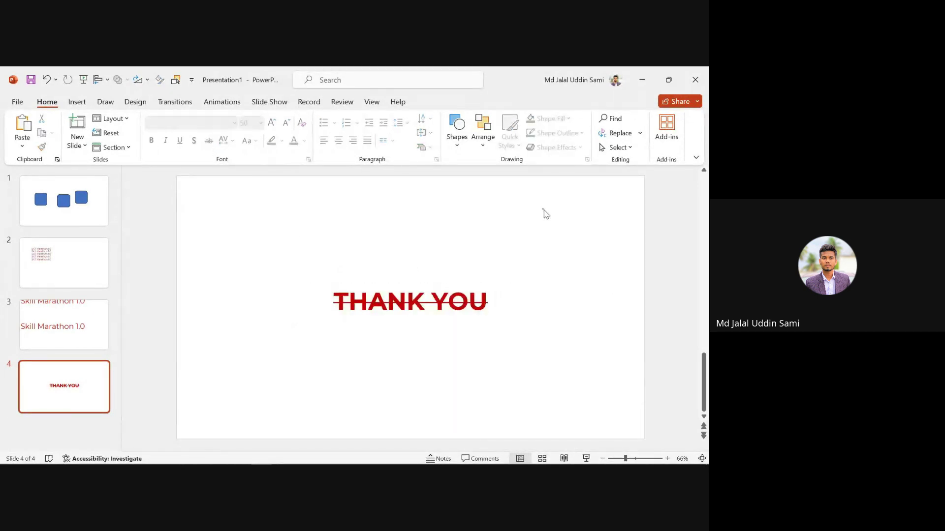
key(ctrl+z)
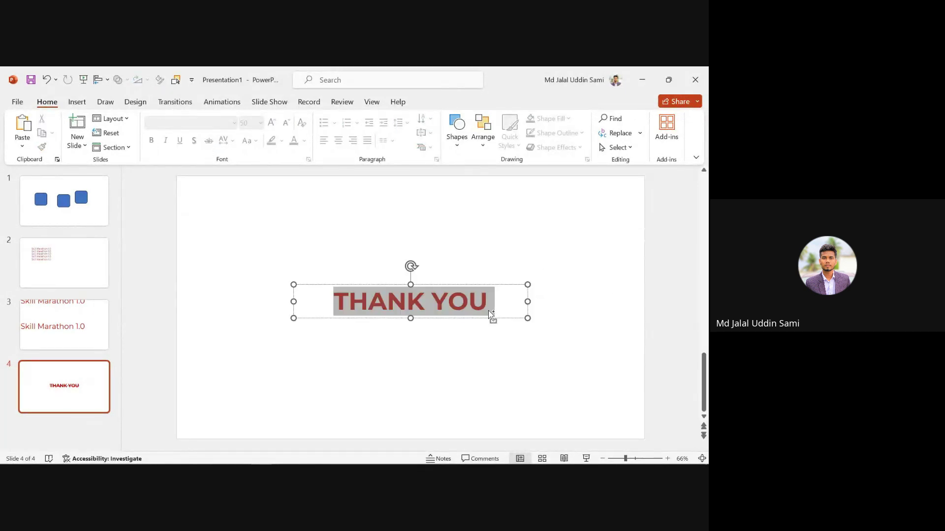
click(530, 219)
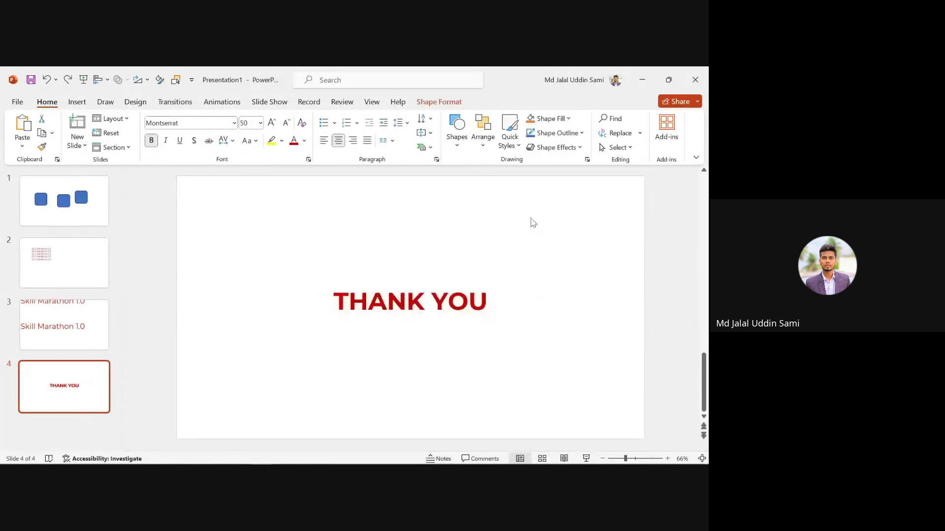
- Delete the blue-squares slide and nudge the Skill Marathon text box slightly up and right
click(81, 211)
key(Delete)
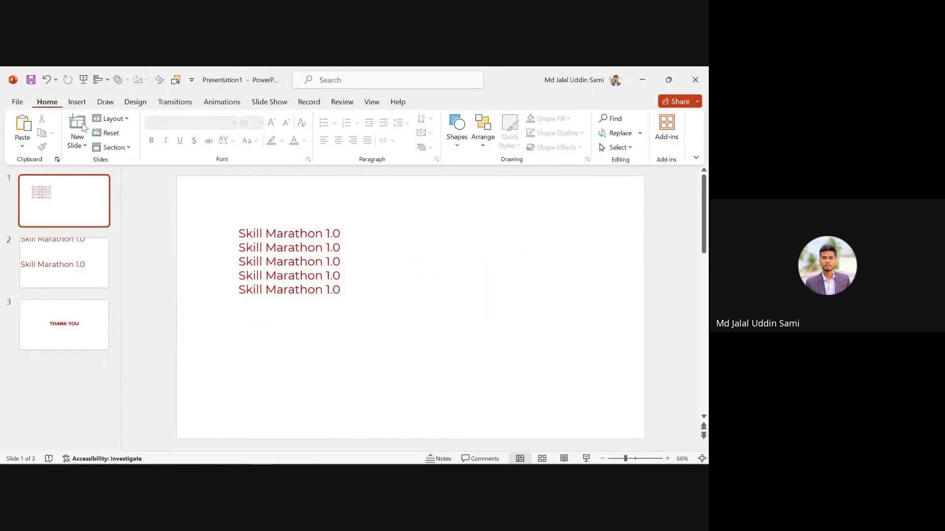
click(331, 240)
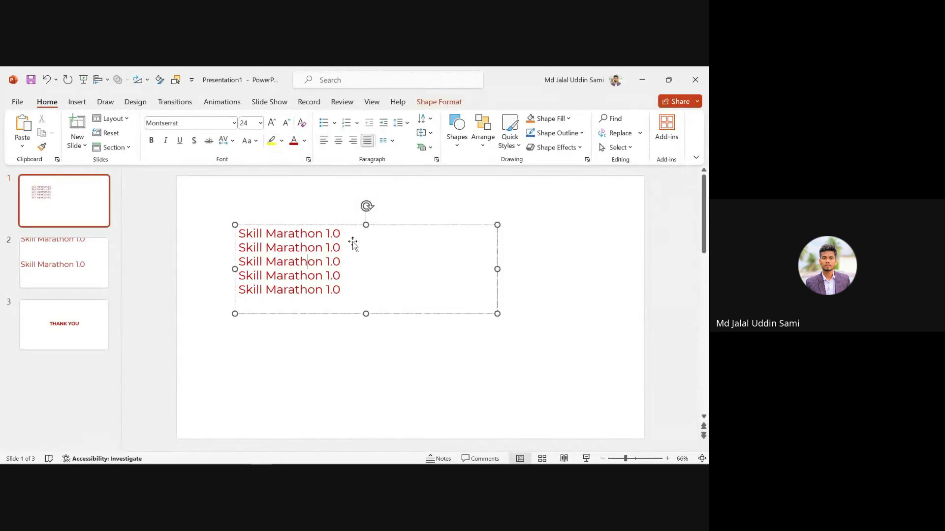
drag(316, 225, 323, 227)
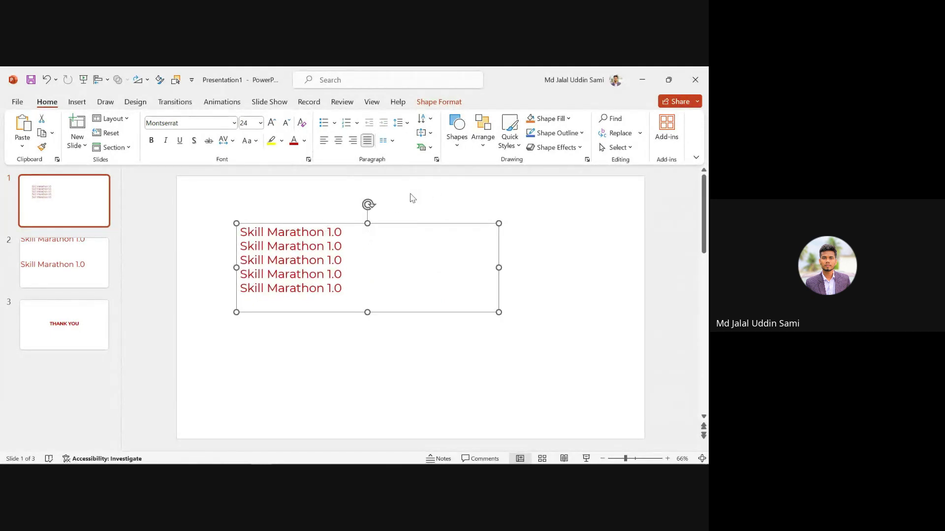
click(426, 148)
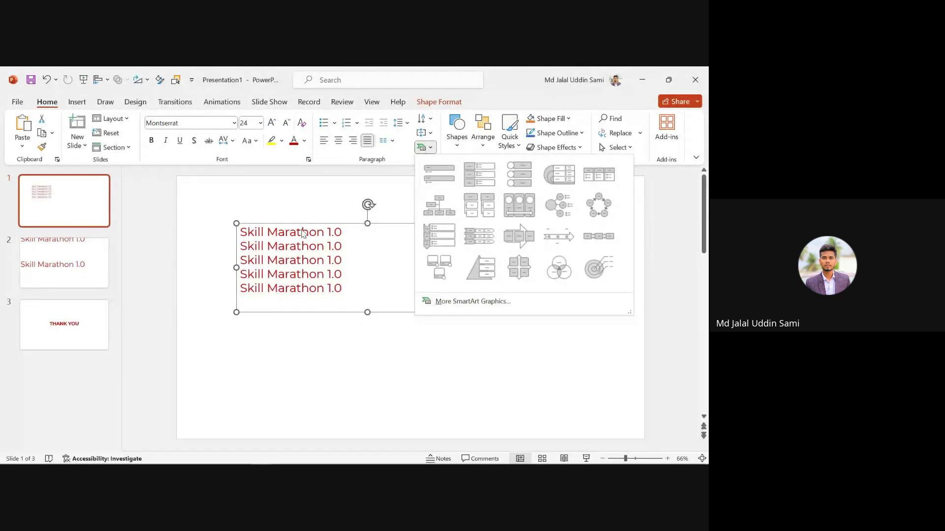
key(Escape)
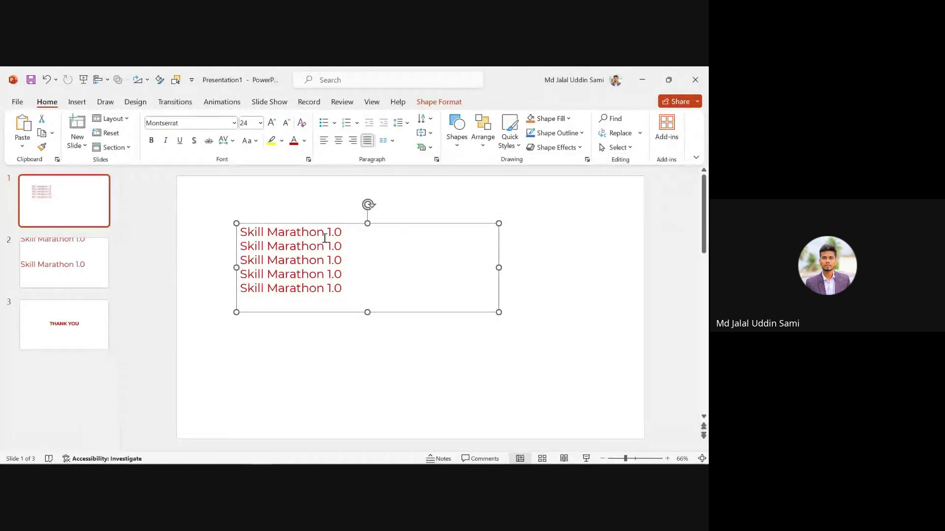
- Shift the Skill Marathon text box down-right and draw a blue rectangle above it
click(243, 230)
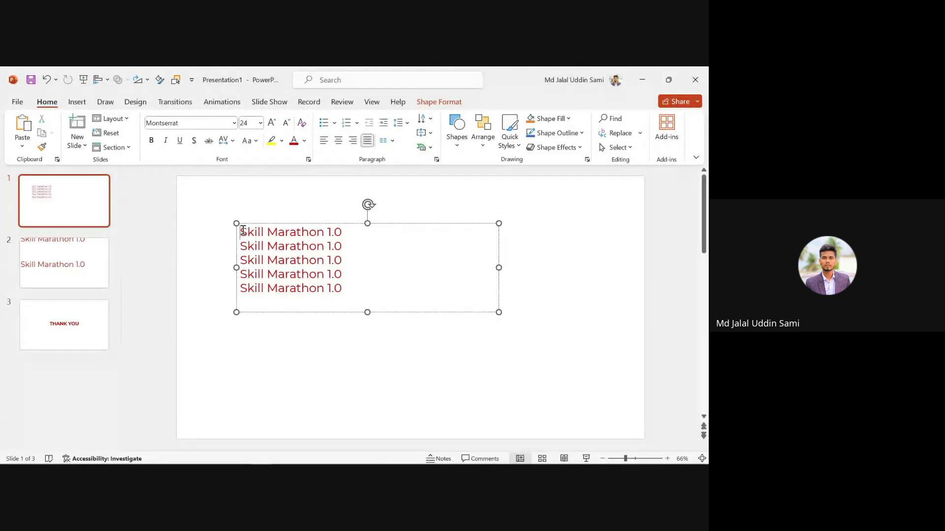
click(264, 215)
click(296, 229)
drag(297, 226, 375, 285)
click(77, 101)
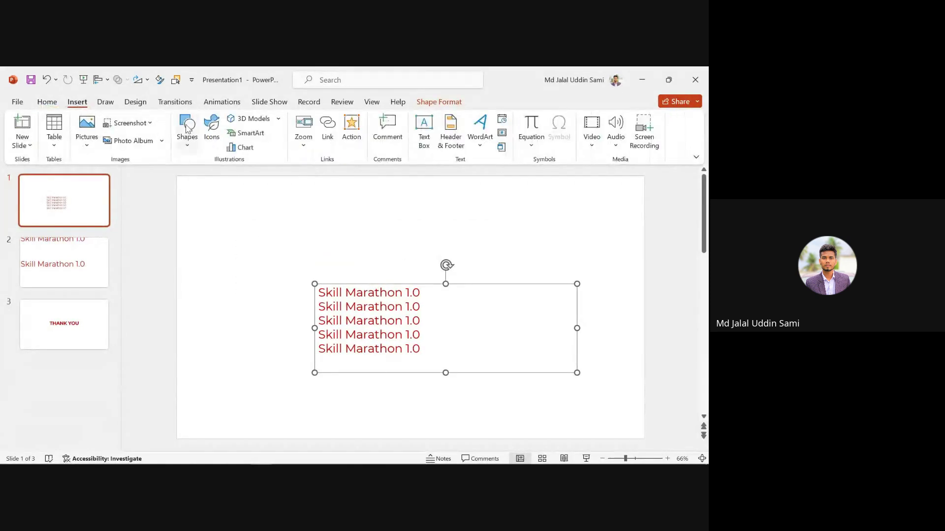
click(187, 132)
click(215, 175)
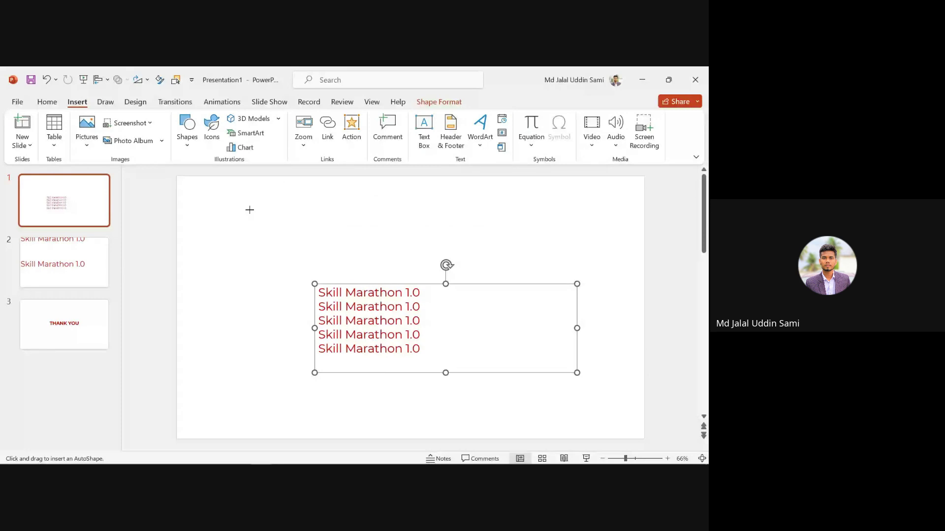
drag(336, 212, 468, 239)
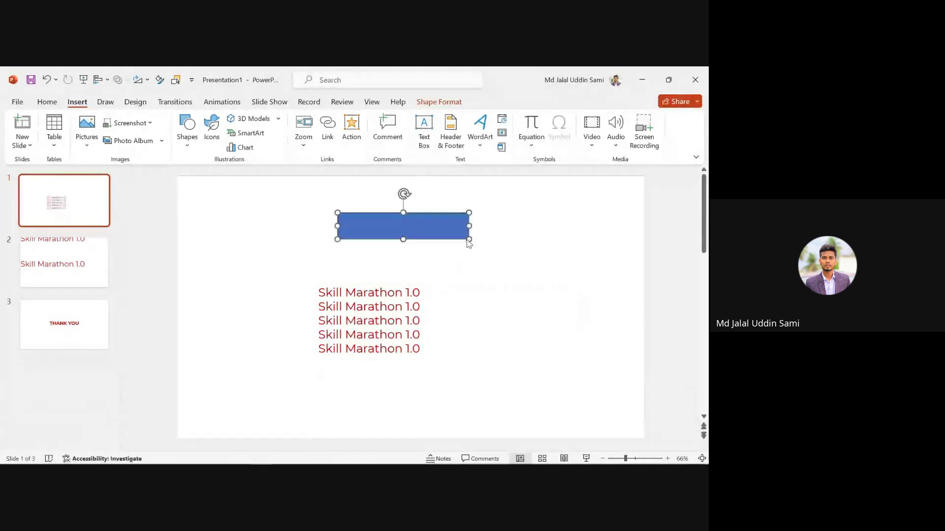
- Move the text box left, position the rectangle near it, and delete an extra copy
scroll(400, 227, down, 2)
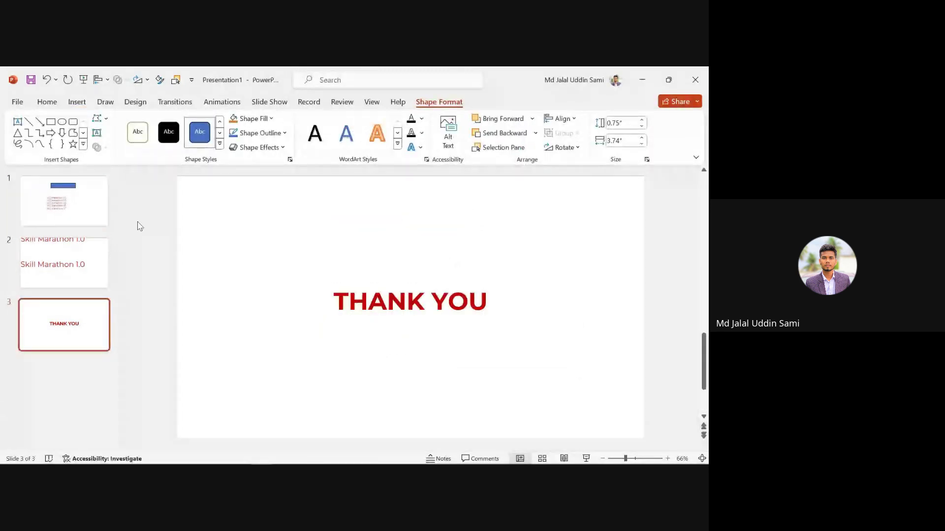
scroll(376, 246, up, 2)
ctrl+scroll(376, 247, down, 3)
click(416, 341)
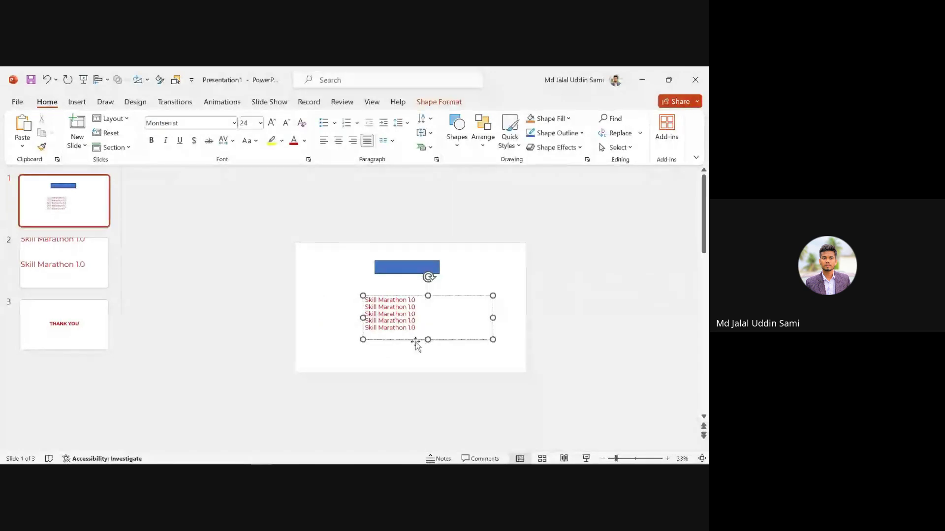
drag(416, 340, 376, 341)
drag(409, 271, 522, 301)
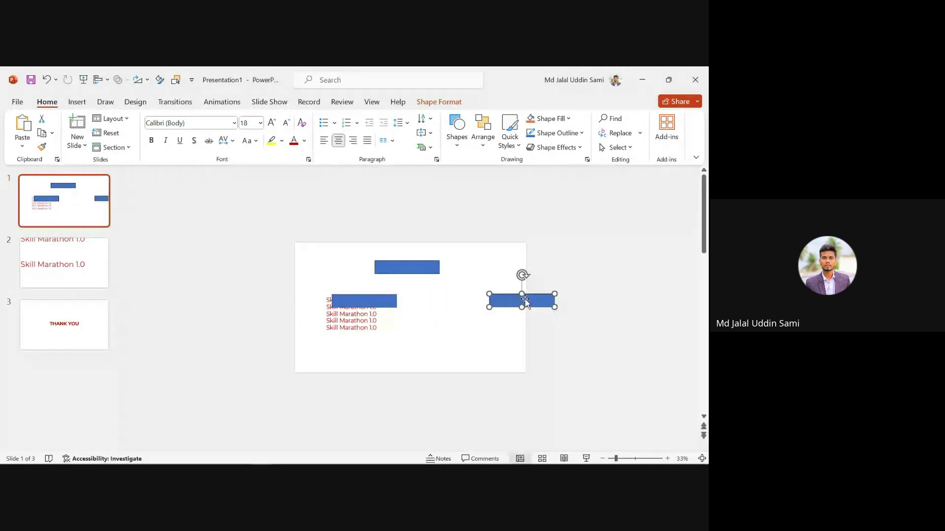
key(Delete)
- Resize and place rectangle copies into the middle row and bottom pair
click(384, 307)
drag(397, 307, 377, 303)
drag(421, 300, 492, 345)
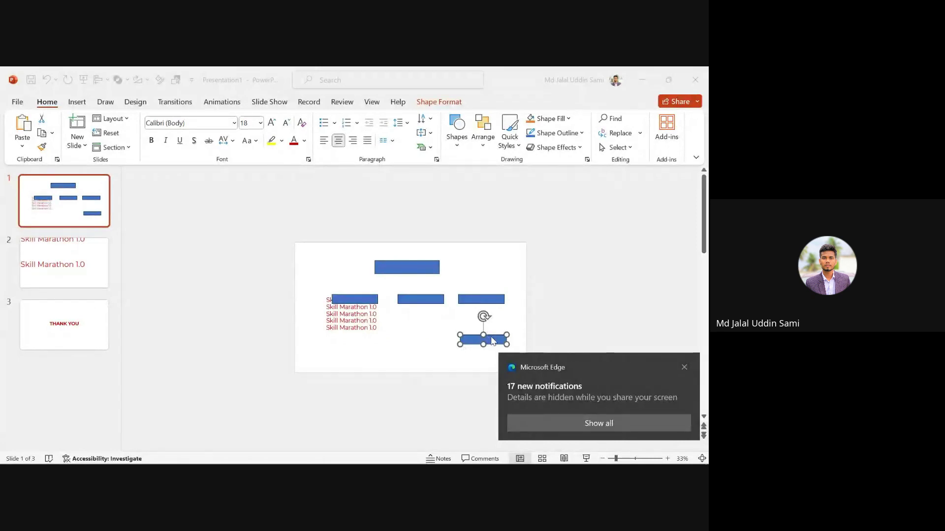
click(684, 367)
drag(498, 340, 428, 341)
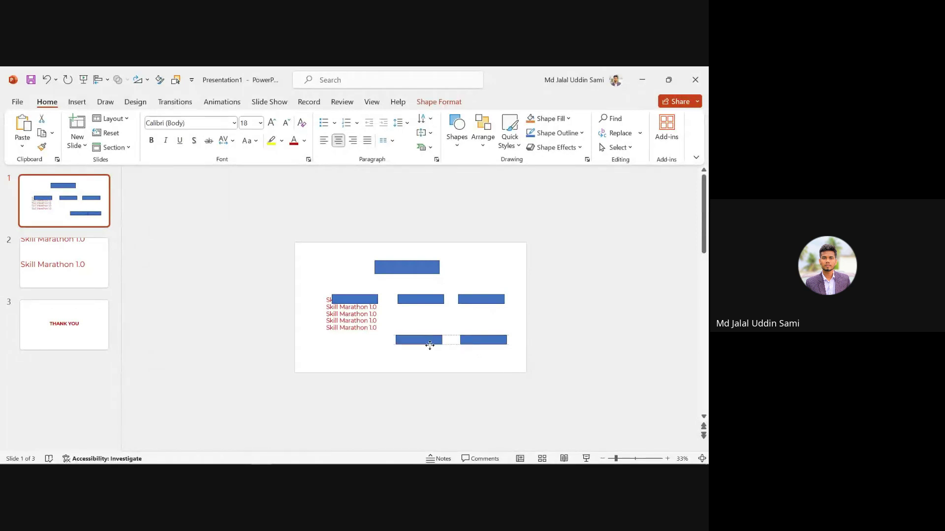
click(467, 324)
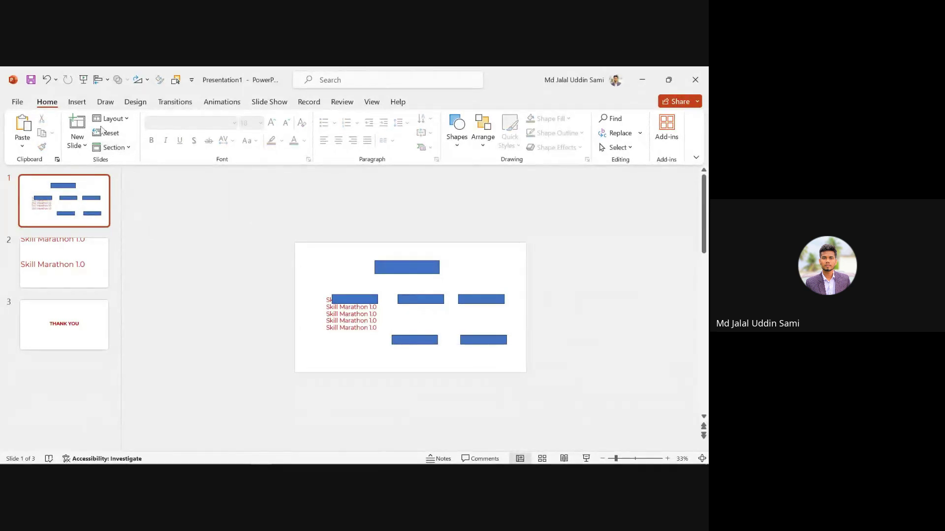
click(404, 264)
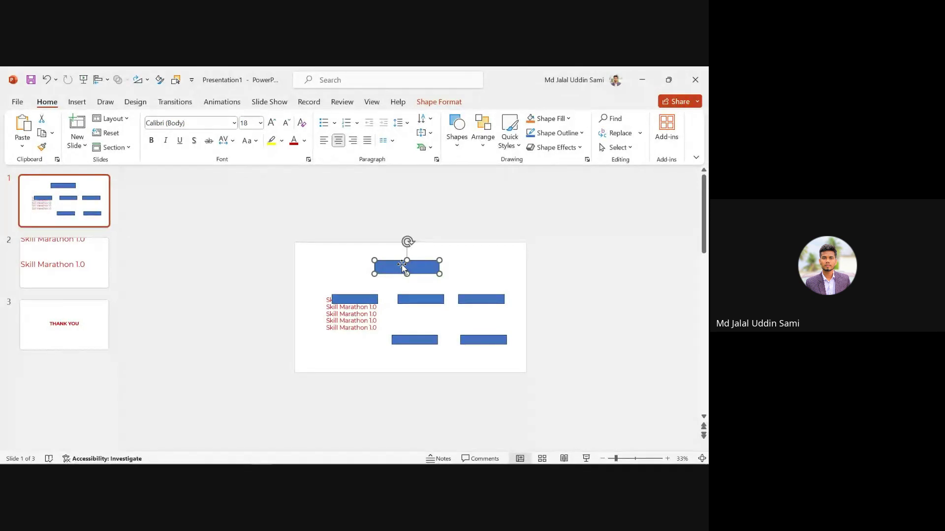
- Delete all six blue rectangles from slide 1
key(Delete)
click(421, 299)
key(Delete)
click(480, 300)
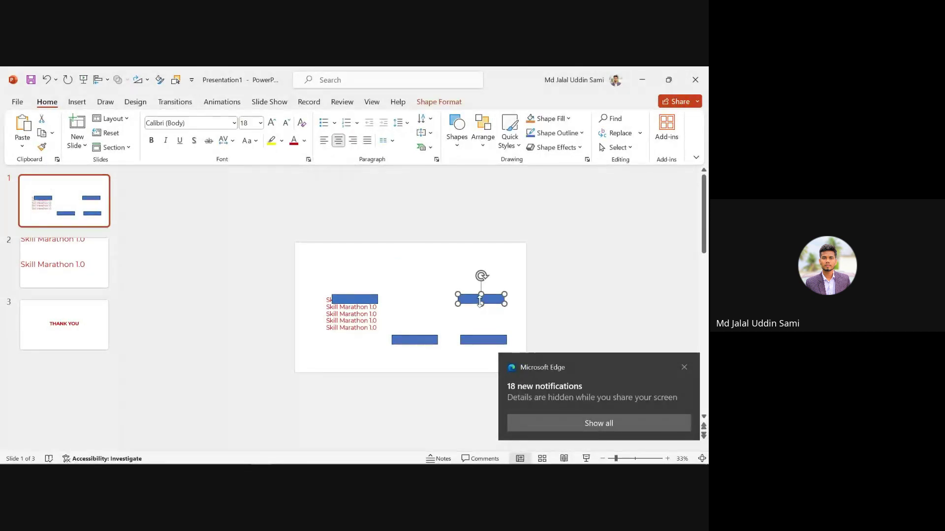
drag(480, 301, 354, 301)
key(Delete)
click(481, 340)
key(Delete)
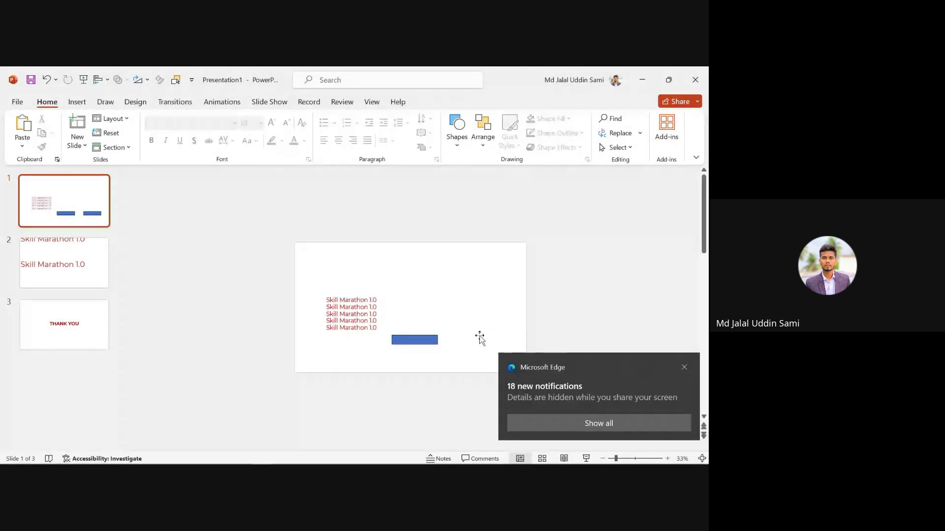
click(433, 343)
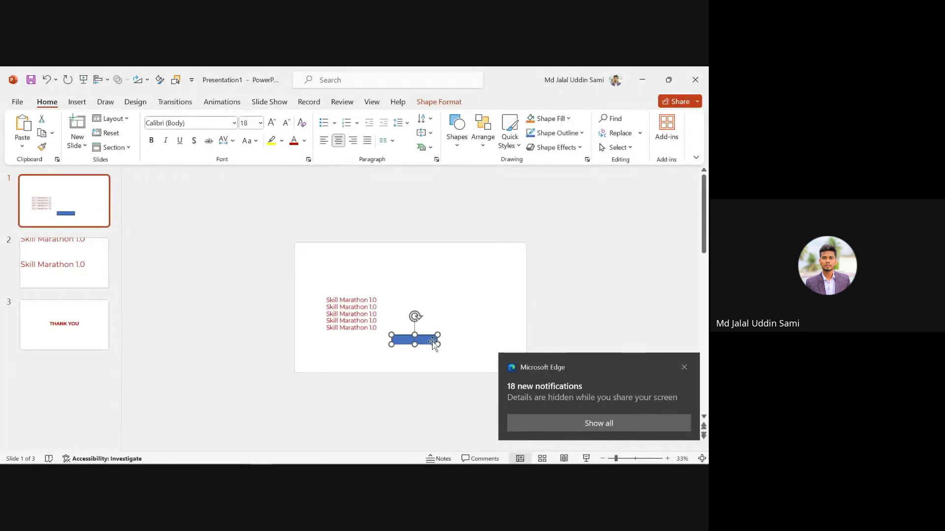
key(Delete)
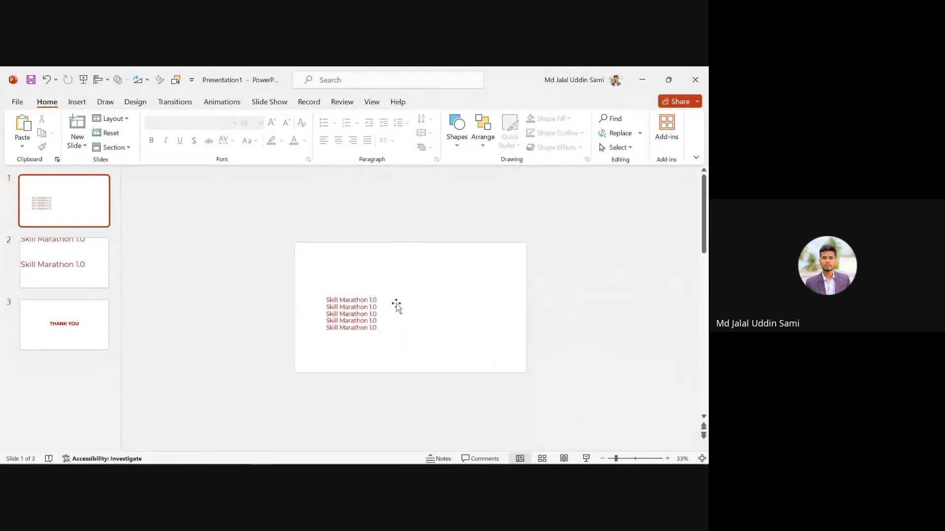
- Select all five Skill Marathon lines and open the Convert to SmartArt layouts
click(360, 306)
key(ctrl+a)
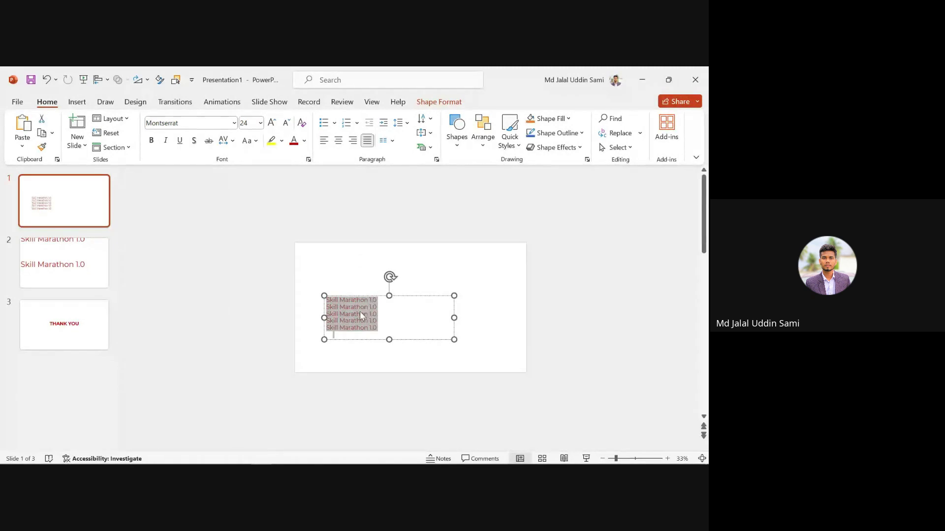
ctrl+scroll(431, 209, up, 2)
click(422, 147)
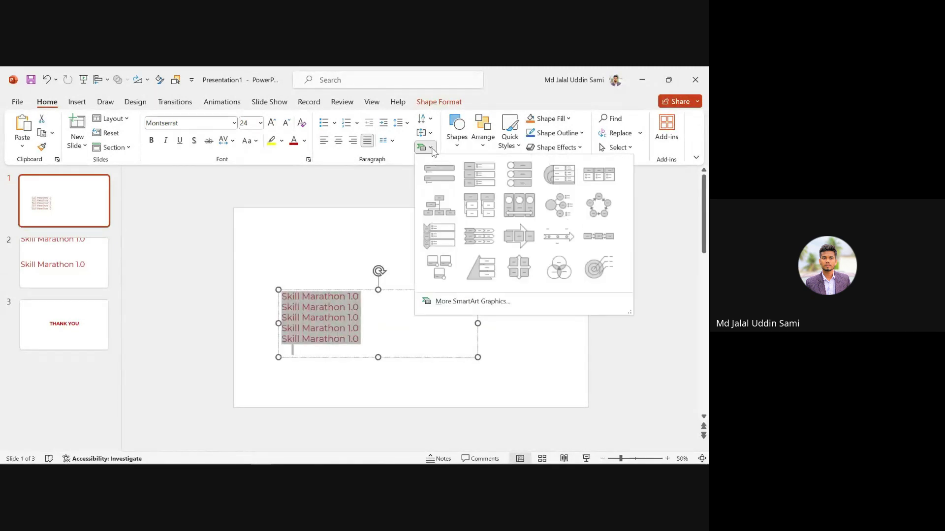
- Move the text box up and left, then reselect all its text
click(364, 289)
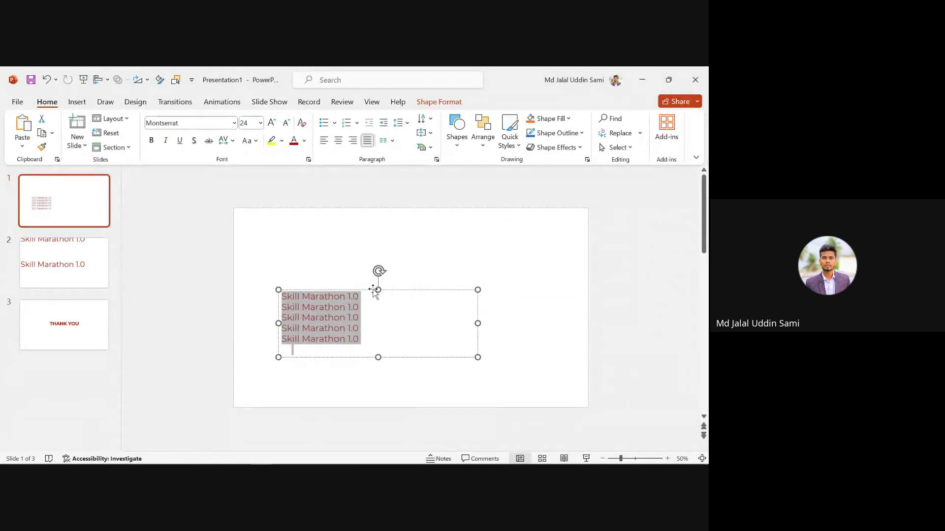
drag(376, 289, 358, 253)
scroll(365, 261, down, 2)
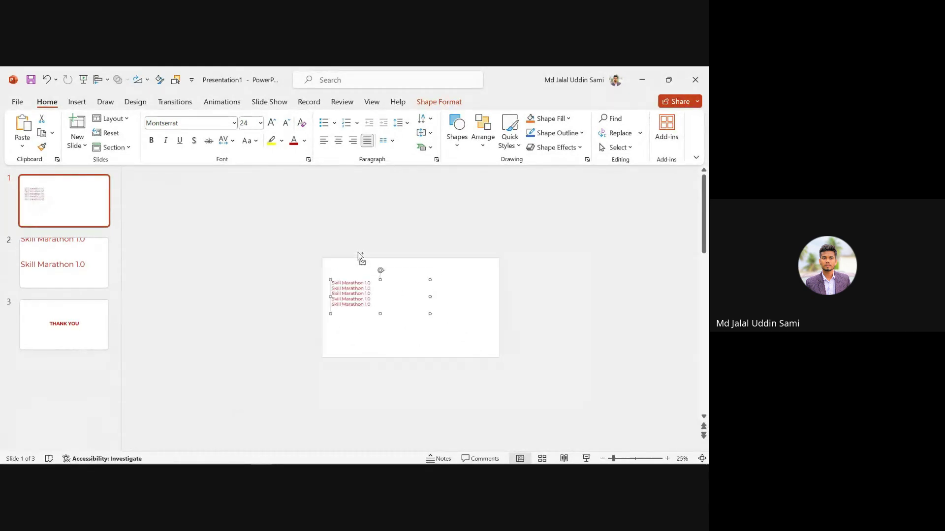
scroll(365, 264, up, 4)
click(338, 453)
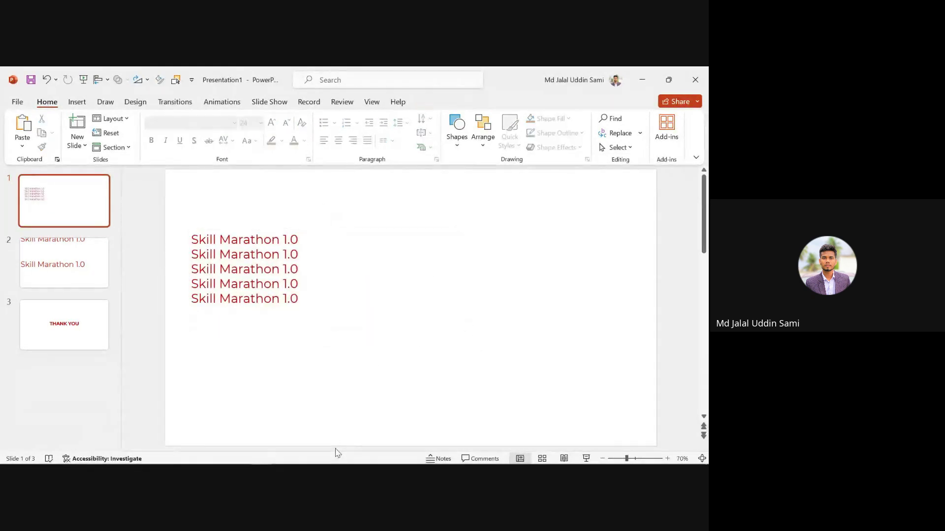
click(266, 268)
key(ctrl+a)
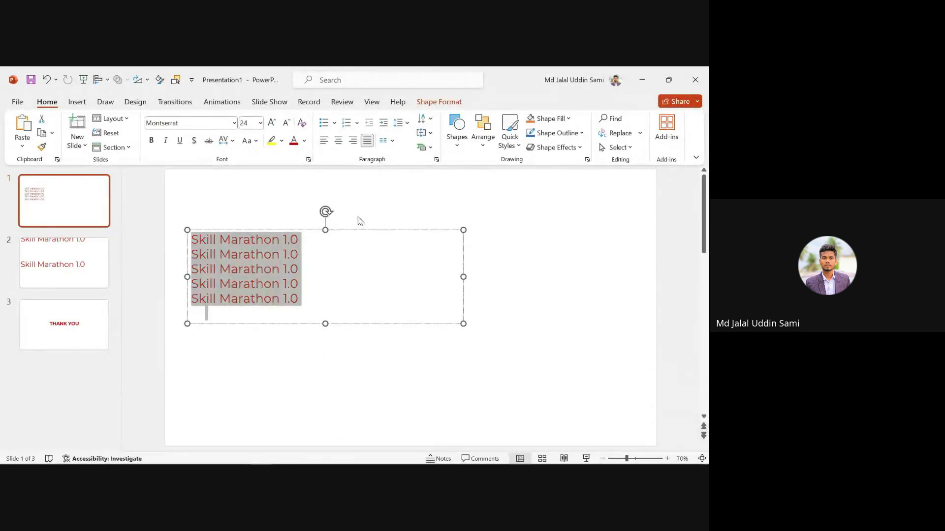
- Convert the five lines to the Basic Target SmartArt layout
click(429, 148)
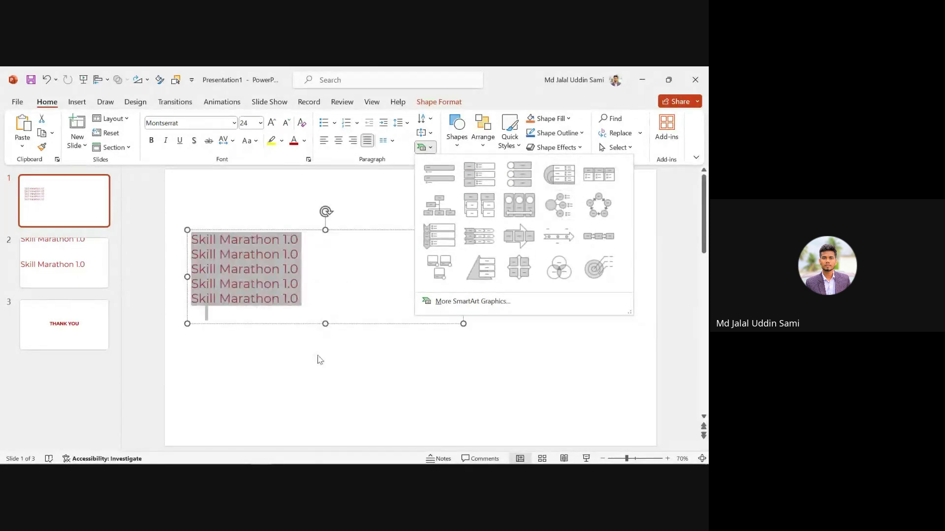
key(Escape)
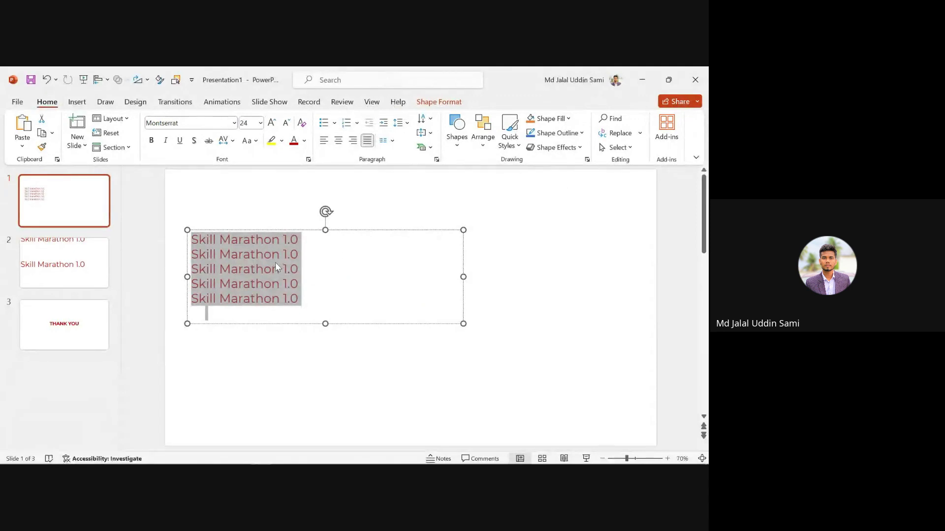
scroll(276, 262, up, 5)
scroll(277, 288, down, 1)
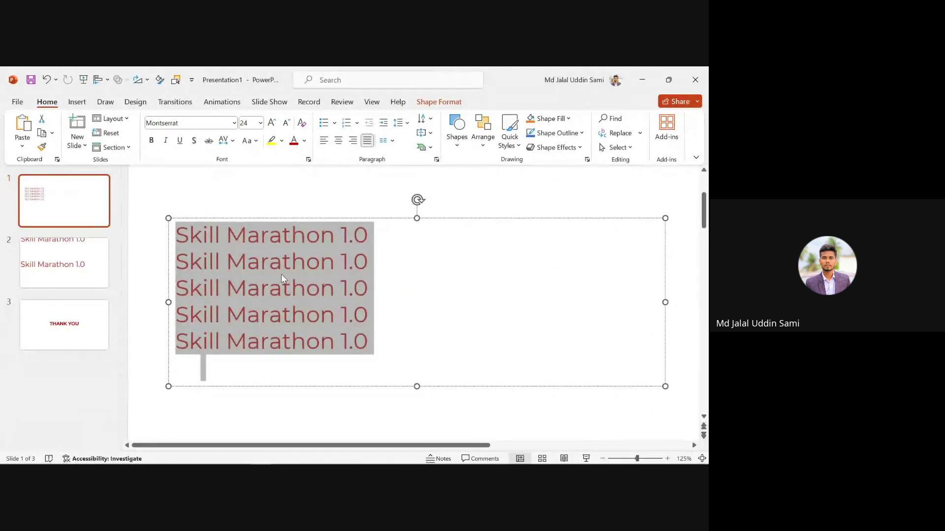
click(424, 147)
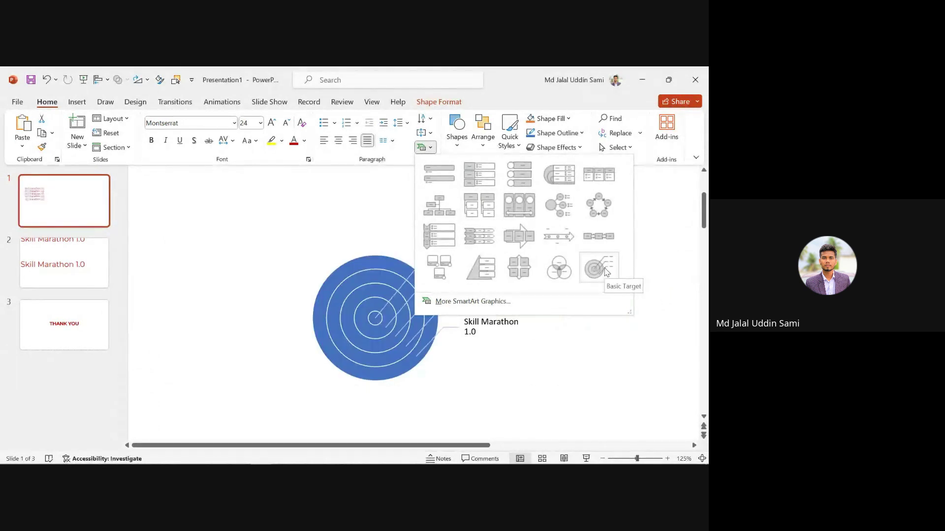
scroll(397, 277, down, 5)
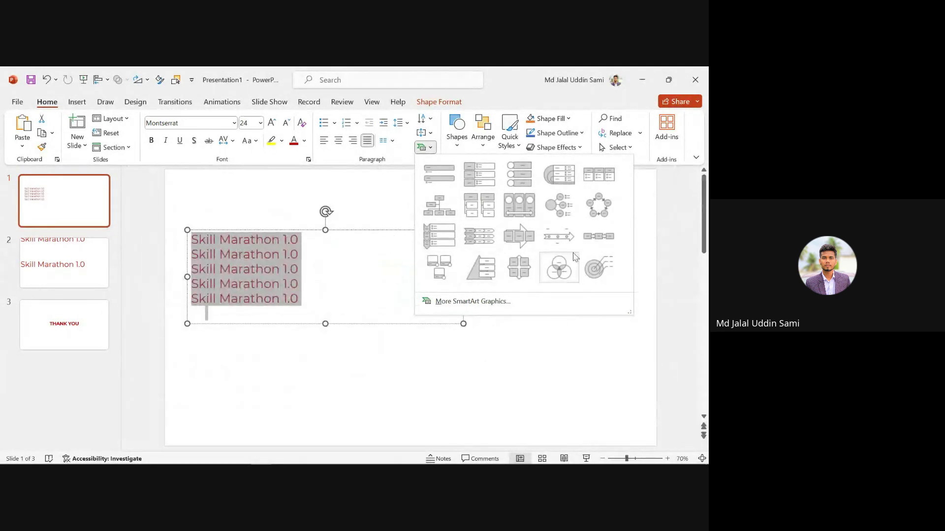
click(612, 268)
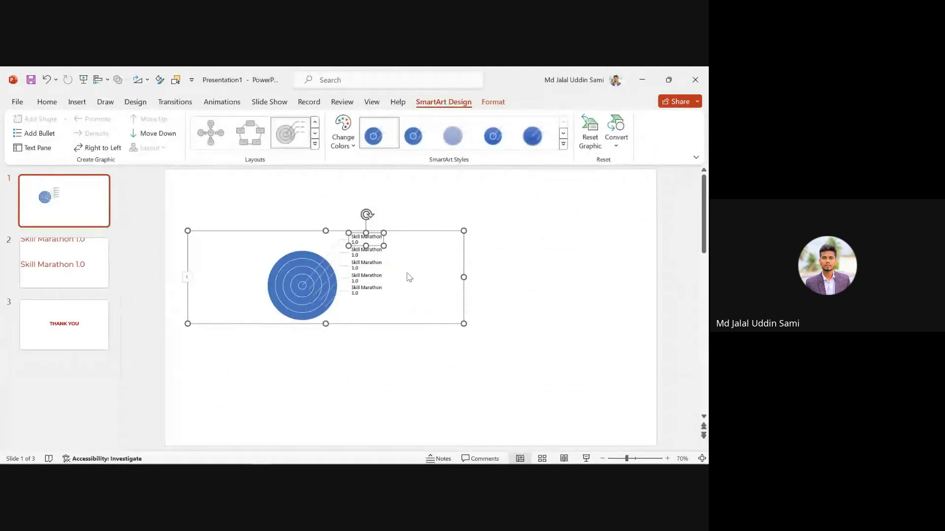
- Select the target SmartArt graphic and return to the Home tab commands
click(403, 217)
click(283, 275)
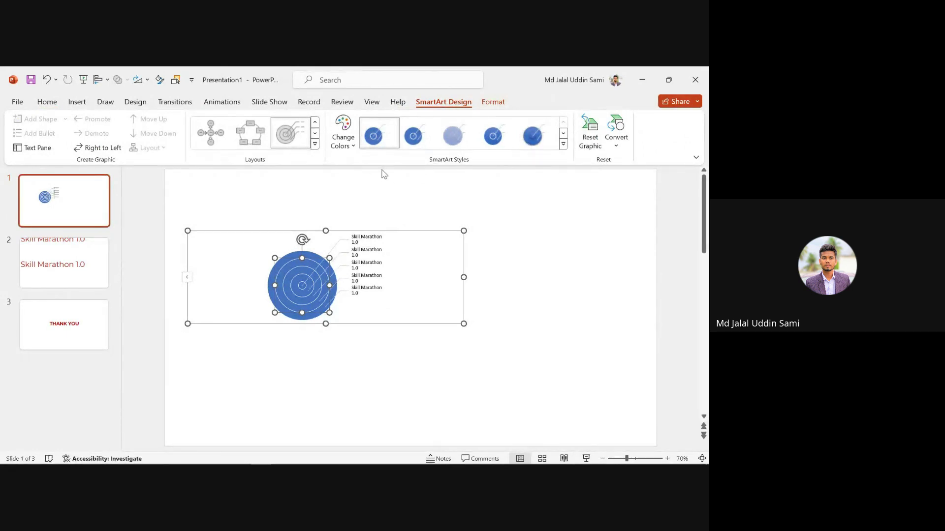
click(46, 102)
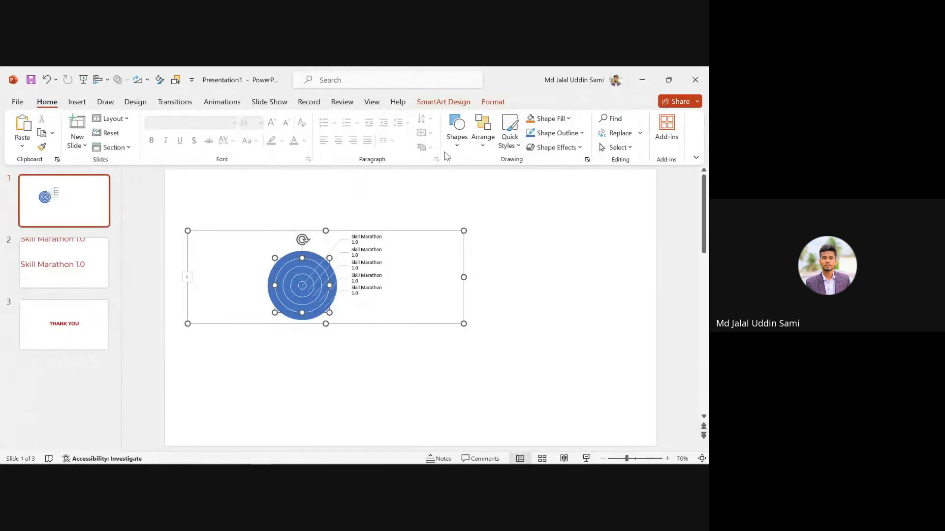
- Undo the SmartArt conversion and move the five-line text box right and down
key(ctrl+z)
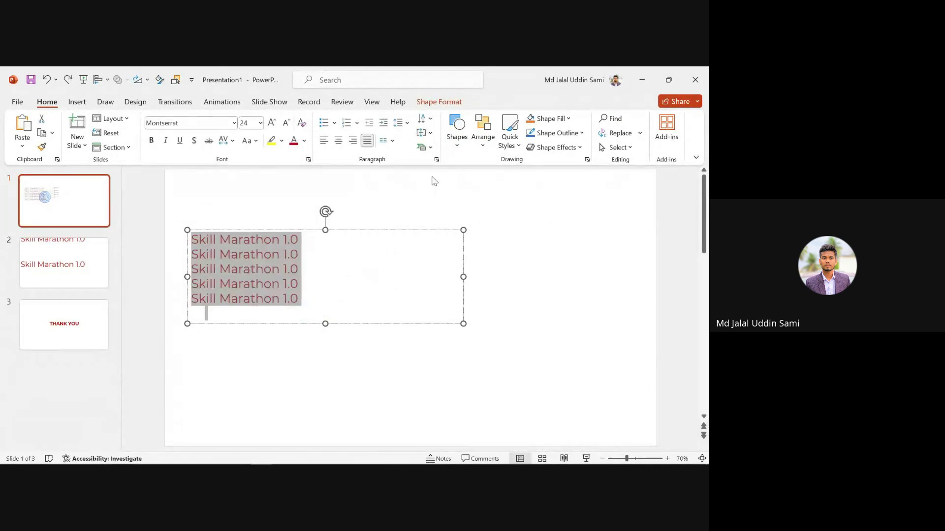
click(424, 147)
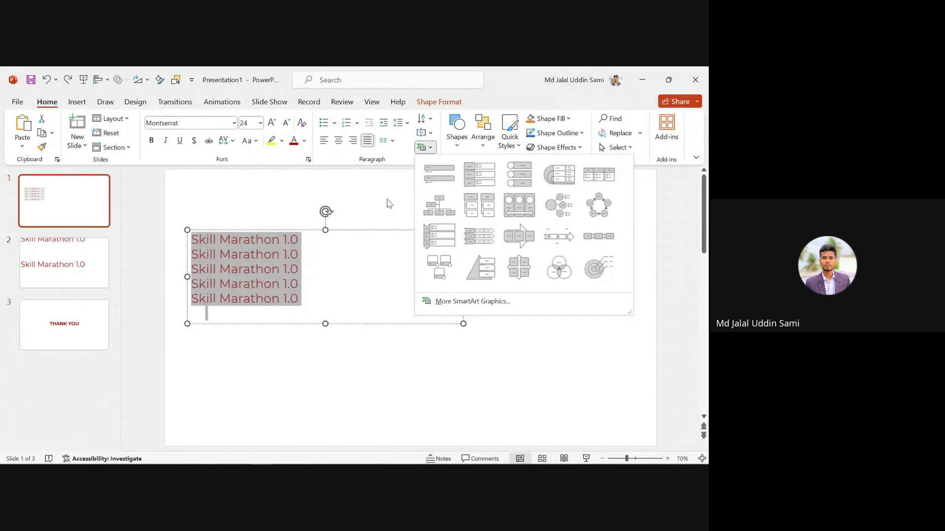
key(Escape)
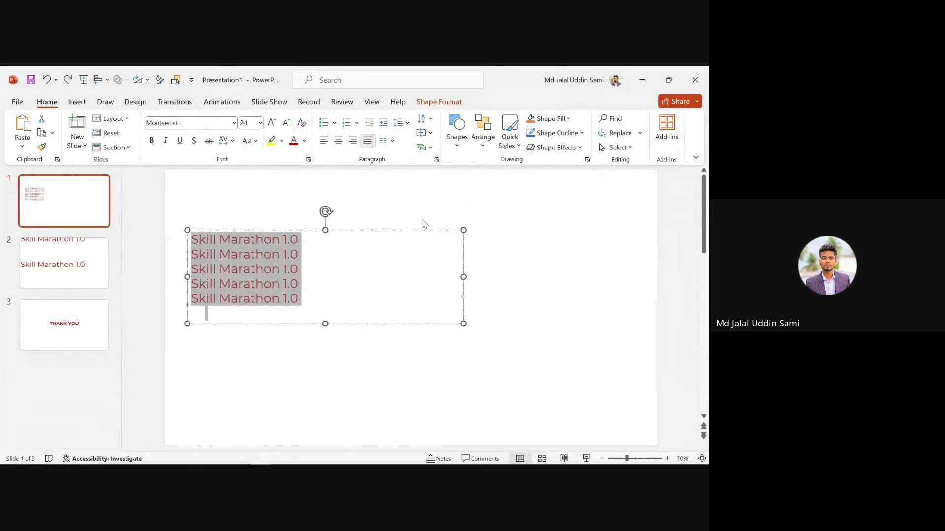
drag(424, 229, 470, 236)
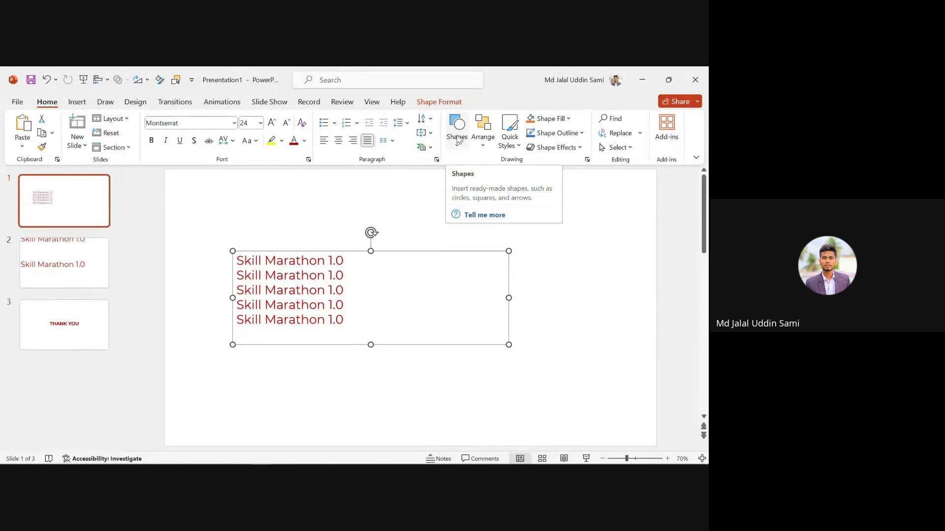
- Glance at the Insert tab, then open the Shapes gallery from the Home tab's Drawing group
click(75, 103)
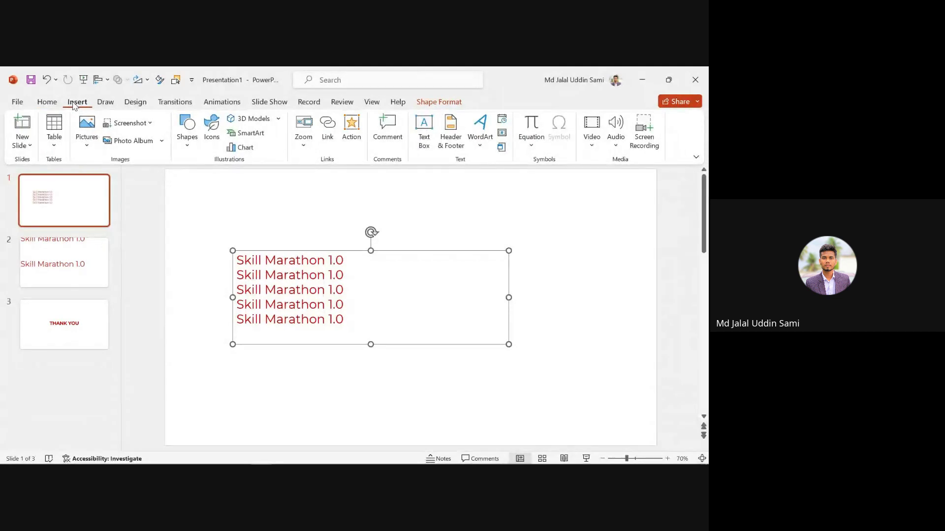
click(47, 102)
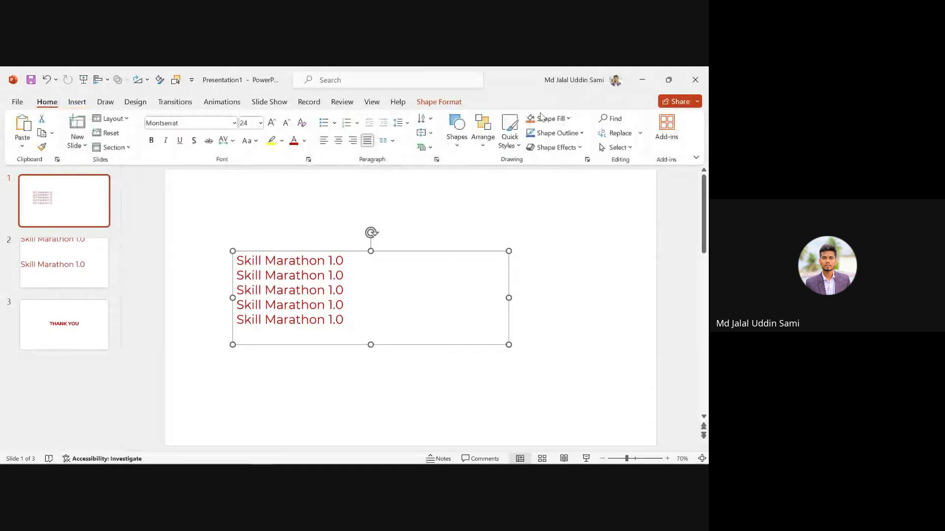
click(458, 148)
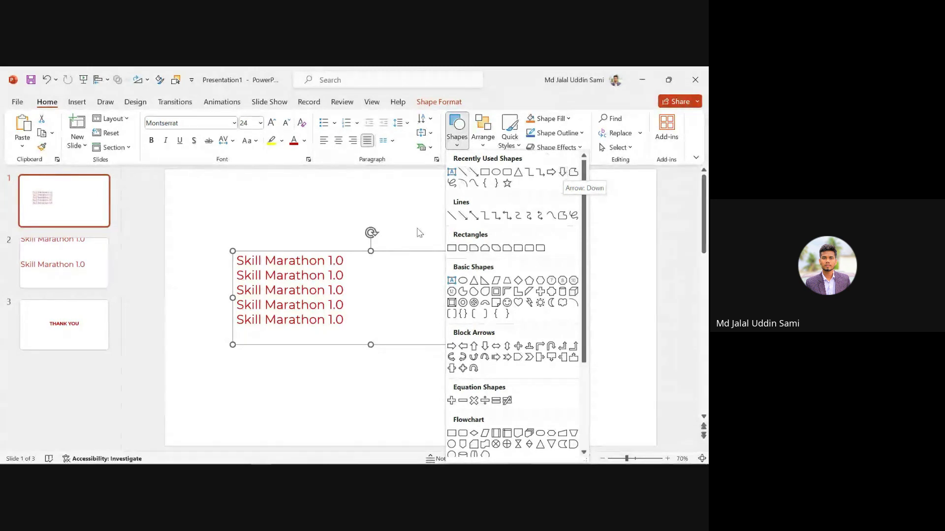
- Dismiss the Edge notification and draw a small rectangle above the text box, then select both objects
click(341, 320)
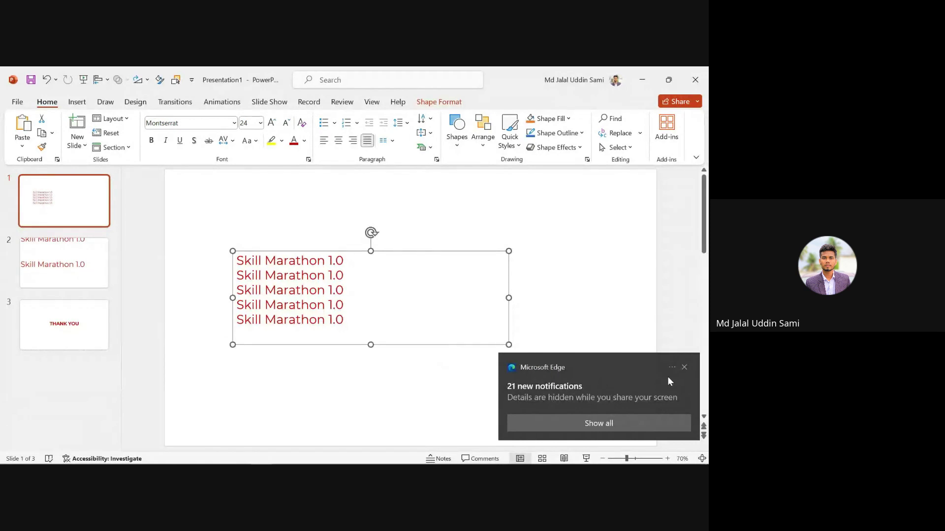
click(684, 368)
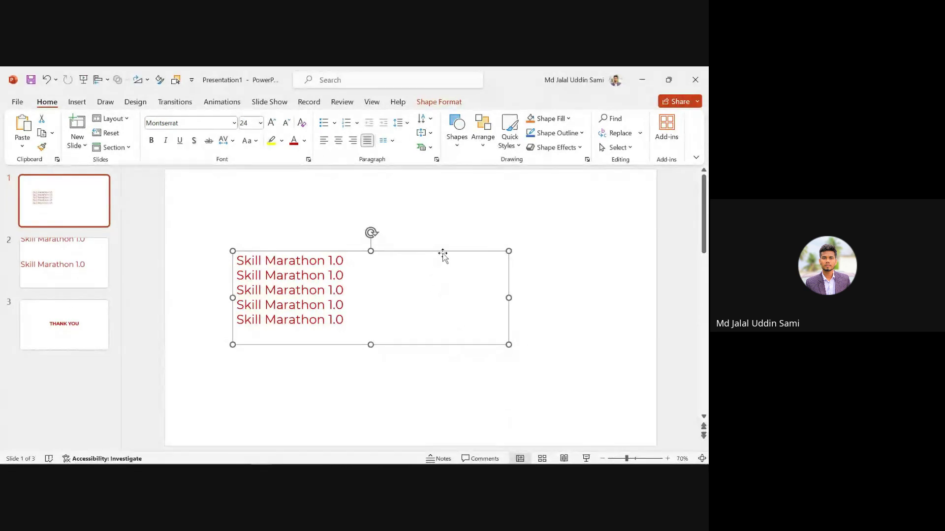
click(455, 146)
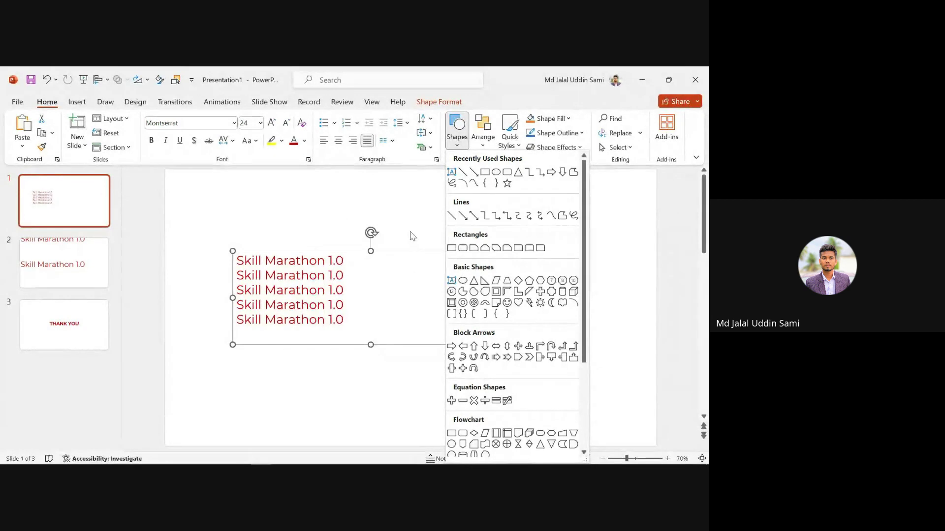
click(485, 172)
mouse_move(413, 226)
mouse_down()
mouse_move(445, 247)
mouse_move(416, 232)
mouse_up()
click(399, 270)
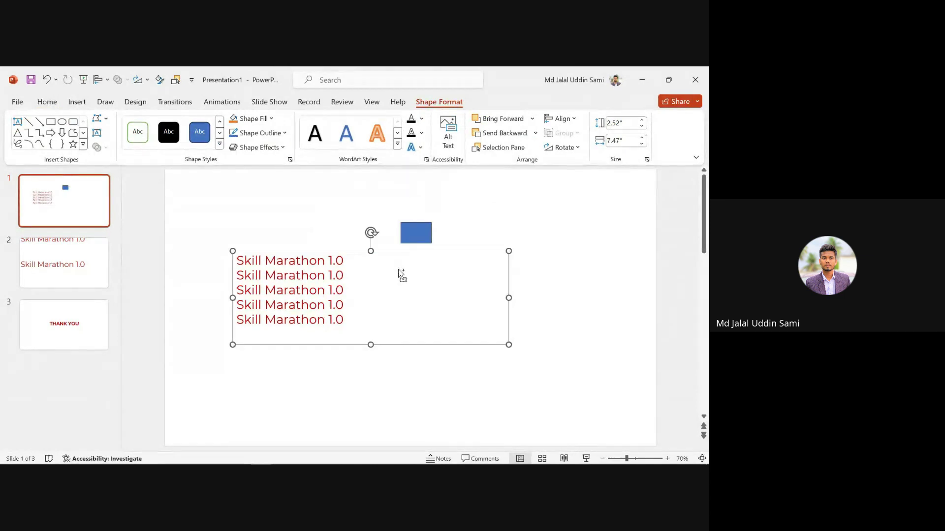
shift+click(409, 227)
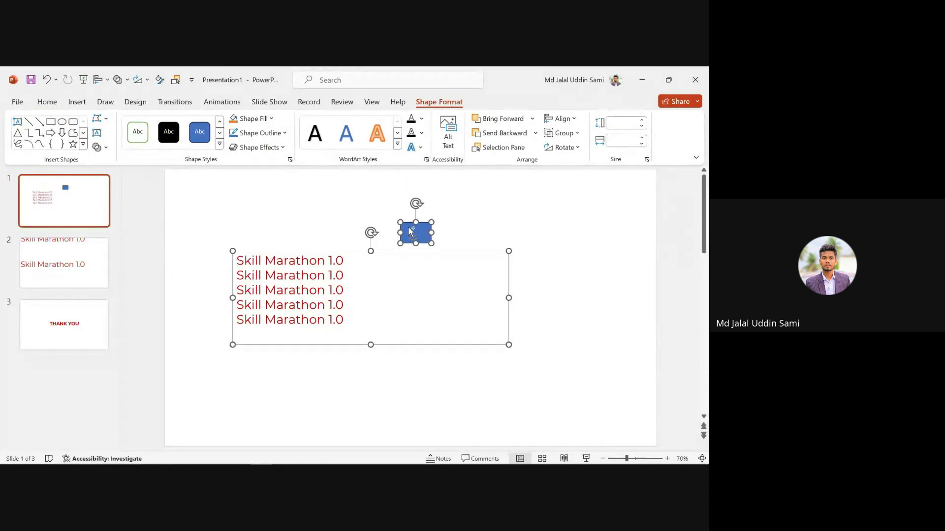
- Add a new slide 4 and paste the text box and rectangle onto it
right_click(82, 383)
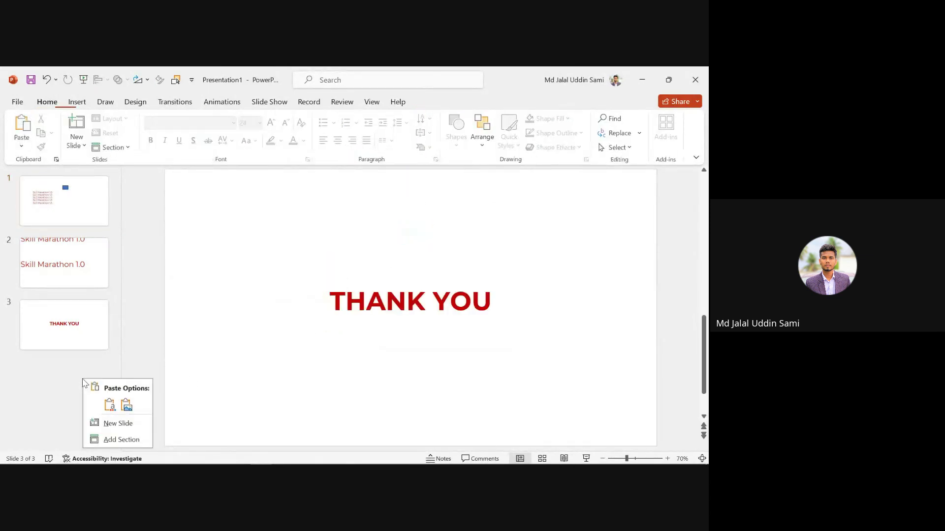
click(106, 422)
key(ctrl+v)
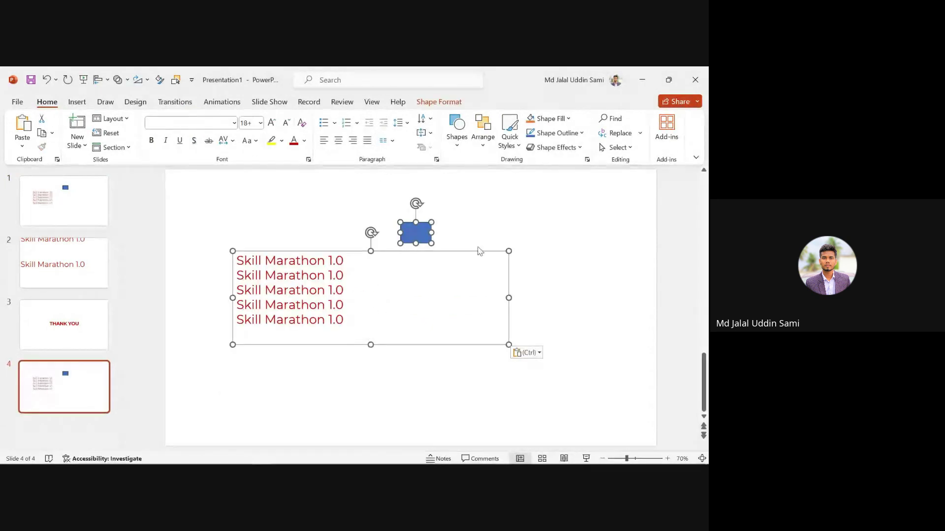
- Enlarge the rectangle and duplicate it into four loosely scattered rectangles
click(438, 249)
click(420, 234)
drag(421, 237, 463, 255)
drag(457, 230, 518, 205)
key(super)
key(Escape)
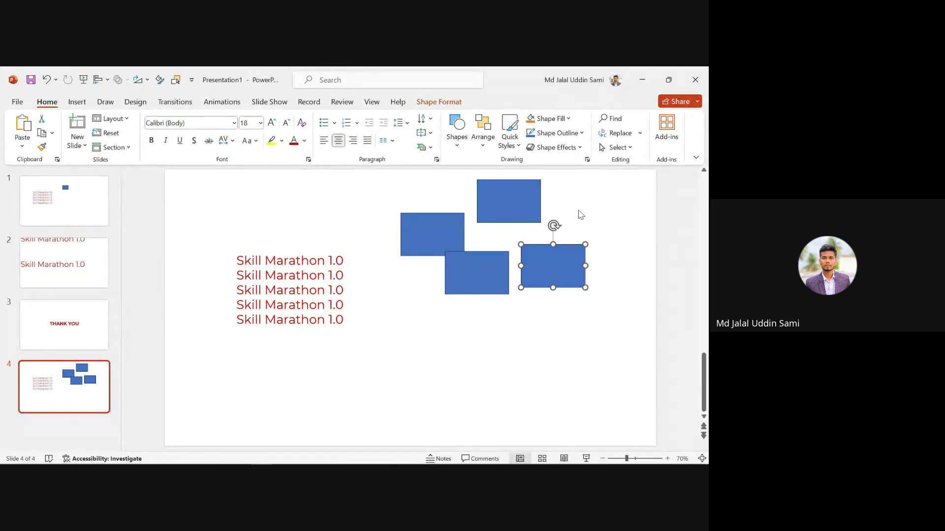
click(615, 212)
click(561, 271)
drag(498, 281, 491, 289)
drag(540, 255, 527, 251)
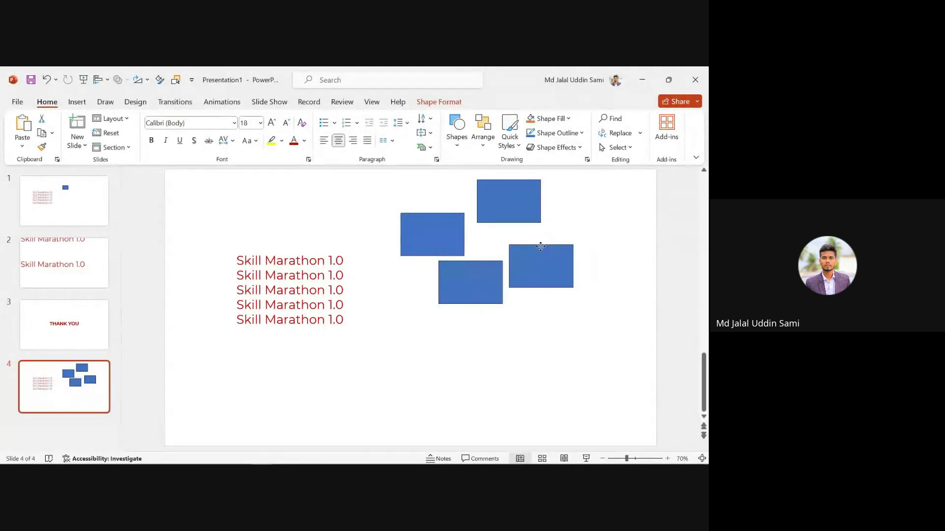
- Delete the Skill Marathon text box from slide 4
click(559, 218)
click(348, 264)
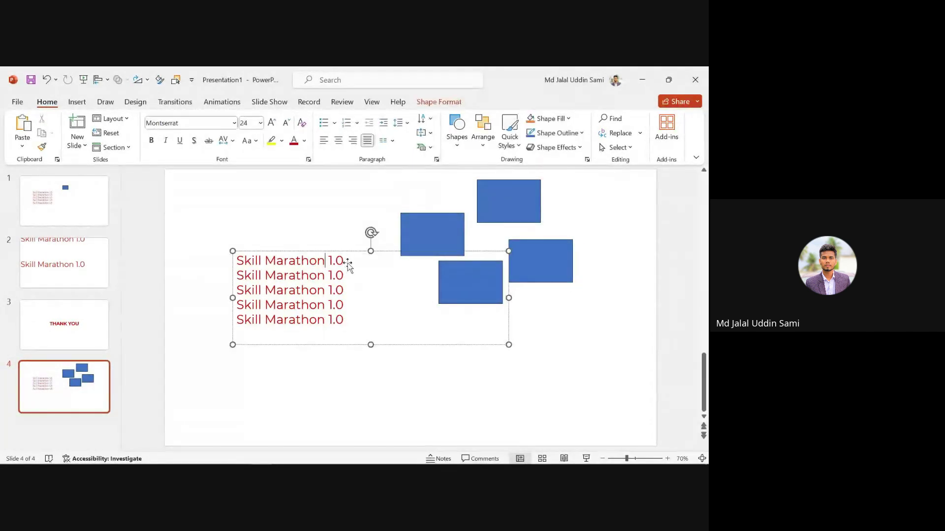
click(345, 253)
key(Delete)
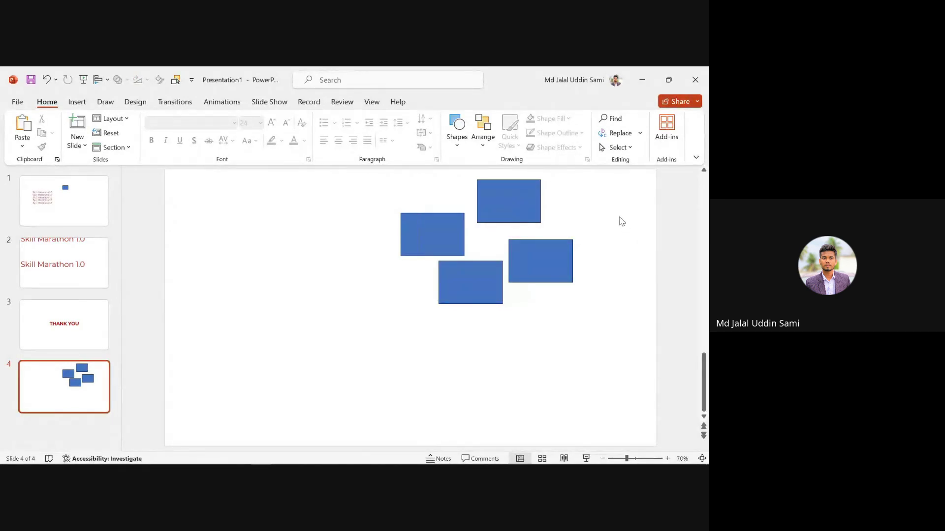
- Move one rectangle to the left of the others and fill it red
drag(517, 206, 366, 302)
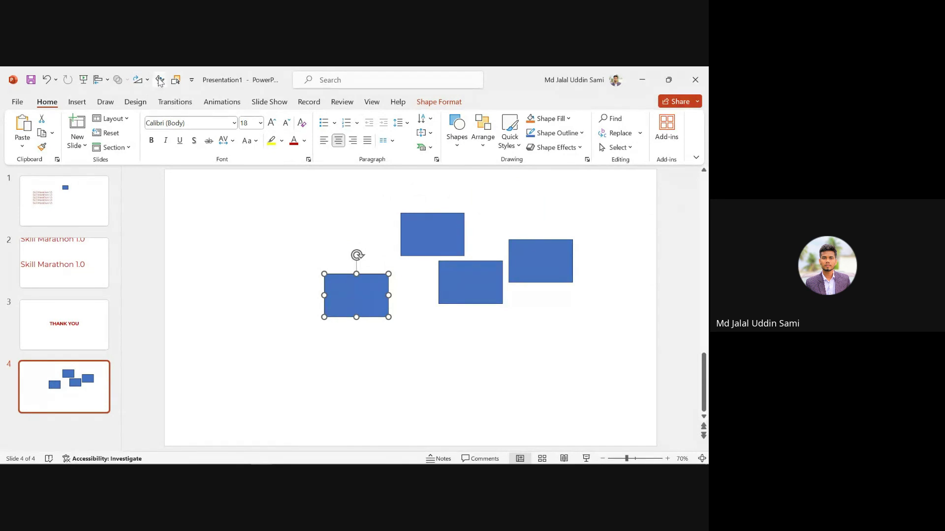
click(588, 159)
click(696, 179)
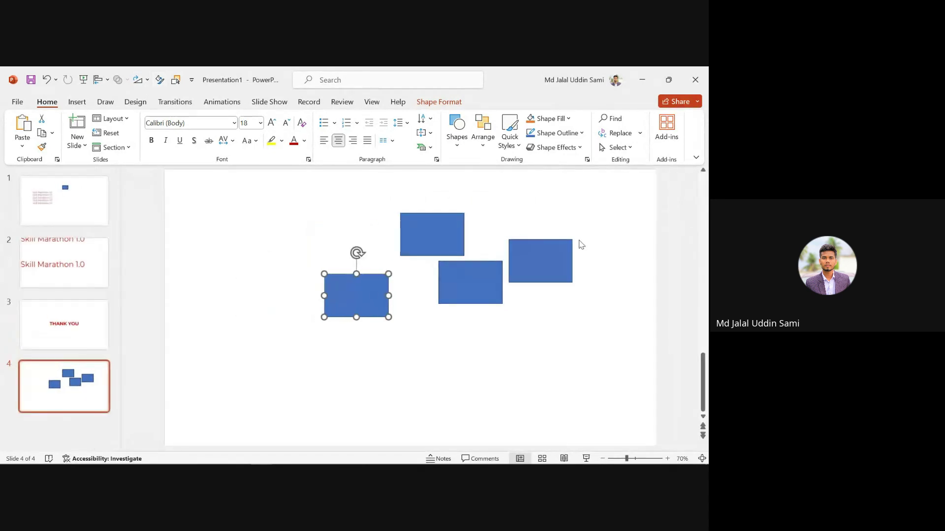
drag(349, 300, 359, 267)
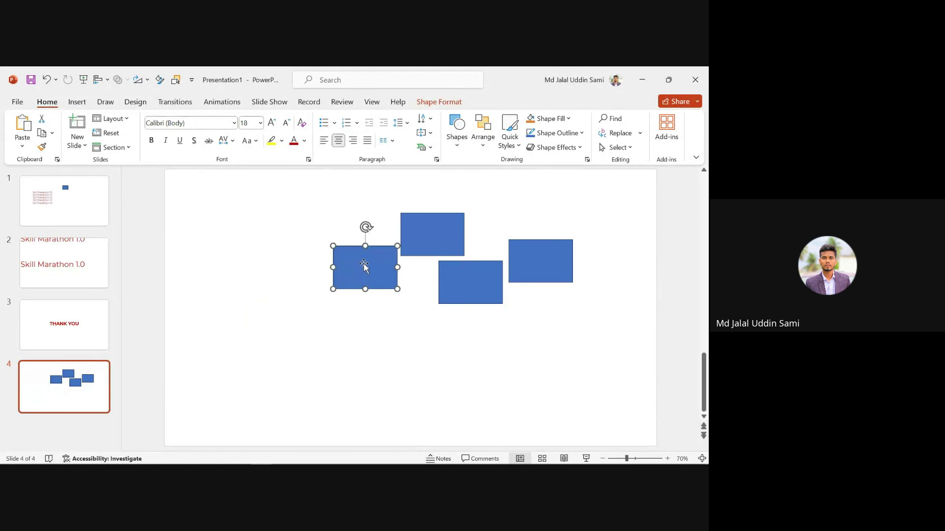
right_click(364, 266)
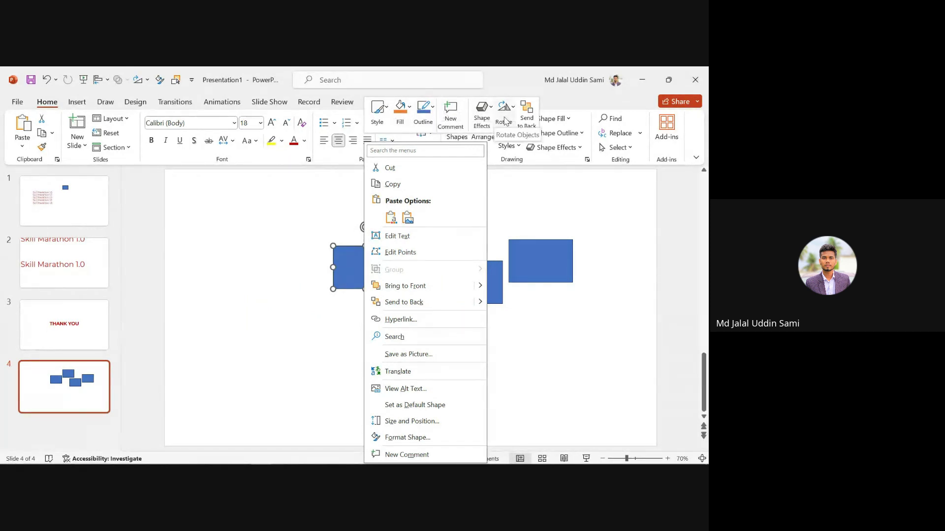
click(401, 114)
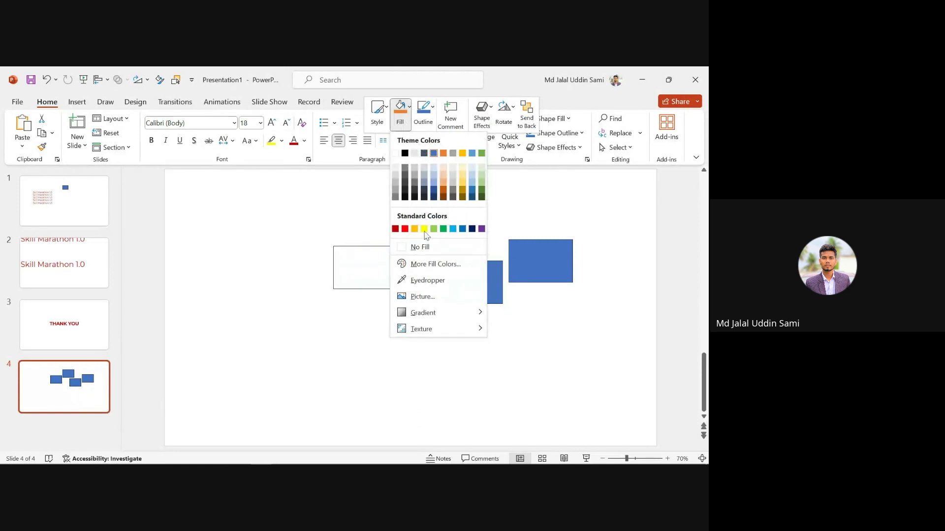
click(405, 229)
- Fill the top rectangle green
click(304, 214)
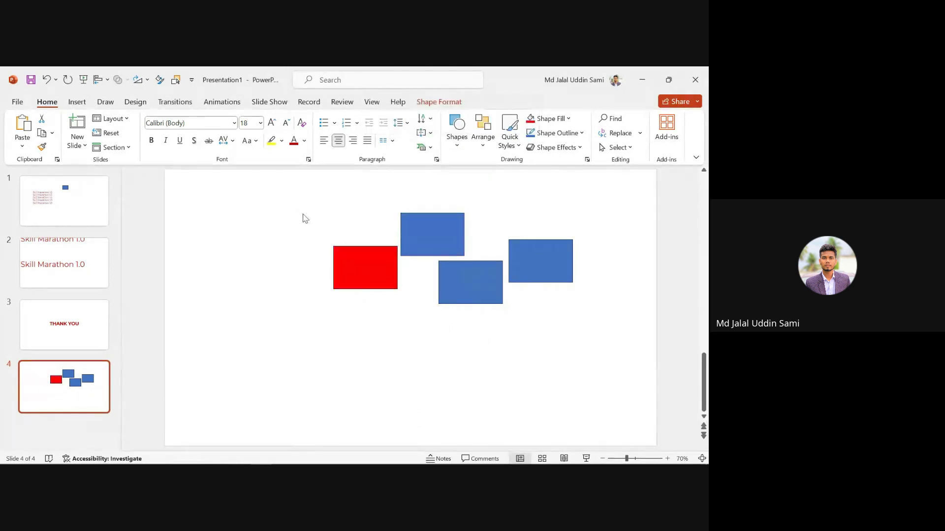
click(439, 225)
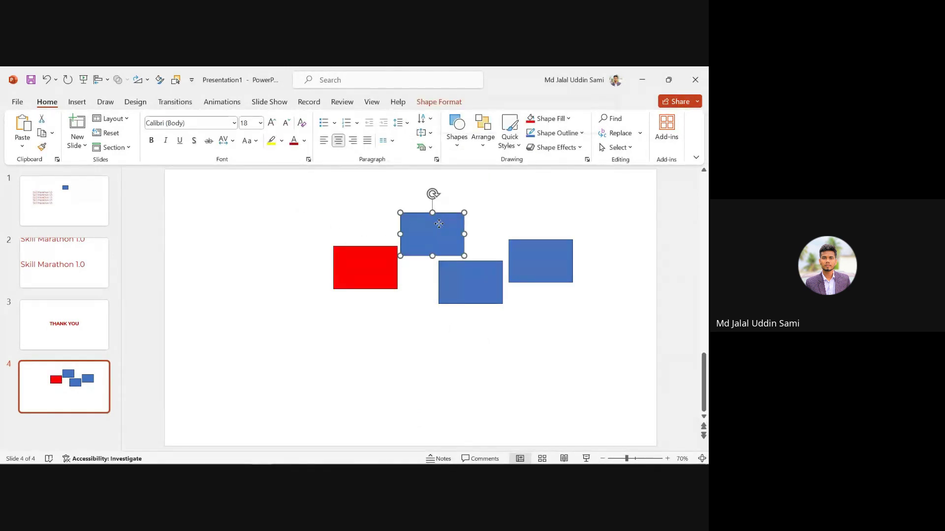
right_click(439, 224)
click(476, 114)
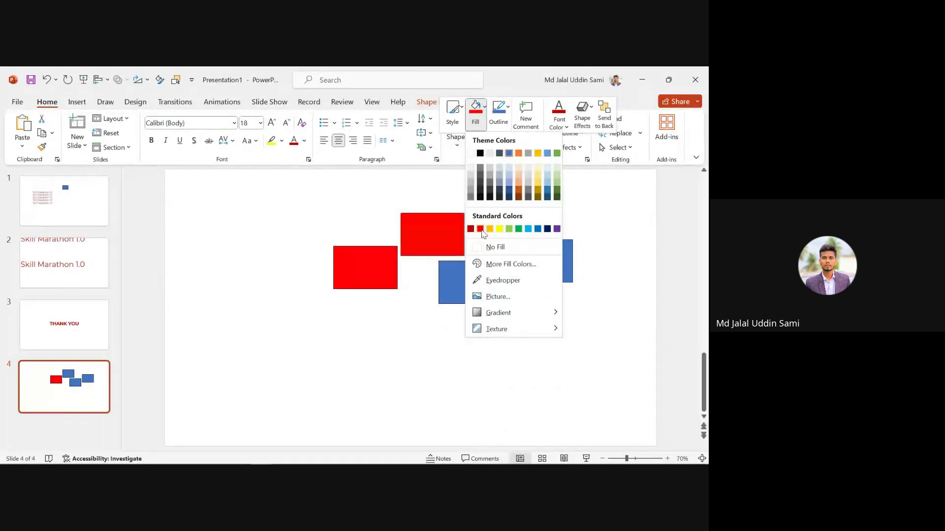
click(518, 229)
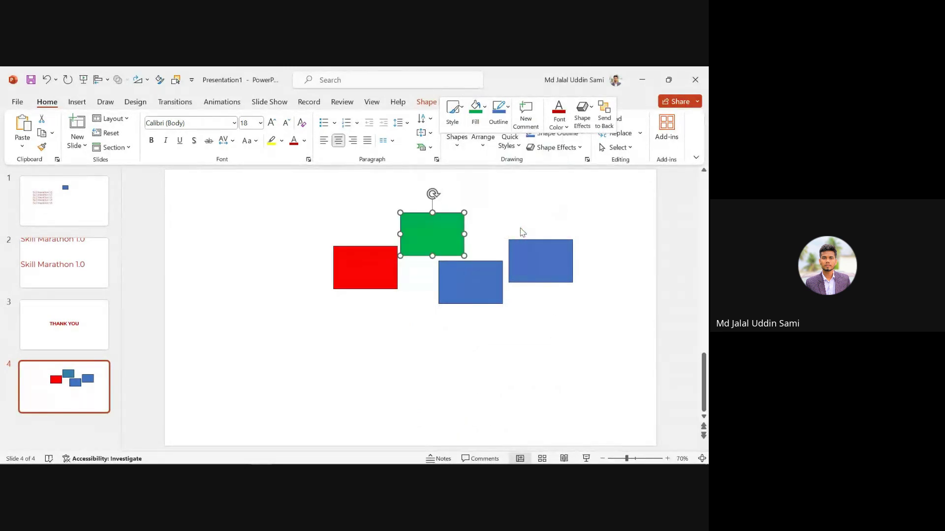
click(562, 203)
click(440, 228)
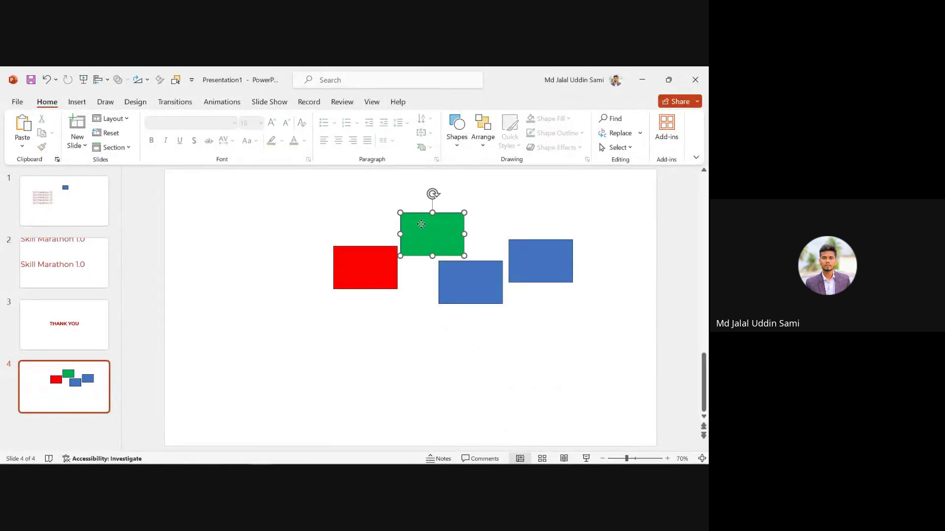
click(260, 211)
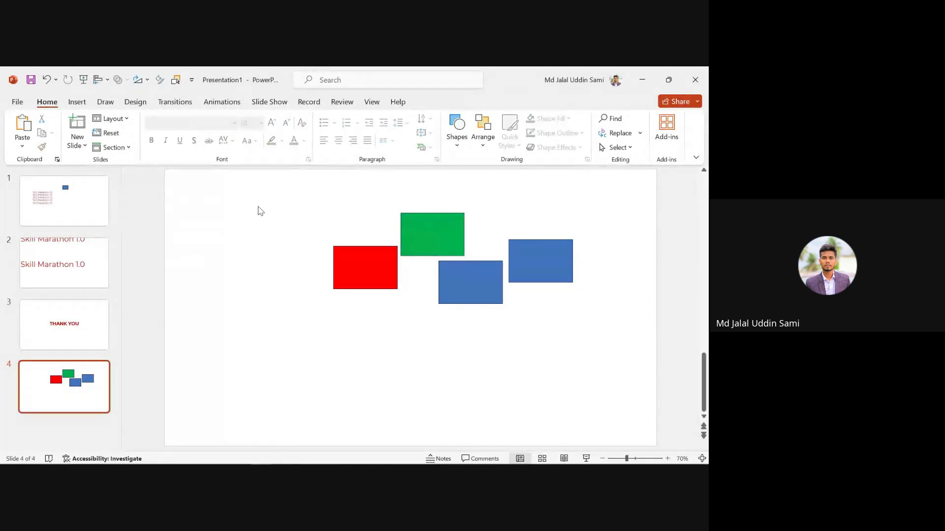
- Fill the lower-middle rectangle purple using Shape Fill
click(471, 281)
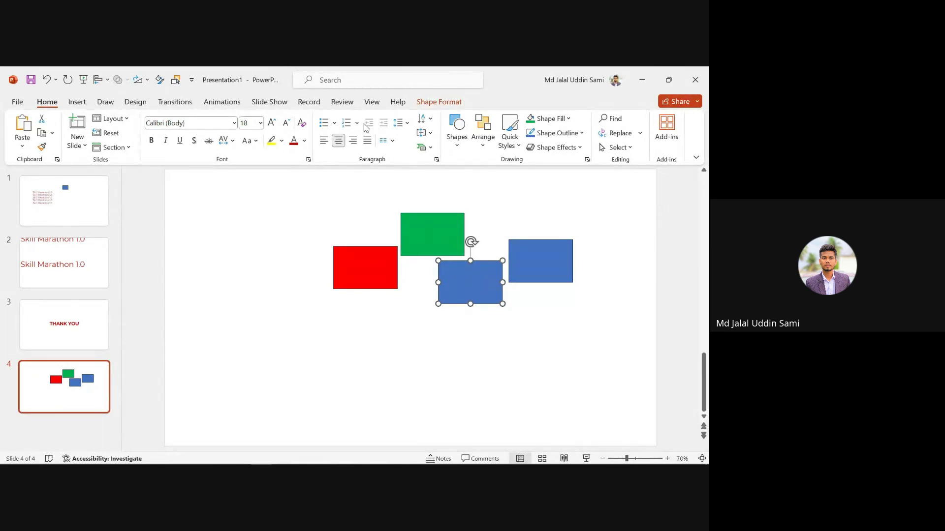
click(560, 123)
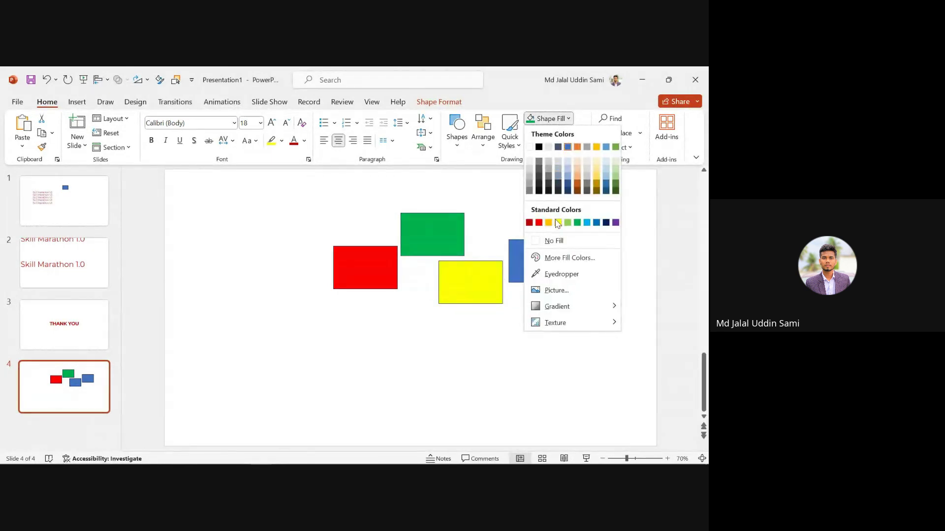
click(616, 222)
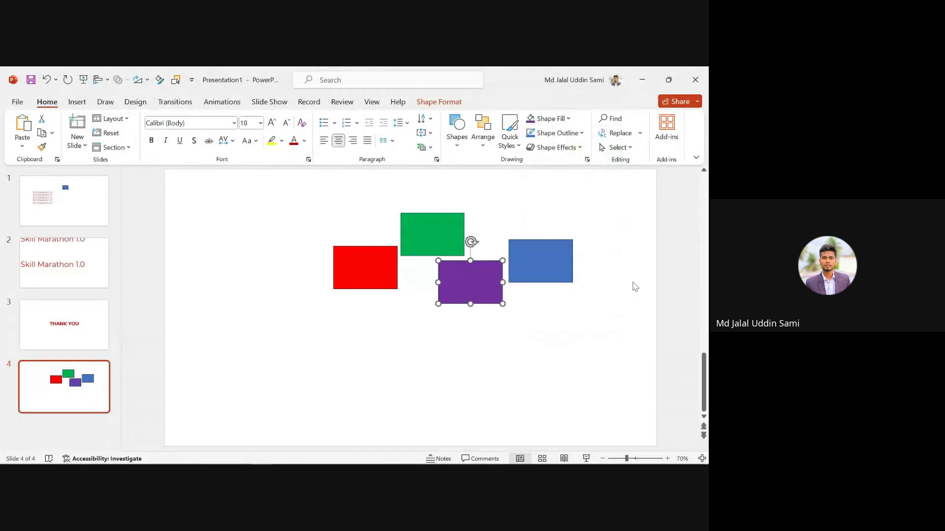
- Refill the remaining right-hand rectangle with a blue theme colour
click(549, 245)
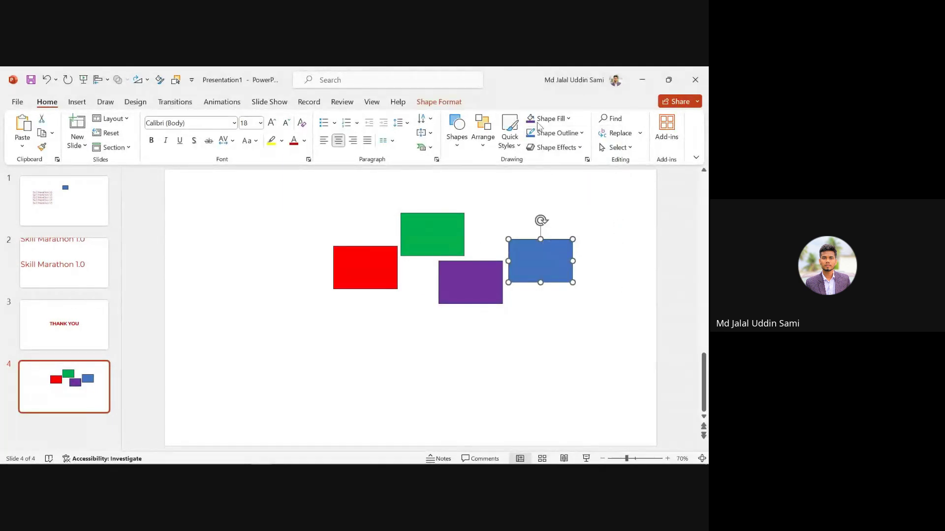
click(546, 119)
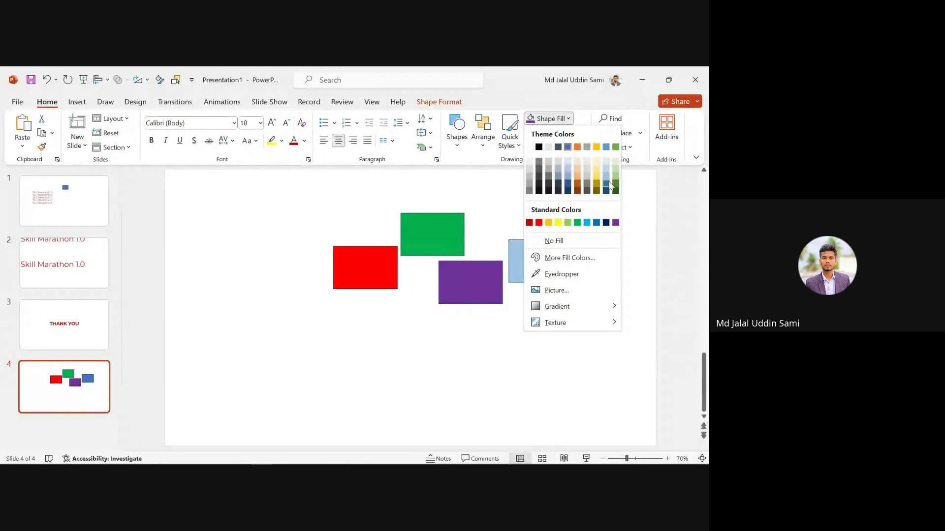
click(608, 184)
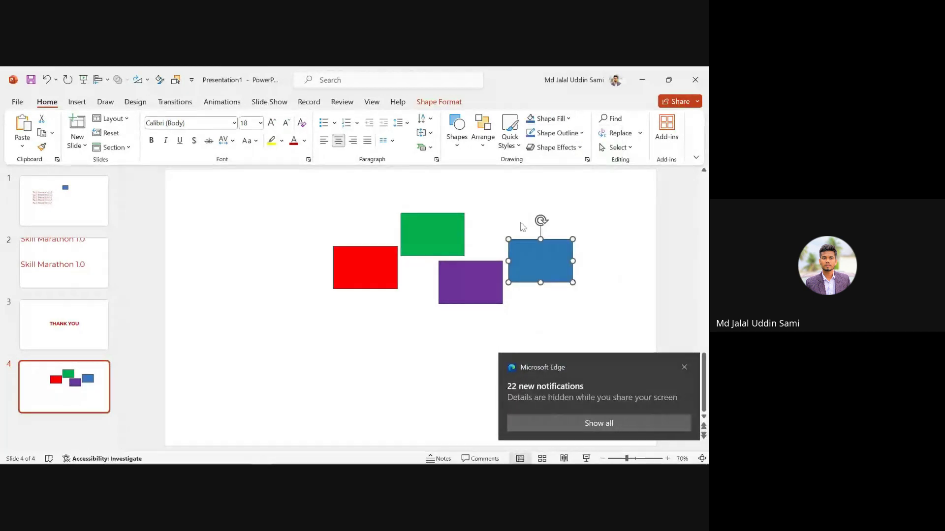
click(578, 195)
- Shift the four rectangles further left and select the lower blue rectangles
scroll(397, 262, down, 5)
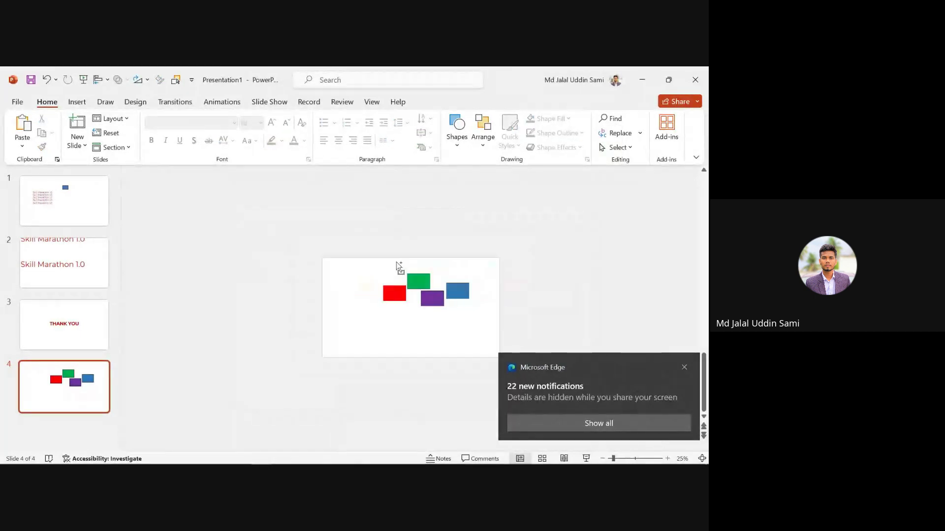
scroll(396, 262, up, 1)
drag(439, 283, 529, 335)
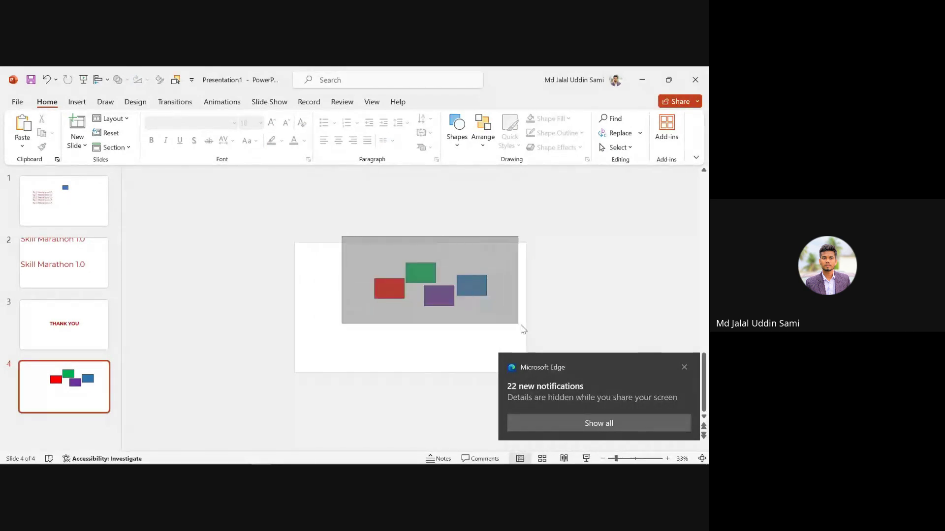
drag(469, 286, 411, 307)
click(413, 295)
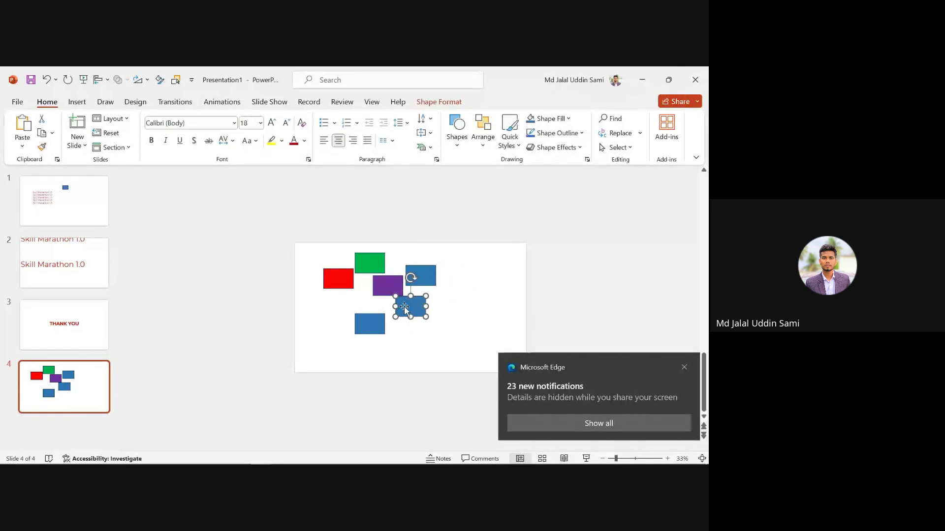
click(376, 320)
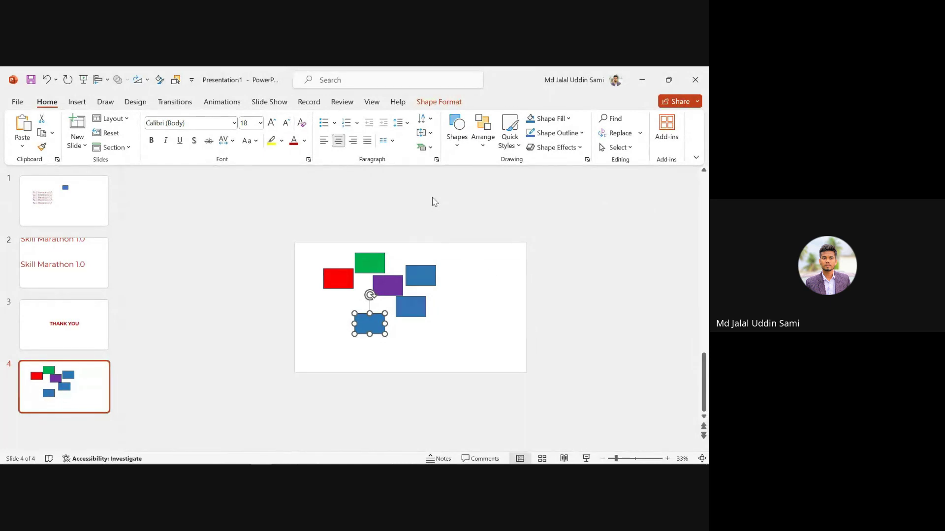
click(489, 279)
click(413, 309)
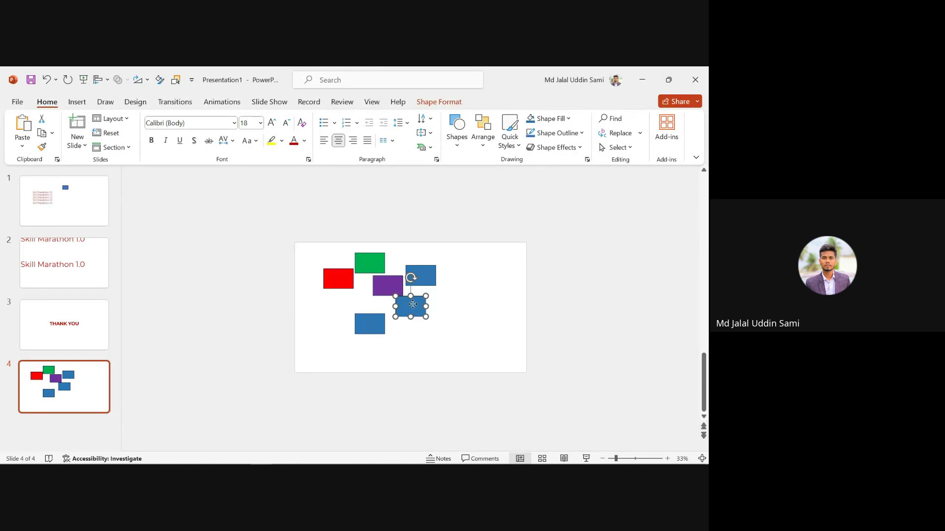
- Open Format Shape for a blue rectangle and fill it gold
right_click(413, 303)
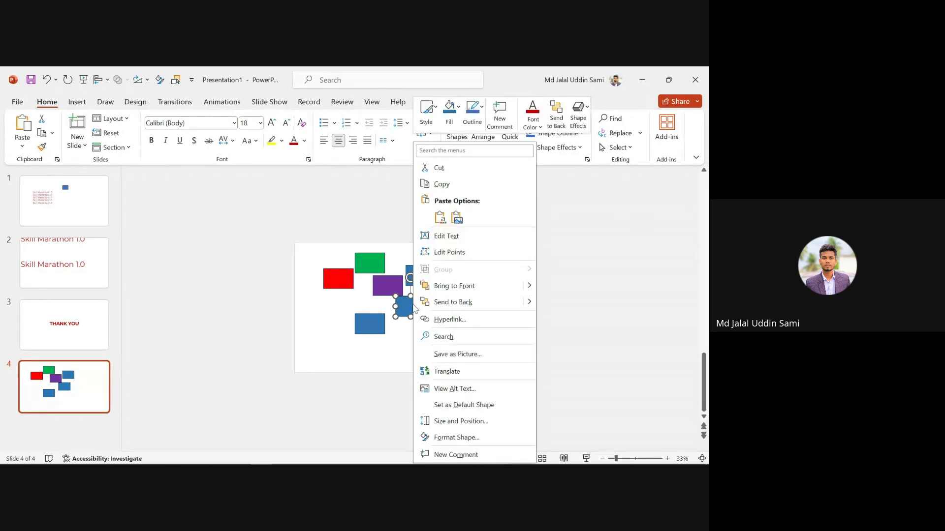
click(470, 441)
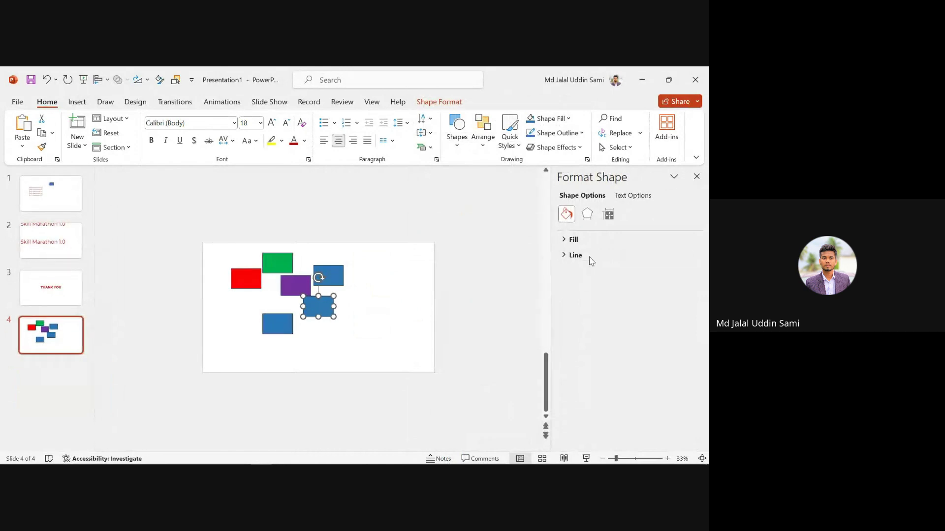
click(686, 343)
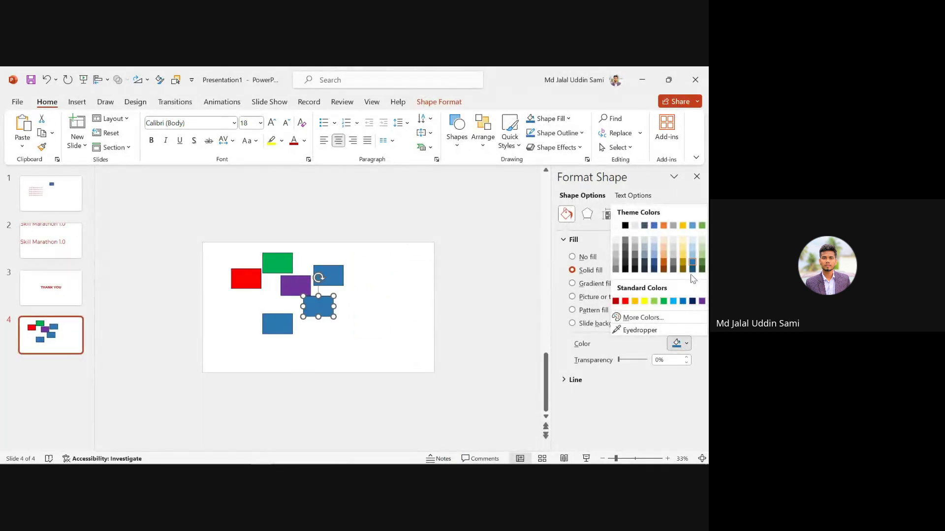
click(635, 301)
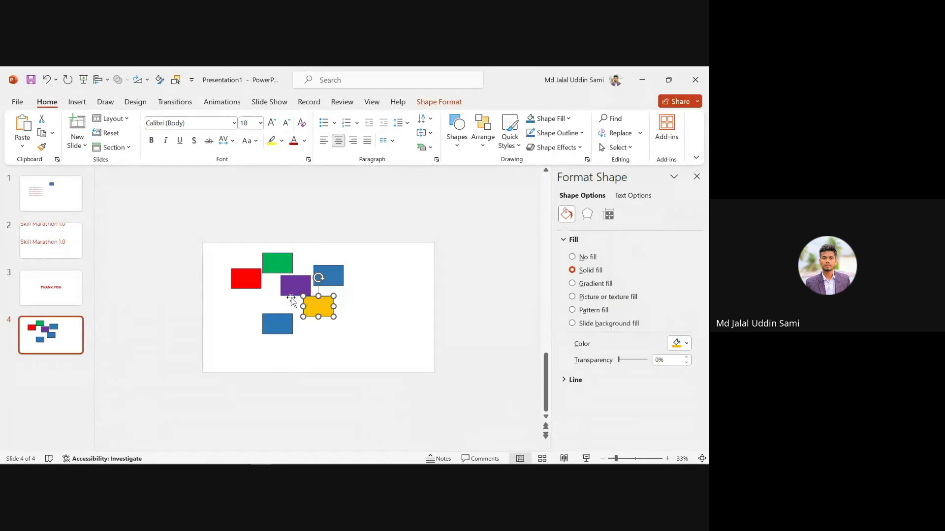
click(360, 266)
- Recolour the upper rectangle dark teal using a custom colour from More Colors
click(328, 275)
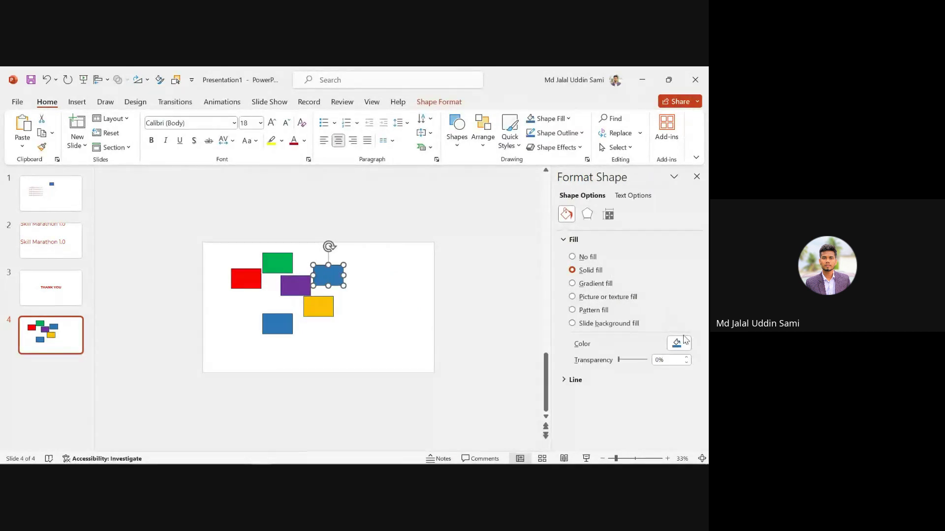
click(685, 342)
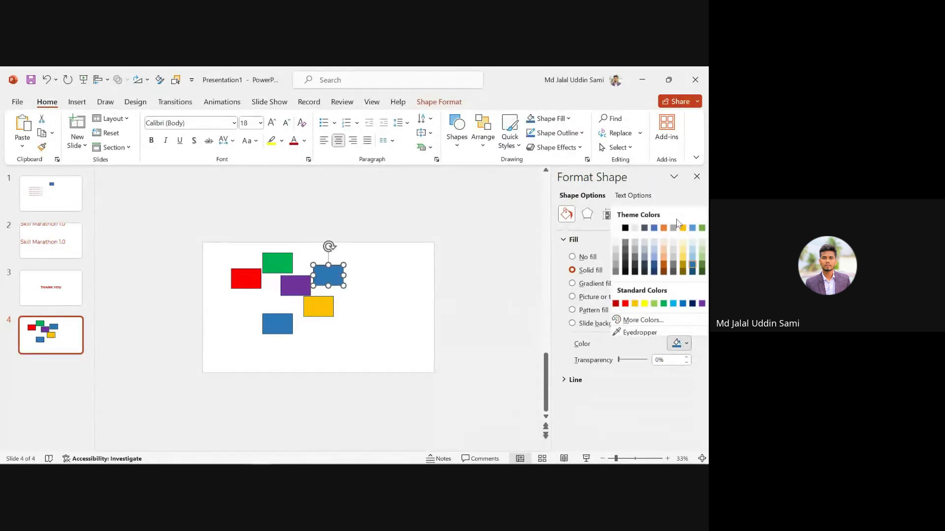
click(683, 256)
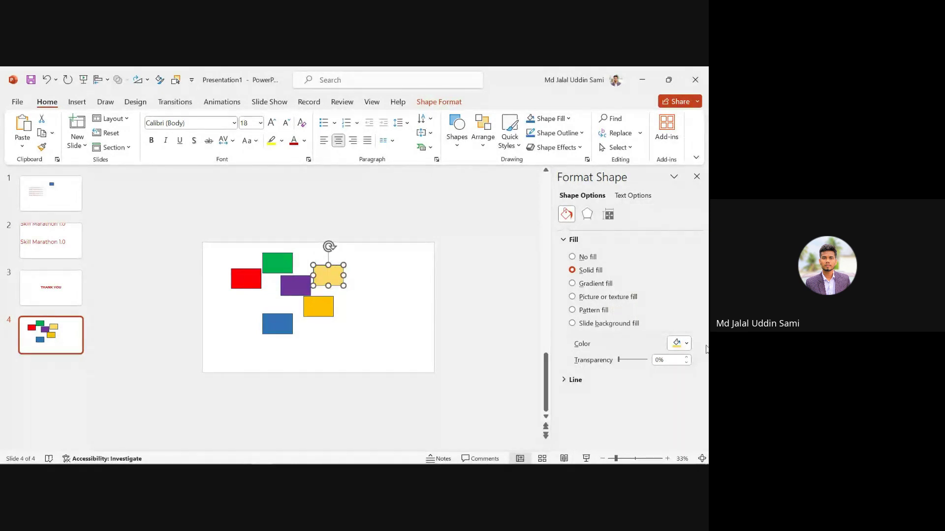
click(684, 344)
click(635, 314)
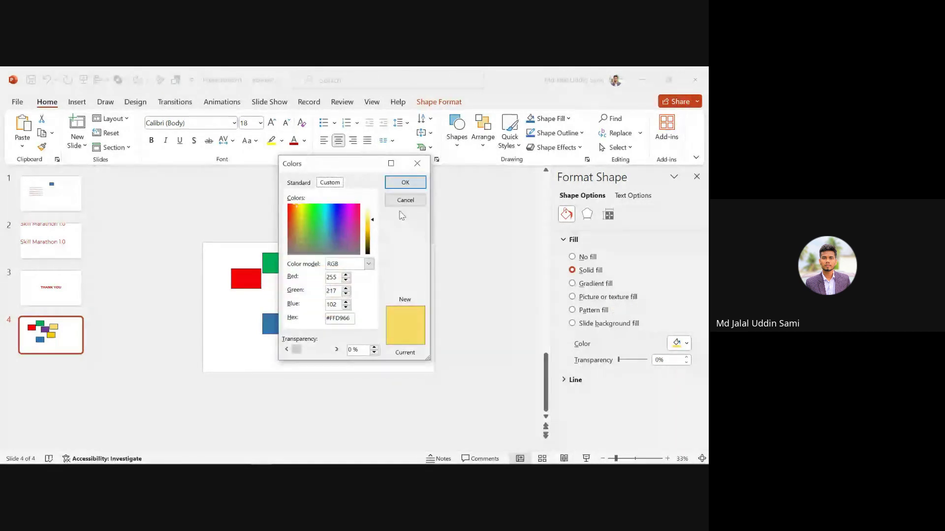
click(298, 182)
click(303, 212)
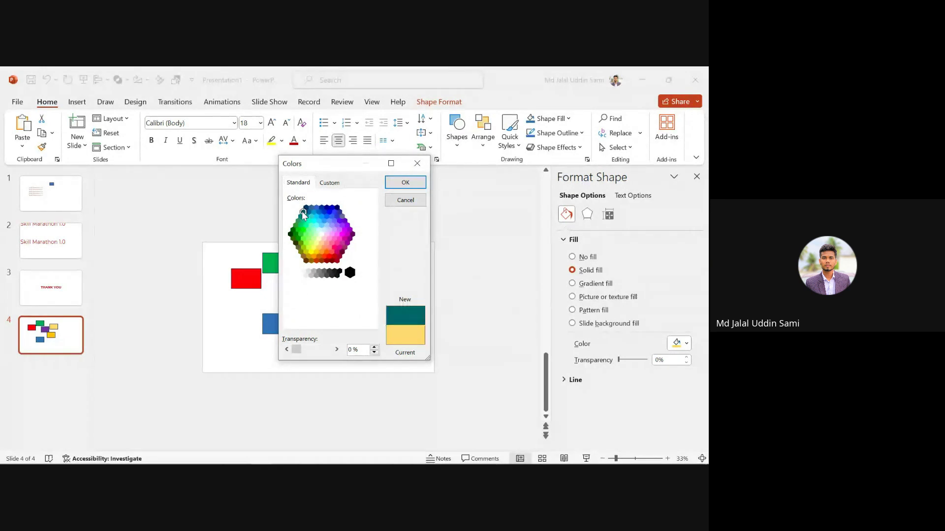
click(405, 182)
click(446, 271)
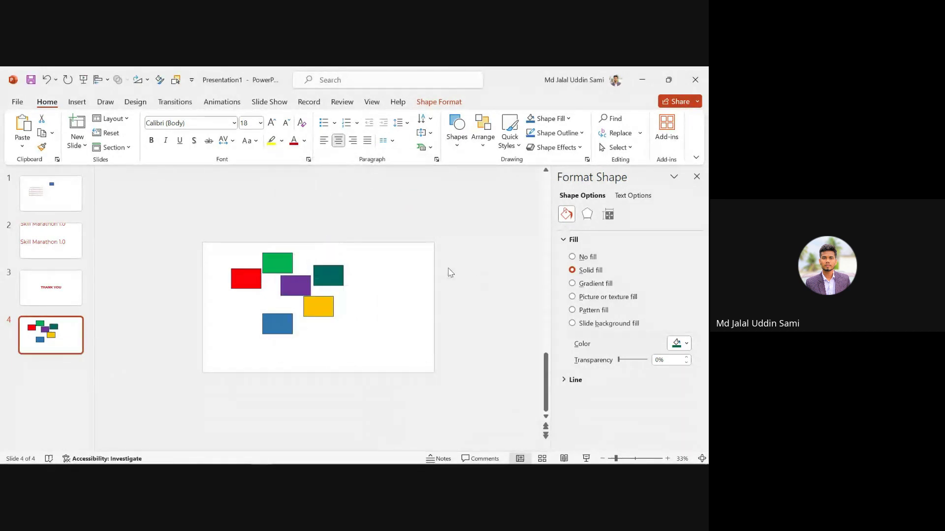
- Nudge the yellow rectangle, delete the lower-left blue rectangle, and select the yellow one
drag(325, 295, 329, 299)
click(406, 313)
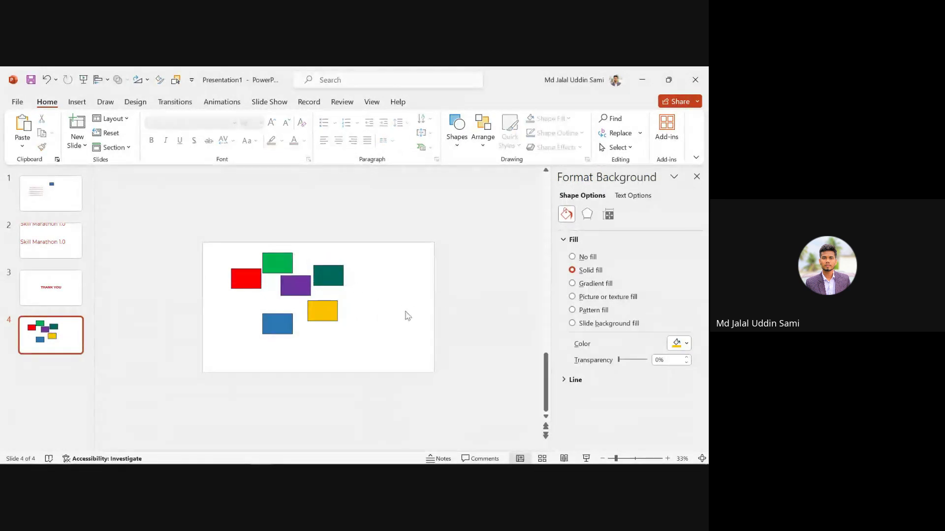
click(283, 326)
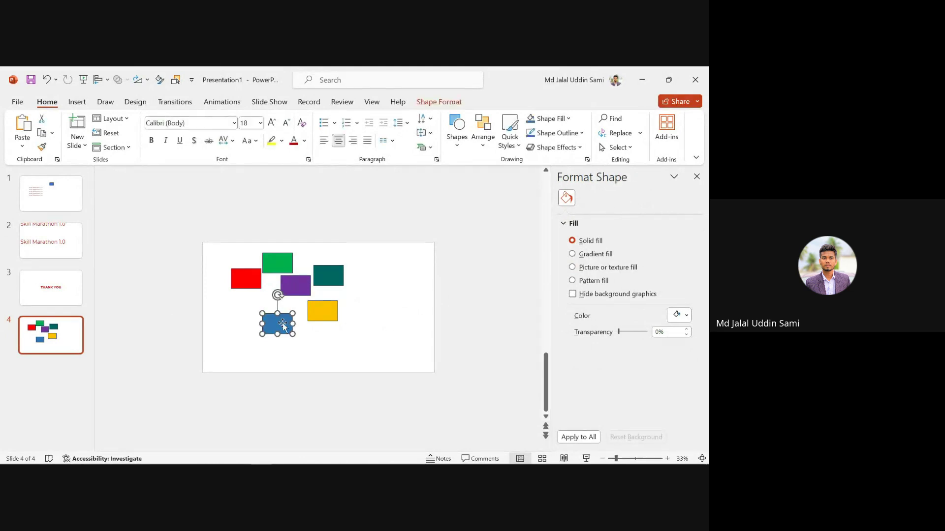
key(Delete)
click(319, 317)
- Delete the yellow rectangle and move the teal and purple rectangles closer together
key(Delete)
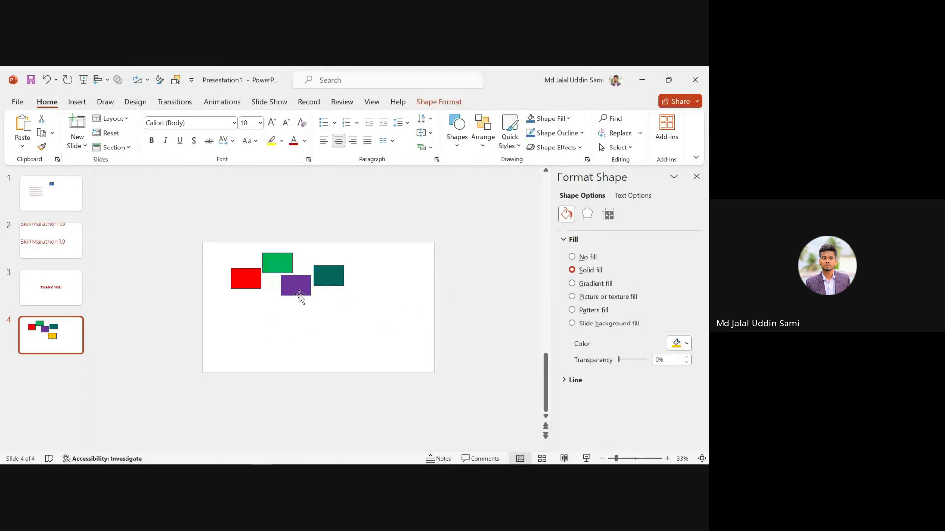
click(326, 282)
drag(326, 282, 274, 324)
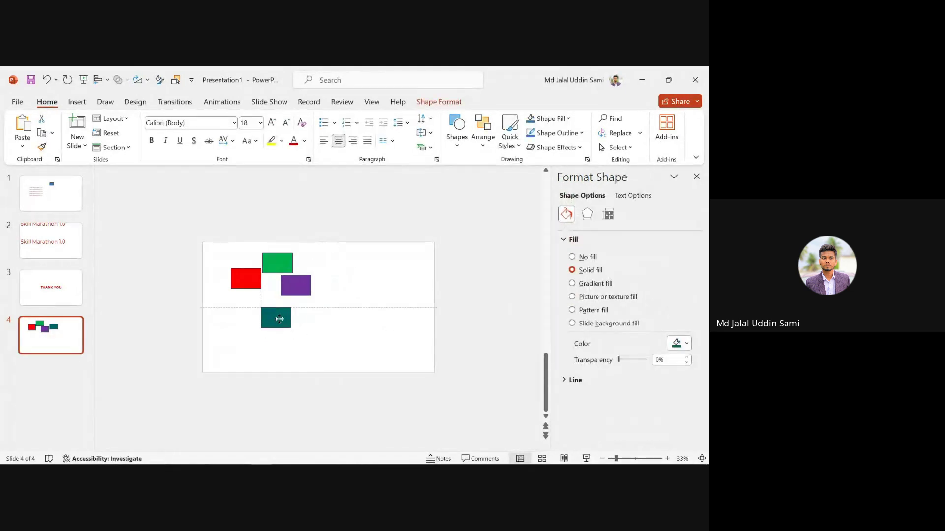
drag(291, 288, 314, 298)
click(343, 273)
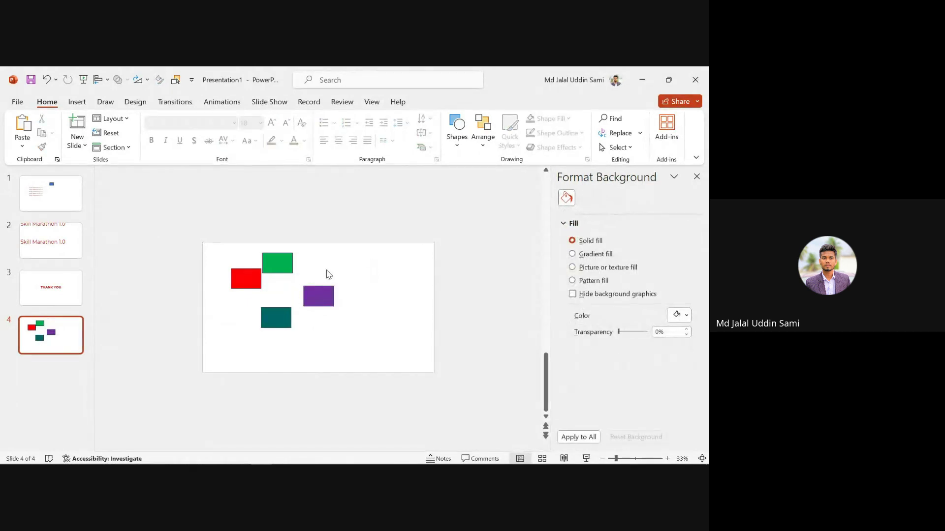
drag(186, 228, 359, 372)
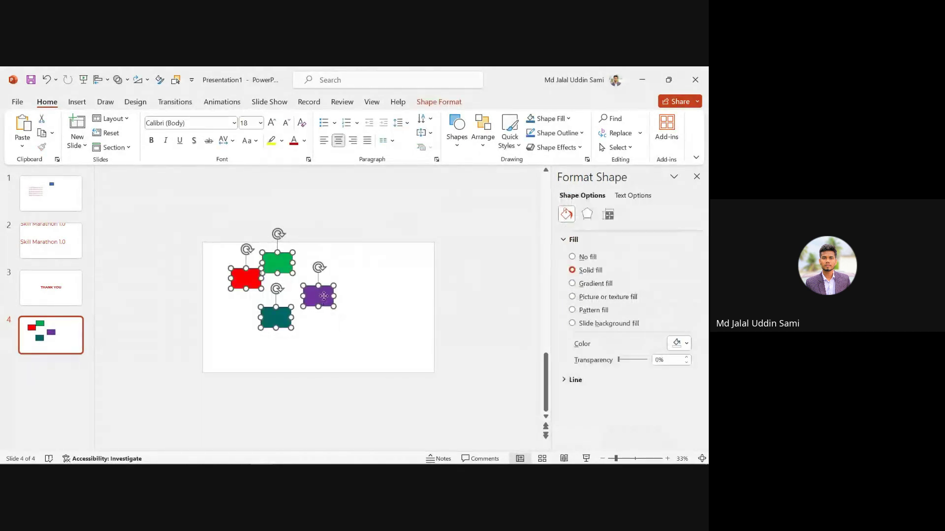
click(420, 283)
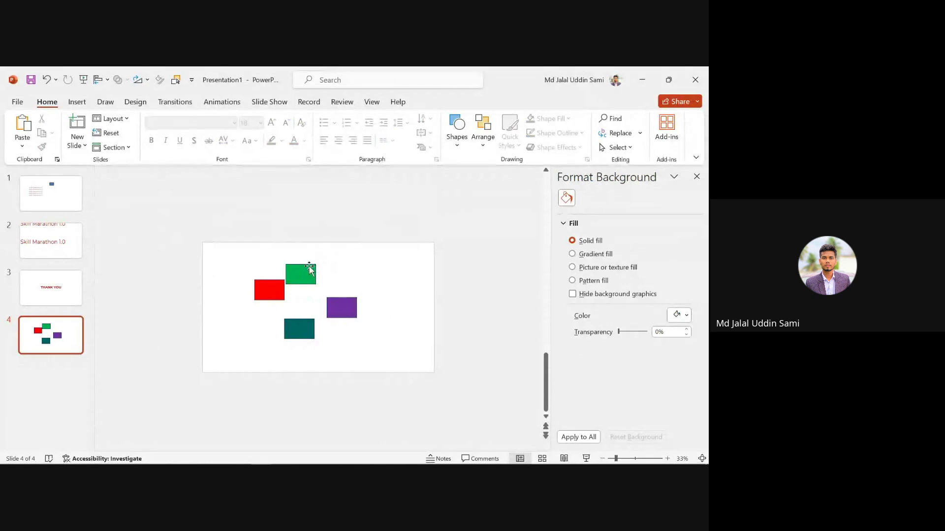
- Close the formatting pane and push red, green, purple and teal into an overlapping cluster
drag(309, 270, 270, 304)
click(344, 266)
click(334, 297)
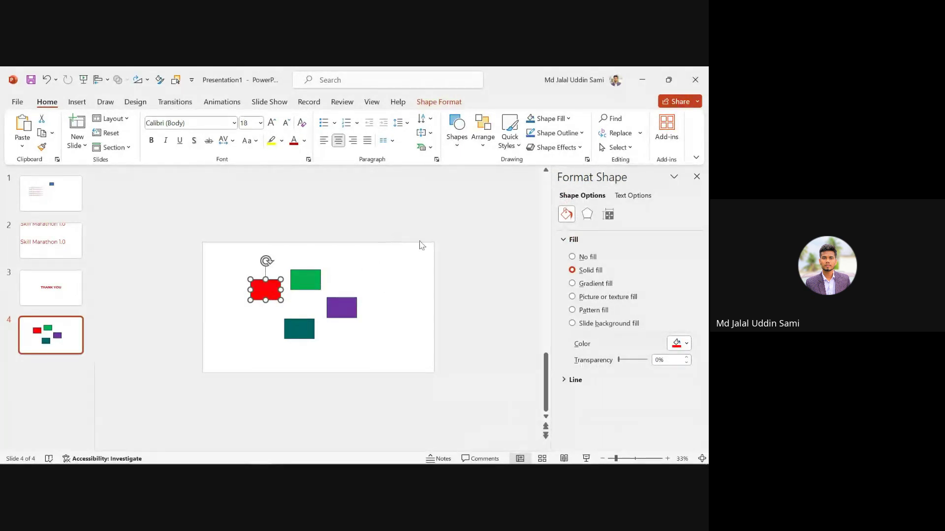
click(316, 254)
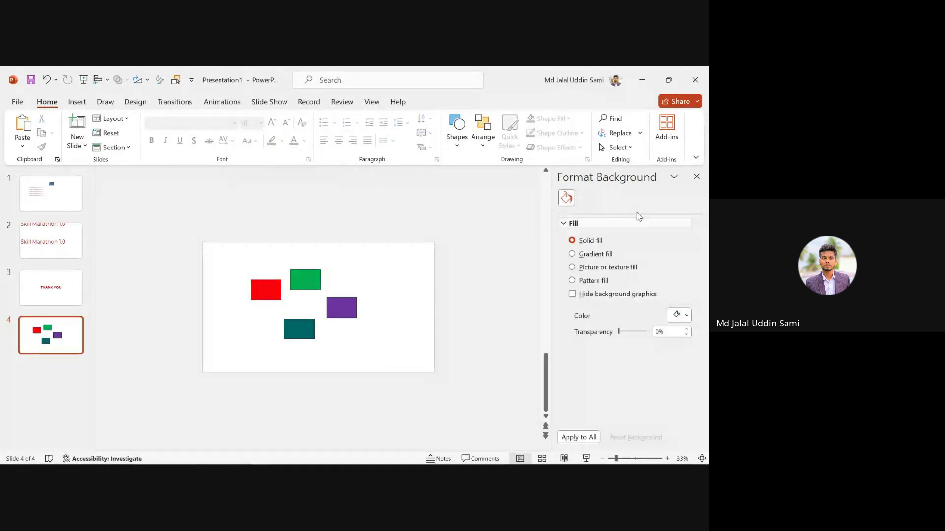
click(696, 176)
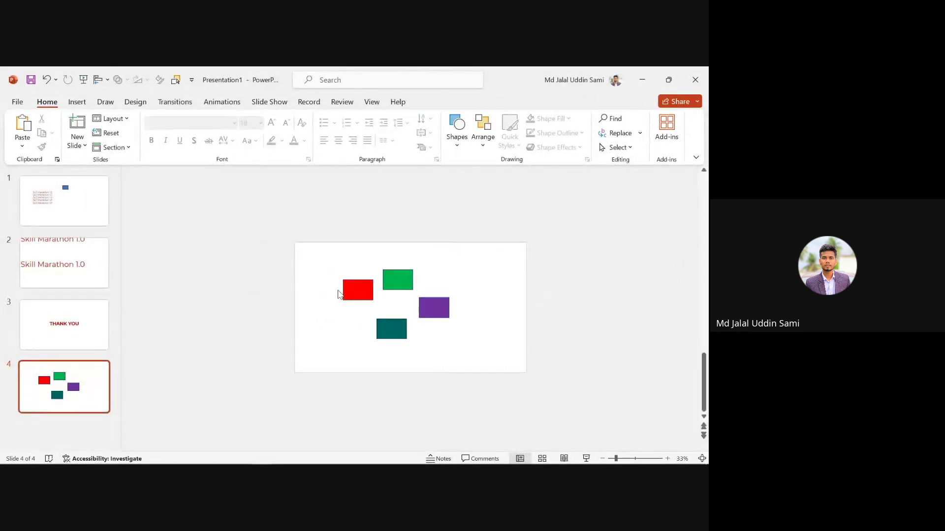
drag(347, 294, 365, 290)
drag(432, 302, 420, 283)
drag(397, 329, 396, 306)
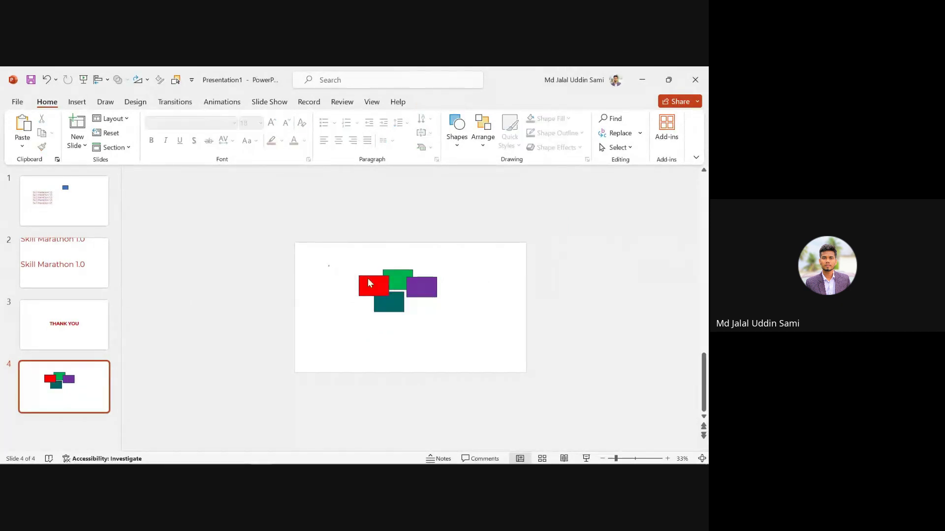
drag(327, 245, 481, 344)
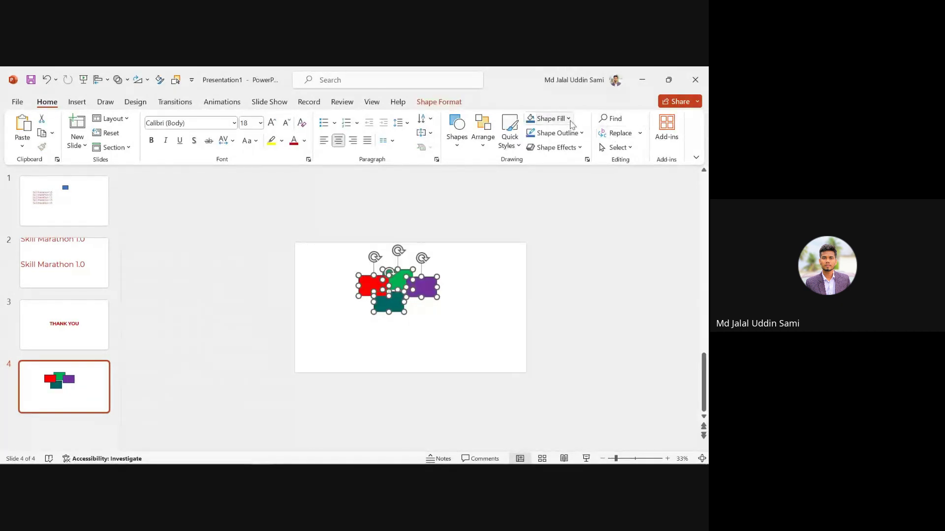
- Change the four rectangles to Oval shapes via Change Shape
click(547, 119)
click(547, 118)
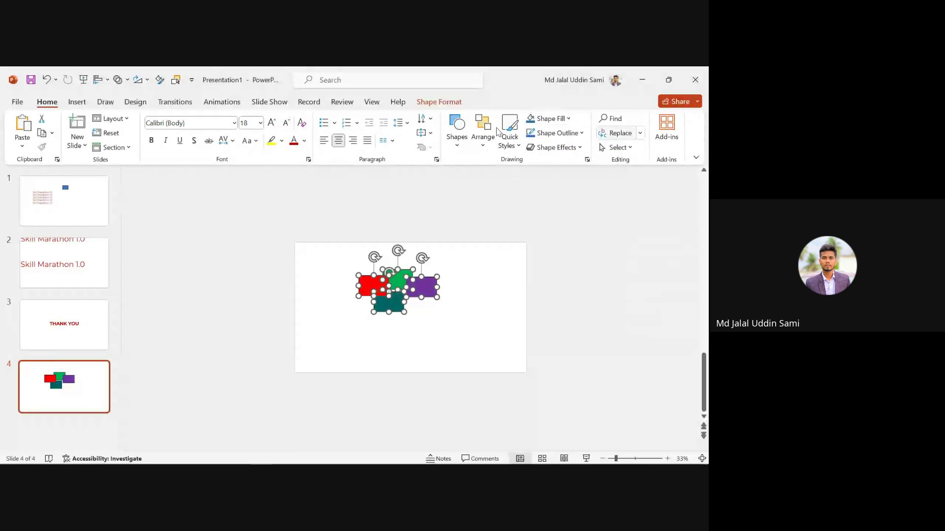
click(457, 103)
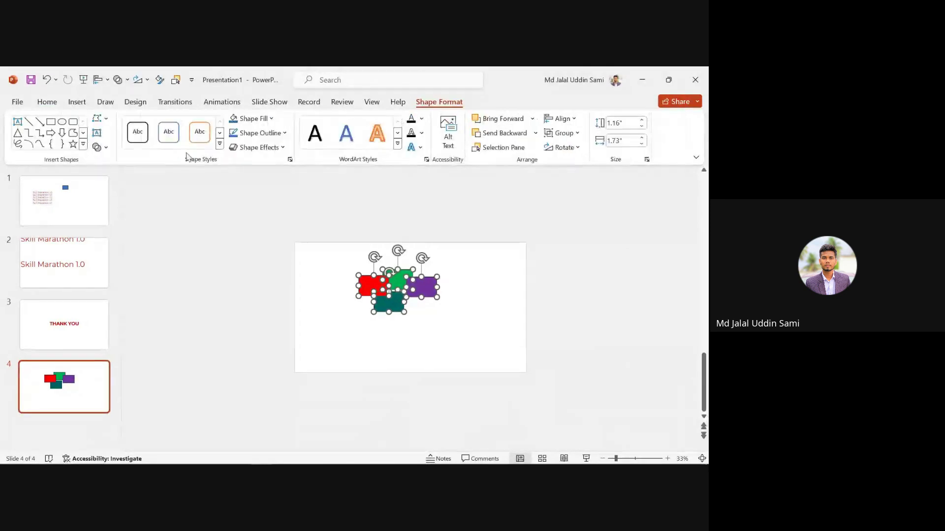
click(109, 120)
mouse_move(128, 134)
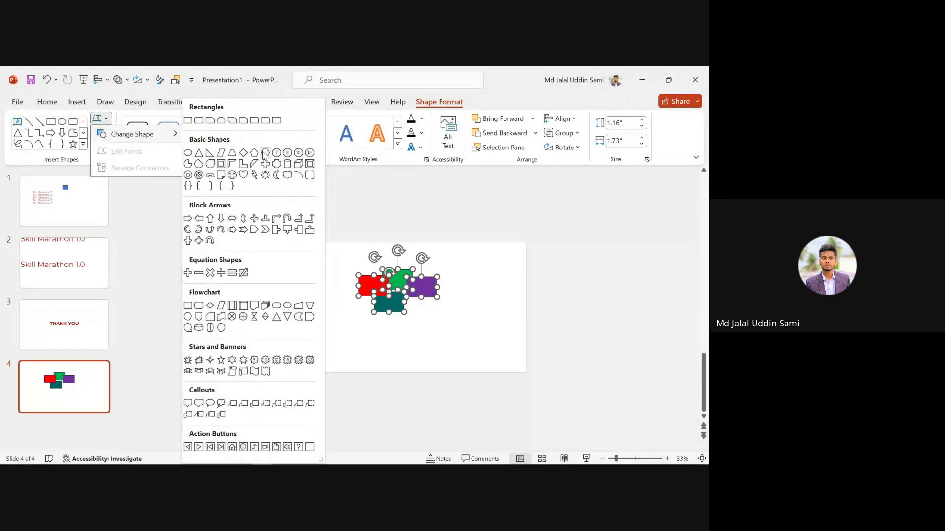
click(188, 153)
click(461, 277)
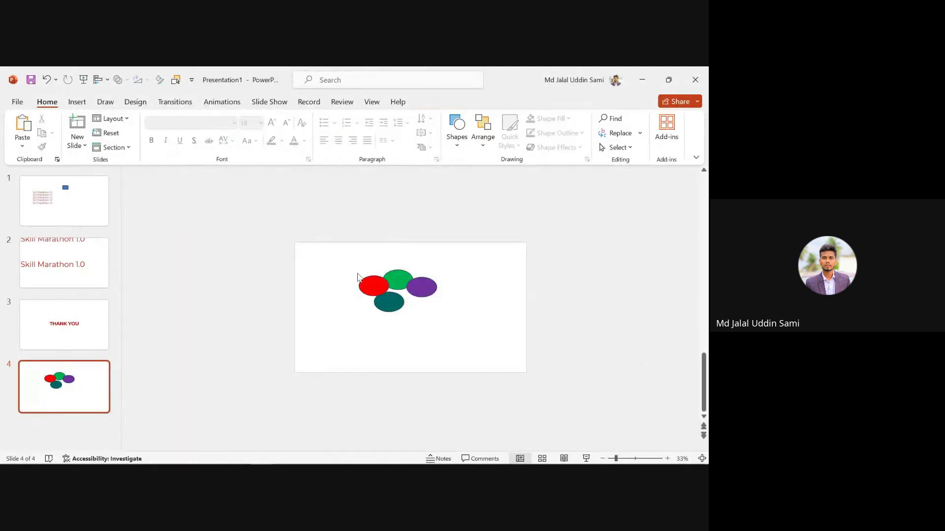
- Enlarge all four ovals and rearrange them to overlap, tilting the green oval
drag(349, 262, 527, 375)
drag(438, 297, 490, 347)
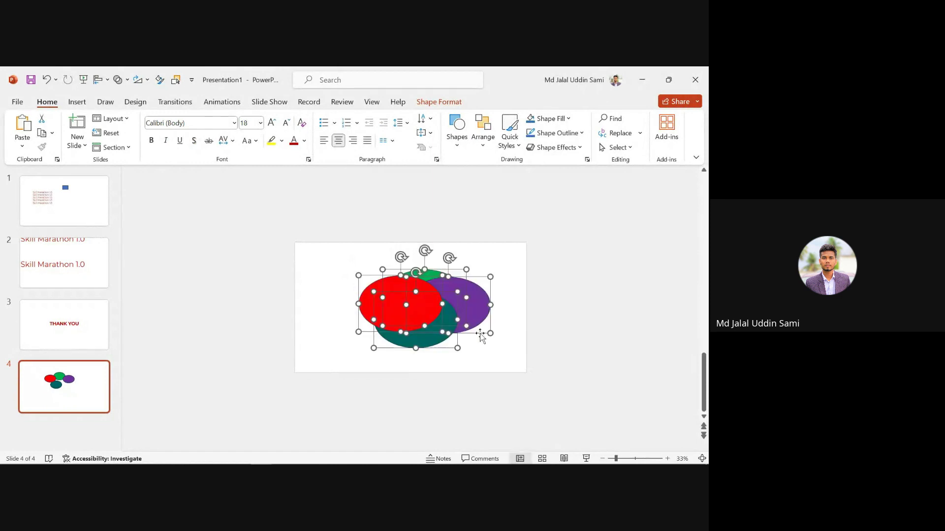
click(482, 264)
drag(397, 310, 347, 288)
drag(426, 320, 386, 337)
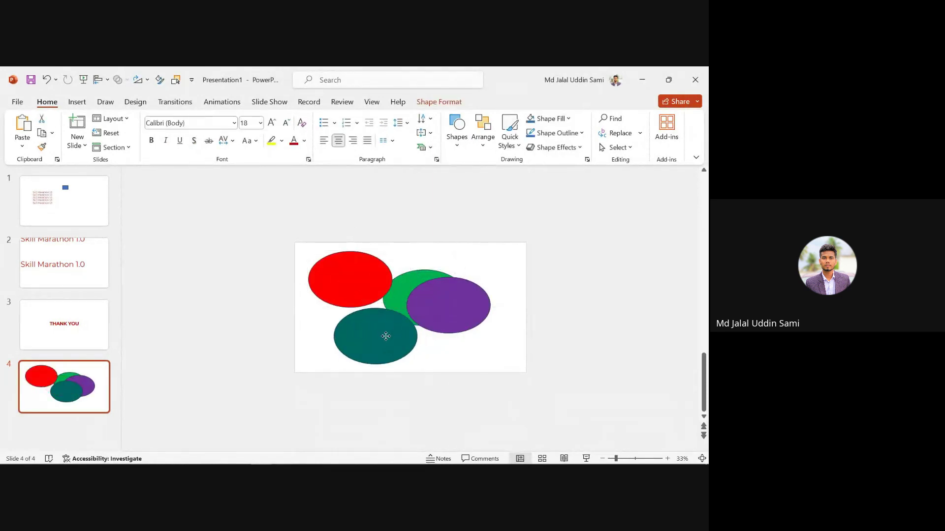
drag(448, 308, 459, 244)
drag(505, 303, 487, 318)
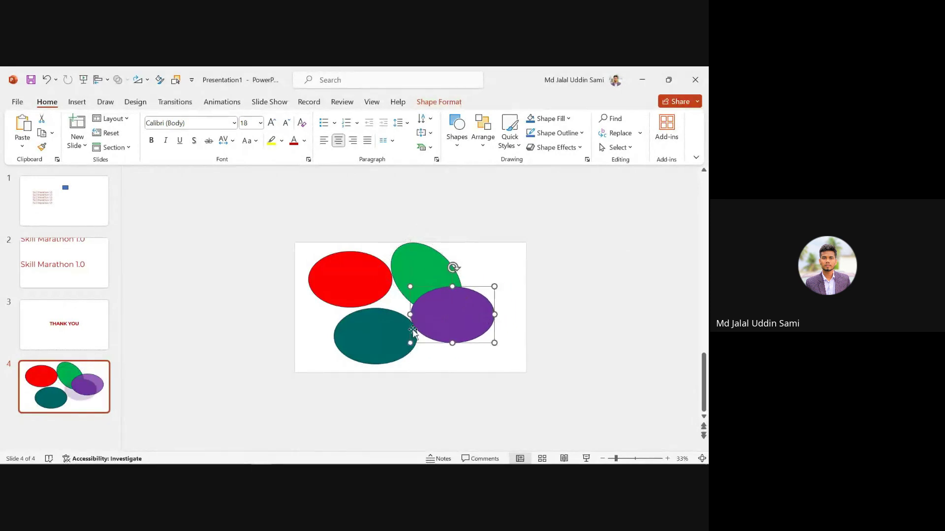
drag(378, 333, 397, 325)
drag(360, 276, 387, 280)
- Select the green, purple, teal and red ovals in turn and check the layer ordering options
click(522, 234)
click(417, 205)
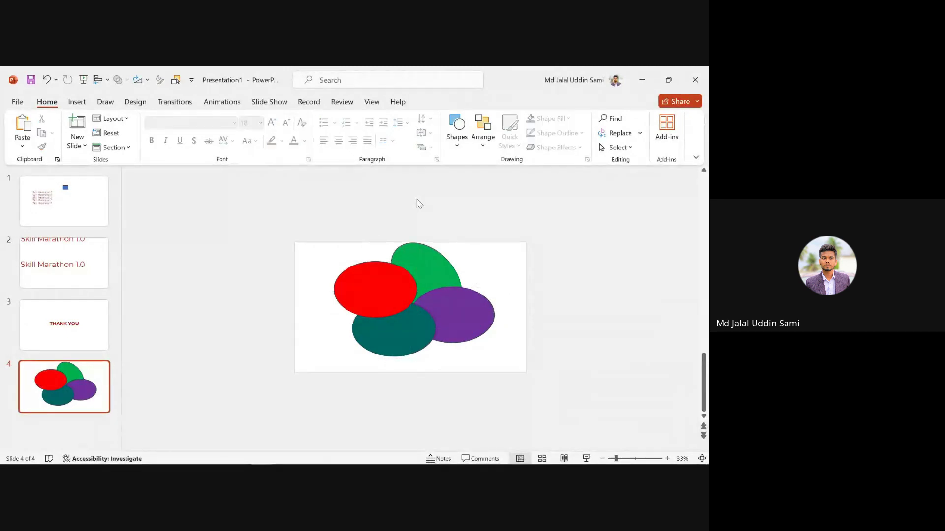
click(429, 260)
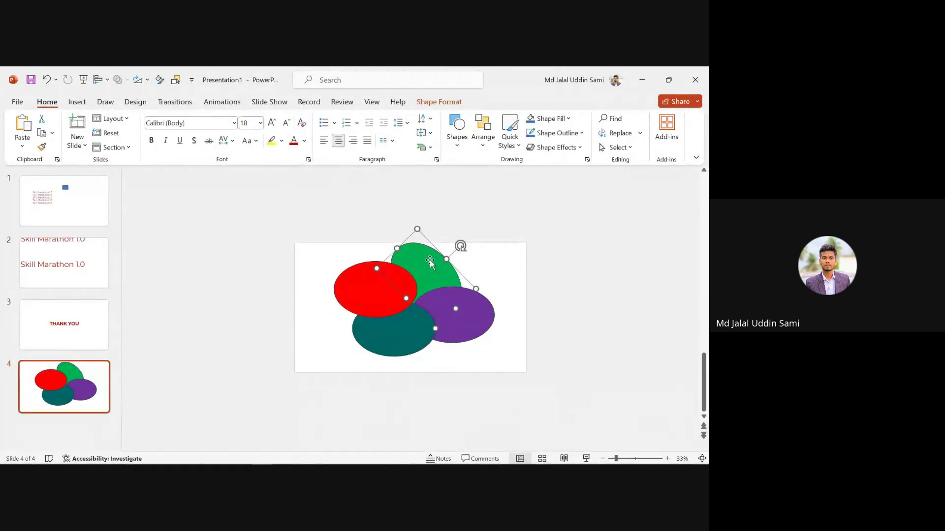
click(469, 331)
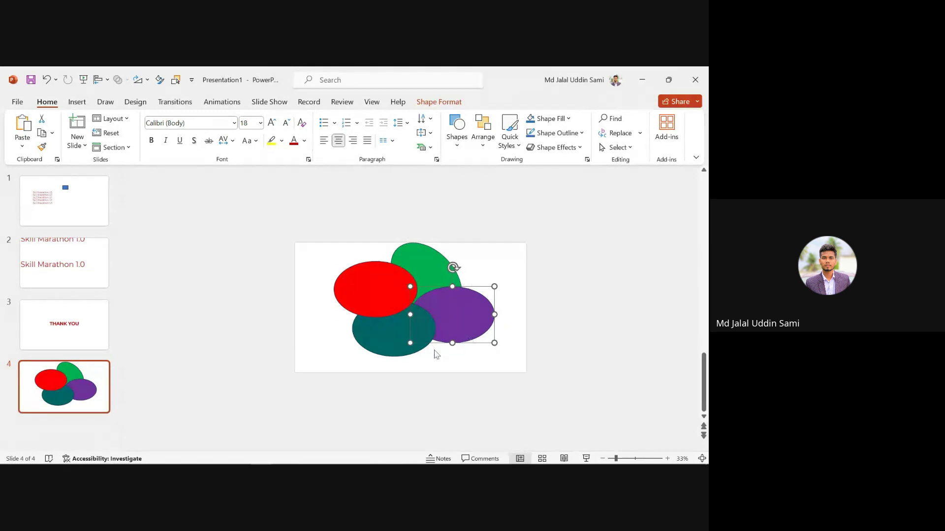
click(382, 341)
click(354, 280)
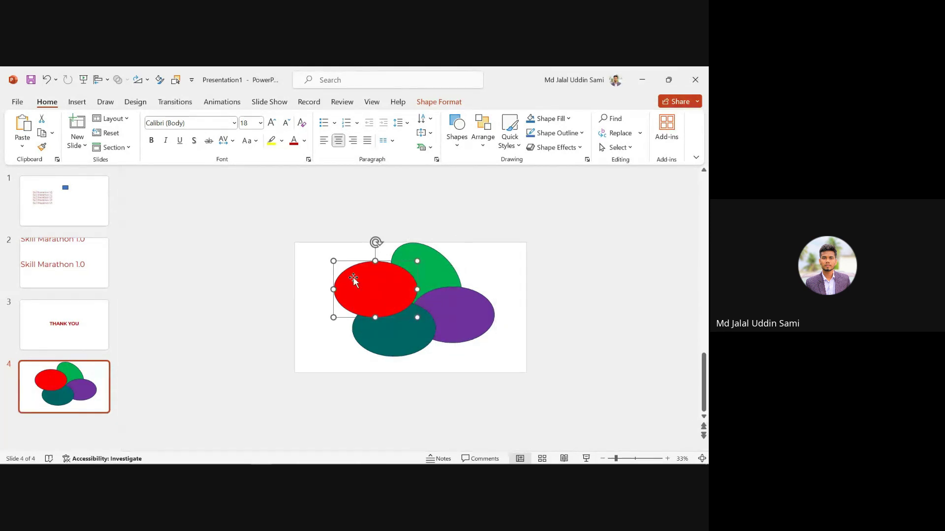
scroll(508, 282, down, 1)
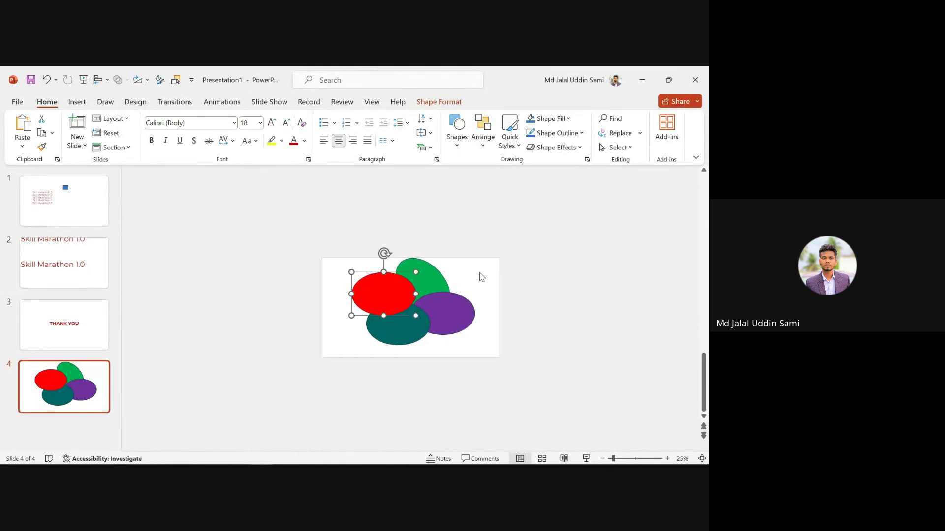
click(480, 276)
click(483, 137)
click(441, 233)
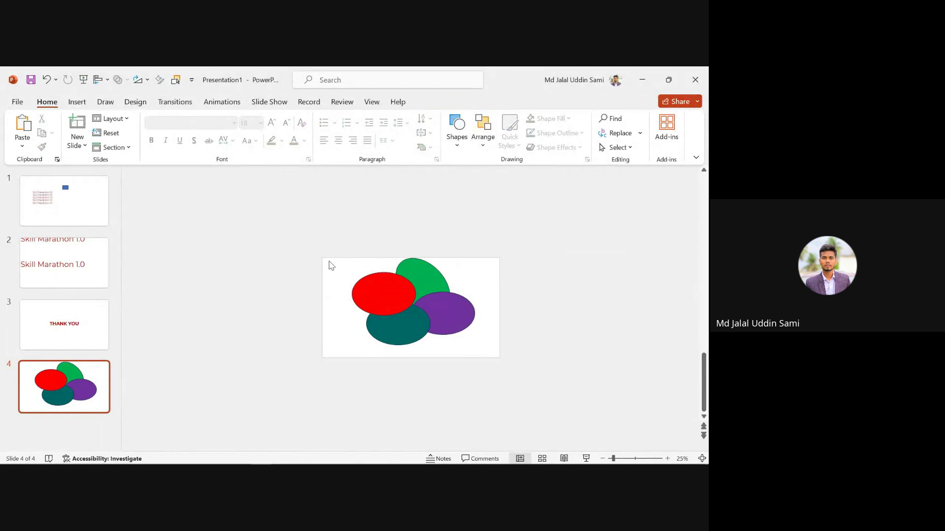
click(374, 290)
click(480, 134)
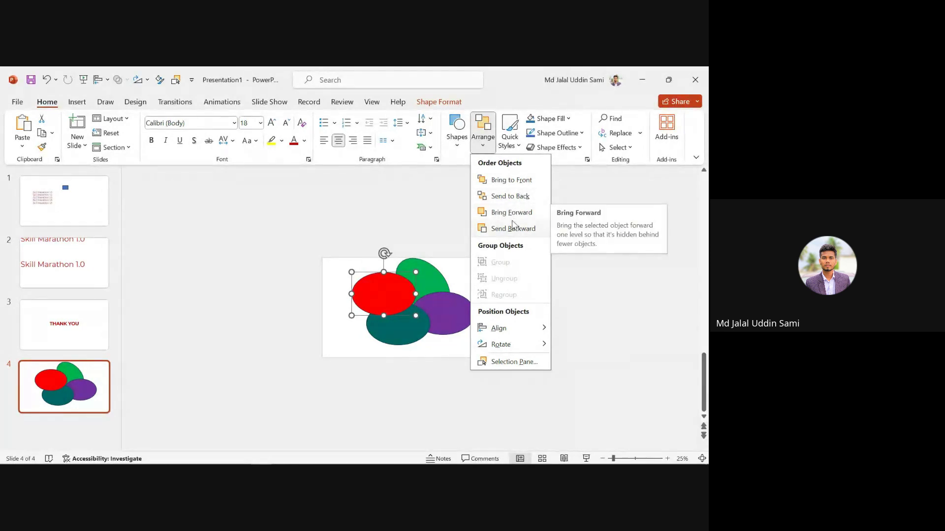
click(594, 193)
click(504, 199)
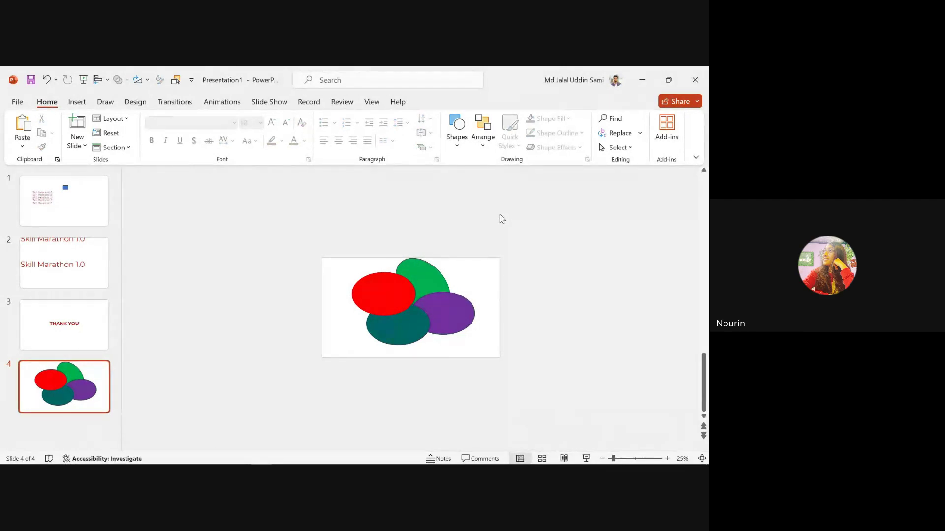
click(385, 291)
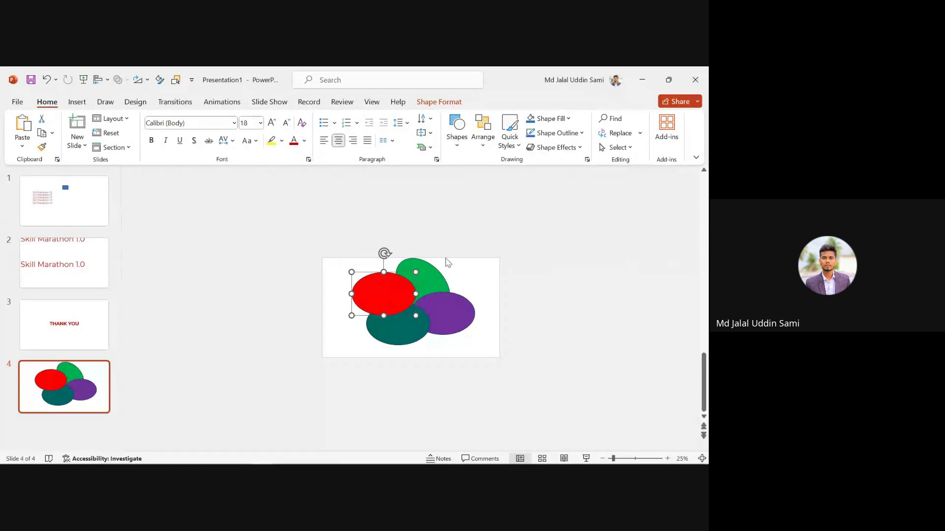
click(487, 183)
click(483, 133)
key(Escape)
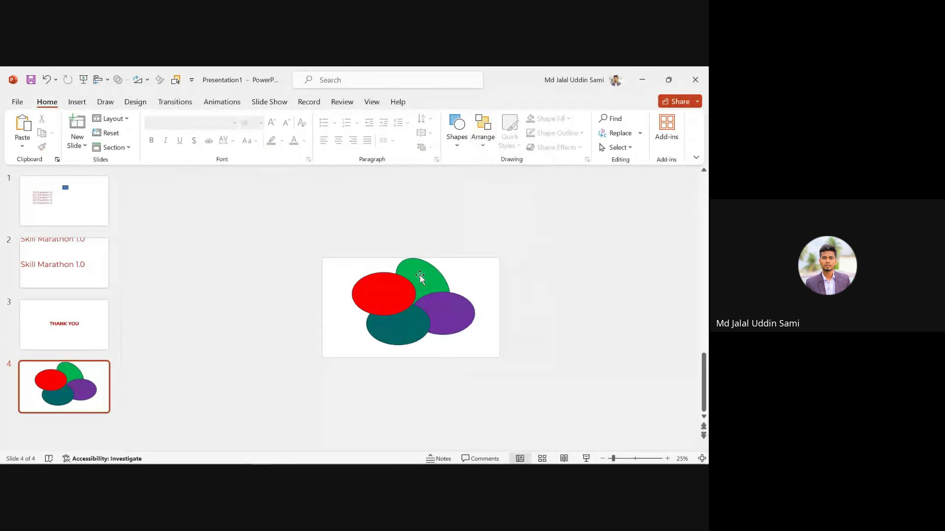
click(483, 133)
click(406, 276)
click(394, 285)
click(482, 133)
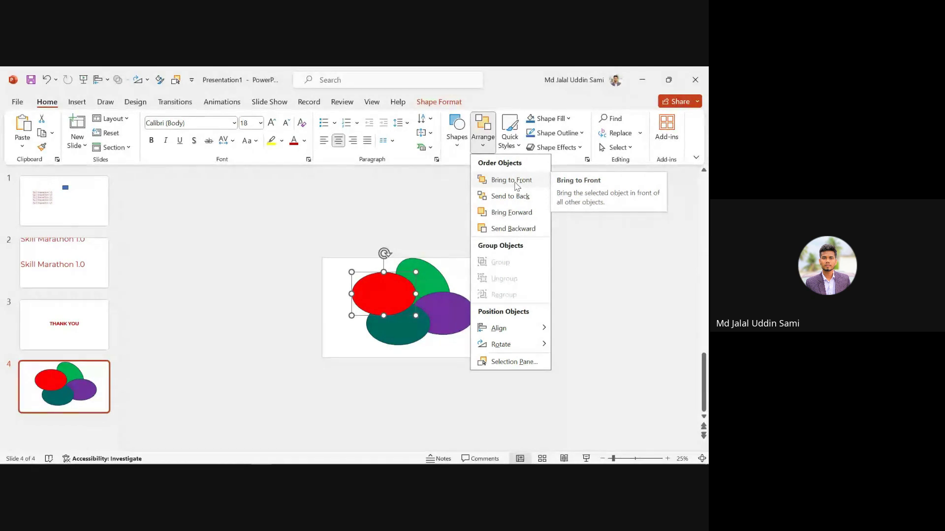
click(364, 224)
click(462, 227)
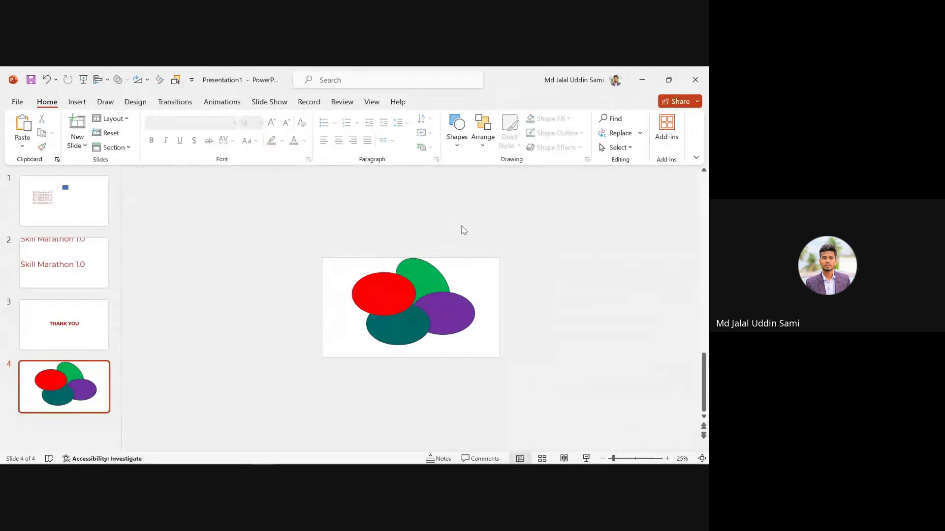
click(432, 277)
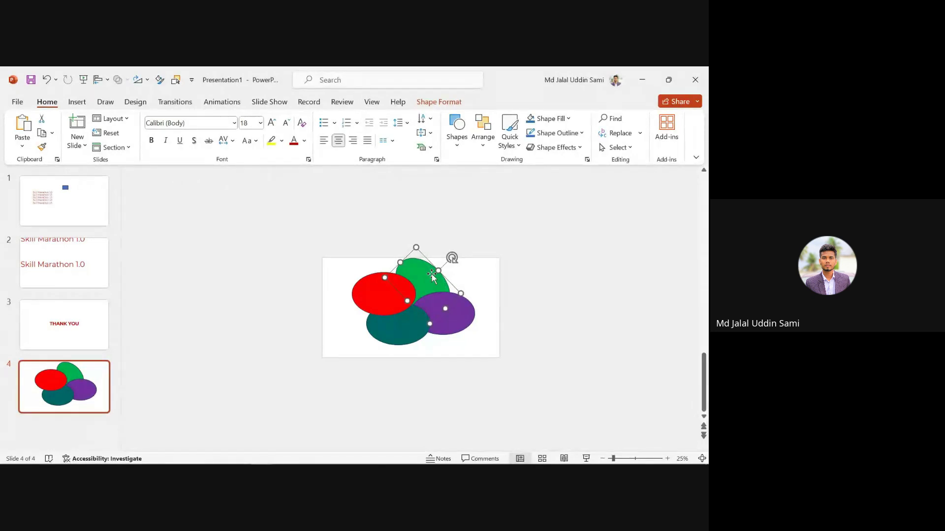
click(435, 231)
click(434, 274)
click(490, 137)
click(511, 180)
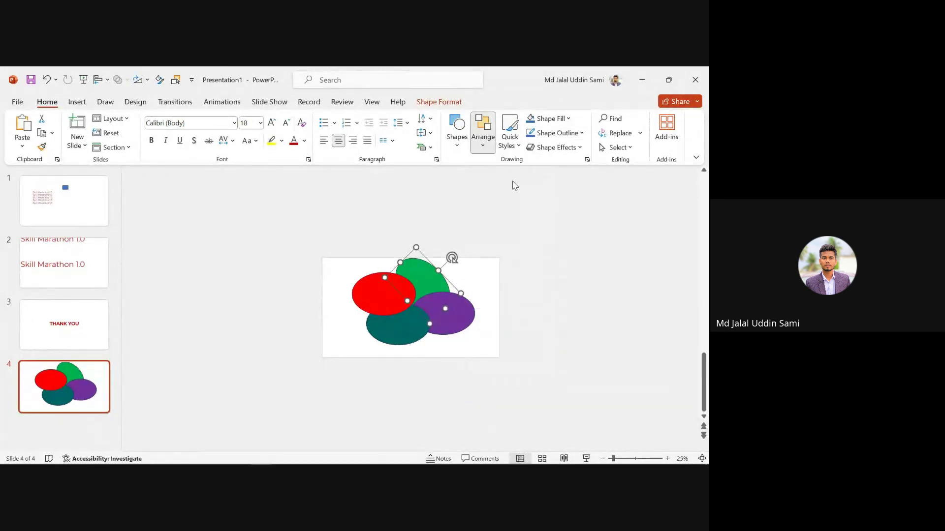
click(492, 196)
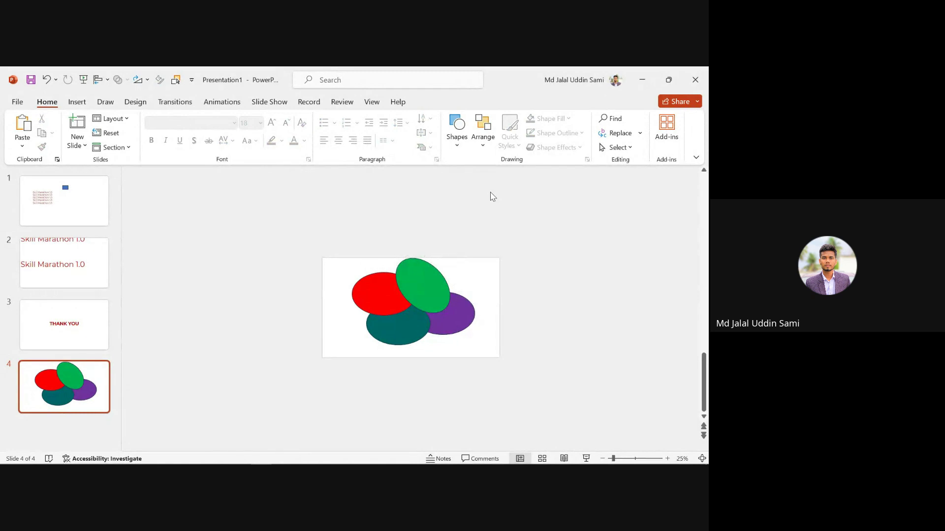
click(436, 293)
click(481, 140)
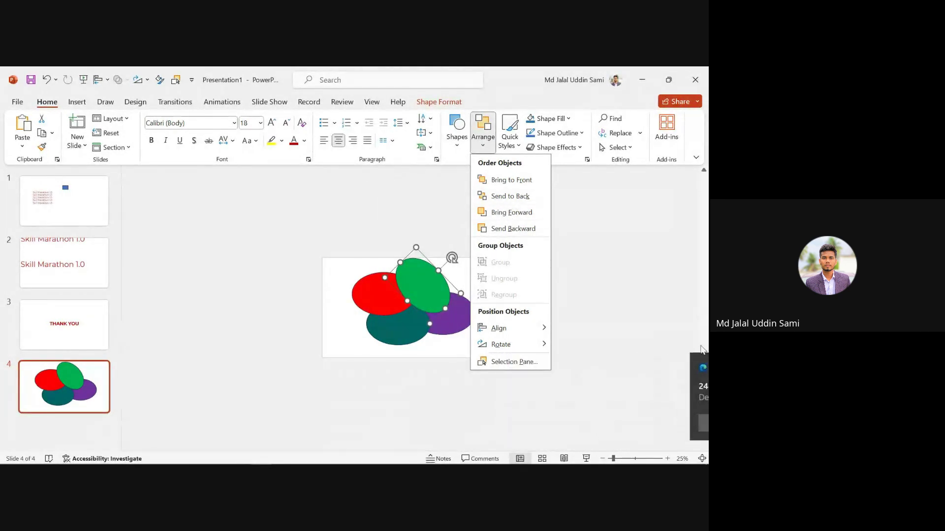
click(502, 197)
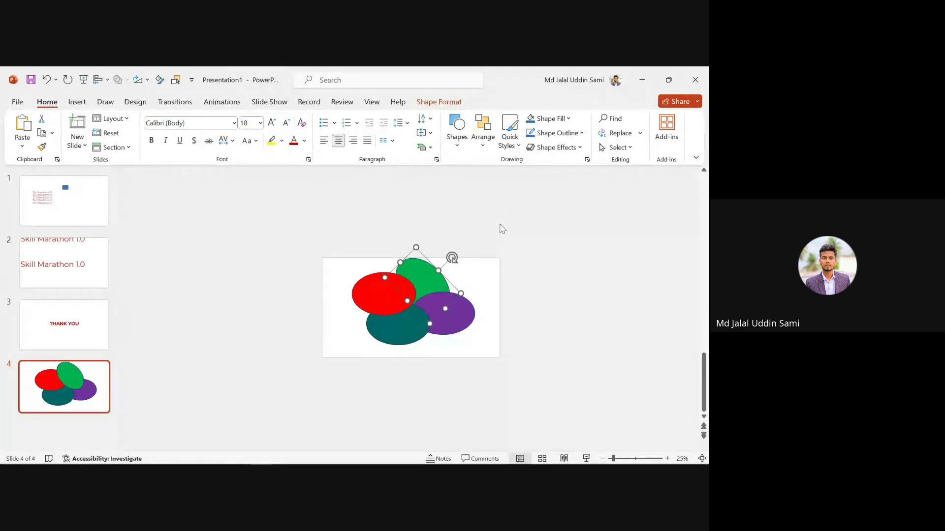
click(440, 219)
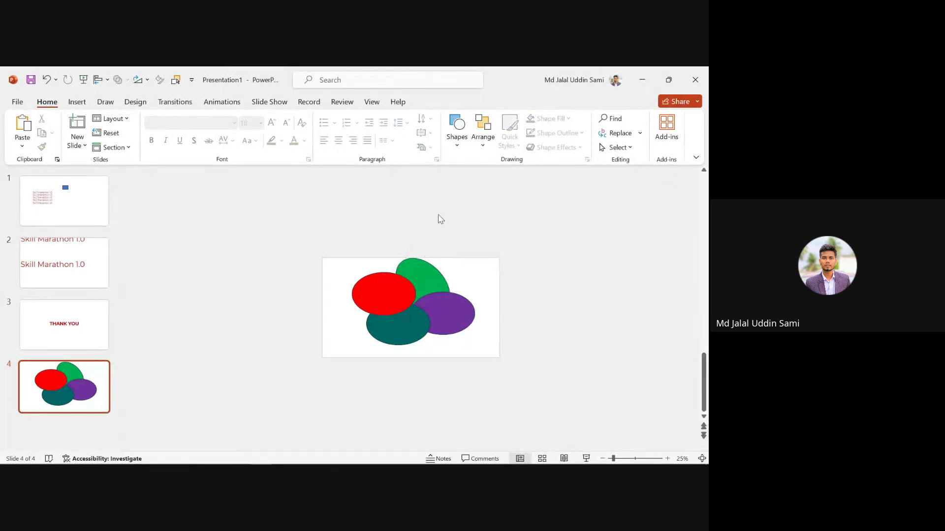
click(485, 152)
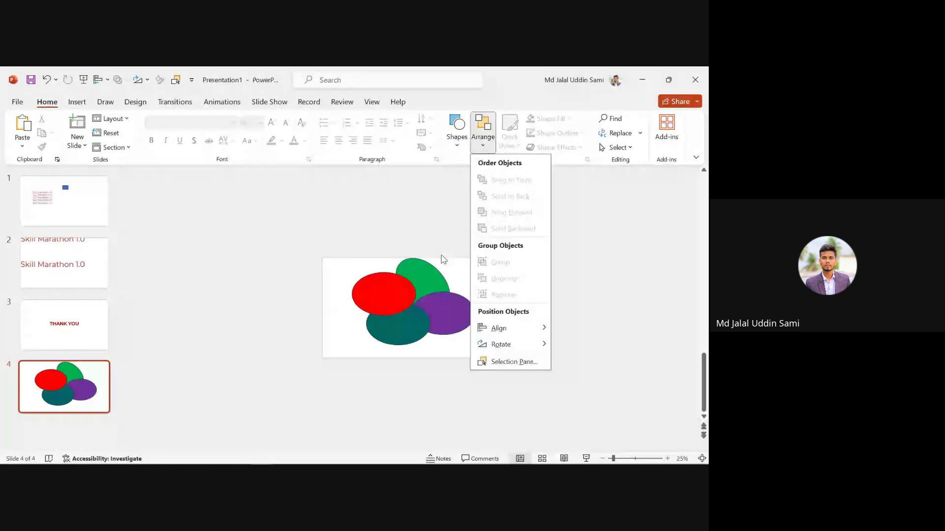
click(429, 268)
click(429, 269)
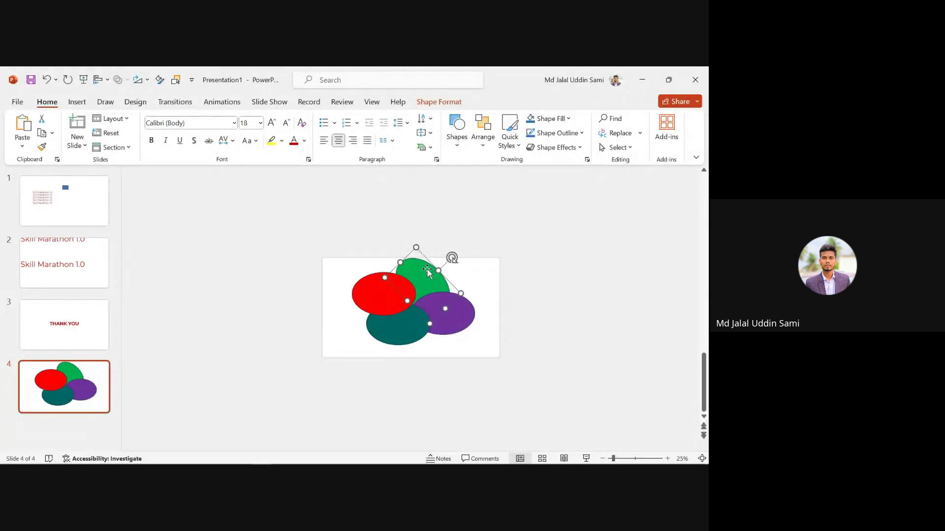
- Bring the green ellipse forward one level, then check the purple and green ellipses' selection
click(482, 140)
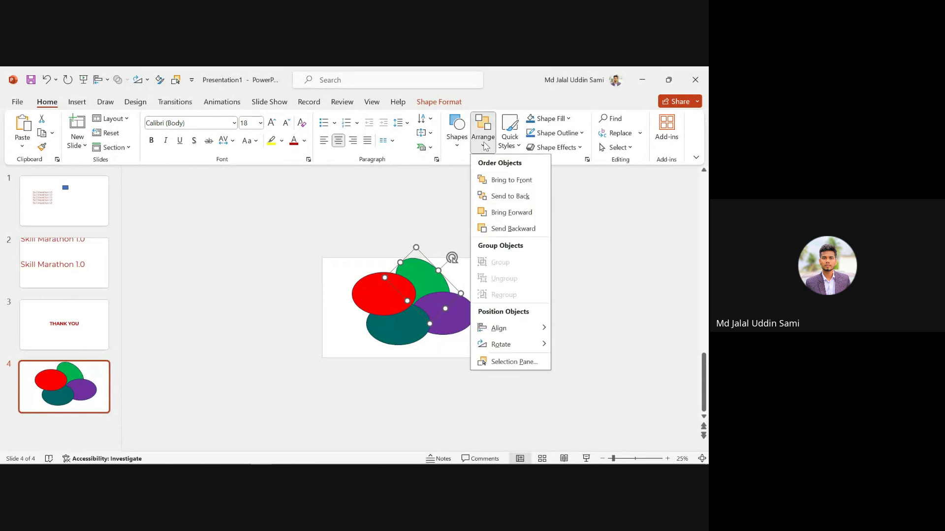
click(518, 213)
click(490, 262)
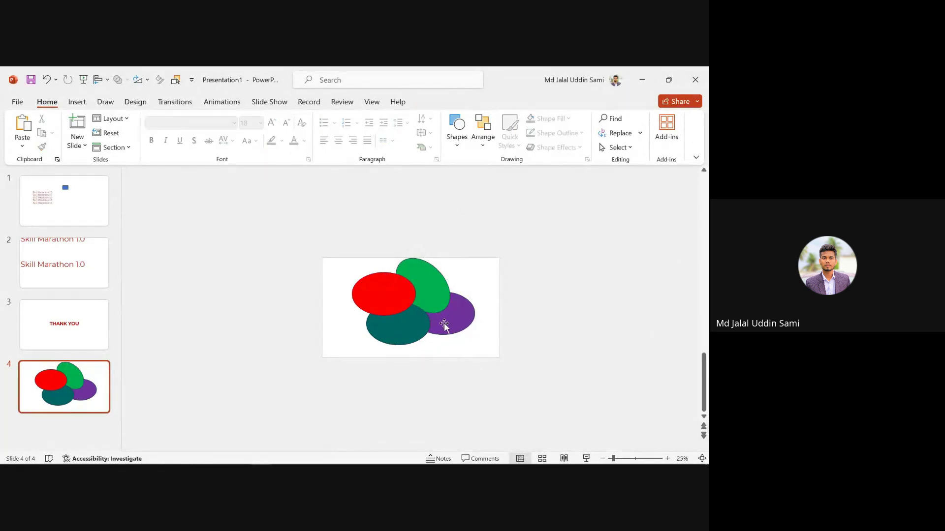
click(466, 331)
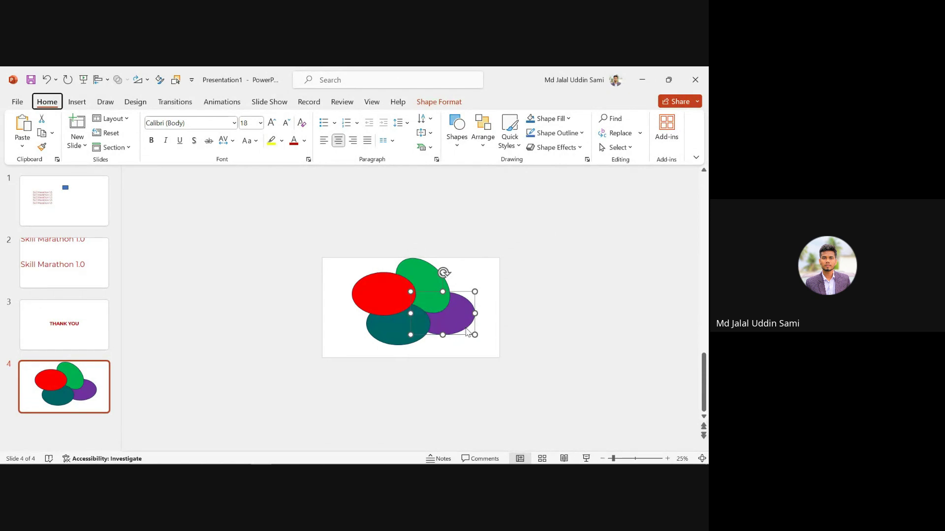
scroll(465, 327, up, 5)
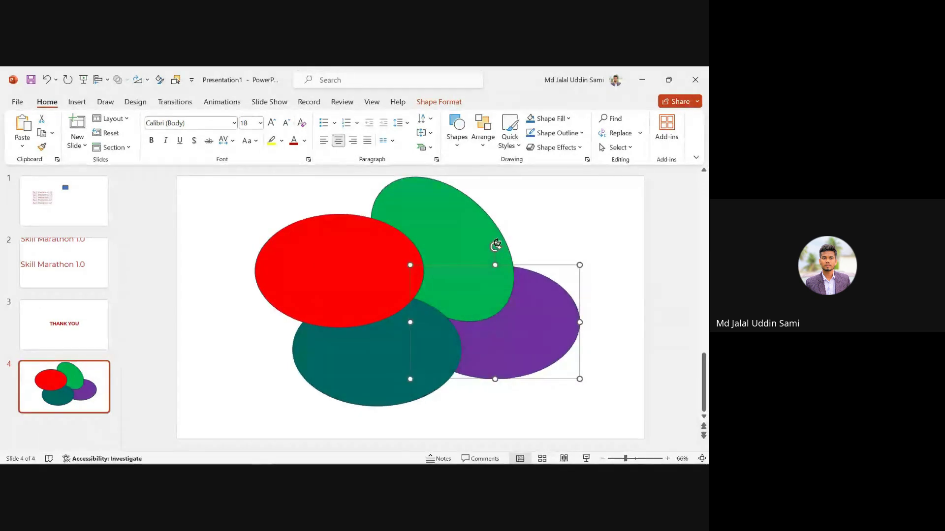
click(530, 207)
click(548, 328)
click(462, 248)
click(602, 207)
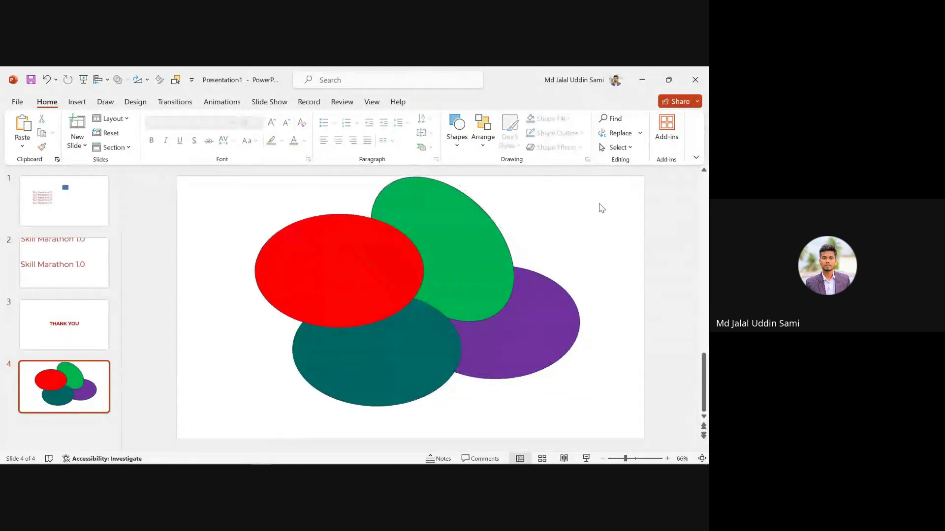
key(Page_Up)
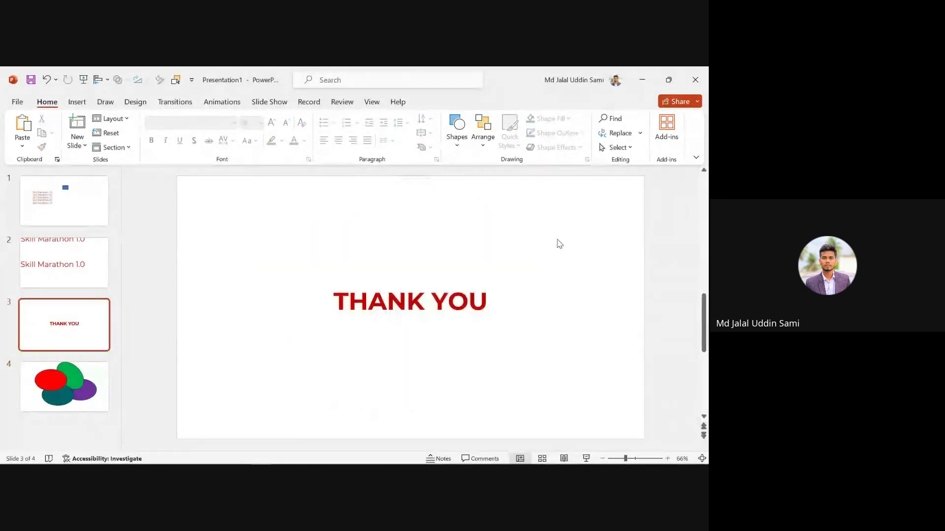
key(Page_Down)
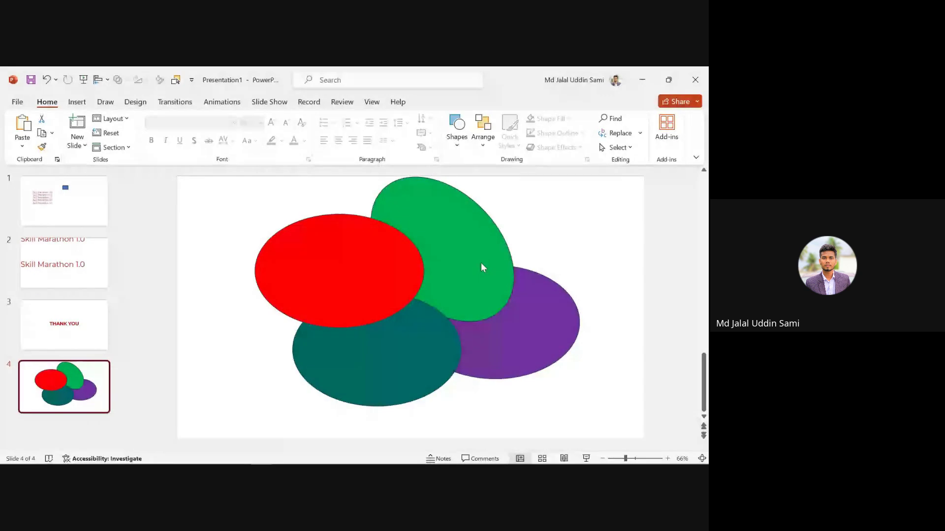
- Adjust the green ellipse's stacking order and nudge it slightly left and down
key(ctrl+a)
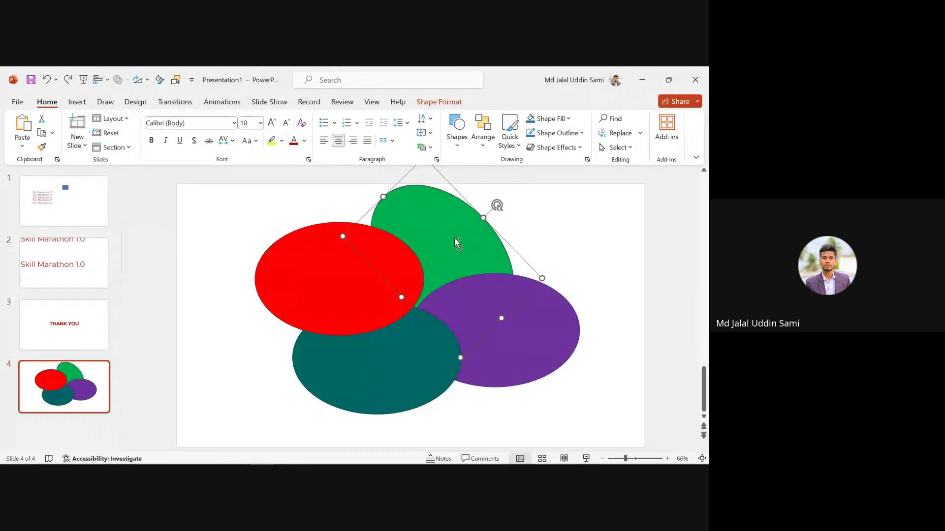
key(ctrl+bracketright)
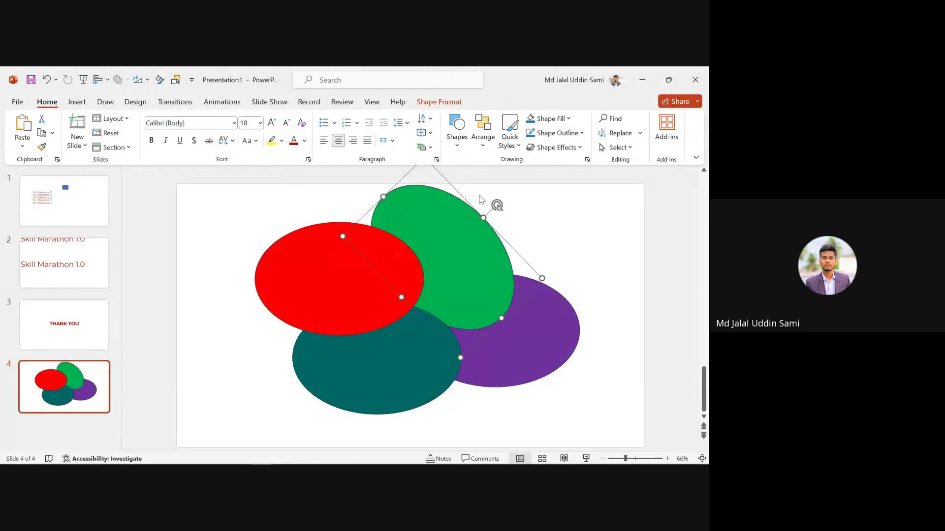
click(485, 136)
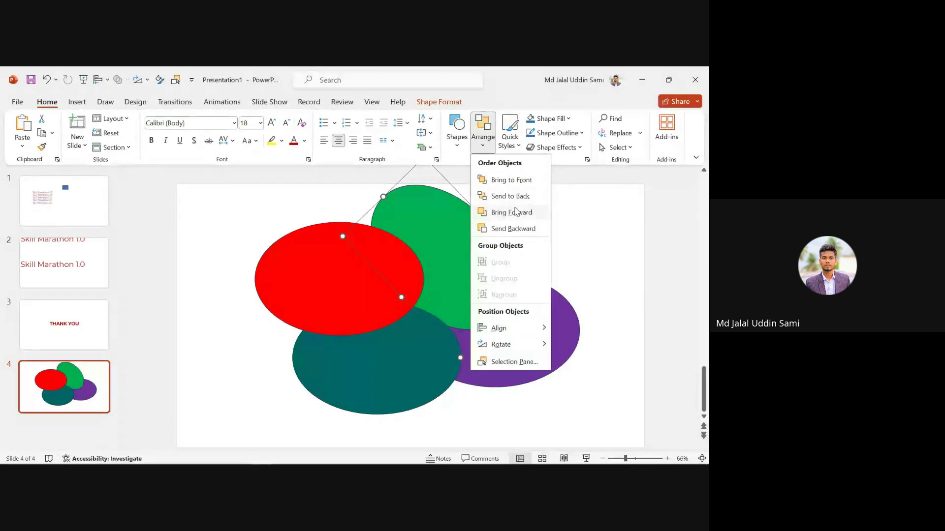
click(517, 212)
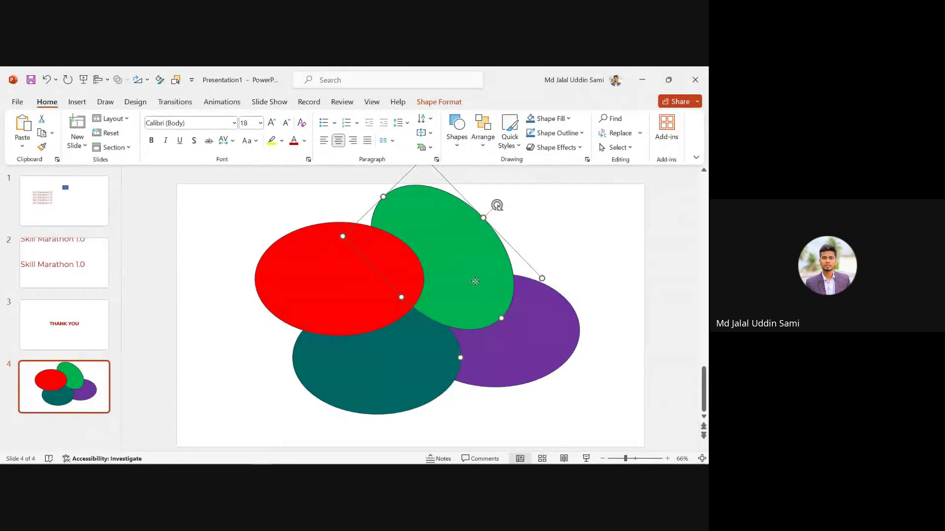
drag(476, 278, 471, 290)
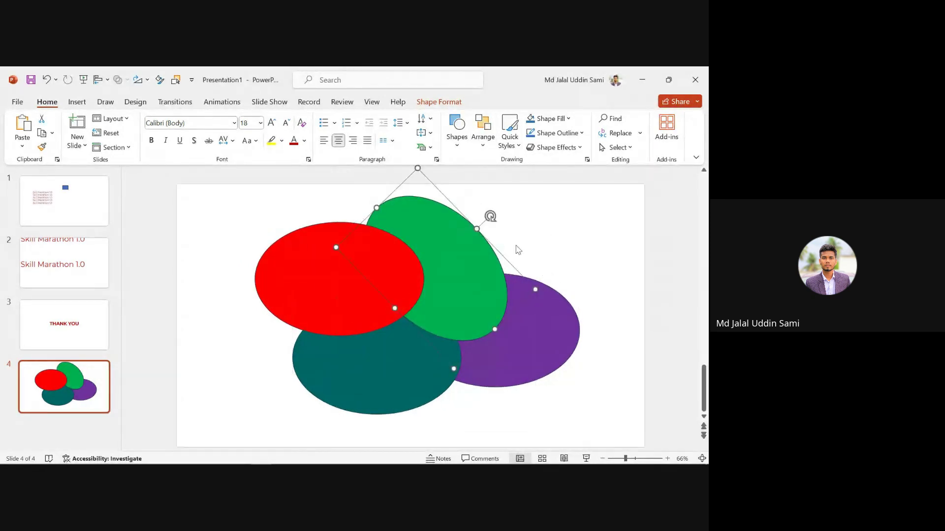
click(480, 135)
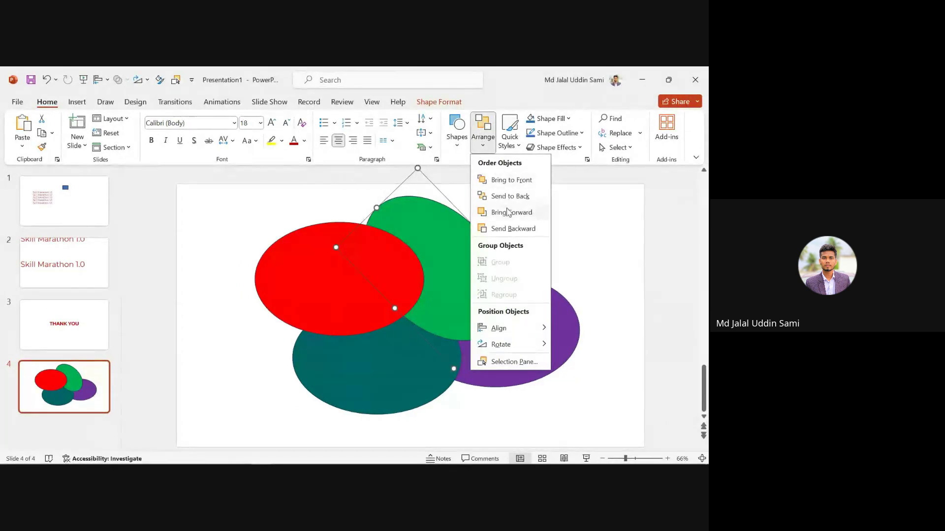
click(512, 228)
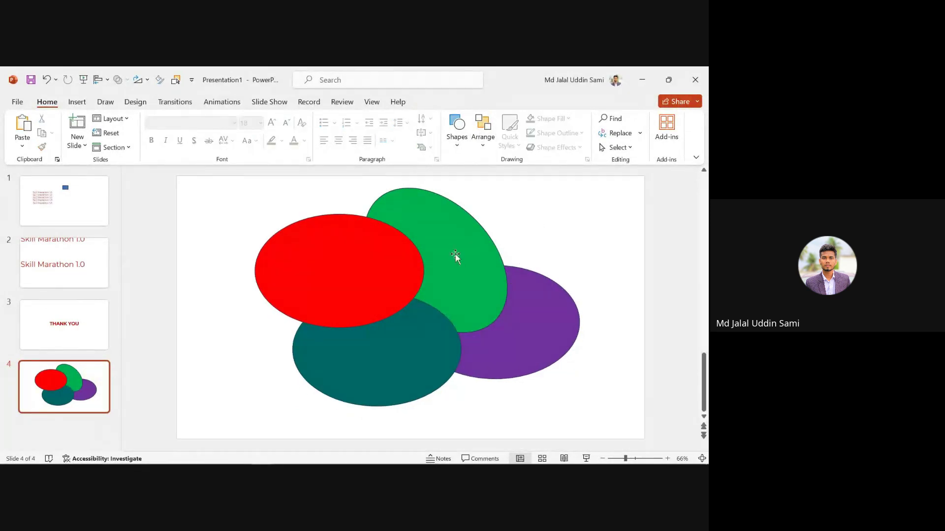
- Bring the green ellipse forward above the teal and red ellipses
click(411, 340)
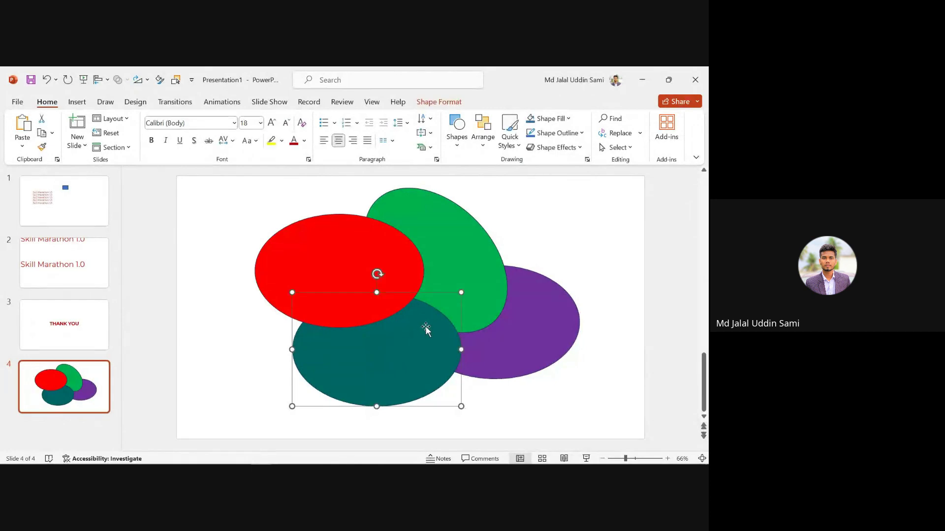
click(455, 249)
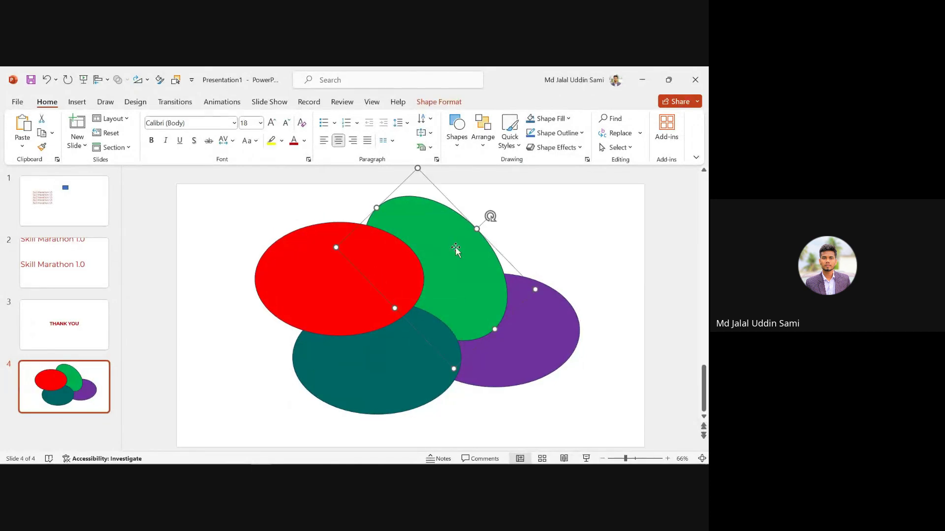
click(481, 139)
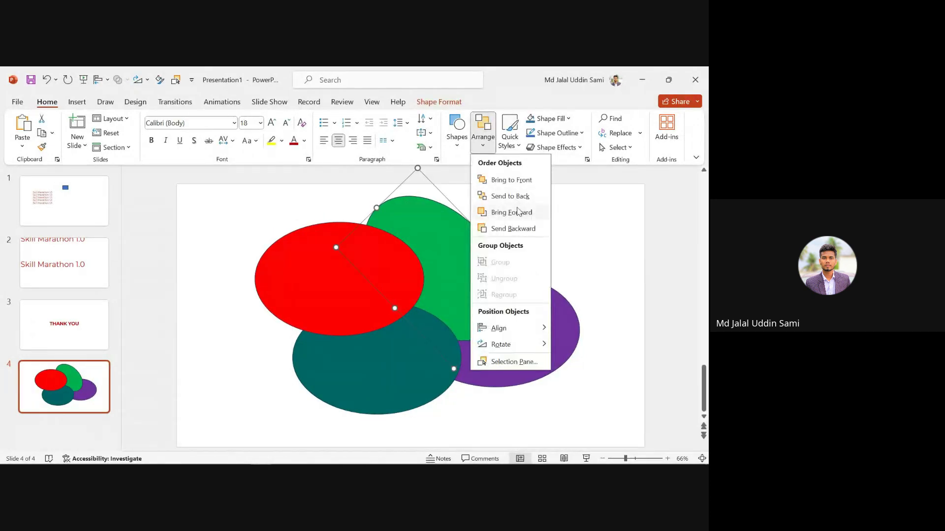
click(519, 211)
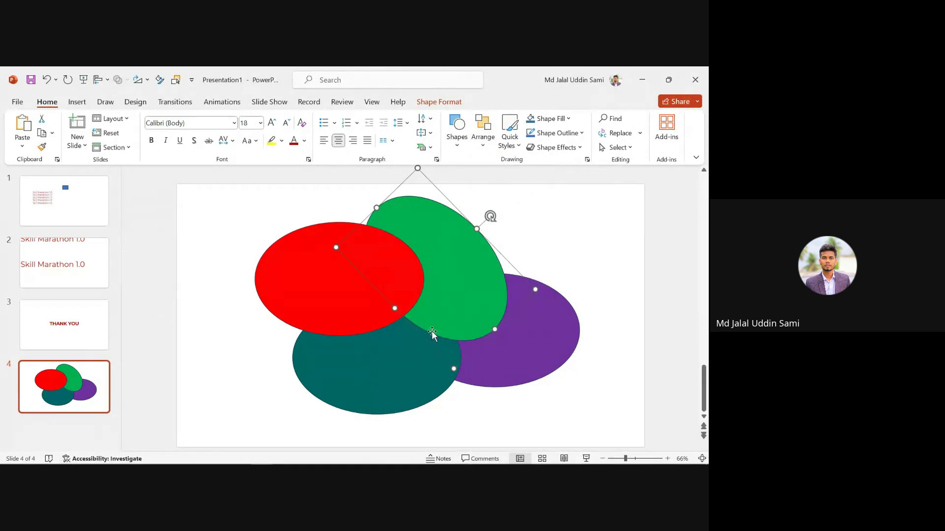
click(482, 139)
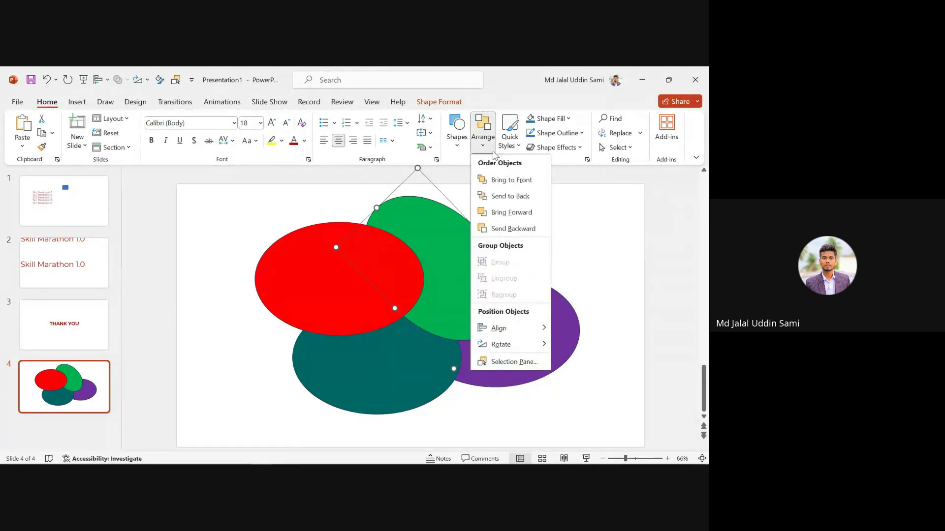
click(514, 217)
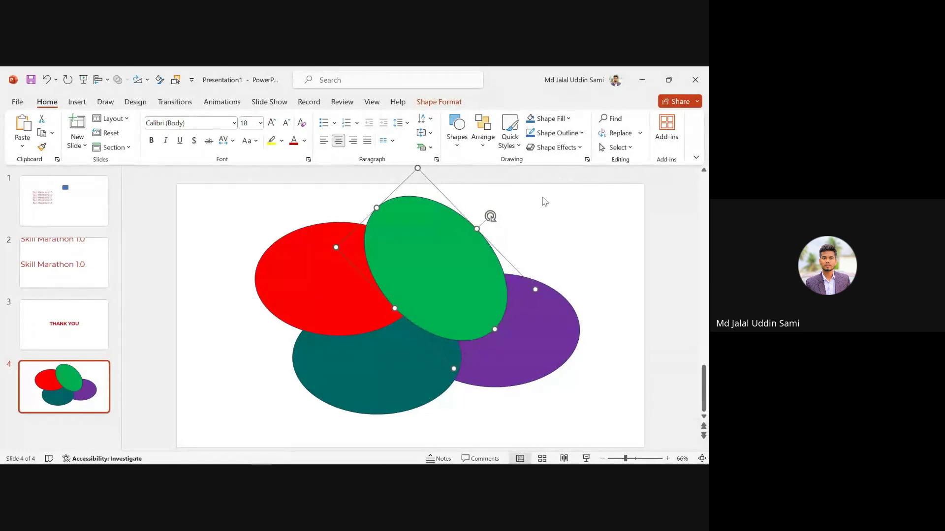
click(544, 202)
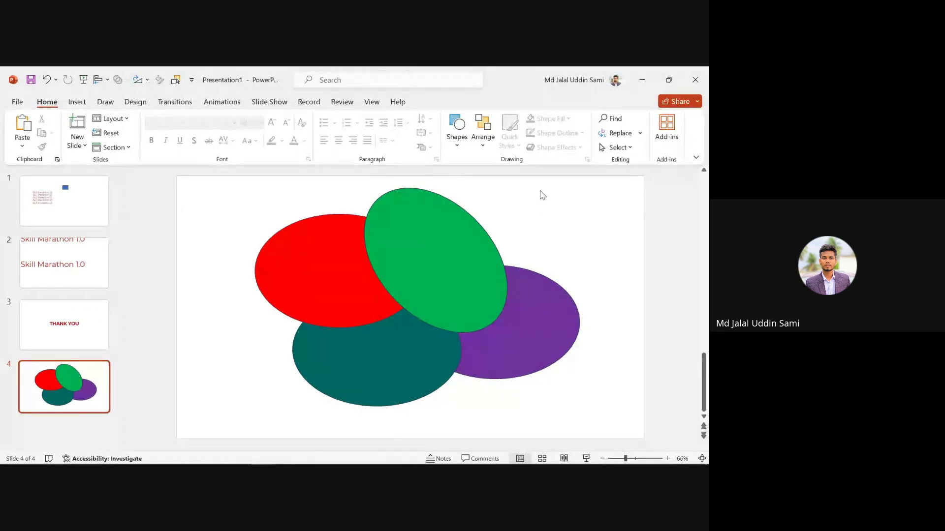
- Drag the green ellipse up-right, the red left and the teal down-left so they barely overlap
scroll(492, 211, down, 4)
scroll(438, 260, up, 3)
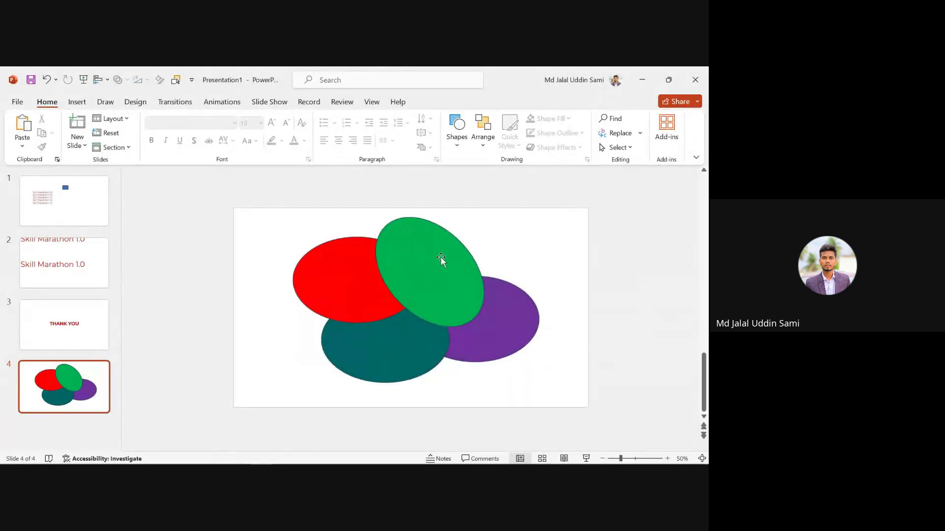
click(482, 139)
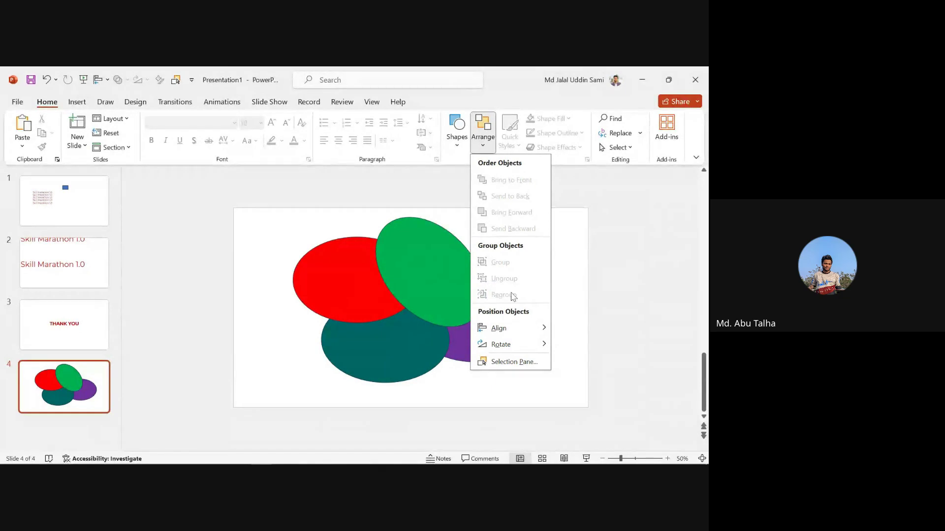
click(527, 315)
drag(407, 290, 352, 276)
drag(397, 332, 382, 353)
drag(437, 303, 405, 290)
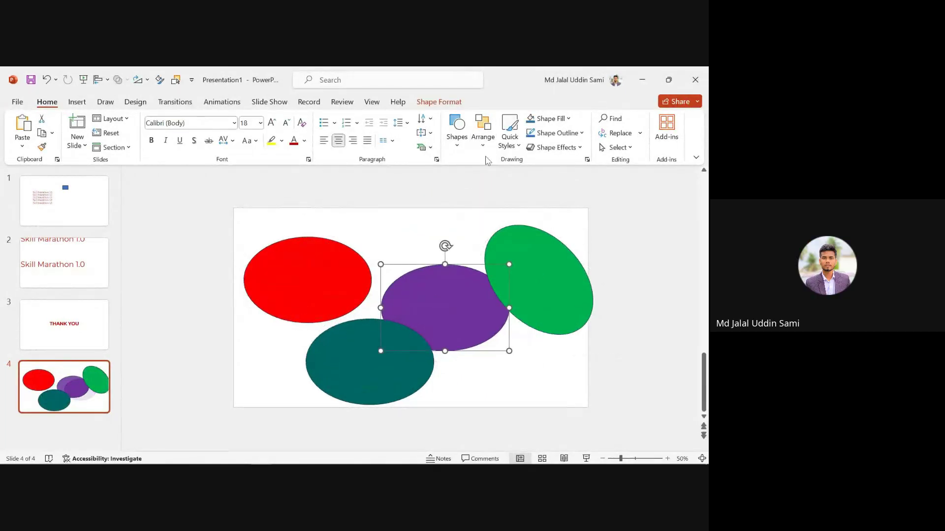
click(483, 132)
click(312, 289)
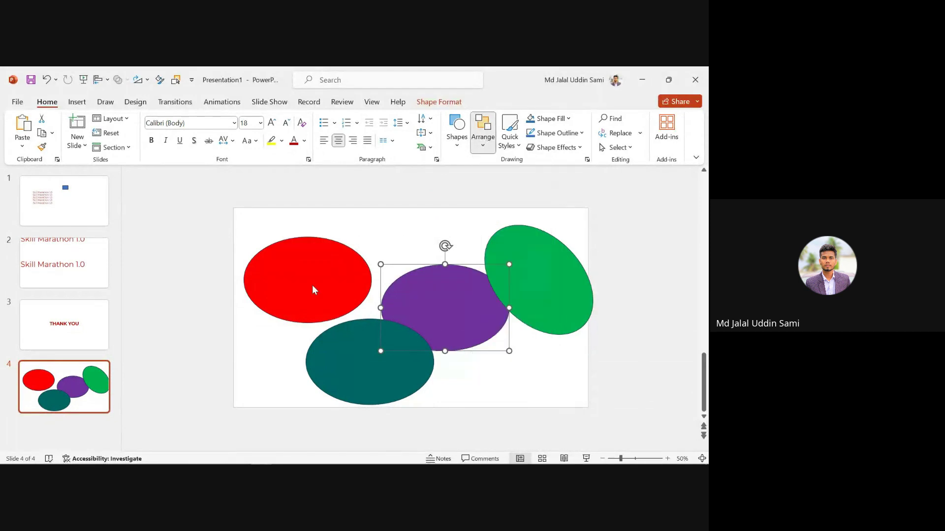
click(332, 294)
- On slide 3, duplicate the THANK YOU text box and place the copy further right
click(95, 327)
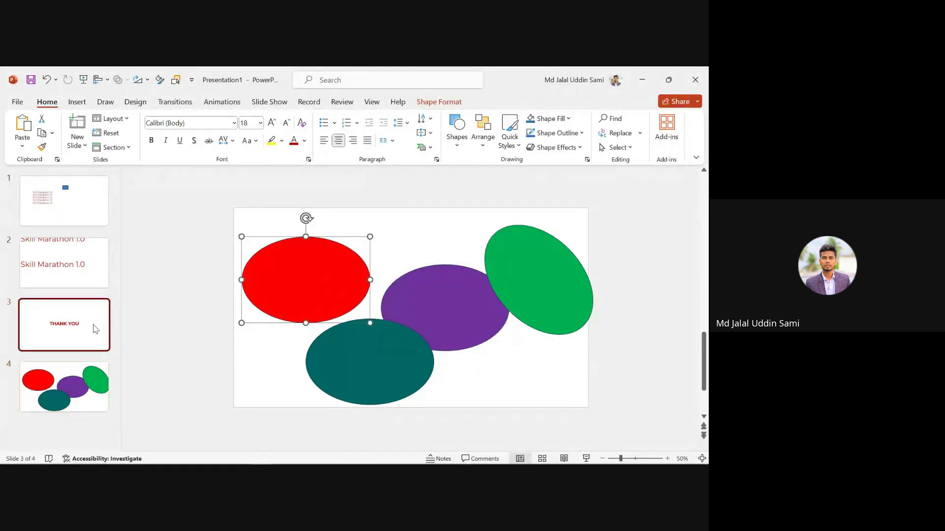
click(415, 314)
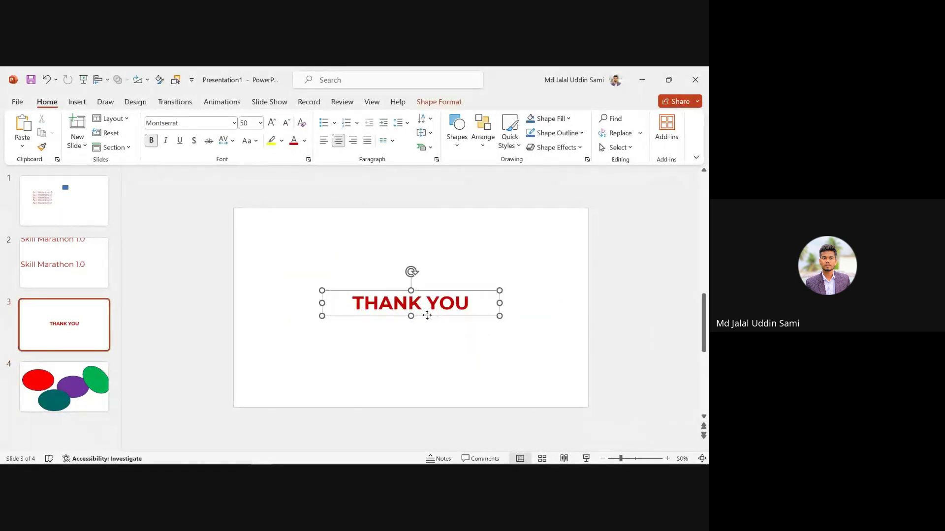
drag(427, 315, 346, 305)
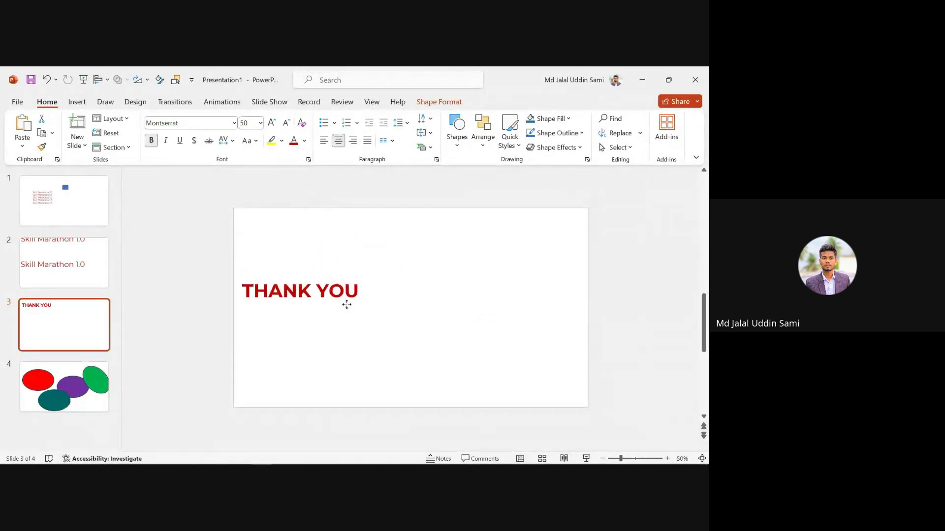
key(ctrl+z)
drag(327, 241, 389, 300)
drag(305, 276, 509, 277)
- Type VERY MUCH in the copy, colour it teal, and move THANK YOU down beside it
text(Very)
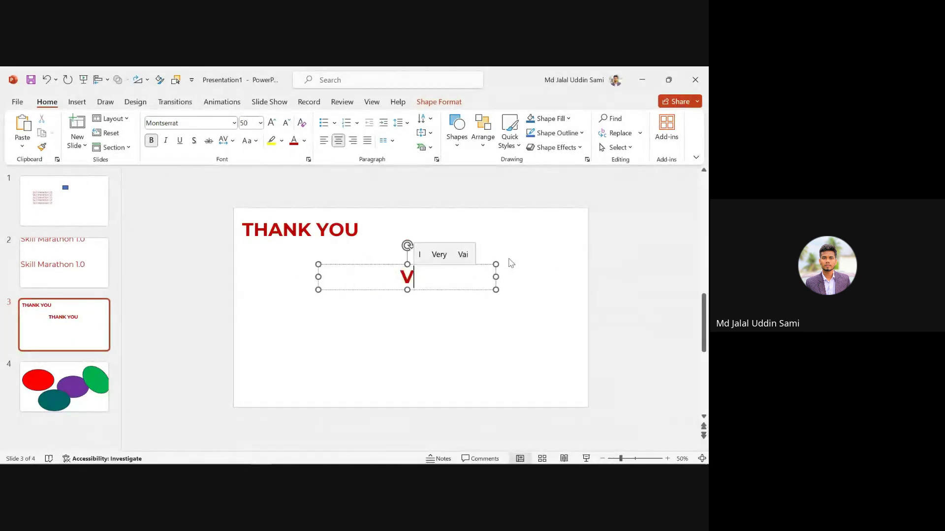
key(BackSpace)
key(BackSpace)
key(BackSpace)
key(BackSpace)
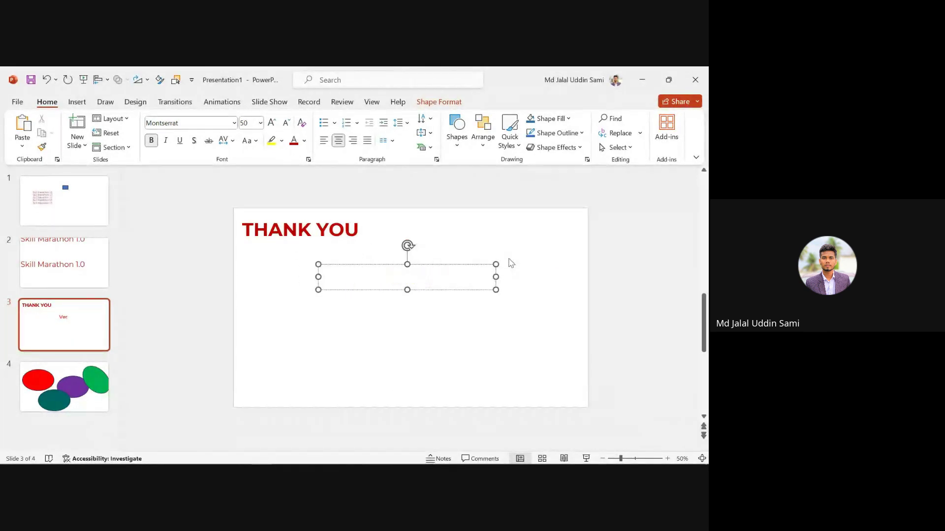
text(VERSY)
key(BackSpace)
key(BackSpace)
key(BackSpace)
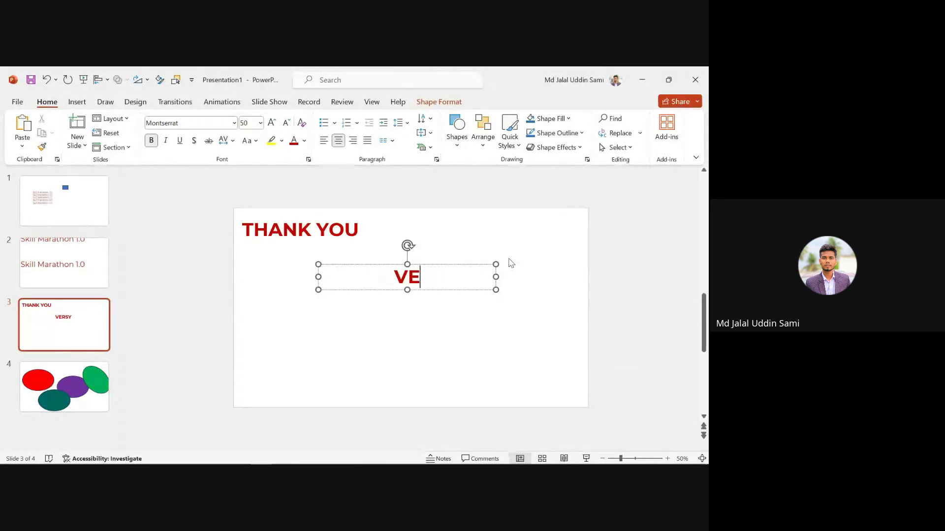
text(RY MUCH)
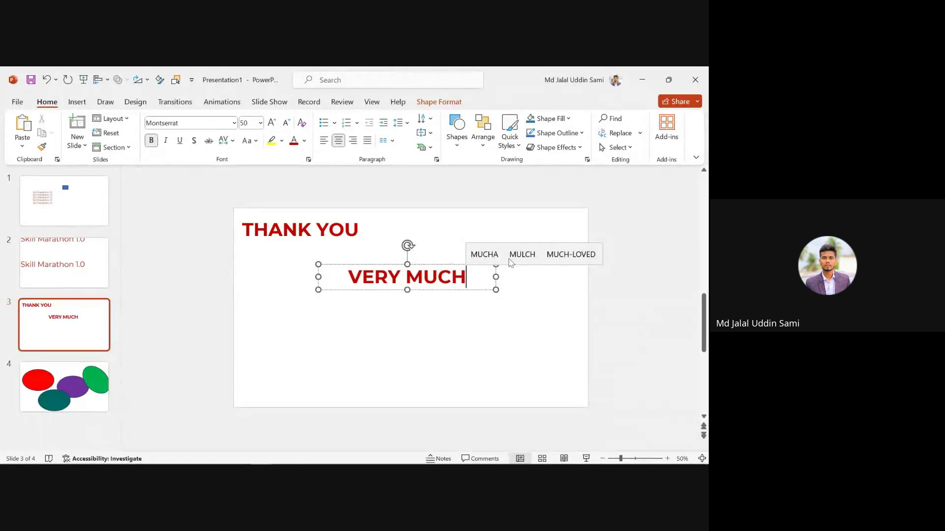
key(ctrl+a)
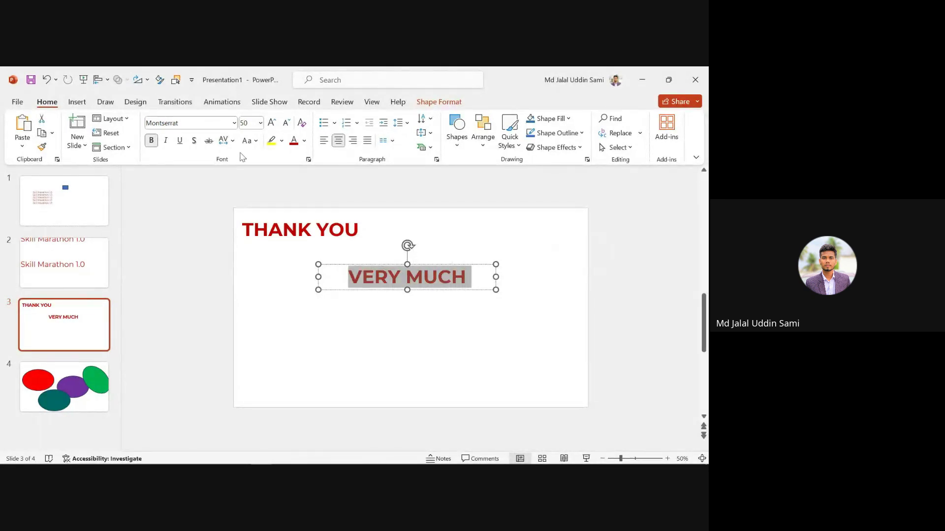
click(305, 141)
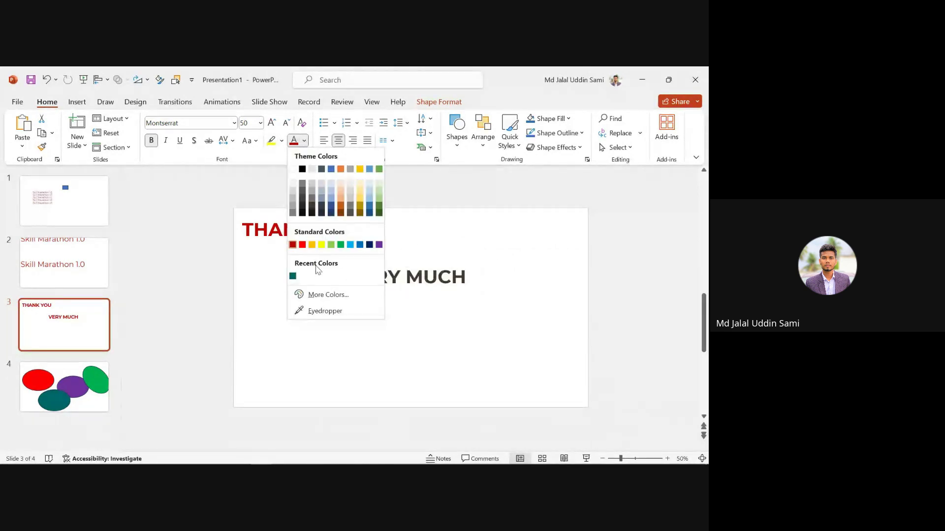
click(291, 274)
click(432, 240)
click(359, 239)
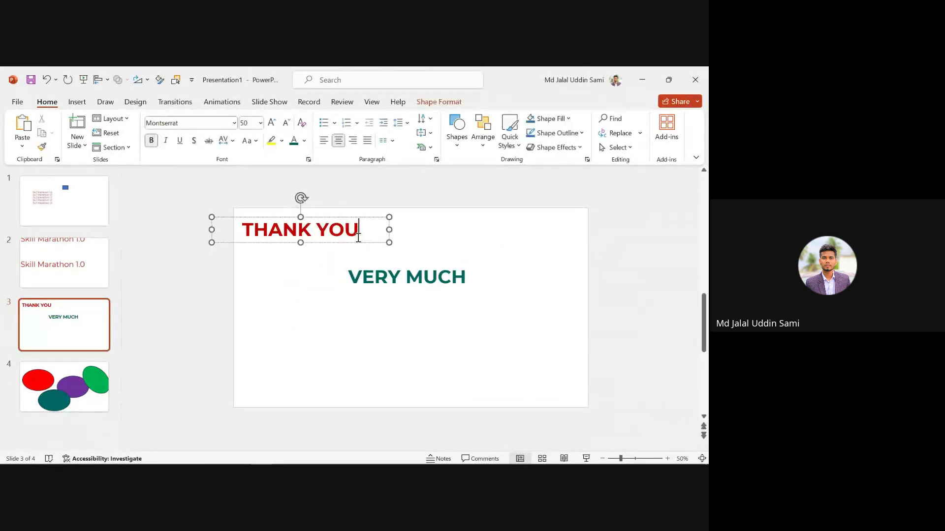
drag(357, 246, 380, 285)
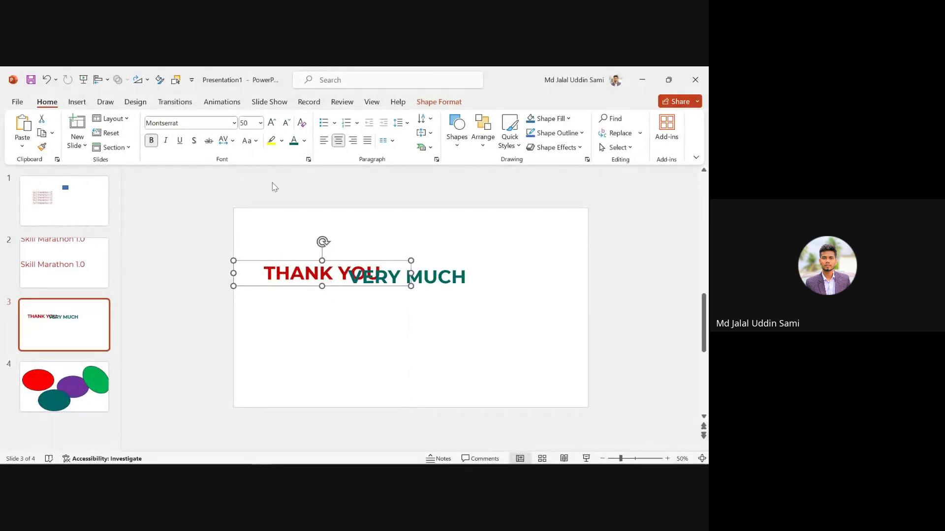
- Enlarge THANK YOU to font size 100 and adjust its position
click(247, 124)
text(100)
key(Return)
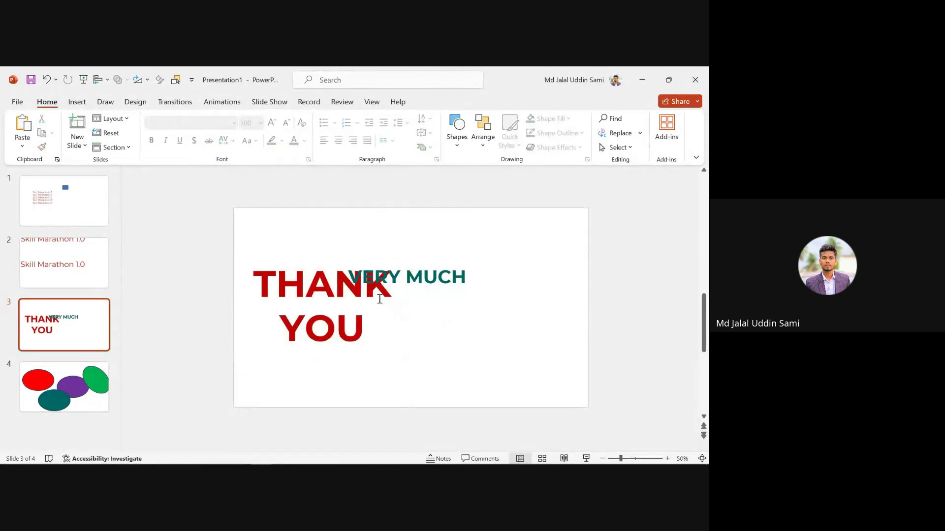
click(379, 324)
drag(409, 344, 414, 333)
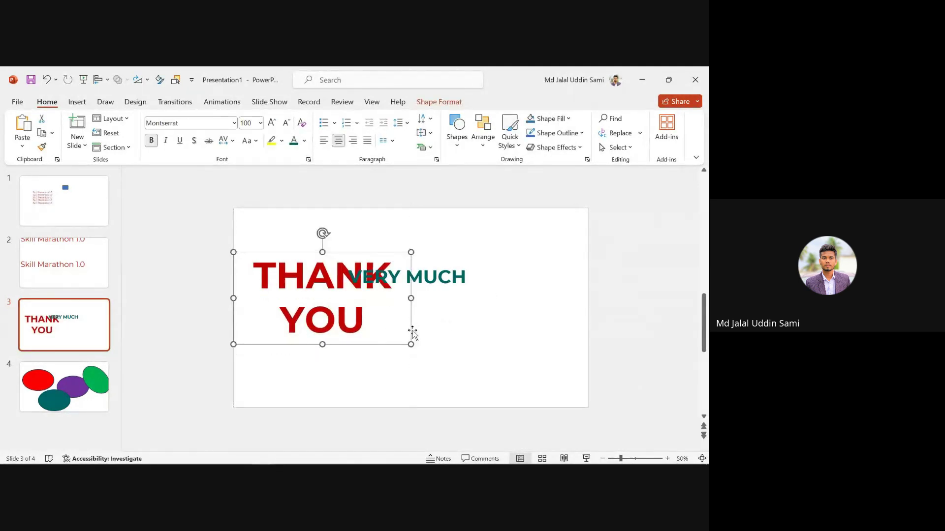
ctrl+scroll(343, 253, up, 2)
ctrl+scroll(343, 254, up, 5)
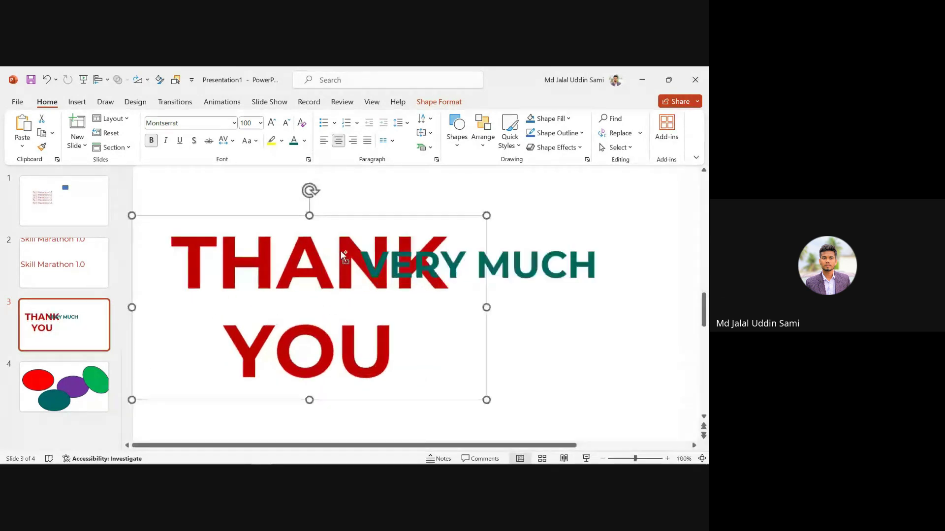
click(429, 245)
drag(429, 245, 551, 247)
click(601, 184)
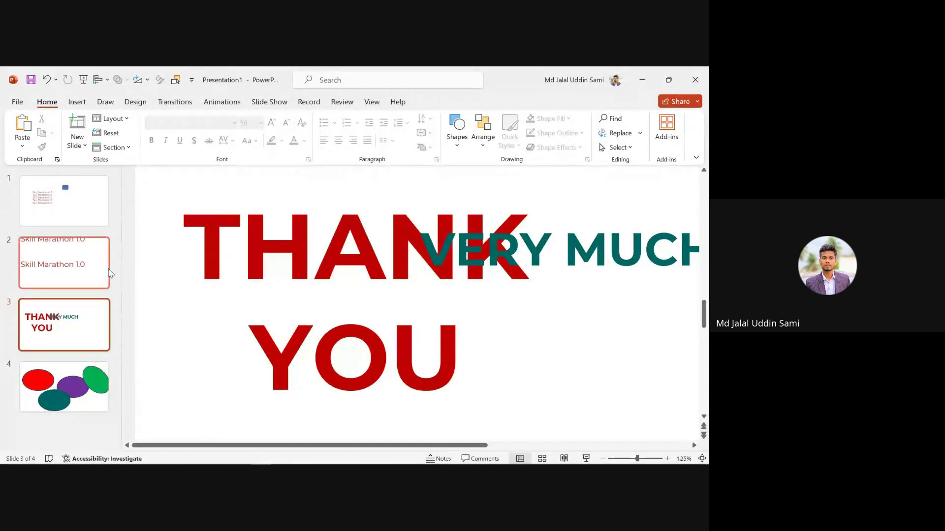
- Narrow the slide thumbnail panel and send VERY MUCH behind THANK YOU
drag(133, 260, 64, 254)
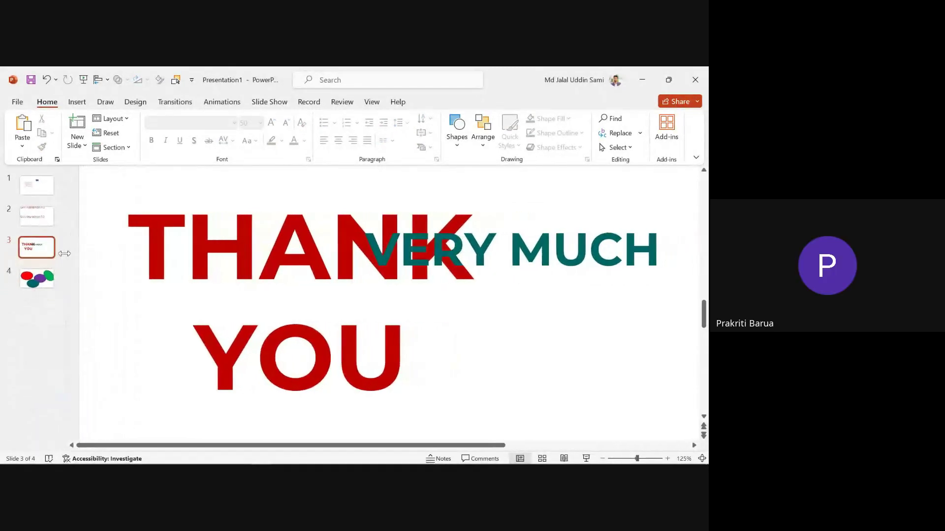
click(549, 248)
click(483, 138)
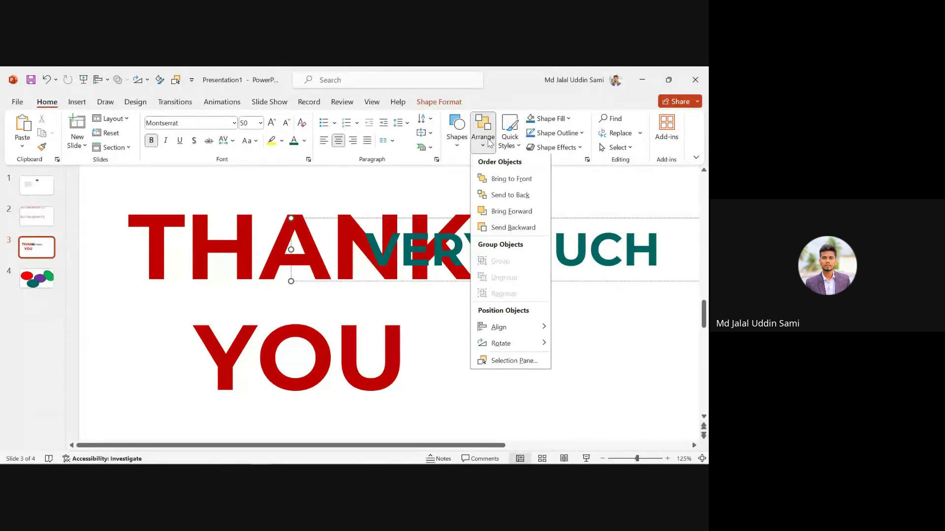
click(529, 195)
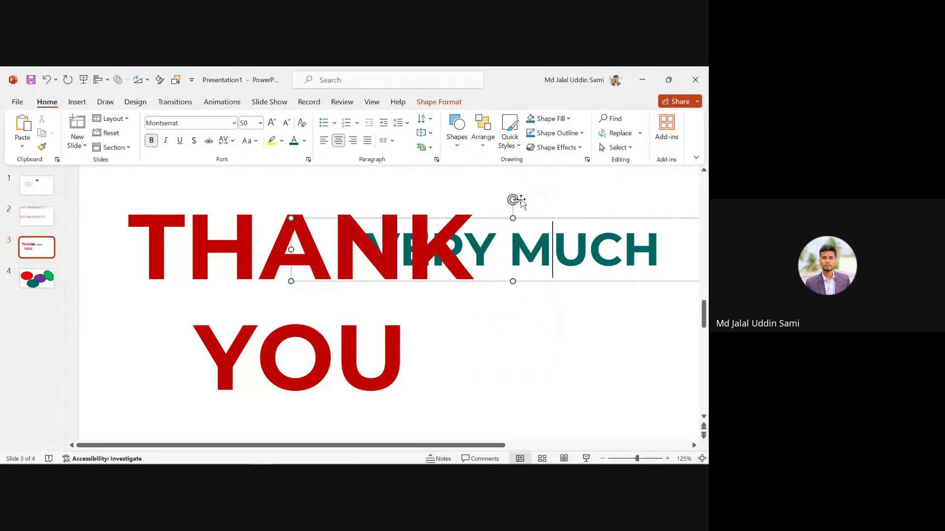
click(523, 311)
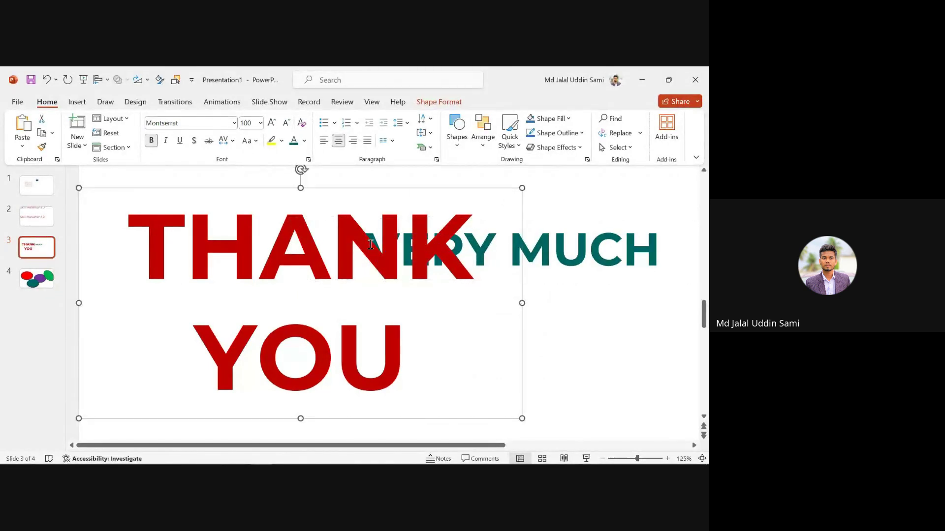
drag(402, 245, 474, 246)
scroll(353, 333, down, 5)
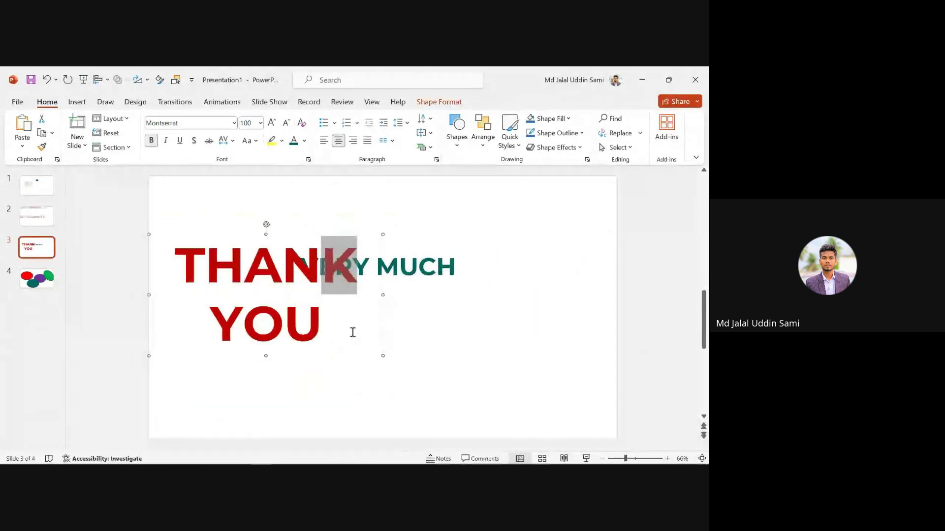
click(426, 232)
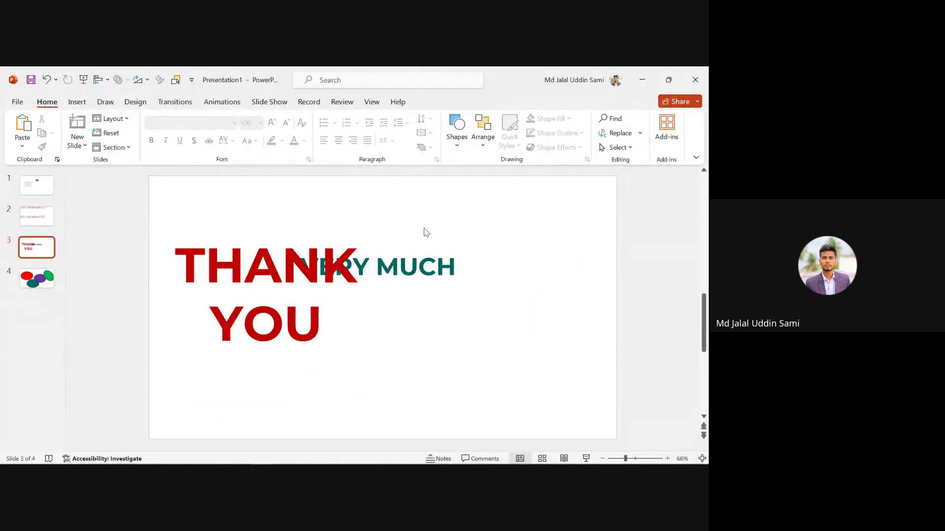
click(426, 232)
click(244, 281)
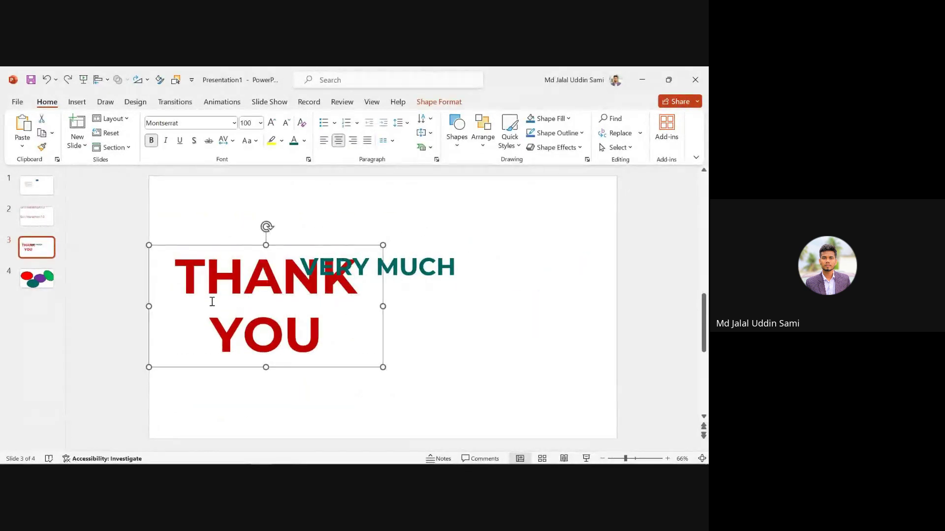
- Undo back to the small THANK YOU and reposition it below VERY MUCH
key(ctrl+z)
drag(190, 263, 345, 272)
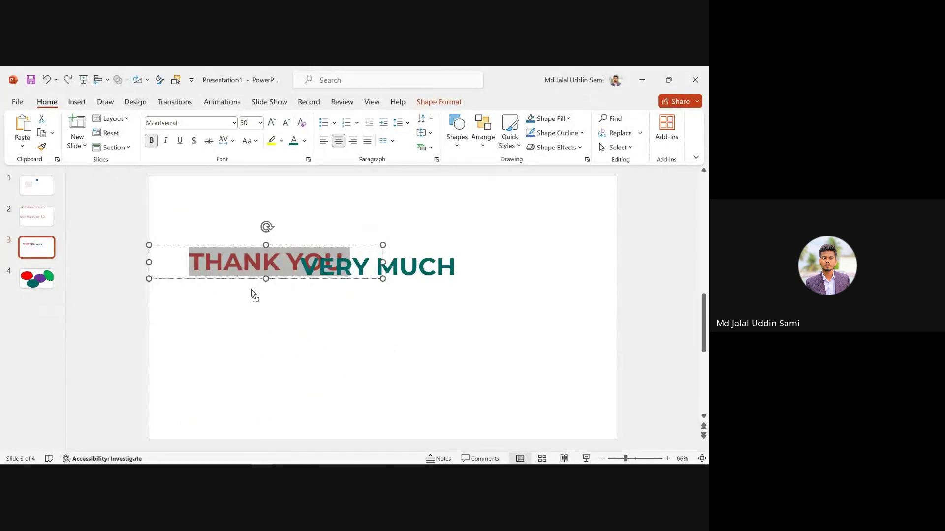
key(ctrl+z)
click(245, 303)
mouse_move(357, 313)
mouse_down()
mouse_move(433, 318)
mouse_move(357, 319)
mouse_move(282, 285)
mouse_move(343, 313)
mouse_up()
click(355, 309)
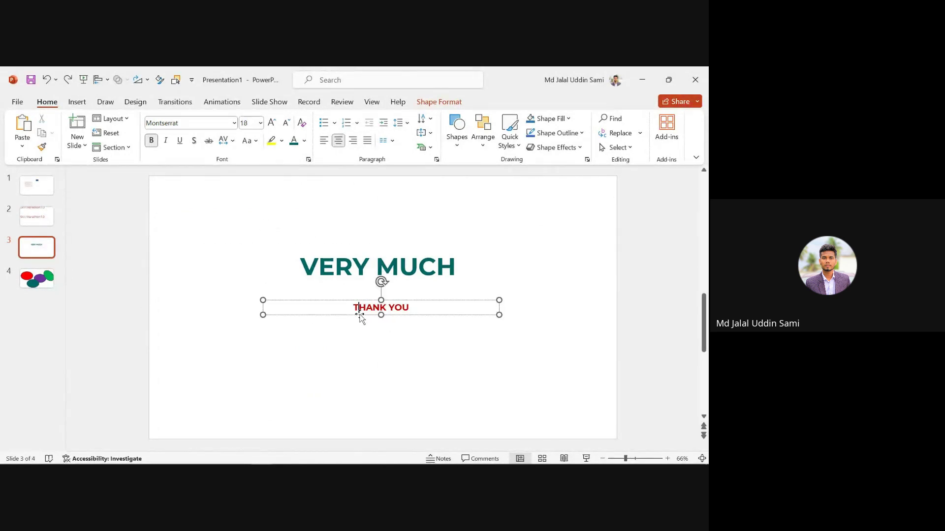
key(ctrl+a)
- Reselect the THANK YOU text and bring up the object stacking order options
ctrl+scroll(381, 325, up, 8)
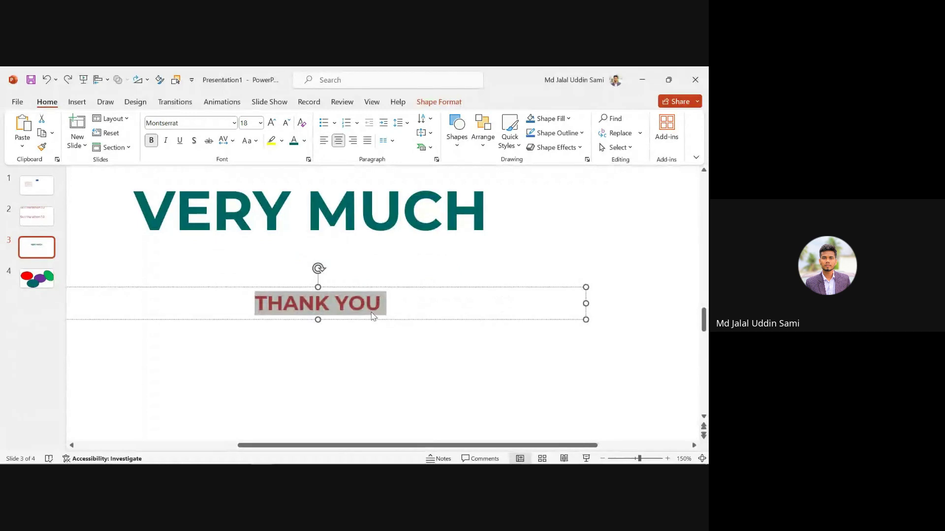
ctrl+scroll(381, 325, up, 10)
click(166, 348)
drag(151, 317, 405, 338)
ctrl+scroll(369, 342, down, 5)
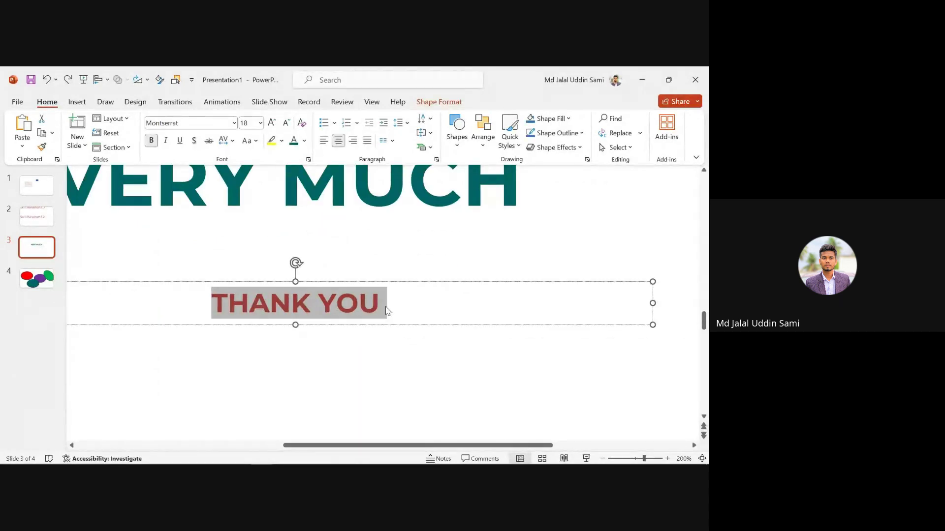
scroll(319, 294, up, 1)
ctrl+scroll(336, 268, down, 2)
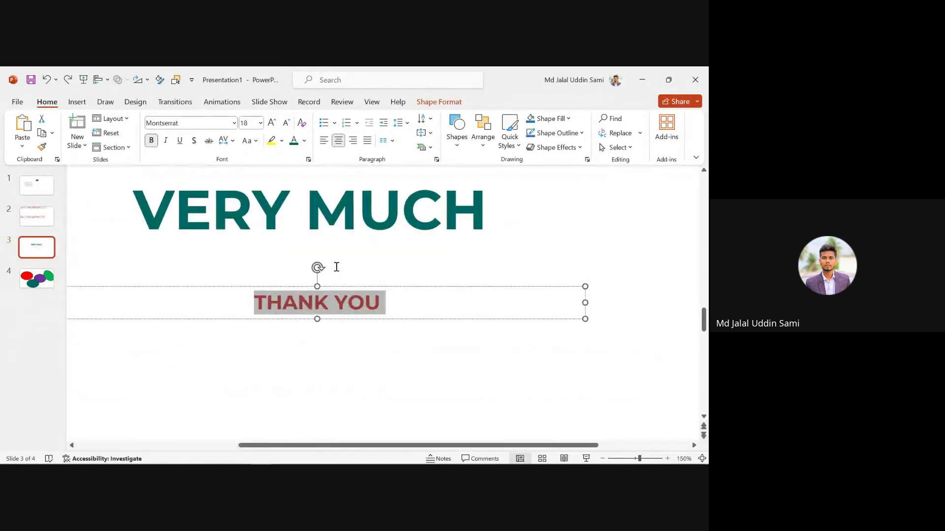
scroll(327, 224, up, 1)
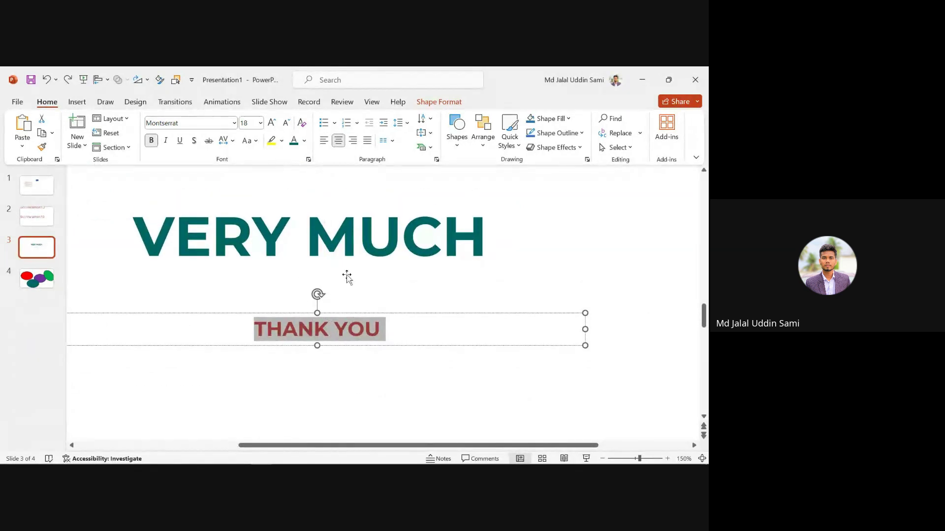
ctrl+scroll(350, 279, down, 1)
ctrl+scroll(348, 291, down, 1)
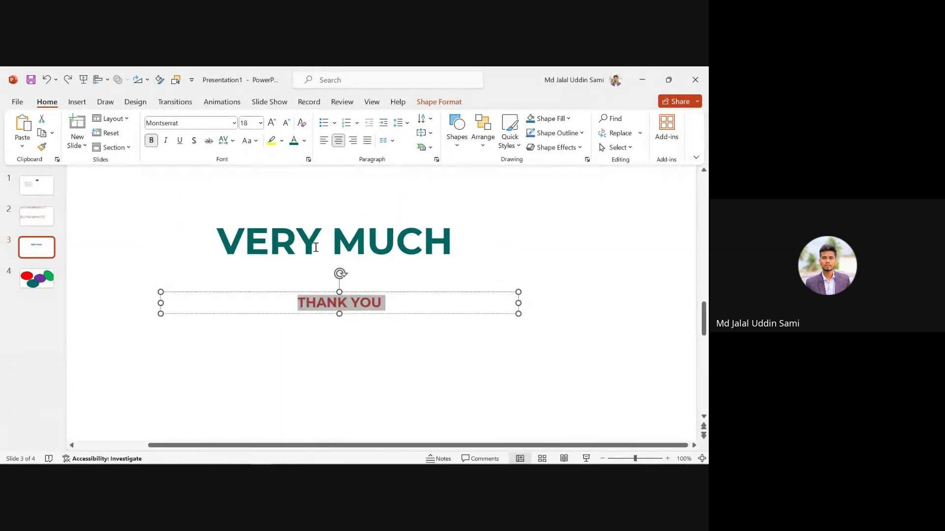
click(483, 148)
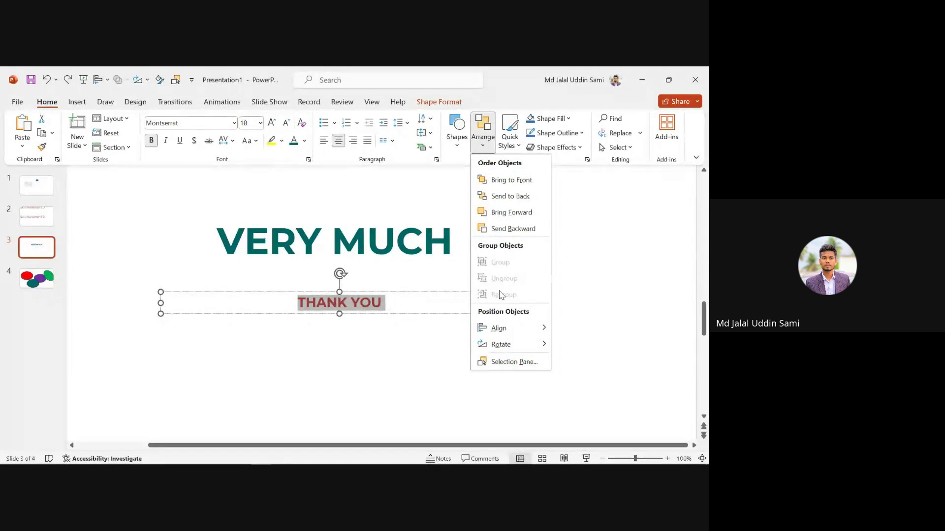
scroll(319, 246, down, 3)
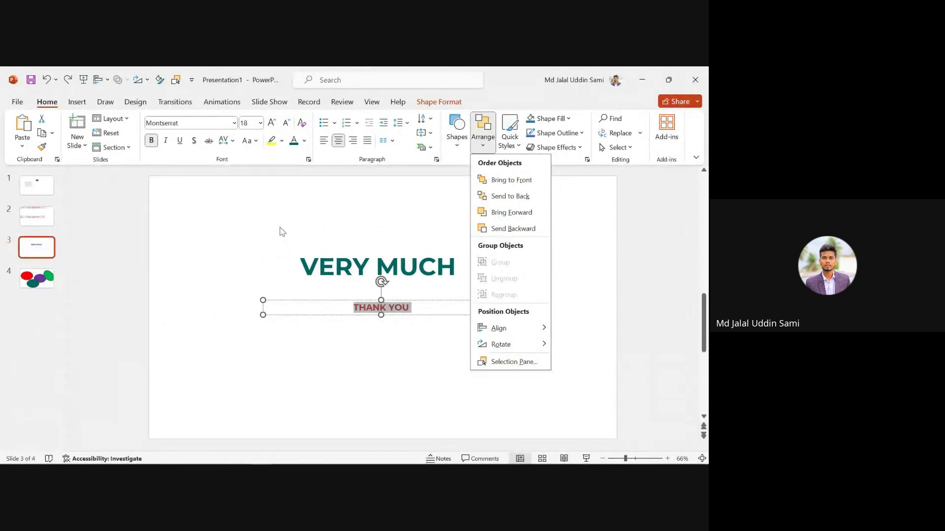
click(277, 242)
scroll(279, 244, down, 2)
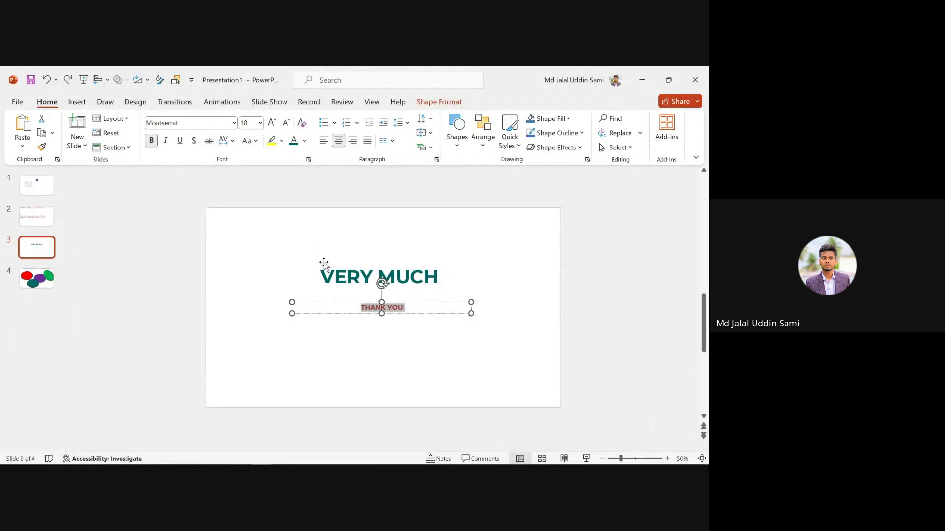
- Reposition the VERY MUCH box right of the slide centre, above THANK YOU
click(334, 273)
drag(276, 251, 475, 299)
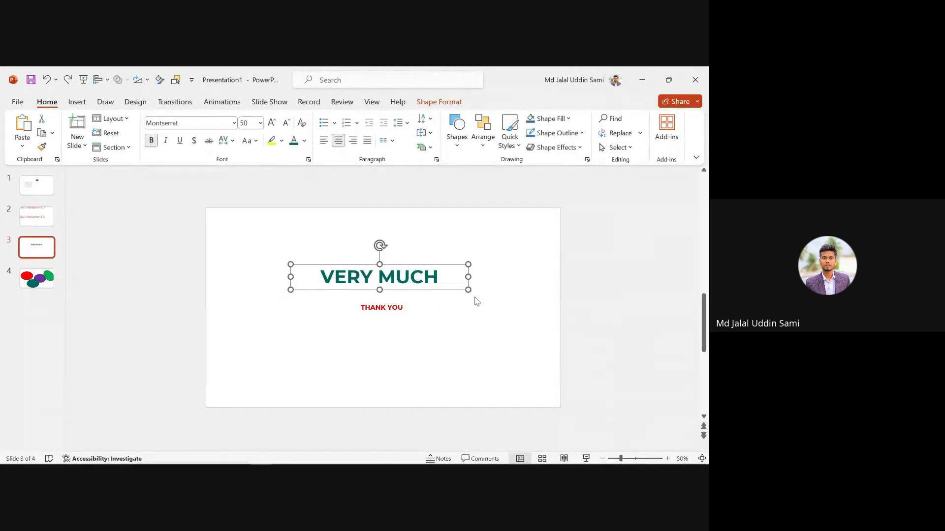
drag(336, 249, 361, 276)
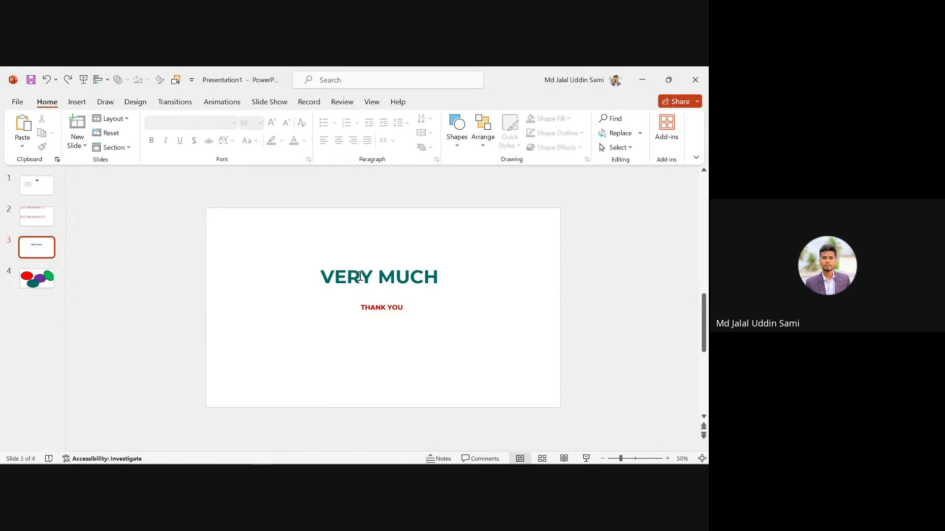
drag(285, 245, 478, 304)
click(276, 289)
drag(349, 274, 384, 312)
click(325, 301)
drag(325, 297, 382, 300)
drag(318, 289, 483, 350)
- Select the THANK YOU box and add VERY MUCH to the selection
click(398, 307)
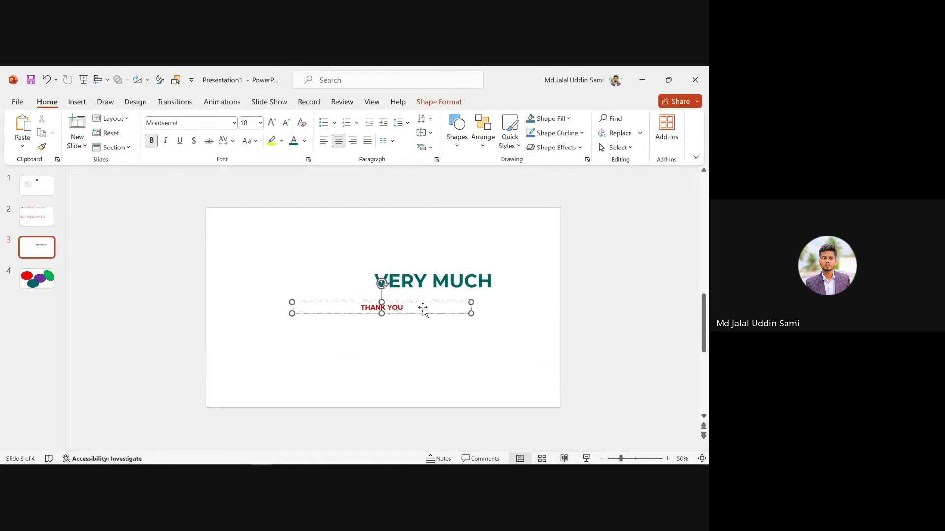
click(485, 299)
drag(279, 285, 517, 340)
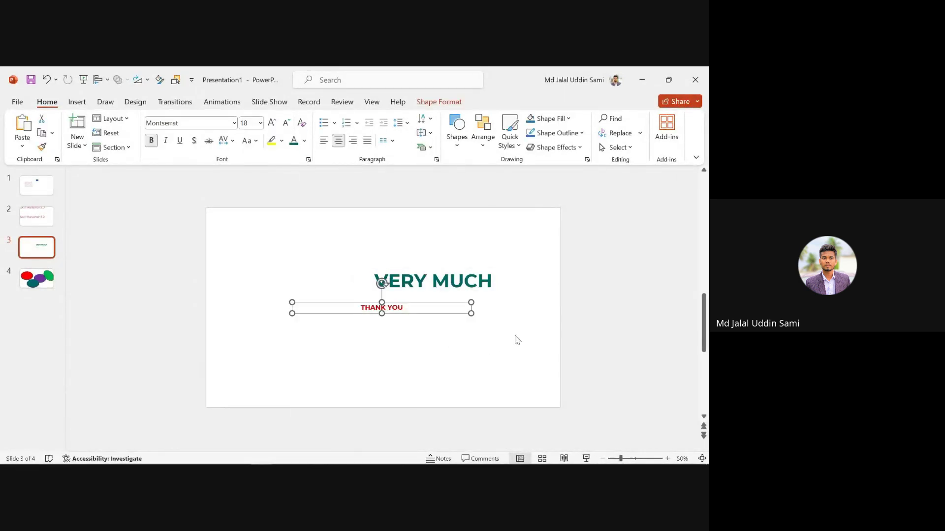
shift+click(439, 282)
click(433, 225)
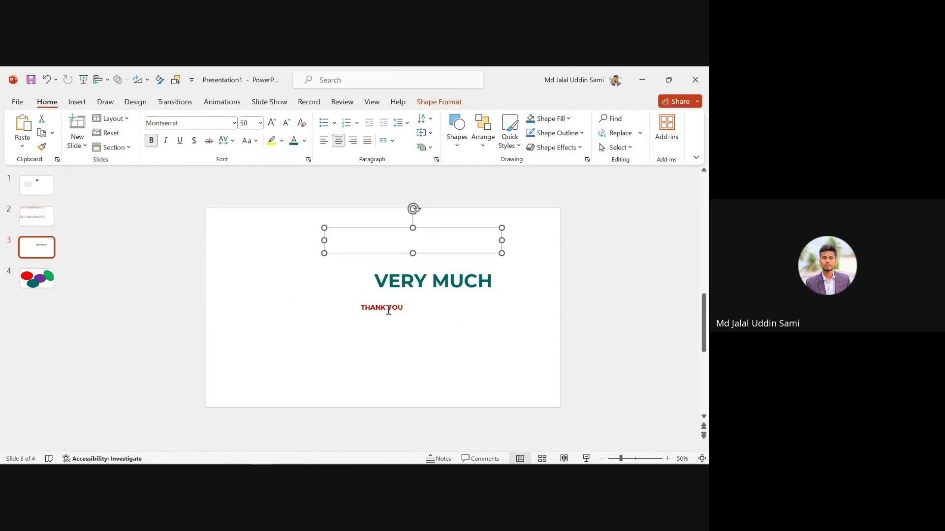
click(426, 266)
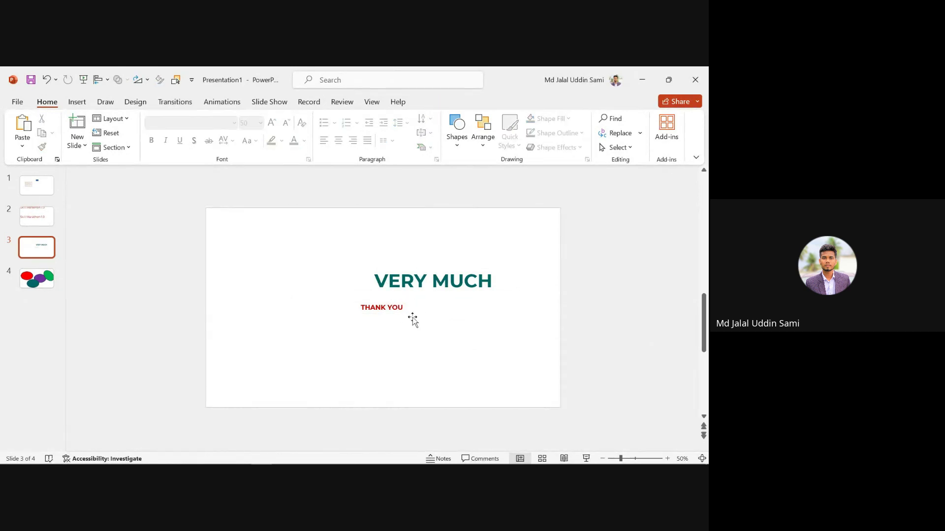
click(398, 311)
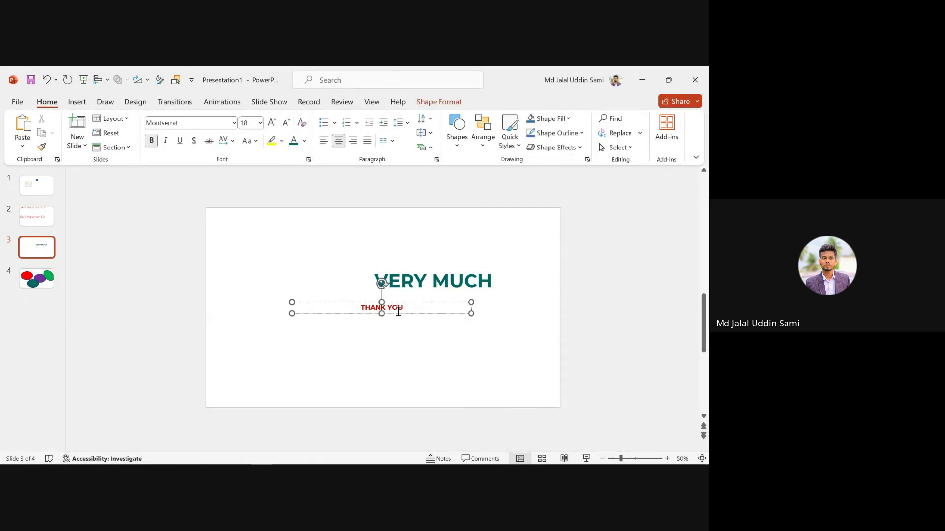
shift+click(403, 282)
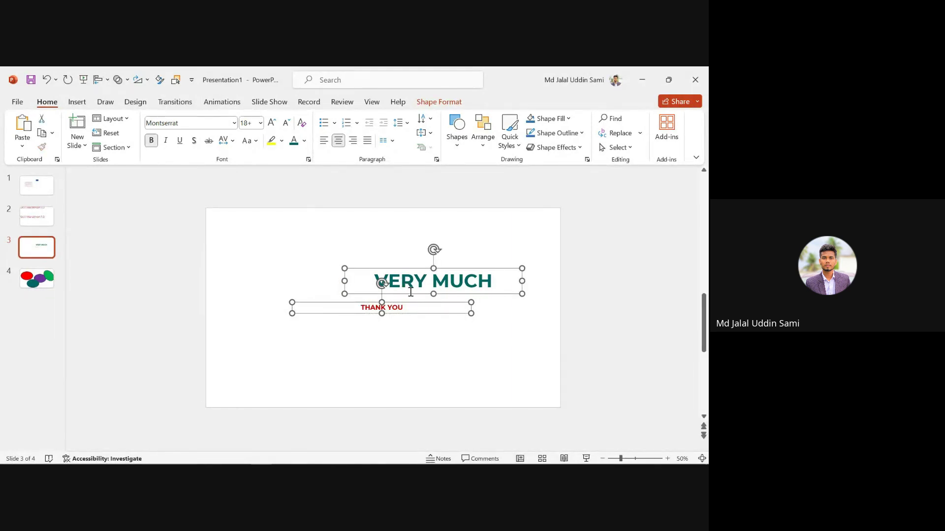
- Copy the VERY MUCH and THANK YOU boxes from slide 3 and paste them onto slide 4
key(Delete)
key(ctrl+z)
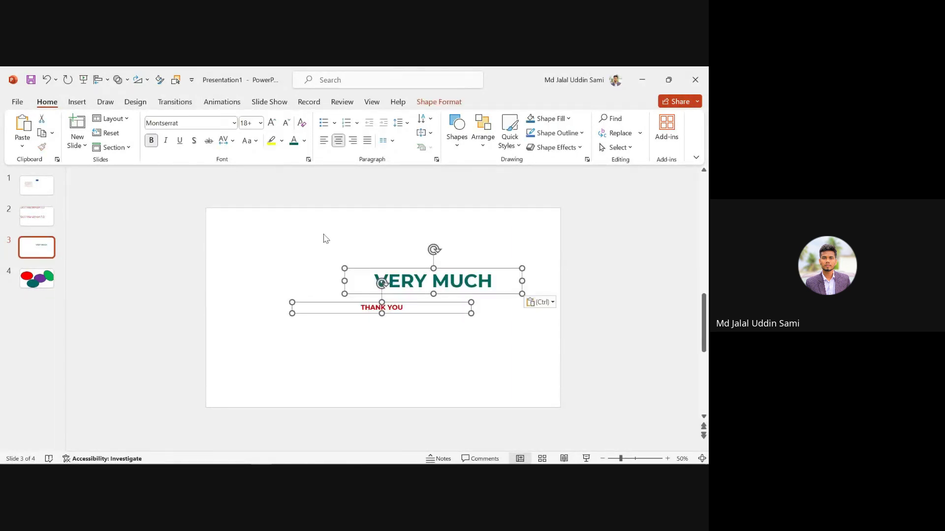
click(325, 238)
click(37, 279)
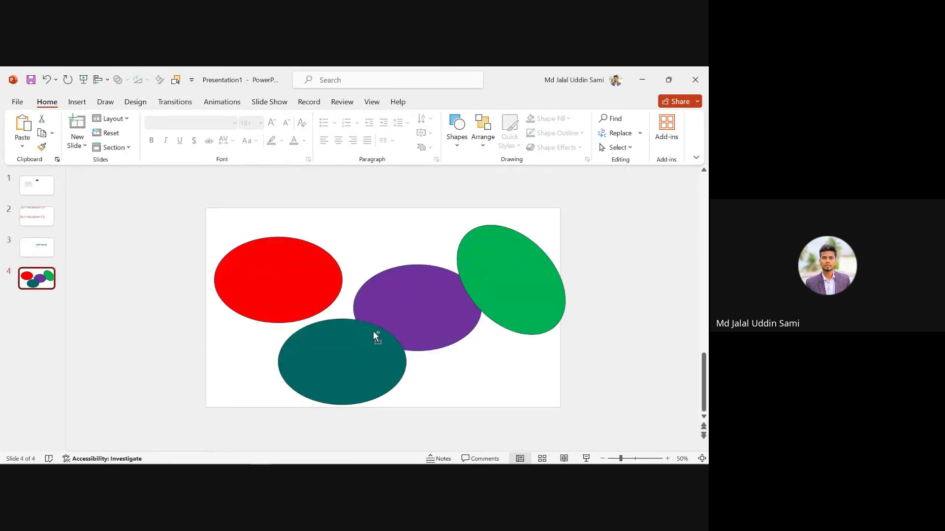
key(ctrl+v)
- Move the pasted text to the slide top, with THANK YOU just under VERY MUCH
drag(426, 312, 413, 260)
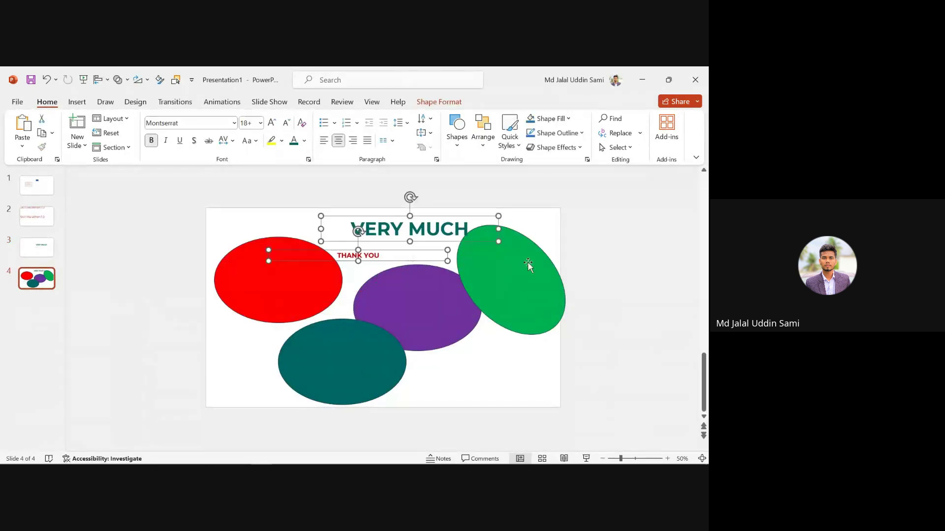
click(556, 235)
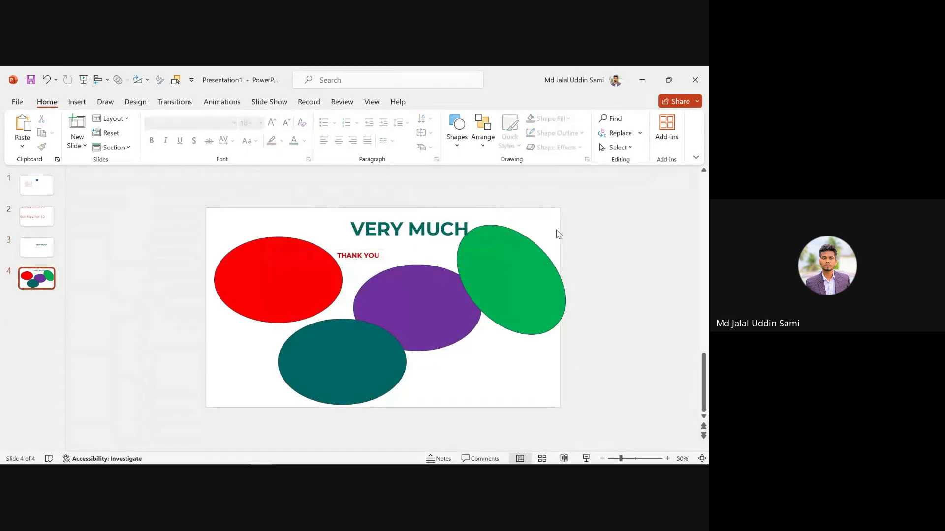
click(482, 130)
click(619, 272)
drag(400, 252, 471, 272)
click(541, 229)
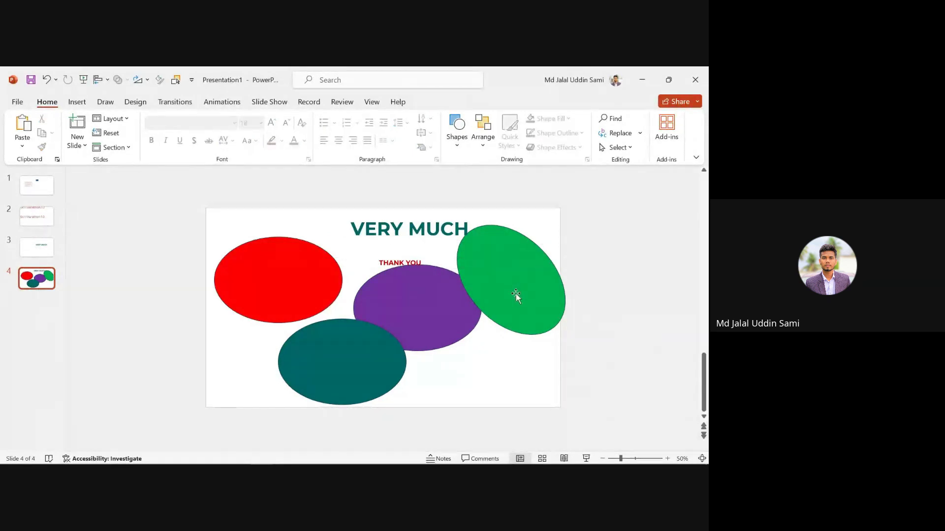
click(438, 265)
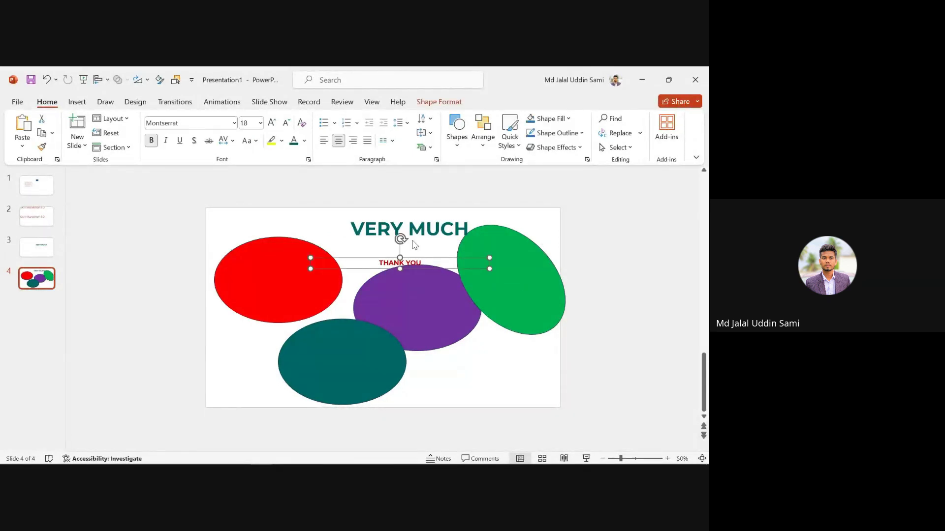
- Set THANK YOU to font size 44 and nudge it slightly upward
click(264, 126)
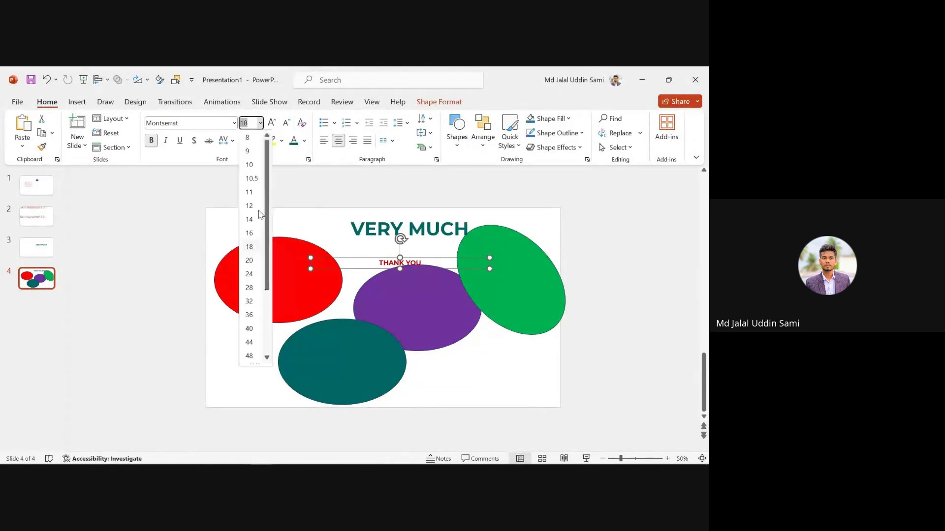
click(247, 338)
key(Escape)
click(399, 258)
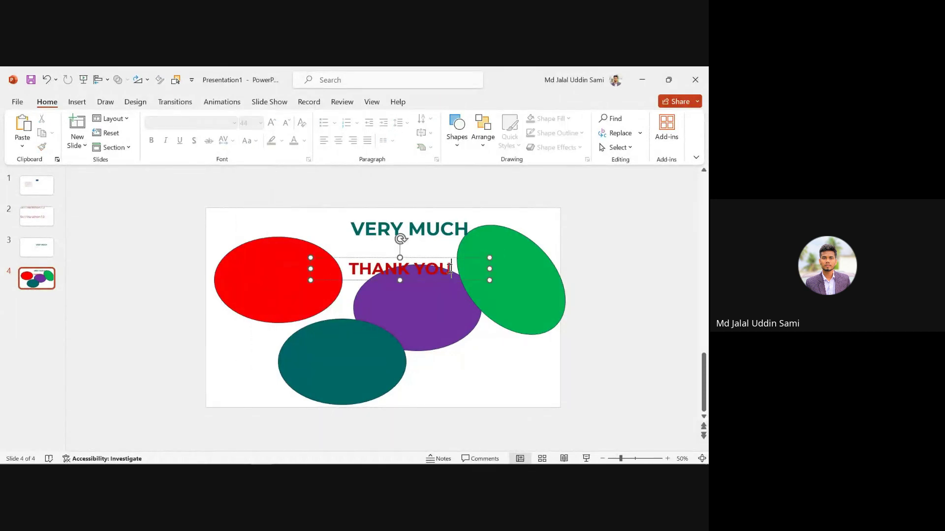
drag(489, 279, 488, 272)
key(Escape)
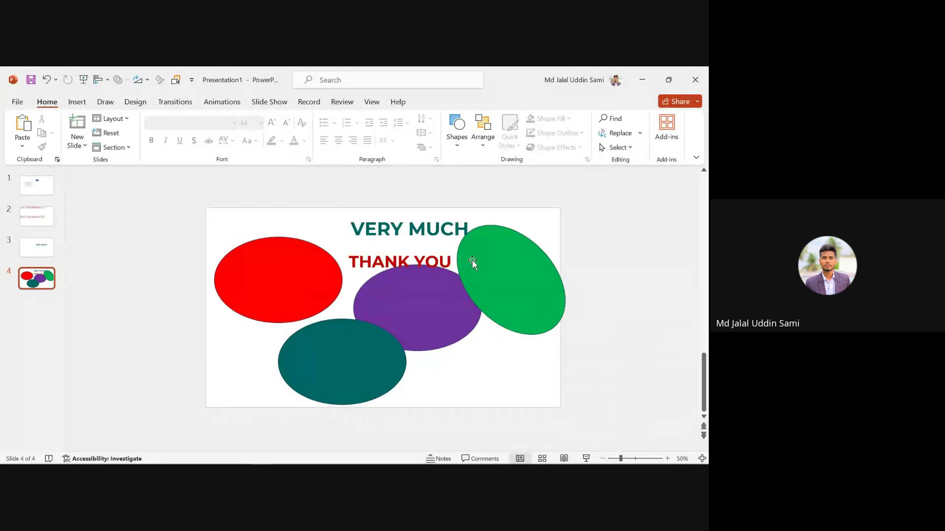
- Keep THANK YOU beneath VERY MUCH and shift VERY MUCH slightly left
drag(471, 259, 238, 217)
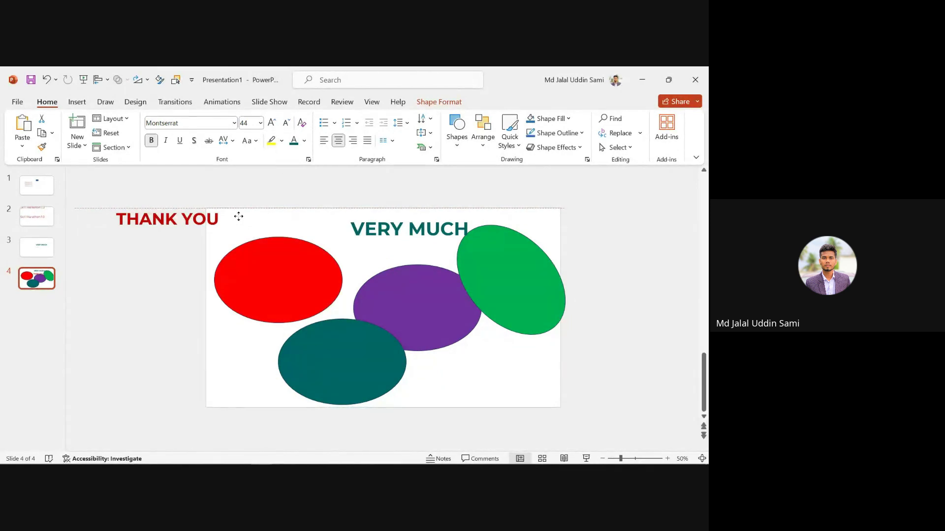
drag(238, 216, 239, 217)
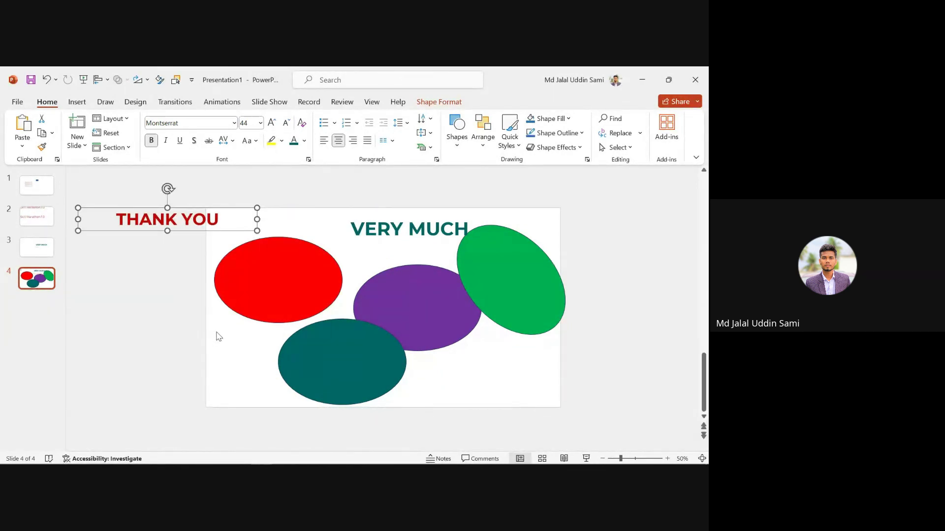
key(ctrl+z)
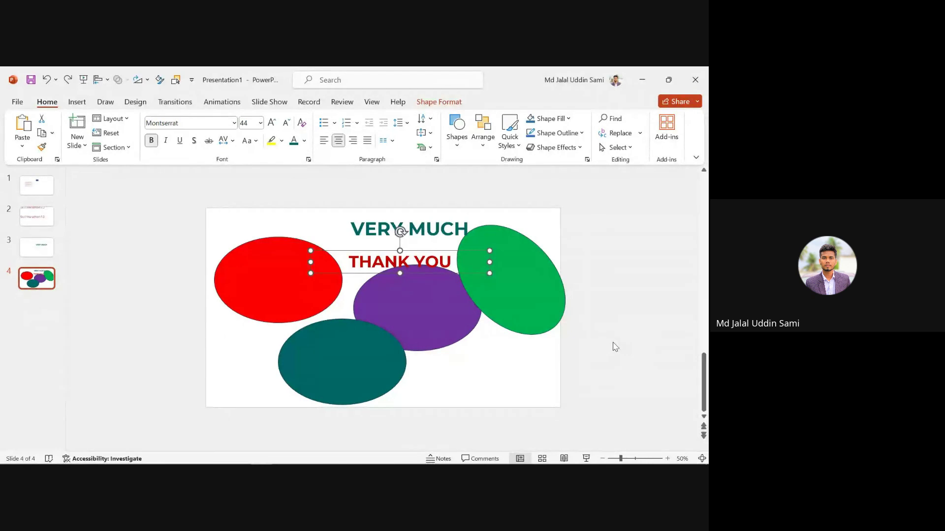
click(481, 213)
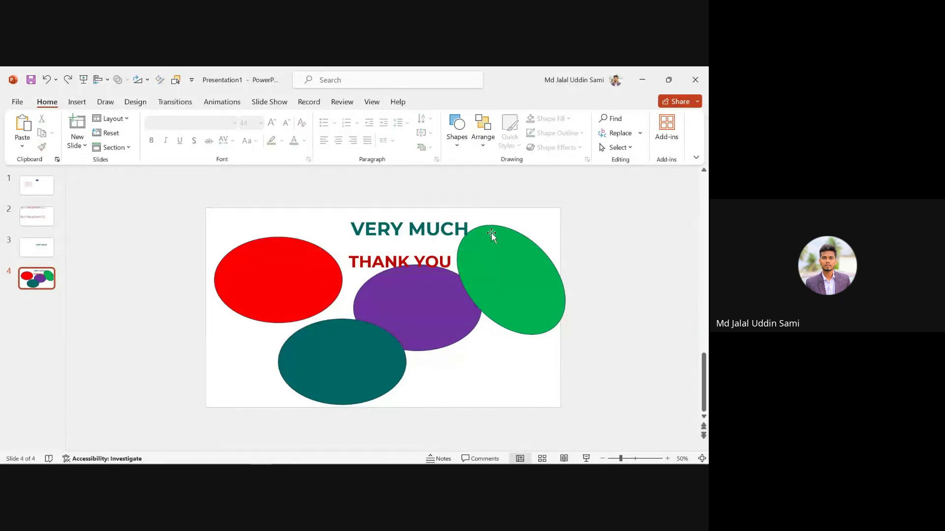
drag(492, 232, 452, 244)
- Group VERY MUCH and THANK YOU with Ctrl+G and move the group past the slide's right edge
click(453, 256)
shift+click(435, 223)
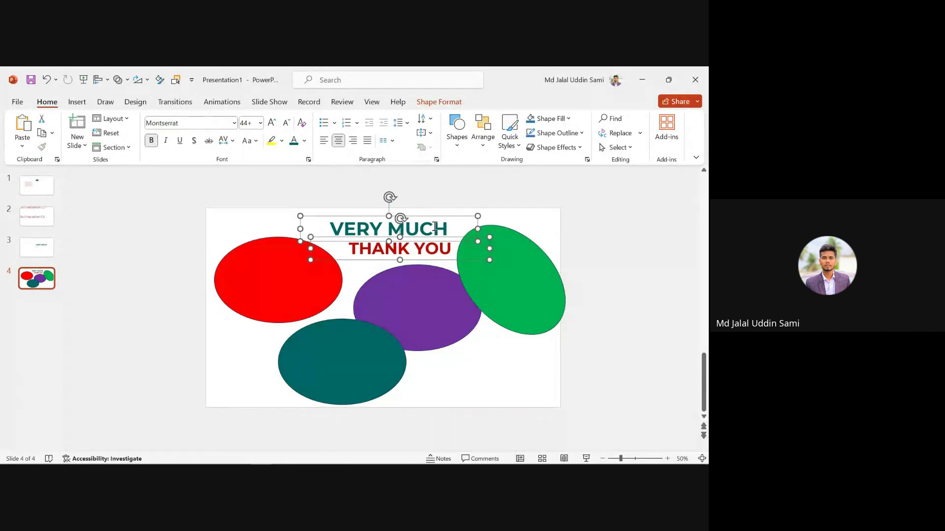
key(ctrl+g)
drag(439, 216, 630, 207)
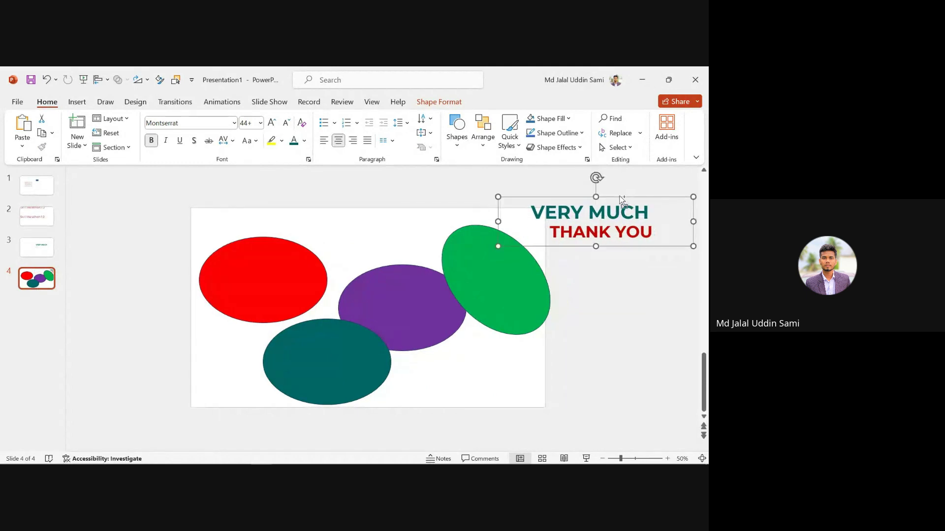
ctrl+scroll(584, 246, down, 2)
- Undo an accidental green ellipse move and box-select all the ellipses
click(622, 270)
click(622, 270)
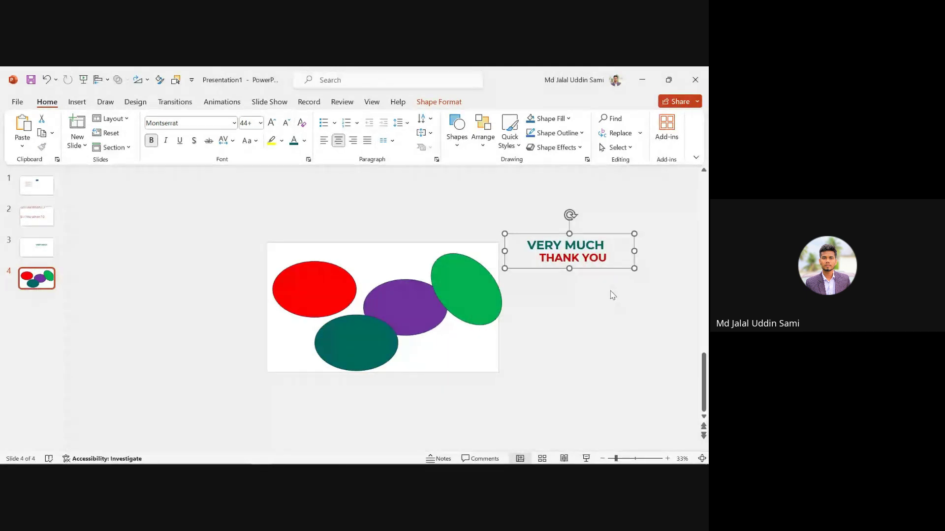
drag(450, 274, 437, 333)
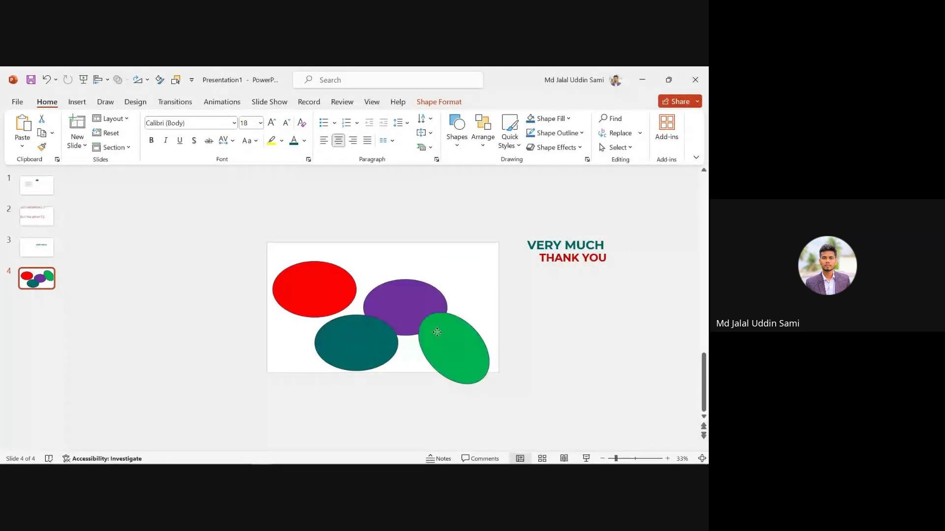
key(ctrl+z)
drag(213, 218, 534, 392)
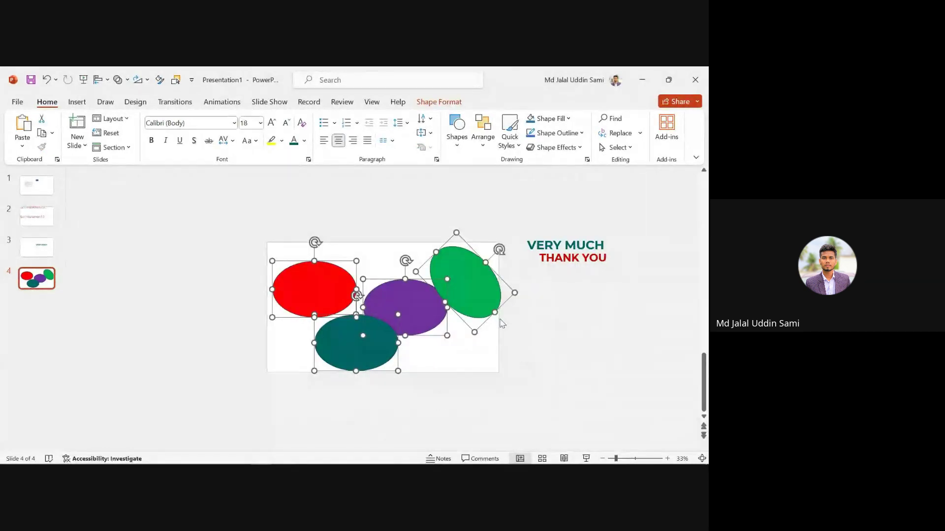
- Group the four selected ellipses with Arrange > Group and drag the group up and left
click(488, 147)
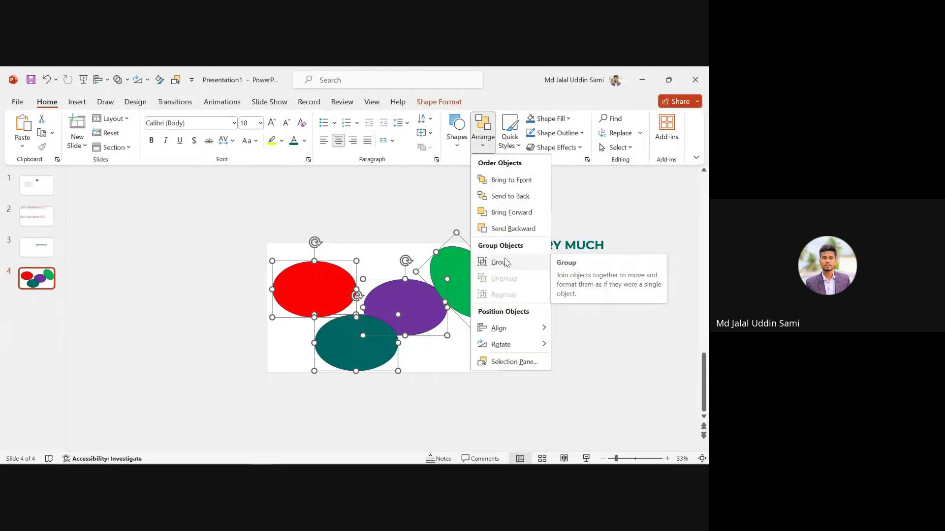
click(506, 262)
click(528, 312)
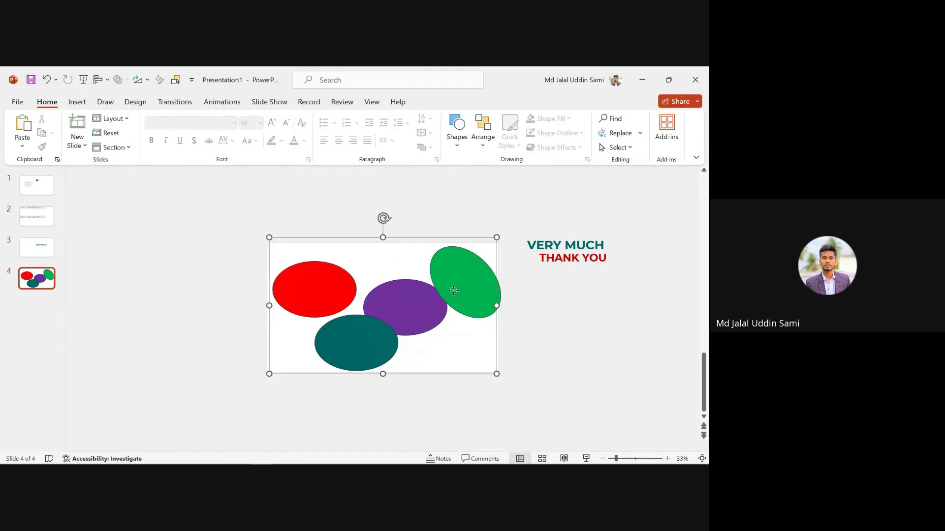
drag(496, 306, 416, 280)
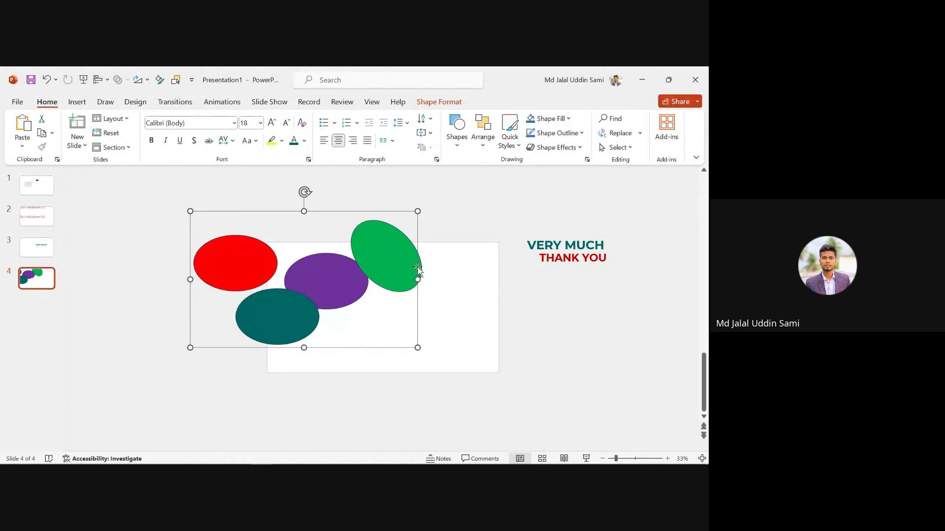
- Rearrange the green and purple ellipses within the group, then move the group right onto the slide
click(385, 241)
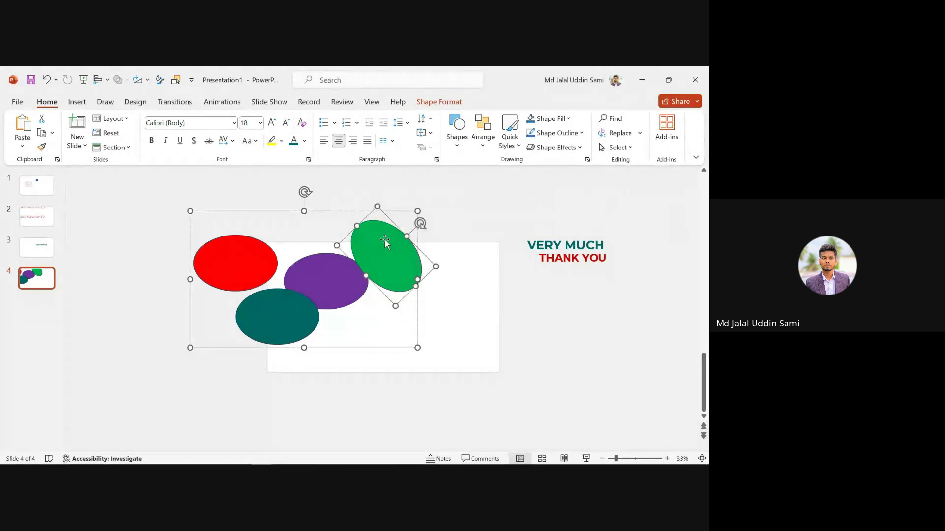
drag(385, 240, 342, 233)
drag(331, 276, 339, 301)
click(625, 218)
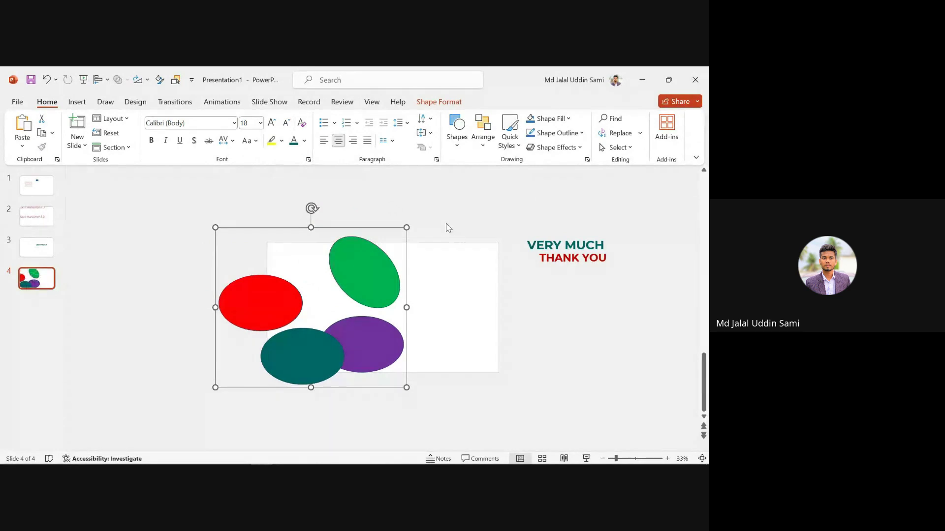
drag(369, 286, 427, 285)
click(434, 209)
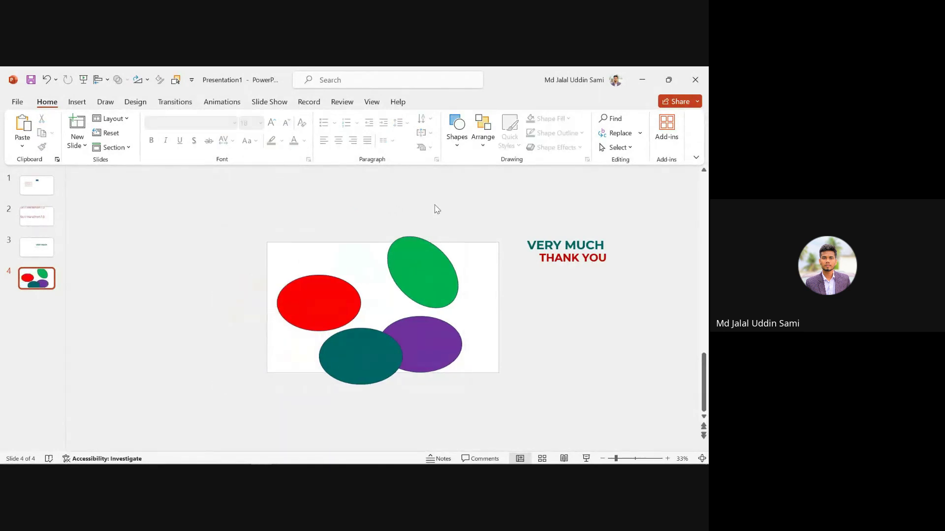
- Ungroup the ellipses with Ctrl+Shift+G and try marquee-selecting all four
click(402, 278)
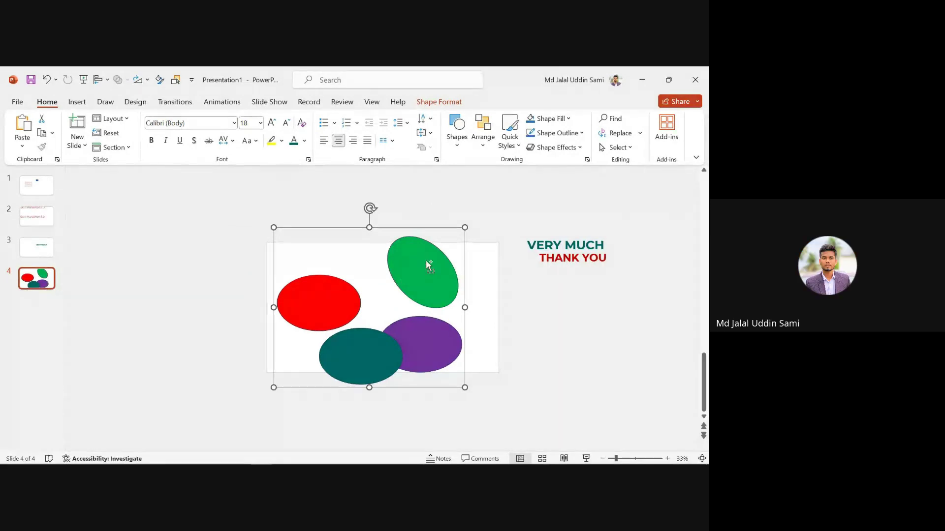
key(ctrl+shift+g)
click(443, 207)
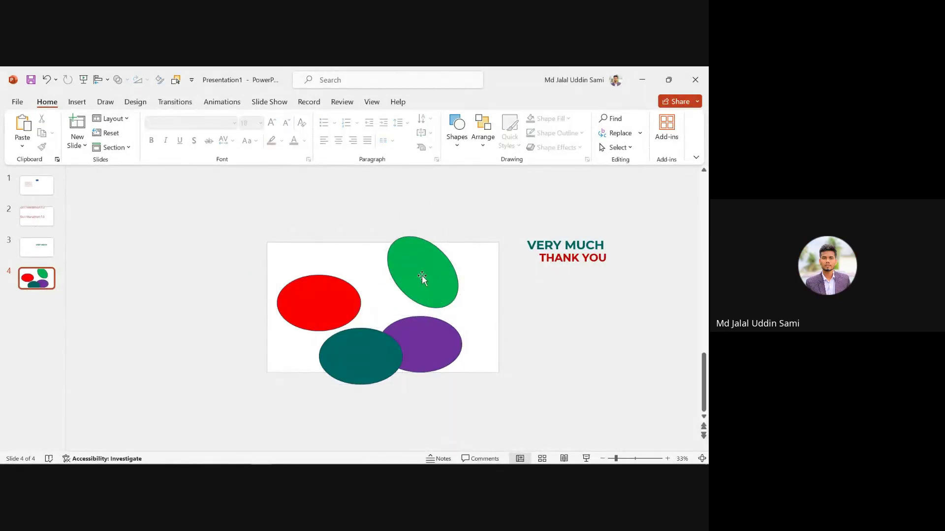
drag(246, 220, 490, 401)
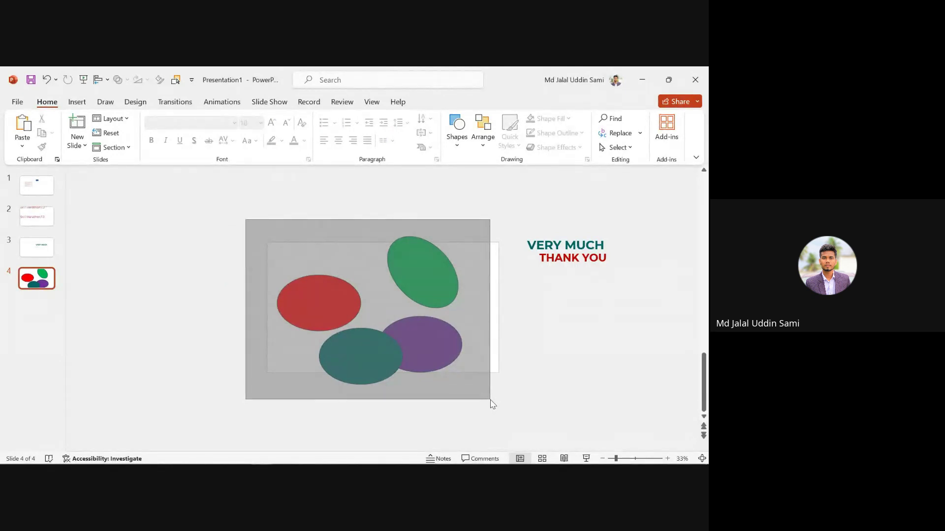
drag(490, 401, 491, 401)
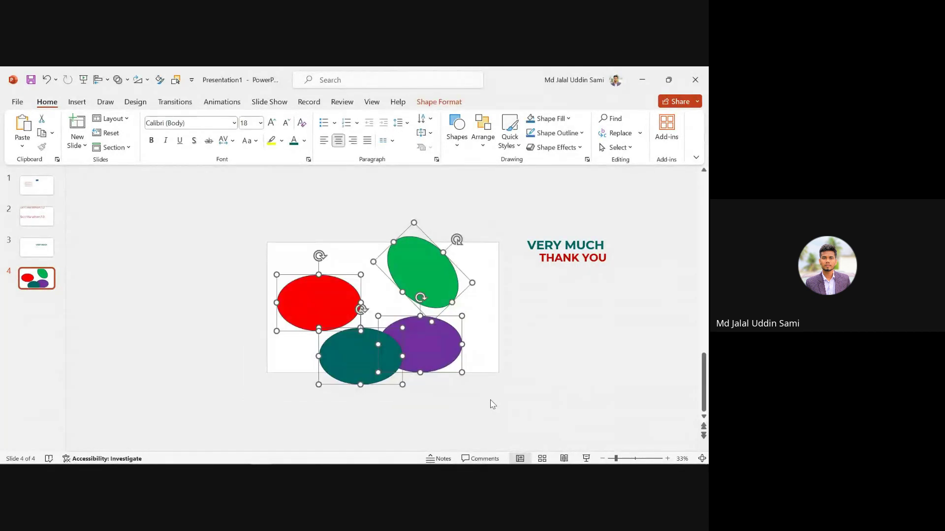
click(352, 193)
drag(210, 208, 495, 402)
click(339, 211)
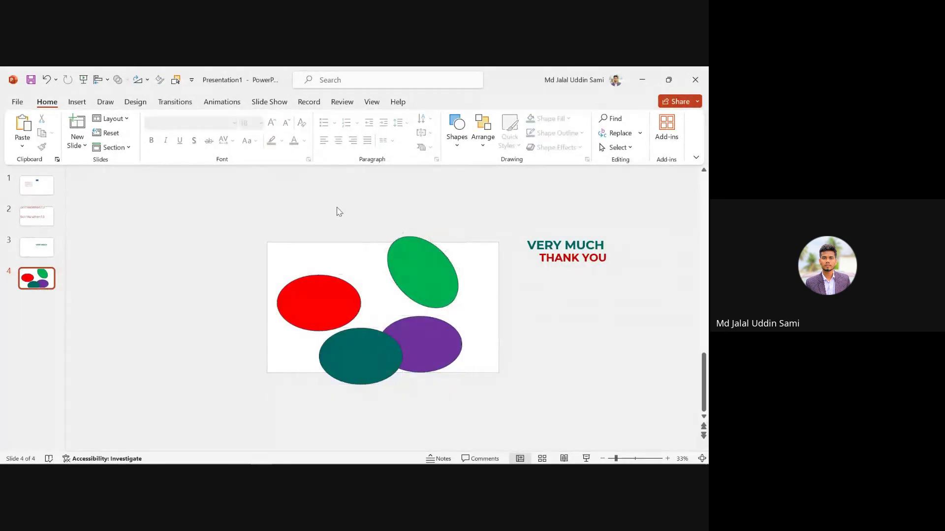
- Select the red, green, purple and teal ellipses, group them, and shift the group up-left
click(326, 299)
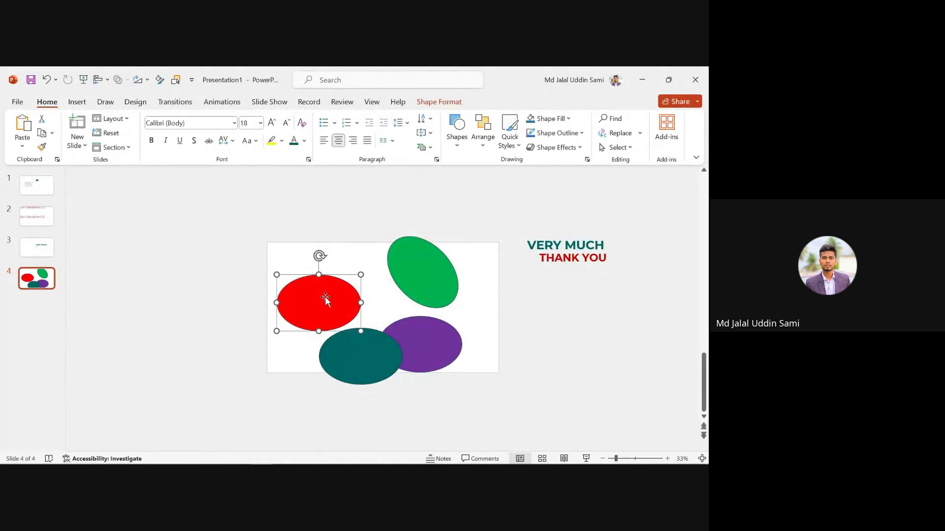
shift+click(426, 269)
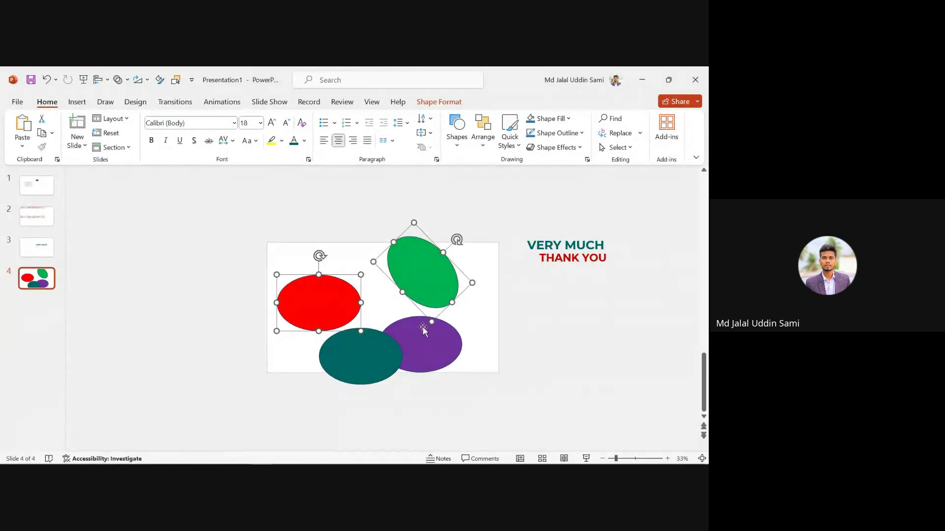
shift+click(422, 337)
shift+click(377, 346)
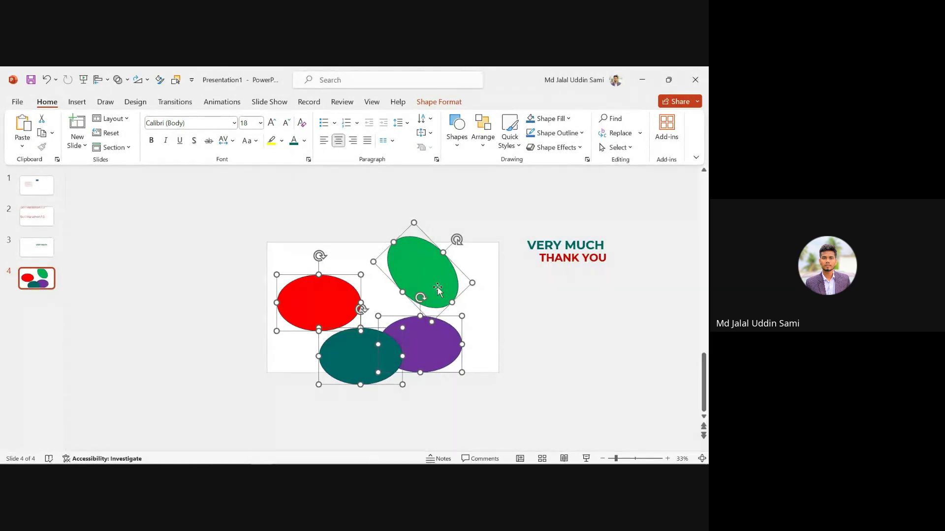
click(490, 137)
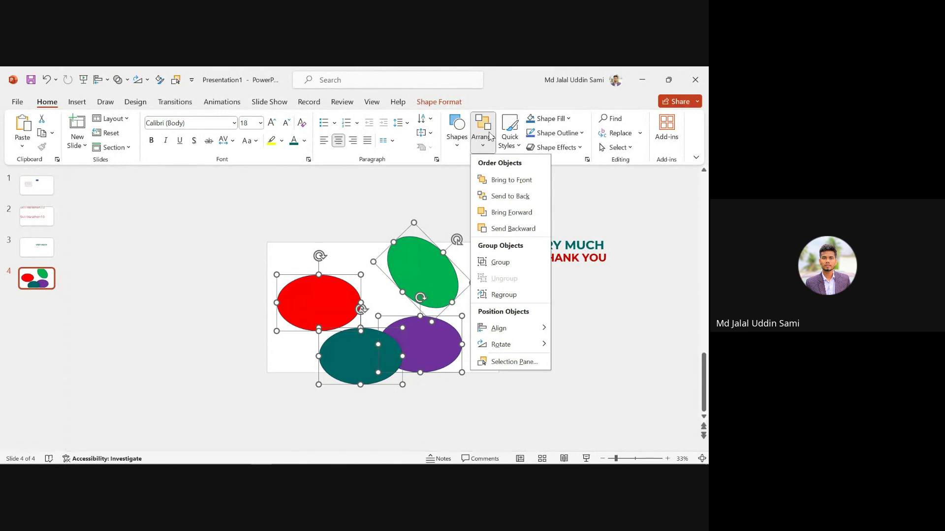
click(500, 262)
click(498, 286)
drag(435, 271, 374, 244)
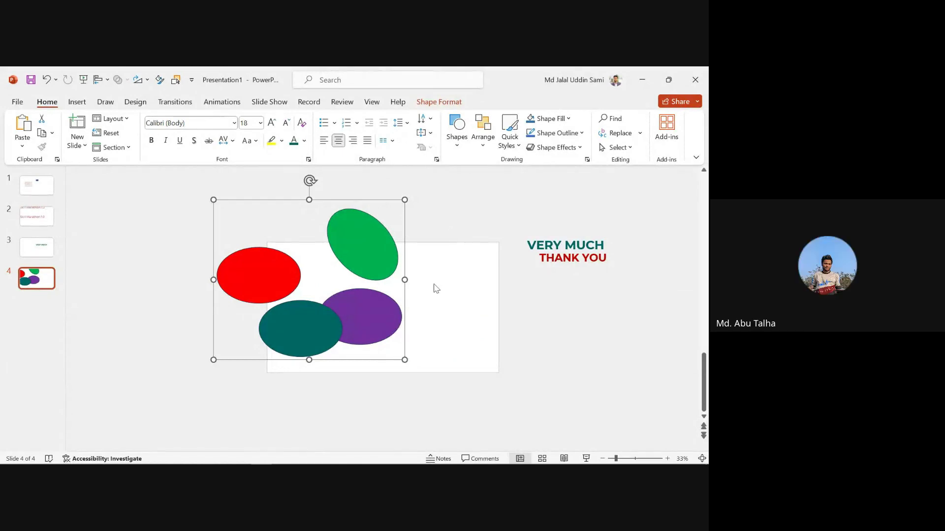
drag(350, 251, 389, 257)
- Ungroup and regroup the four ellipses via Arrange, then nudge the group
click(483, 143)
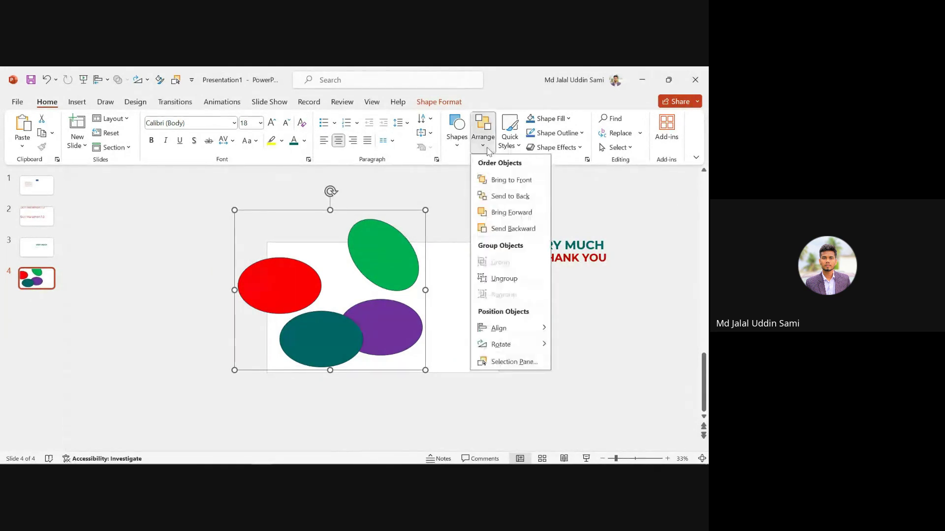
click(500, 280)
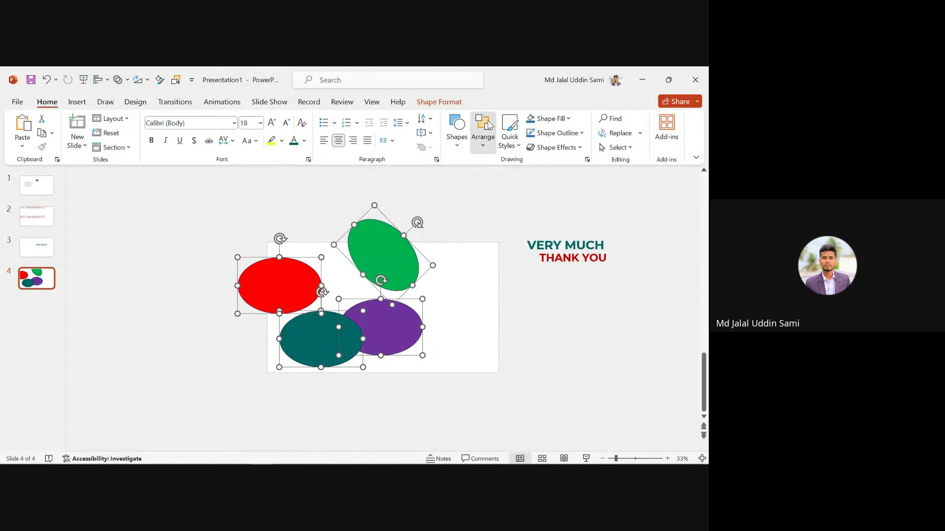
click(485, 139)
click(498, 263)
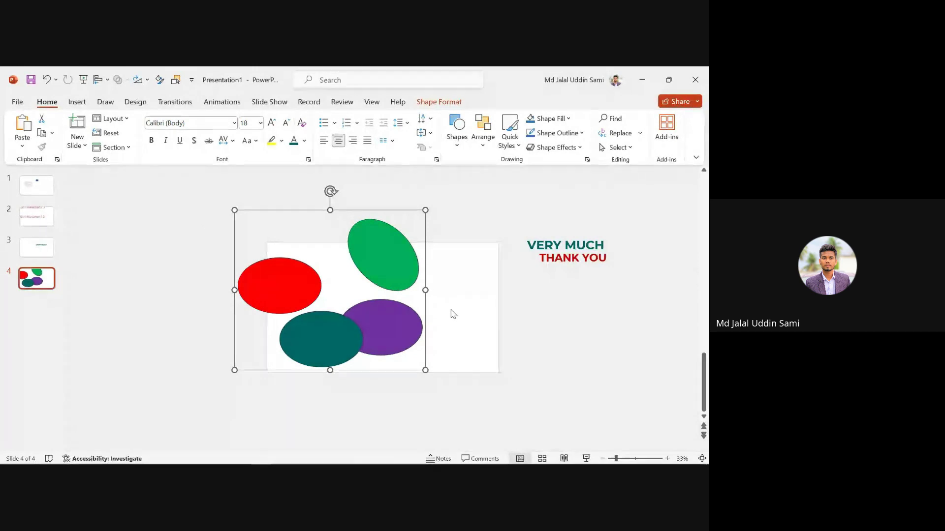
click(480, 136)
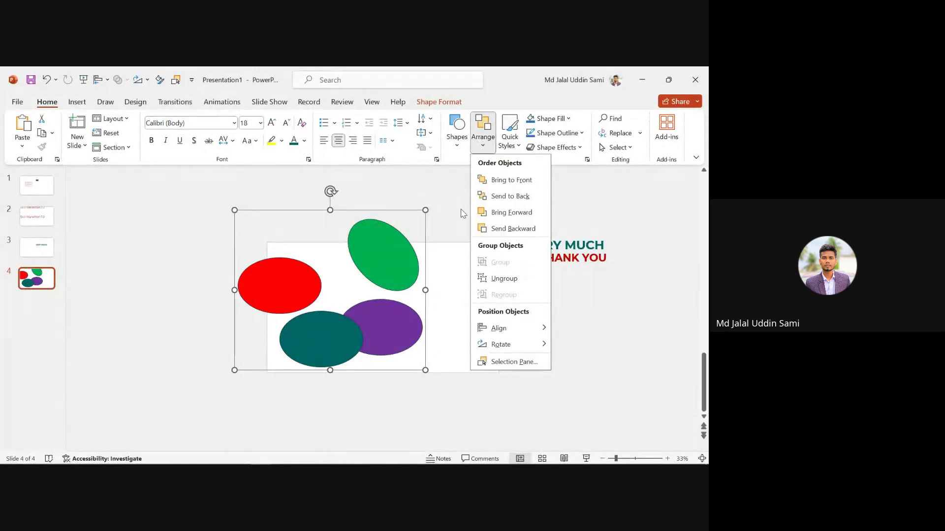
click(455, 217)
drag(385, 253, 333, 255)
click(465, 214)
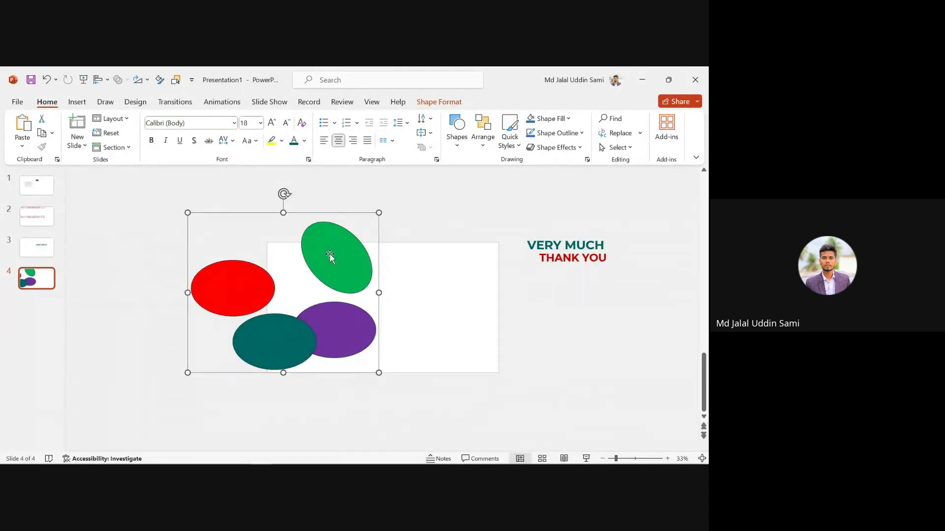
- Shift the green ellipse right, then move all four ellipses together and group them with Ctrl+G
click(330, 257)
drag(330, 257, 343, 259)
drag(165, 213, 396, 379)
shift+click(358, 266)
drag(358, 266, 374, 259)
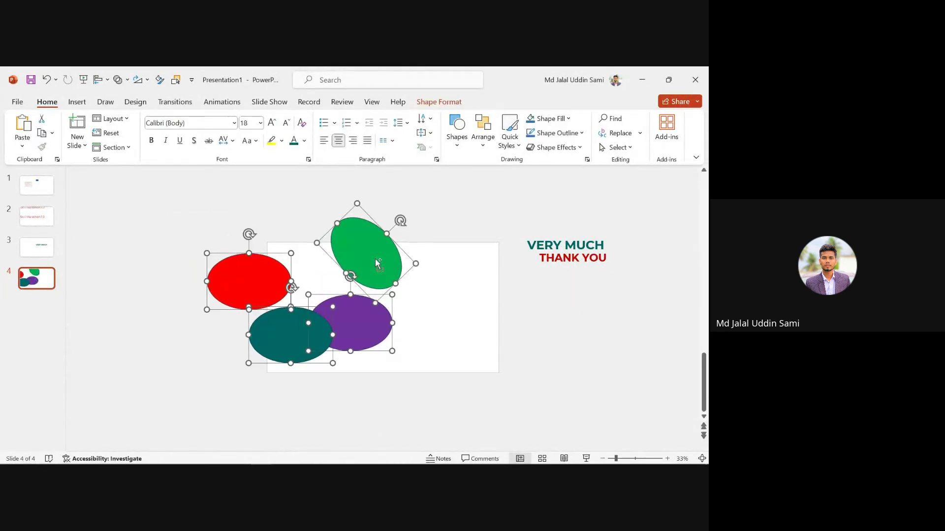
key(ctrl+g)
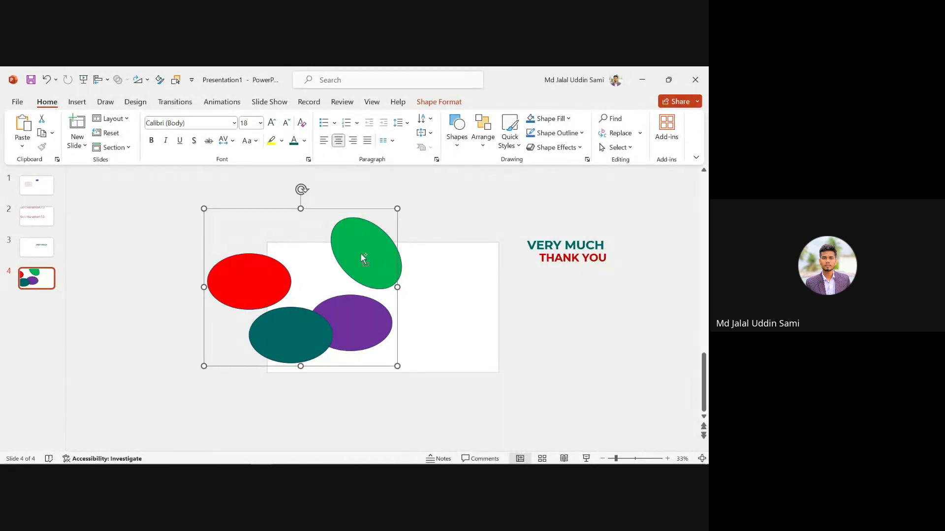
- Ungroup with Ctrl+Shift+G, drag all four ellipses right onto the slide, and select the green one
key(ctrl+shift+g)
click(398, 200)
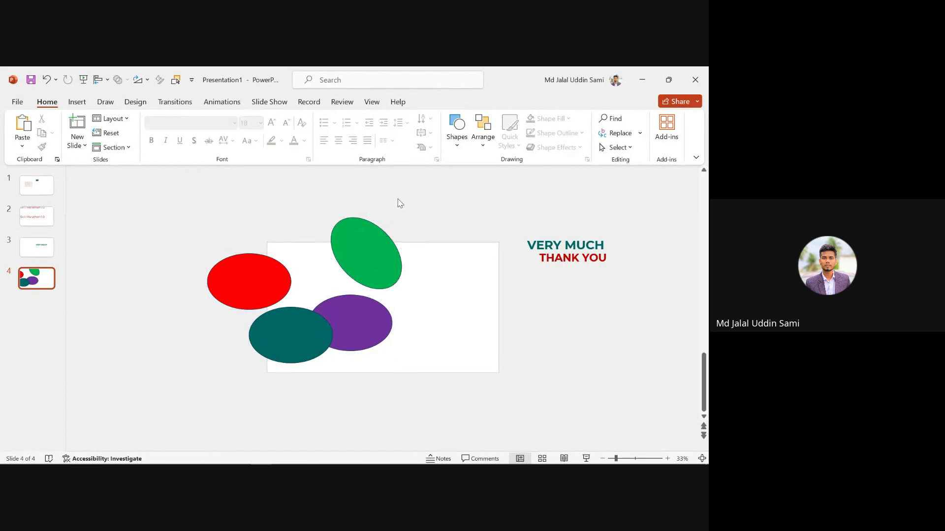
drag(161, 188, 437, 382)
drag(373, 253, 452, 254)
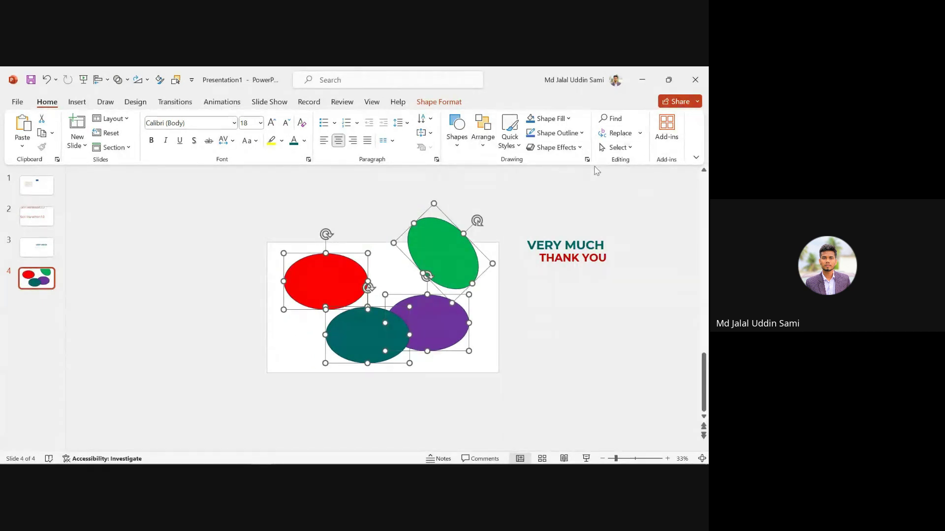
click(544, 193)
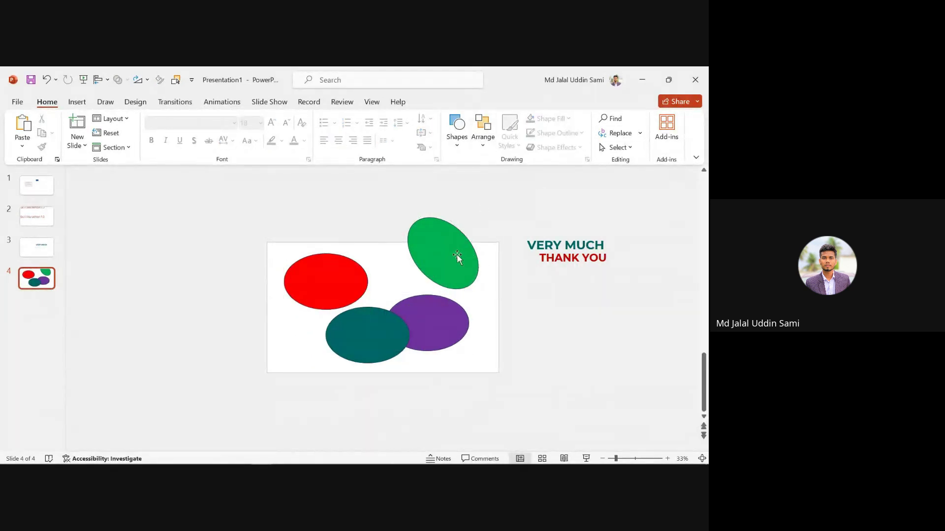
click(436, 223)
click(514, 142)
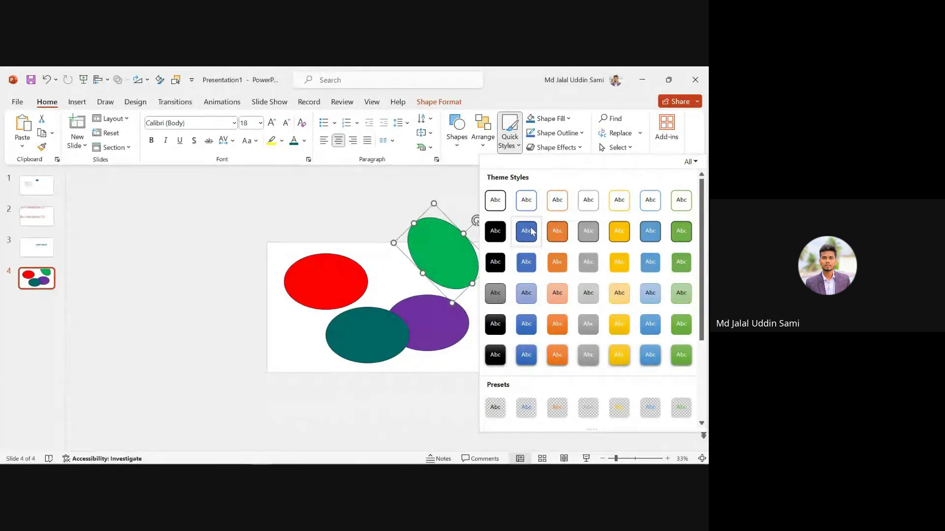
scroll(571, 400, down, 3)
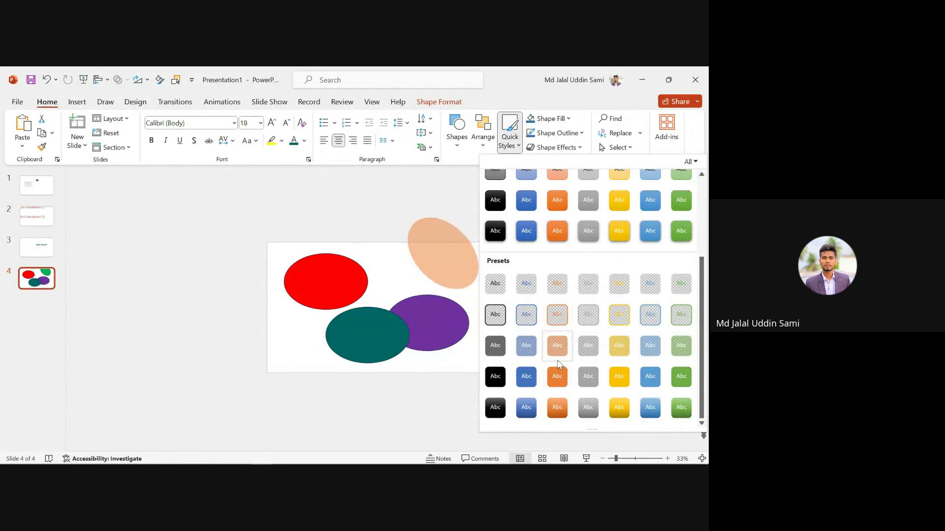
scroll(550, 305, up, 3)
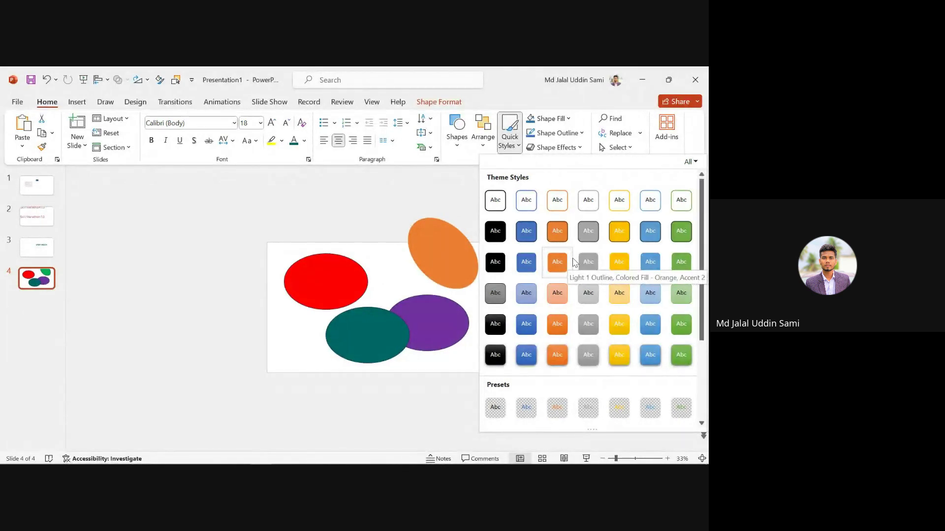
click(518, 146)
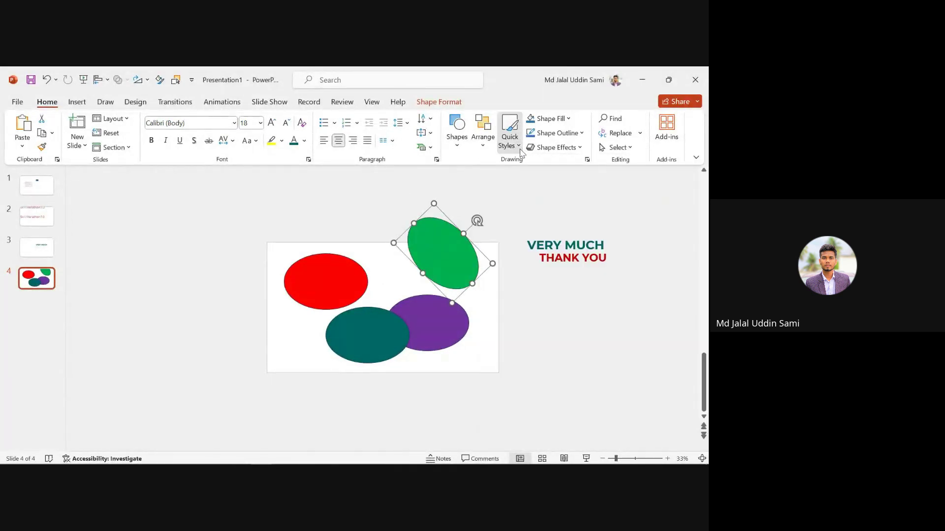
click(551, 118)
click(483, 175)
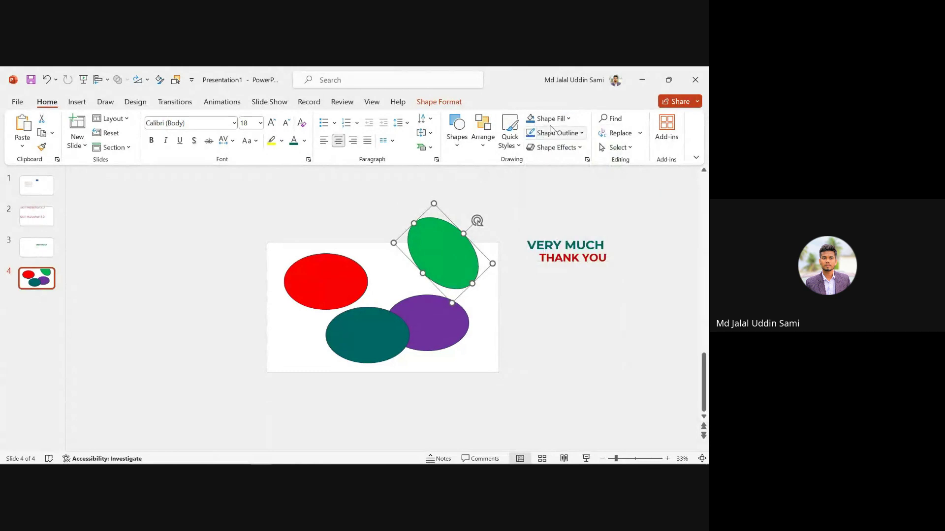
- Nudge the green ellipse and select the THANK YOU and VERY MUCH text boxes
click(555, 133)
click(518, 173)
mouse_move(452, 260)
mouse_down()
mouse_move(438, 258)
mouse_move(449, 266)
mouse_up()
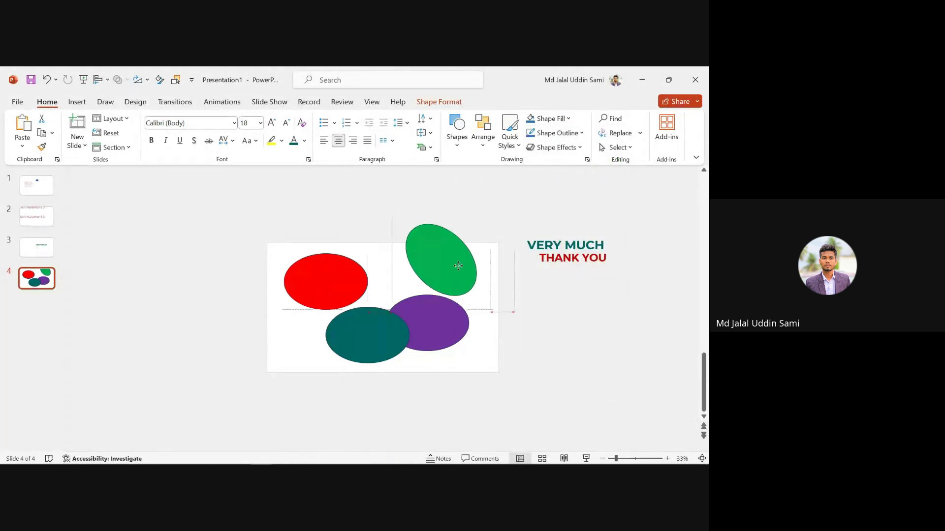
click(506, 214)
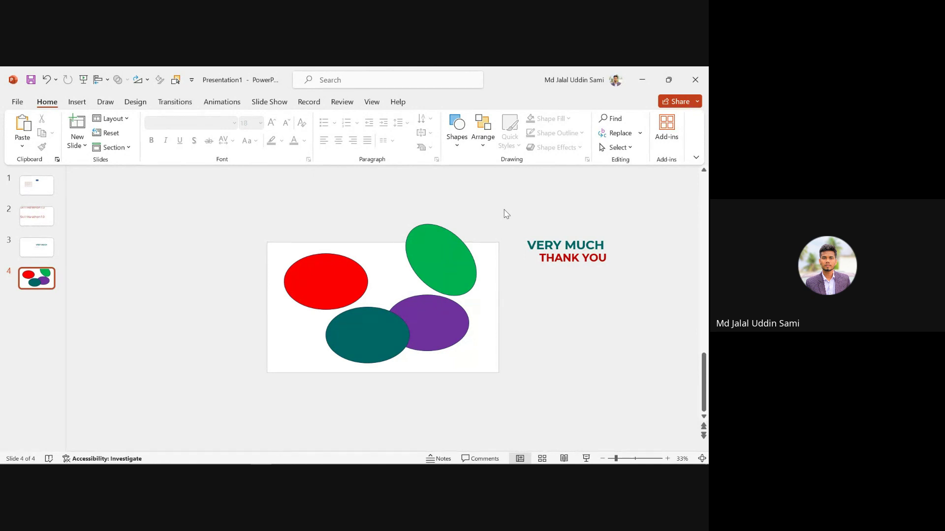
drag(631, 211, 489, 299)
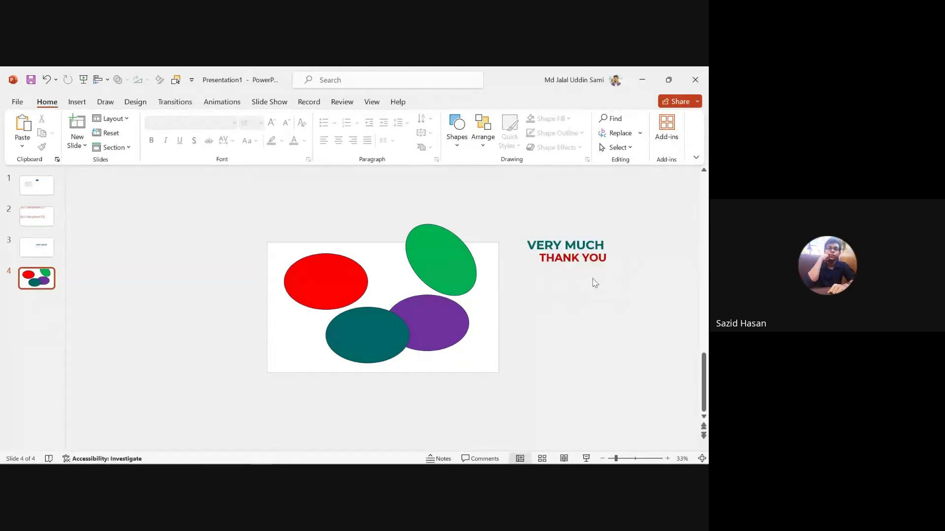
click(589, 263)
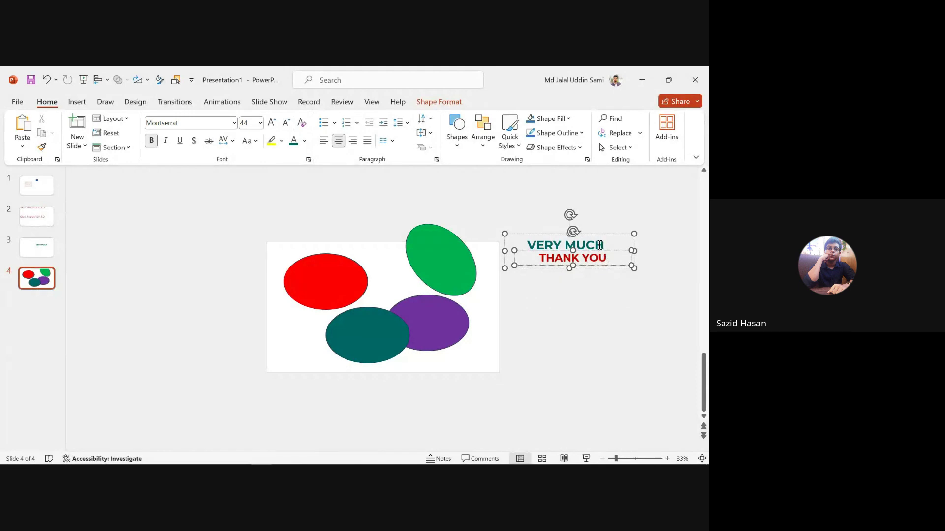
shift+click(600, 245)
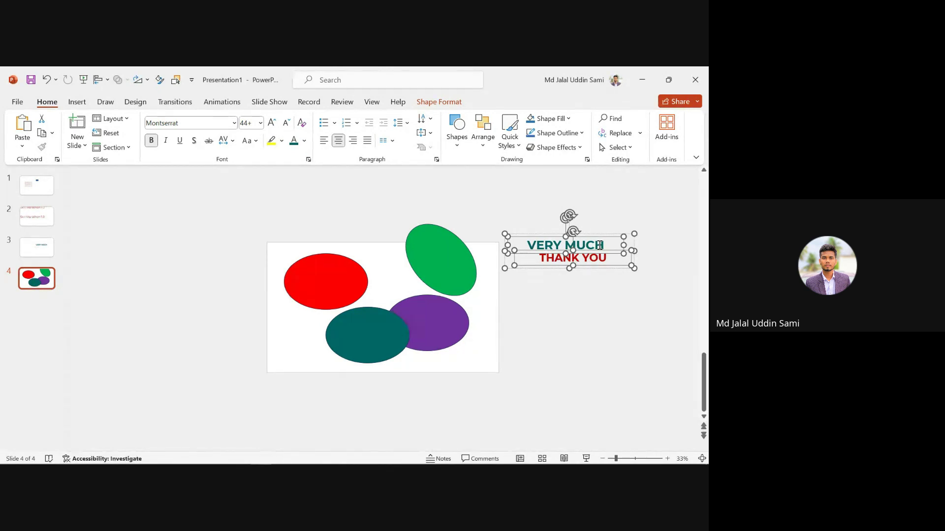
click(384, 217)
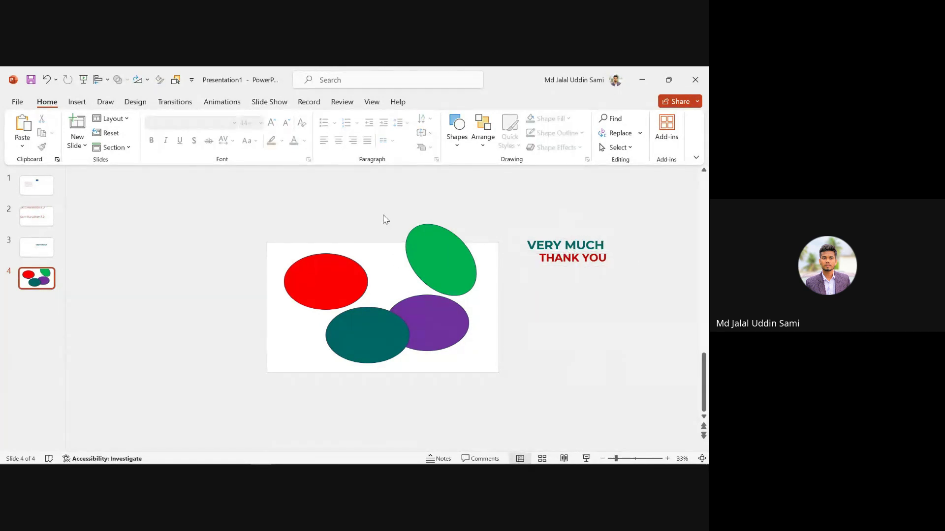
- Move the green ellipse down and right so it overlaps the purple ellipse
click(436, 249)
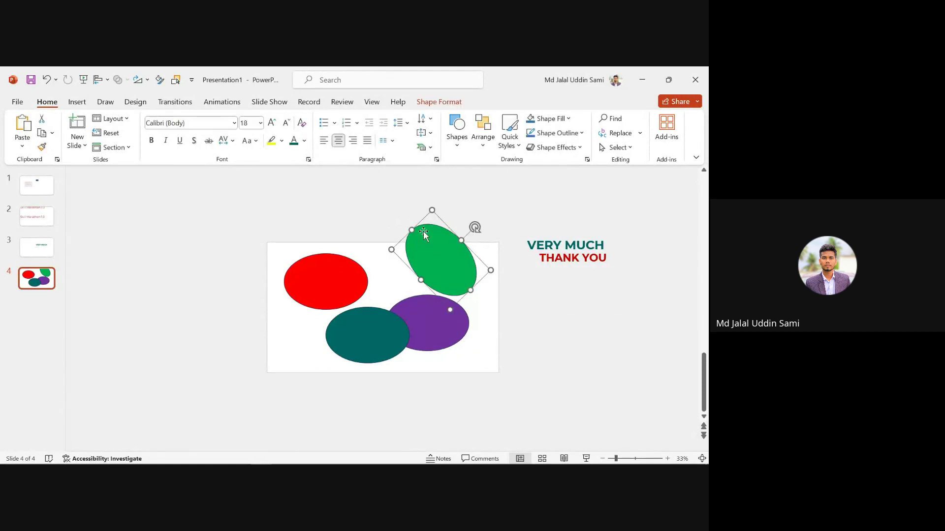
click(383, 216)
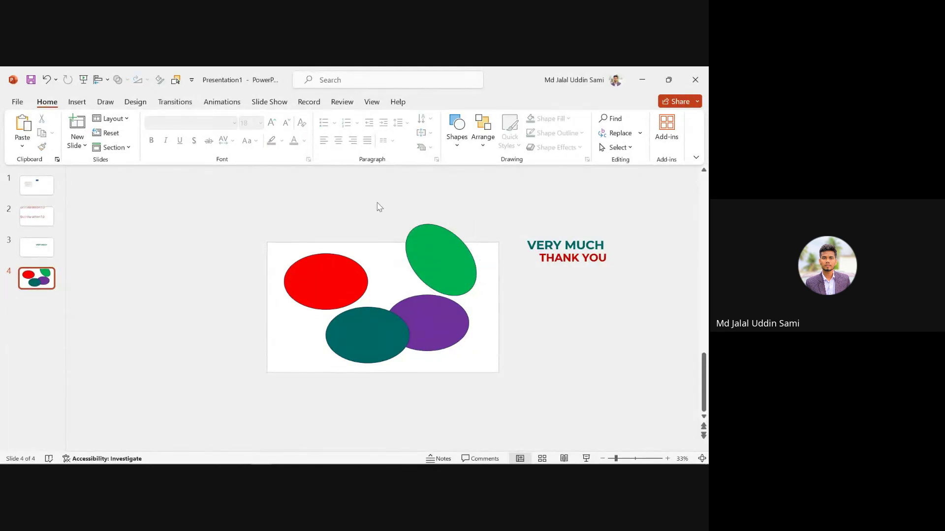
drag(377, 202, 491, 326)
click(453, 251)
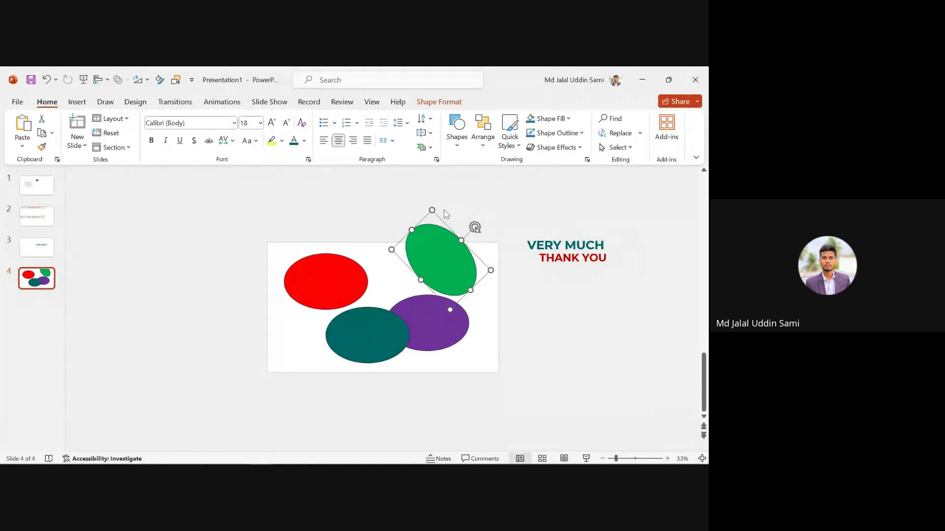
click(464, 208)
drag(458, 264, 441, 261)
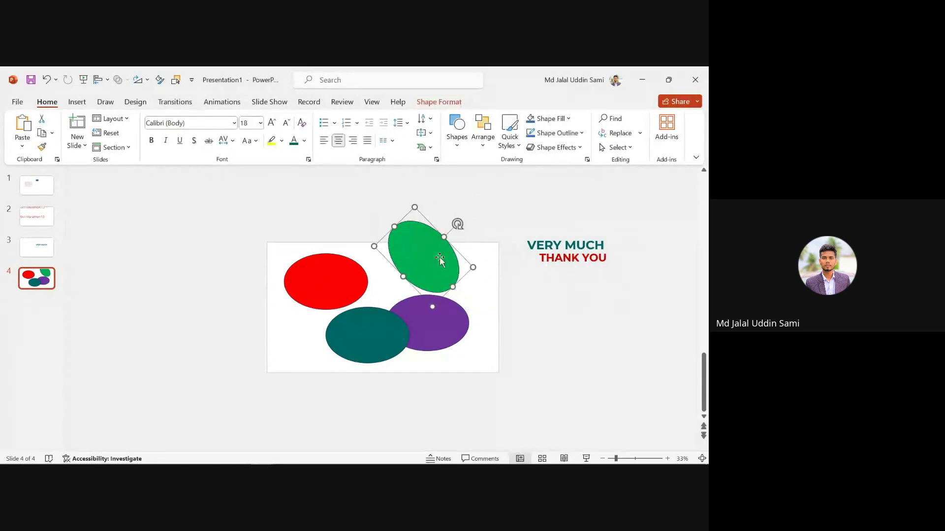
click(460, 210)
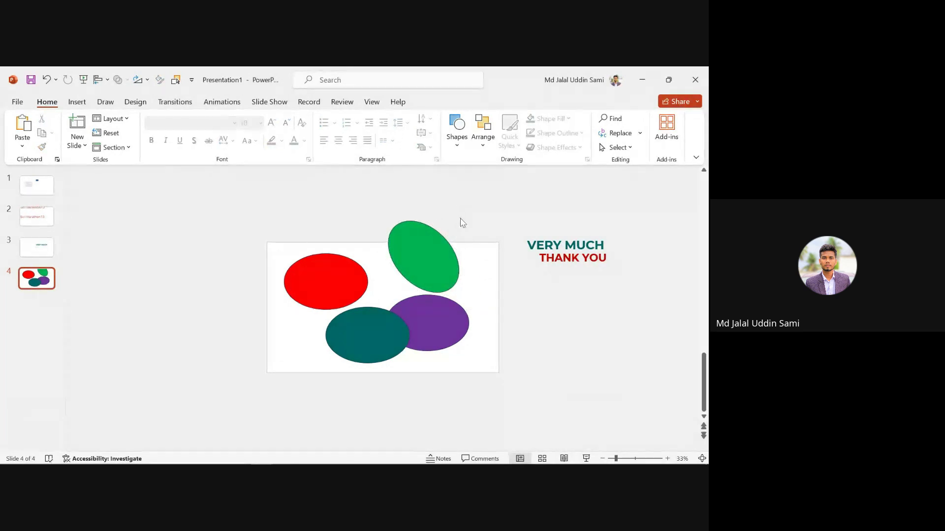
drag(431, 262, 468, 296)
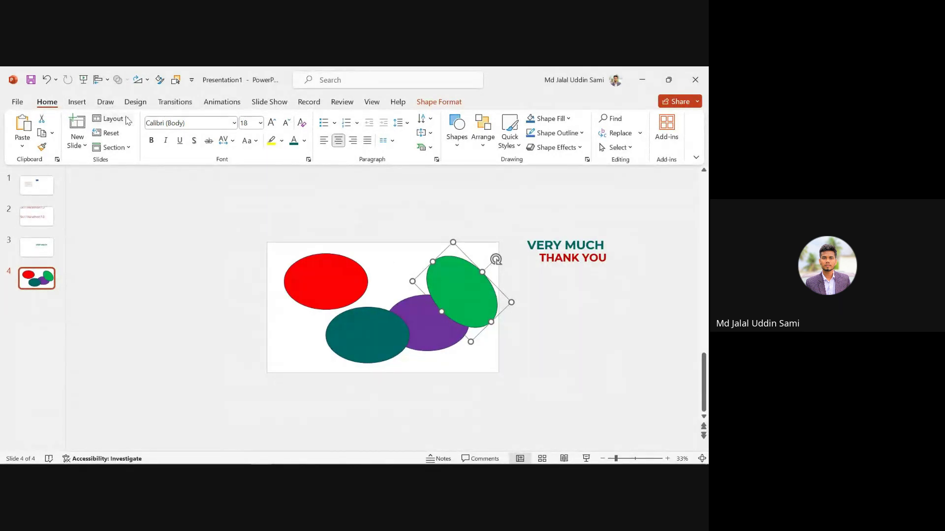
- Add a new blank slide 5 after slide 4
click(456, 129)
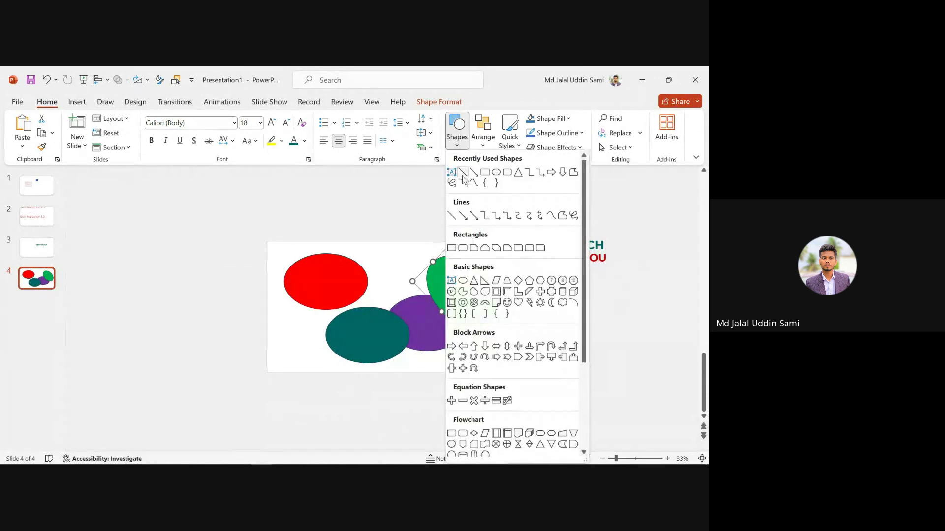
click(463, 176)
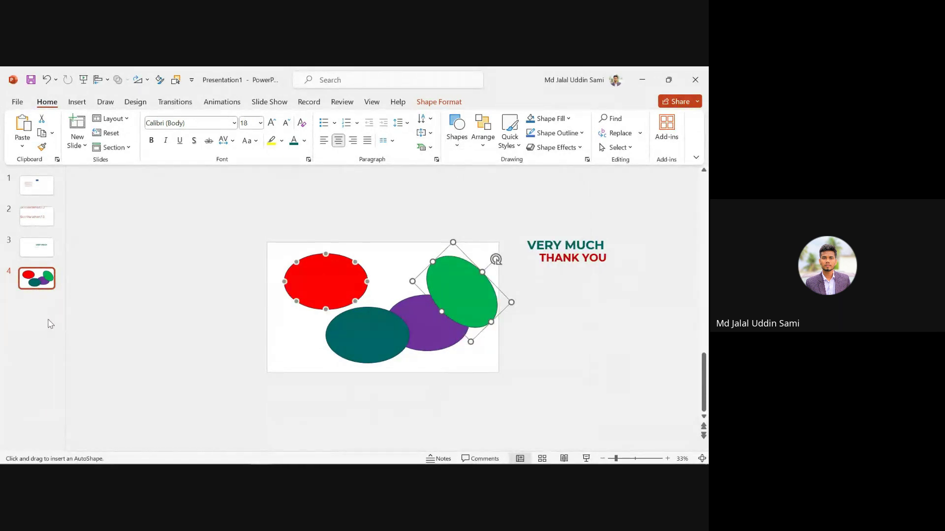
click(50, 324)
key(Return)
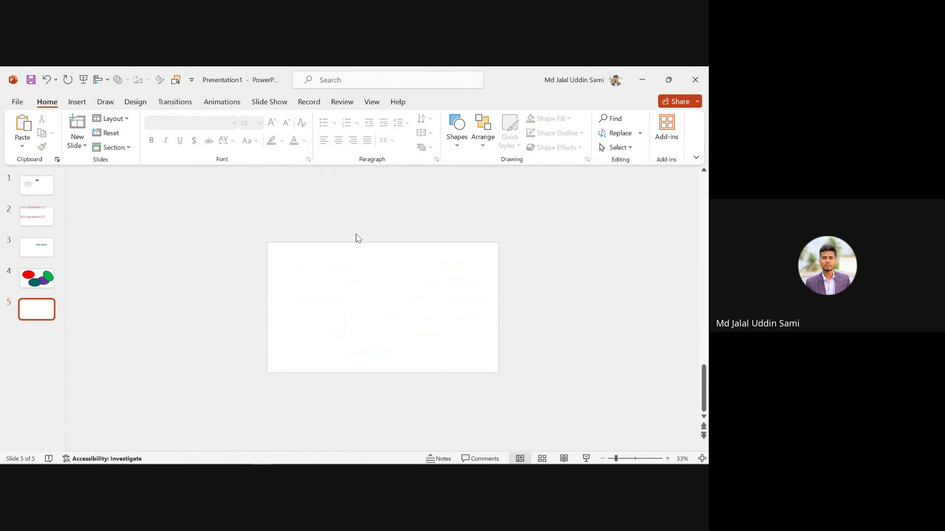
- Draw a horizontal line across the middle of slide 5 and lower it slightly
click(457, 128)
click(463, 176)
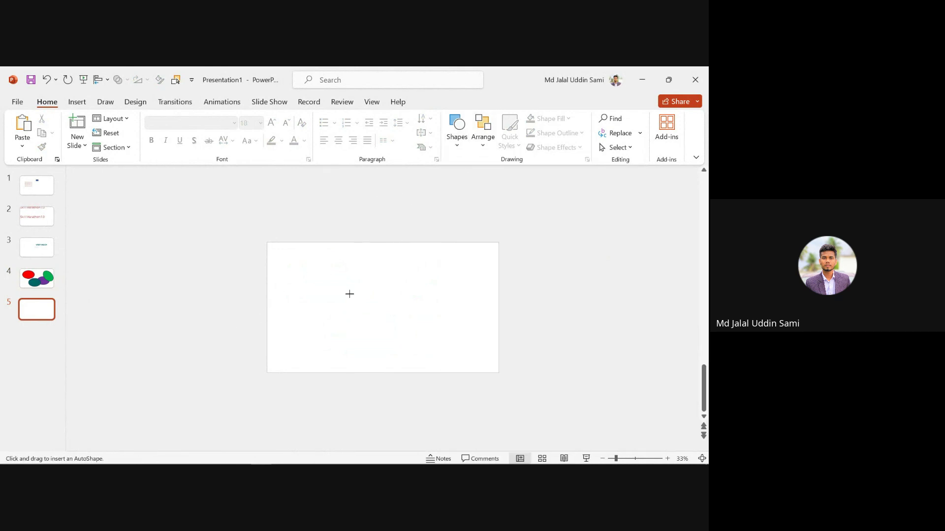
drag(310, 291, 457, 291)
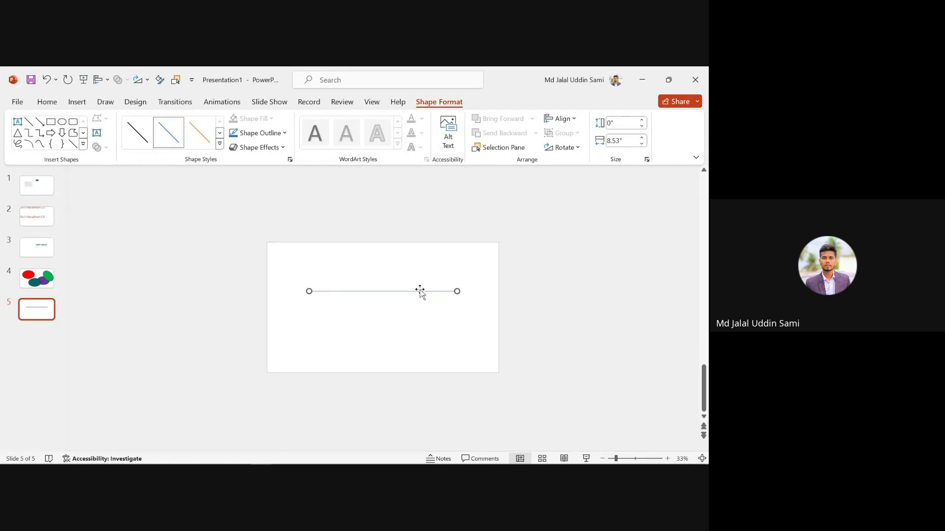
drag(420, 290, 419, 305)
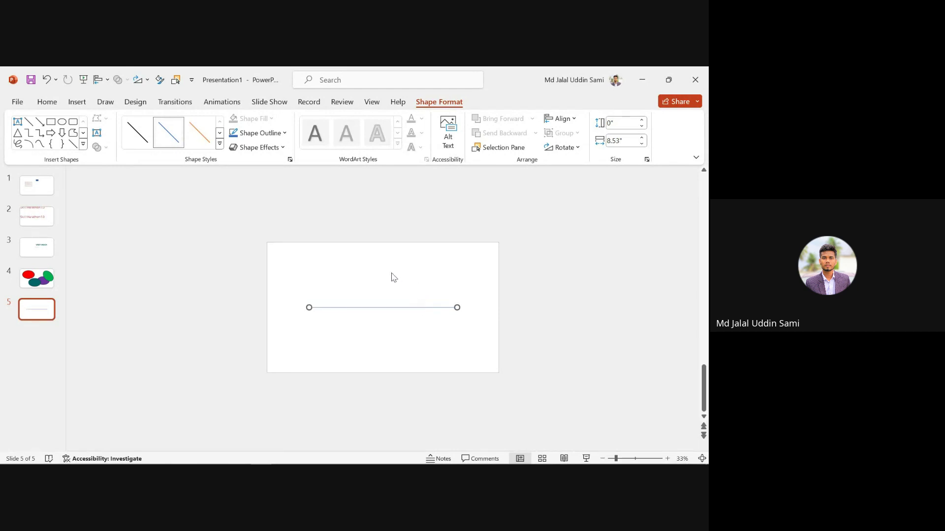
click(353, 212)
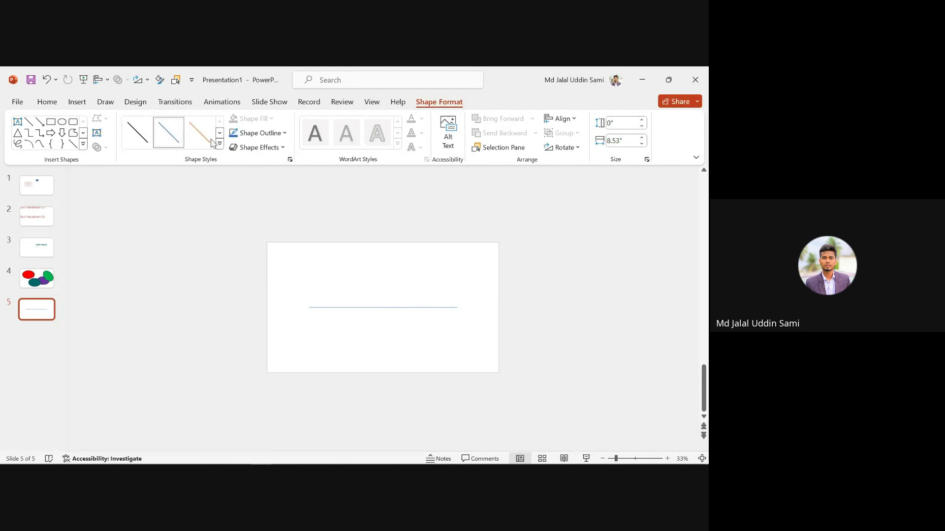
- Draw a vertical line crossing the horizontal line using Insert > Shapes > Line
click(78, 102)
click(187, 129)
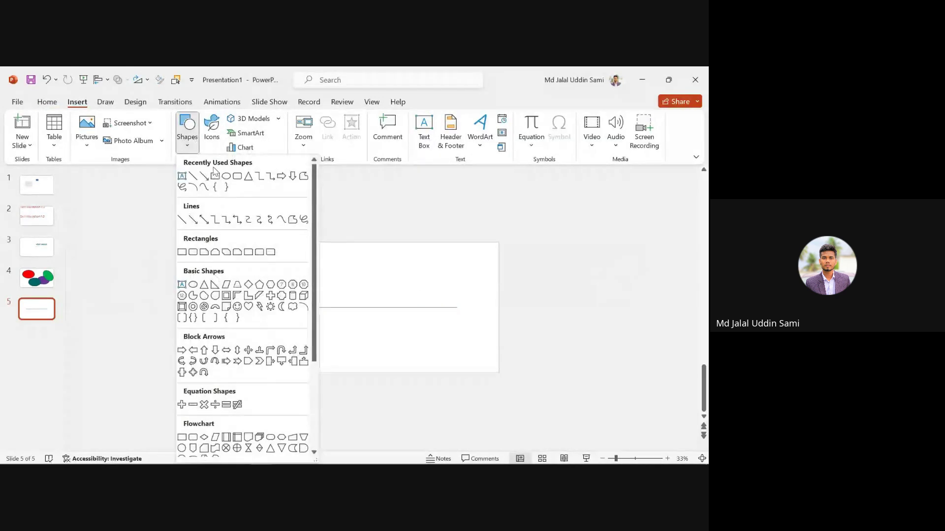
click(194, 176)
drag(376, 240, 377, 364)
click(399, 368)
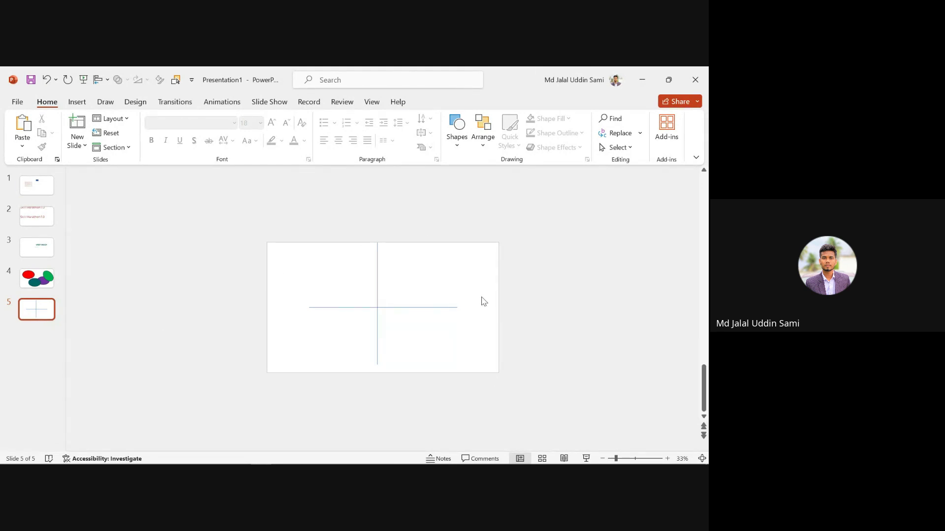
- Move both lines up slightly and shift the vertical line toward the slide's right edge
drag(260, 212, 525, 393)
drag(379, 307, 377, 297)
click(441, 210)
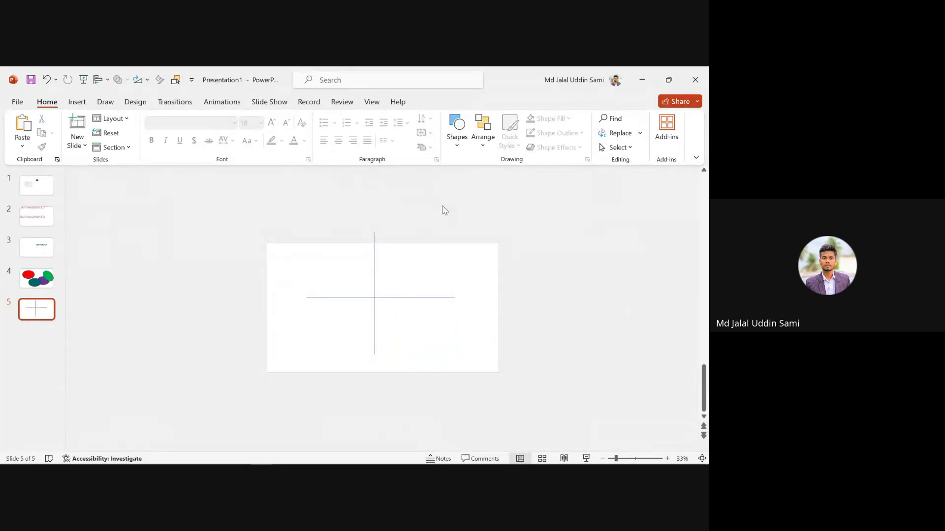
click(374, 250)
drag(374, 251, 464, 253)
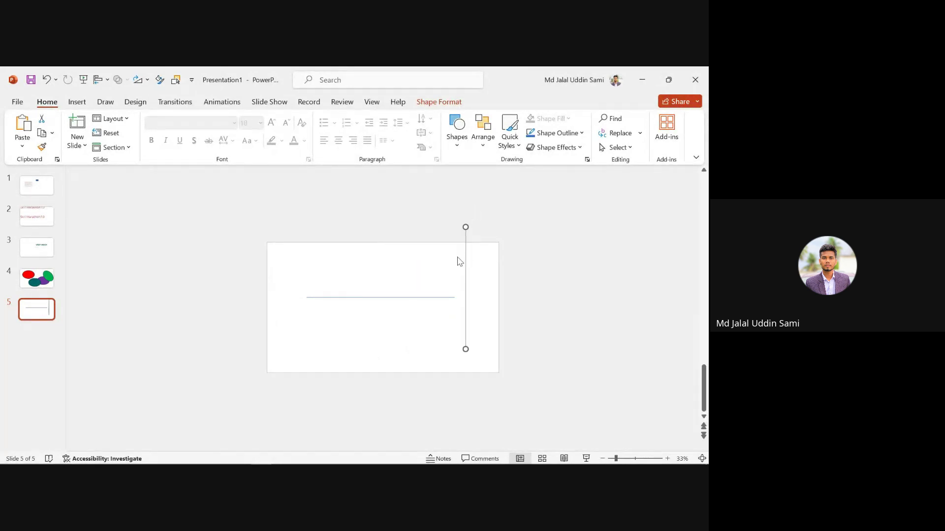
- Delete both lines on slide 5, then delete the green ellipse on slide 4
key(Delete)
click(415, 297)
key(Delete)
click(37, 279)
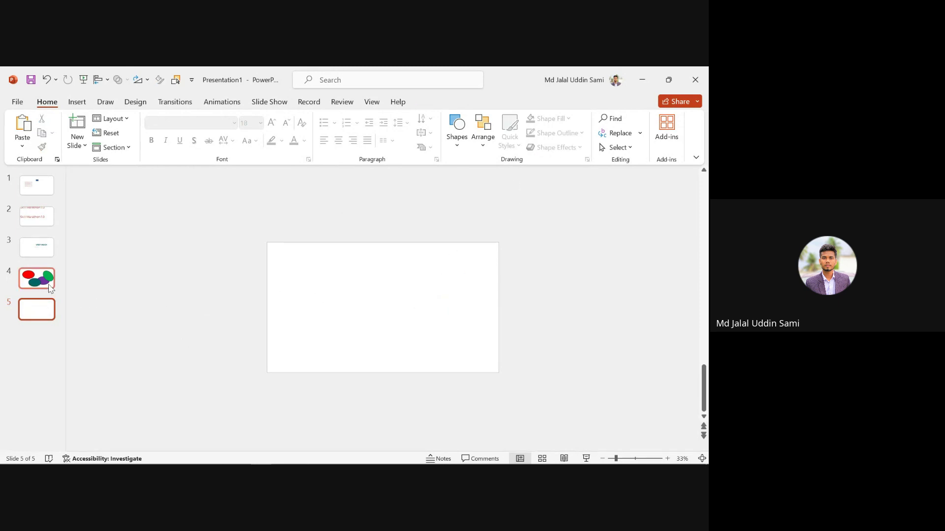
click(449, 286)
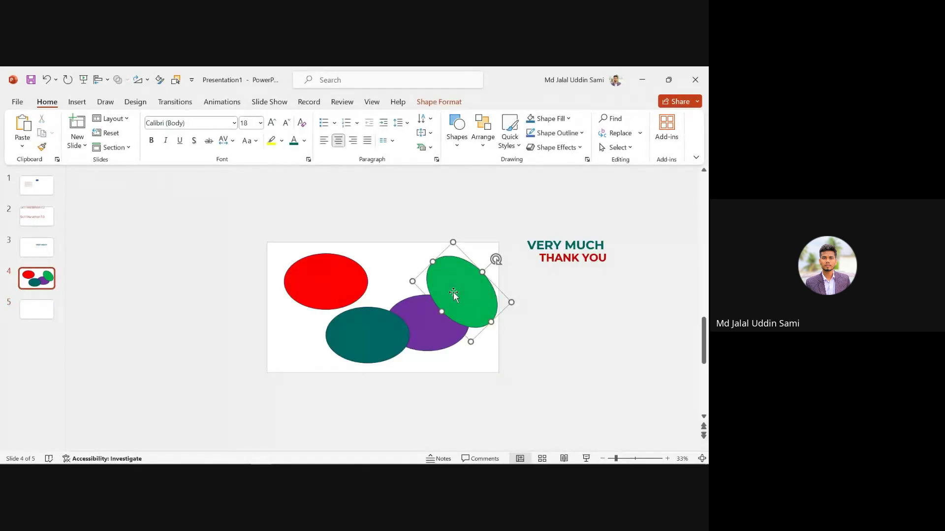
drag(453, 293, 427, 243)
key(Delete)
- Move the red ellipse from slide 4 onto slide 5's upper centre
click(440, 269)
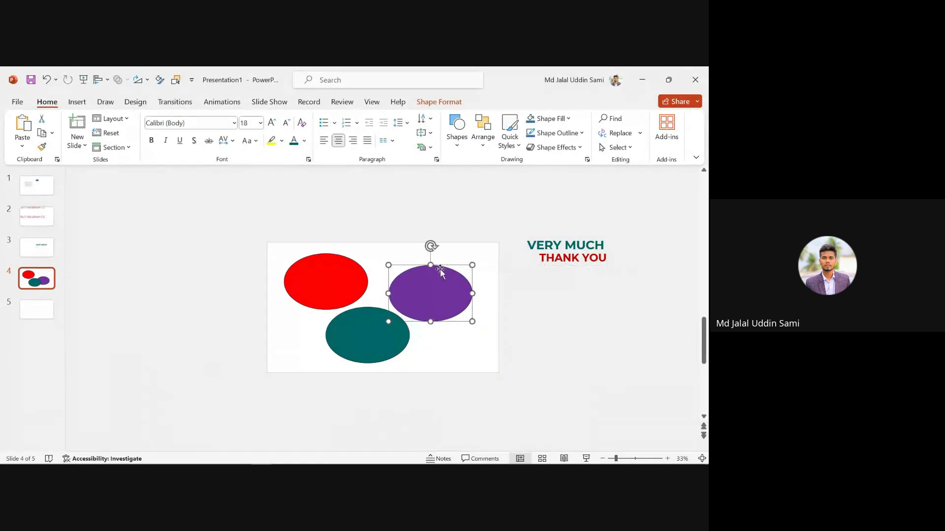
click(475, 247)
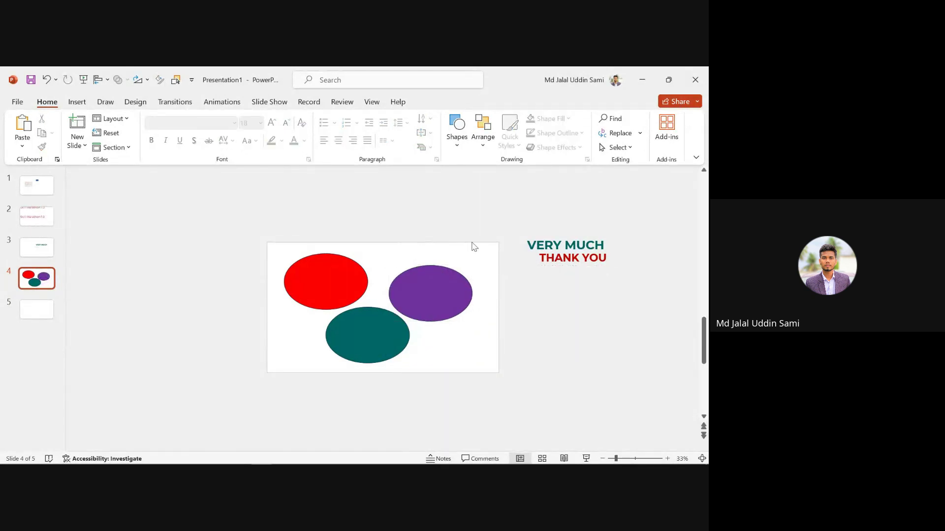
click(459, 286)
drag(330, 274, 327, 273)
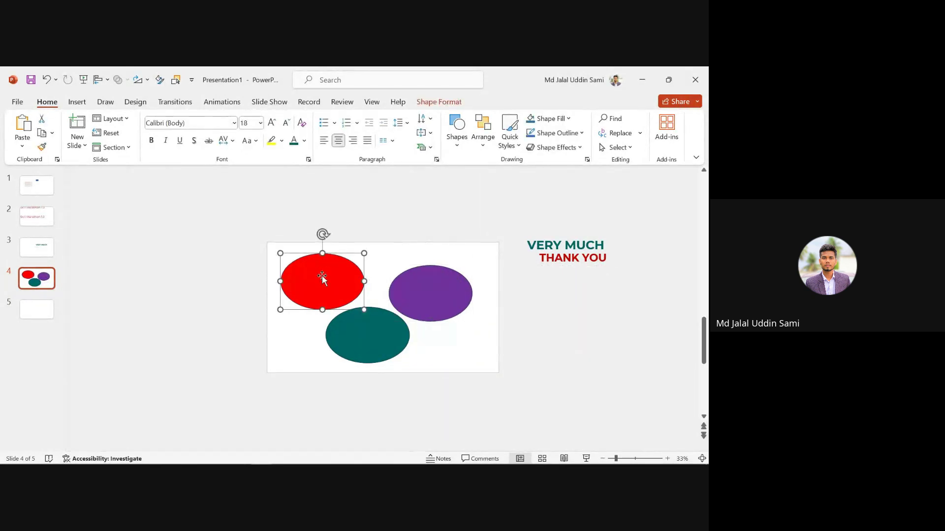
key(Delete)
click(27, 315)
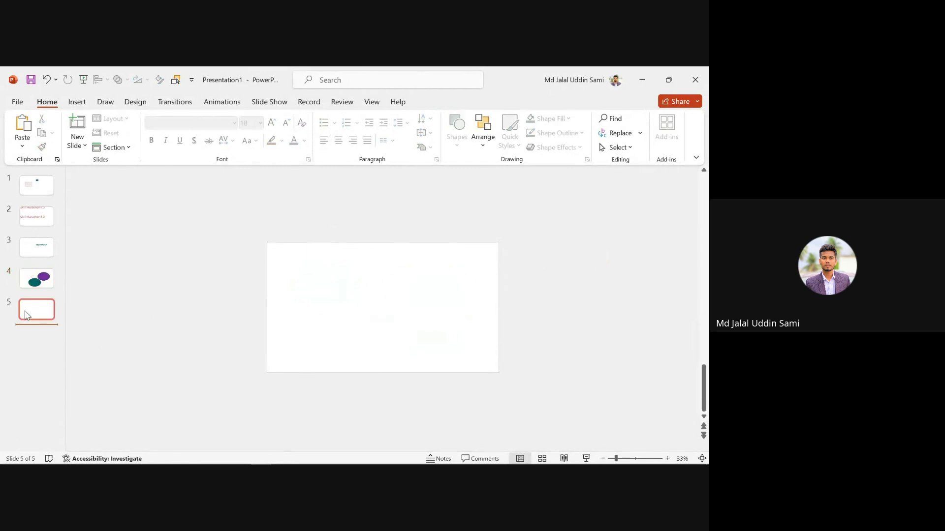
key(ctrl+v)
drag(365, 295, 427, 298)
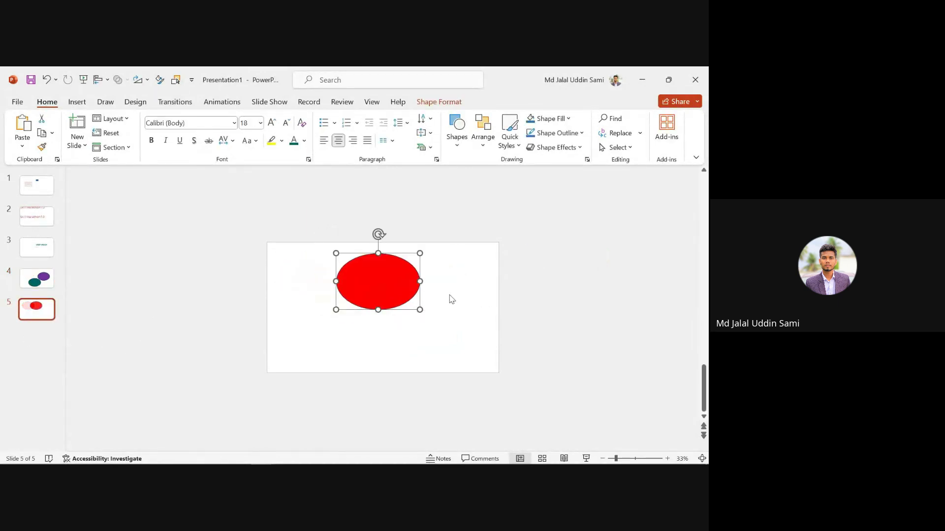
- Move the red ellipse toward the upper left of slide 5
click(569, 149)
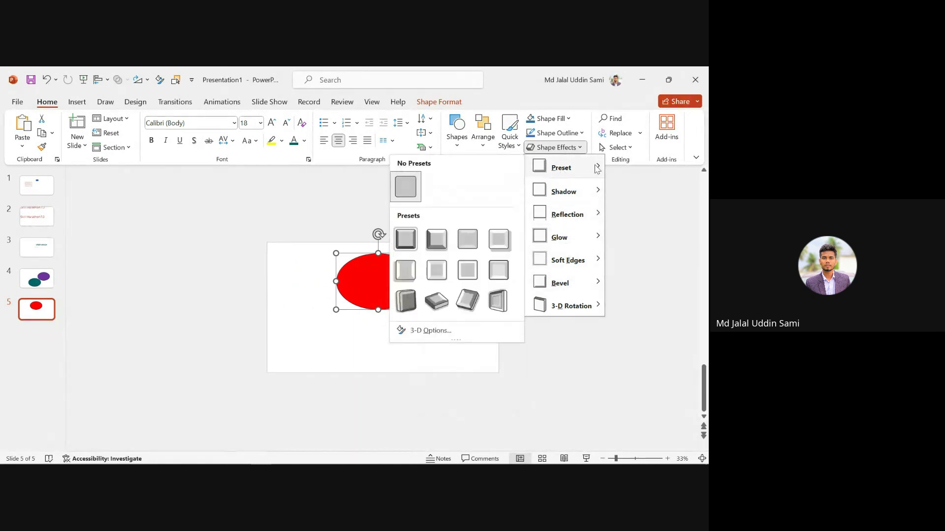
click(377, 270)
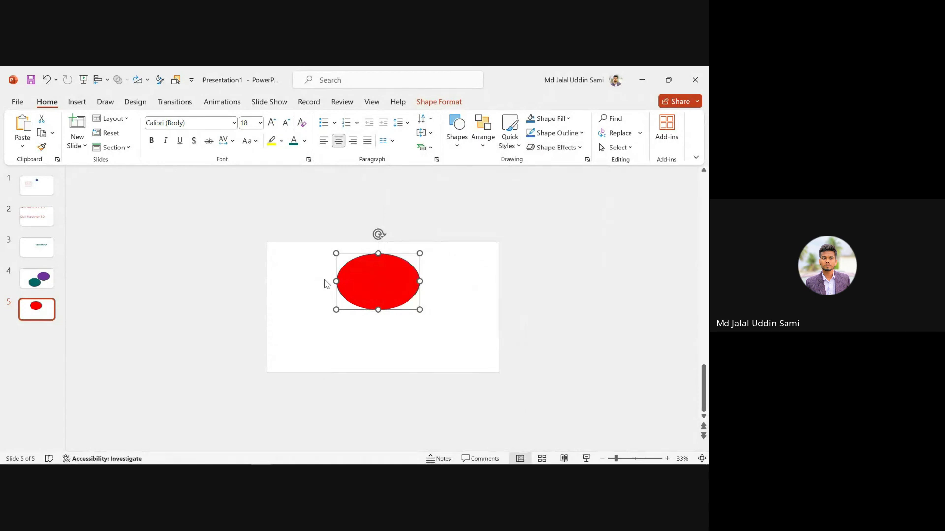
drag(354, 278, 302, 277)
scroll(458, 209, down, 1)
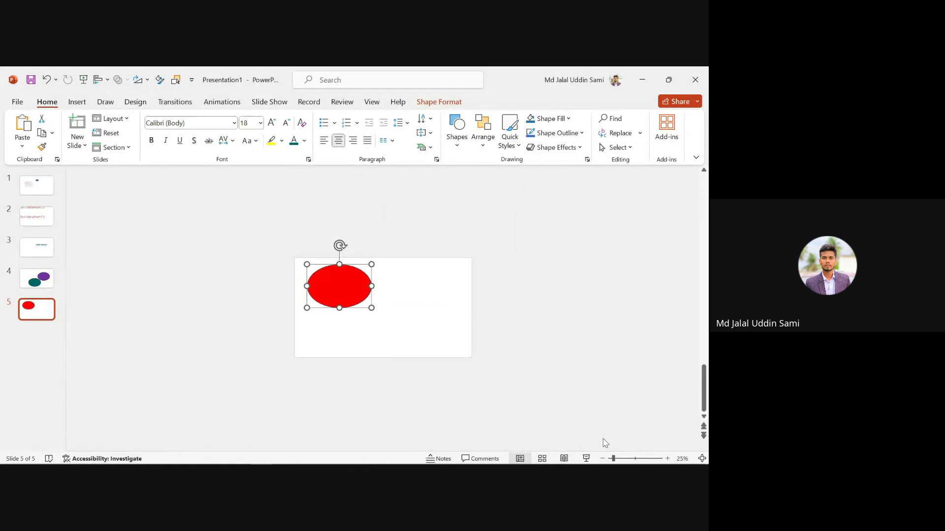
scroll(456, 325, up, 4)
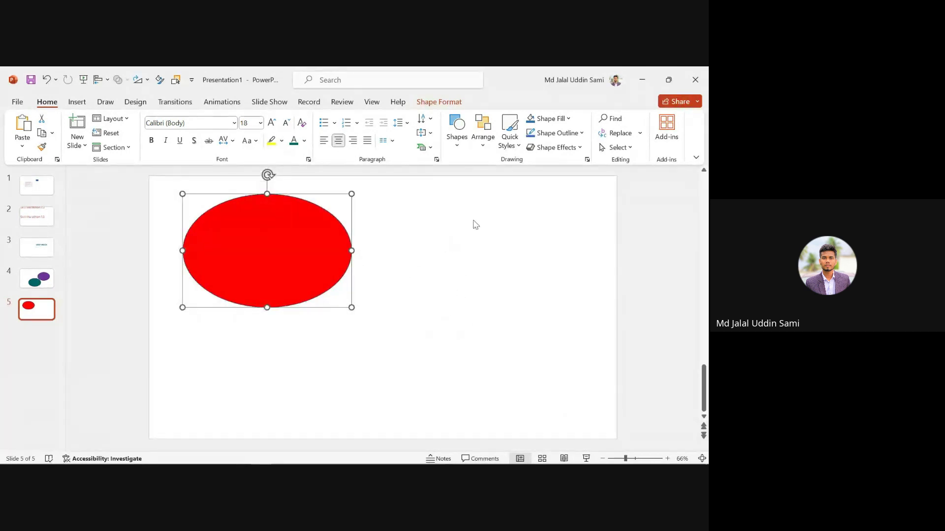
- Display the Shape Effects Preset options for the red ellipse
click(556, 147)
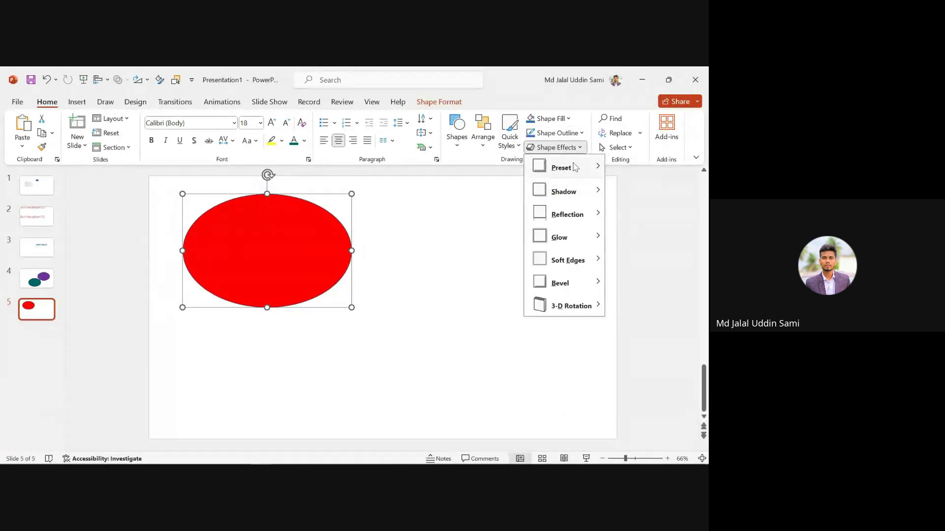
mouse_move(573, 168)
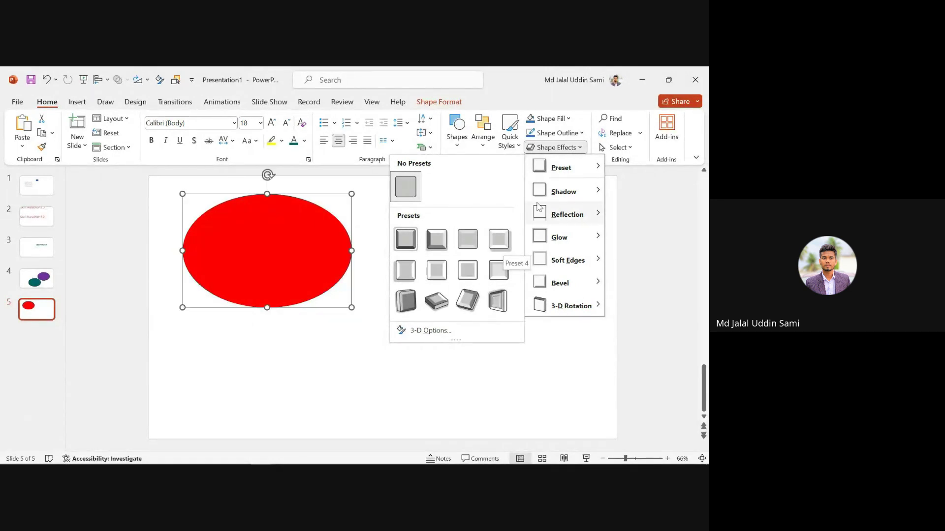
mouse_move(585, 193)
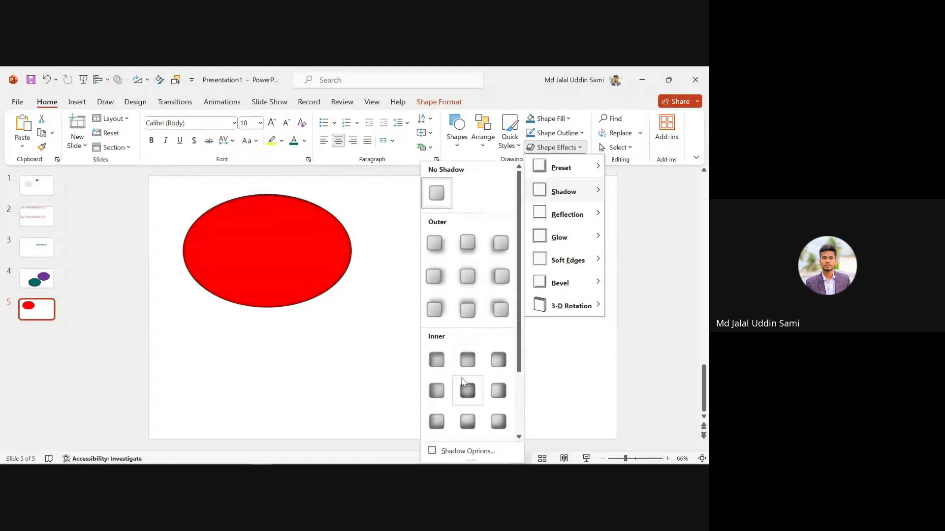
scroll(463, 379, down, 3)
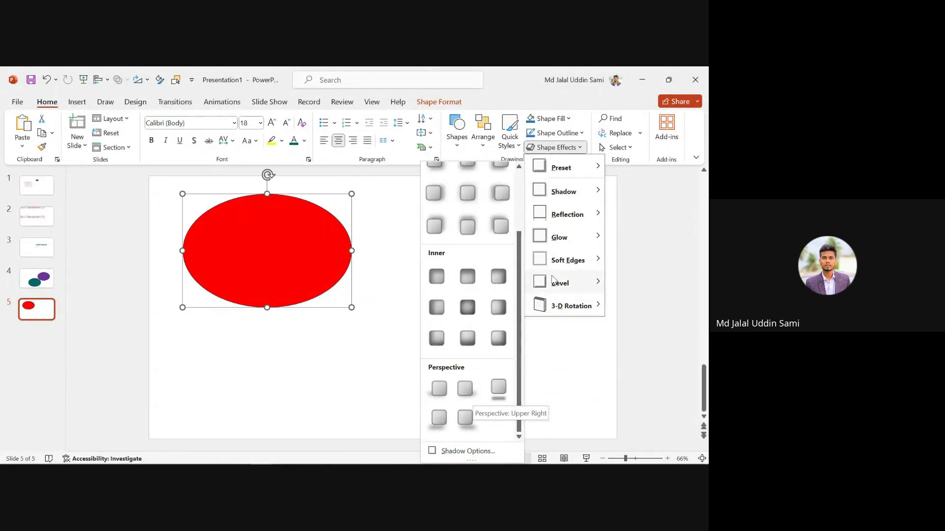
mouse_move(598, 217)
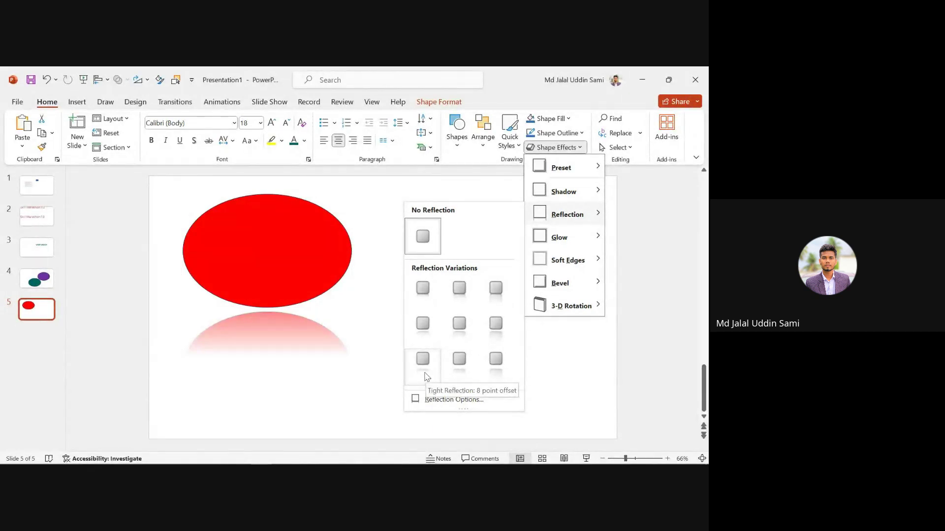
mouse_move(596, 240)
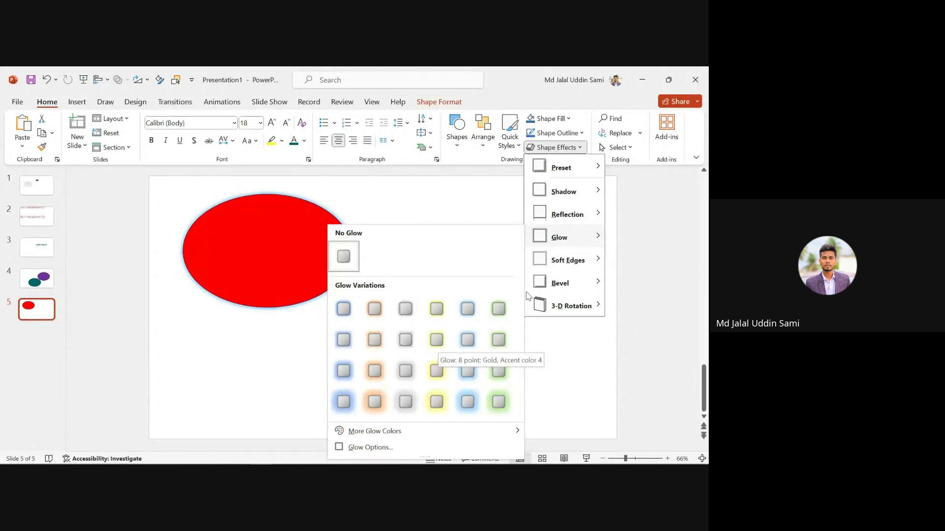
mouse_move(591, 260)
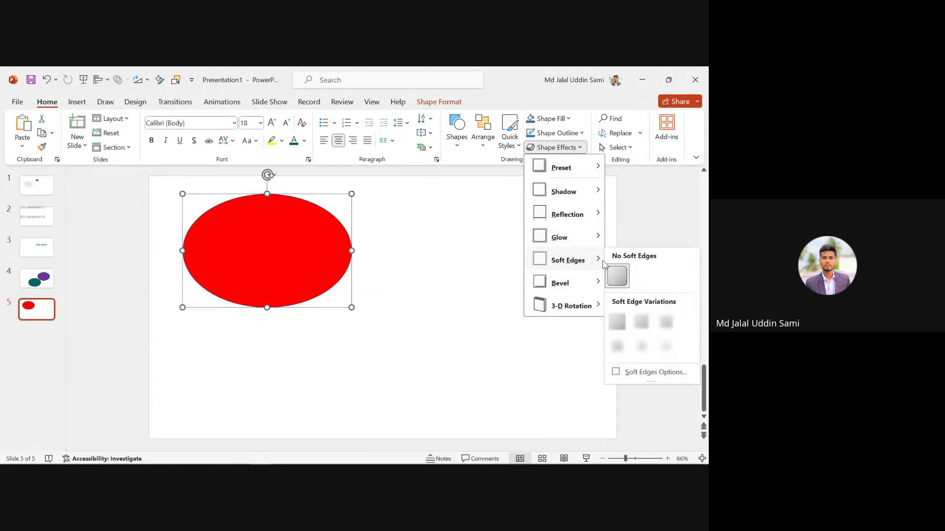
- Move the red ellipse toward the centre and give it 50 Point soft edges
click(394, 231)
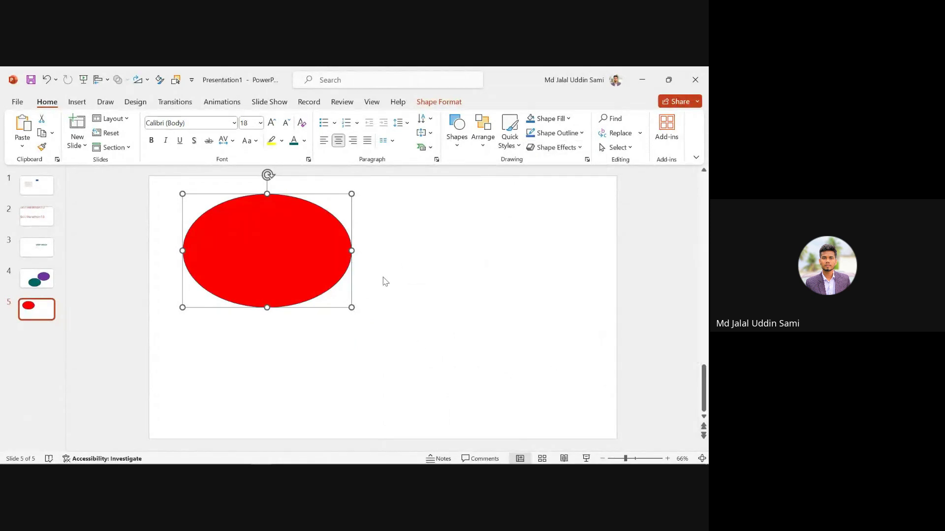
drag(300, 250, 392, 296)
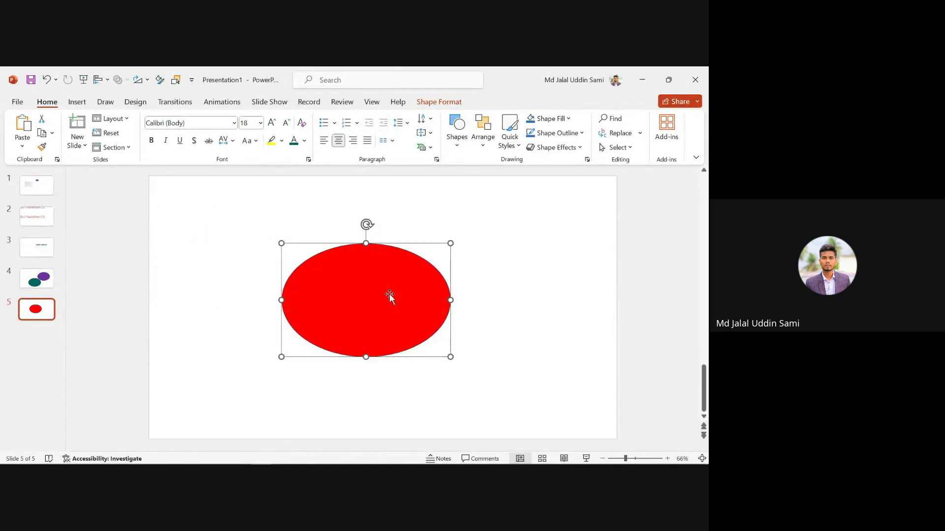
click(573, 149)
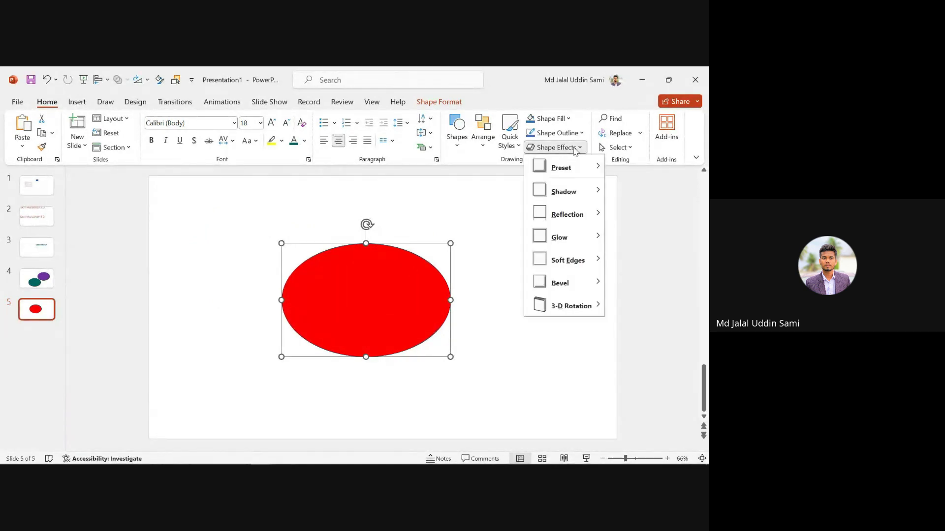
mouse_move(585, 262)
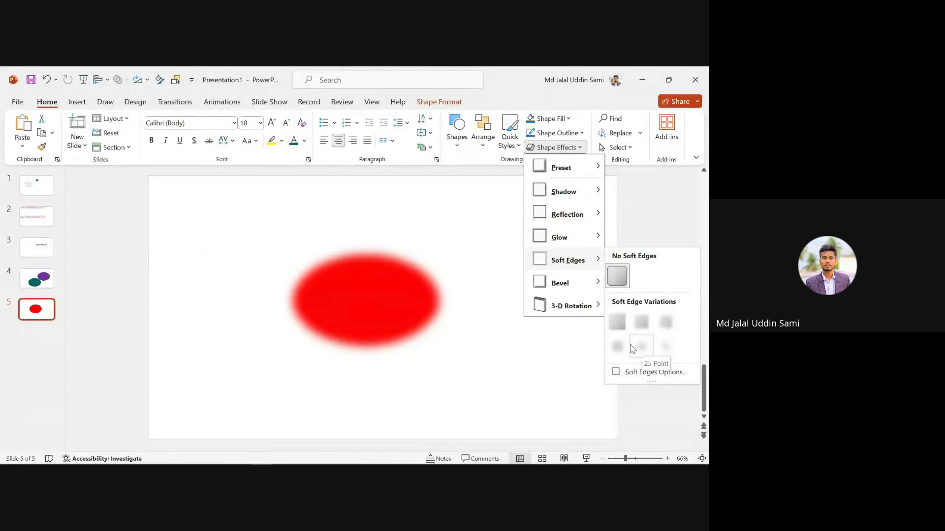
click(667, 346)
click(489, 254)
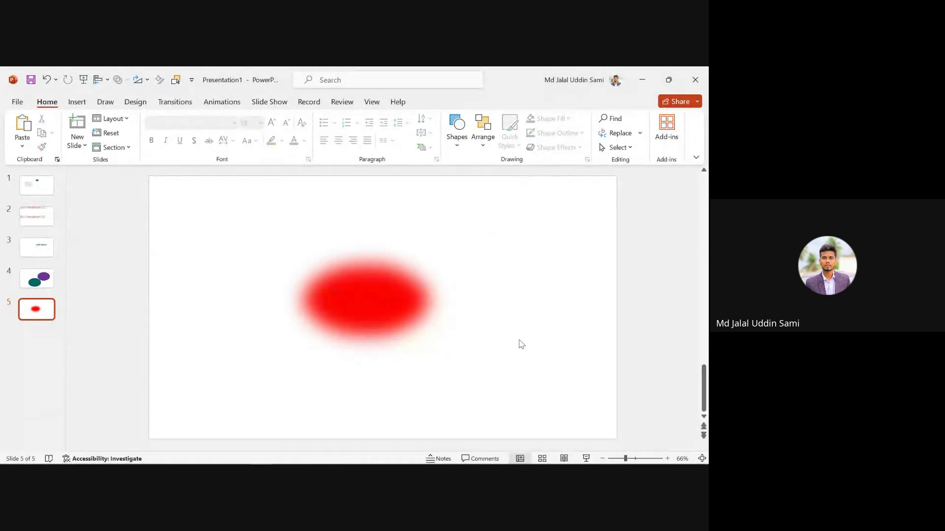
- Nudge the blurred ellipse right, then undo the two moves
drag(376, 300, 431, 329)
click(452, 226)
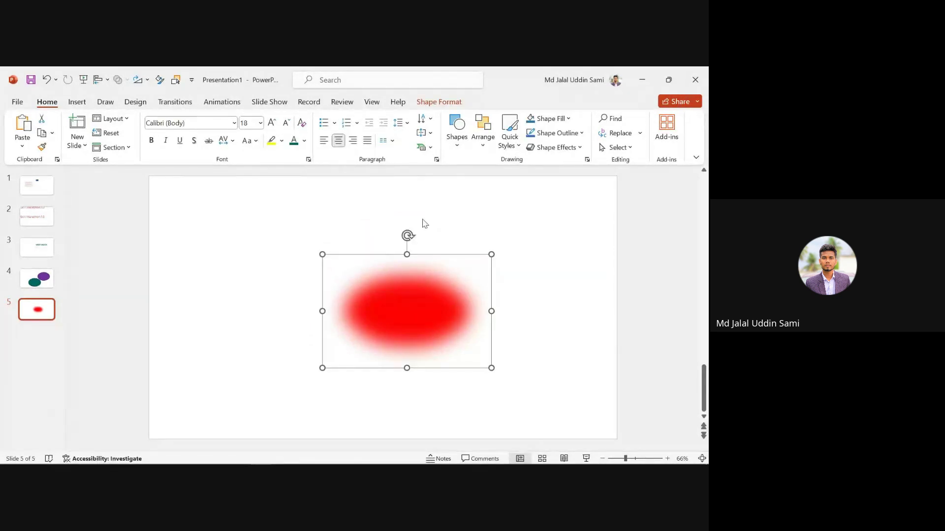
click(424, 222)
click(407, 313)
key(ctrl+z)
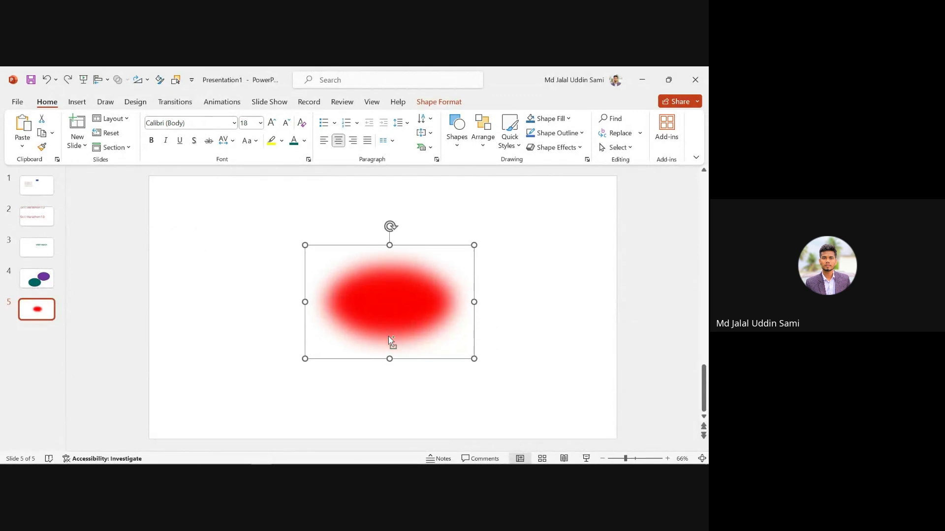
key(ctrl+z)
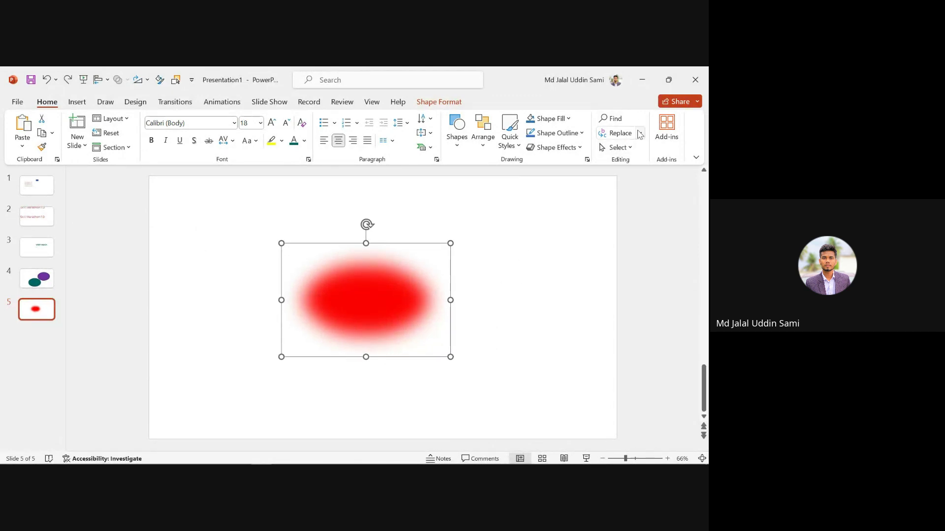
- Toggle the selection options and select then deselect the blurred red oval
click(620, 147)
click(620, 148)
click(558, 188)
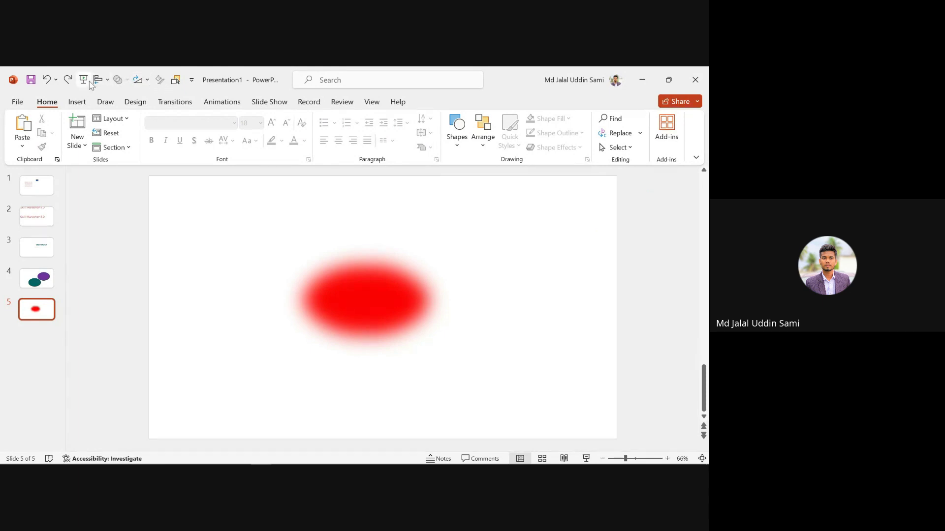
click(366, 291)
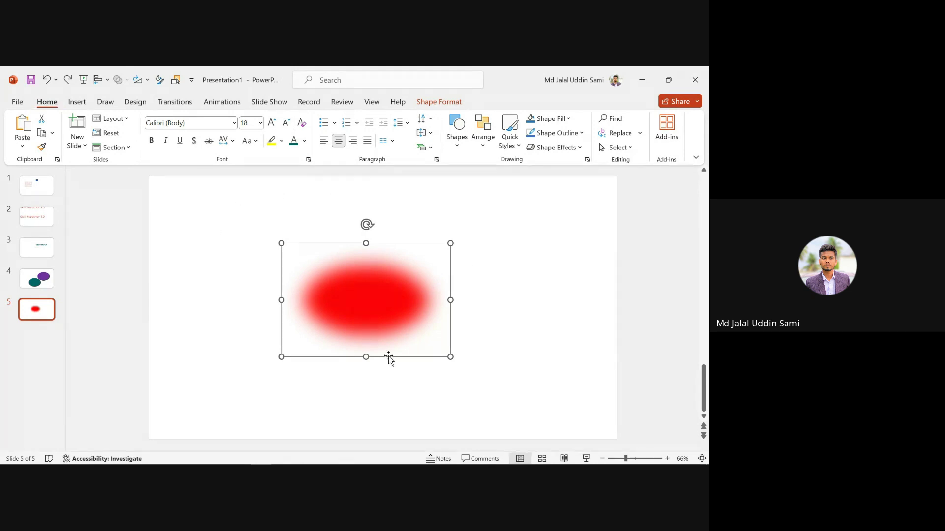
click(579, 226)
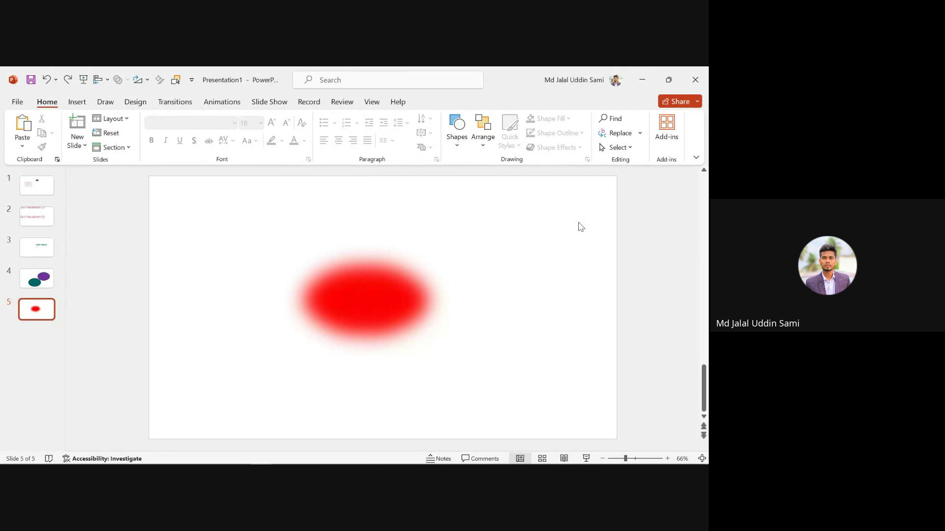
mouse_move(167, 461)
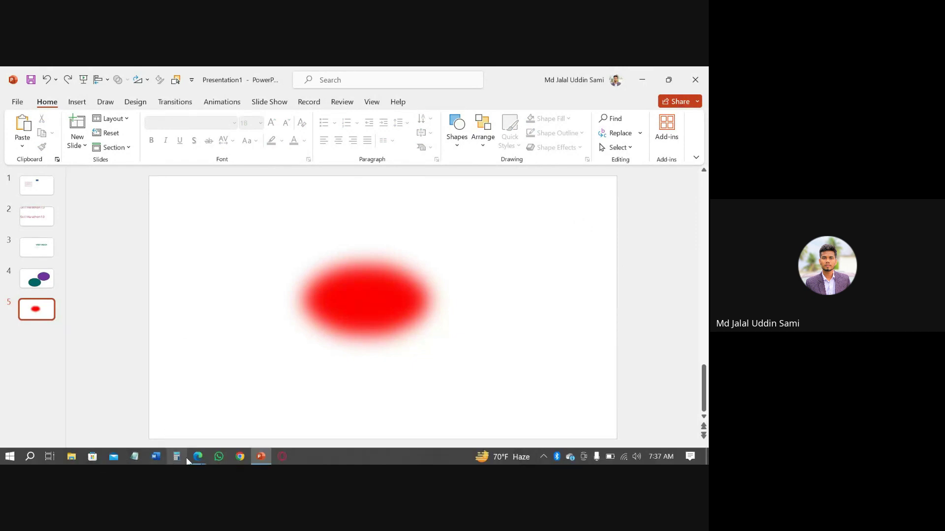
mouse_move(194, 457)
click(167, 415)
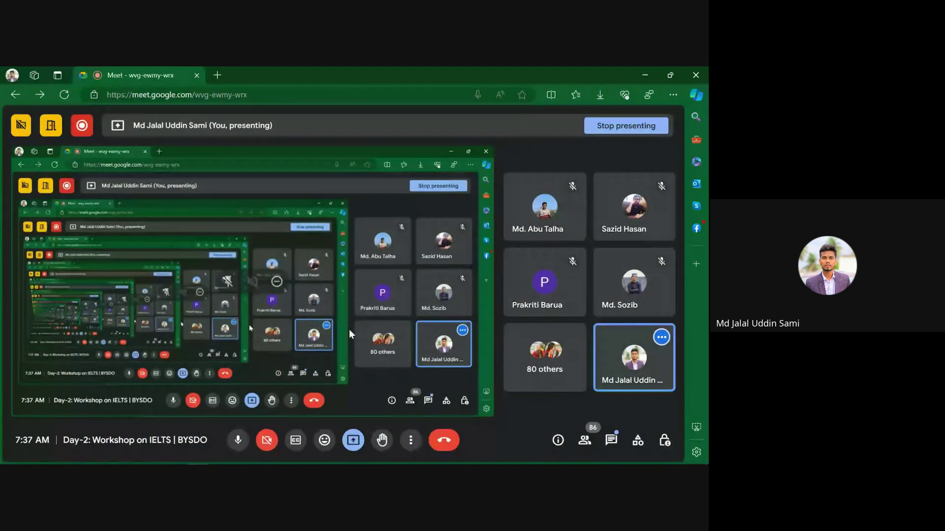
mouse_move(293, 461)
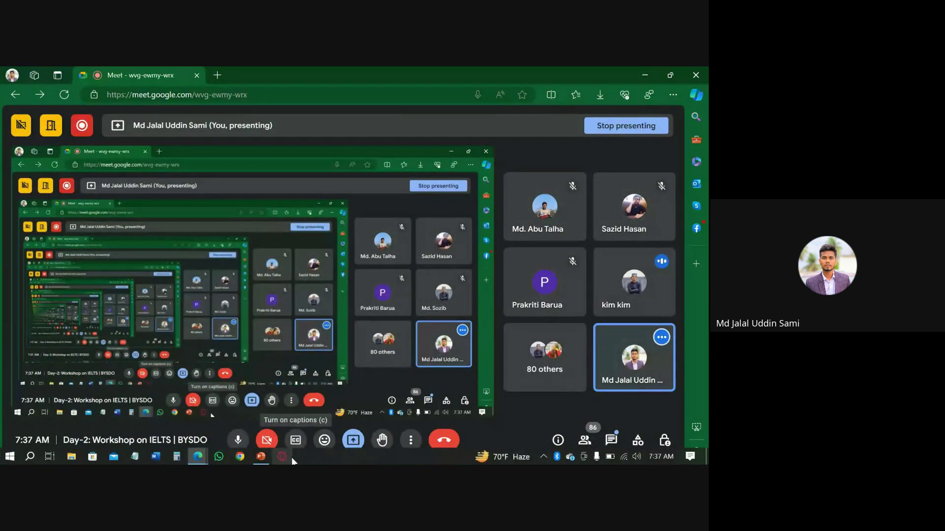
click(265, 458)
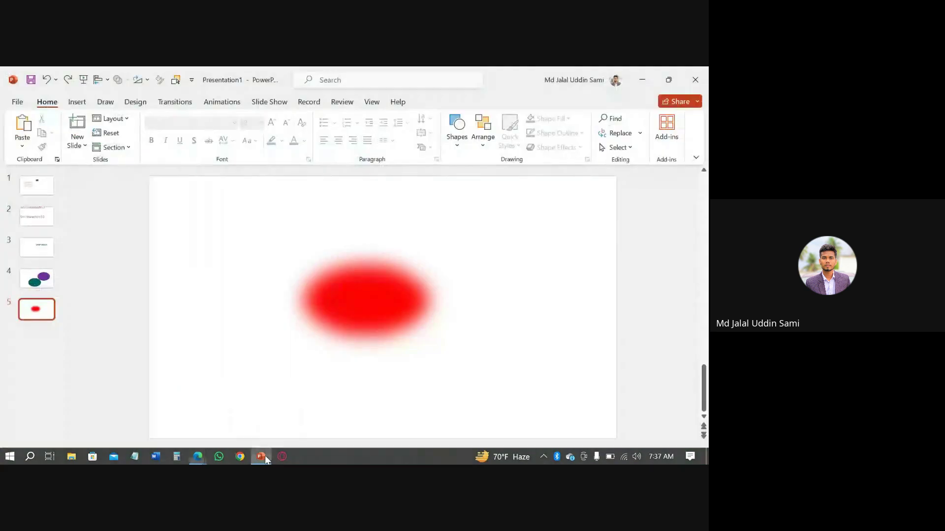
click(357, 293)
- Dismiss the notification, switch to the Draw tab, and move the red oval up-left
click(685, 370)
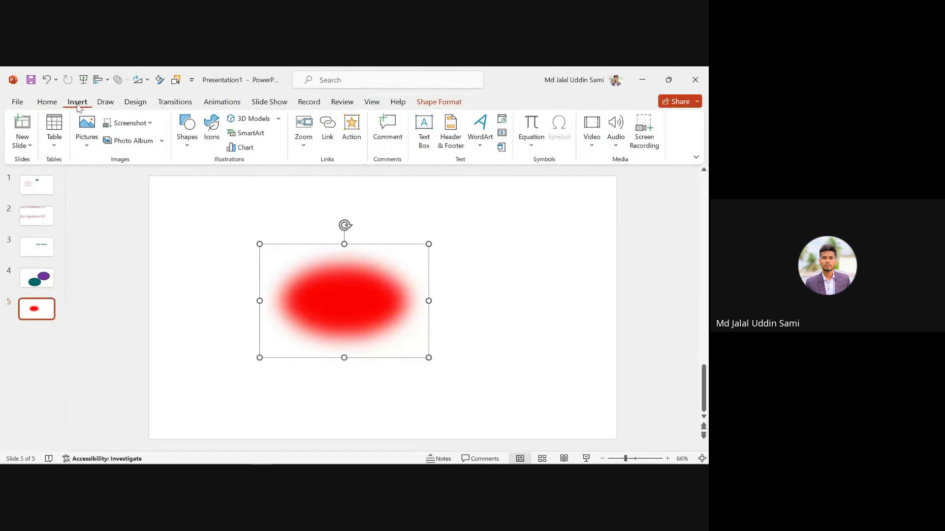
click(105, 101)
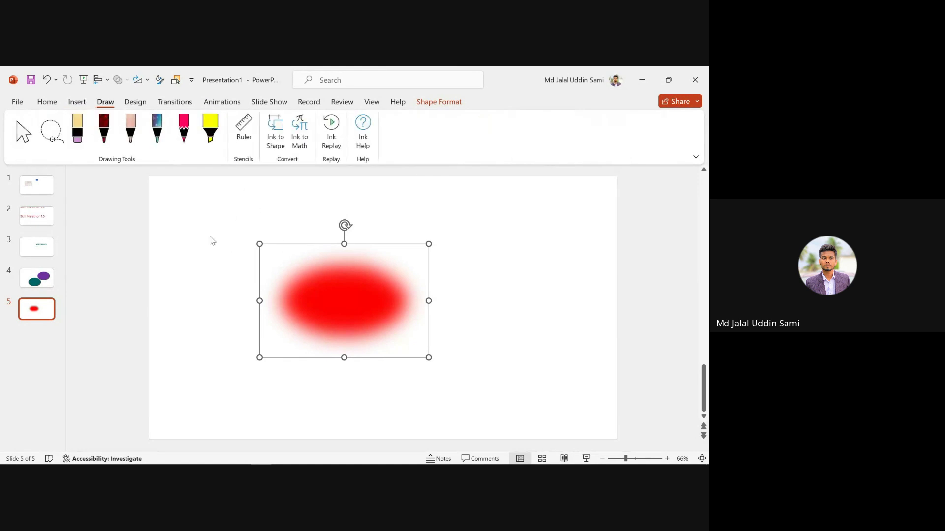
drag(344, 290, 310, 271)
key(Escape)
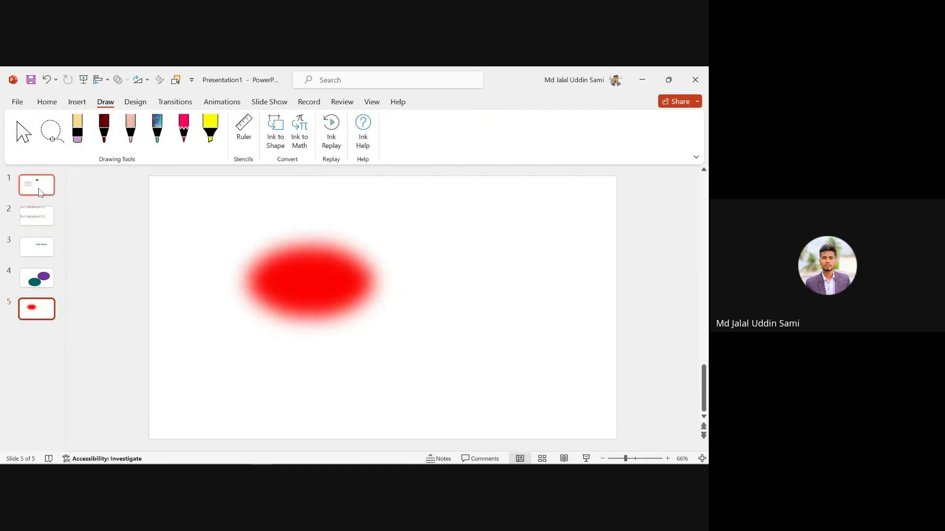
- Insert a blank slide at the start, then delete it
click(39, 176)
key(Return)
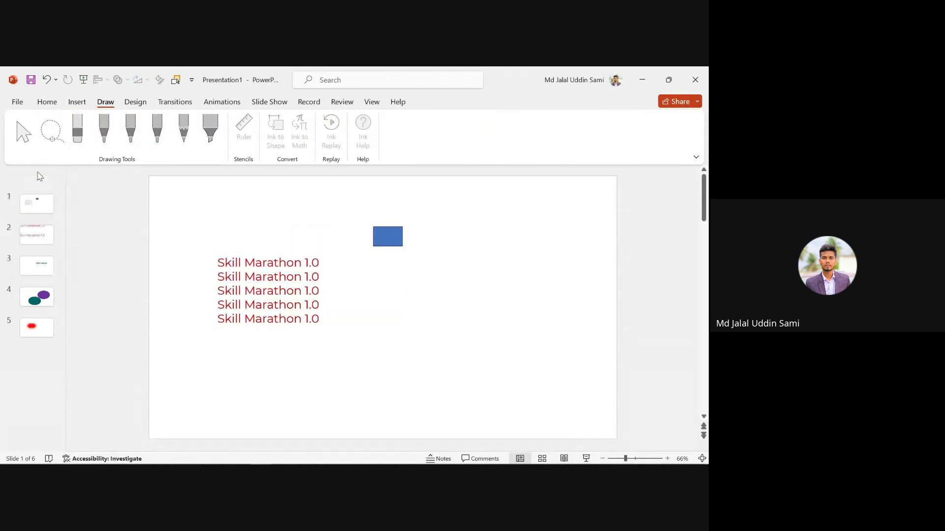
click(54, 191)
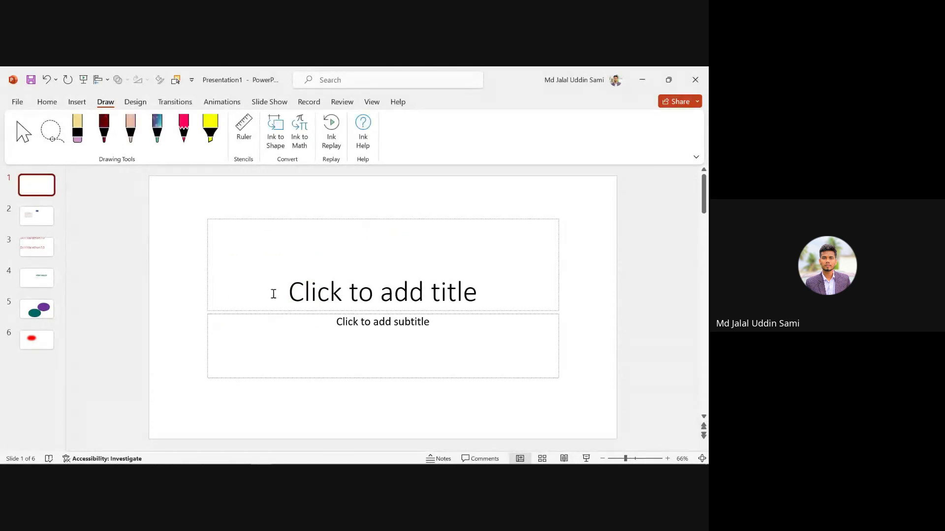
key(Delete)
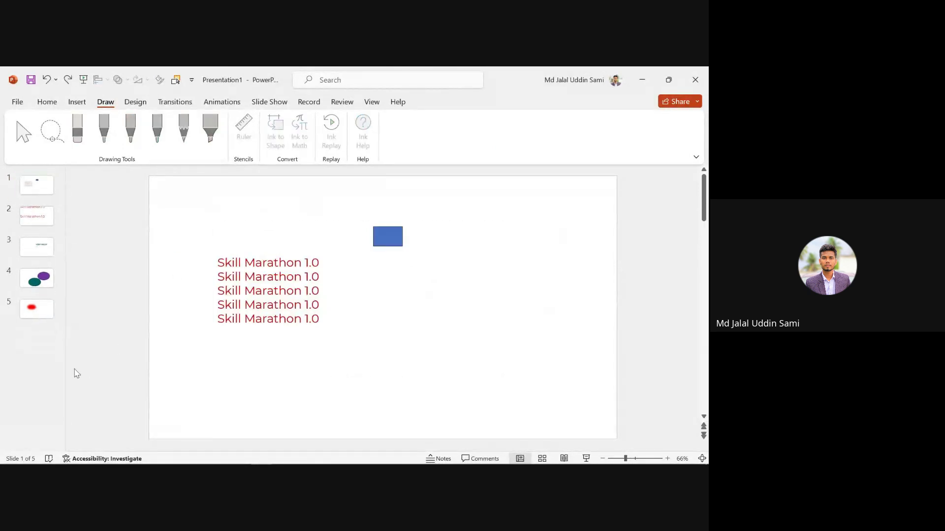
- Add a new blank slide 6 after slide 5 and display it
click(39, 350)
key(Return)
click(36, 332)
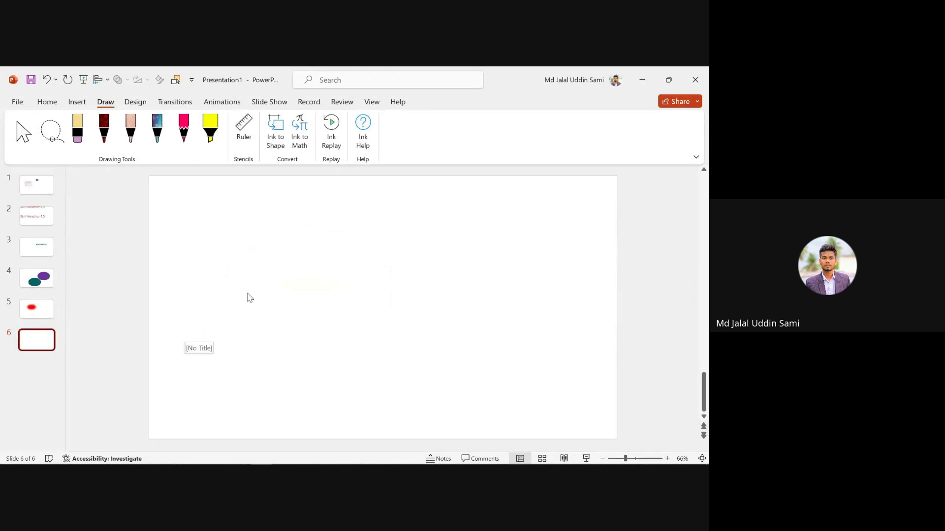
- Check the blank slide, then draw dark red freehand strokes and a long loop on slide 6
click(23, 132)
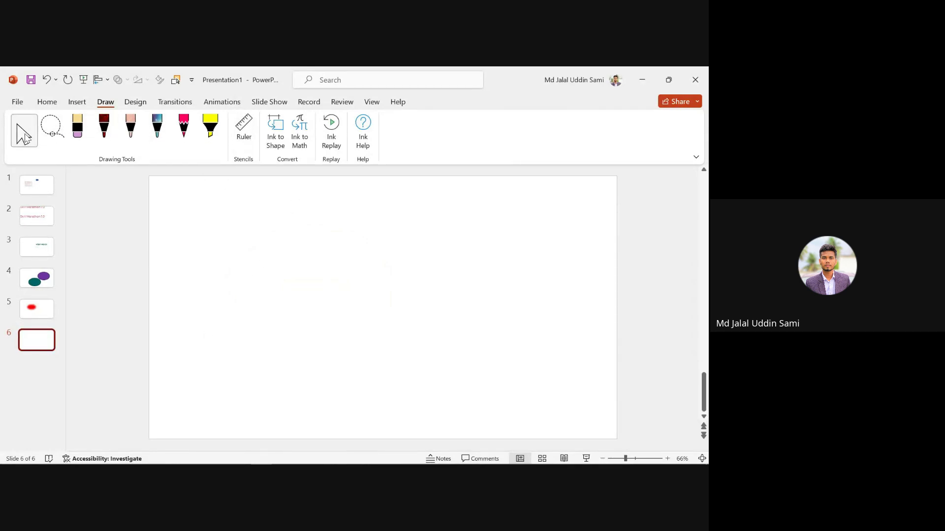
drag(245, 213, 336, 274)
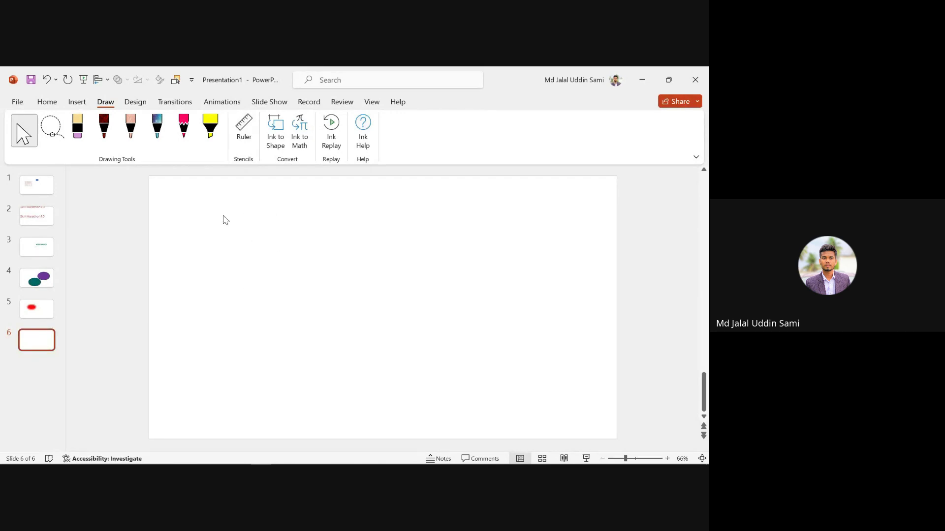
drag(217, 206, 406, 379)
click(114, 130)
drag(297, 272, 394, 222)
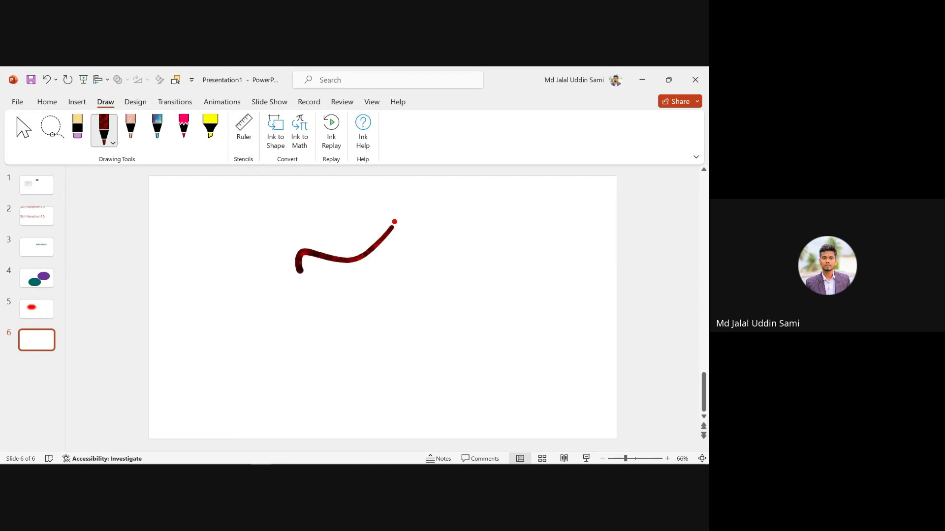
mouse_move(373, 270)
mouse_down()
mouse_move(459, 240)
mouse_move(394, 247)
mouse_move(367, 263)
mouse_up()
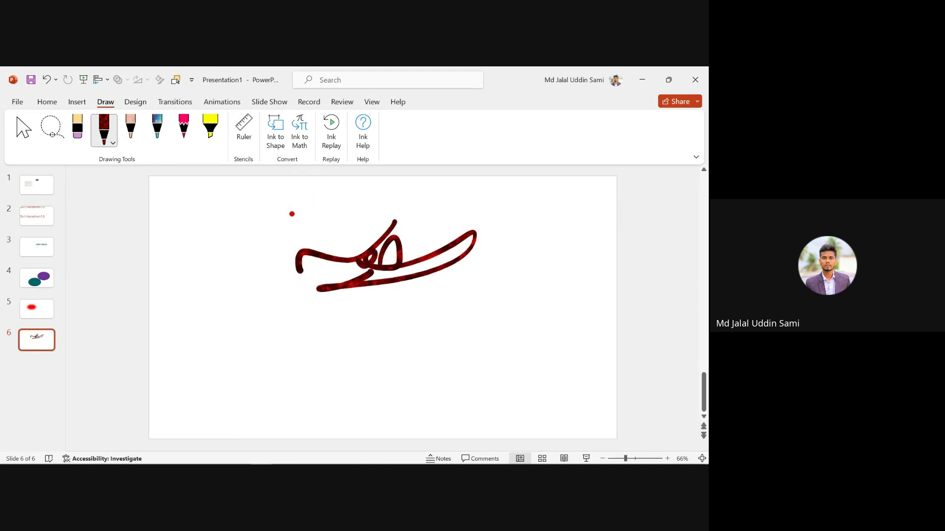
scroll(291, 214, up, 10)
scroll(344, 214, up, 2)
mouse_move(388, 274)
mouse_down()
mouse_move(296, 291)
mouse_move(441, 308)
mouse_up()
mouse_move(363, 325)
mouse_down()
mouse_move(327, 312)
mouse_move(322, 320)
mouse_move(470, 261)
mouse_up()
- Switch the pen to gold texture and scribble thick zig-zag strokes across and below the red ink
click(112, 143)
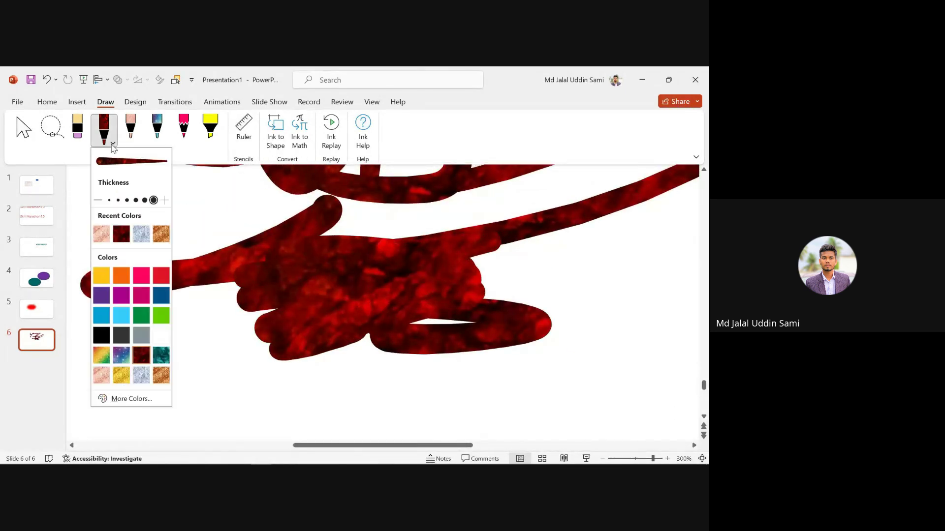
click(121, 375)
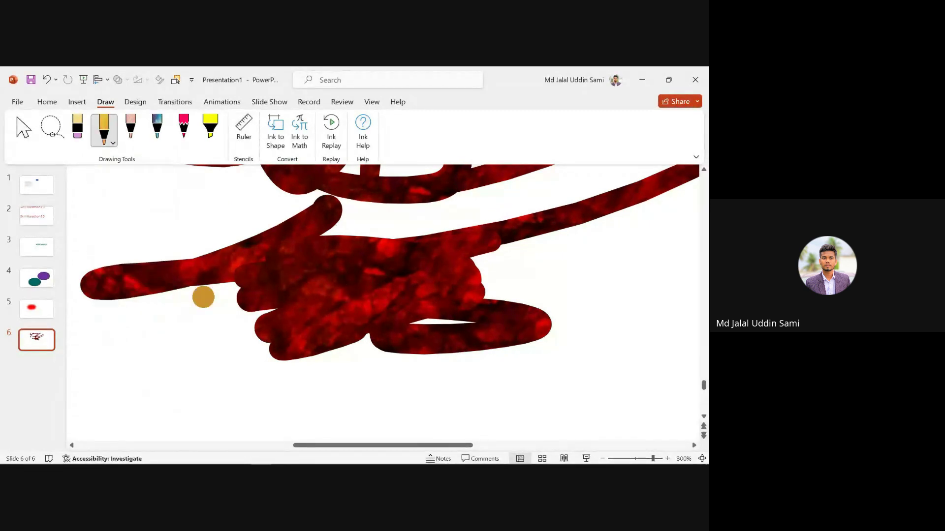
mouse_move(202, 295)
mouse_down()
mouse_move(310, 268)
mouse_move(443, 295)
mouse_move(355, 300)
mouse_move(377, 309)
mouse_up()
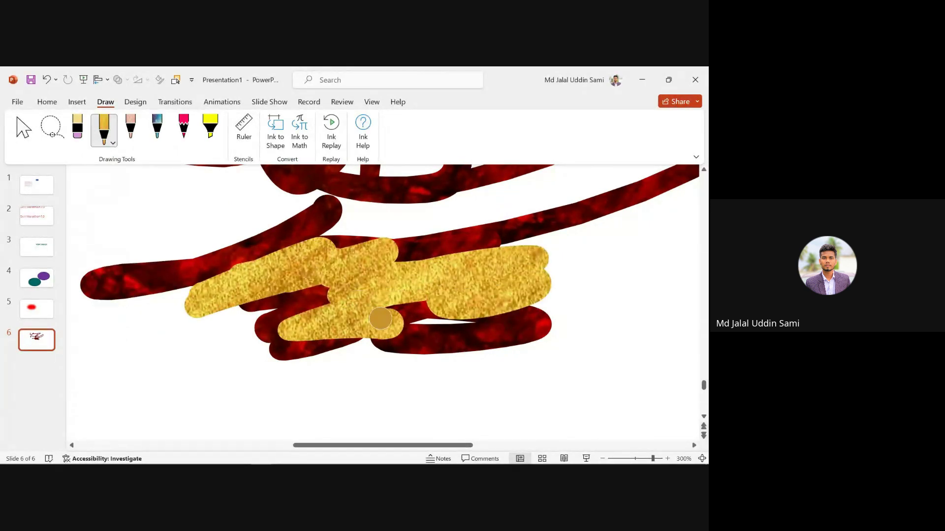
scroll(377, 309, down, 5)
scroll(377, 309, down, 5)
mouse_move(315, 296)
mouse_down()
mouse_move(451, 208)
mouse_move(414, 259)
mouse_up()
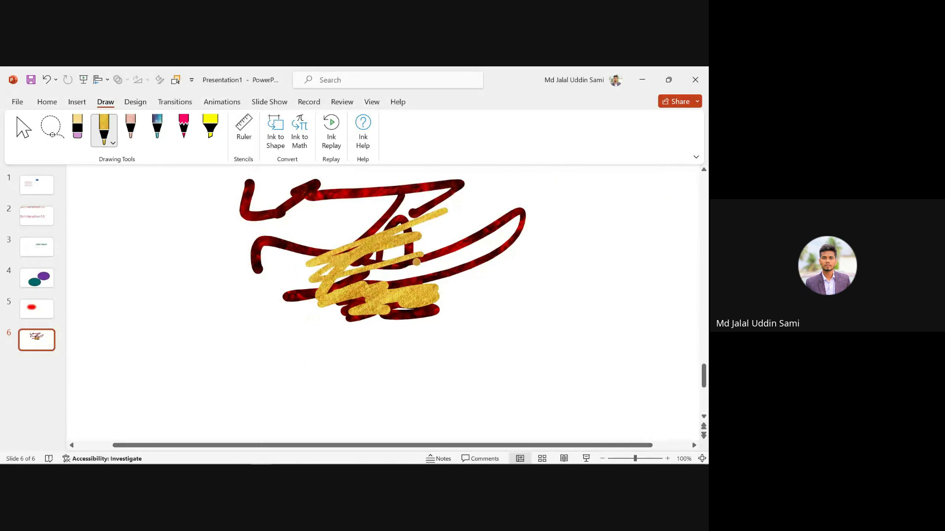
scroll(344, 239, down, 3)
mouse_move(344, 239)
mouse_down()
mouse_move(280, 264)
mouse_move(465, 354)
mouse_up()
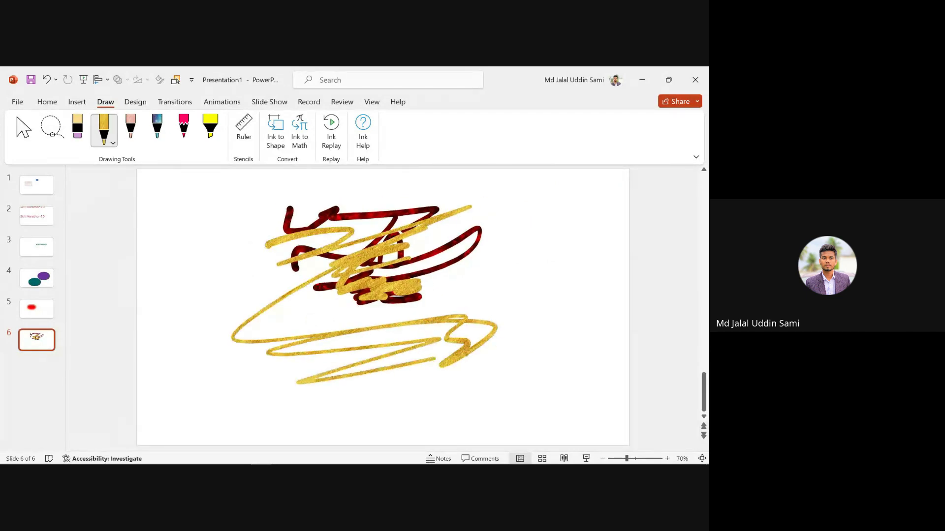
scroll(462, 314, down, 4)
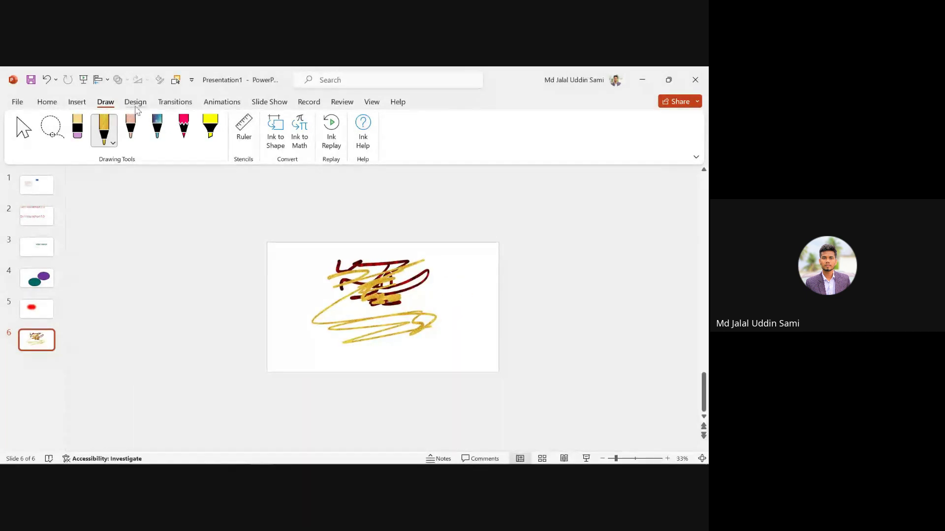
- Draw four diagonal yellow highlighter strokes across the scribbles
click(210, 127)
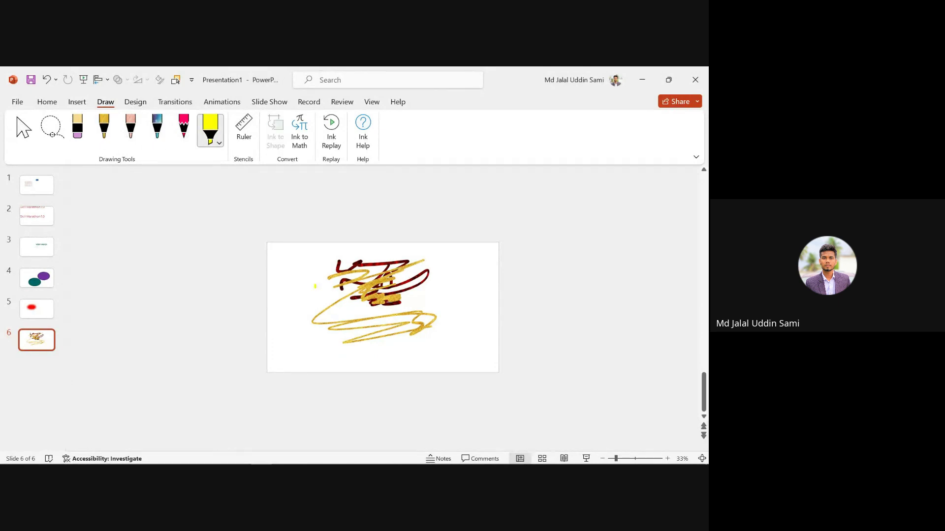
drag(315, 291, 384, 283)
drag(325, 322, 445, 289)
drag(406, 327, 490, 287)
mouse_move(406, 305)
mouse_down()
mouse_move(481, 268)
mouse_move(318, 284)
mouse_up()
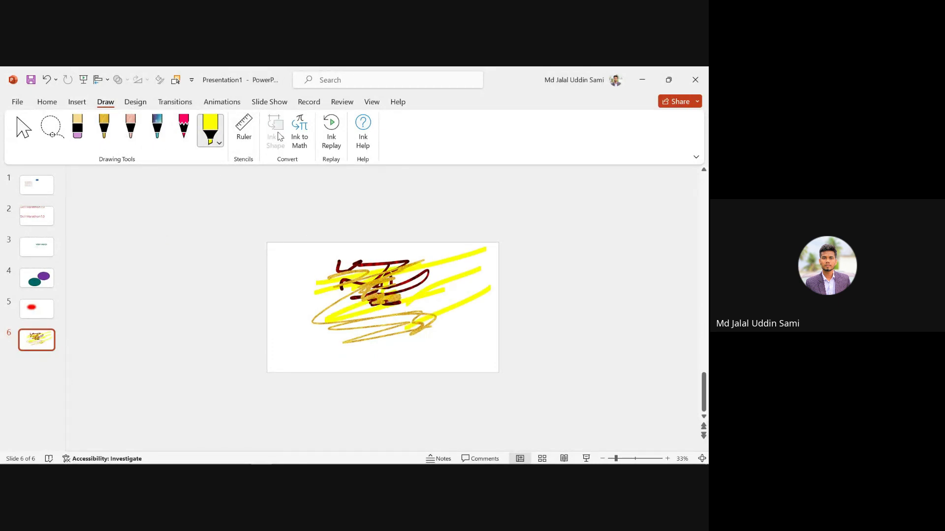
- Change the highlighter to bright green and draw a band near the slide top
click(219, 142)
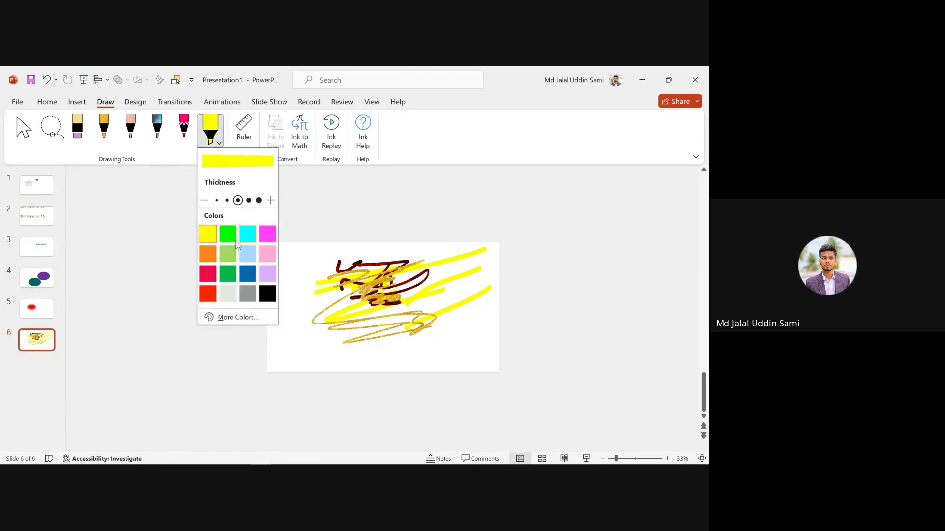
click(227, 233)
mouse_move(301, 271)
mouse_down()
mouse_move(389, 252)
mouse_move(401, 266)
mouse_up()
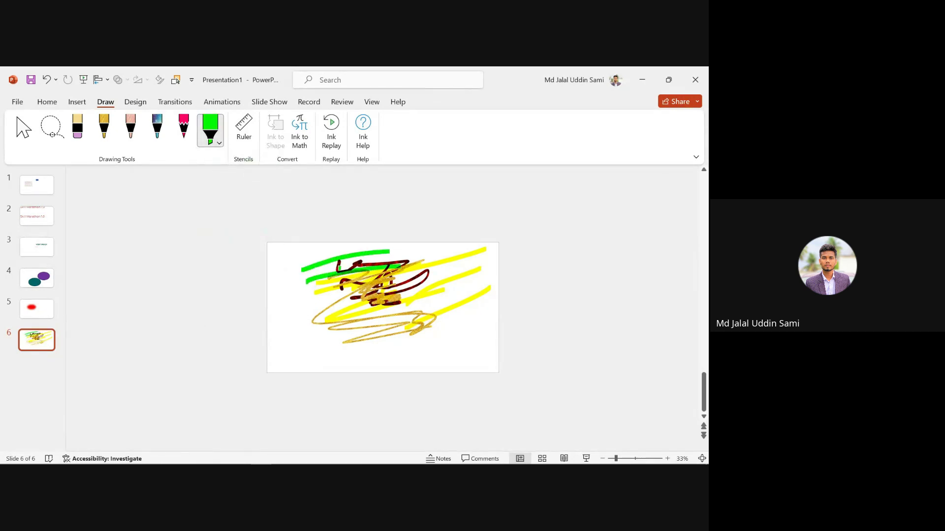
drag(271, 266, 329, 260)
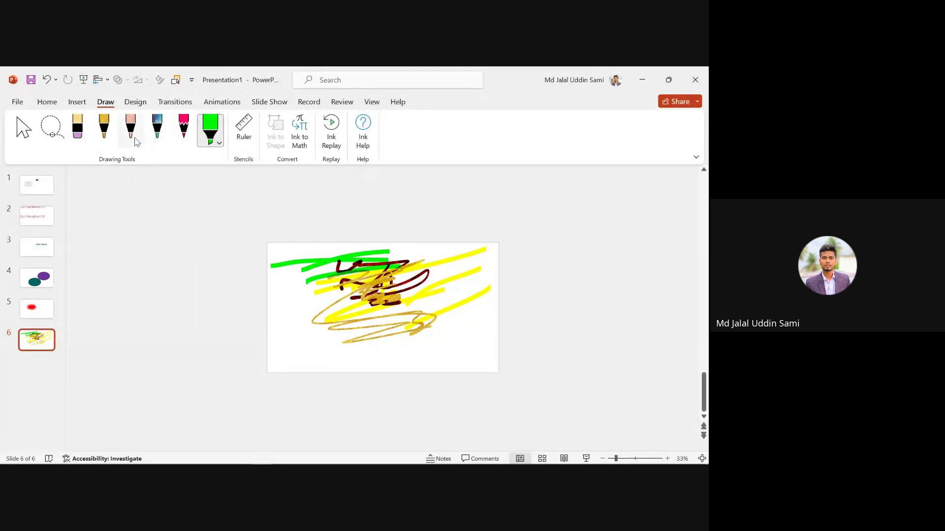
- Draw thin faint pink lines with the red pen, then select slide 6's thumbnail
click(184, 129)
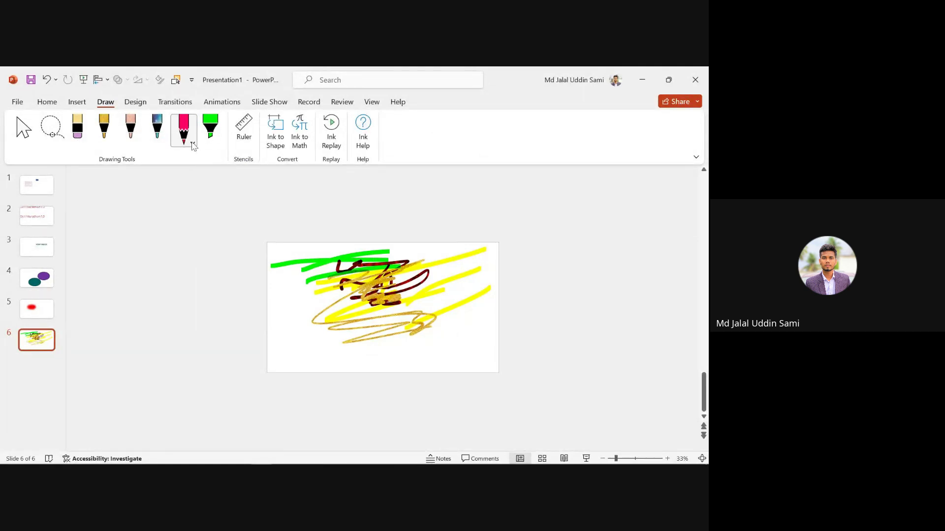
click(193, 143)
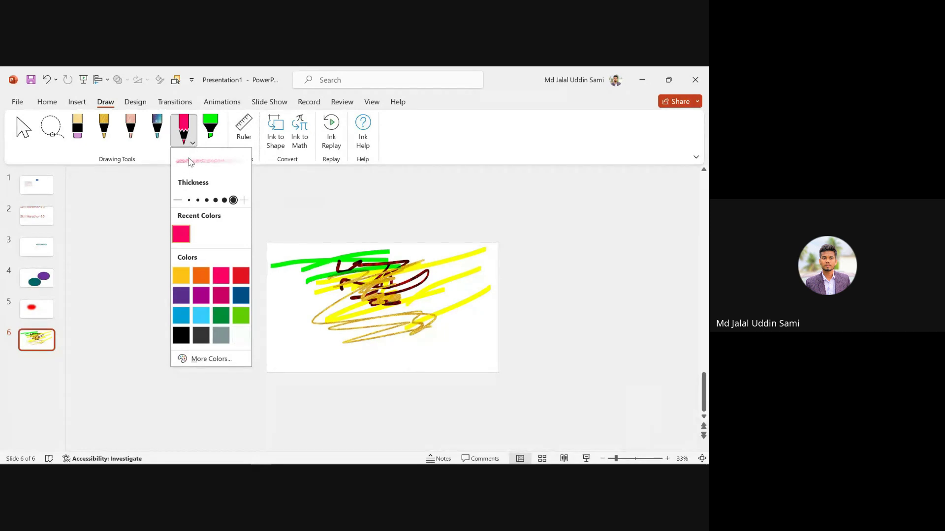
click(286, 314)
drag(329, 301, 284, 315)
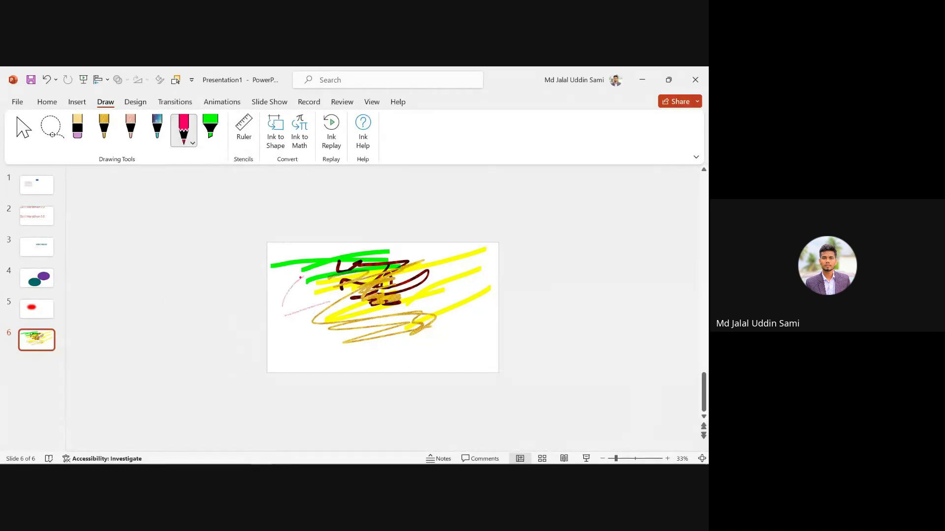
scroll(298, 304, up, 5)
drag(173, 276, 640, 172)
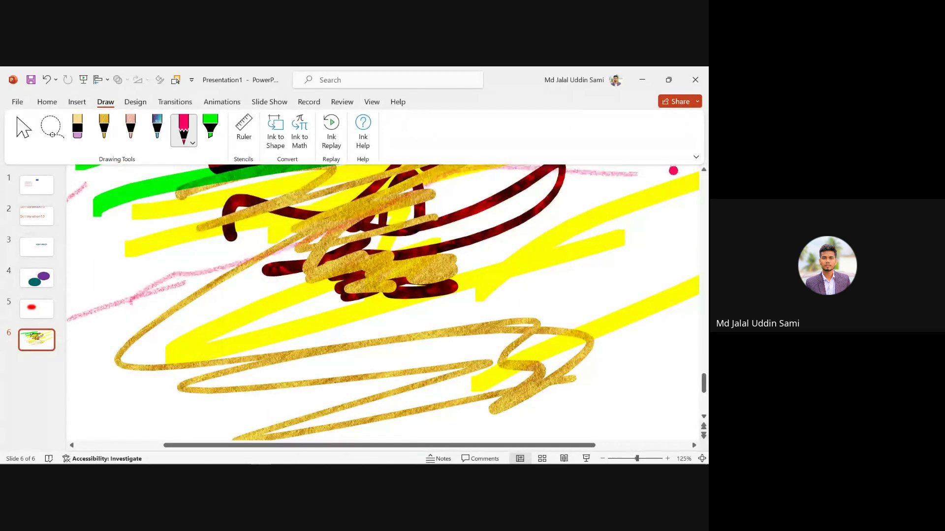
scroll(502, 210, down, 5)
click(37, 340)
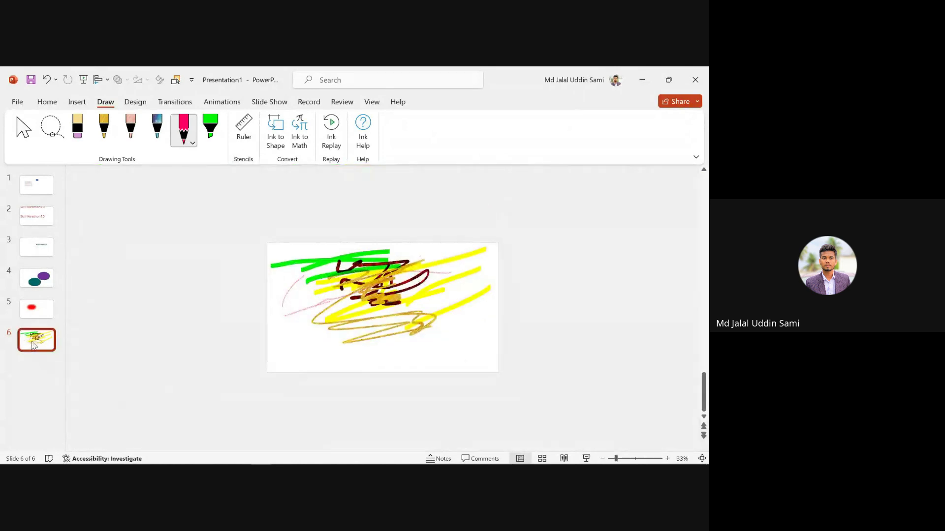
- Delete the scribbled slide 6 and insert a new blank slide after slide 5
key(Delete)
click(36, 351)
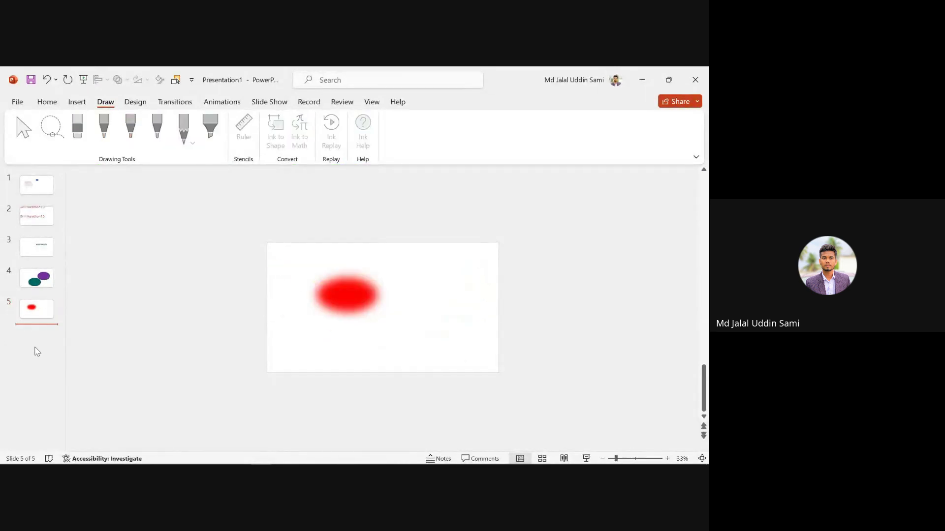
key(Return)
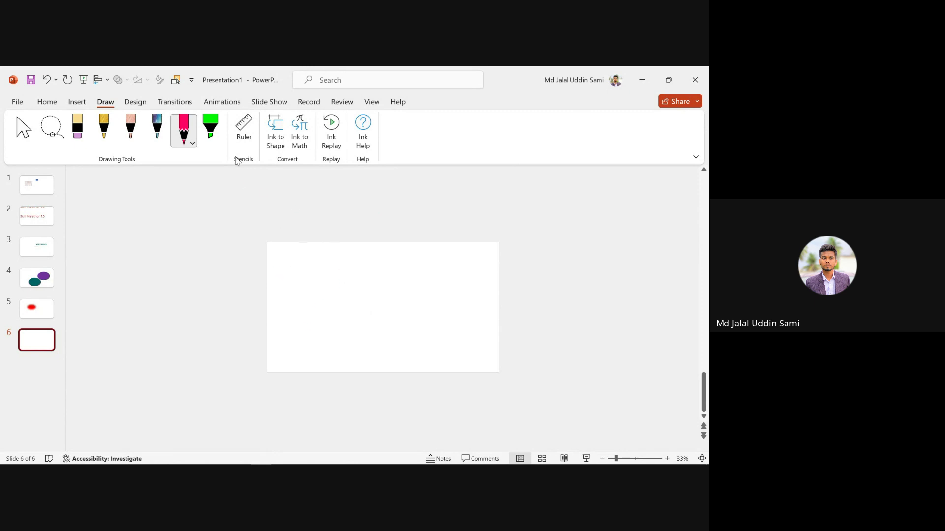
- Position the ruler stencil and draw a straight 45° gold pencil line along its edge
click(245, 129)
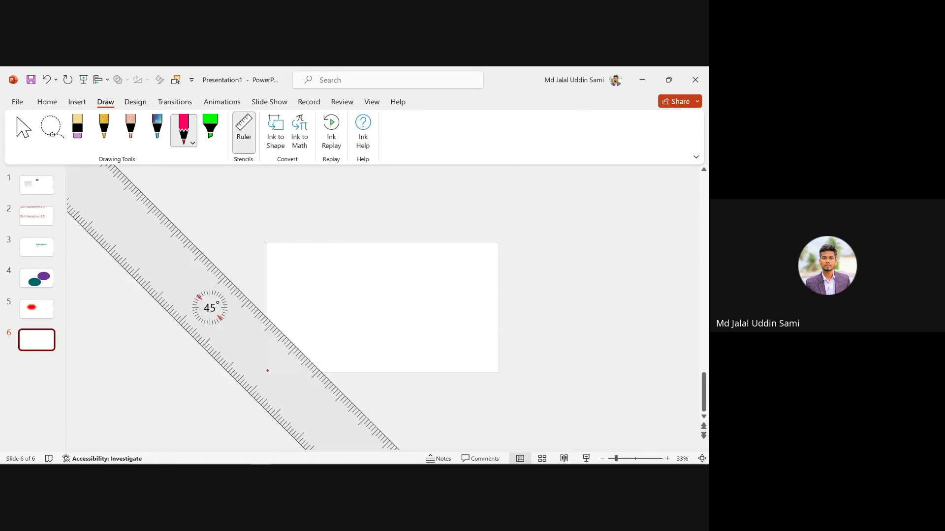
drag(230, 335, 351, 335)
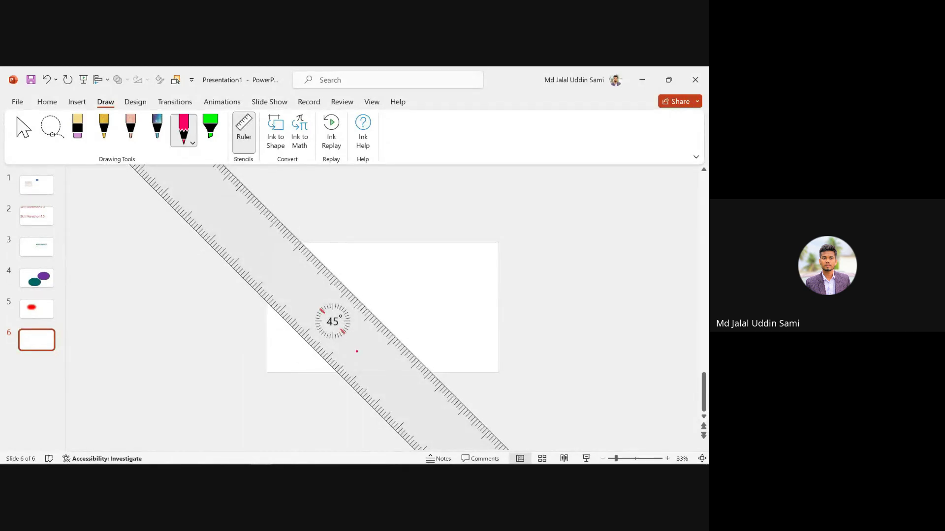
drag(379, 349, 314, 307)
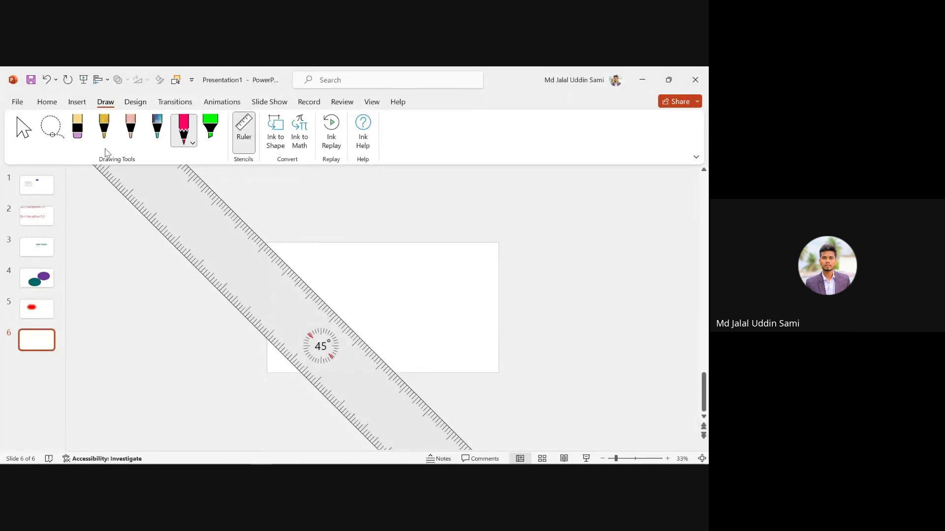
click(101, 125)
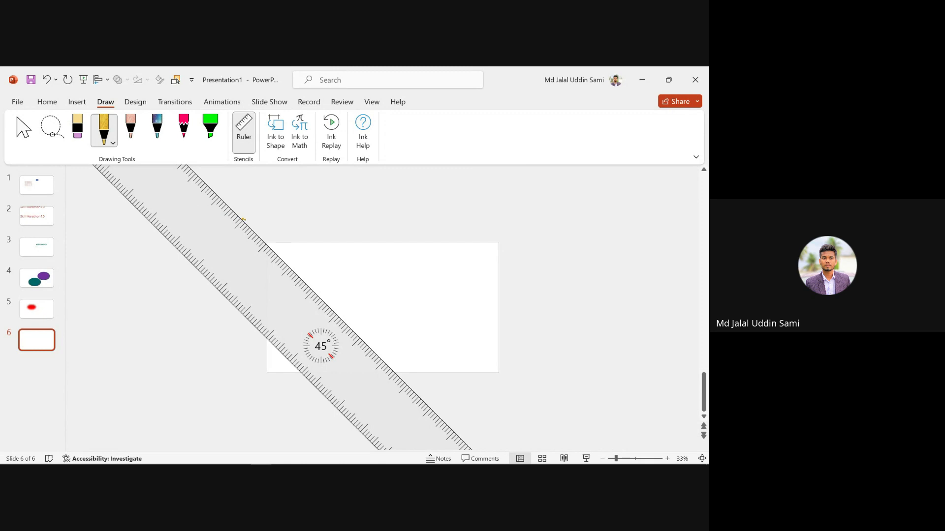
drag(243, 219, 421, 426)
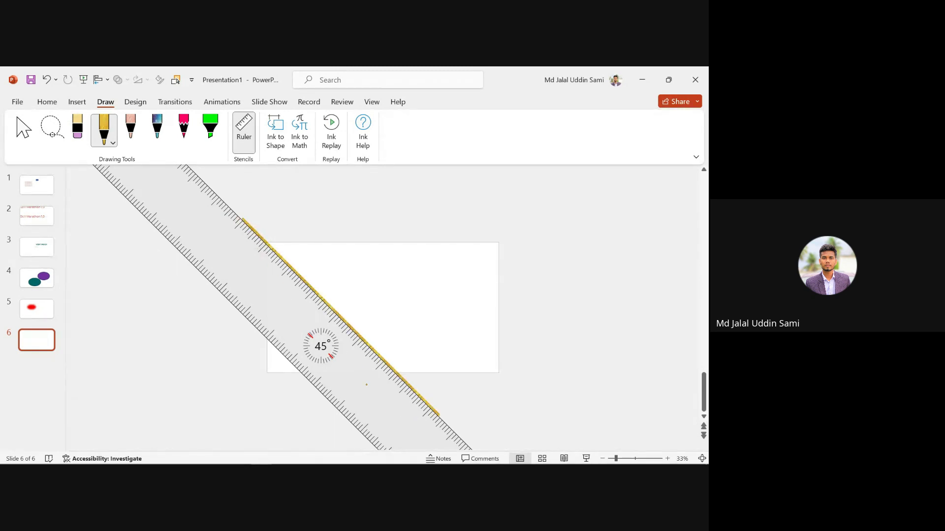
- Move the ruler off the gold line and switch to the light-pink pencil
drag(366, 385, 276, 394)
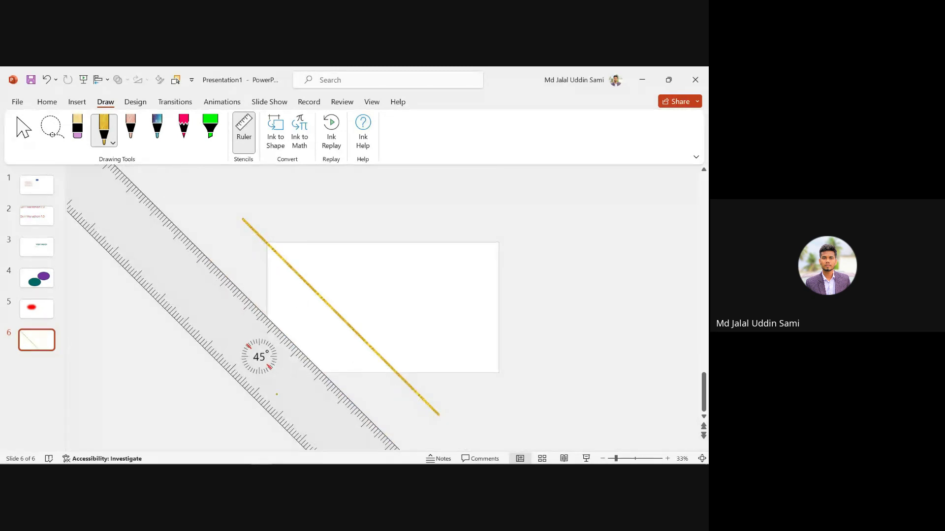
click(130, 127)
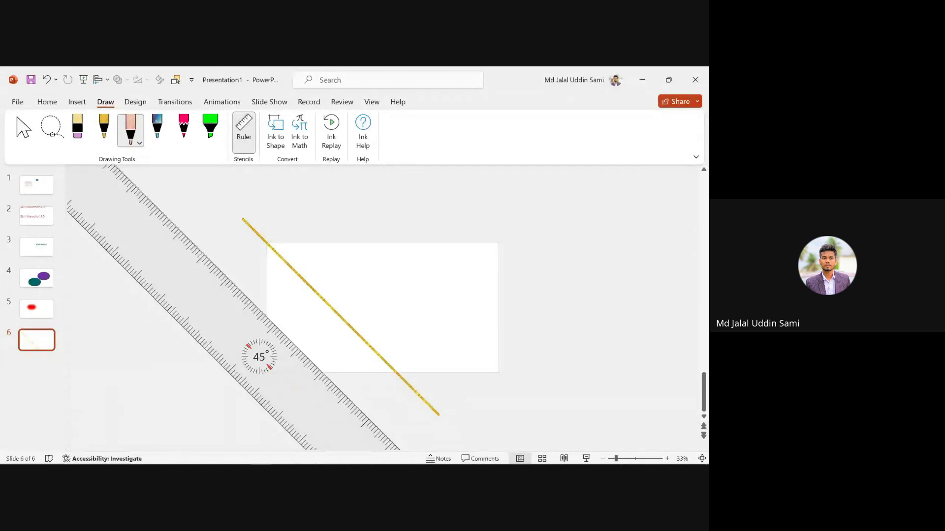
mouse_move(306, 410)
mouse_down()
mouse_move(453, 370)
mouse_move(499, 332)
mouse_up()
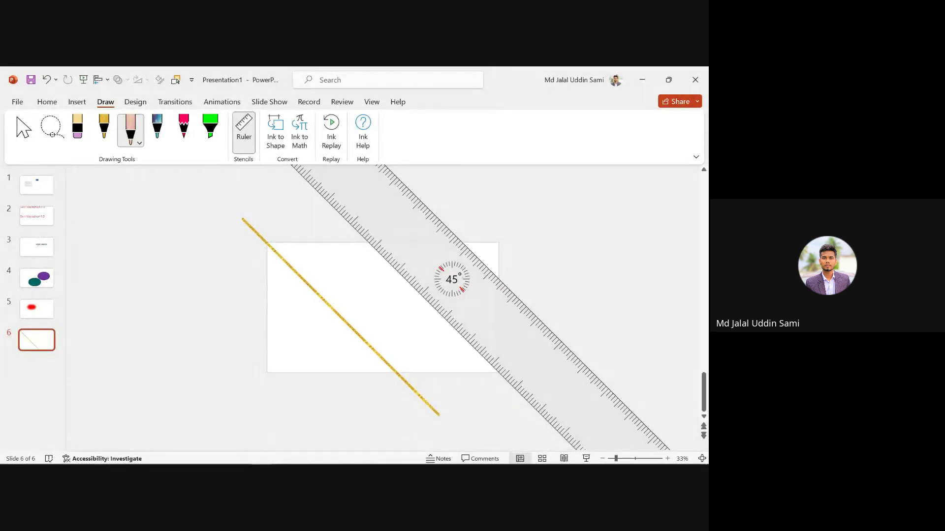
- Rotate and nudge the ruler, then draw a straight diagonal pink line along it
scroll(451, 279, down, 6)
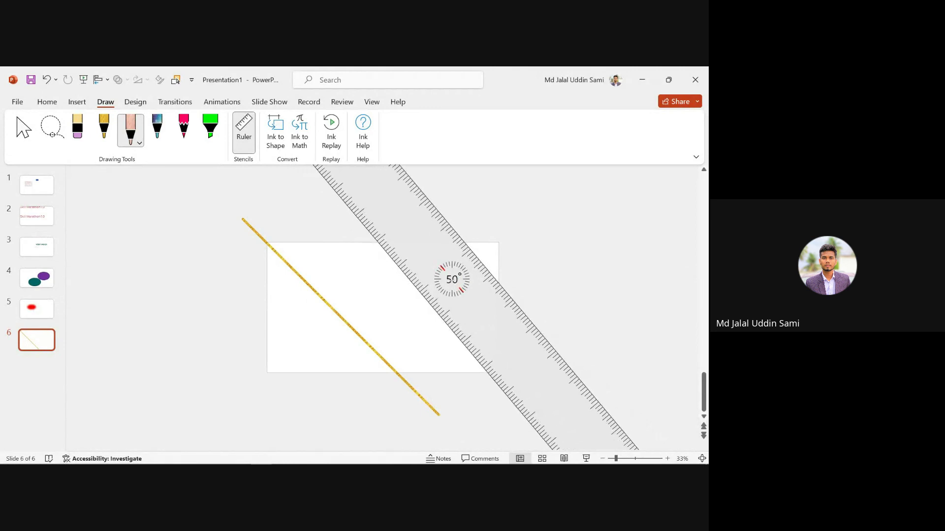
scroll(452, 279, up, 3)
scroll(452, 279, up, 17)
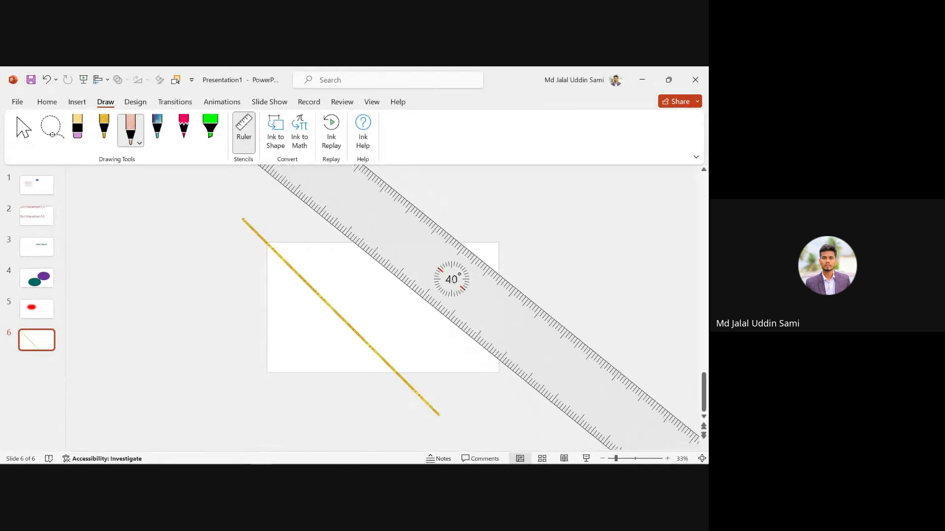
scroll(451, 279, up, 20)
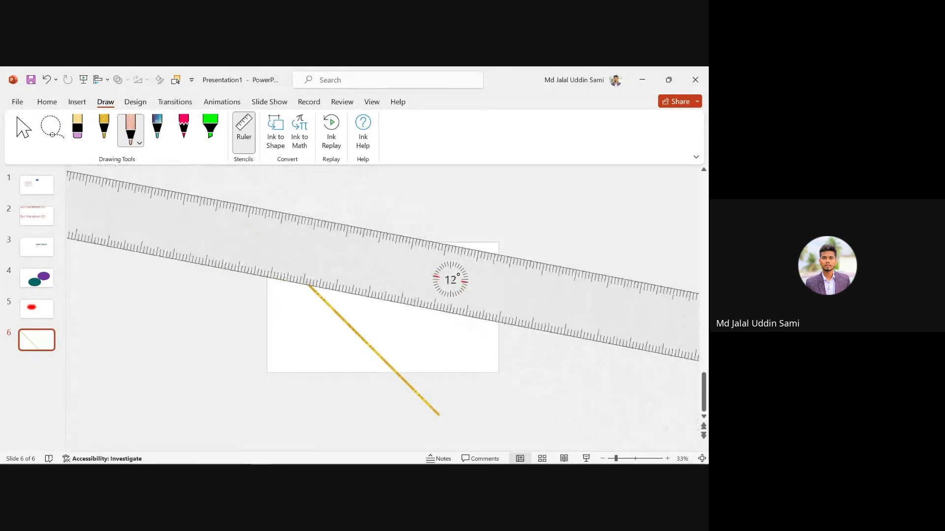
scroll(452, 279, up, 20)
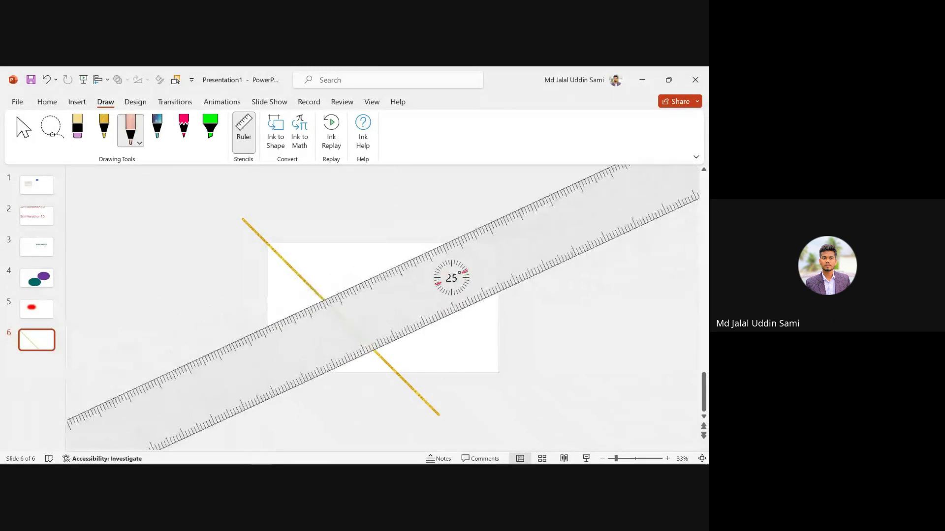
scroll(452, 277, up, 11)
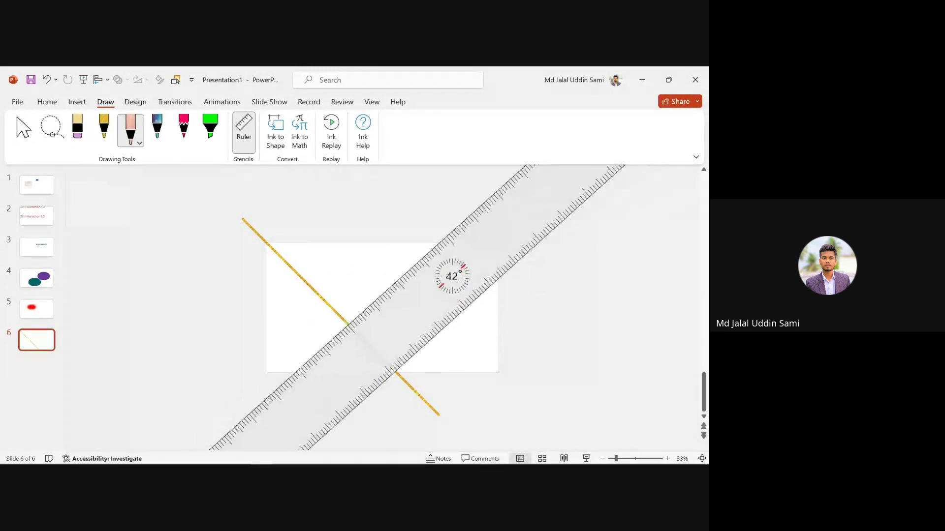
drag(452, 277, 469, 296)
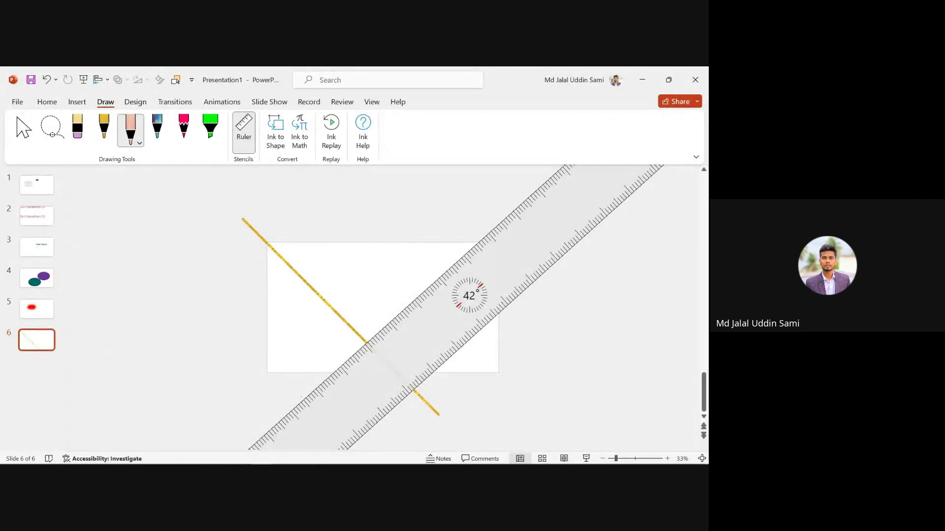
drag(302, 397, 492, 230)
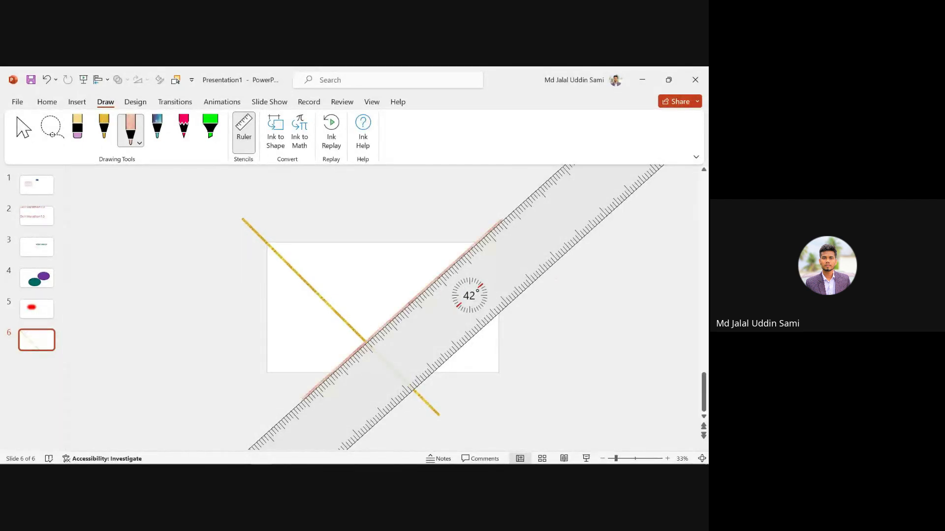
drag(469, 295, 506, 333)
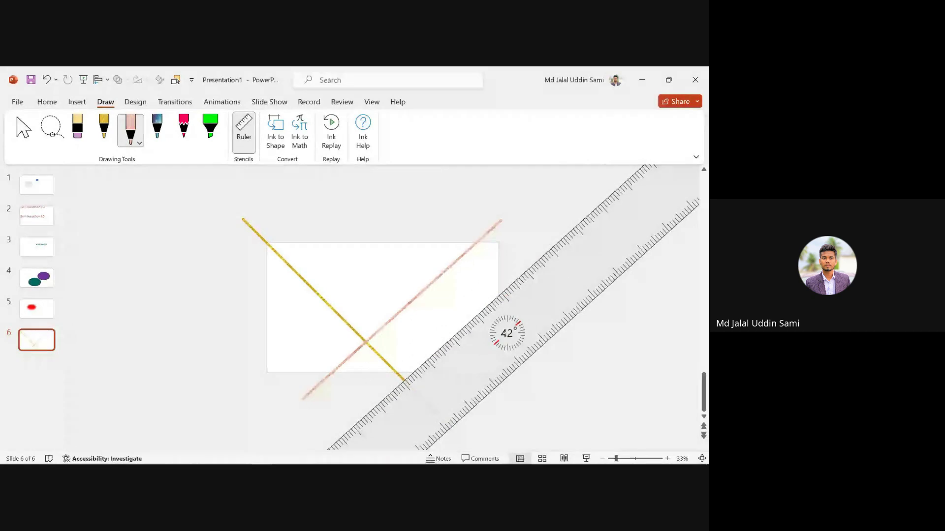
- Move the ruler up, draw a near-horizontal pink line along it, and hide the ruler
scroll(506, 333, down, 20)
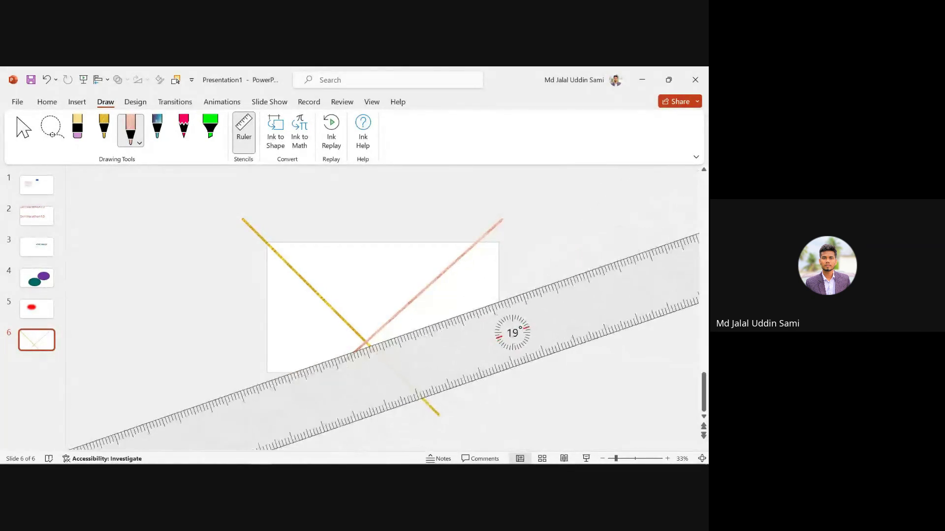
scroll(511, 333, down, 13)
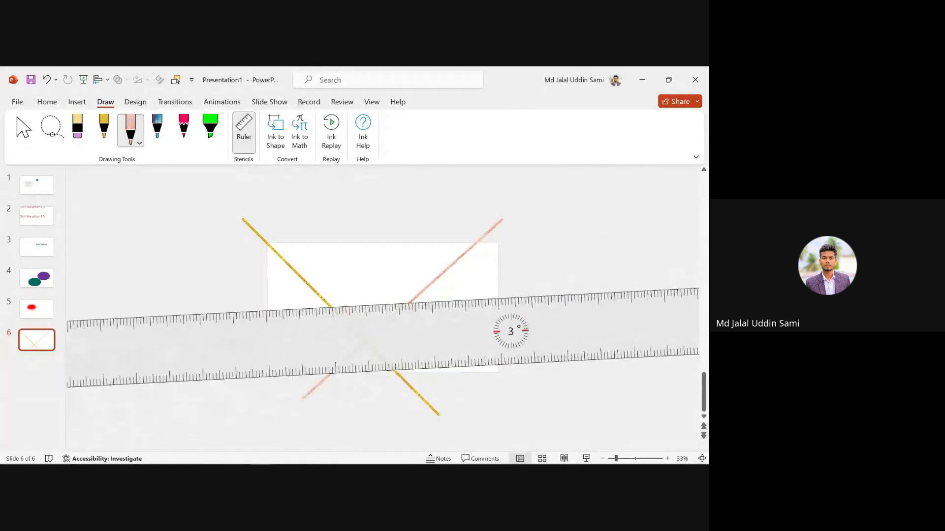
drag(510, 332, 411, 294)
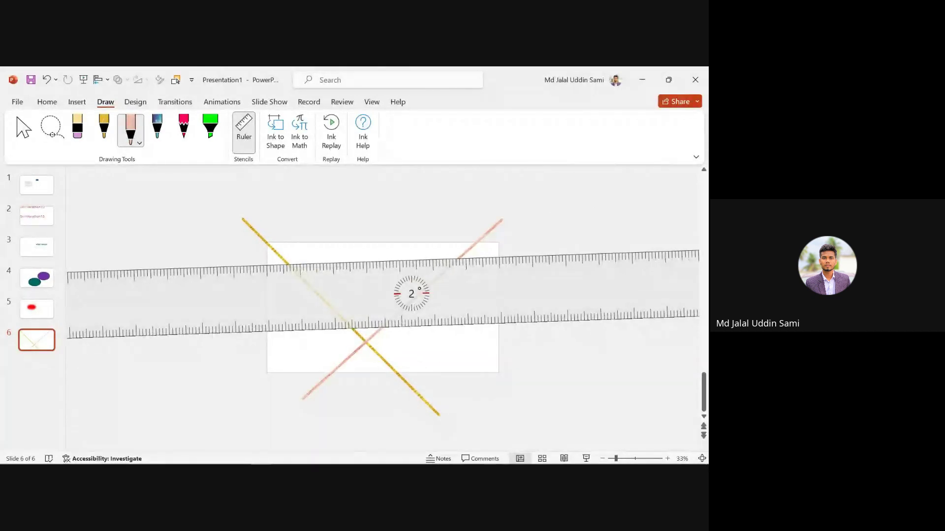
mouse_move(189, 266)
mouse_down()
mouse_move(583, 301)
mouse_move(538, 237)
mouse_move(542, 207)
mouse_move(515, 225)
mouse_up()
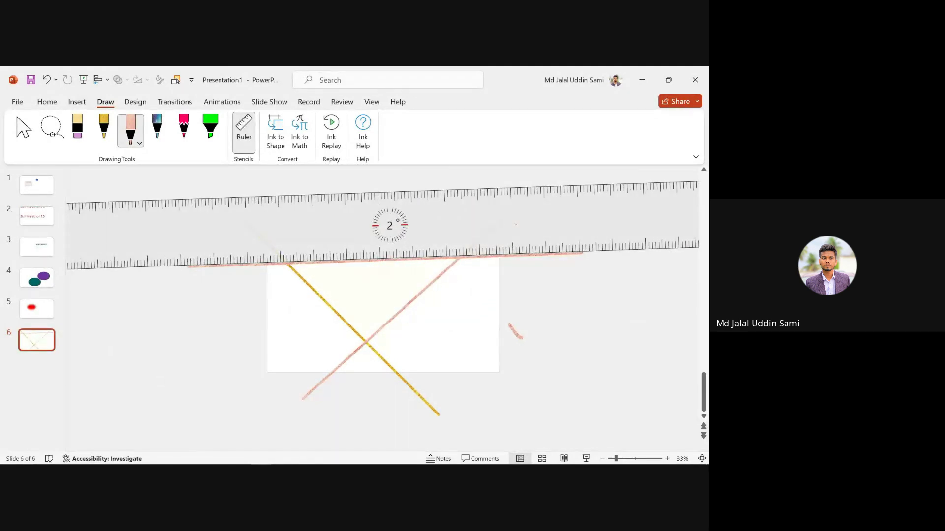
click(244, 131)
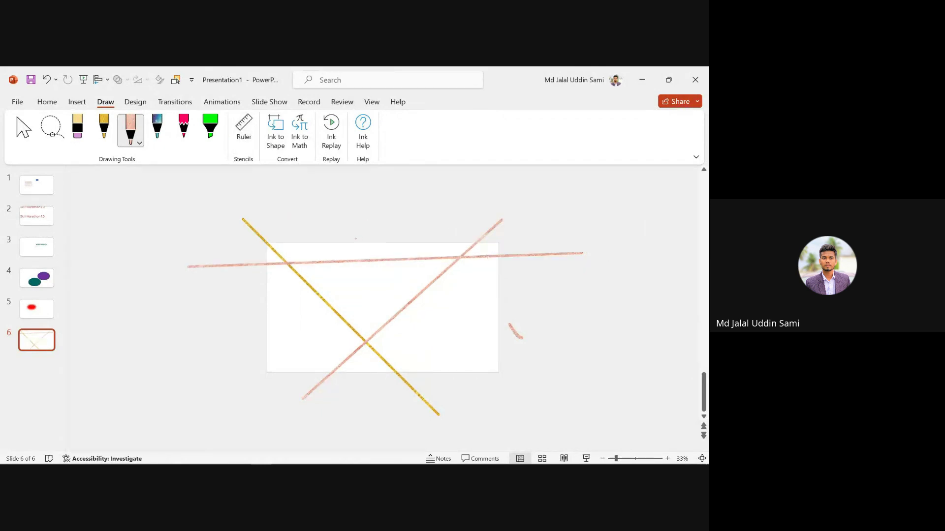
- Add four small pink hooks and squiggles along the ink lines
drag(197, 258, 214, 270)
drag(315, 283, 327, 284)
mouse_move(397, 303)
mouse_down()
mouse_move(415, 311)
mouse_move(434, 298)
mouse_up()
mouse_move(361, 252)
mouse_down()
mouse_move(390, 266)
mouse_move(415, 248)
mouse_up()
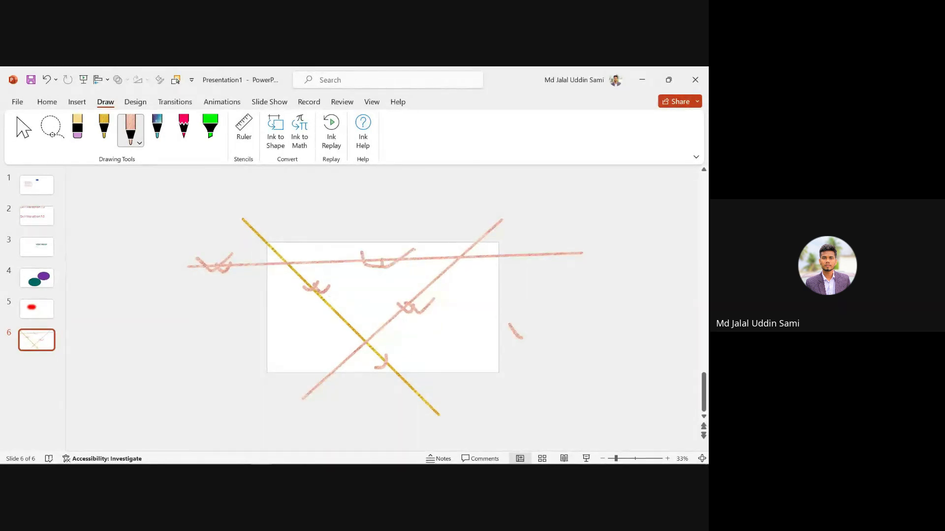
- Replay the ink strokes, close the replay, and delete the inked sixth slide
click(330, 129)
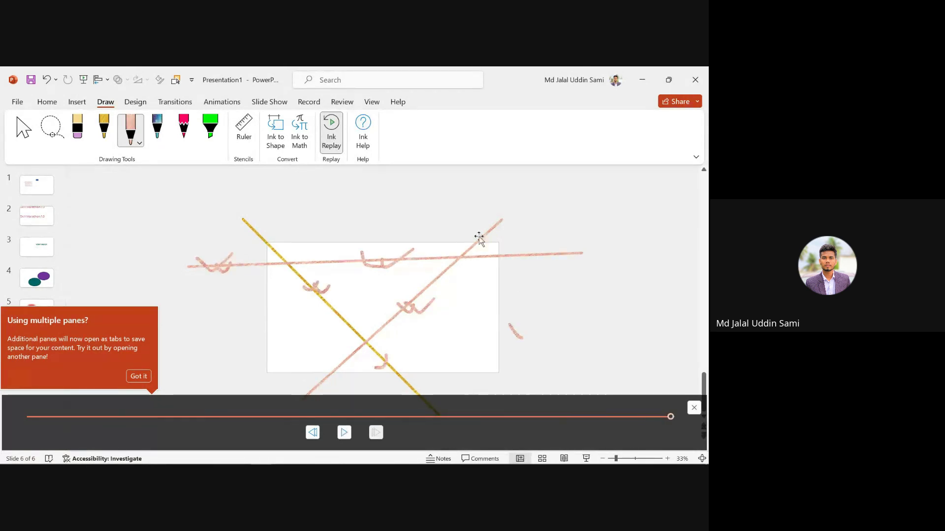
click(331, 129)
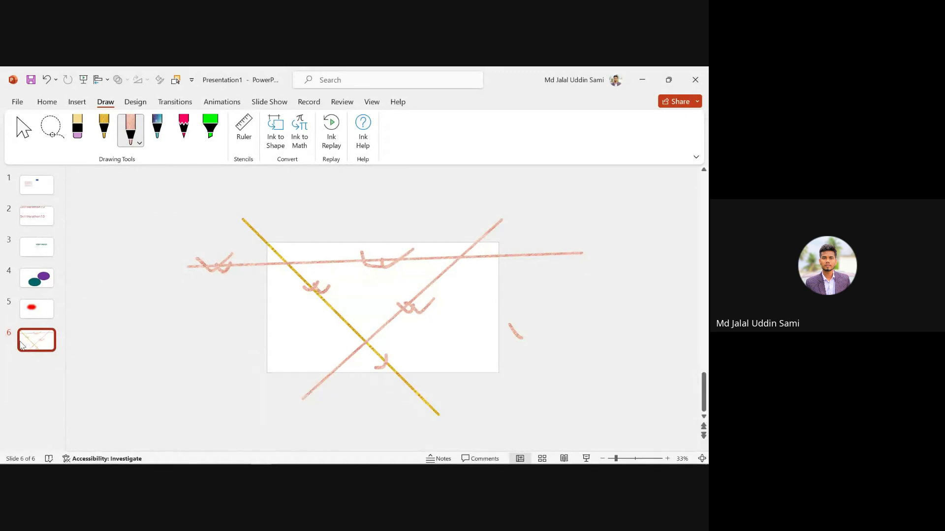
key(Delete)
- Add a blank slide 6 after slide 5, select the Eraser, and show the Design themes
click(50, 343)
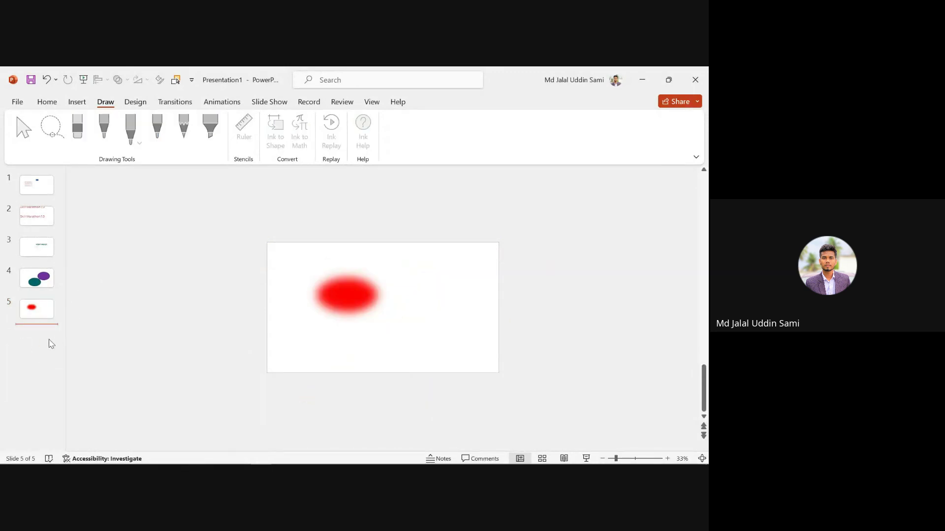
key(Return)
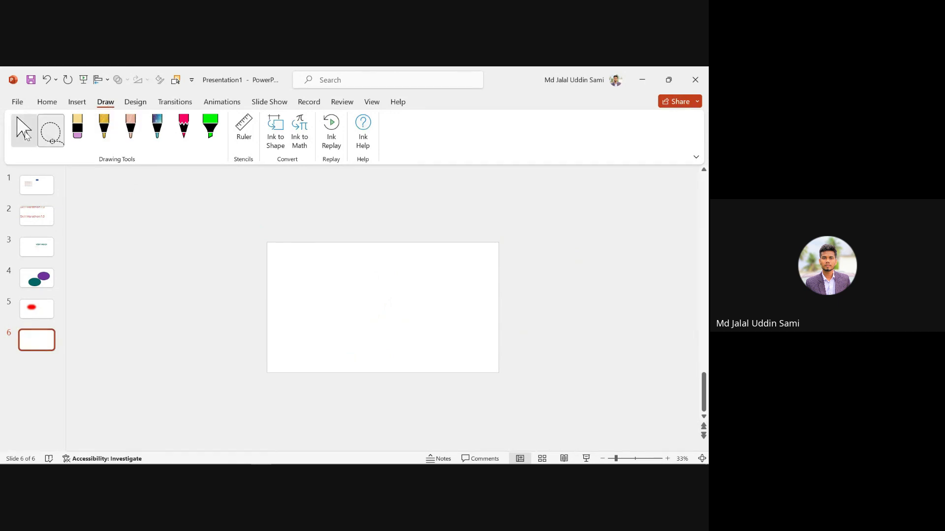
click(81, 136)
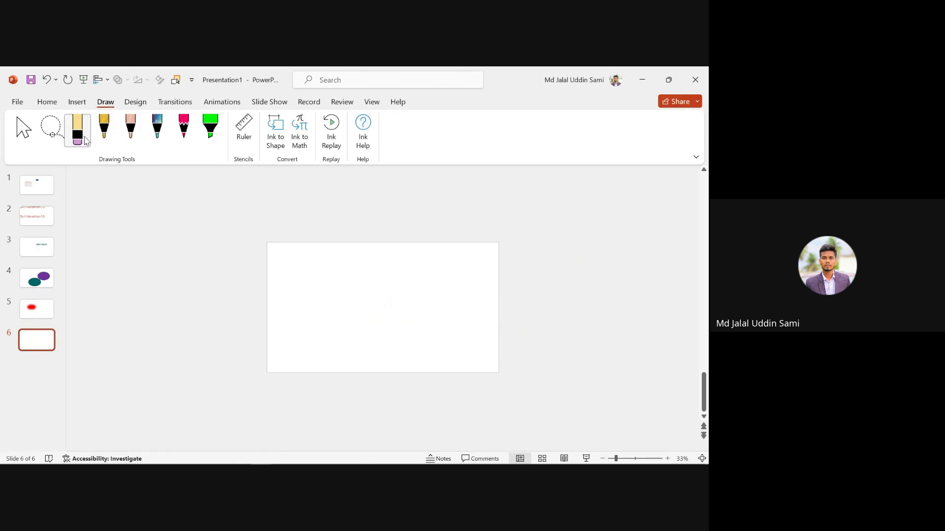
click(87, 142)
click(87, 142)
click(87, 143)
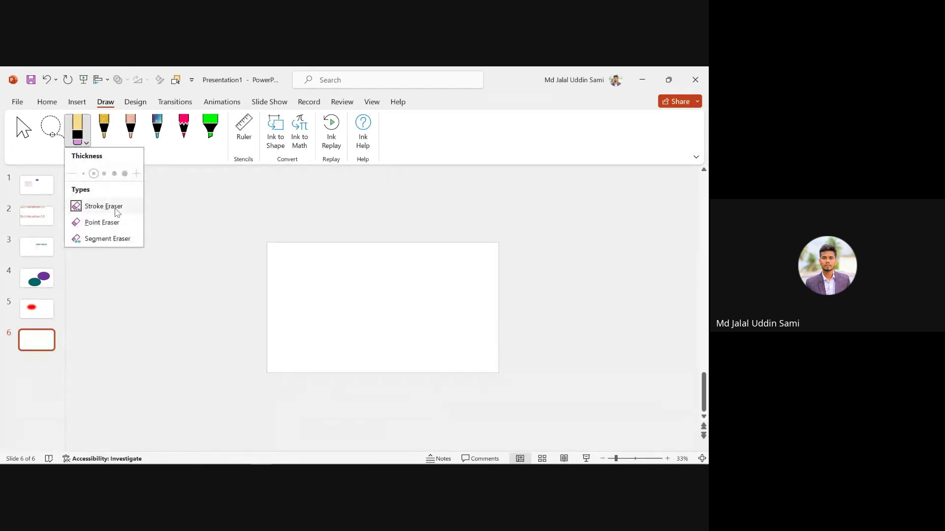
click(91, 136)
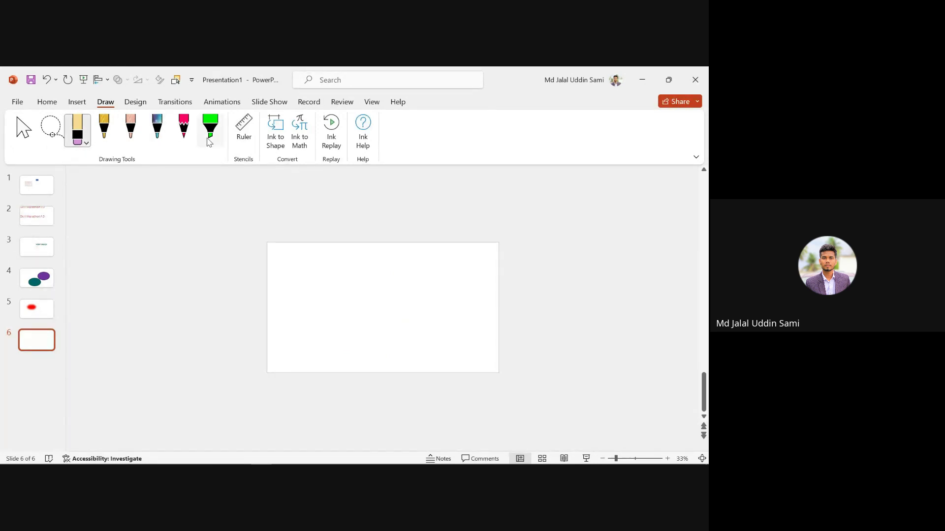
click(136, 101)
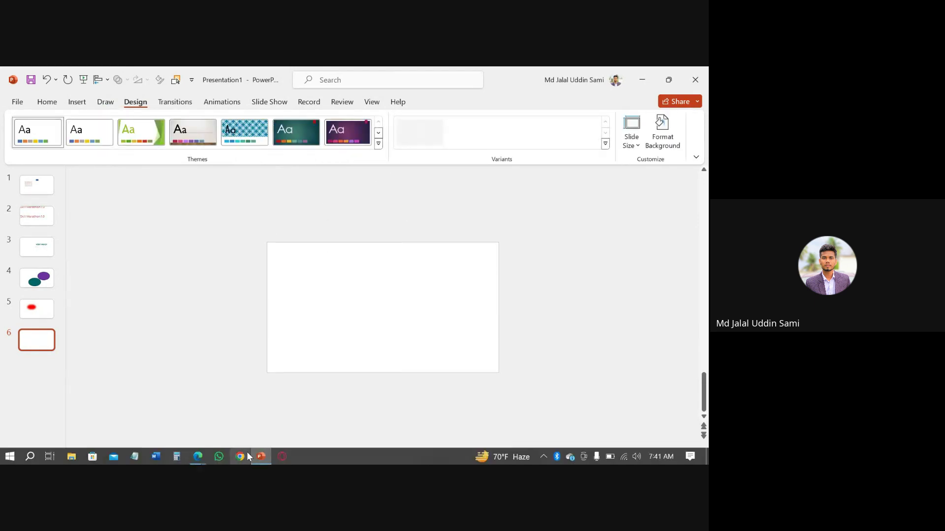
mouse_move(199, 460)
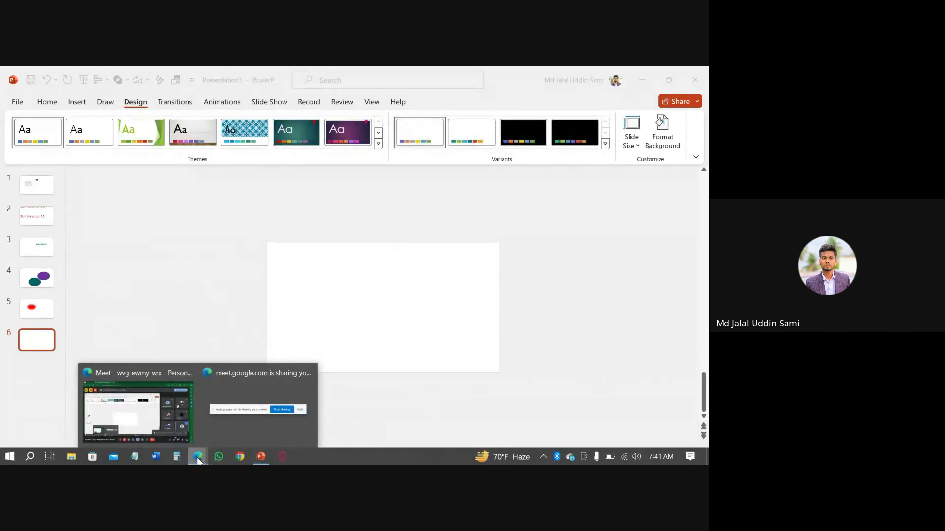
click(186, 433)
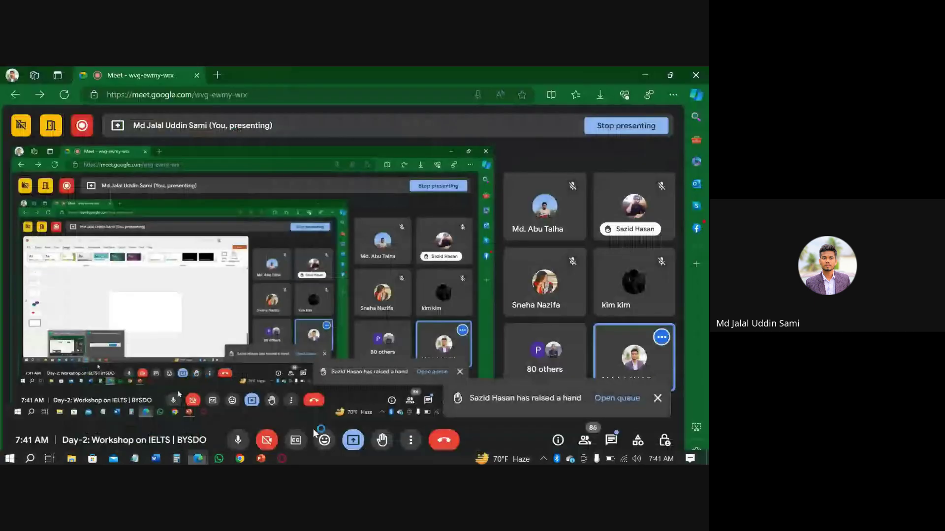
click(613, 440)
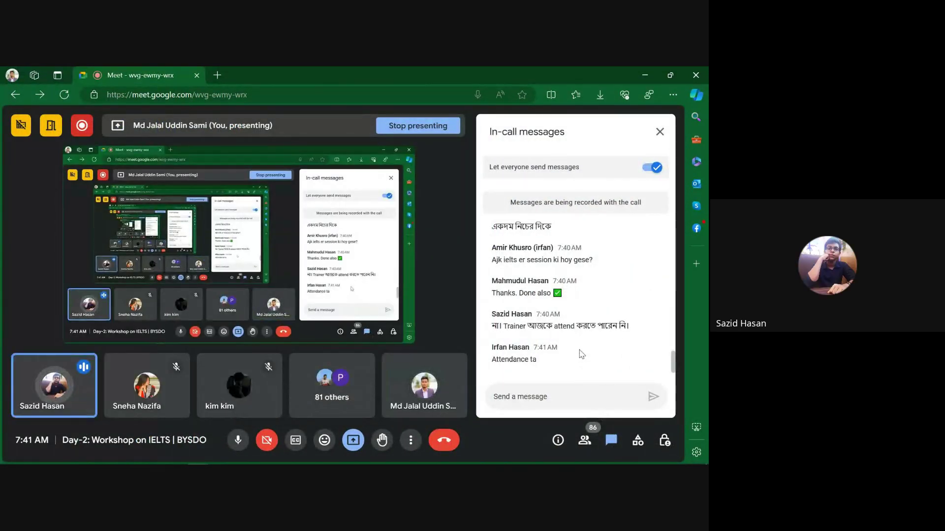
click(660, 132)
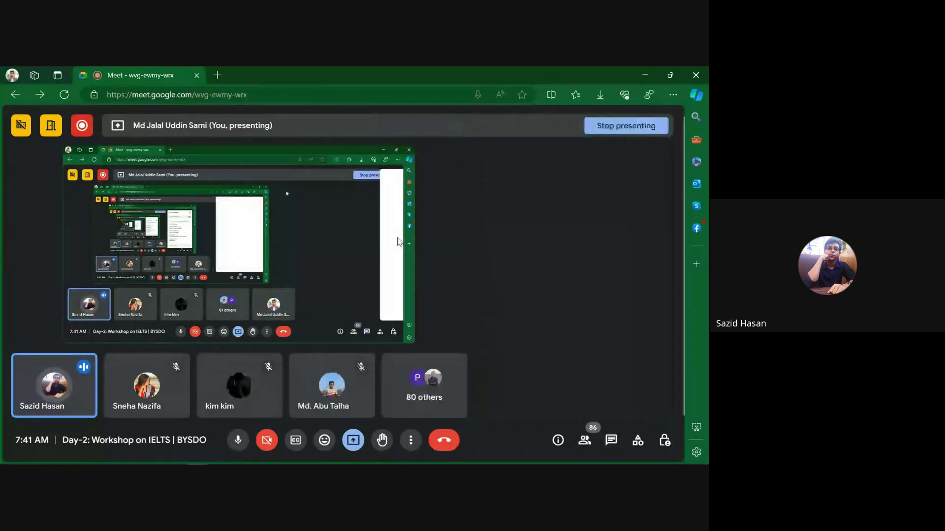
mouse_move(289, 462)
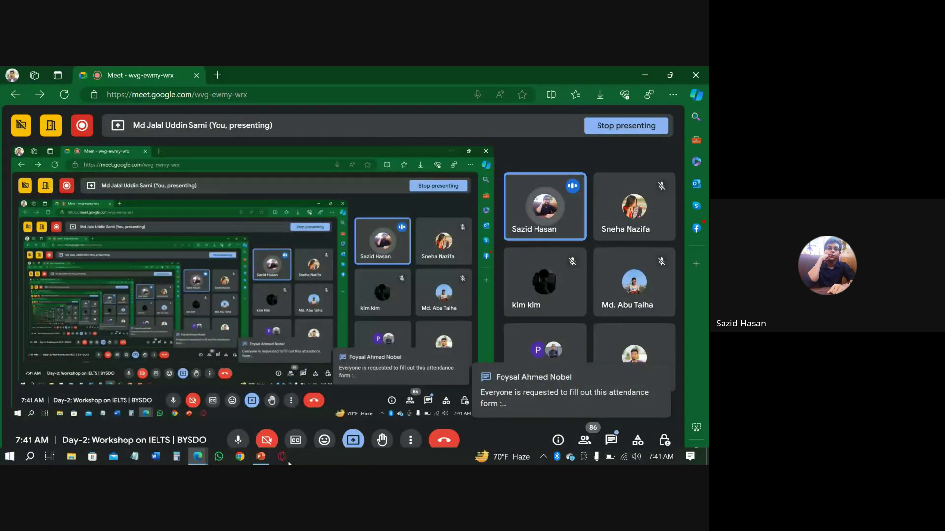
mouse_move(197, 459)
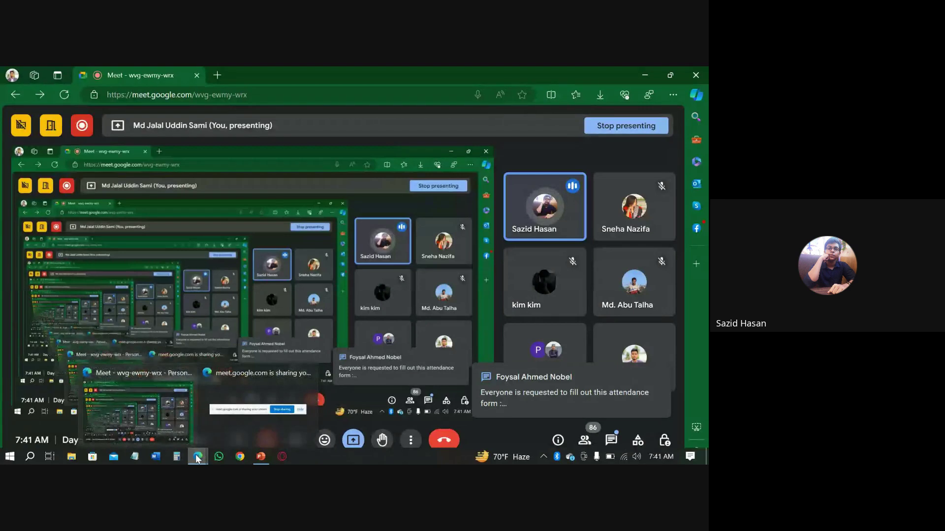
click(262, 459)
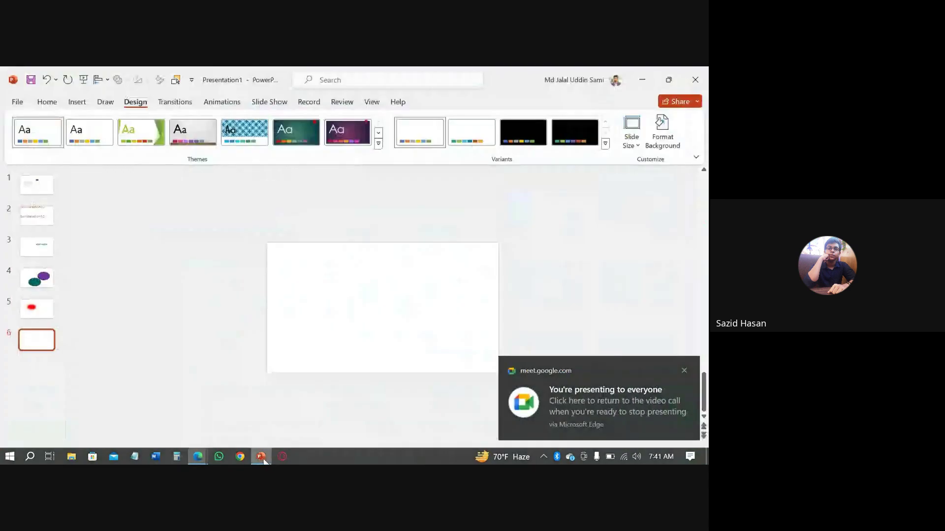
click(47, 101)
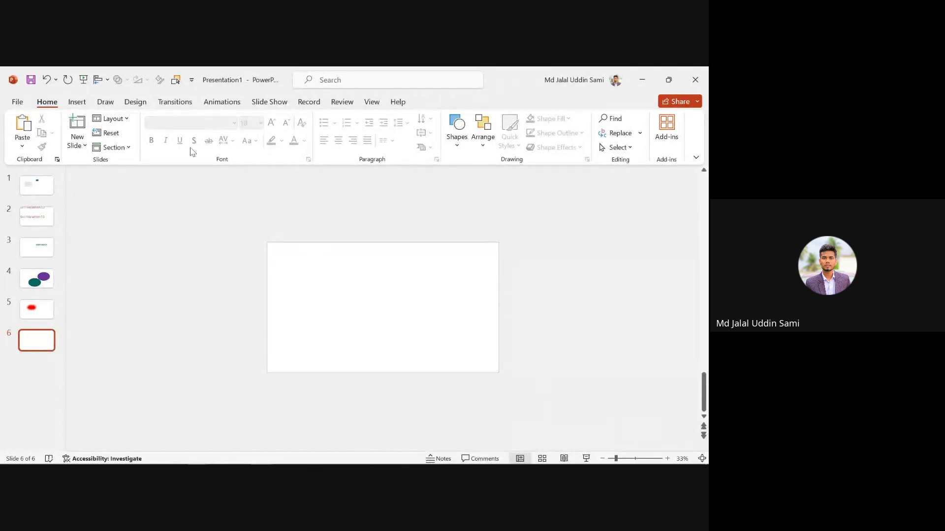
click(78, 103)
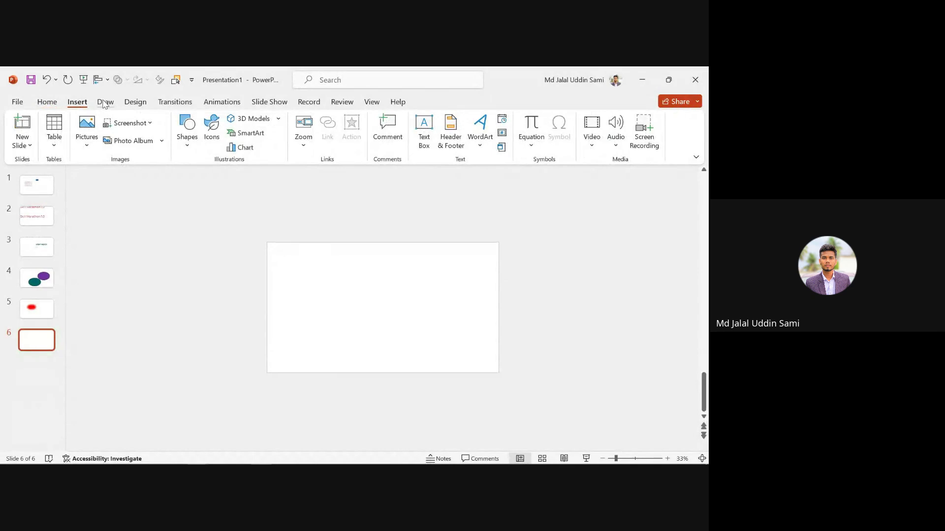
click(104, 104)
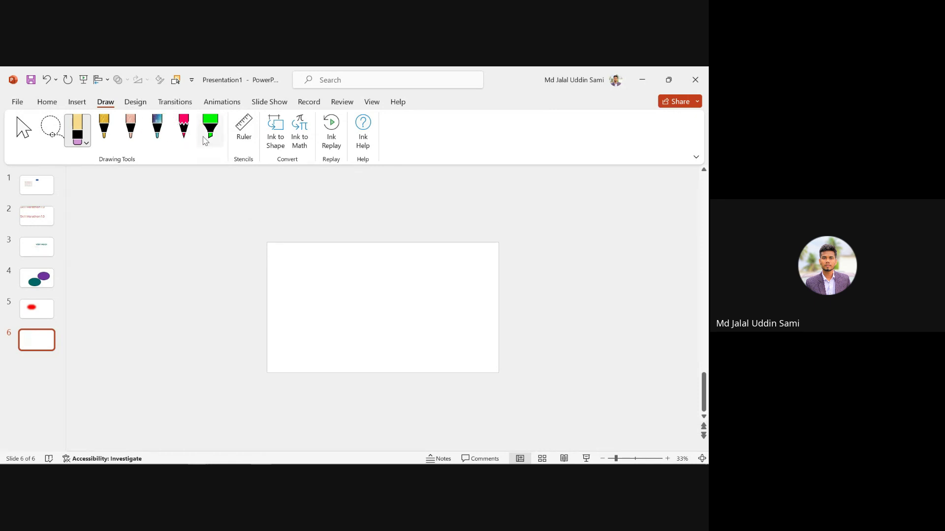
click(139, 103)
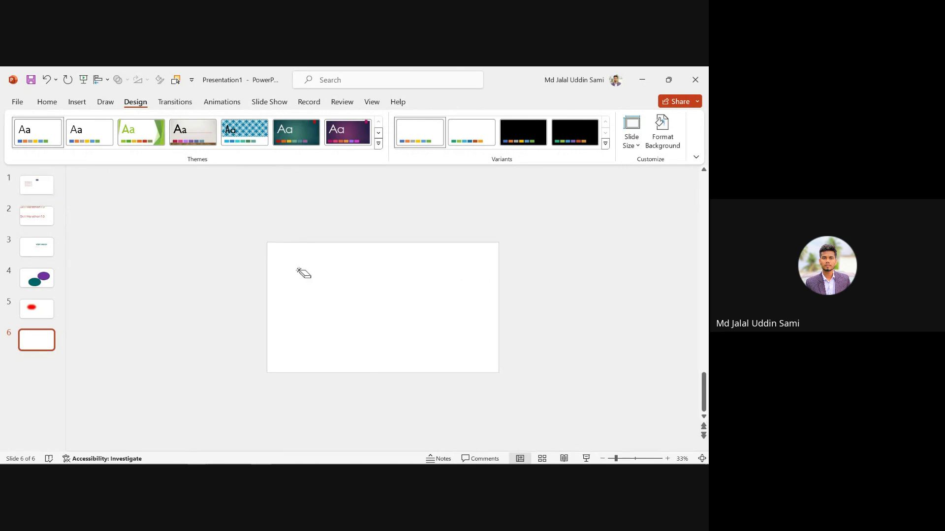
click(46, 102)
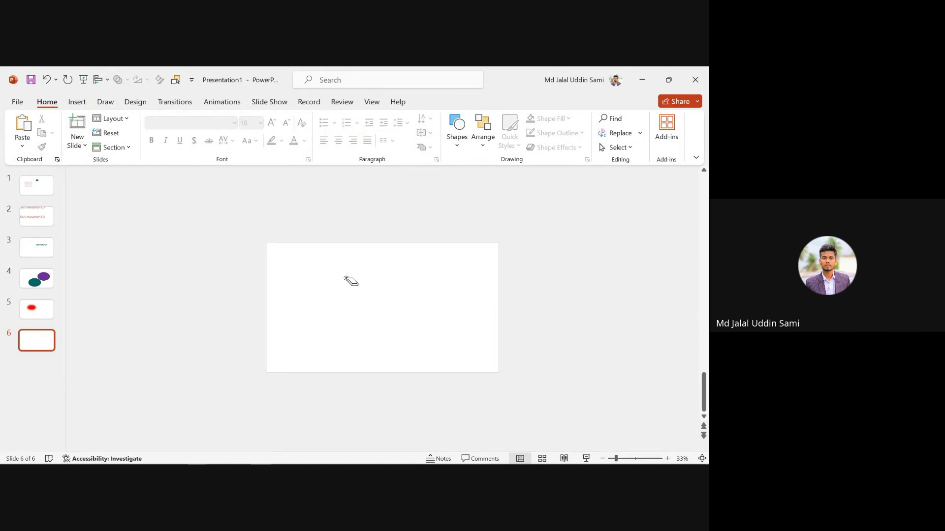
click(133, 103)
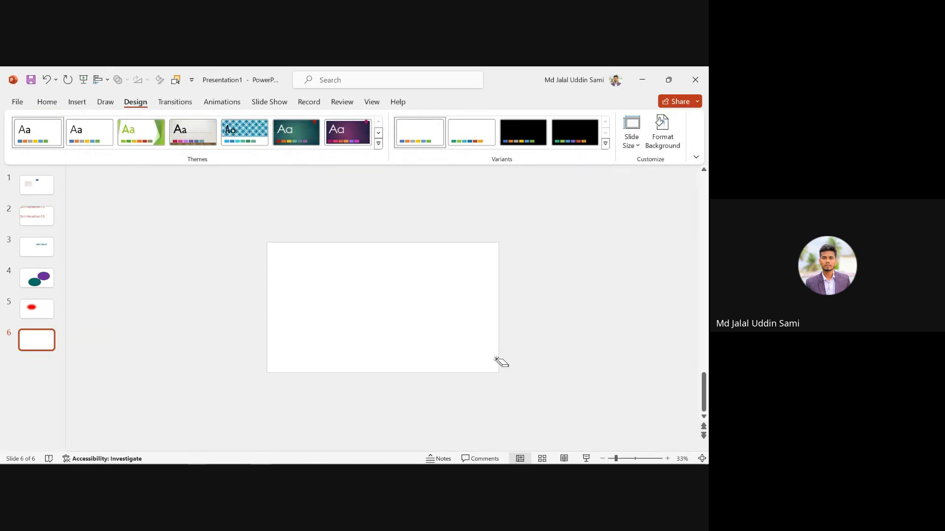
click(116, 102)
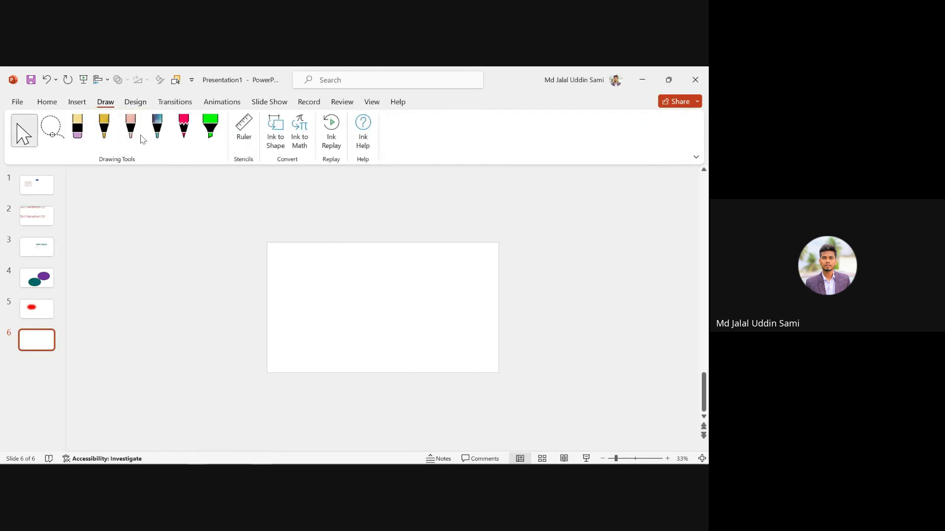
click(134, 102)
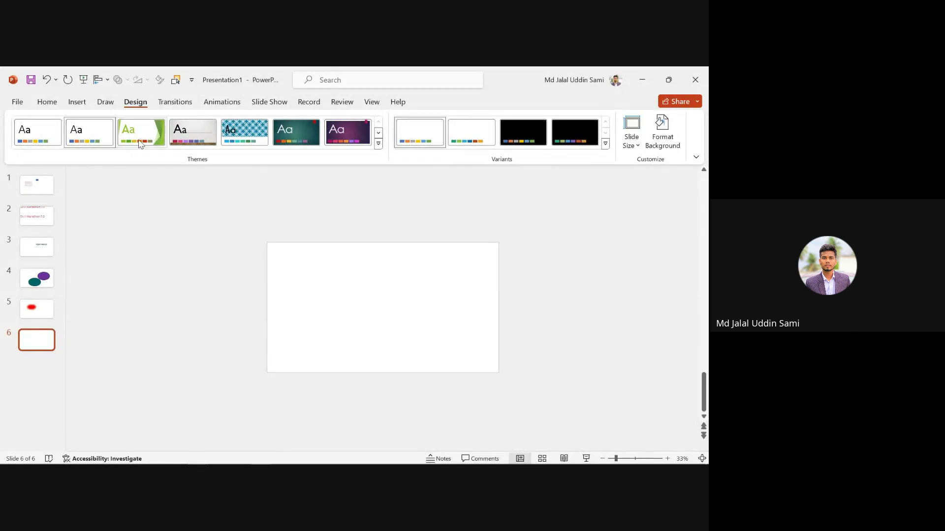
- Try the grey wood-strip theme and then another colour theme on the slides
click(182, 130)
click(290, 131)
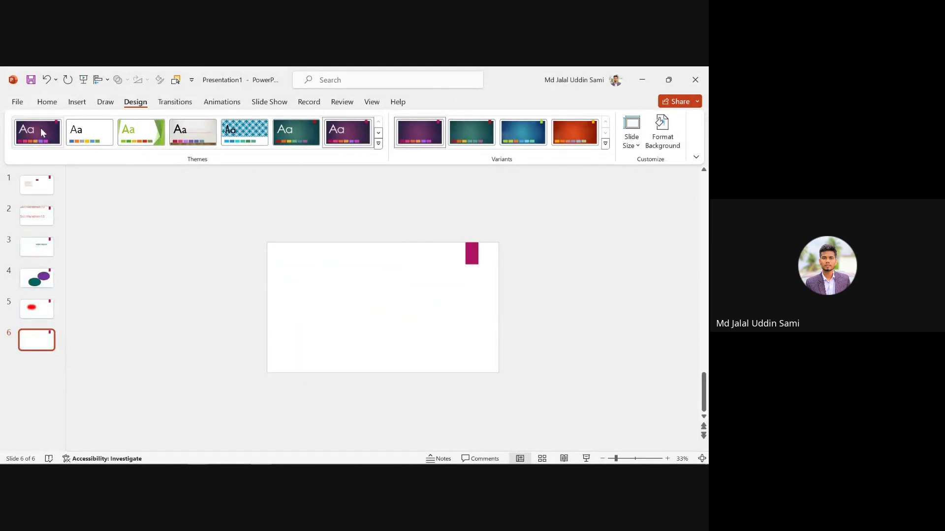
scroll(40, 128, up, 3)
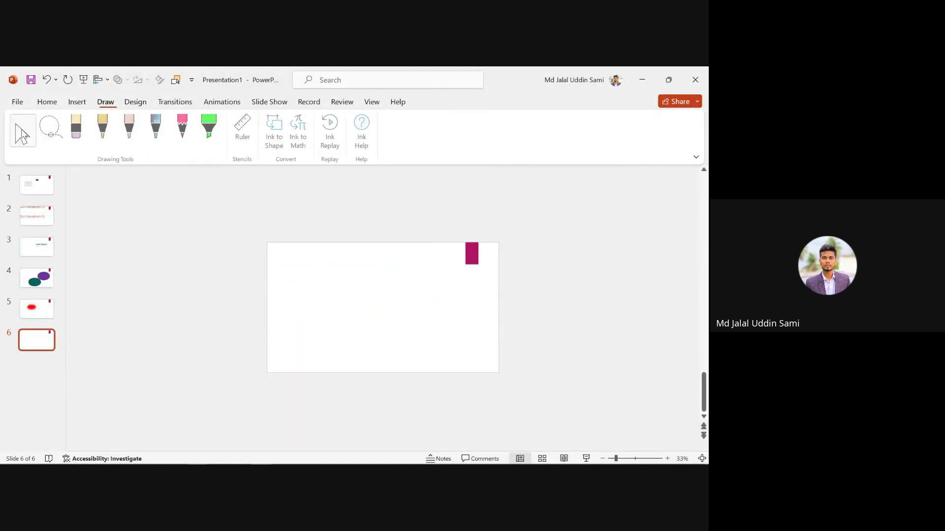
- Apply the plain white Office theme and add a new blank slide 7 after slide 6
click(101, 102)
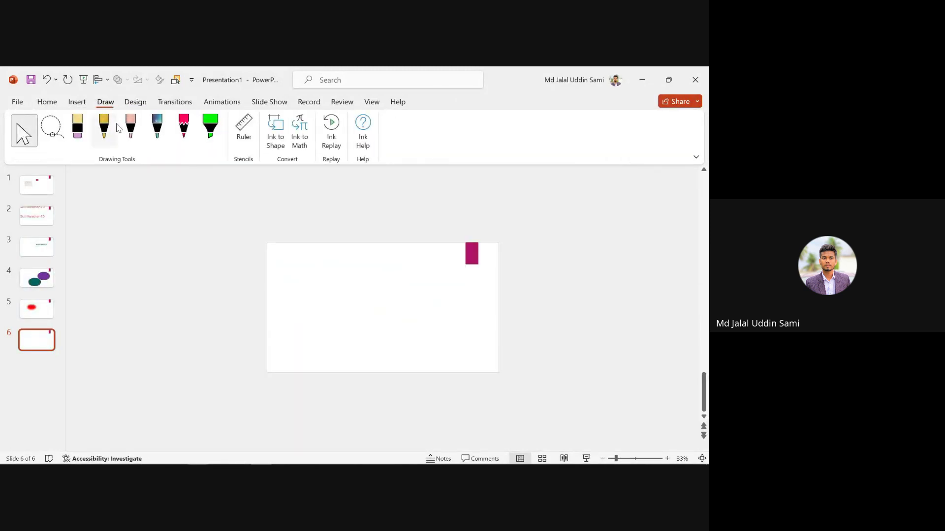
click(137, 102)
scroll(137, 103, up, 3)
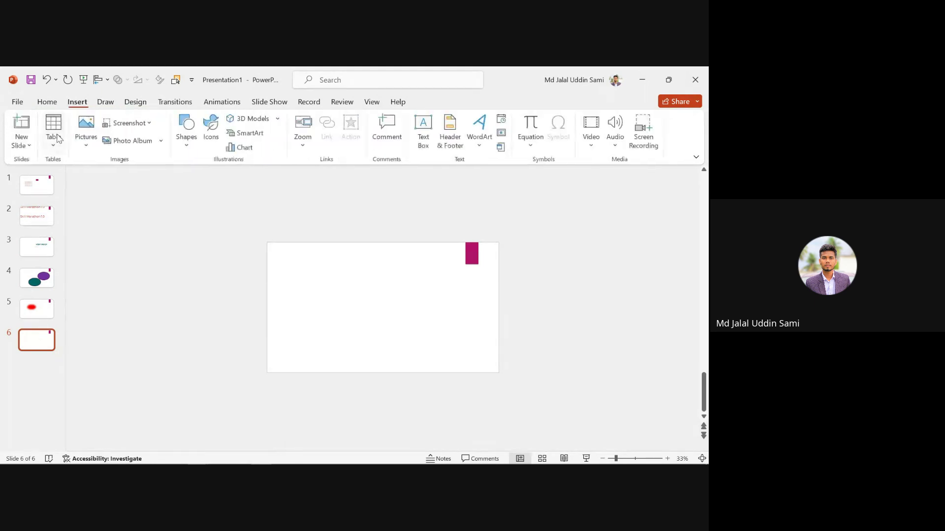
click(136, 102)
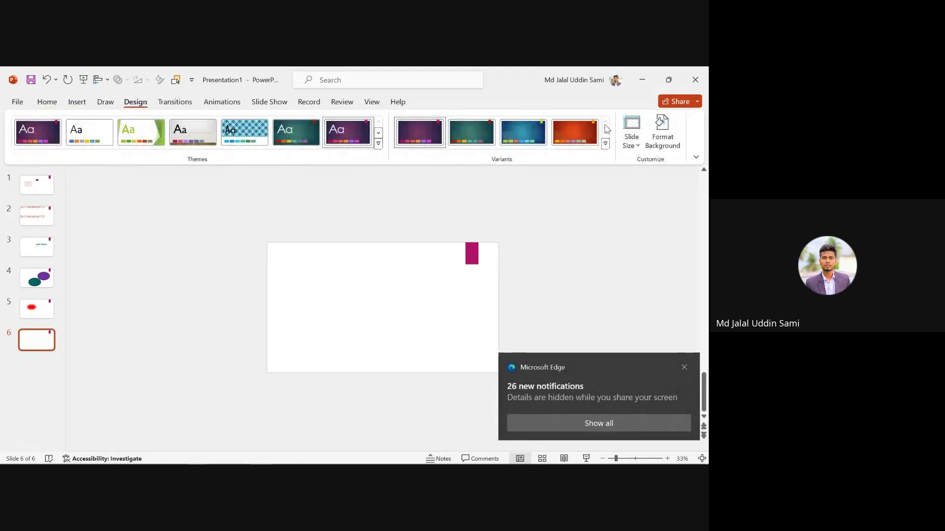
click(46, 124)
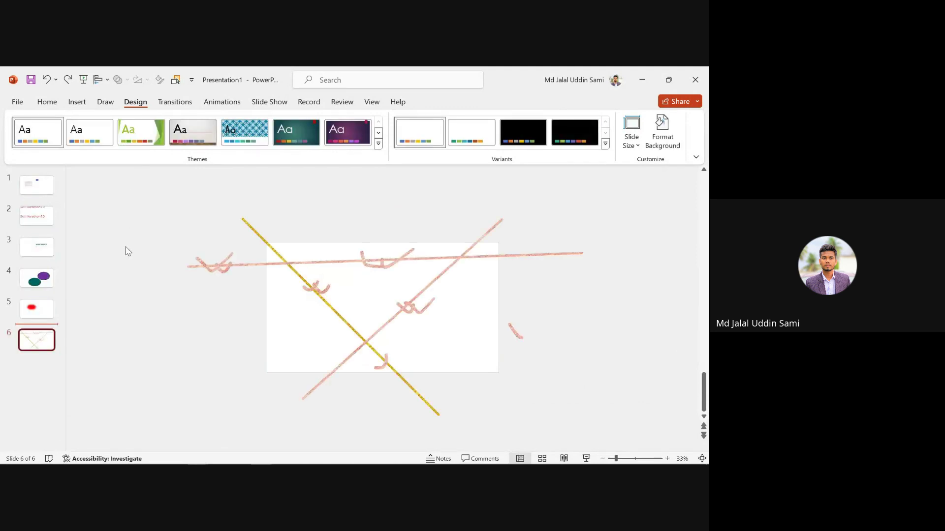
click(43, 375)
key(Return)
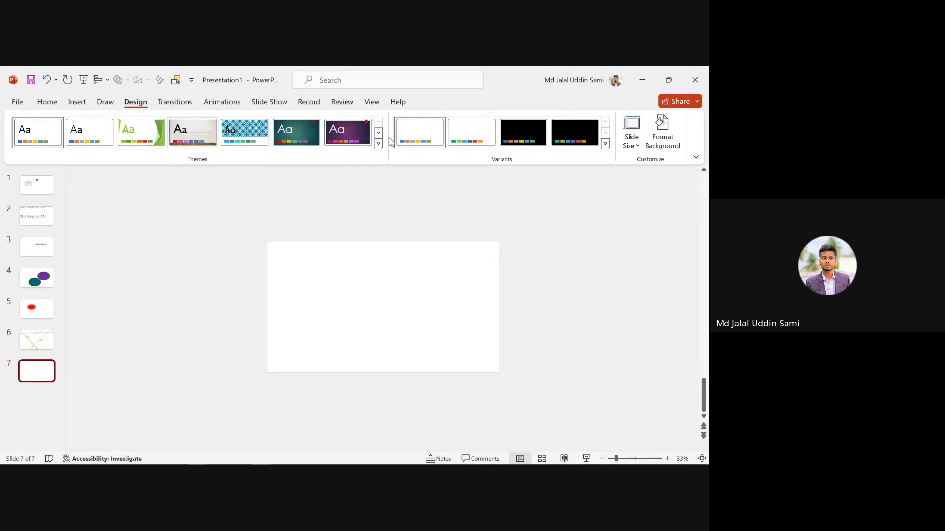
- Look at the slide size choices, then sweep-select everything on the slide
click(640, 146)
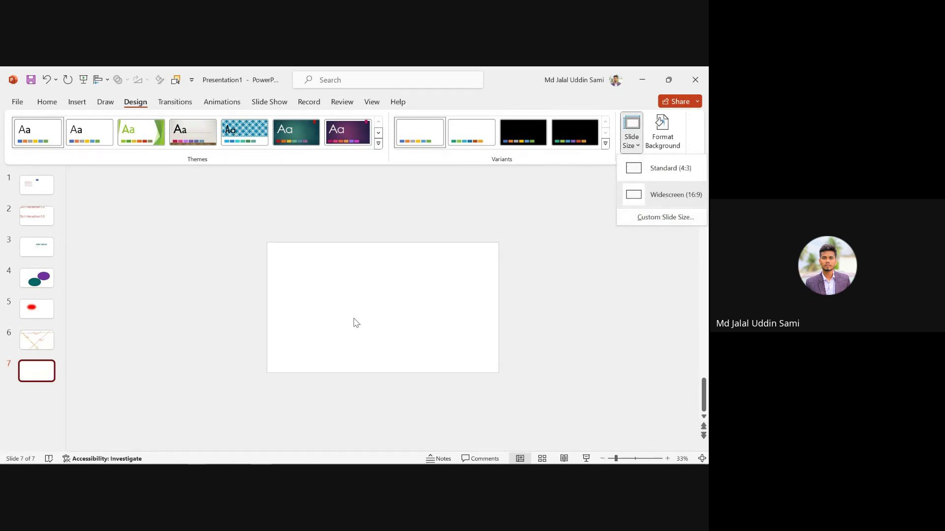
click(270, 248)
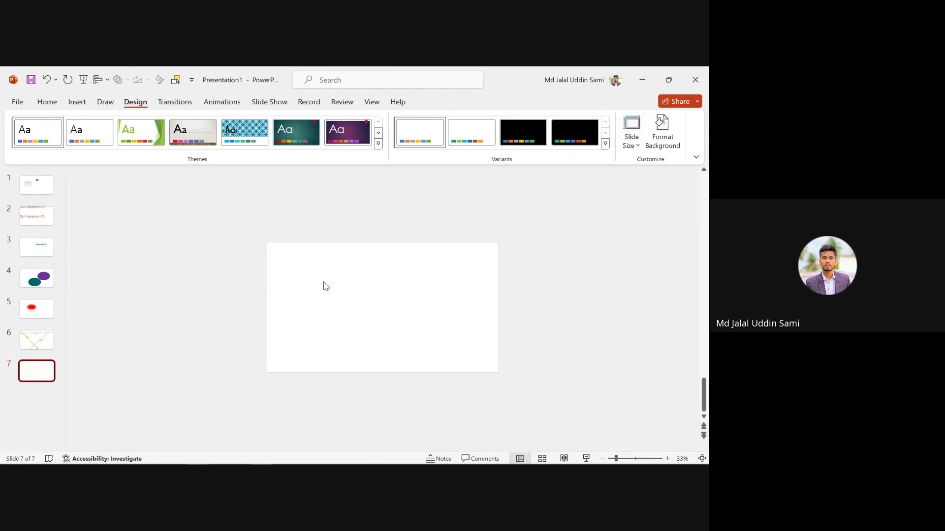
drag(264, 242, 512, 395)
drag(255, 234, 512, 388)
drag(256, 233, 529, 395)
- Set a custom 20 × 20 inch slide size and choose Ensure Fit
click(636, 146)
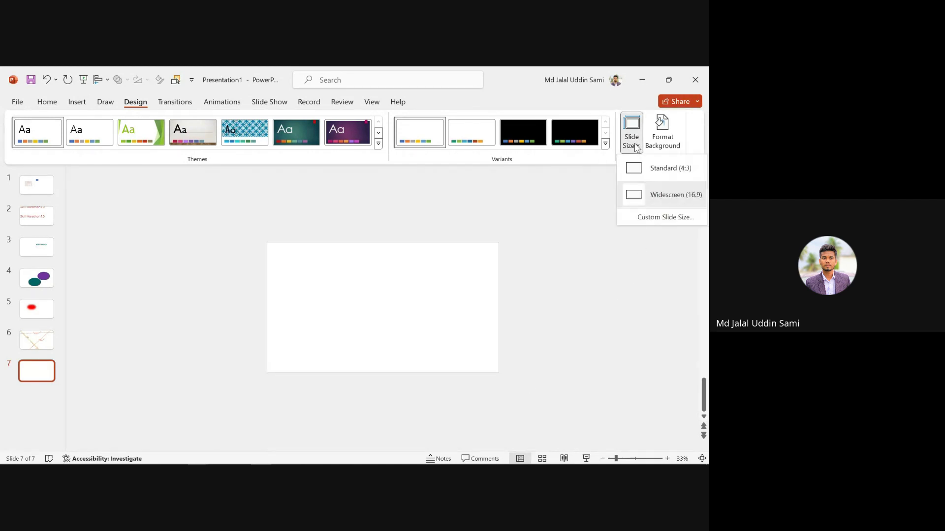
click(667, 220)
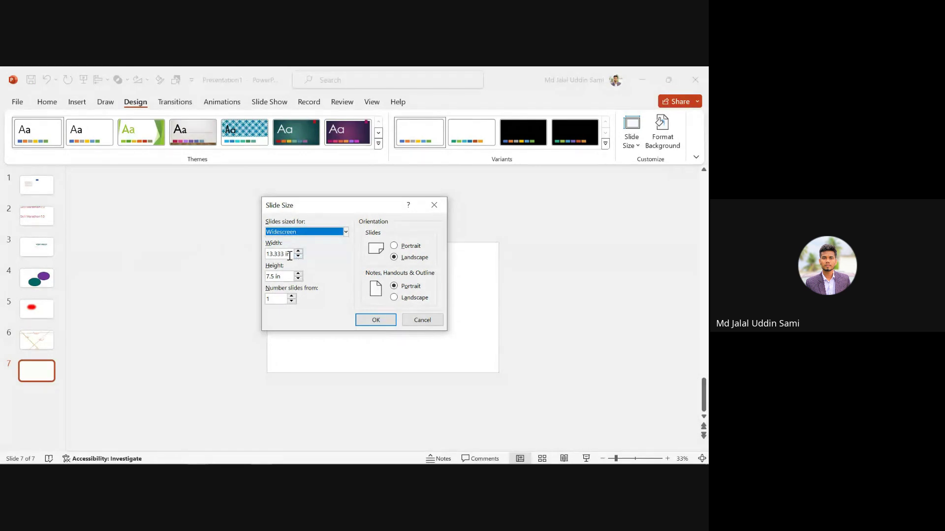
key(Tab)
text(20)
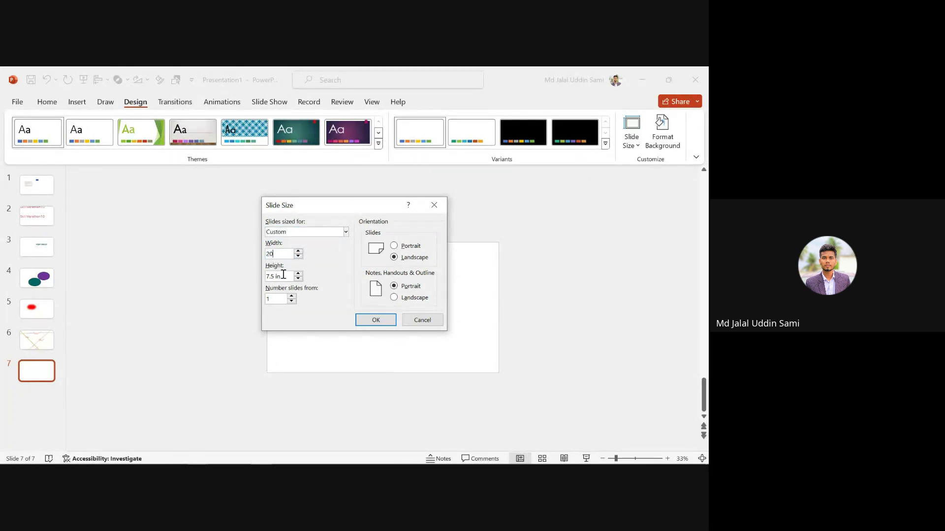
key(Tab)
text(20)
click(376, 320)
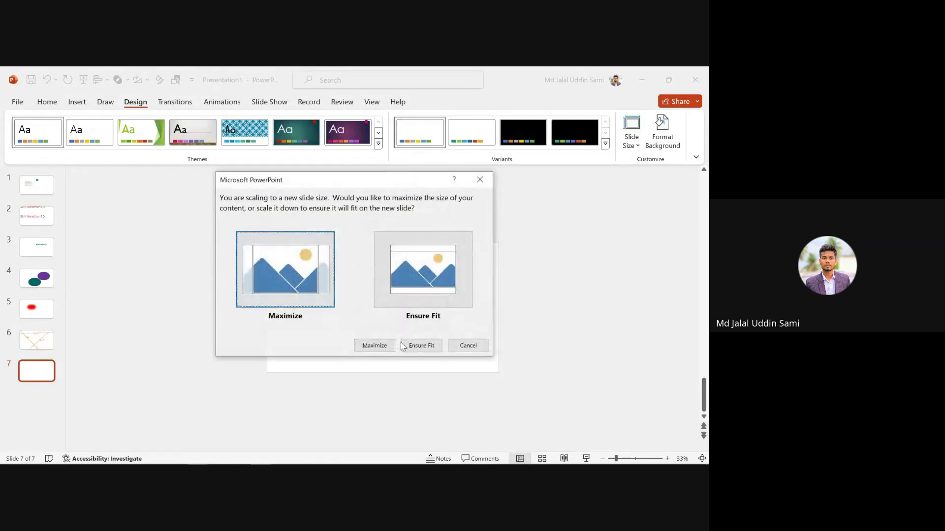
click(422, 346)
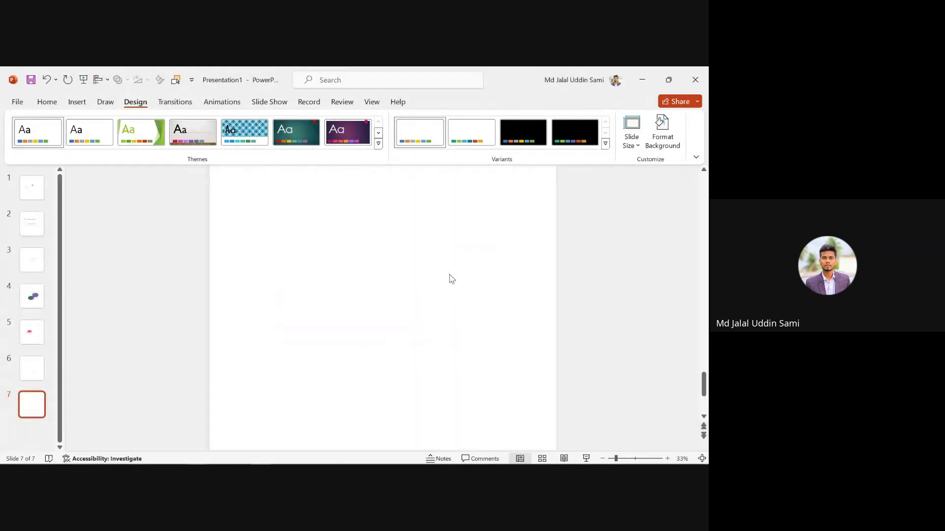
- Preview the slide show from the first slide and end it
scroll(473, 266, down, 3)
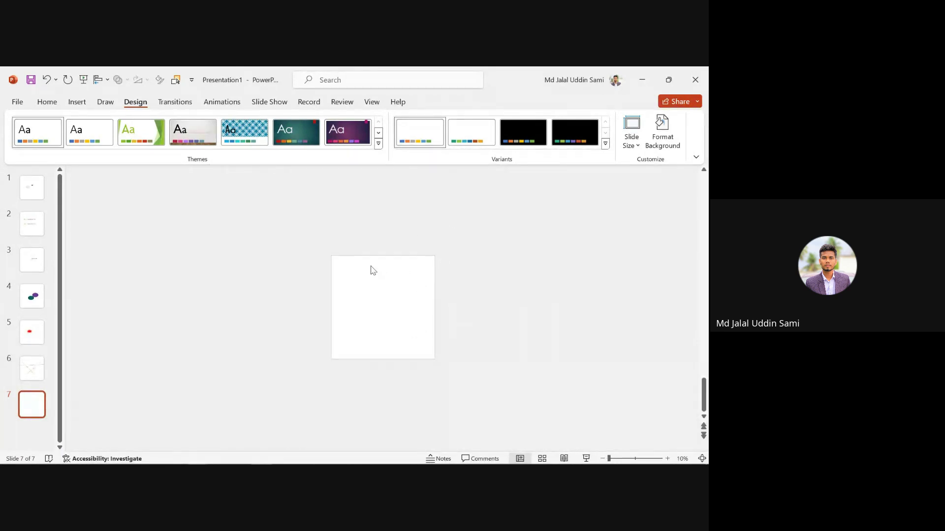
drag(310, 243, 467, 377)
key(F5)
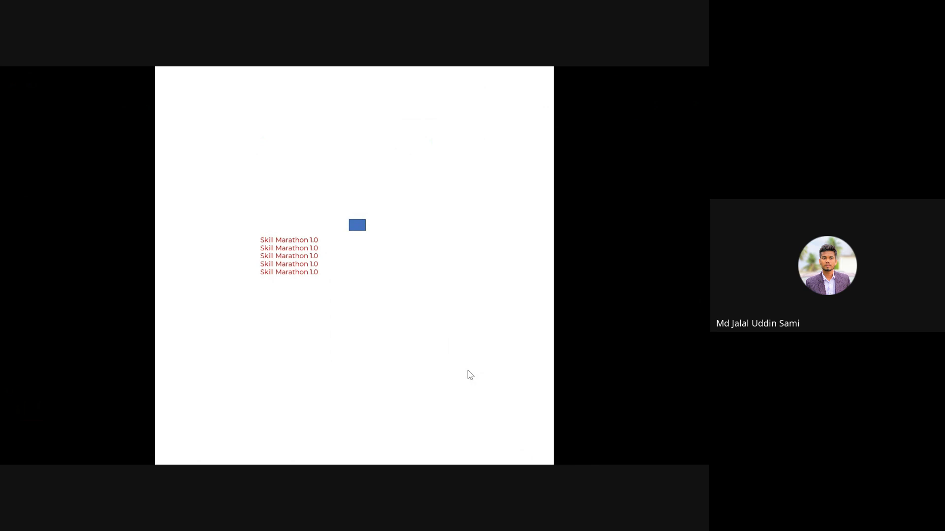
key(Escape)
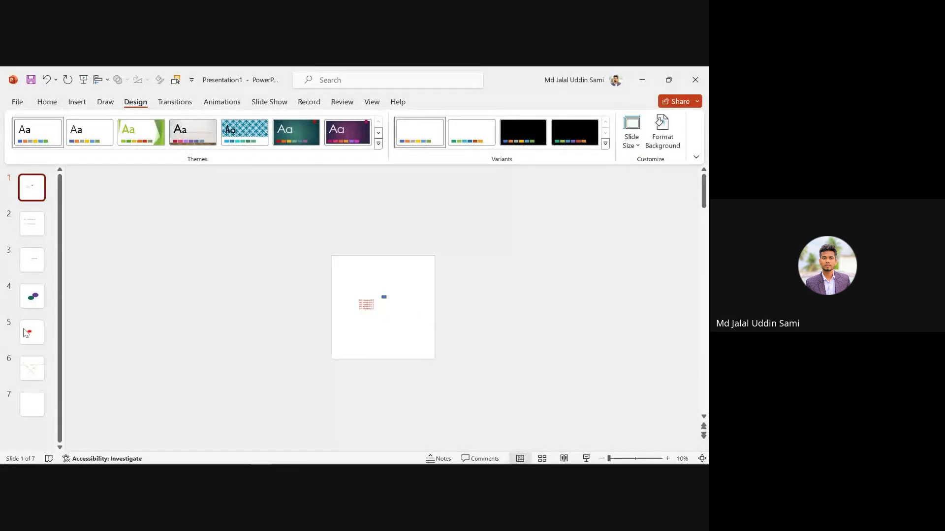
- Go to blank slide 7, open and close Format Background, and show Transitions
click(31, 404)
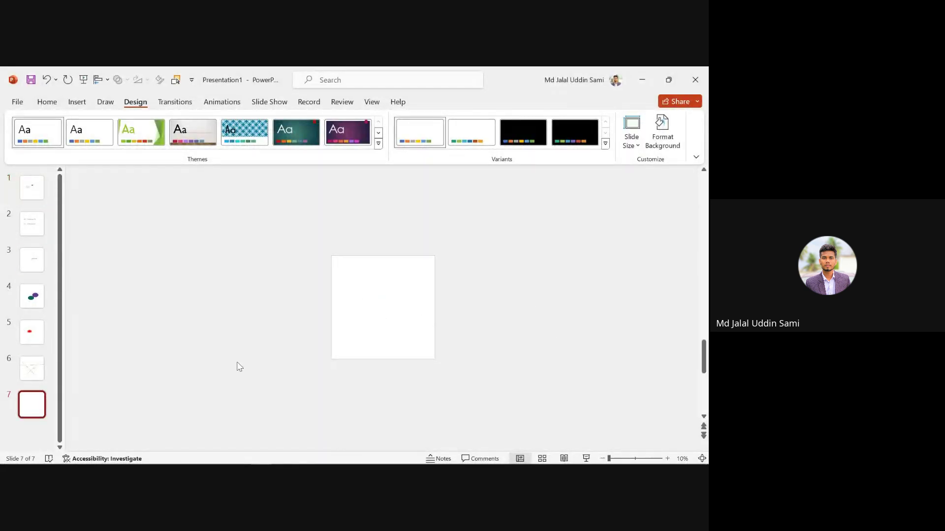
click(663, 133)
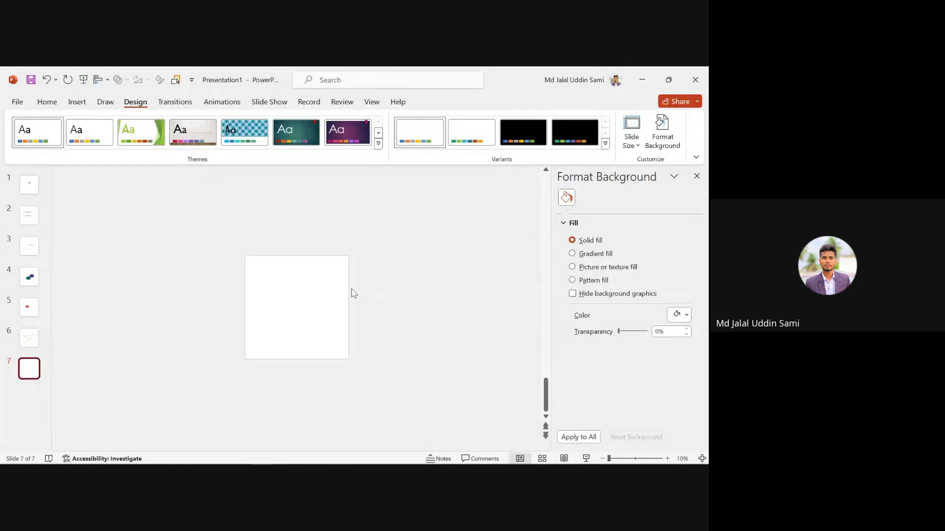
click(697, 176)
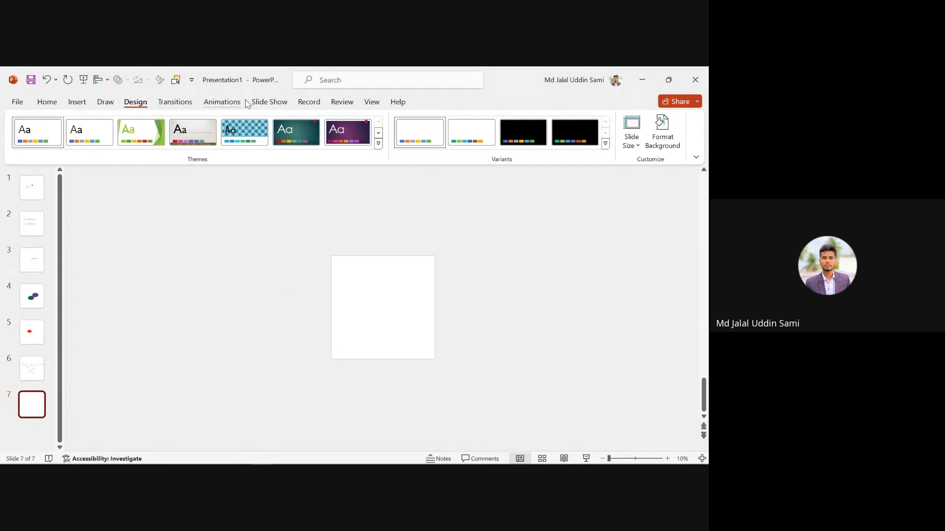
click(181, 106)
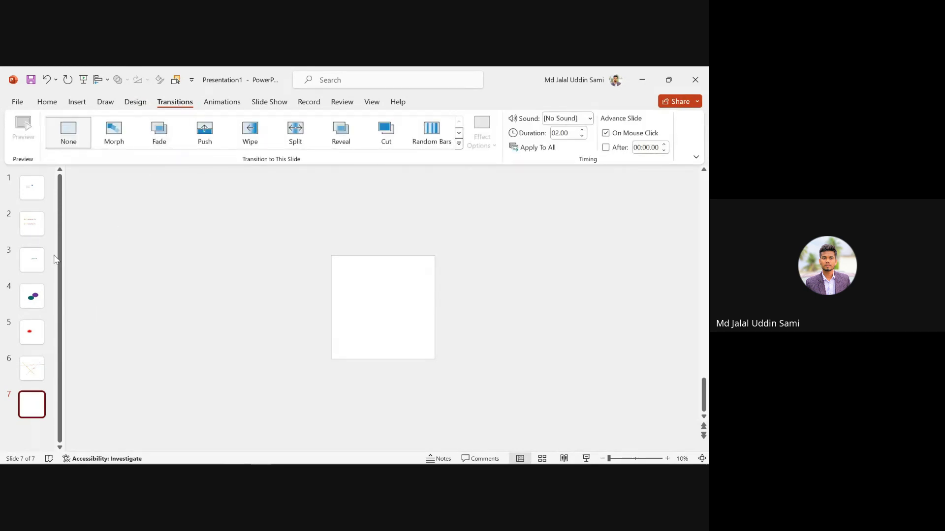
- Move the two-ellipse slide so it follows the red-shape slide
drag(31, 296, 26, 360)
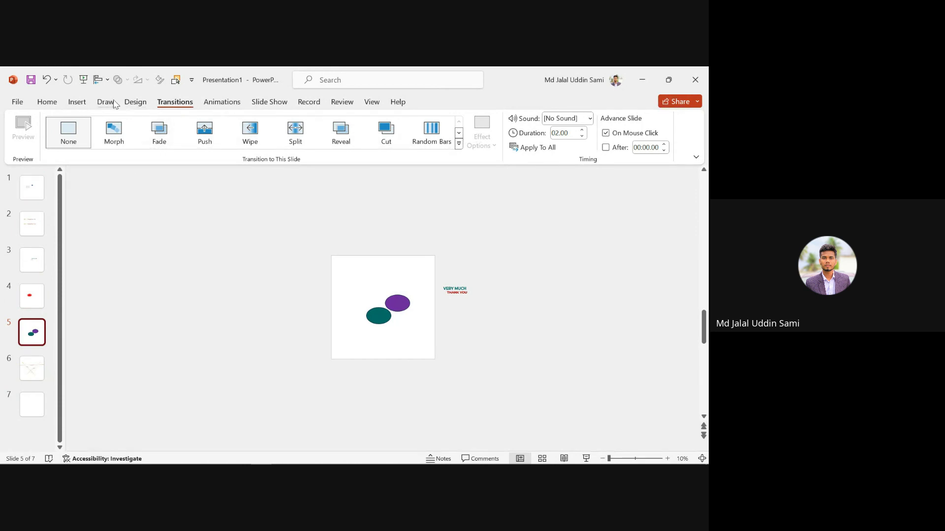
click(78, 101)
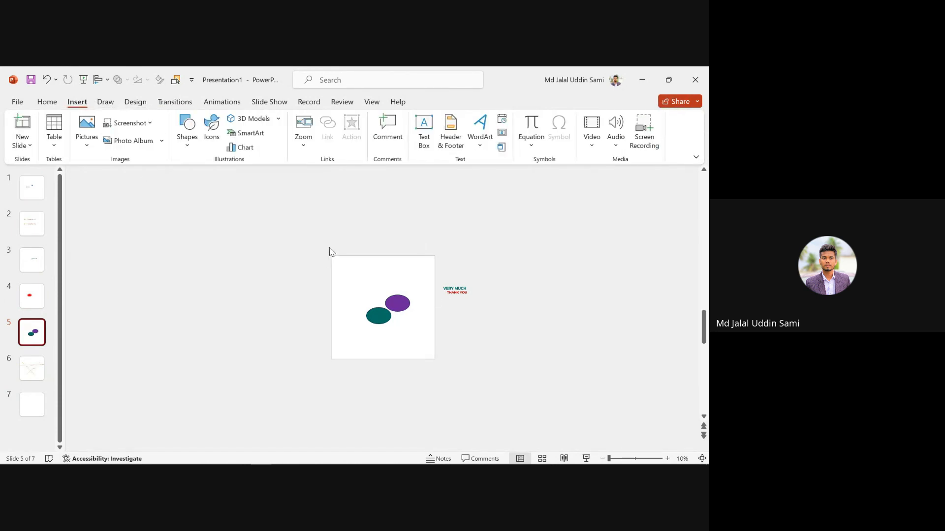
click(31, 206)
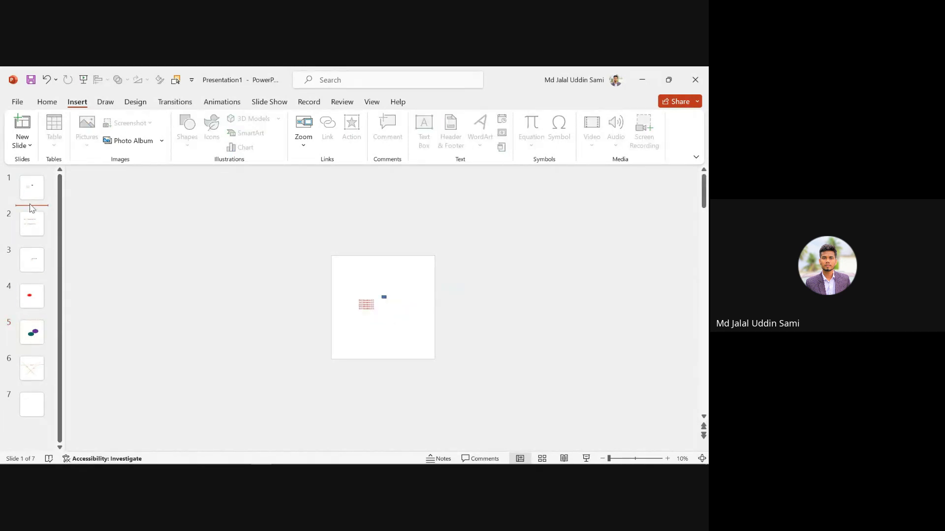
- Duplicate slide 1, then delete its Skill Marathon text and small blue shape to leave it blank
click(38, 192)
key(ctrl+d)
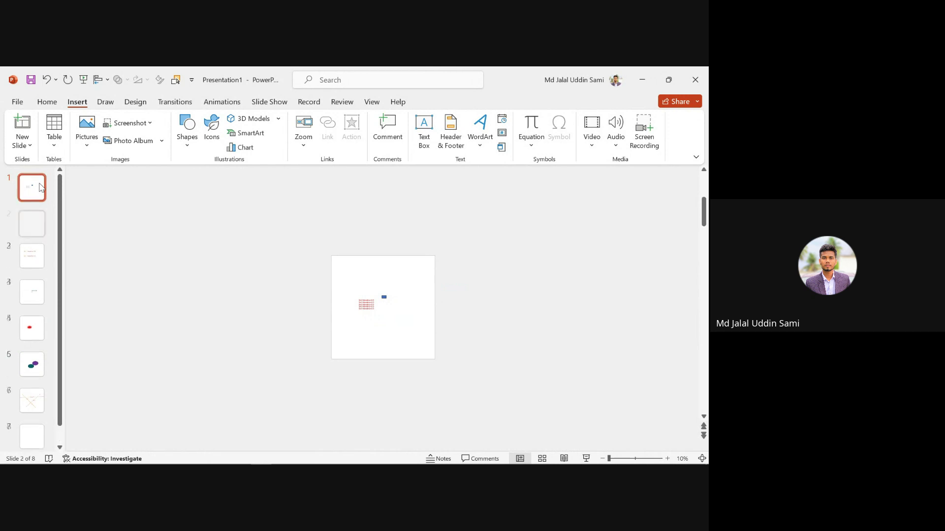
click(37, 194)
drag(303, 266, 496, 407)
key(Delete)
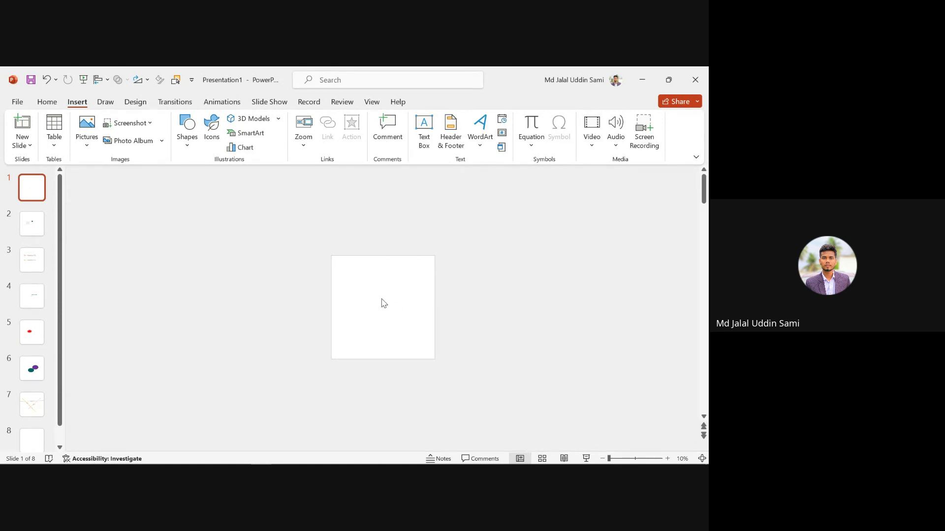
scroll(383, 302, up, 2)
scroll(383, 301, down, 2)
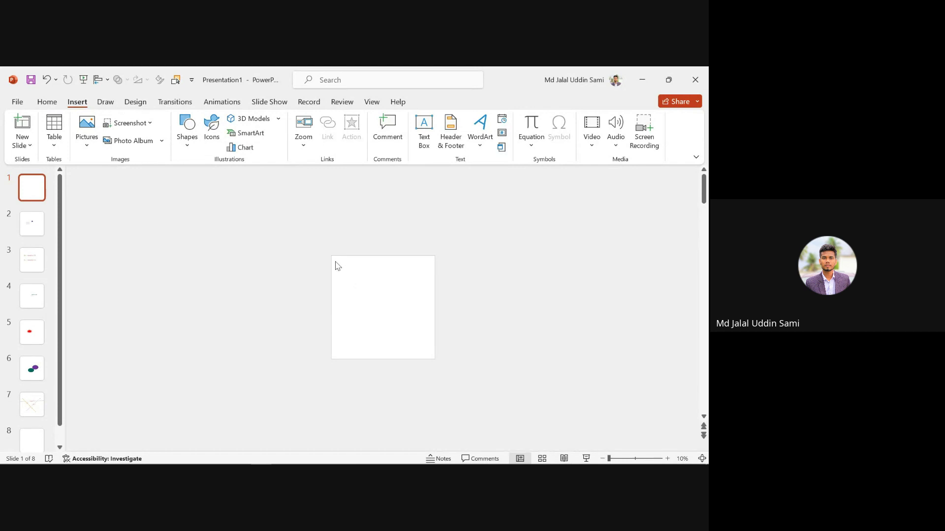
- Select the slide contents, then draw a straight horizontal line across the top of slide 1
drag(326, 246, 454, 373)
click(188, 135)
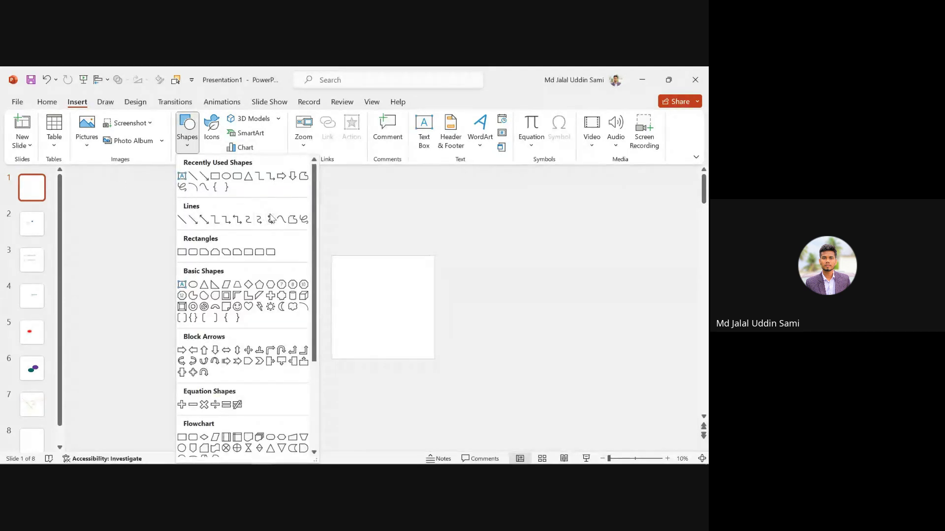
click(193, 177)
drag(331, 272, 457, 272)
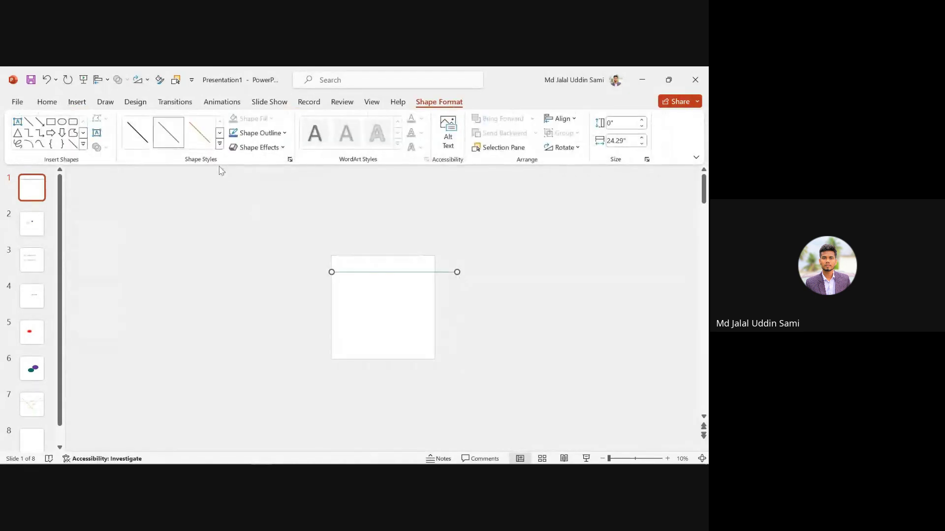
- Draw a trial blue rectangle, widen and reposition it, then delete it
click(74, 102)
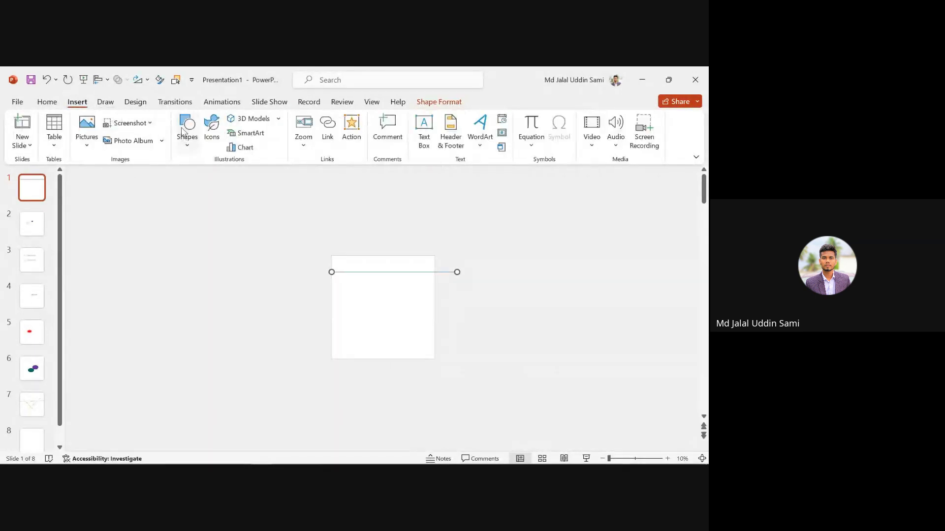
click(187, 129)
click(215, 176)
drag(331, 256, 401, 324)
drag(400, 292, 333, 279)
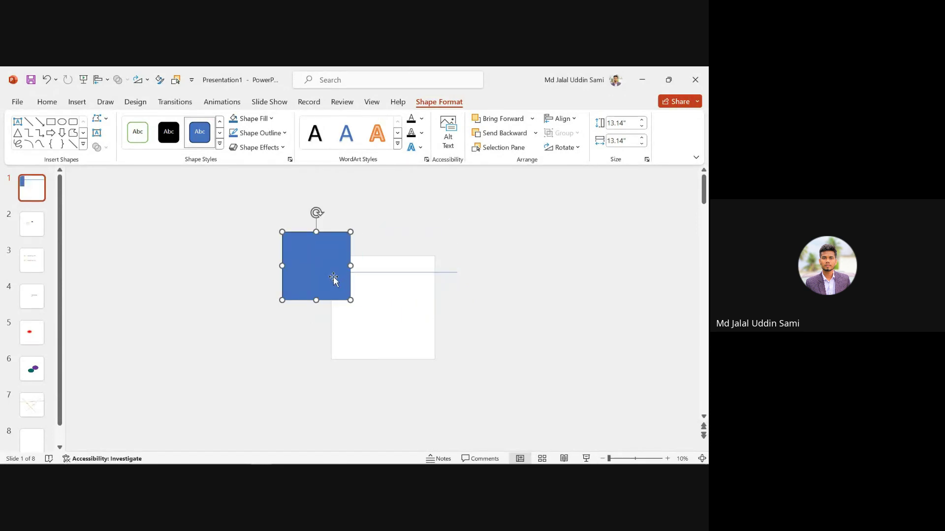
key(Delete)
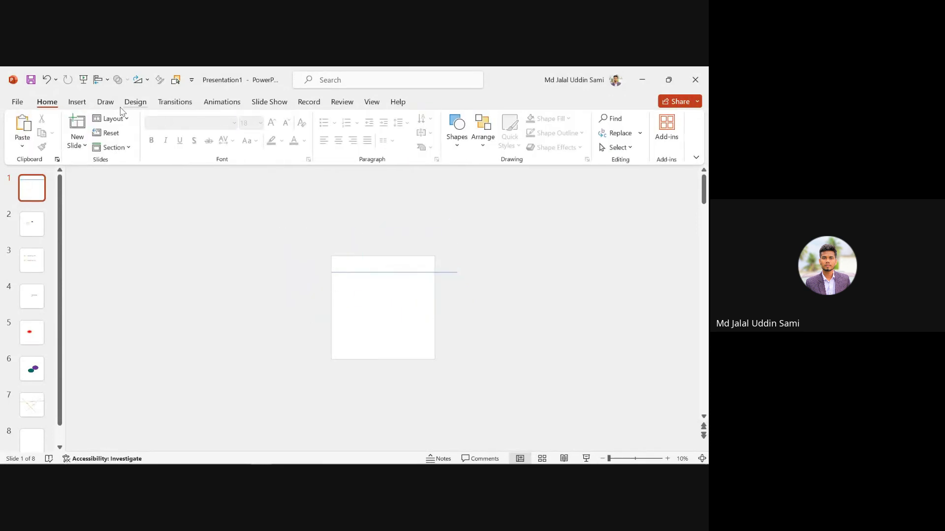
click(77, 102)
- Draw a blue square, resize it to about 7.96 inches and move it to the slide's left side
click(188, 129)
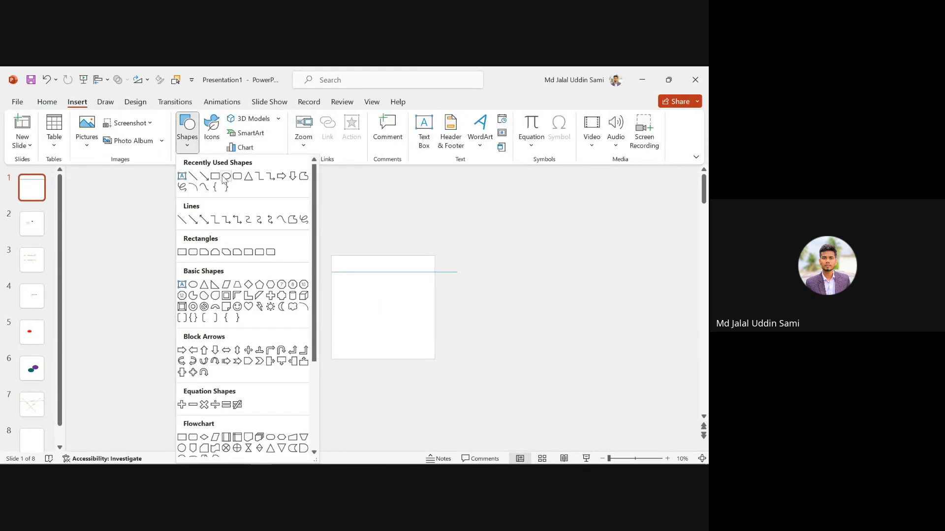
click(213, 173)
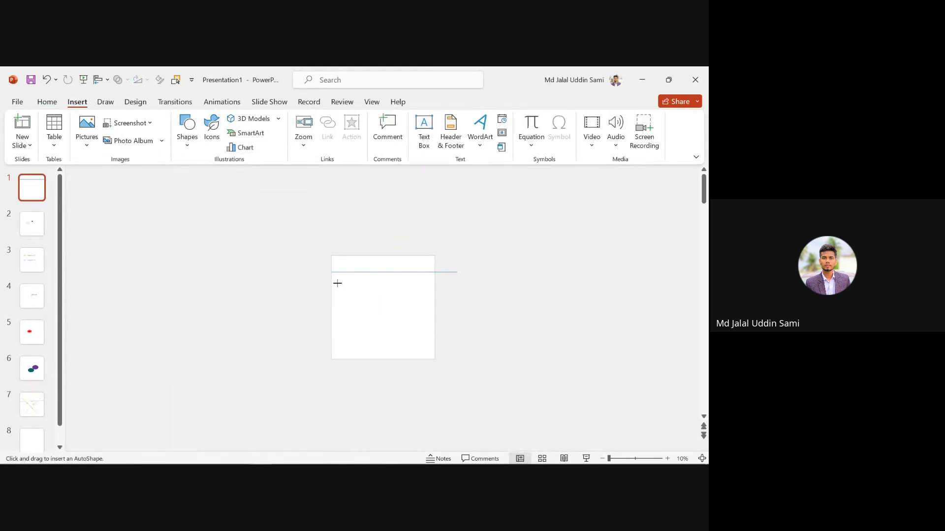
drag(337, 284, 389, 336)
drag(349, 302, 322, 231)
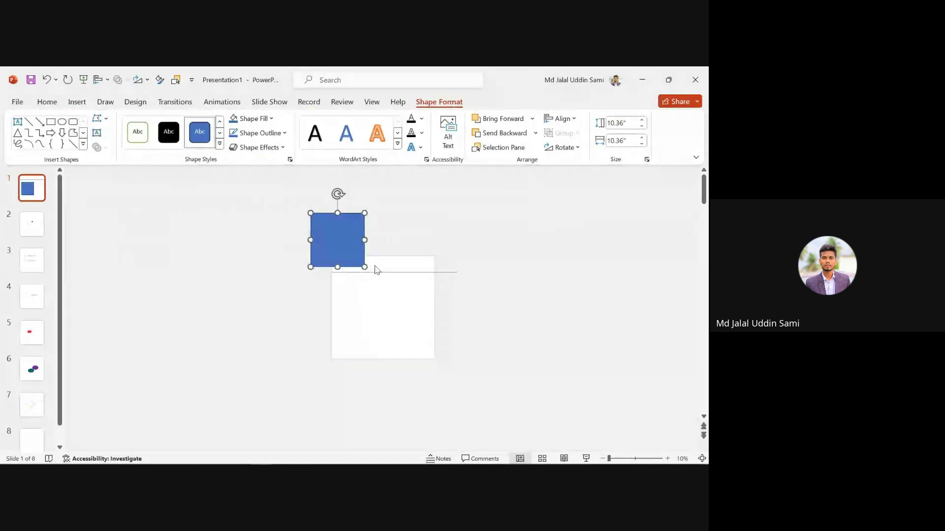
drag(365, 268, 390, 271)
key(ctrl+z)
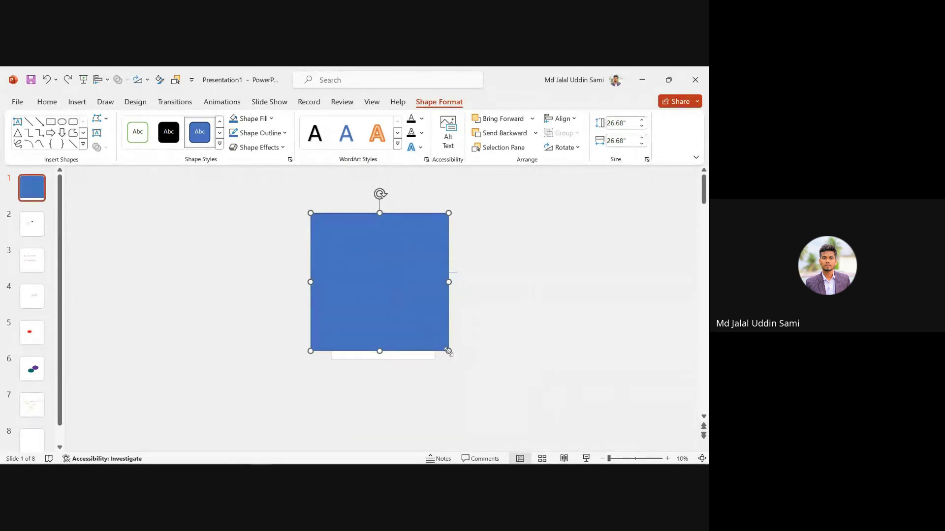
drag(448, 351, 366, 313)
scroll(366, 312, up, 3)
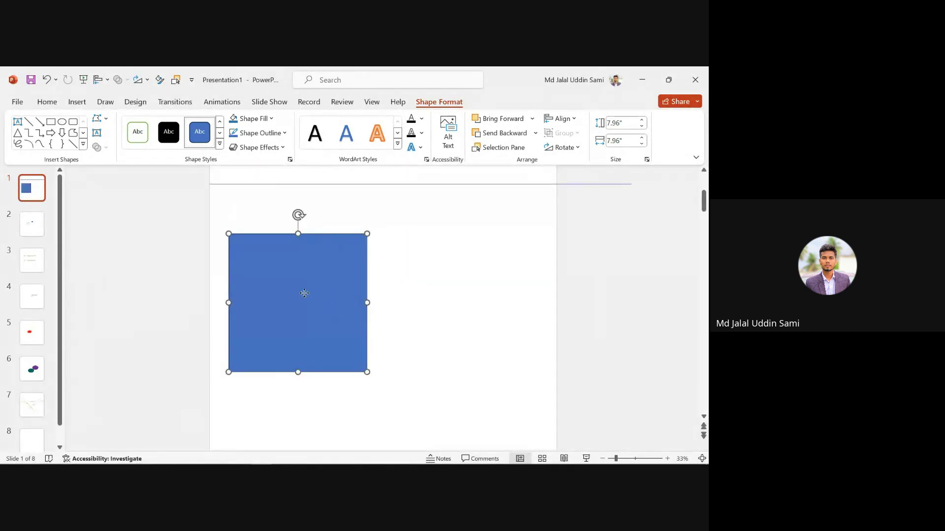
drag(304, 293, 212, 283)
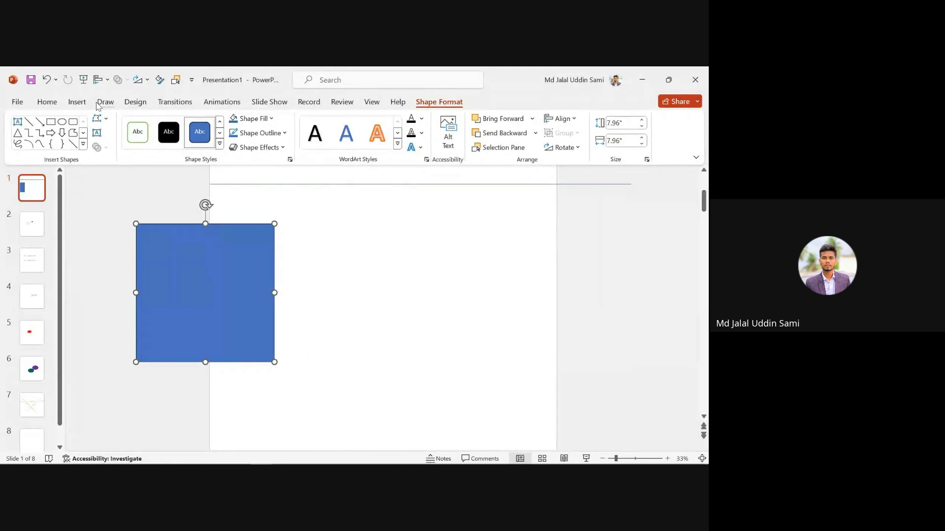
- Draw a blue rounded-corner square to the right of the blue square
click(77, 101)
click(187, 132)
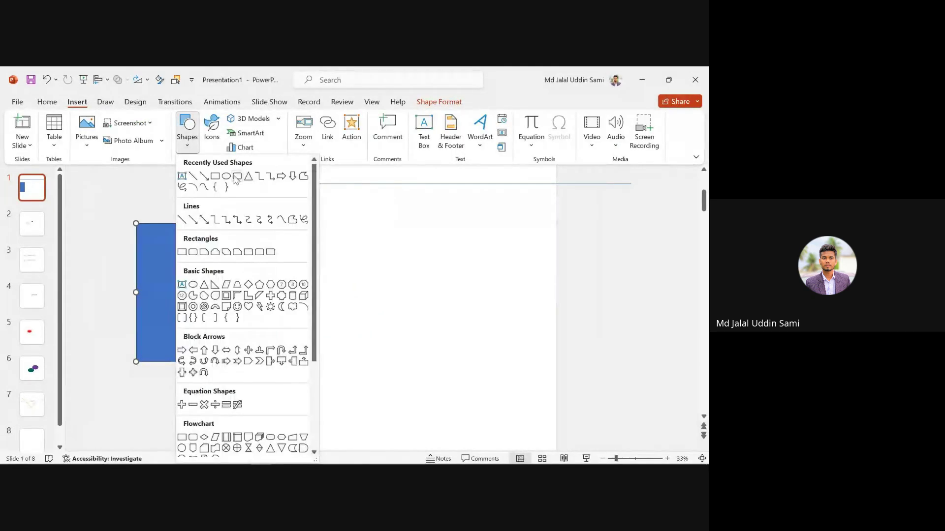
click(238, 180)
drag(323, 254, 451, 364)
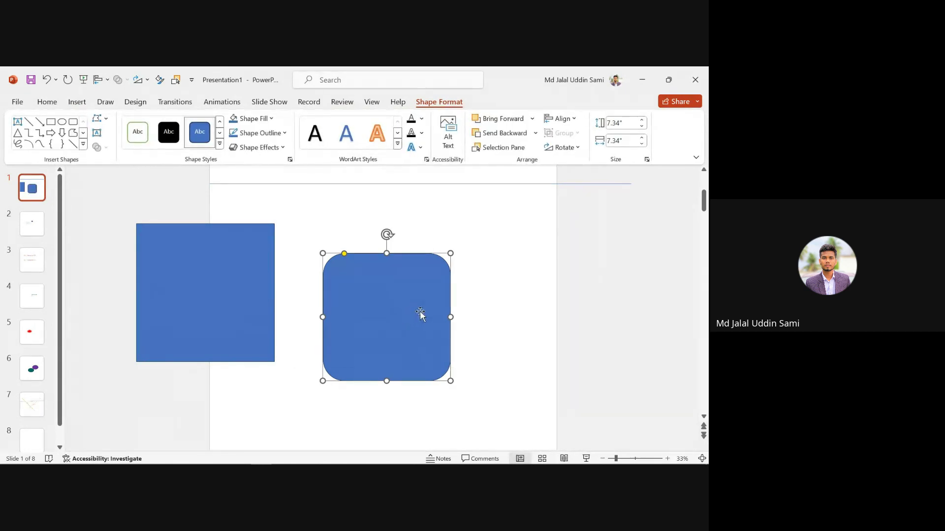
click(577, 273)
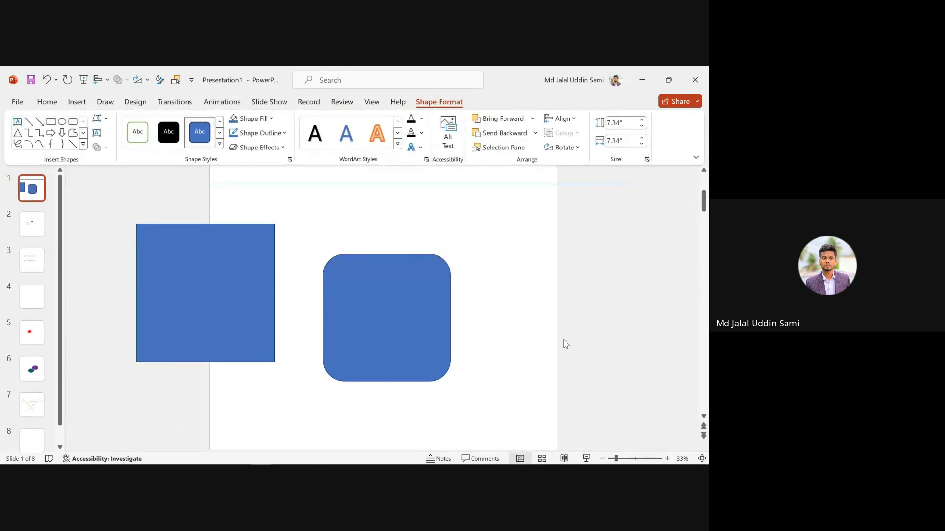
click(346, 274)
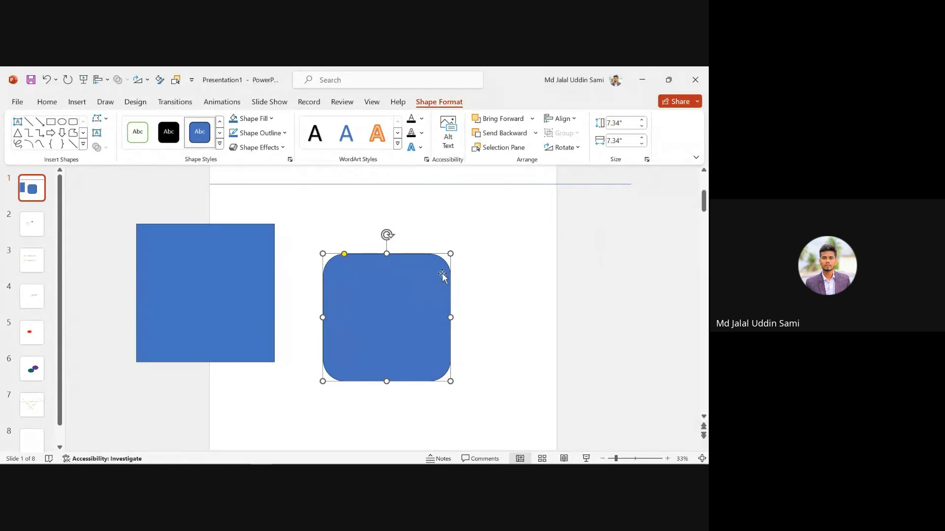
click(537, 254)
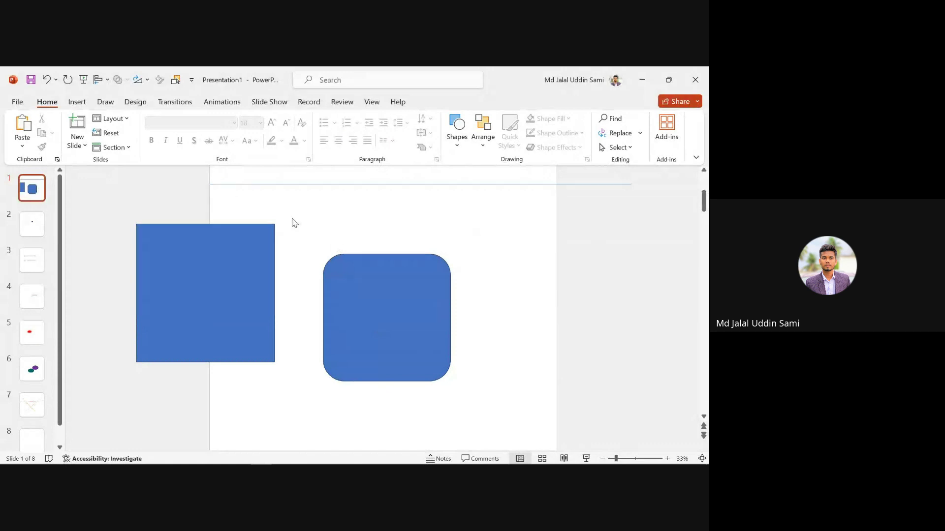
click(77, 102)
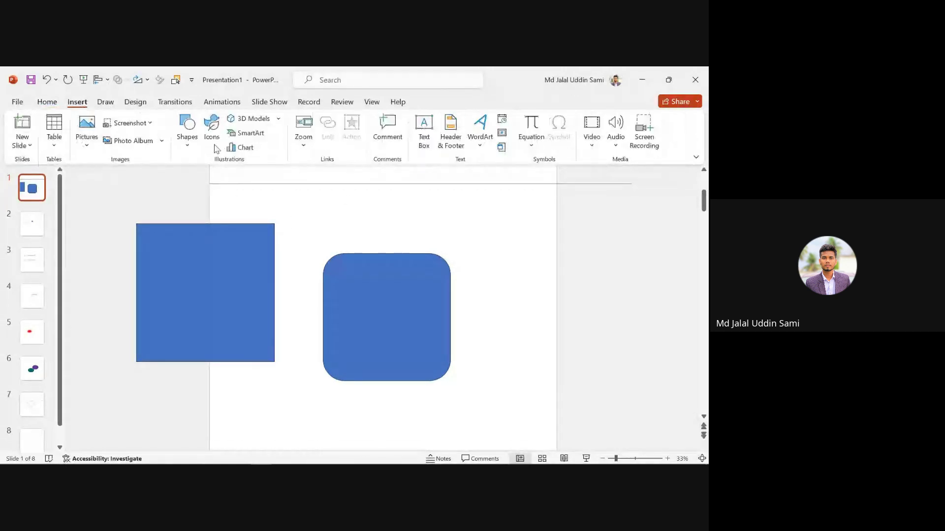
- Draw a small closed freeform shape on the right, then delete it
click(188, 130)
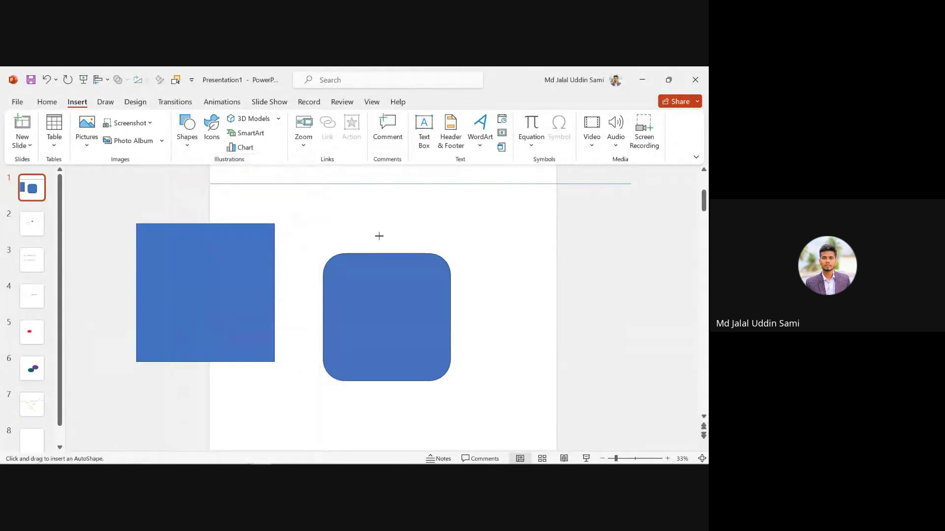
click(292, 221)
click(457, 222)
click(461, 332)
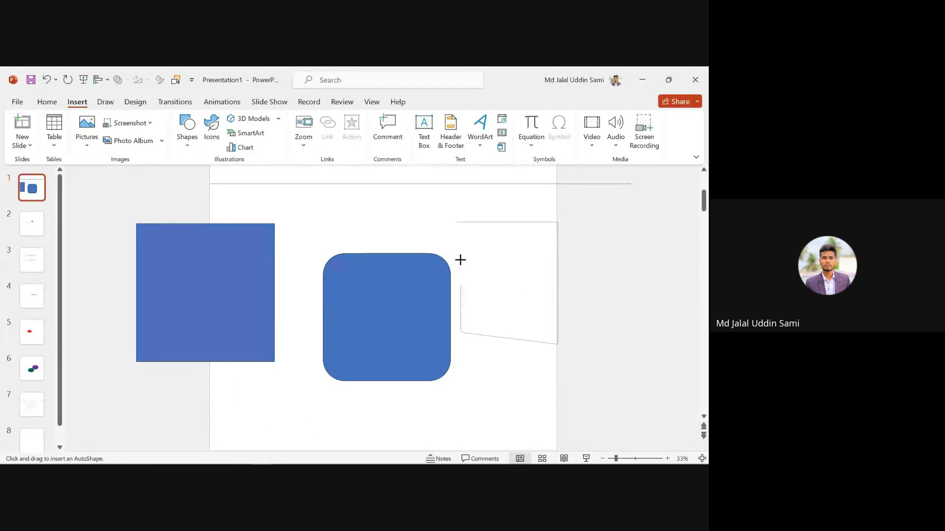
click(456, 222)
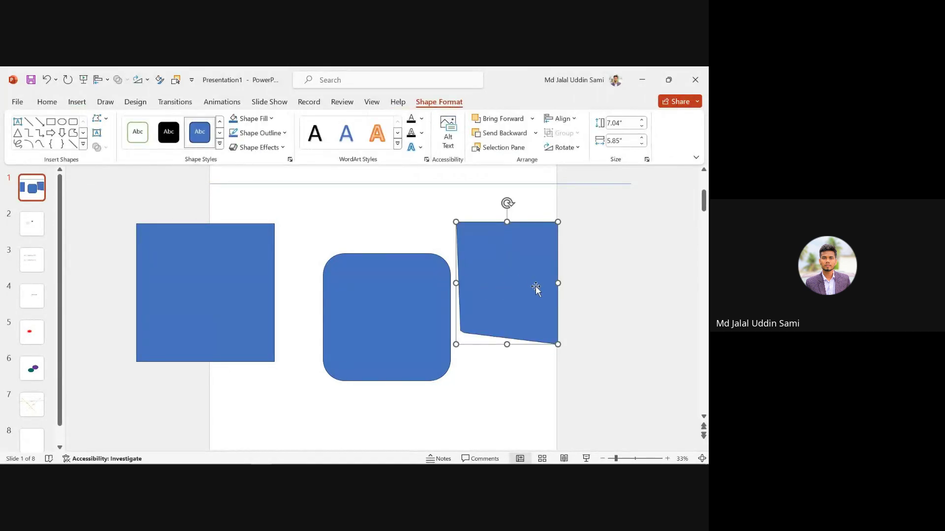
click(611, 217)
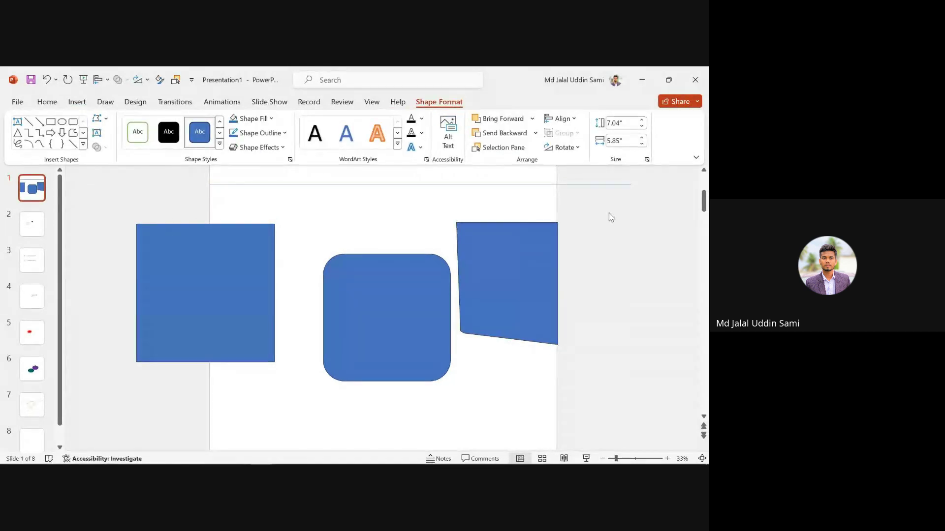
click(555, 266)
key(Delete)
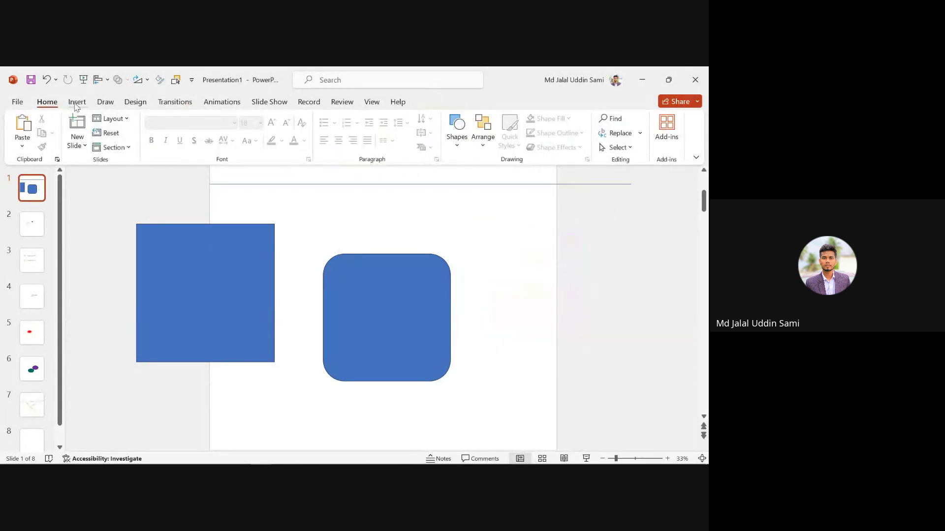
- Sketch a larger many-cornered freeform outline with a curved freehand edge
click(76, 101)
click(197, 140)
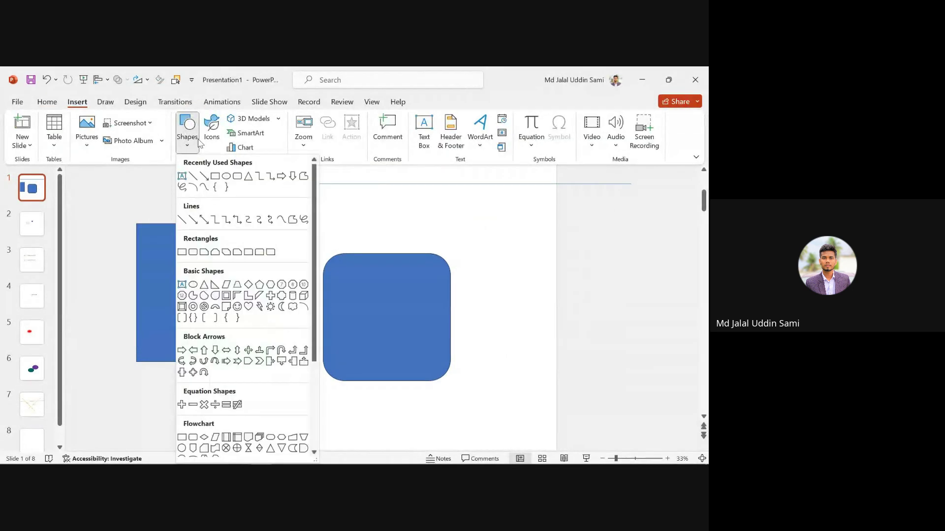
click(293, 220)
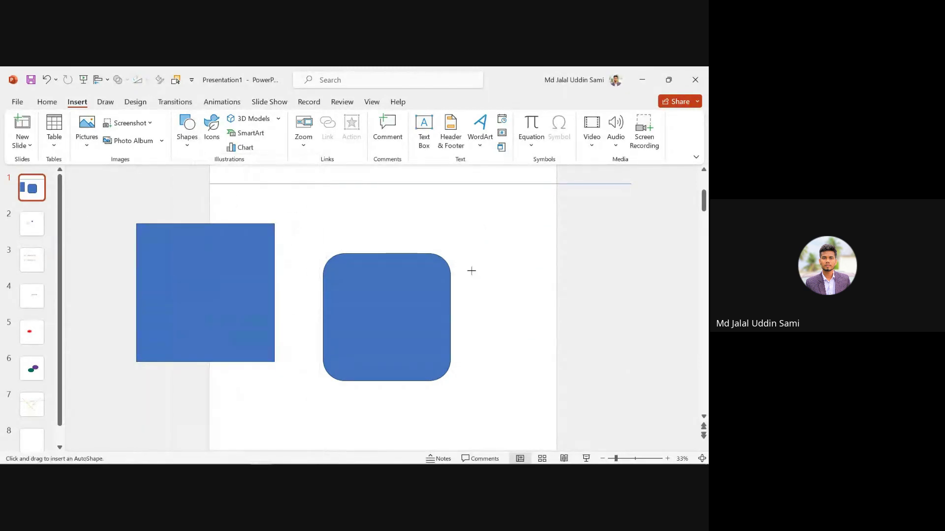
click(434, 224)
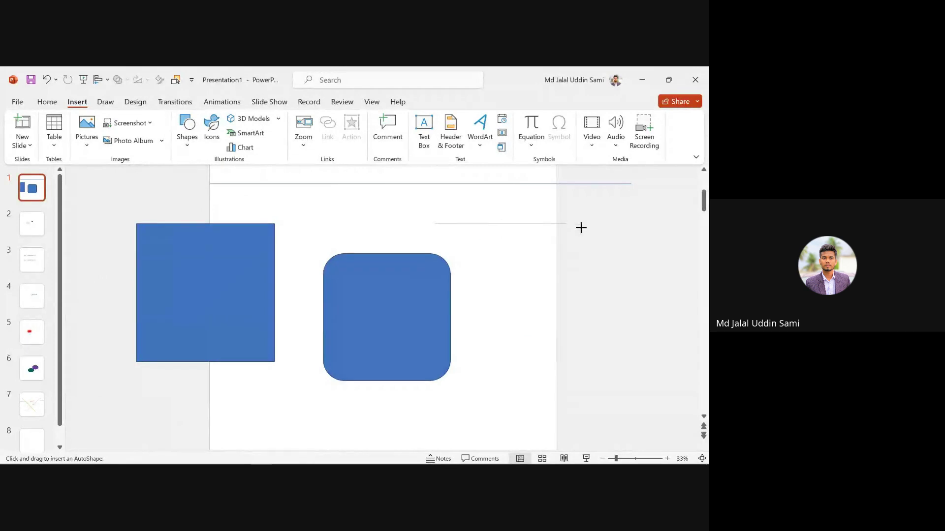
click(592, 193)
click(618, 290)
click(524, 266)
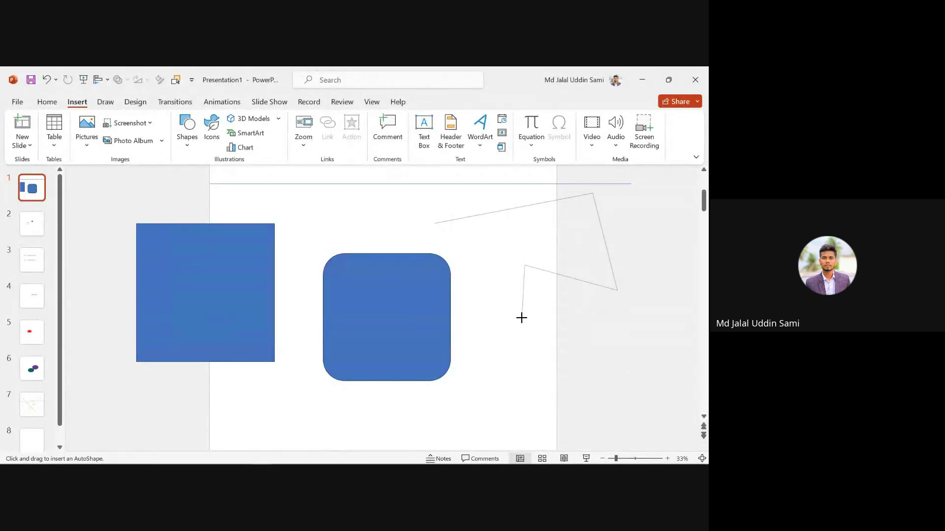
click(515, 346)
click(564, 343)
click(559, 397)
click(486, 393)
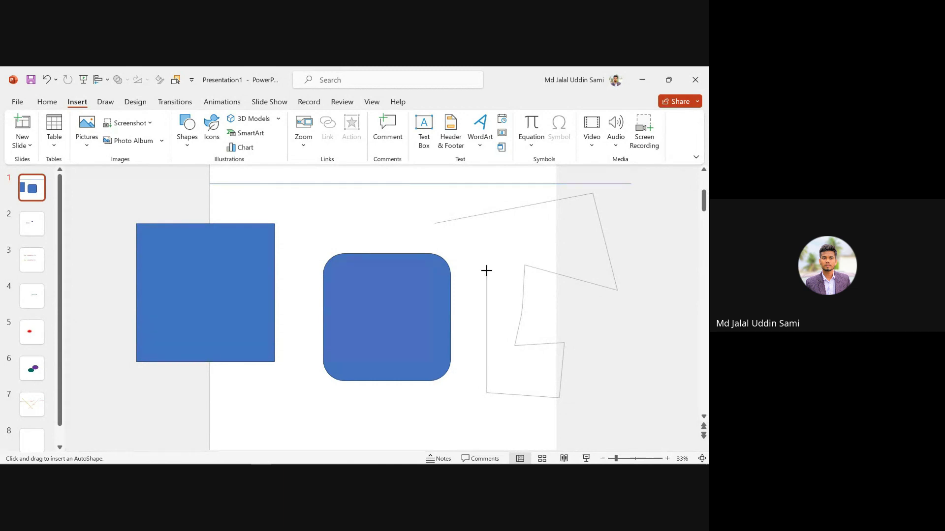
click(454, 257)
mouse_move(458, 234)
mouse_down()
mouse_move(368, 215)
mouse_move(341, 238)
mouse_move(309, 217)
mouse_move(283, 295)
mouse_move(312, 354)
mouse_move(283, 391)
mouse_move(384, 426)
mouse_move(457, 409)
mouse_move(493, 238)
mouse_move(520, 233)
mouse_move(548, 200)
mouse_move(445, 184)
mouse_move(435, 224)
mouse_up()
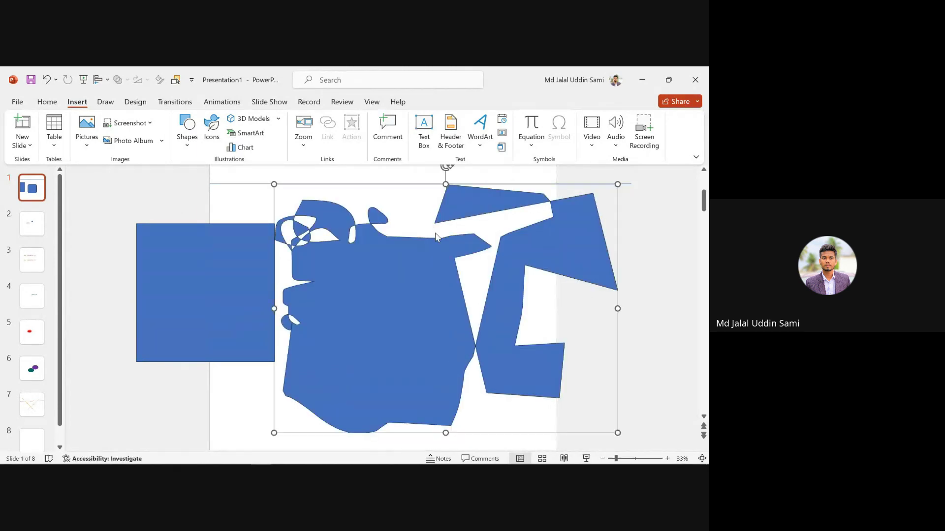
- Move the freeform off the squares, then delete it
scroll(435, 223, down, 3)
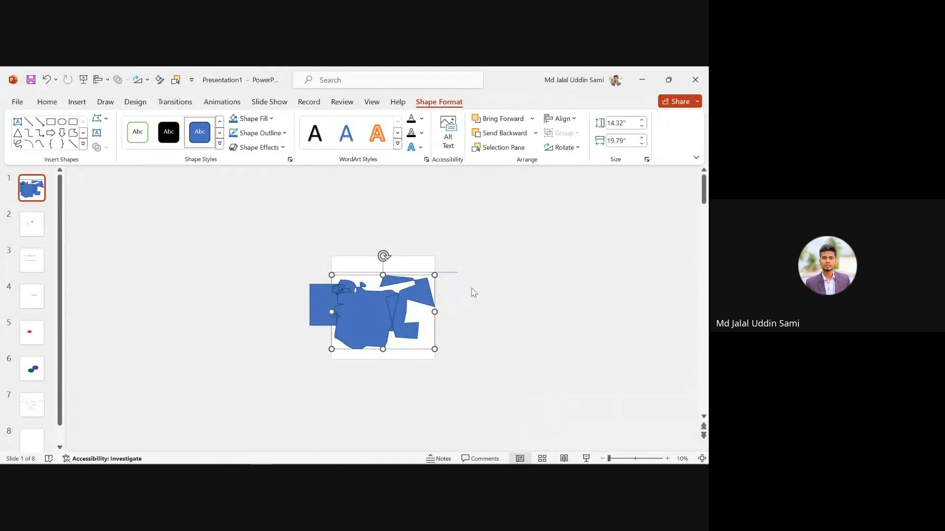
drag(393, 328, 478, 292)
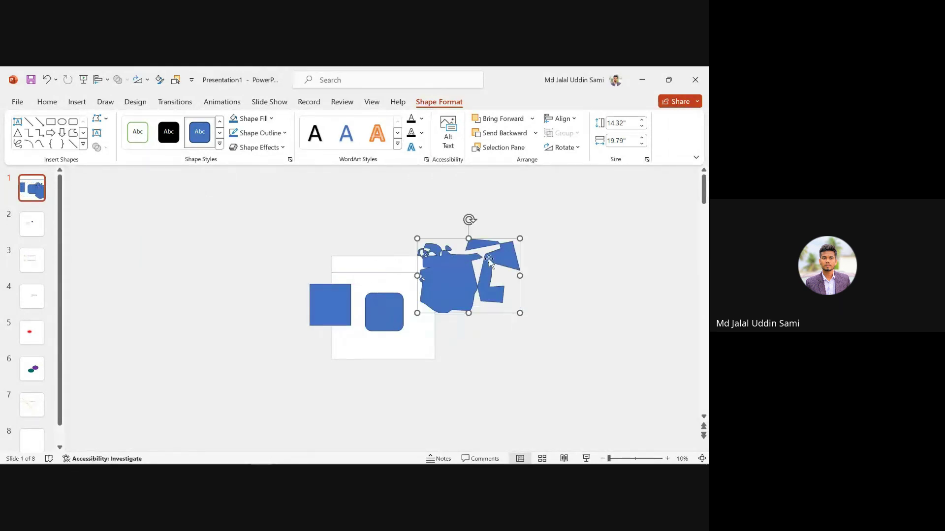
key(Delete)
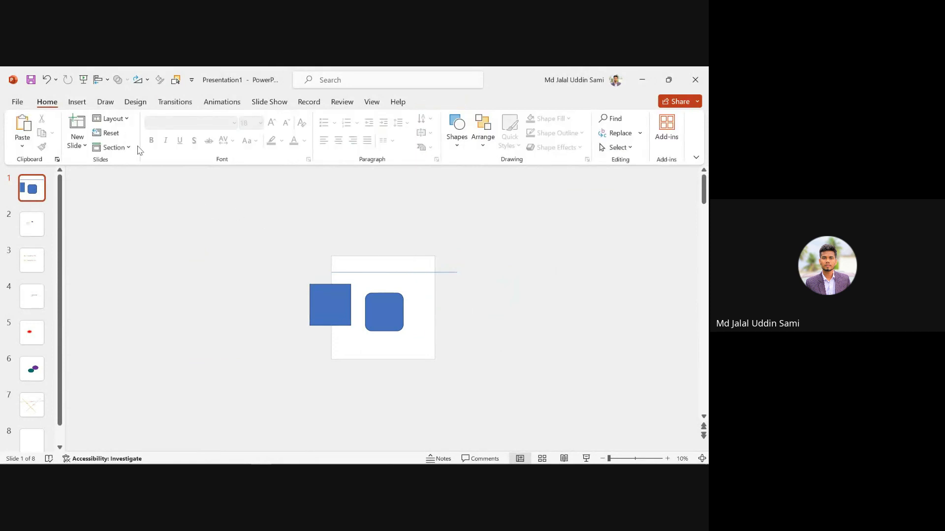
click(77, 102)
click(187, 131)
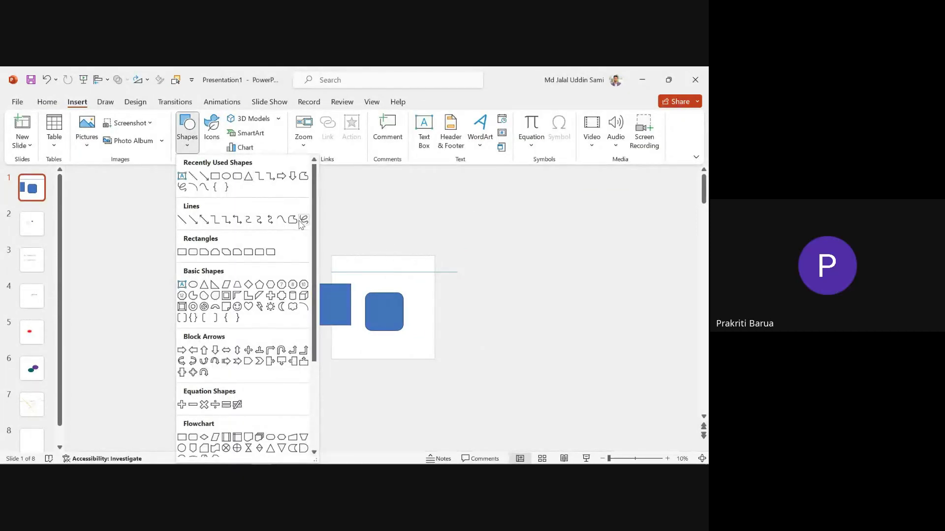
click(333, 194)
click(190, 132)
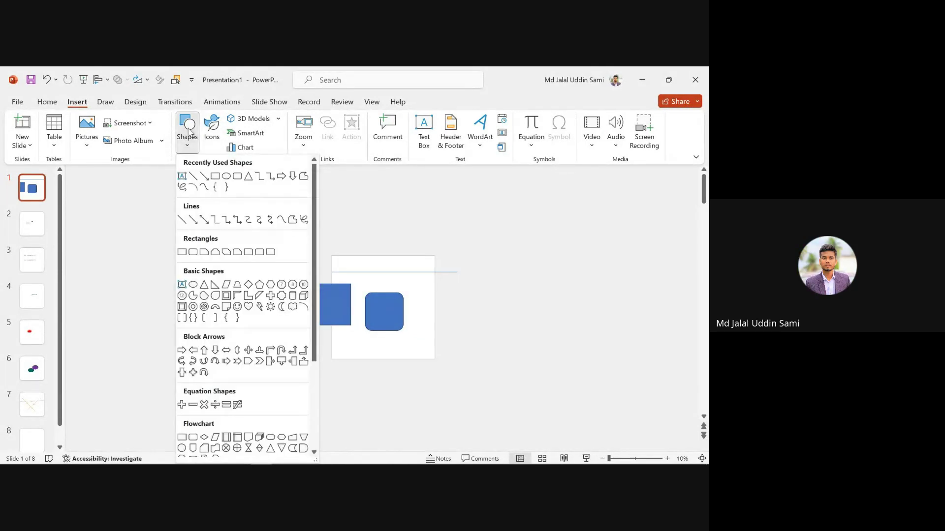
click(115, 162)
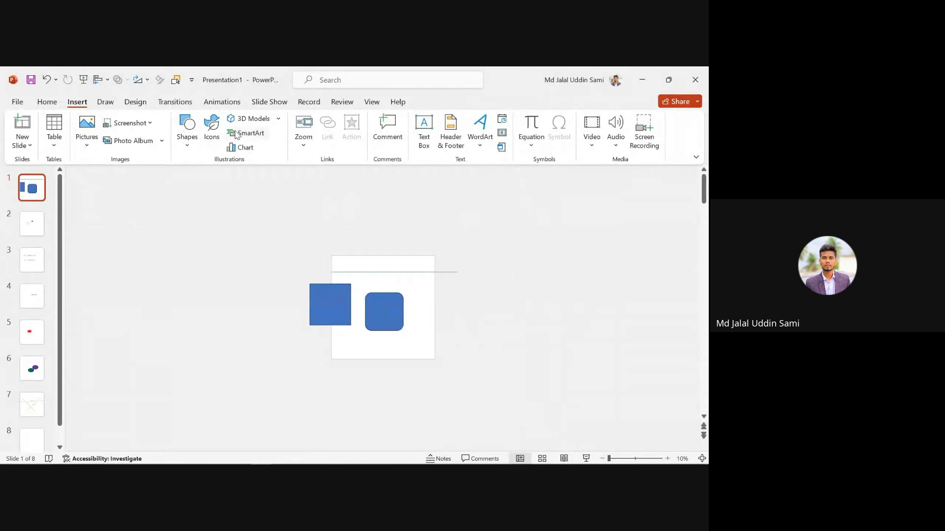
click(189, 147)
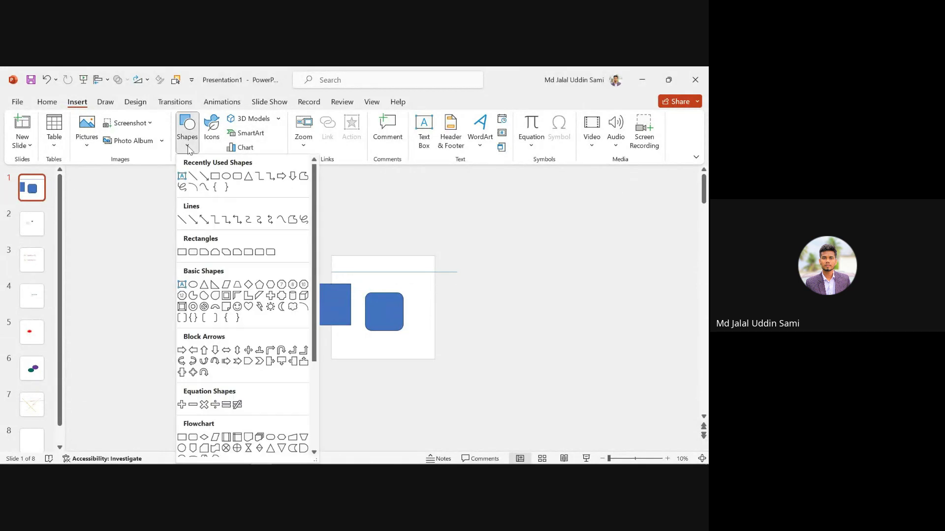
click(304, 220)
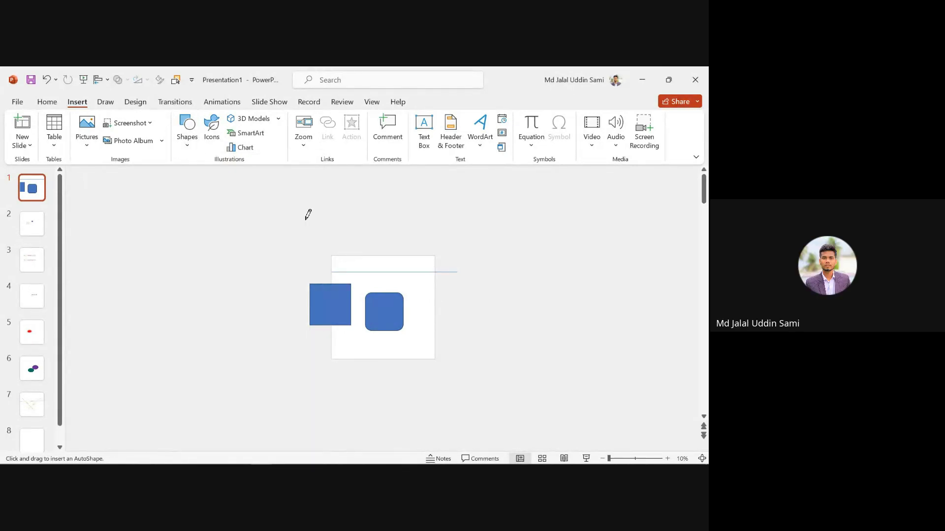
scroll(387, 284, up, 3)
scroll(349, 197, up, 1)
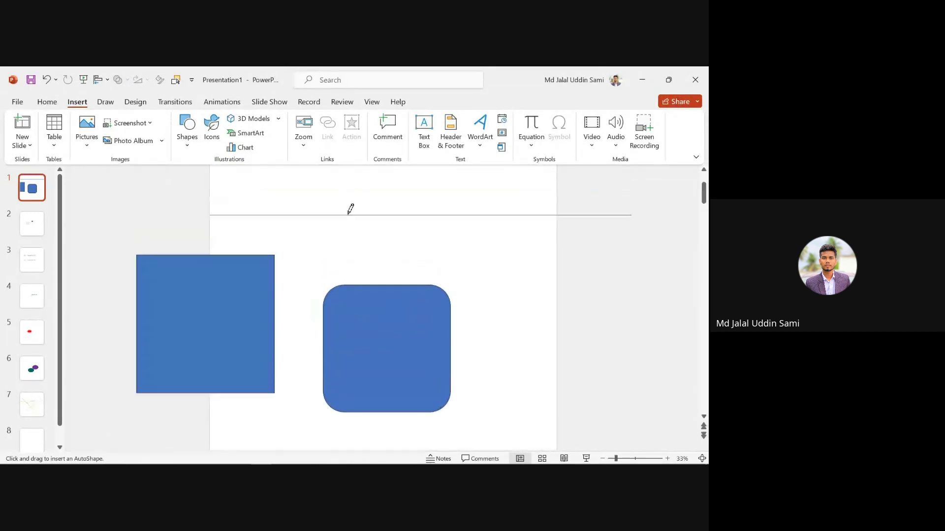
mouse_move(302, 215)
mouse_down()
mouse_move(371, 205)
mouse_move(424, 259)
mouse_move(466, 261)
mouse_up()
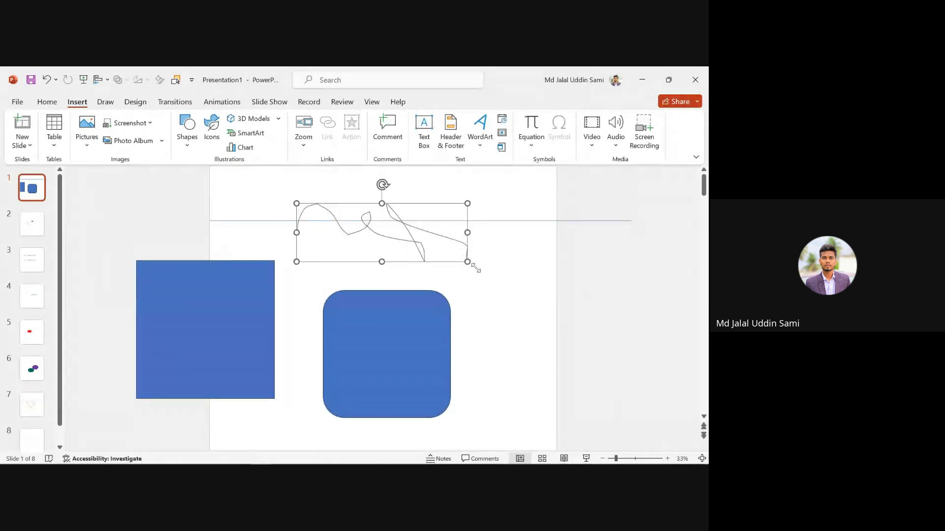
click(477, 294)
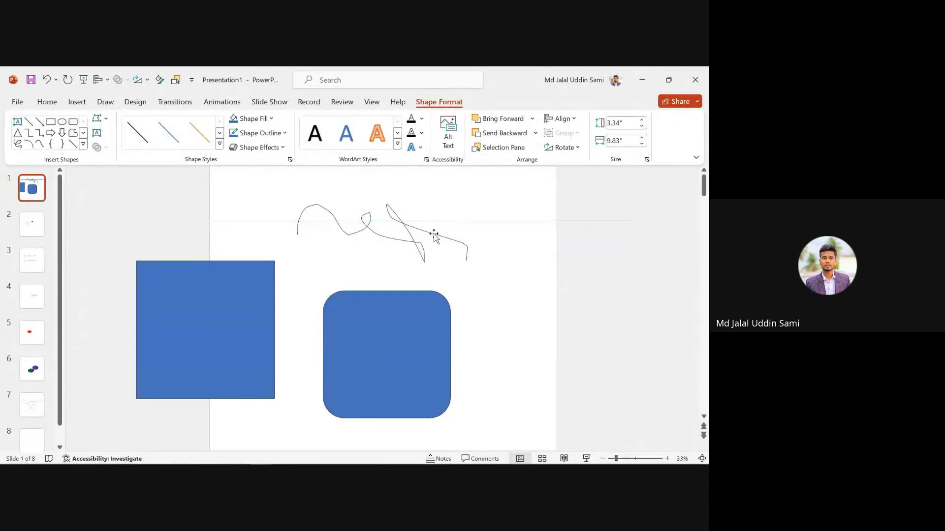
click(409, 239)
key(Delete)
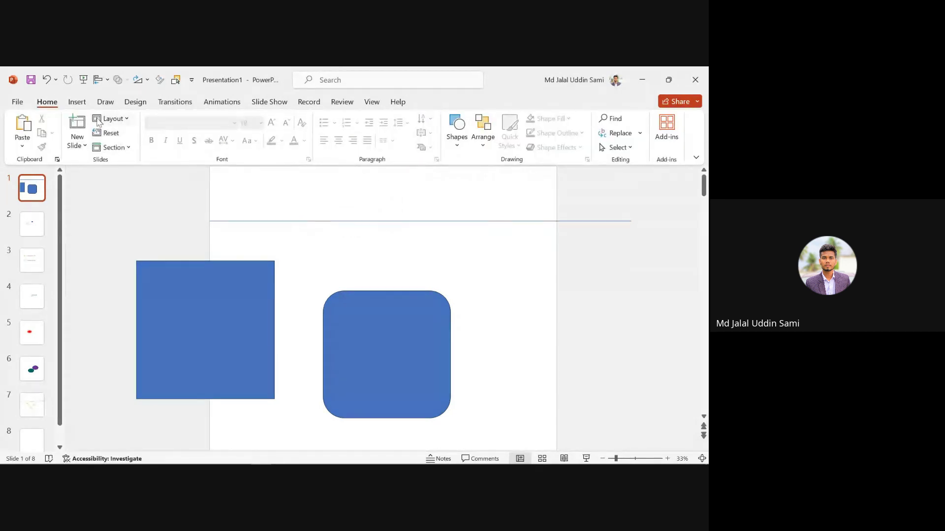
- Draw a horizontal double-headed arrow line on slide 1
click(77, 102)
click(187, 132)
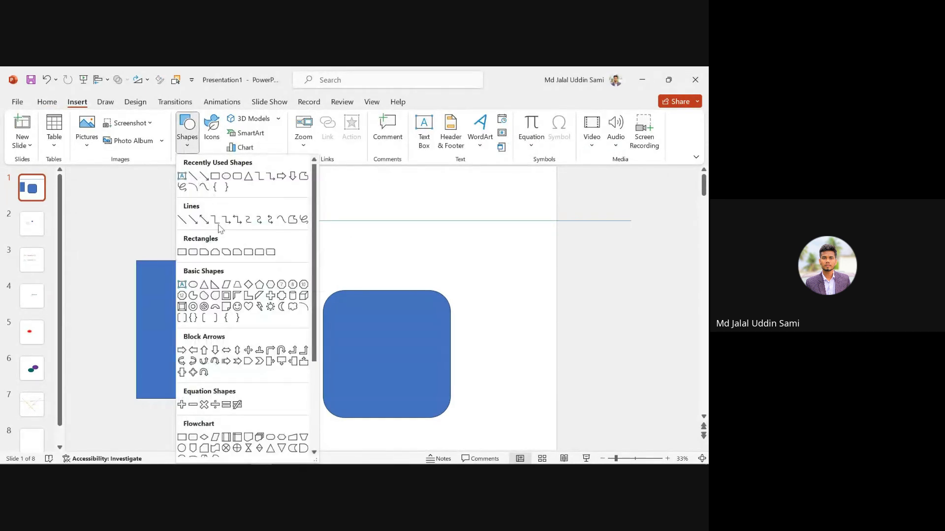
click(203, 220)
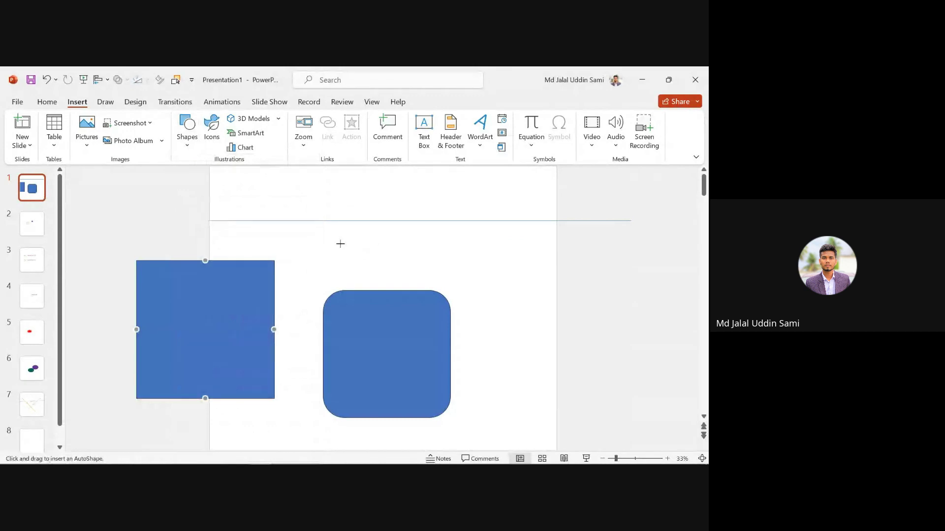
drag(337, 244, 454, 244)
scroll(458, 265, up, 7)
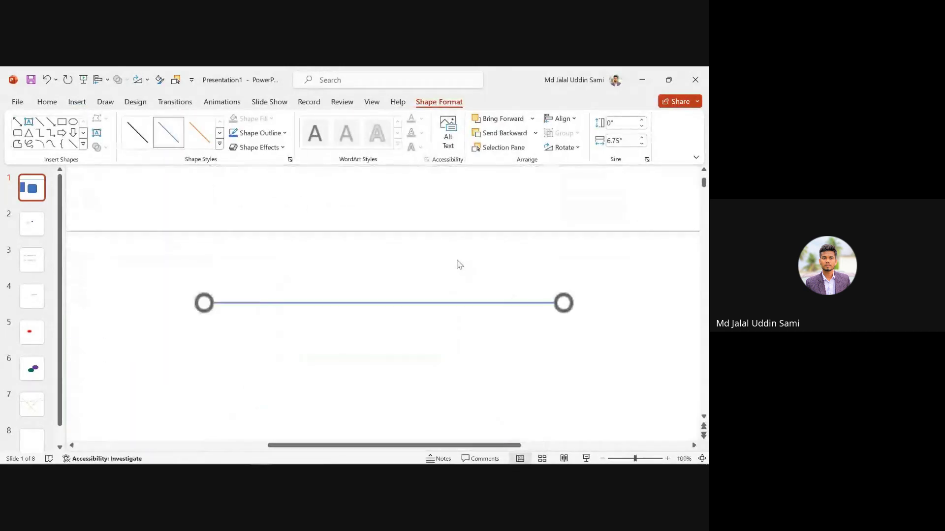
click(458, 265)
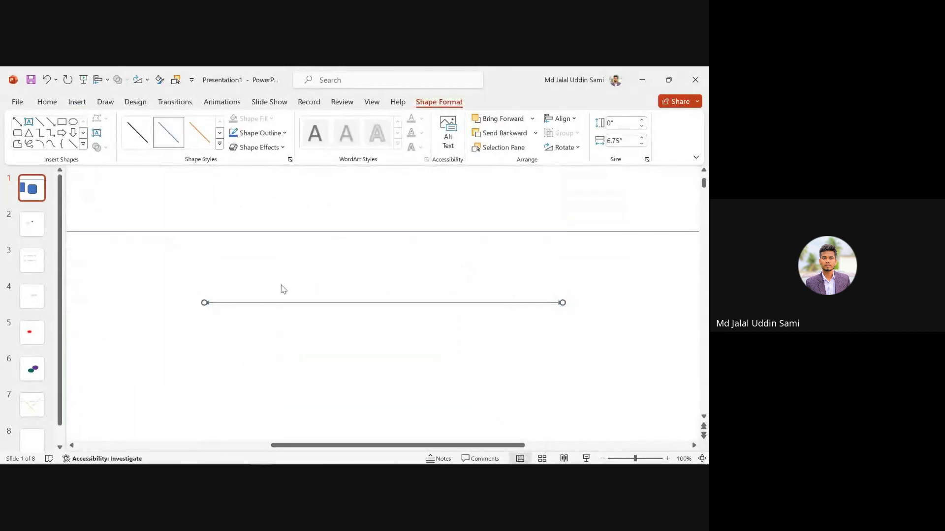
- Reposition the arrow line down and slightly to the right
click(206, 303)
click(183, 284)
drag(187, 292, 242, 325)
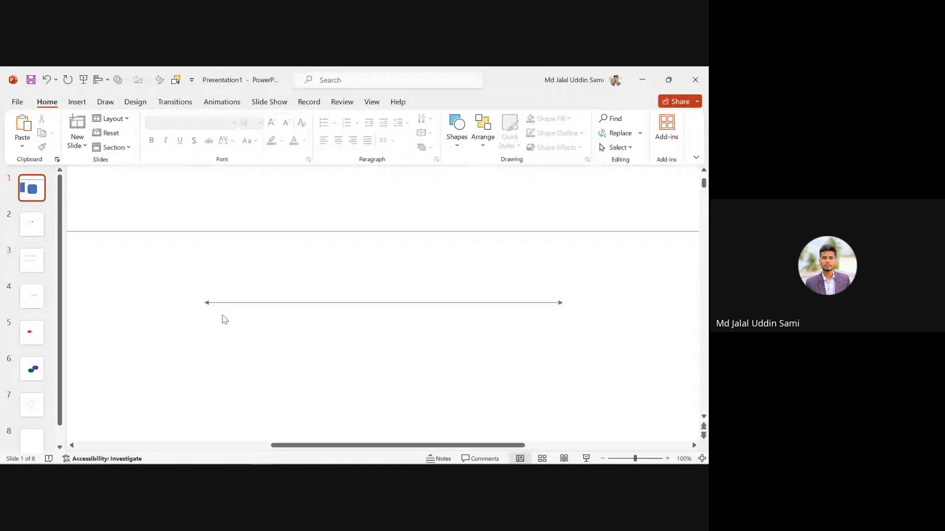
click(206, 303)
scroll(194, 302, up, 10)
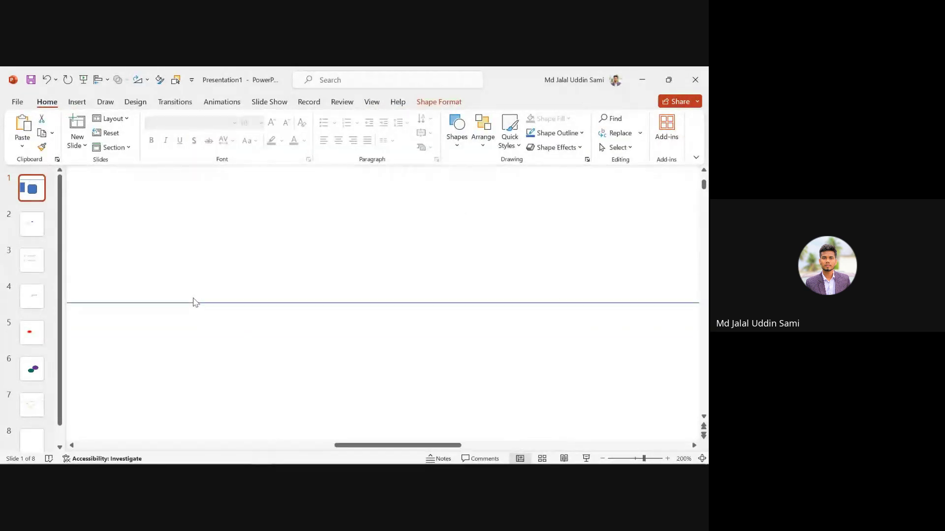
click(194, 302)
drag(196, 302, 280, 321)
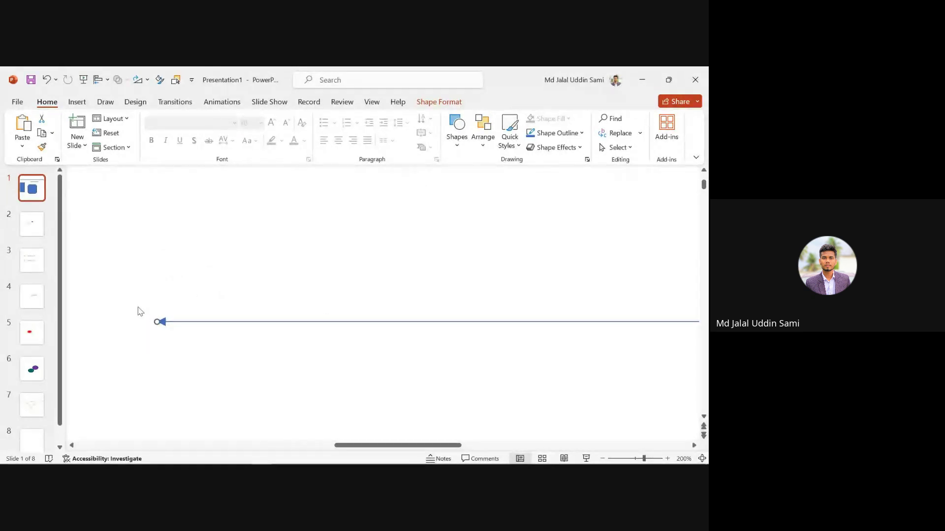
drag(136, 306, 212, 350)
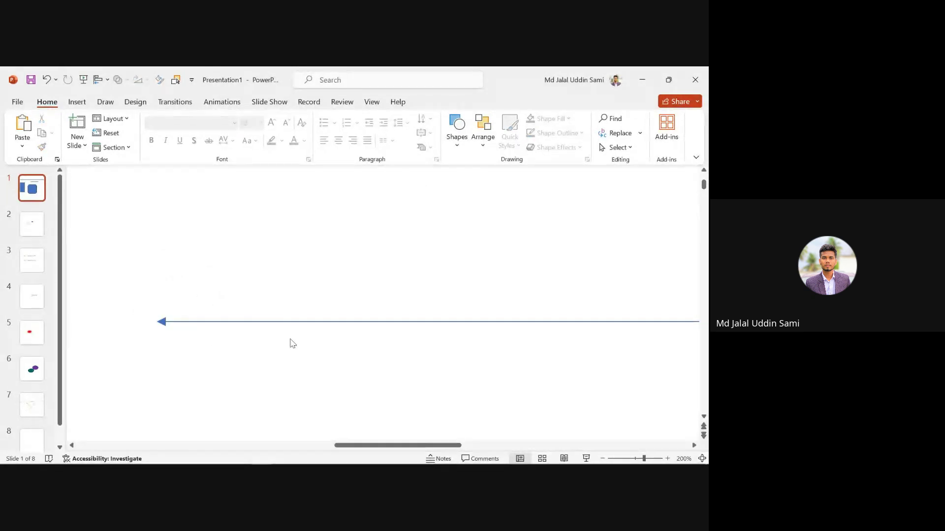
ctrl+scroll(302, 314, down, 10)
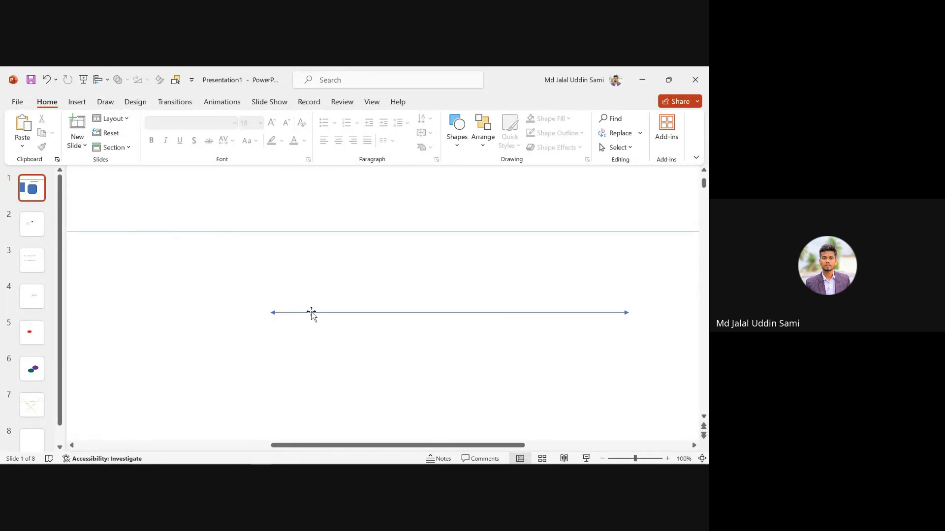
click(77, 102)
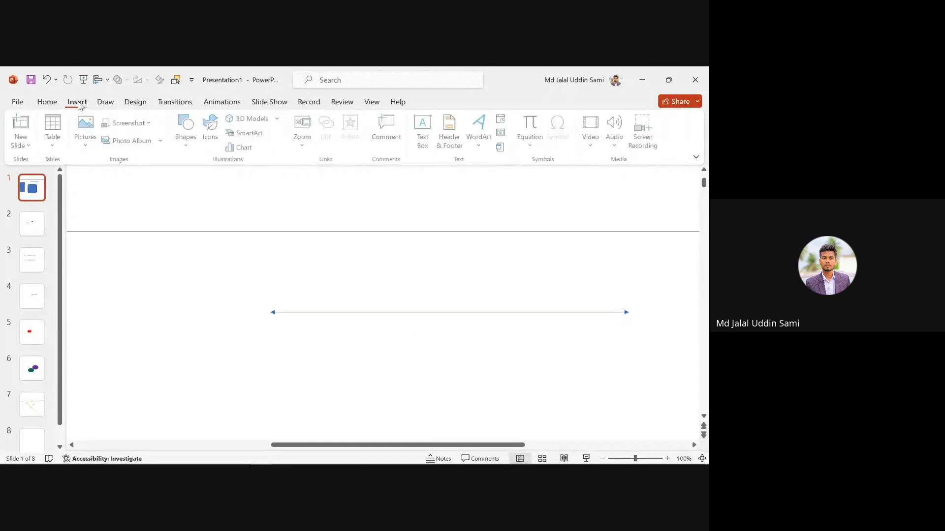
click(188, 130)
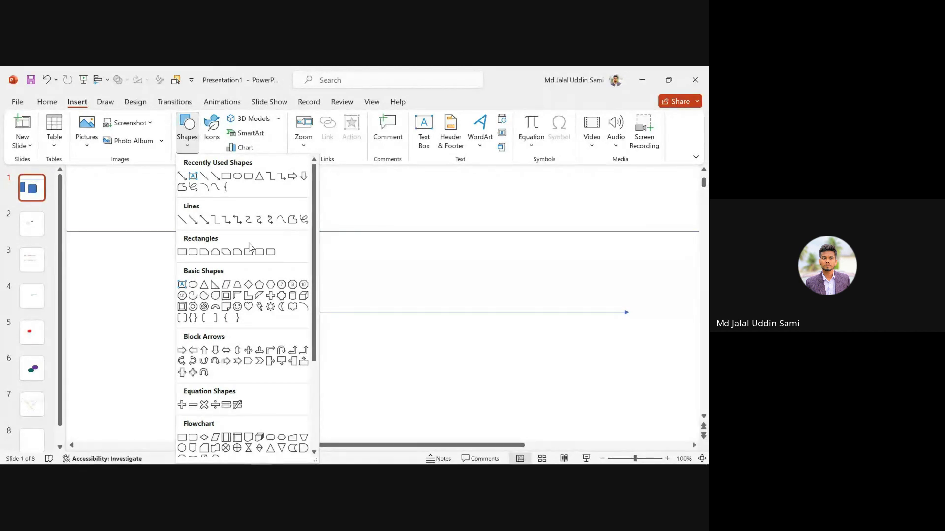
click(193, 220)
drag(246, 260, 372, 260)
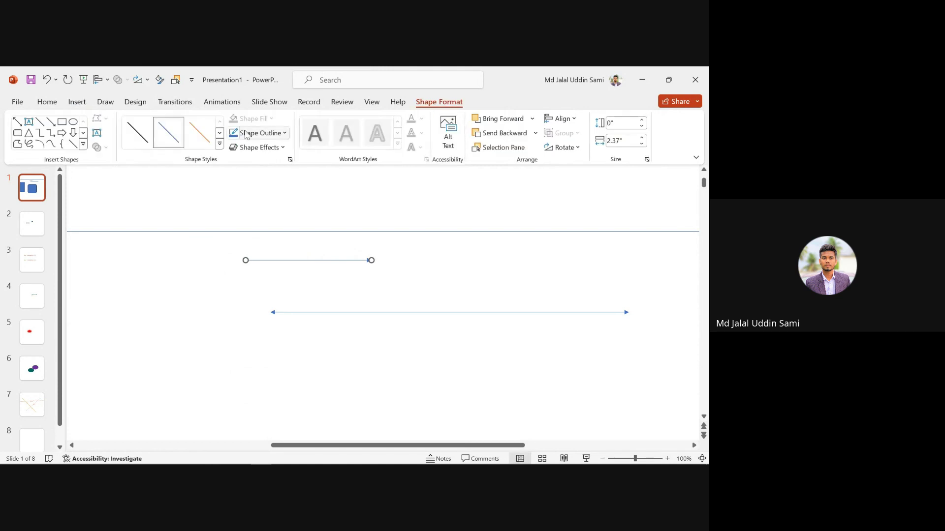
click(284, 138)
mouse_move(262, 336)
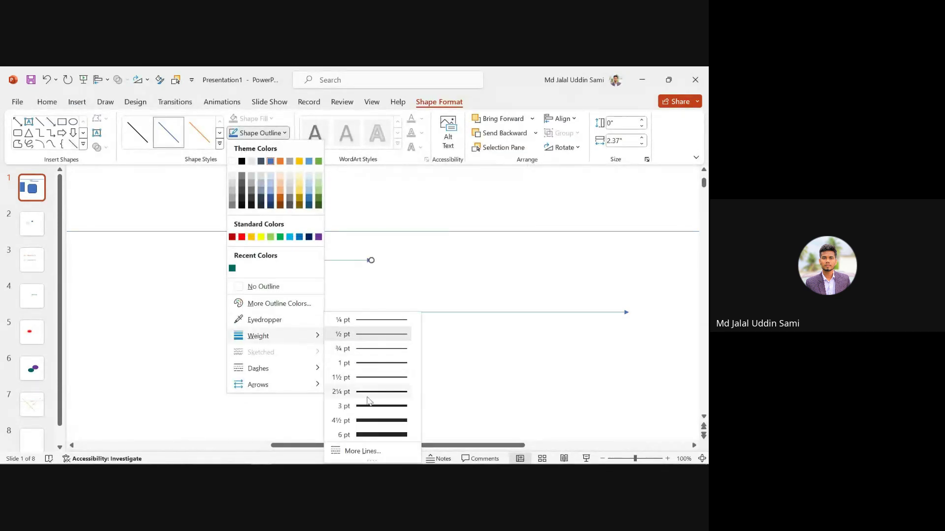
click(384, 435)
click(395, 363)
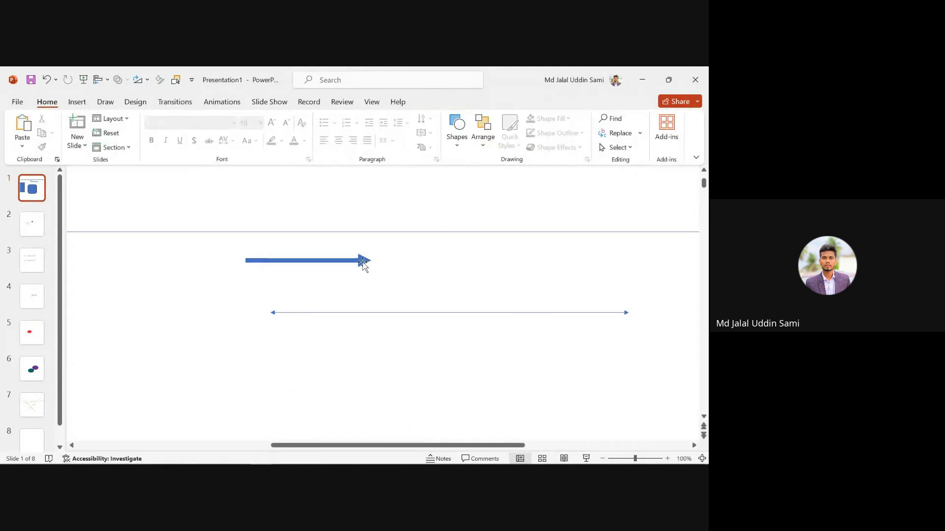
drag(363, 263, 369, 271)
click(407, 266)
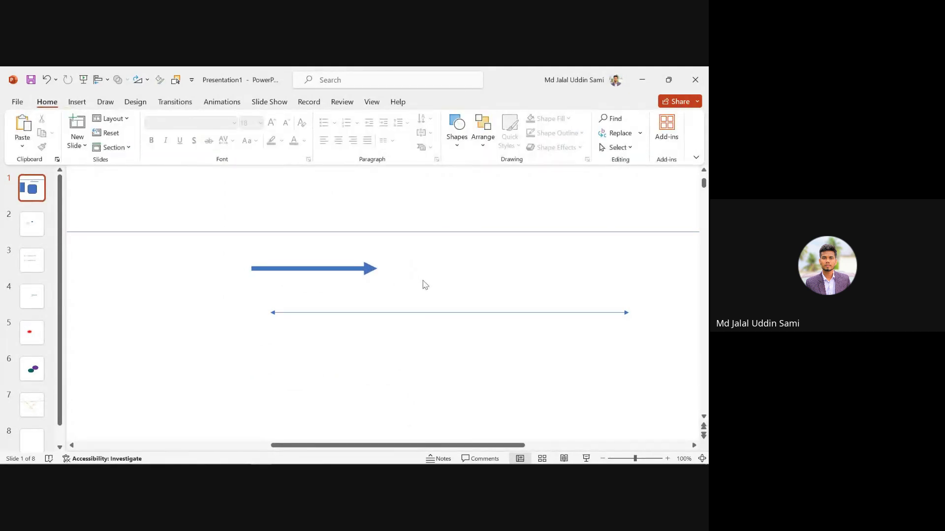
drag(215, 246, 436, 298)
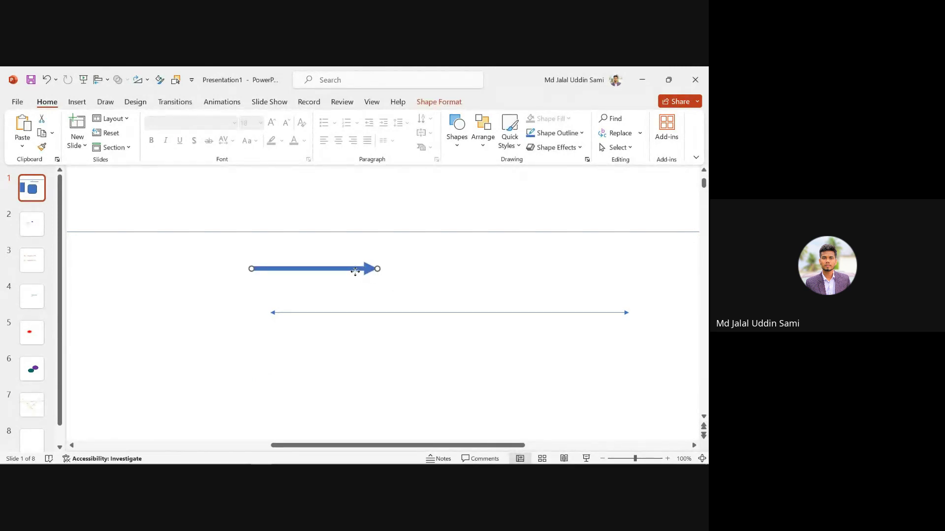
mouse_move(365, 272)
mouse_down()
mouse_move(351, 272)
mouse_move(368, 272)
mouse_up()
click(200, 258)
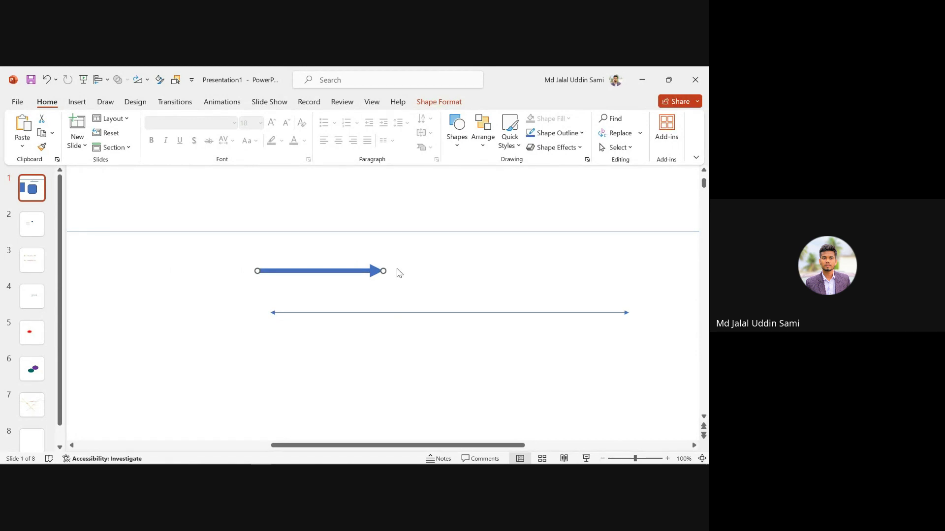
click(371, 270)
key(Delete)
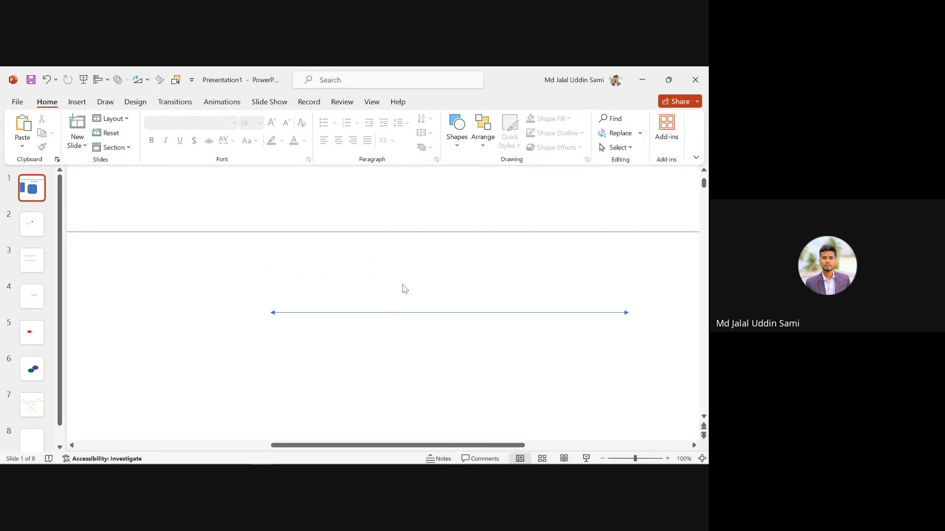
click(77, 102)
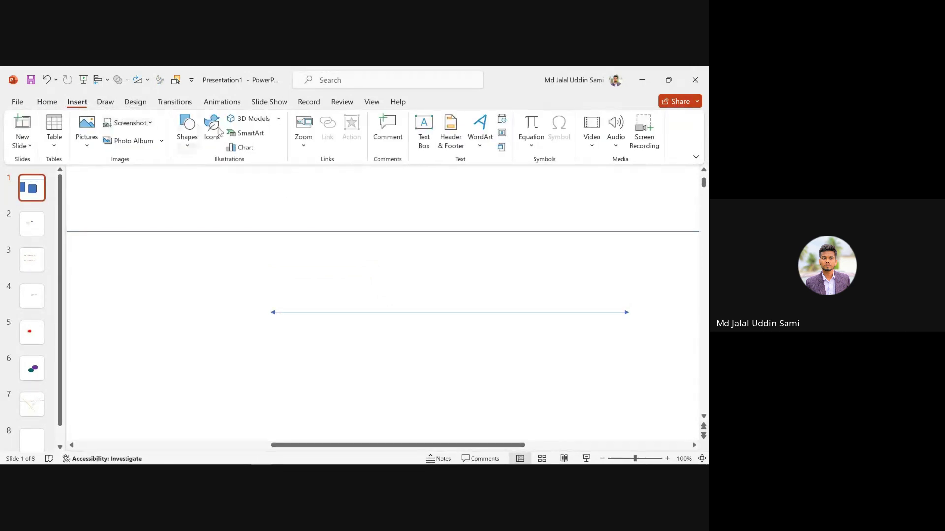
- Draw a short straight horizontal line between the top line and the arrow, then reselect it
click(187, 129)
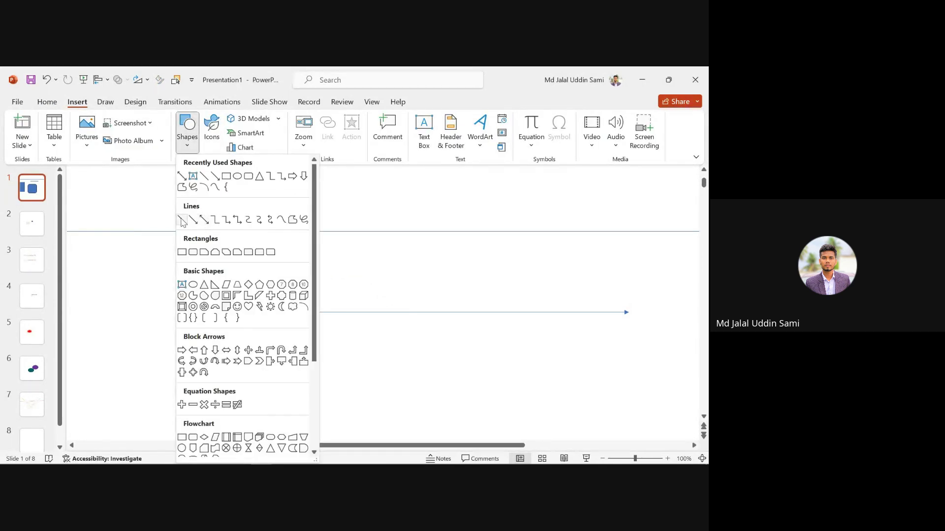
click(199, 217)
mouse_move(270, 256)
mouse_down()
mouse_move(456, 268)
mouse_move(451, 252)
mouse_move(449, 267)
mouse_move(401, 245)
mouse_move(329, 268)
mouse_move(333, 254)
mouse_move(412, 255)
mouse_move(479, 271)
mouse_move(410, 268)
mouse_move(434, 274)
mouse_move(391, 276)
mouse_move(281, 319)
mouse_move(276, 362)
mouse_move(276, 344)
mouse_move(310, 293)
mouse_move(416, 273)
mouse_move(413, 255)
mouse_move(418, 274)
mouse_move(441, 256)
mouse_move(431, 276)
mouse_move(438, 249)
mouse_move(392, 265)
mouse_move(647, 270)
mouse_move(365, 261)
mouse_move(456, 264)
mouse_move(384, 256)
mouse_up()
ctrl+scroll(308, 258, up, 5)
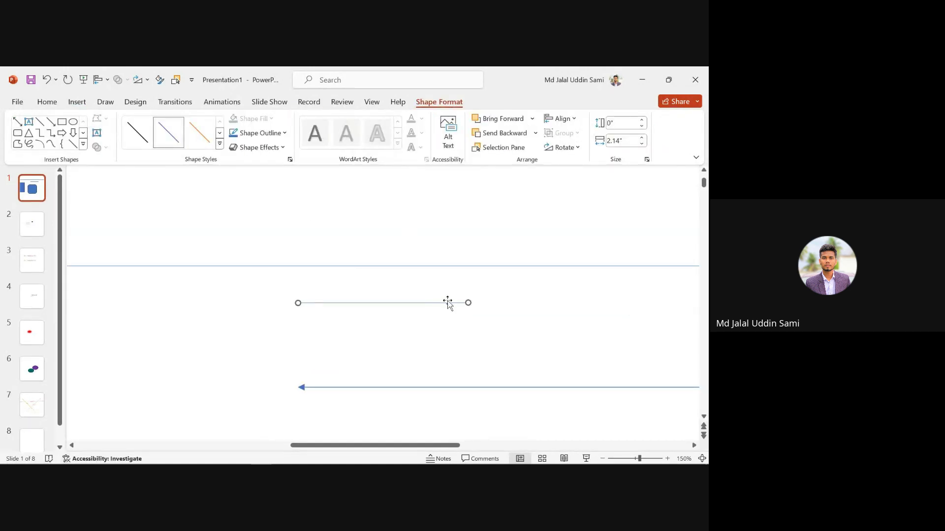
key(Escape)
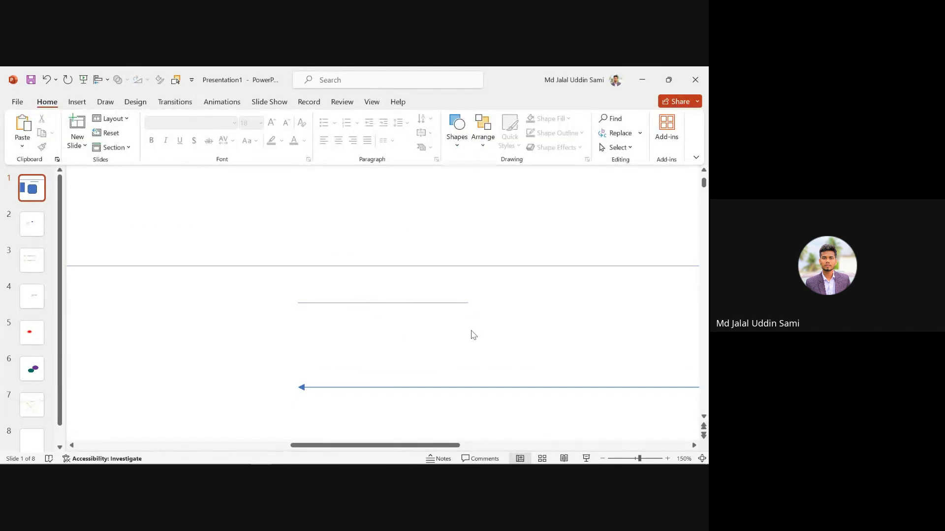
drag(492, 277, 264, 340)
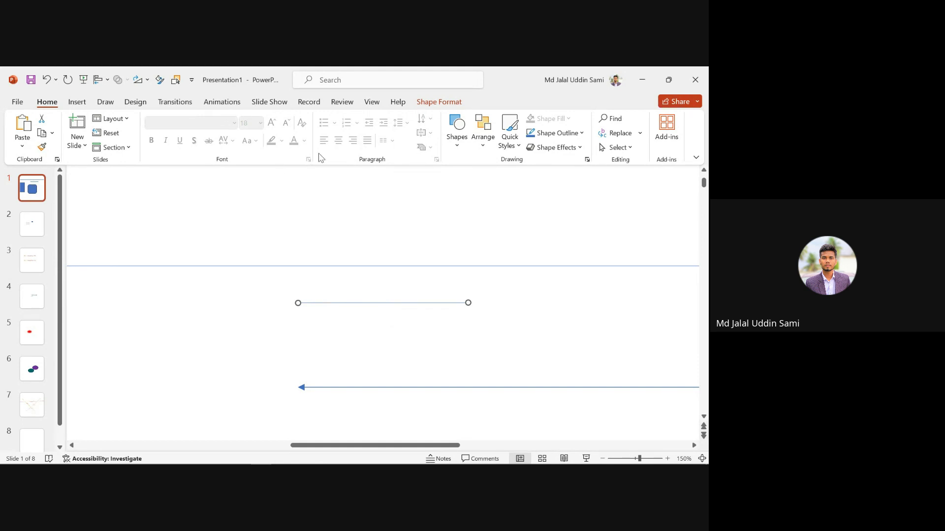
- Set the short line's outline weight to 6 pt
click(582, 134)
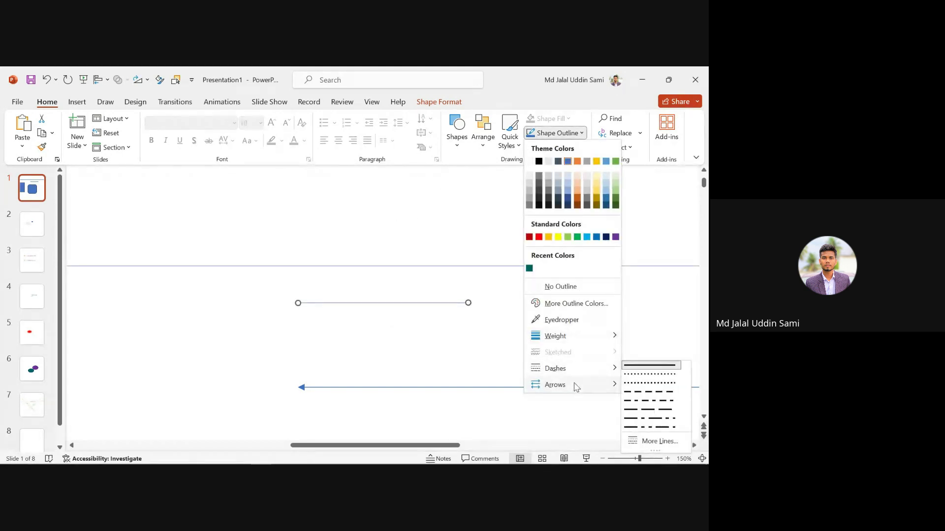
mouse_move(557, 335)
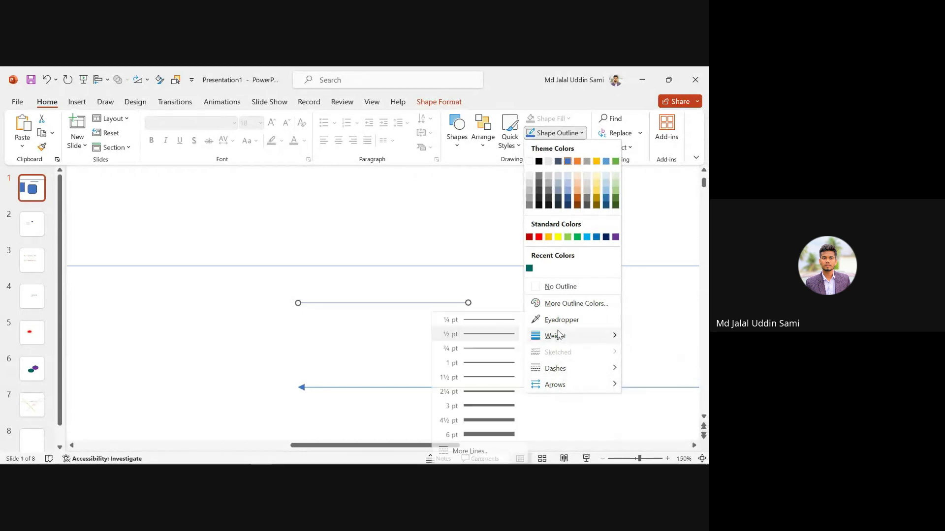
click(503, 436)
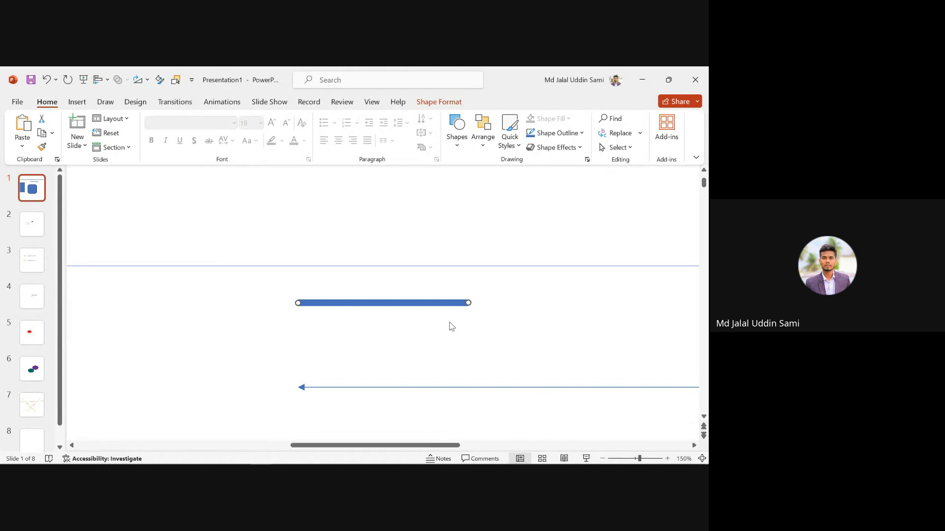
- Move the thick blue line up and left nearer the top line, and reselect it
mouse_move(445, 304)
mouse_down()
mouse_move(420, 297)
mouse_move(436, 315)
mouse_move(439, 297)
mouse_up()
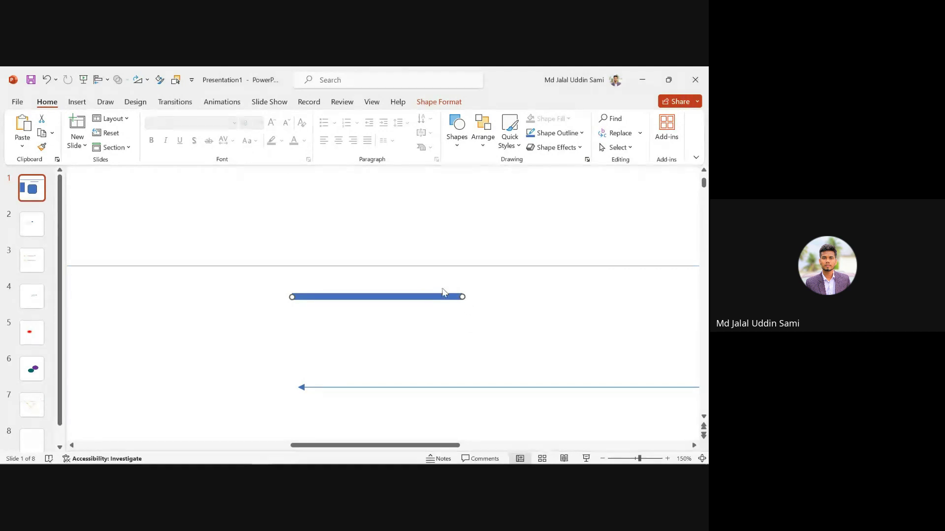
drag(270, 267, 284, 252)
click(318, 297)
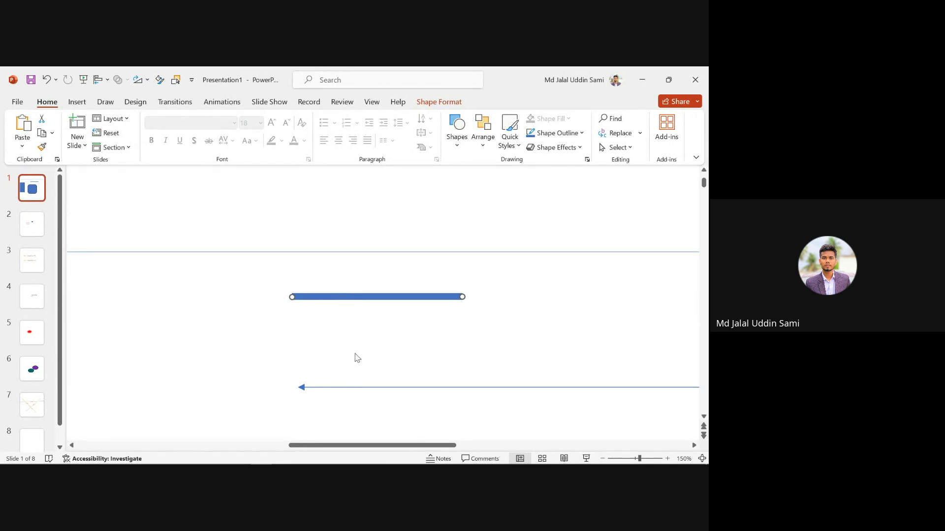
drag(258, 272, 522, 332)
drag(418, 294, 388, 280)
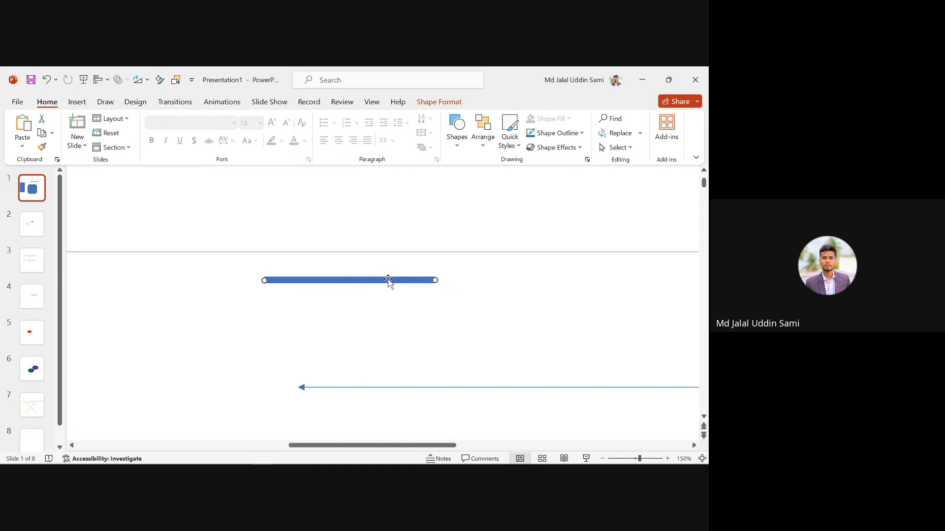
drag(235, 264, 484, 332)
- Return to the Home tab and open Format Shape for the thick line, showing a solid 6 pt line
click(78, 104)
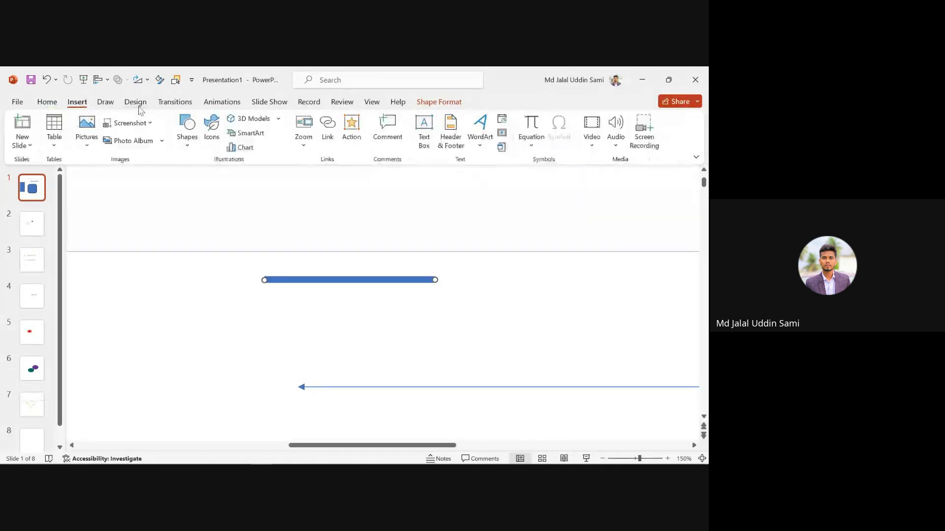
click(175, 102)
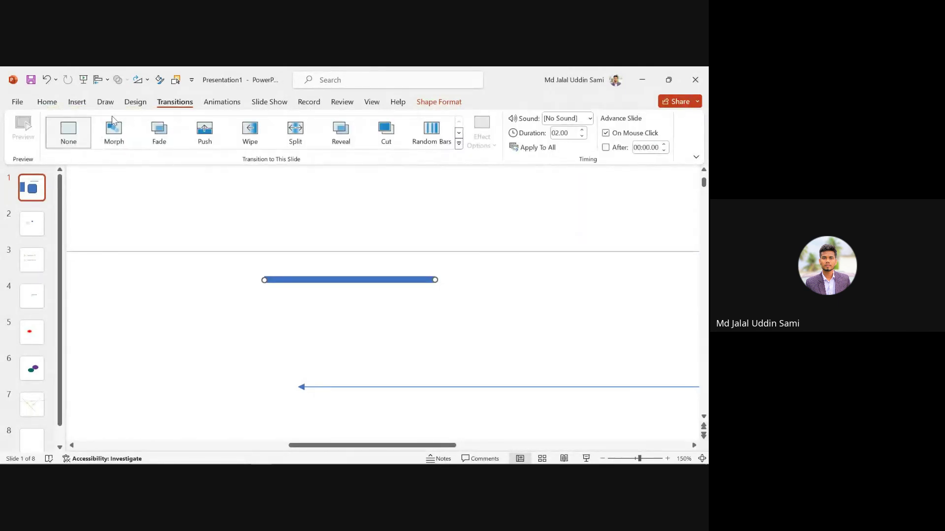
click(48, 102)
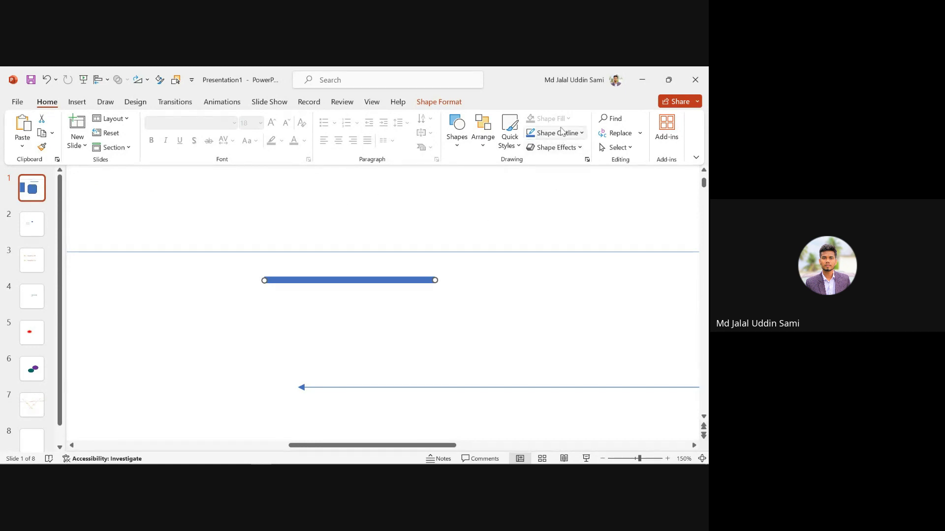
click(587, 160)
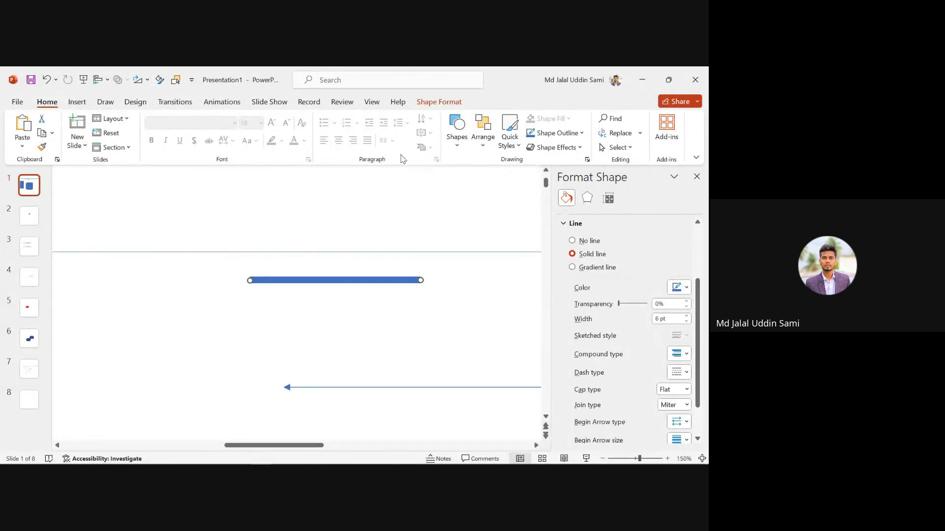
- Close Format Shape, nudge the thick line slightly lower, then briefly reopen and close the pane
click(697, 177)
drag(348, 279, 356, 297)
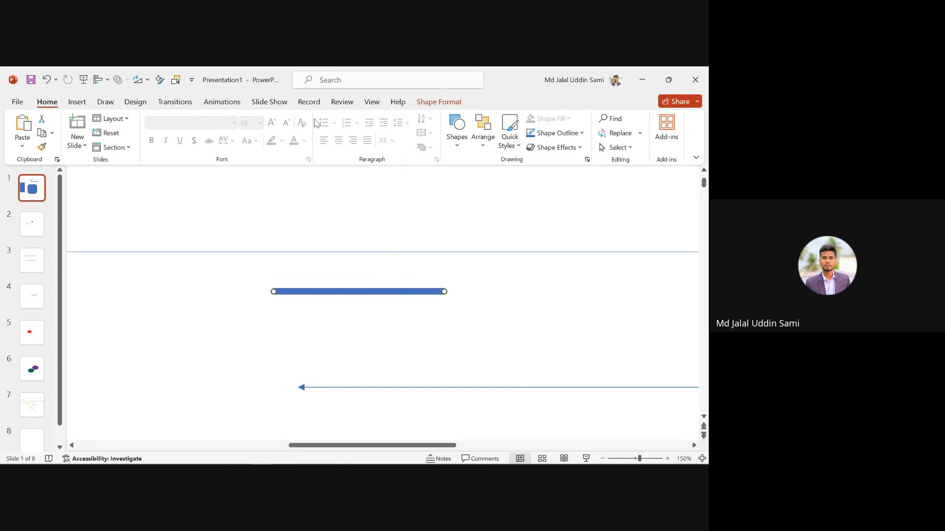
click(451, 228)
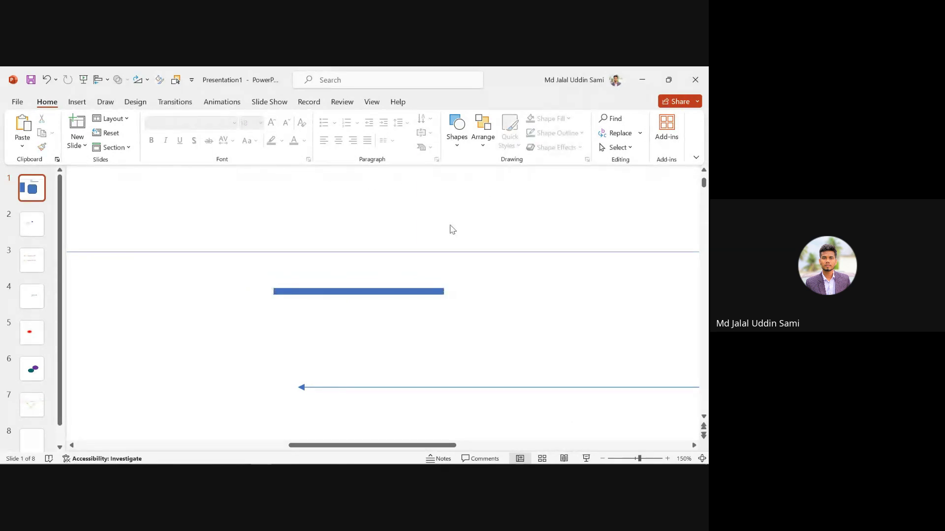
click(418, 293)
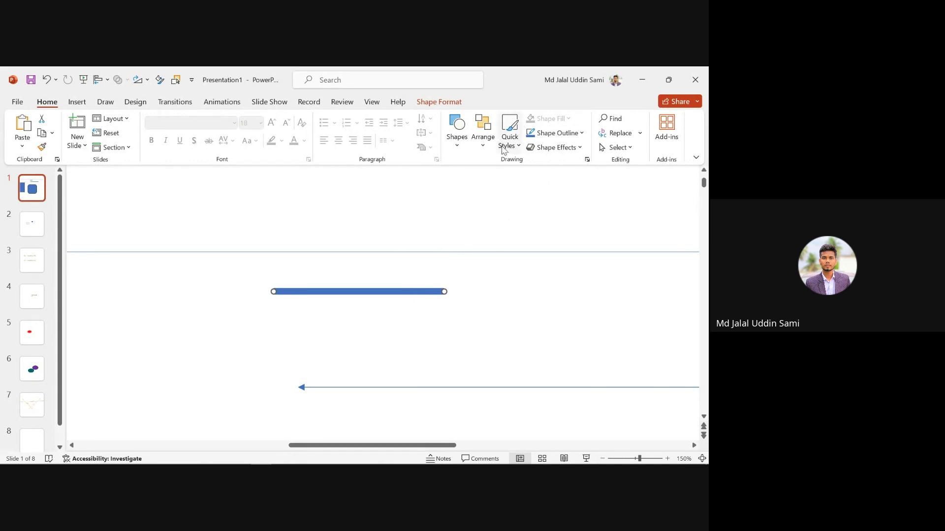
click(587, 160)
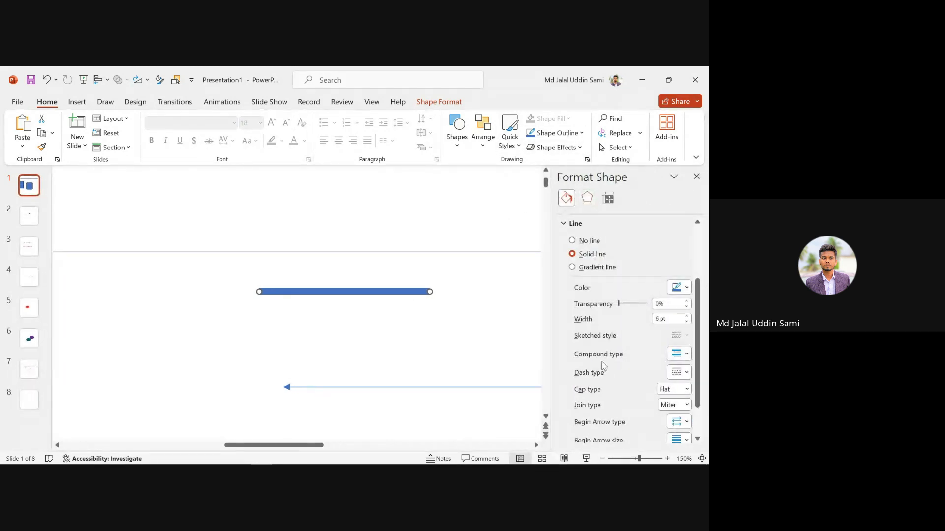
scroll(627, 302, down, 1)
click(696, 176)
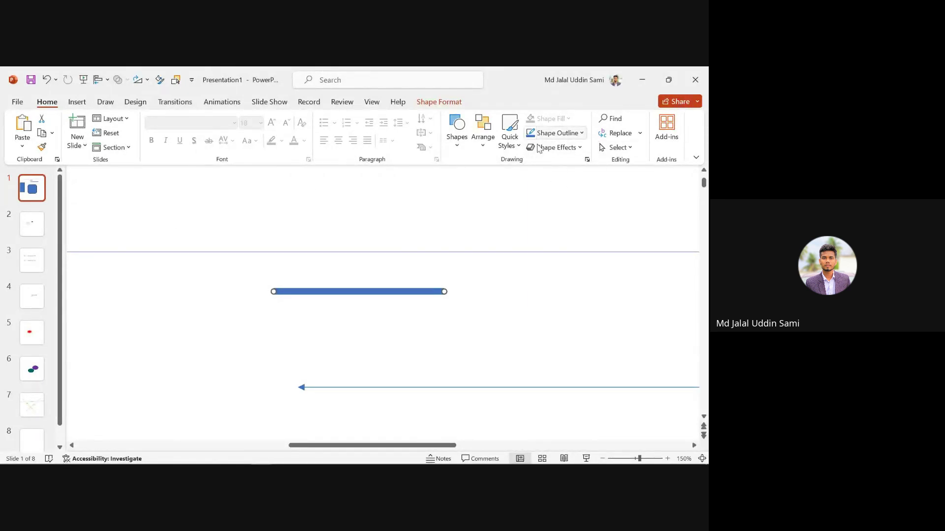
- Dismiss the ribbon's right-click menu and reopen the thick line's Format Shape pane
right_click(587, 162)
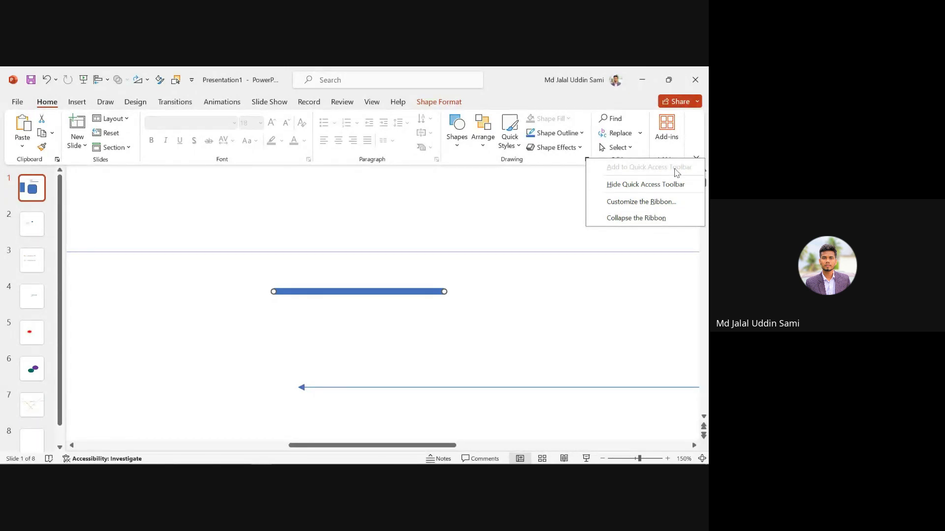
click(581, 174)
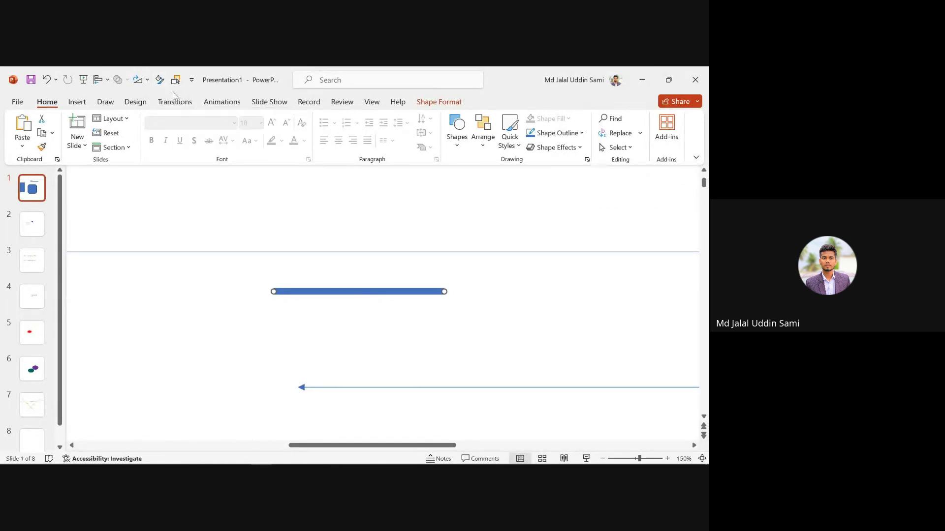
click(159, 80)
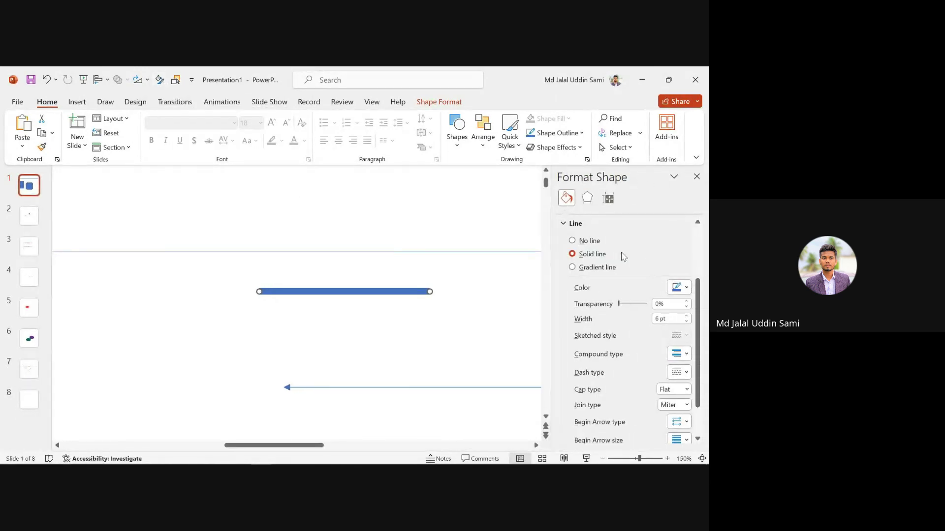
- Reopen Format Shape, nudge the thick line slightly up, and scroll down to its arrow settings
click(696, 177)
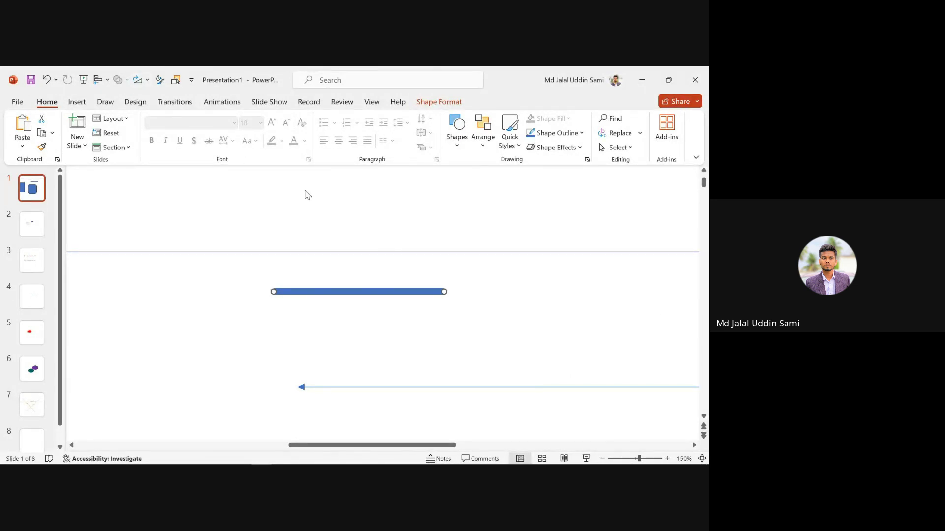
click(159, 81)
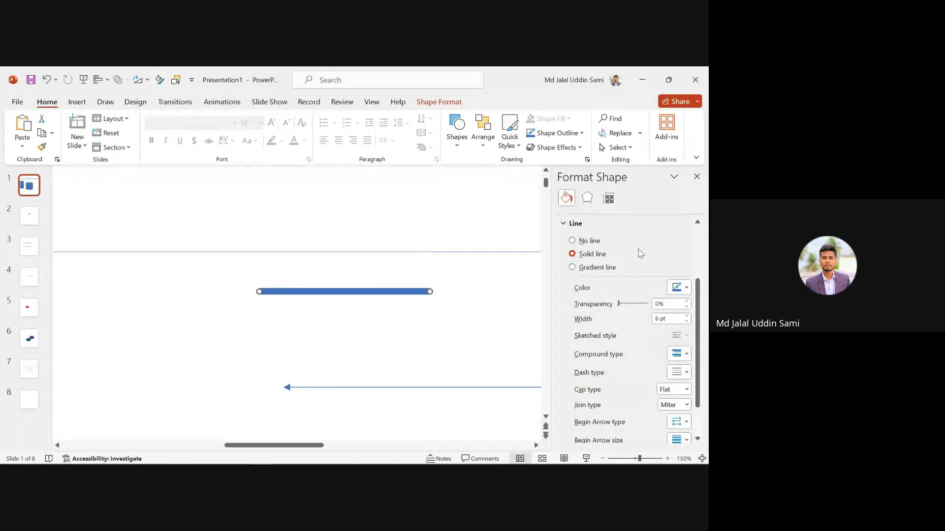
scroll(641, 254, down, 2)
scroll(634, 246, up, 5)
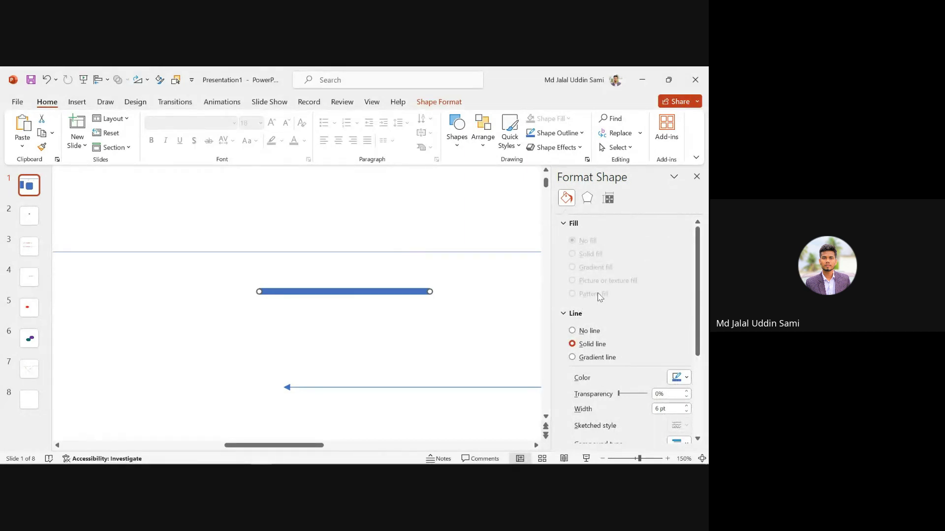
mouse_move(414, 288)
mouse_down()
mouse_move(405, 270)
mouse_move(399, 287)
mouse_up()
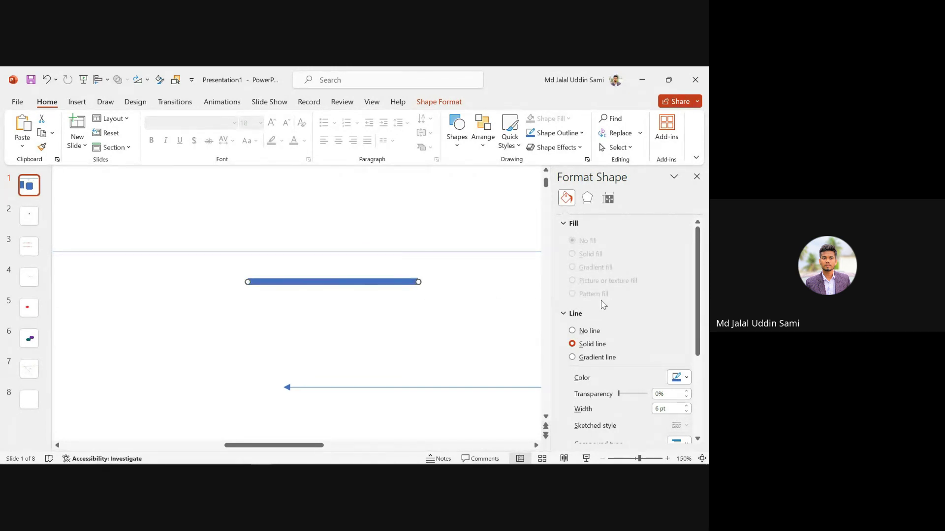
scroll(586, 286, down, 3)
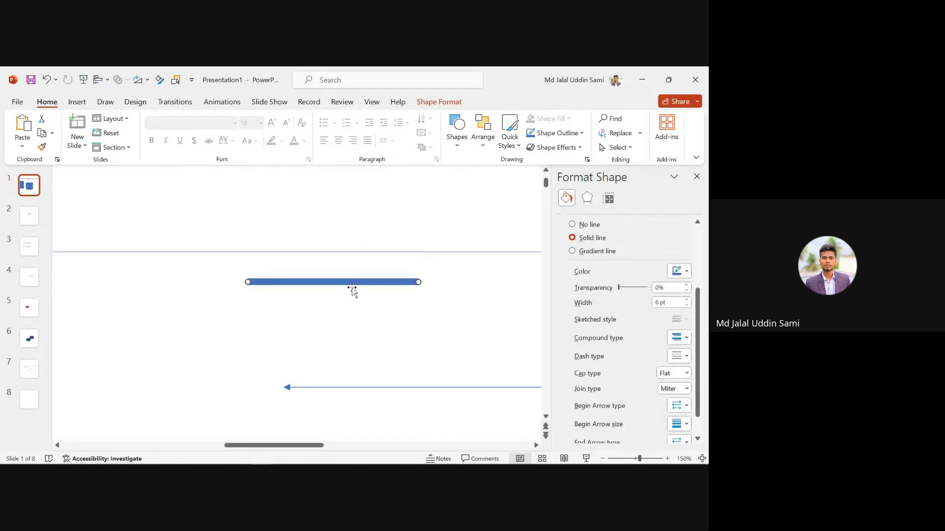
scroll(561, 298, down, 1)
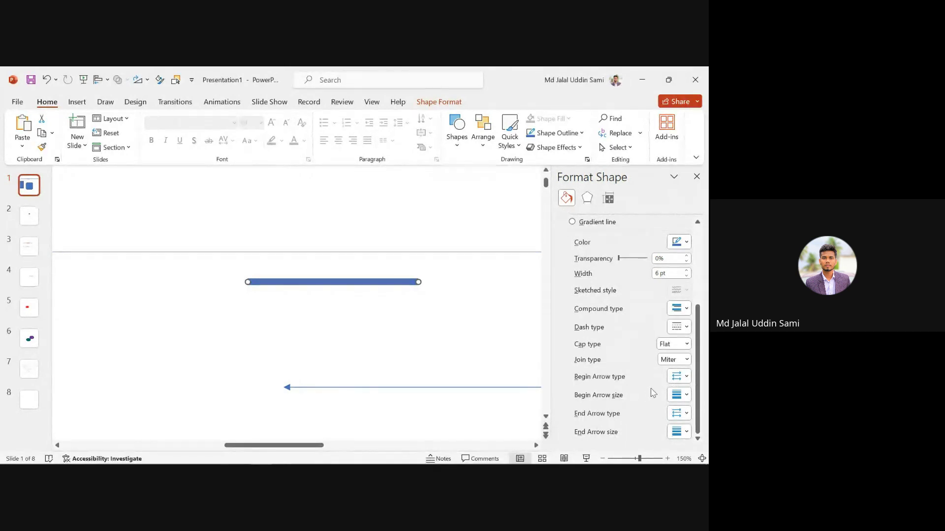
- Give the thick blue line an oval start arrowhead and a triangle end arrowhead
click(678, 377)
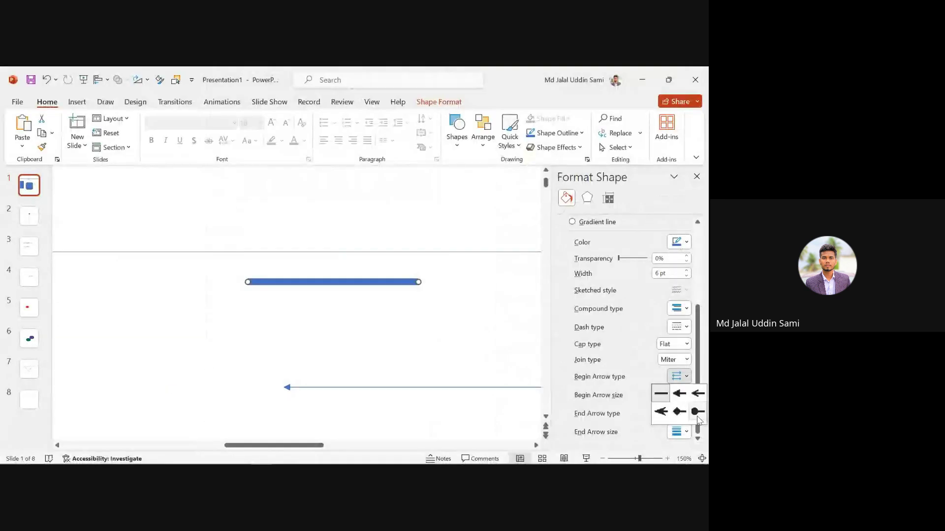
click(698, 416)
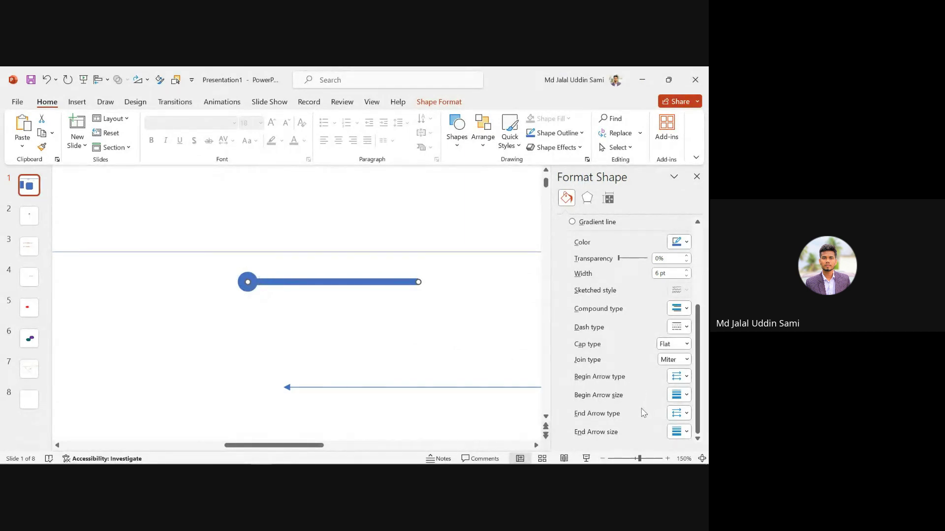
click(679, 413)
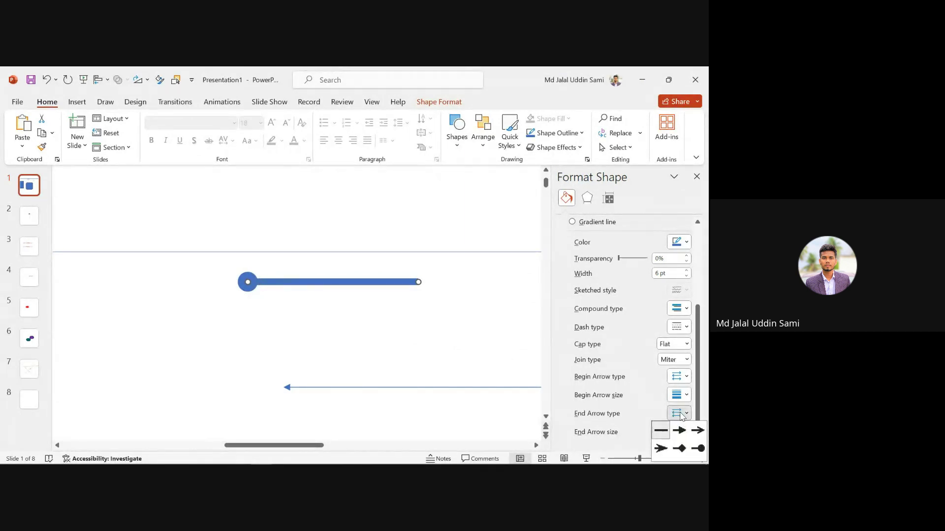
click(685, 432)
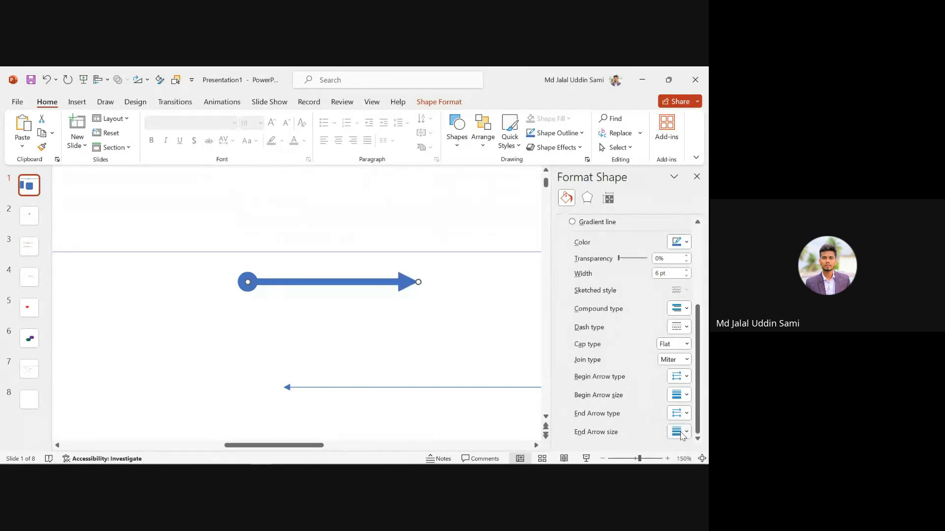
- Change the arrow's start arrowhead to a triangle so both ends match
click(407, 286)
scroll(643, 393, down, 2)
click(683, 384)
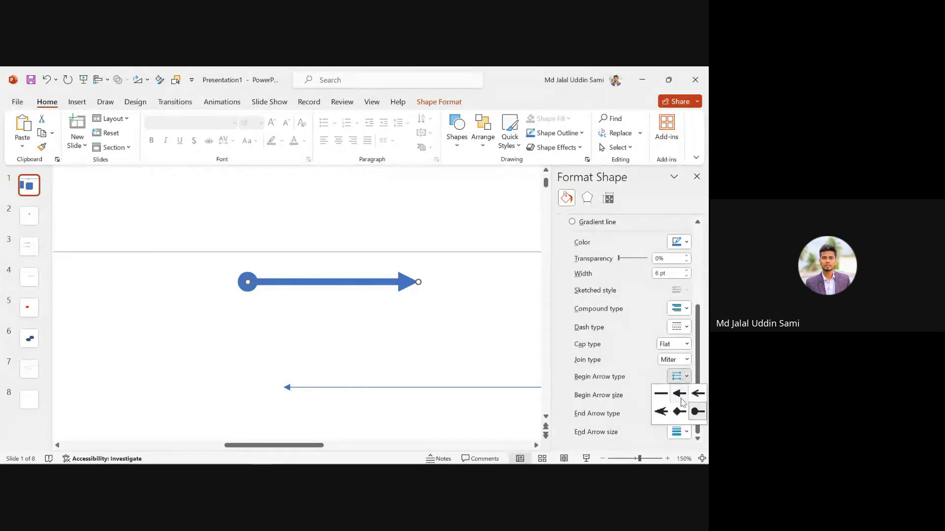
key(Escape)
click(411, 229)
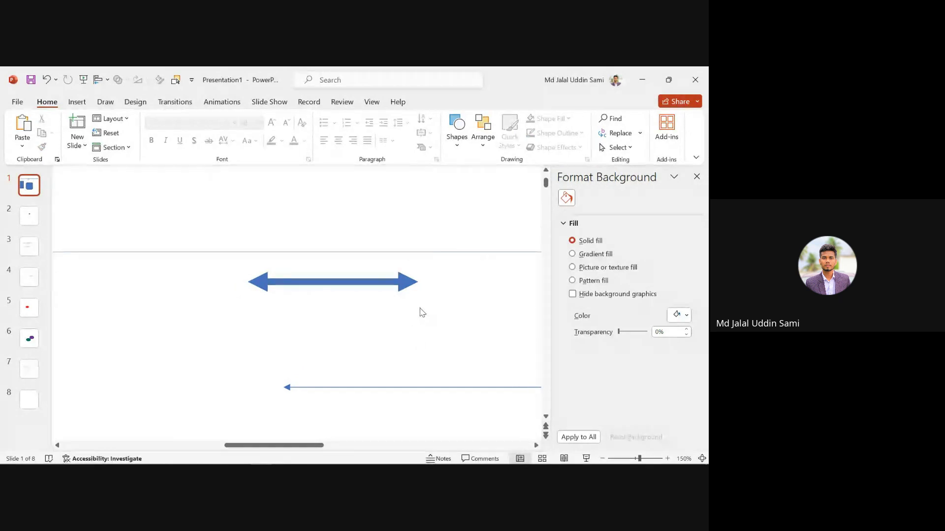
click(407, 282)
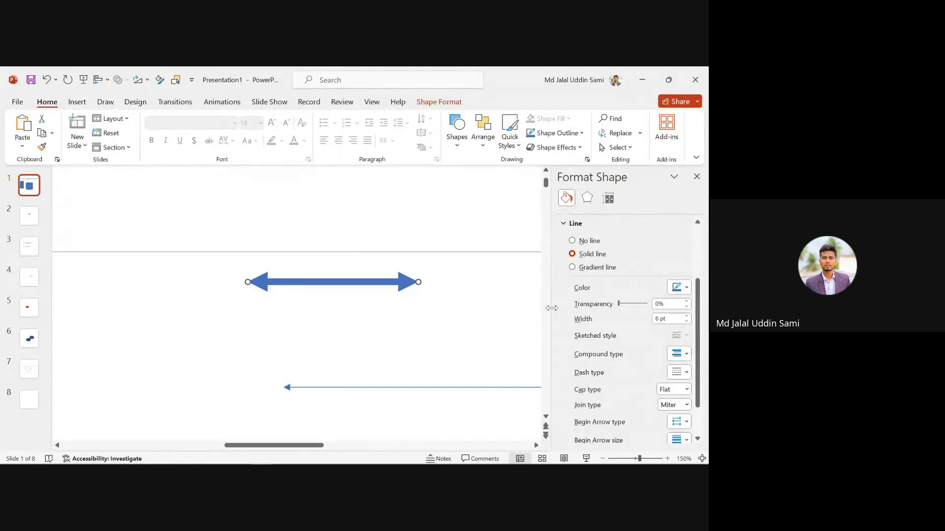
scroll(600, 378, down, 2)
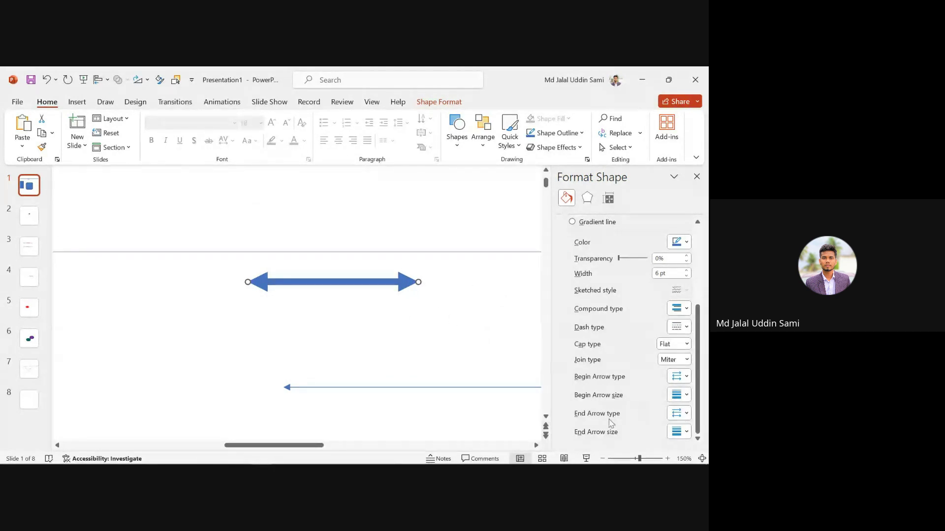
- Enlarge the end arrowhead to the largest End Arrow size
click(687, 432)
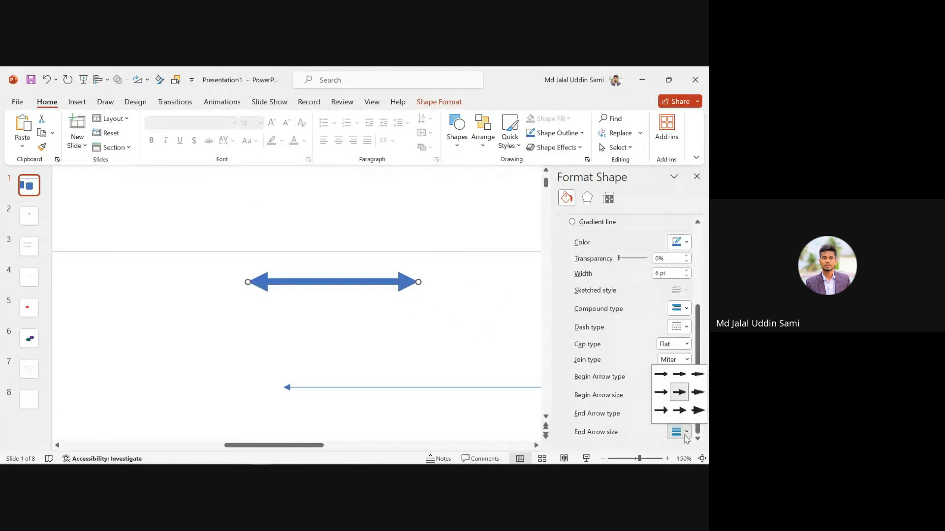
key(Escape)
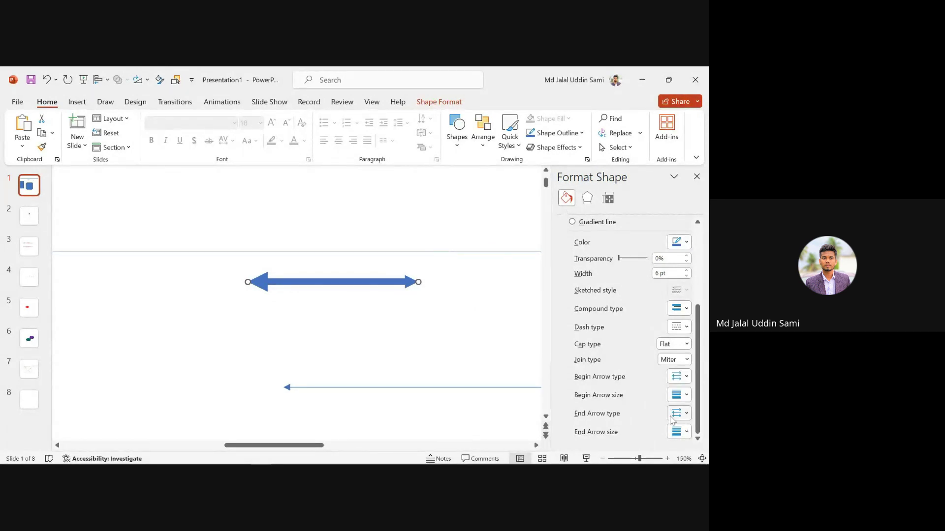
click(685, 432)
click(692, 417)
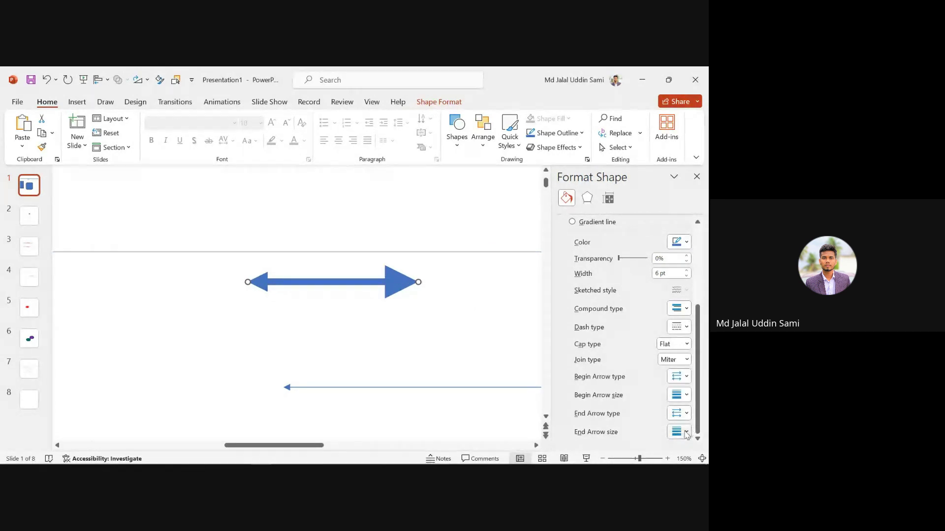
click(685, 432)
key(Escape)
- Set the Begin Arrow size to the largest option and nudge the arrow down slightly
click(685, 396)
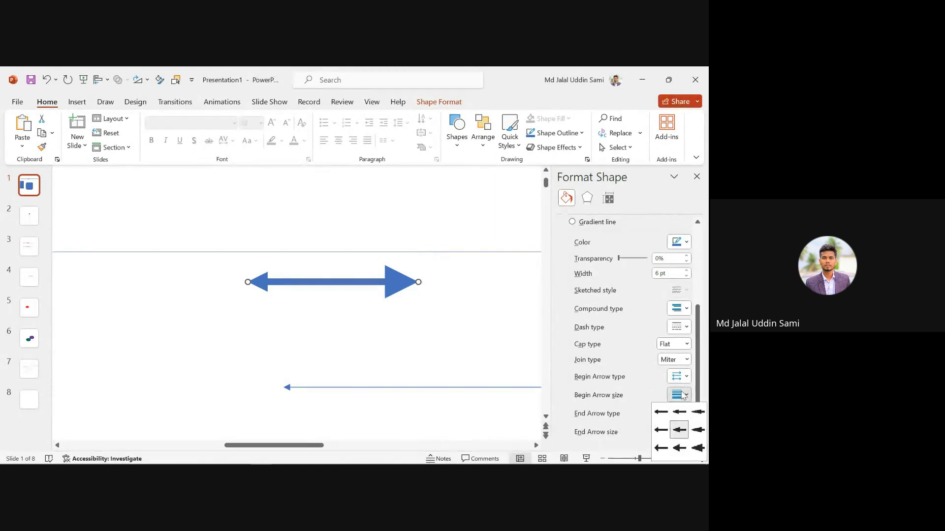
key(Escape)
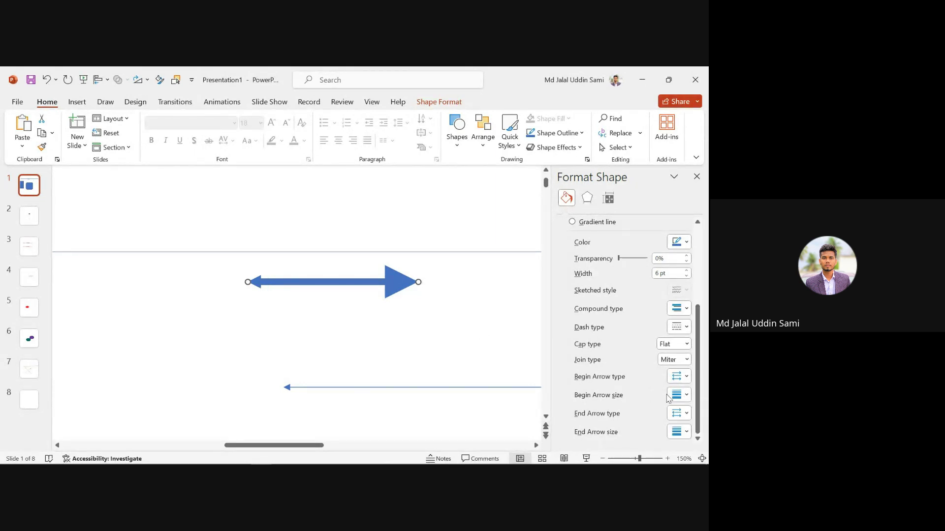
click(681, 395)
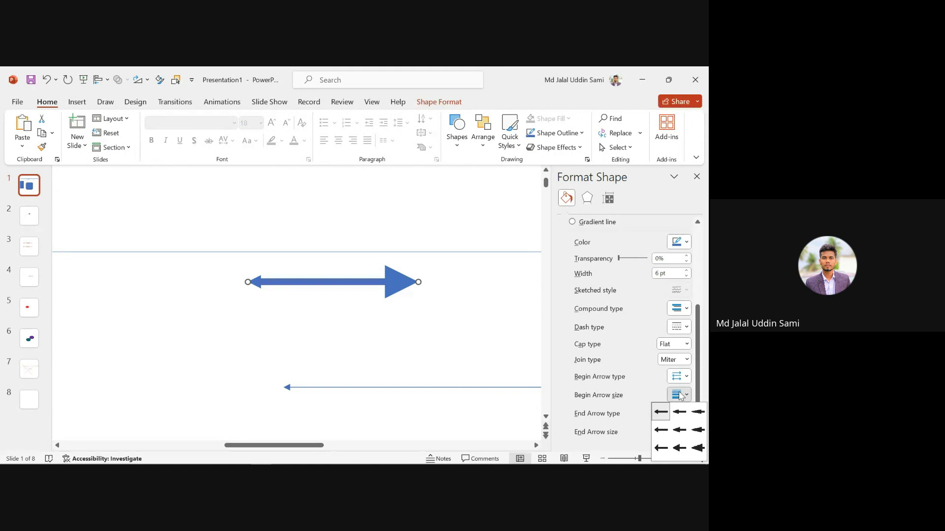
click(697, 449)
click(446, 291)
click(389, 280)
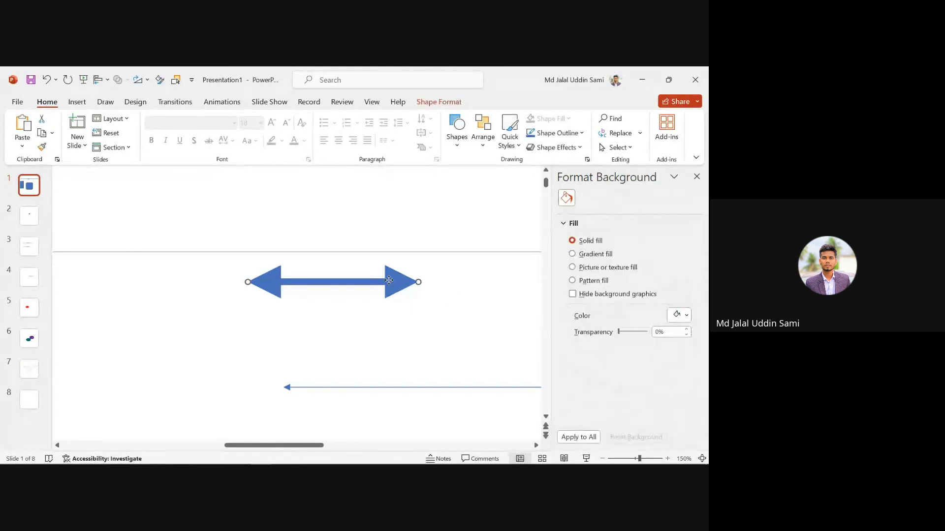
drag(389, 280, 389, 283)
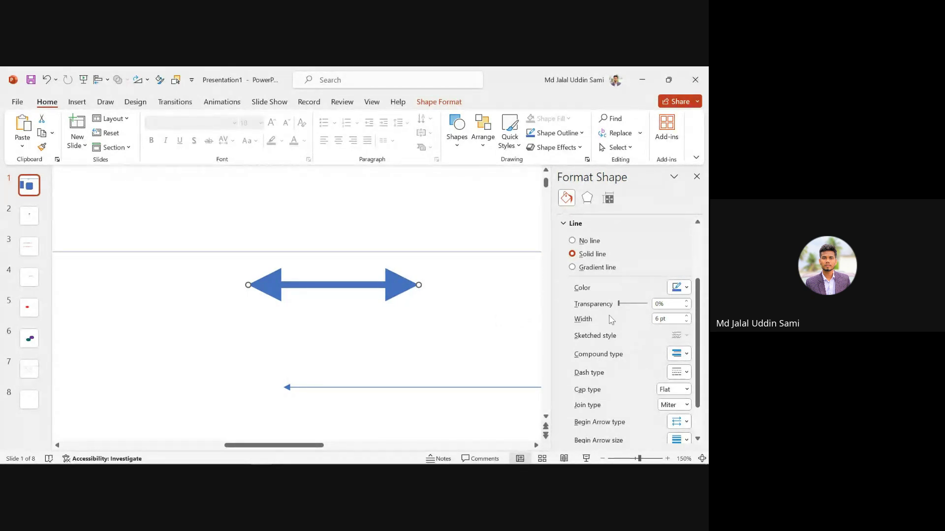
- Shift the double arrow down-left and change its line colour to standard red
drag(388, 286, 384, 291)
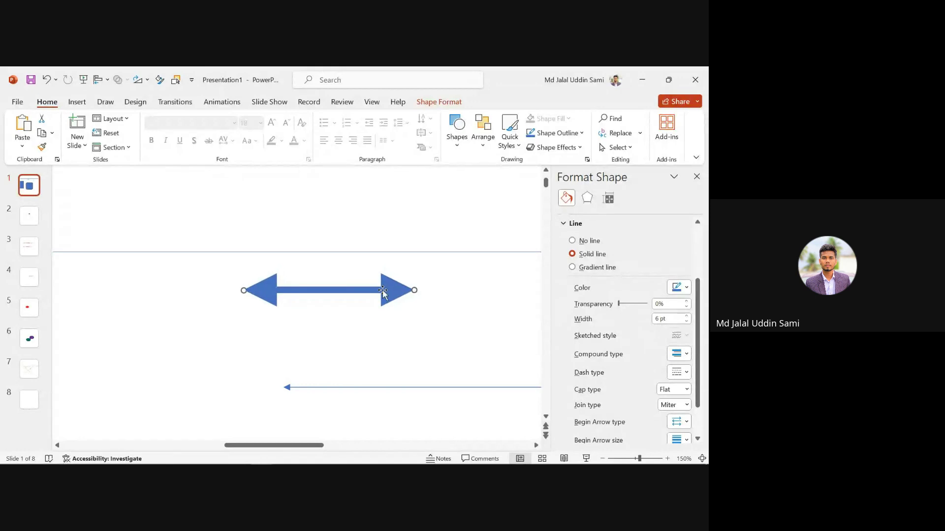
click(680, 290)
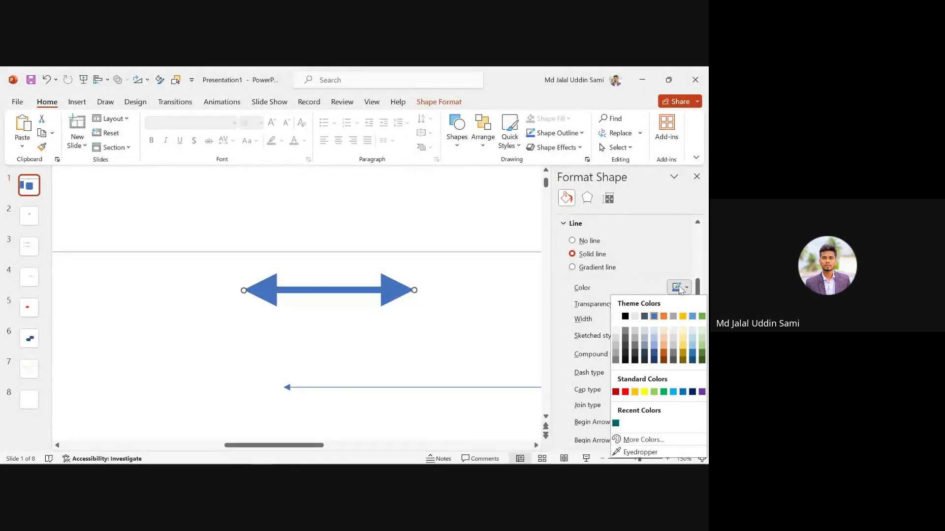
click(625, 393)
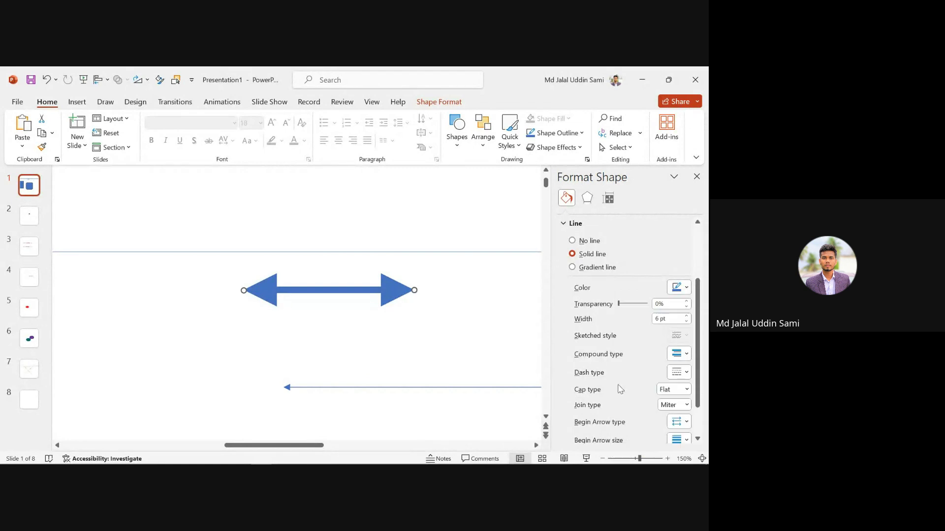
click(512, 282)
- Nudge the red arrow right and raise its line width from 6 pt to 11.75 pt
click(398, 297)
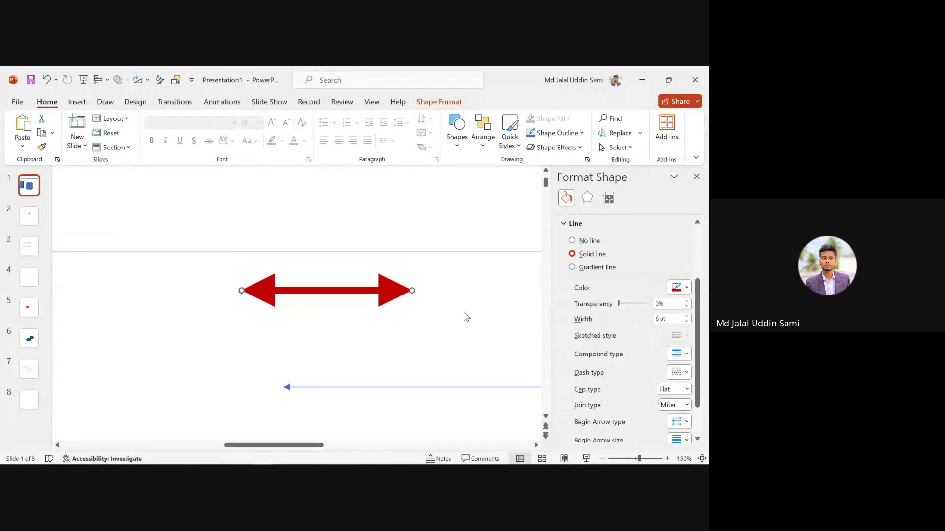
drag(406, 294, 413, 294)
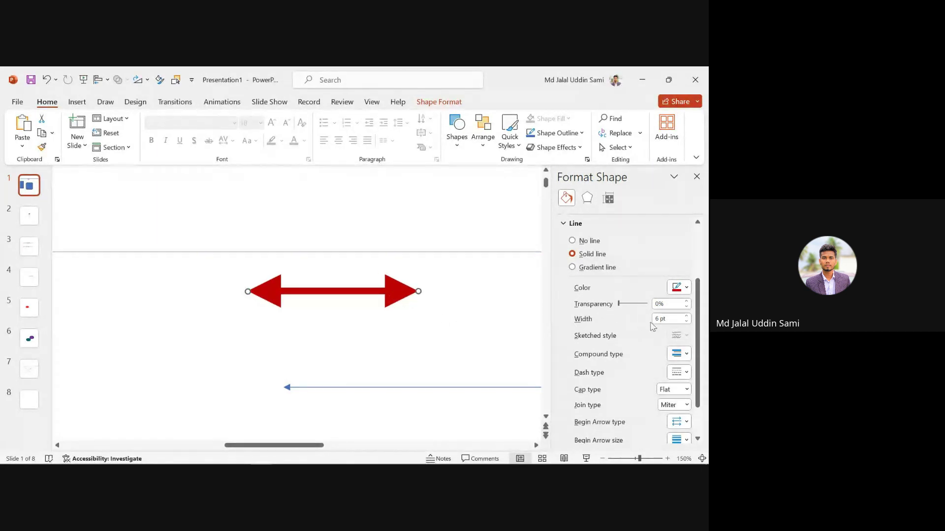
click(686, 317)
click(687, 317)
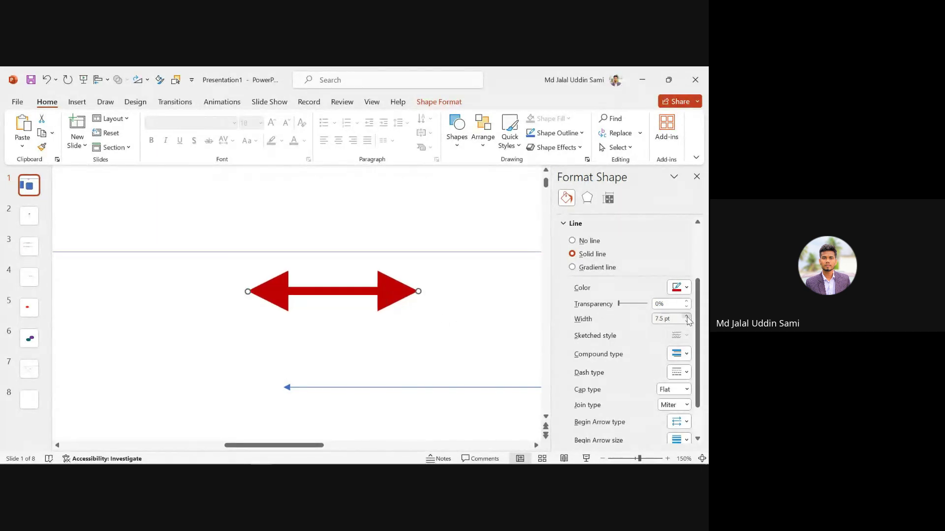
drag(687, 318, 687, 317)
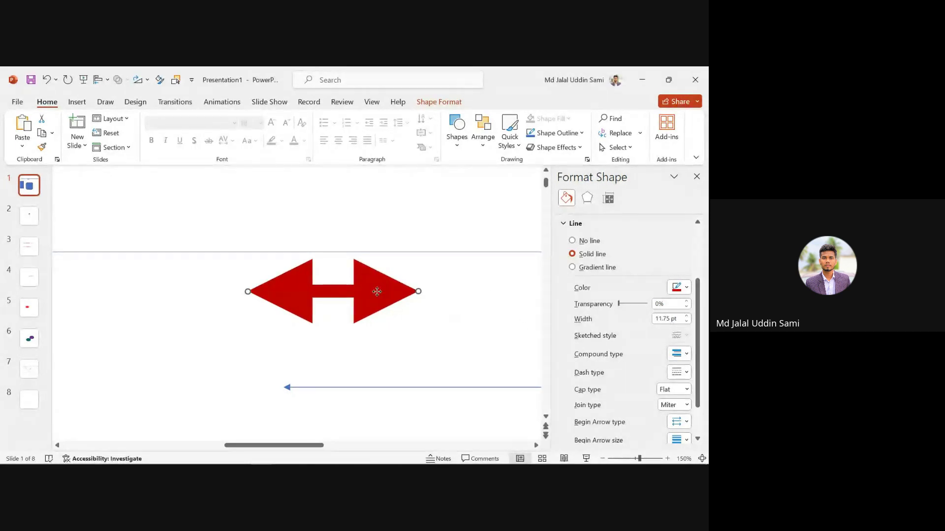
- Try lengthening the red arrow, undo the change, and move the arrow lower
drag(376, 292, 465, 223)
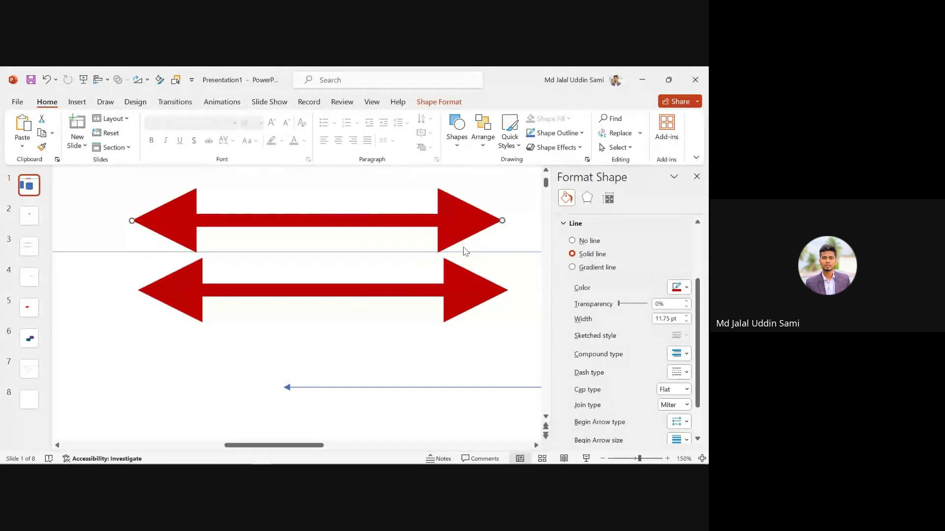
key(ctrl+z)
drag(462, 286, 443, 312)
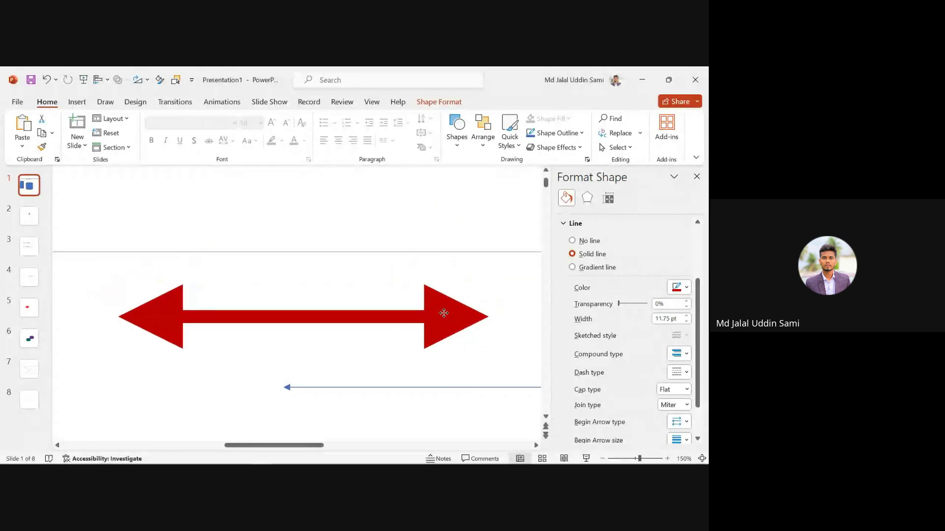
- Delete the long horizontal line and thin blue connector, then raise the red arrow slightly
click(439, 252)
key(Delete)
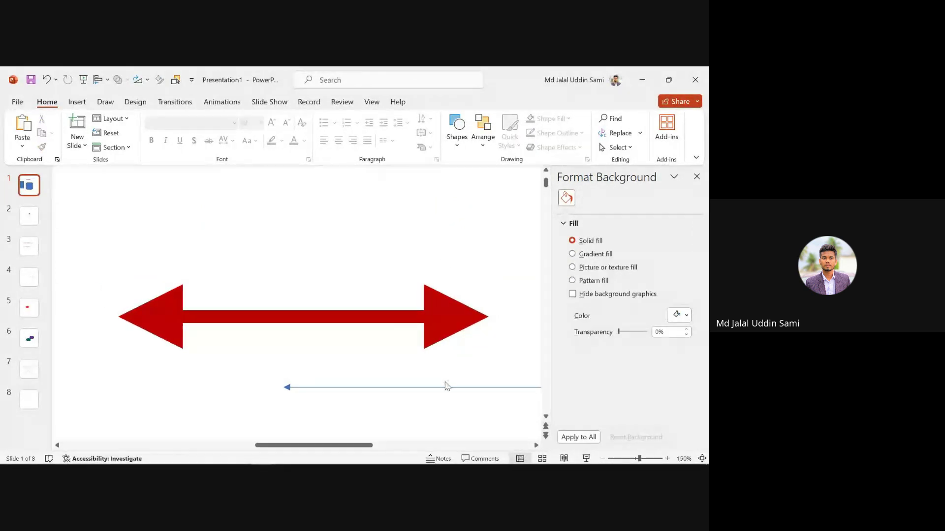
click(445, 387)
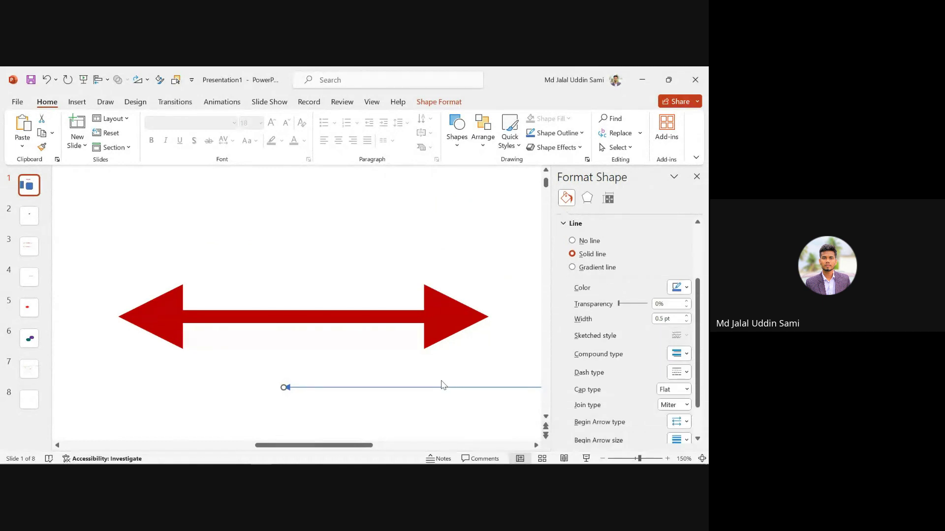
key(Delete)
click(443, 319)
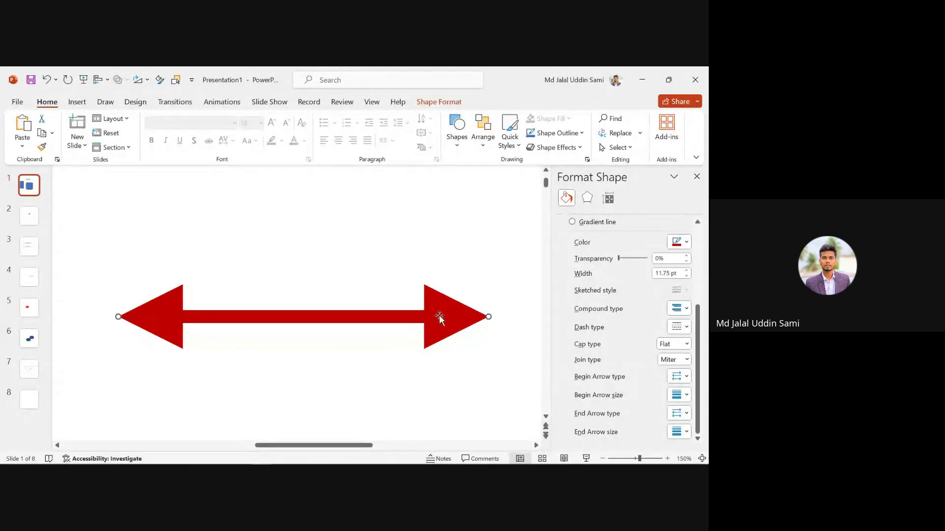
mouse_move(439, 317)
mouse_down()
mouse_move(428, 309)
mouse_move(441, 301)
mouse_up()
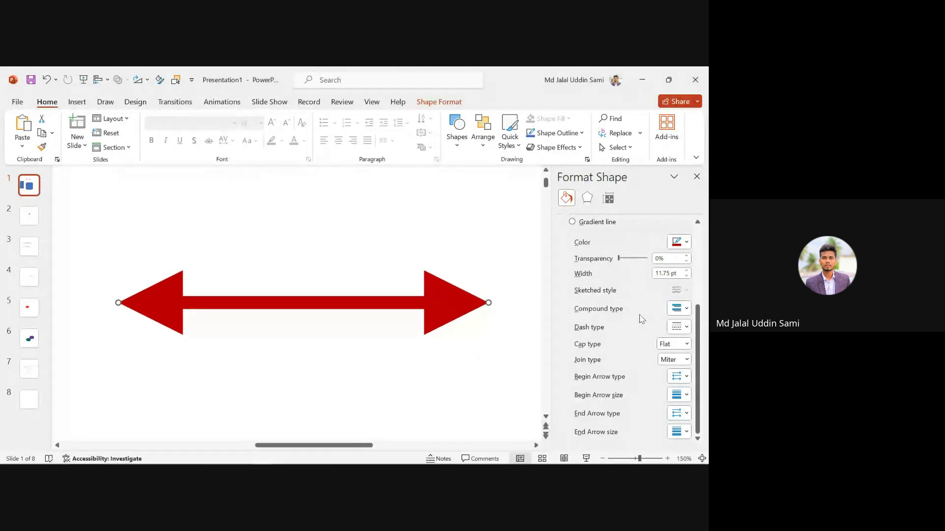
- Try a Double compound shaft on the red arrow, move it up, then revert to Single, keeping Flat caps
click(677, 308)
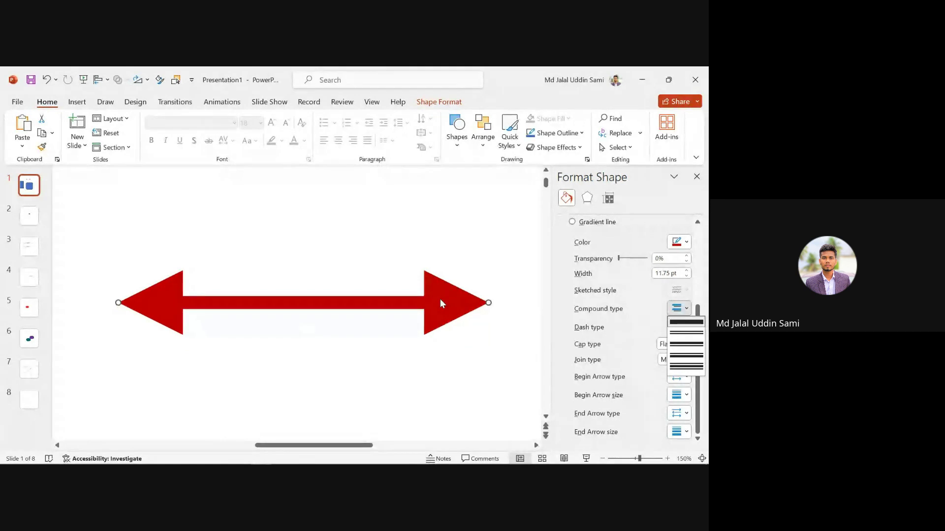
click(682, 334)
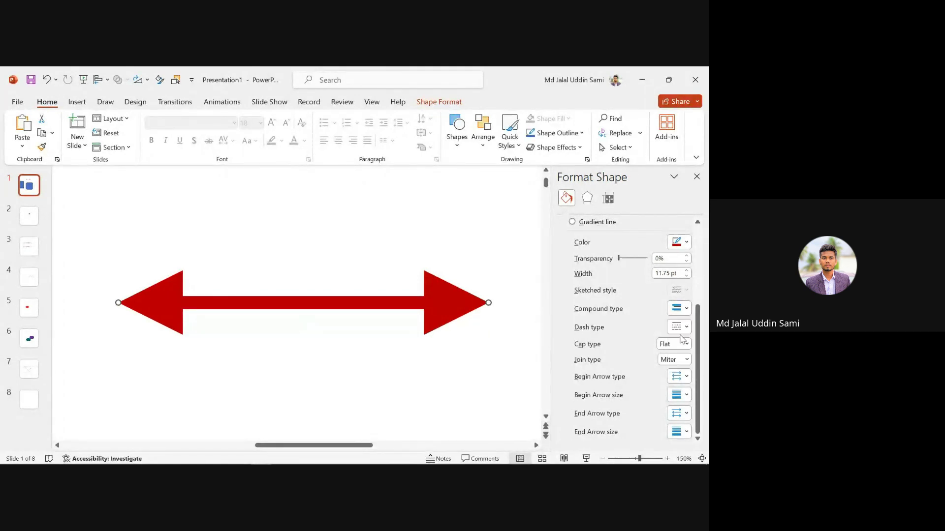
drag(433, 308, 413, 302)
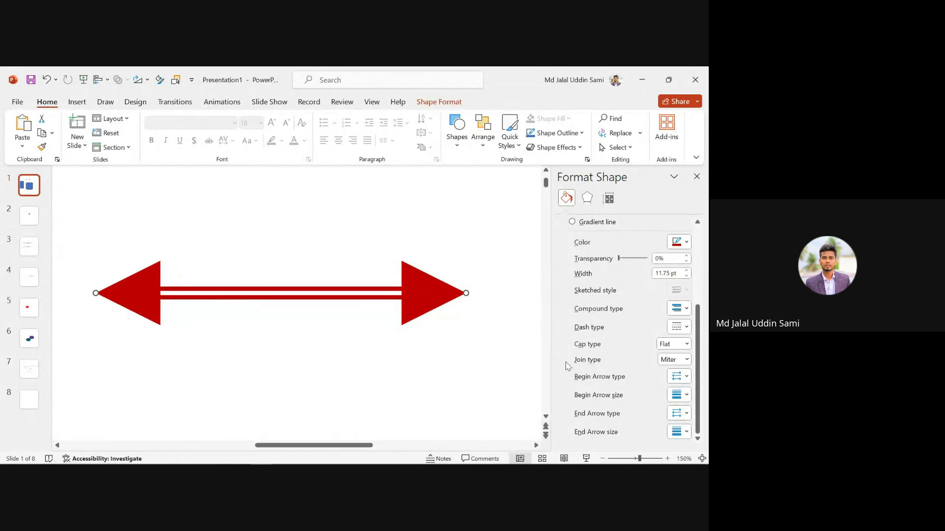
click(681, 308)
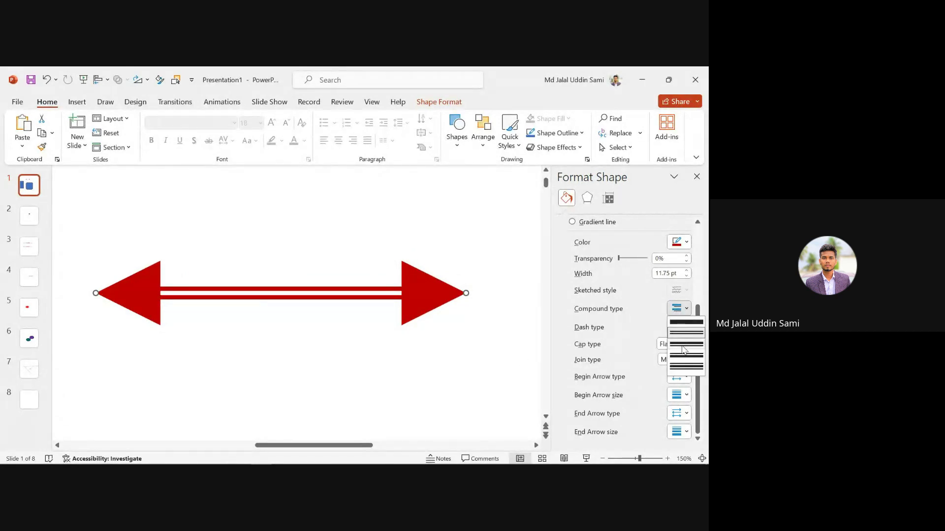
click(682, 350)
click(690, 324)
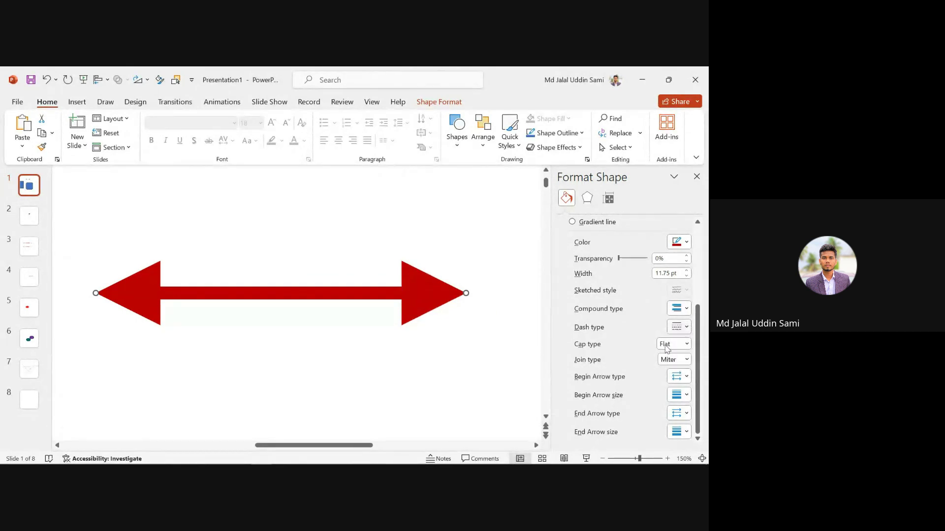
click(688, 345)
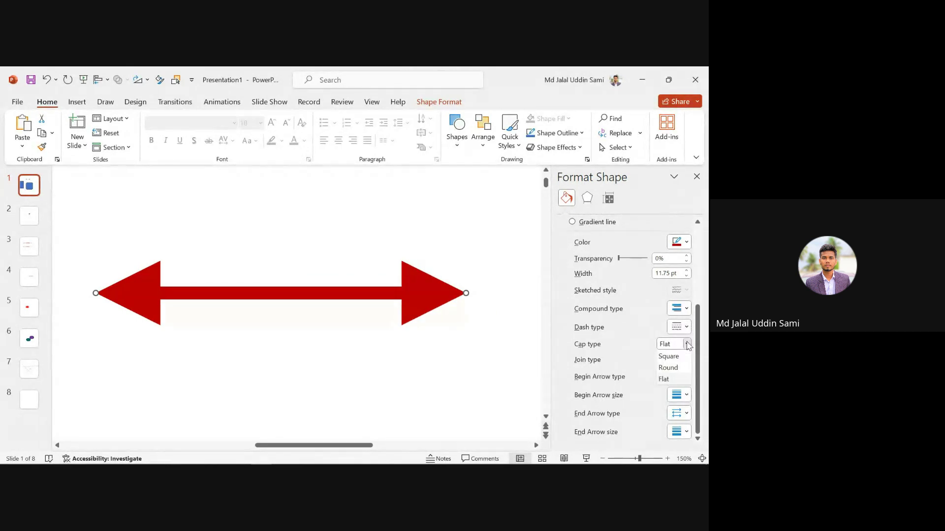
click(662, 335)
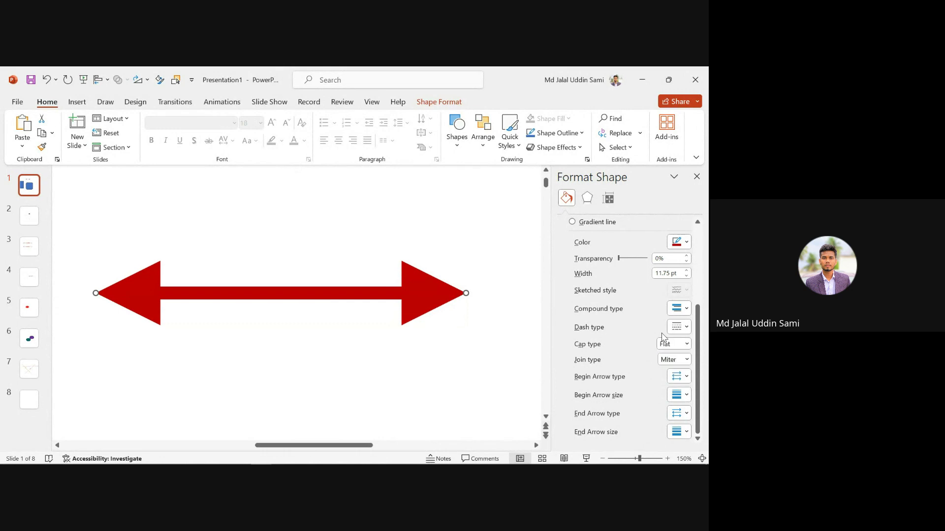
- Set both the Begin and End Arrow types to No arrow
click(680, 414)
click(661, 431)
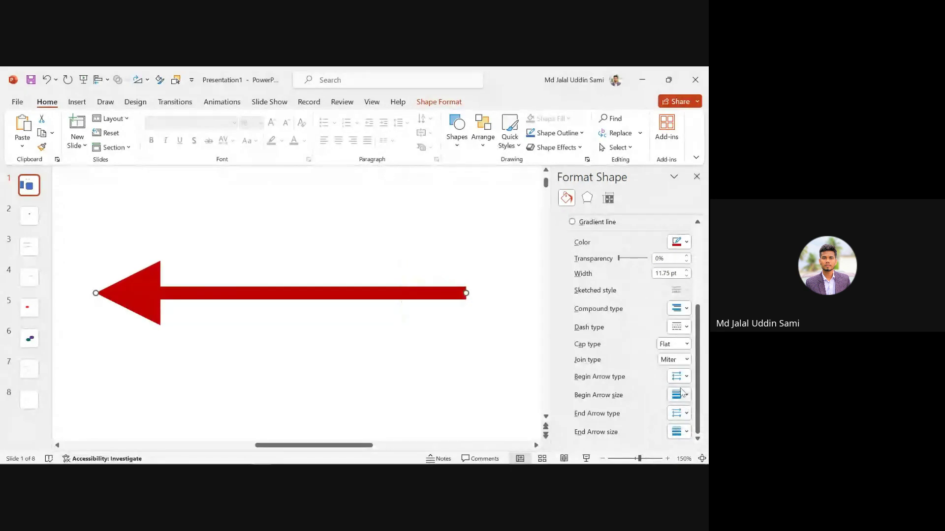
click(477, 290)
click(460, 294)
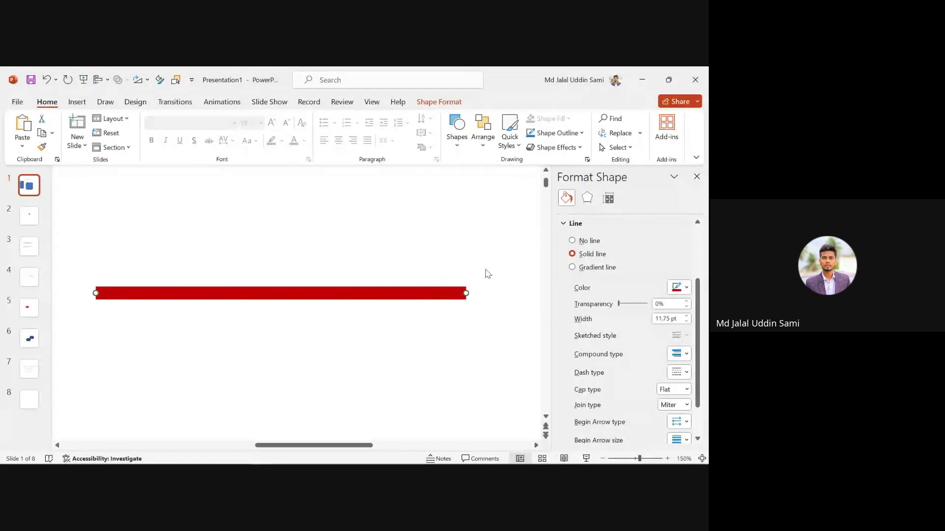
drag(441, 257, 502, 328)
- Move the plain red line up and to the left on the slide
click(460, 294)
click(450, 310)
click(463, 294)
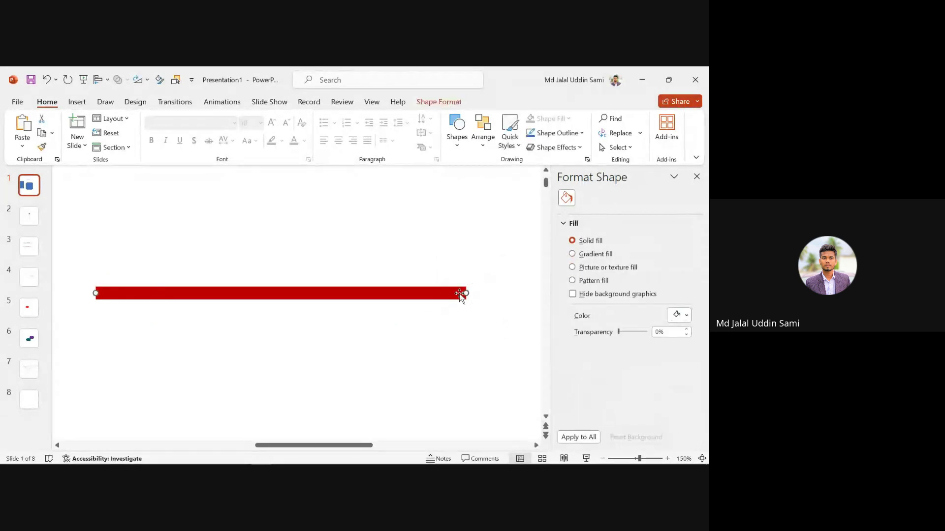
scroll(463, 297, up, 10)
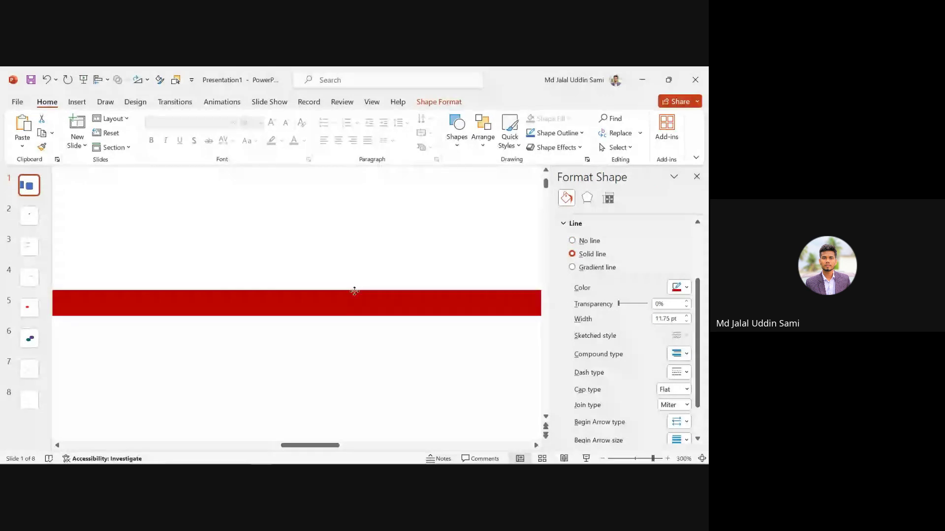
drag(459, 294, 298, 275)
click(334, 249)
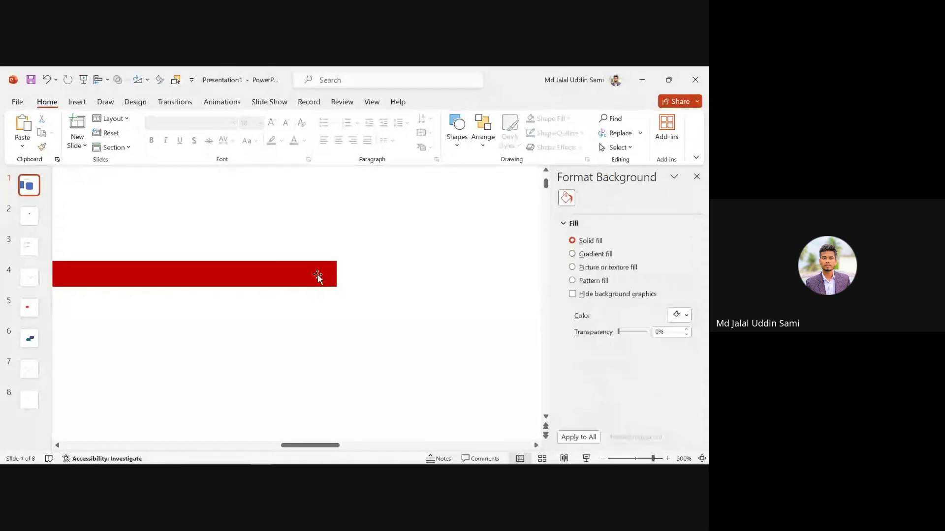
click(317, 274)
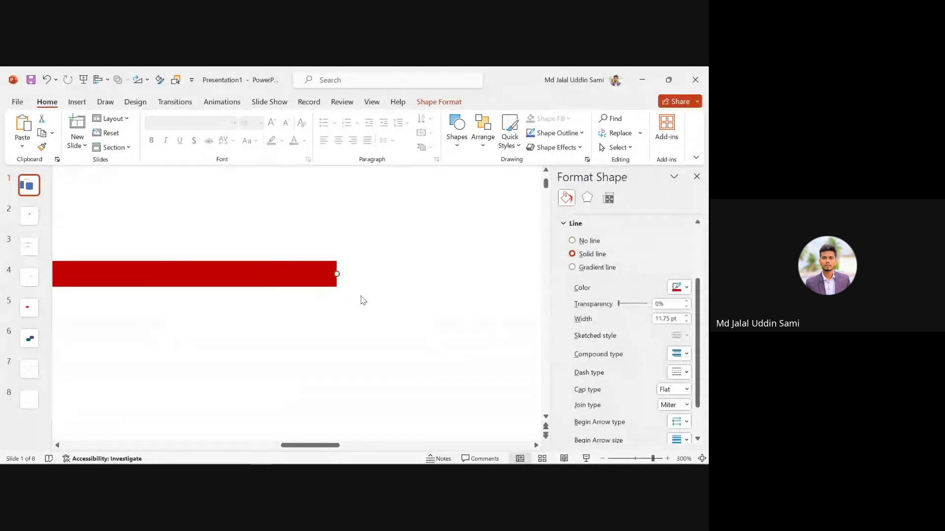
drag(334, 235, 322, 313)
click(317, 276)
scroll(607, 357, down, 2)
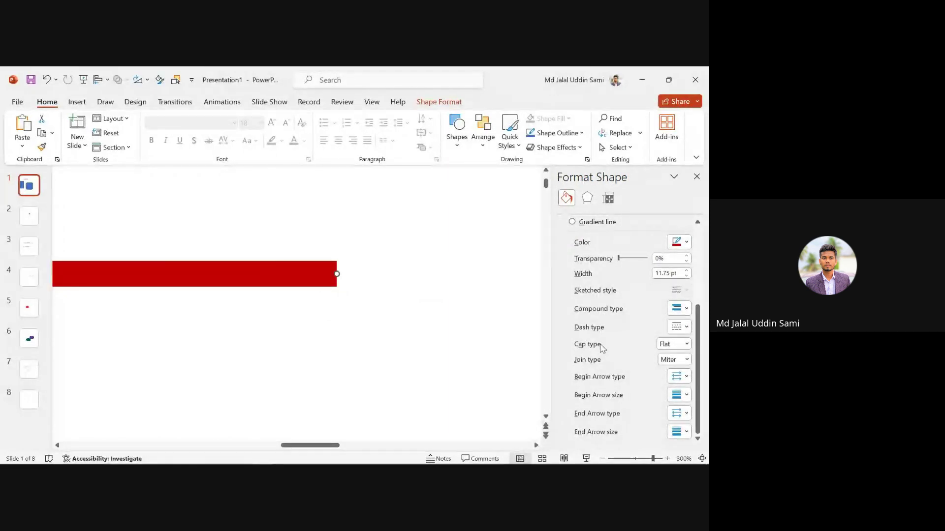
click(686, 344)
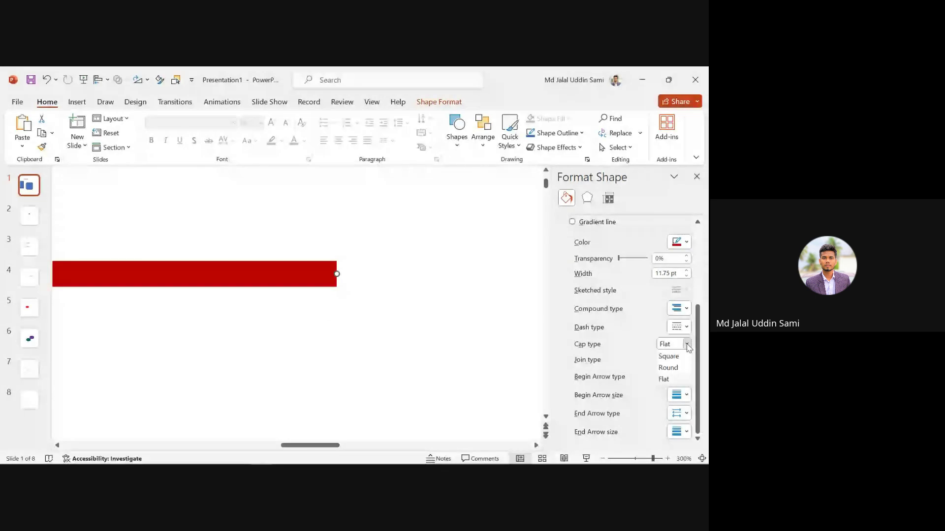
click(668, 368)
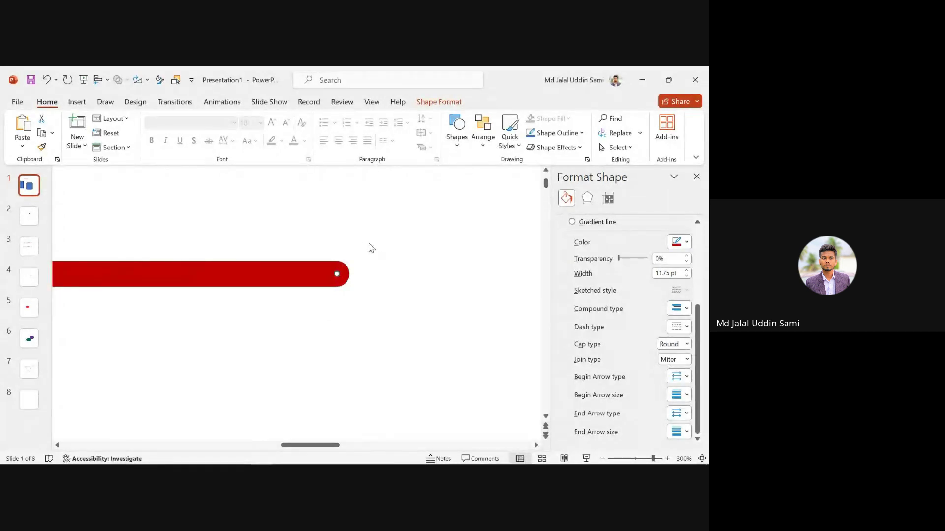
drag(320, 231, 386, 317)
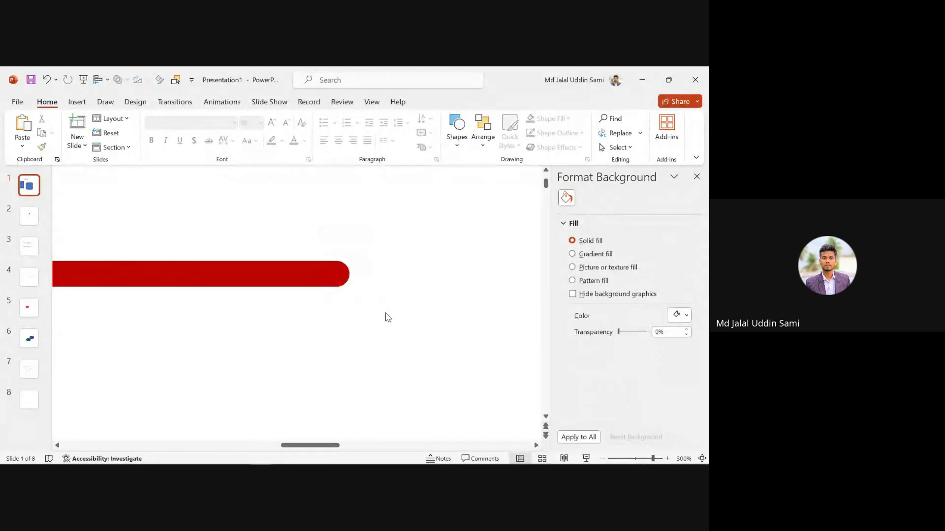
click(340, 274)
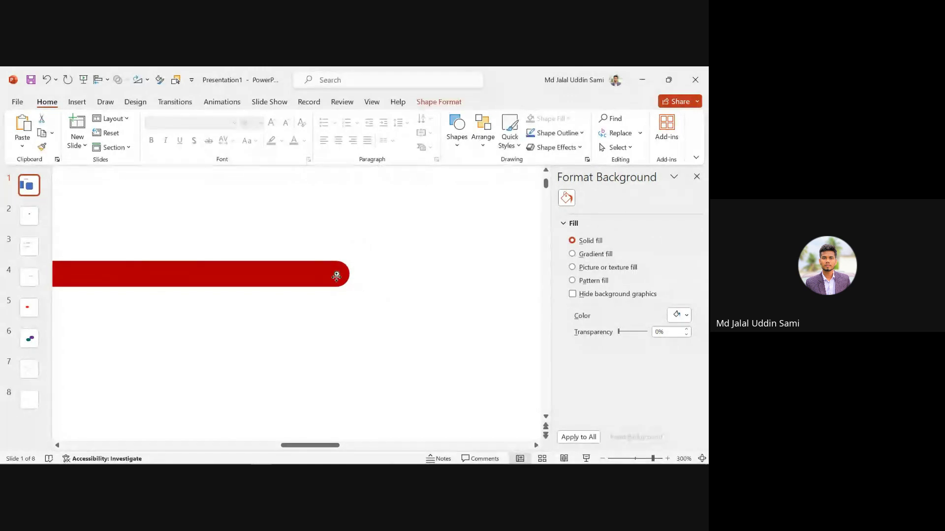
click(678, 390)
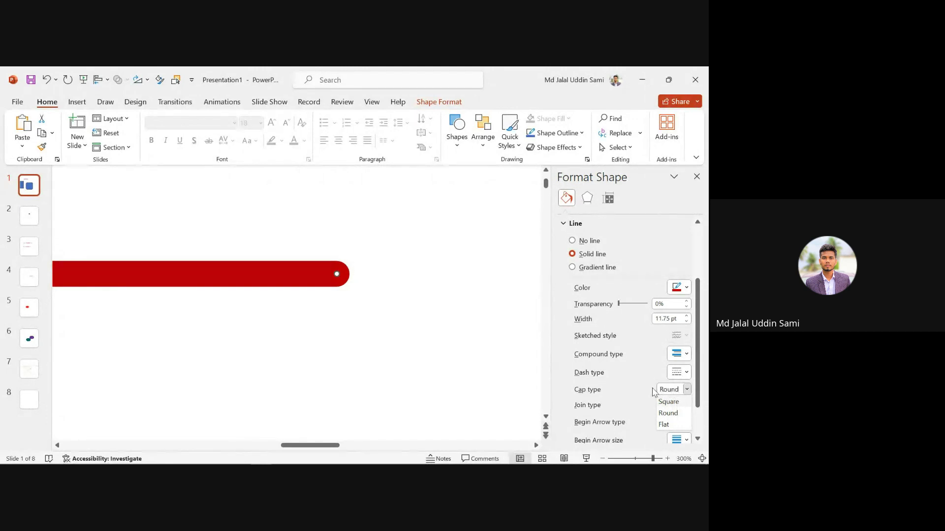
click(668, 402)
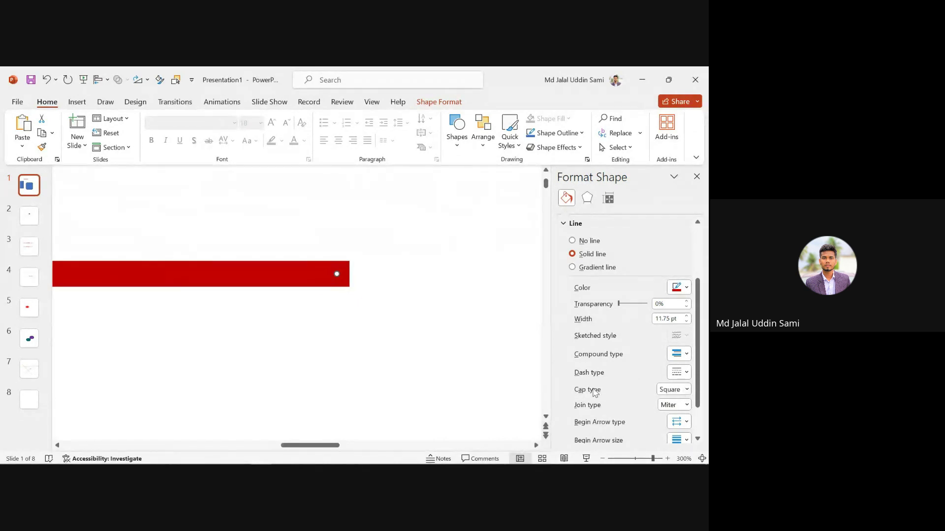
scroll(594, 392, down, 1)
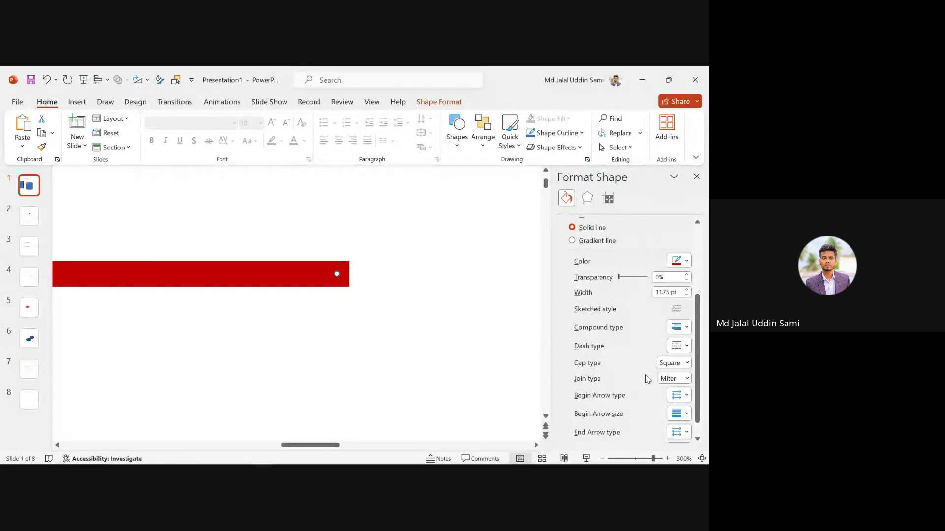
click(687, 363)
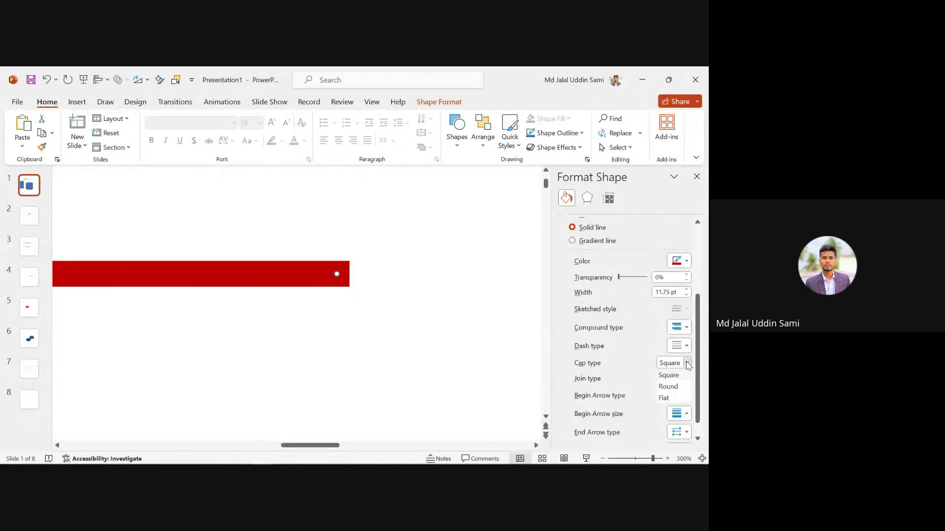
click(664, 398)
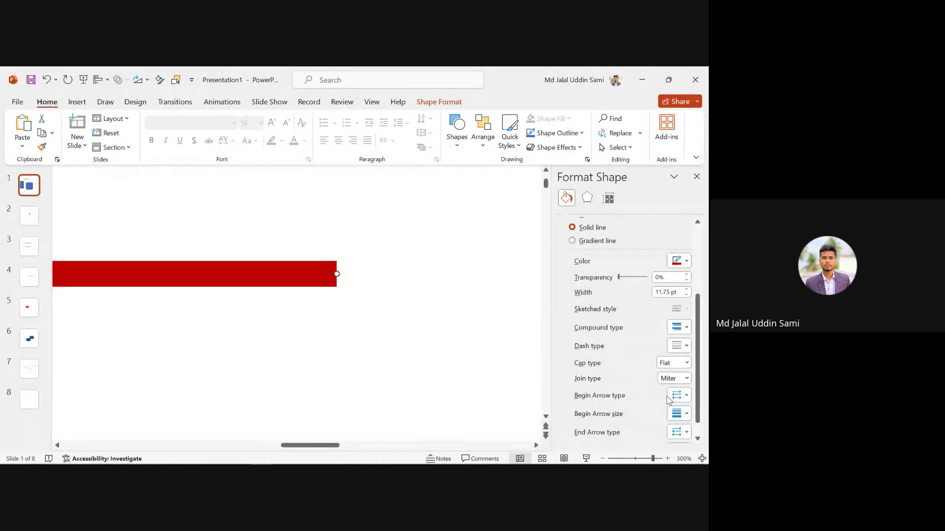
scroll(663, 397, down, 1)
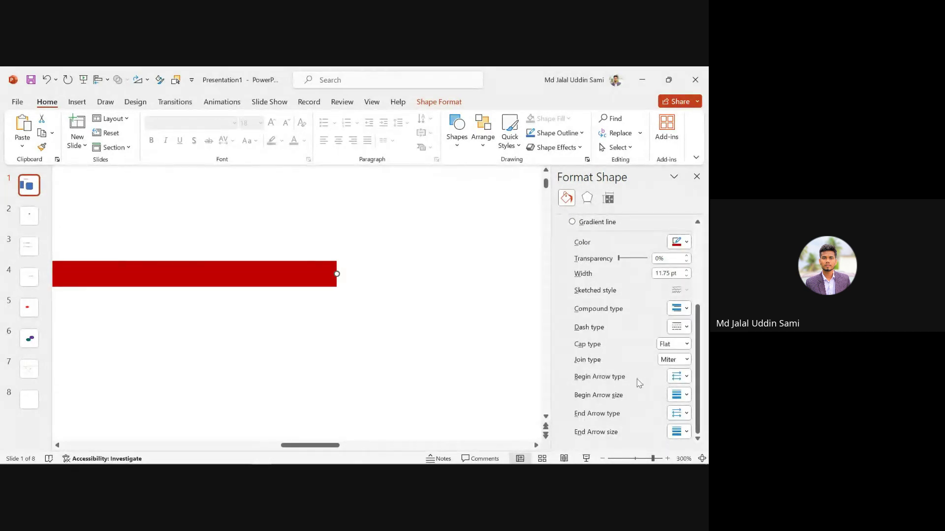
- Extend the red line slightly right and set its Cap type to Flat after trying Round
click(687, 360)
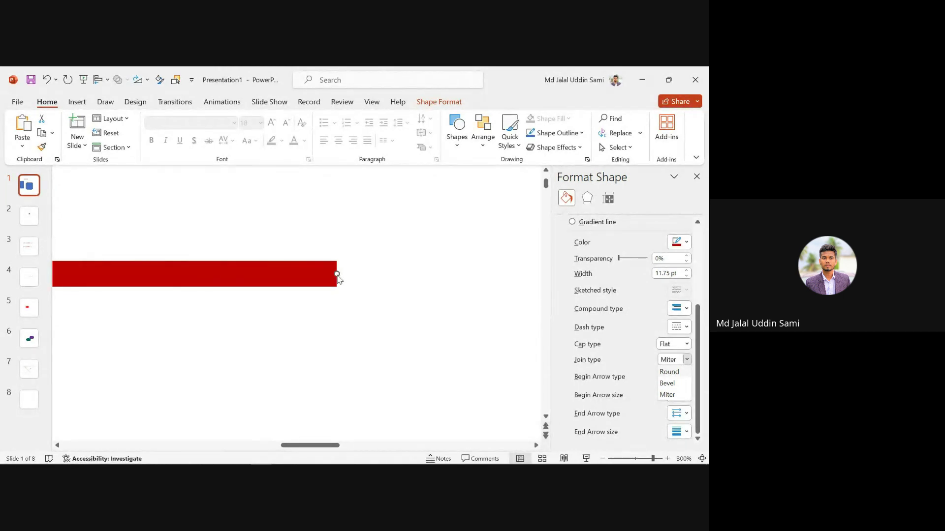
click(338, 277)
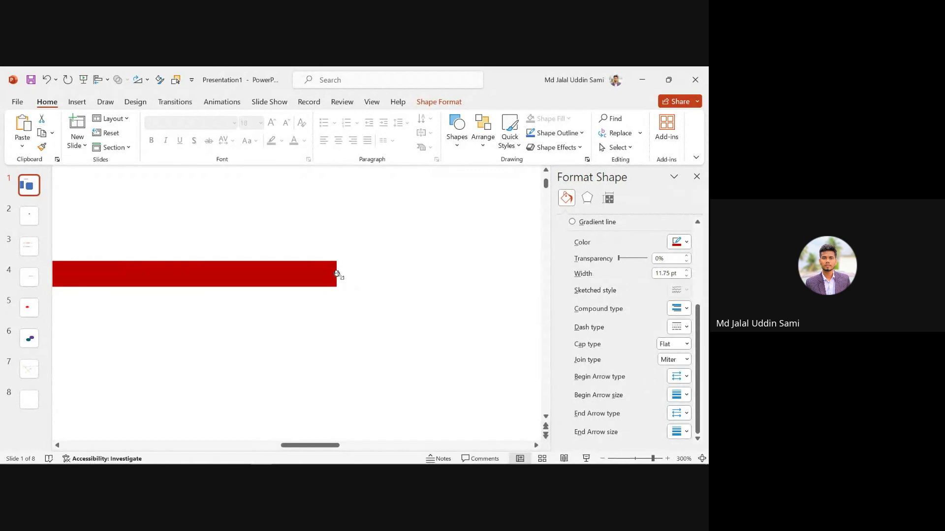
mouse_move(339, 275)
mouse_down()
mouse_move(369, 276)
mouse_move(351, 279)
mouse_up()
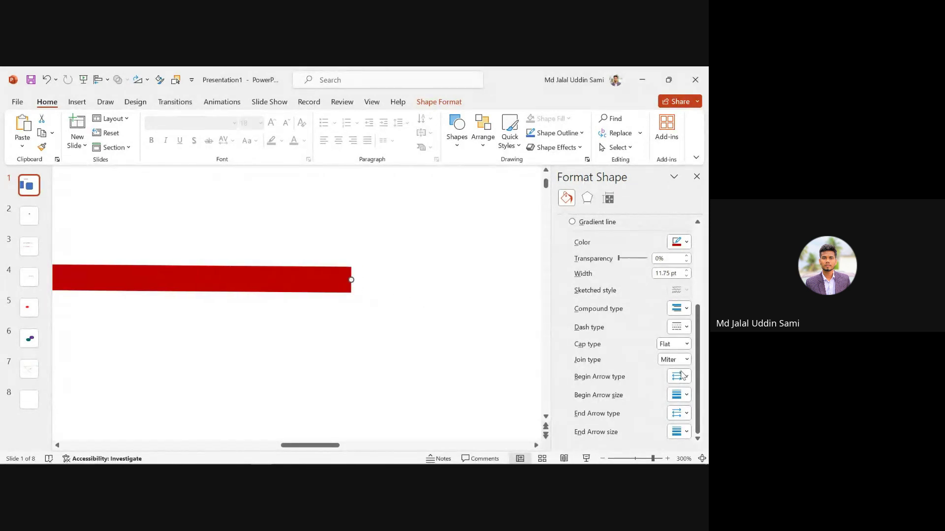
click(688, 345)
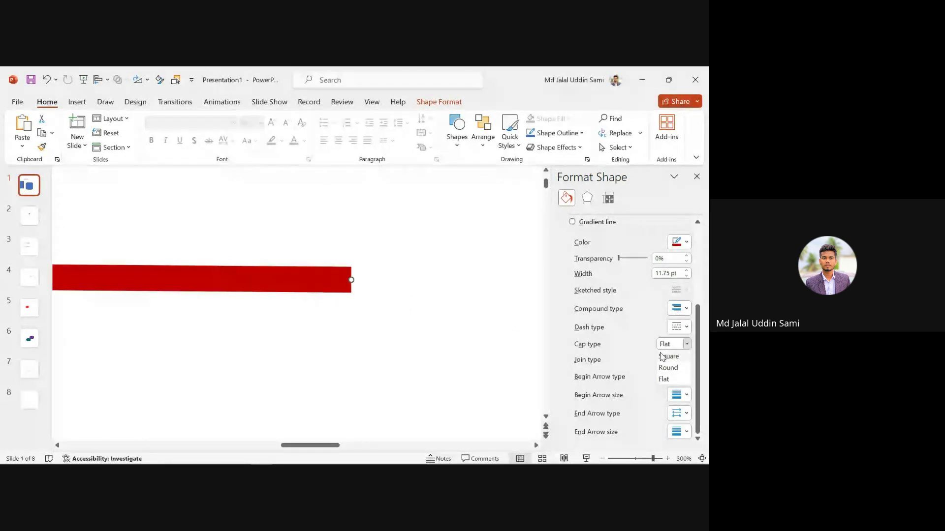
click(668, 368)
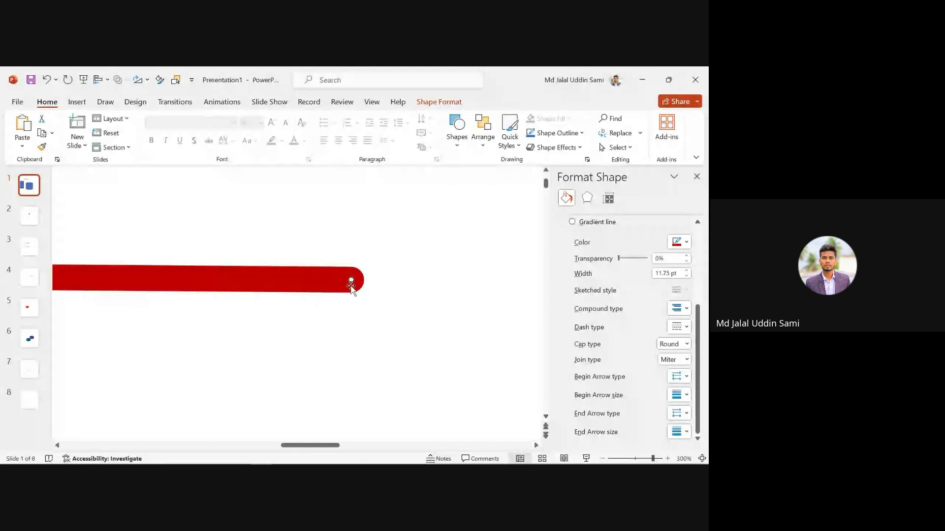
click(682, 345)
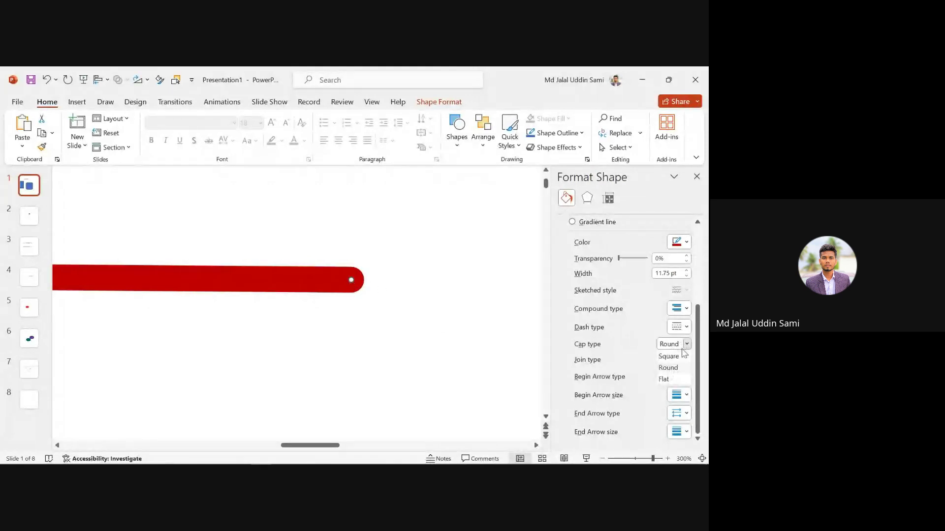
click(670, 379)
- Set the Join type to Bevel, after trying Round, and move the line further right
click(684, 360)
click(678, 373)
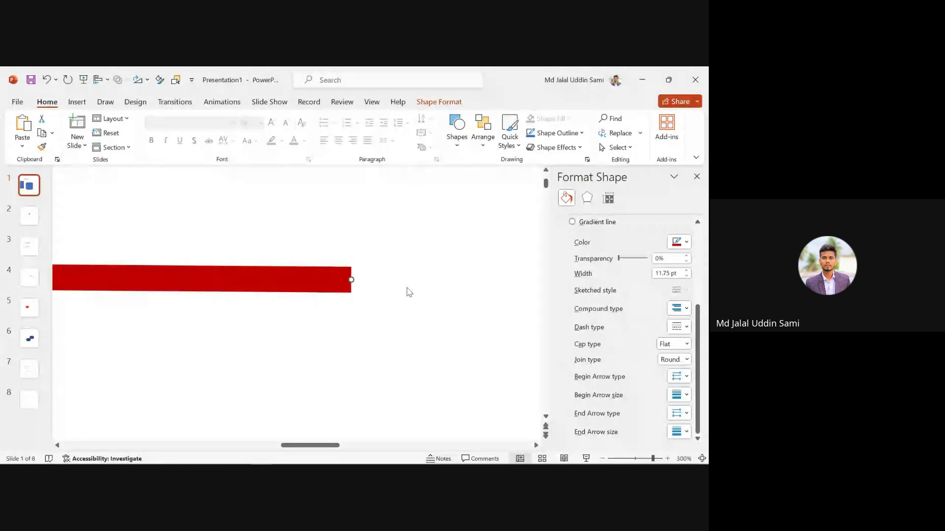
click(687, 360)
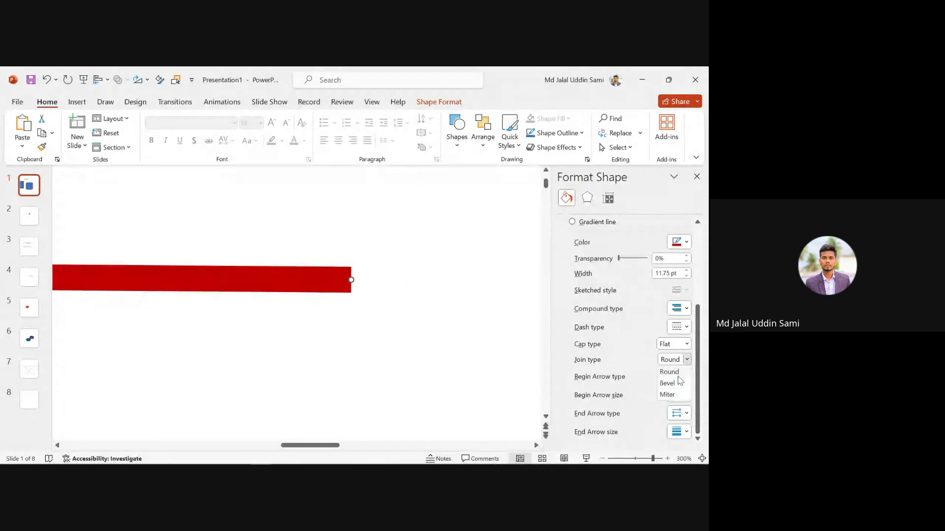
click(678, 383)
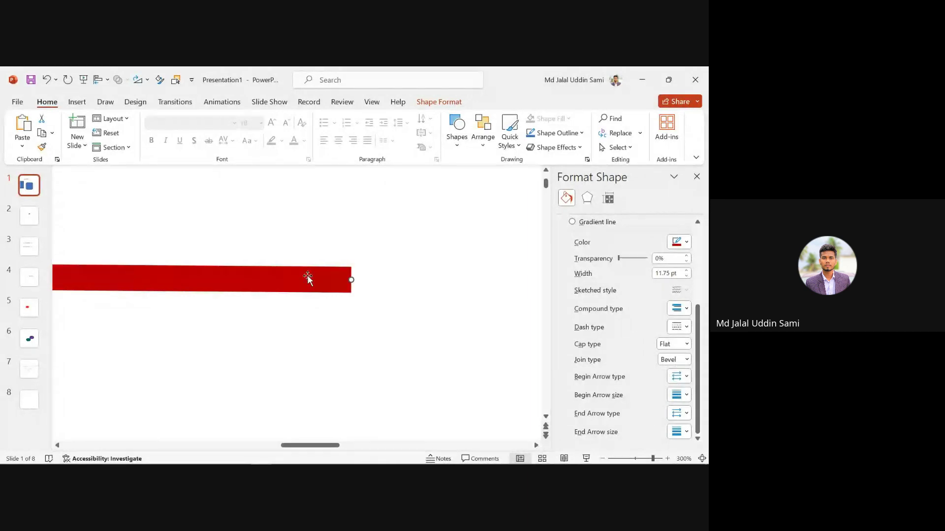
drag(308, 277, 374, 269)
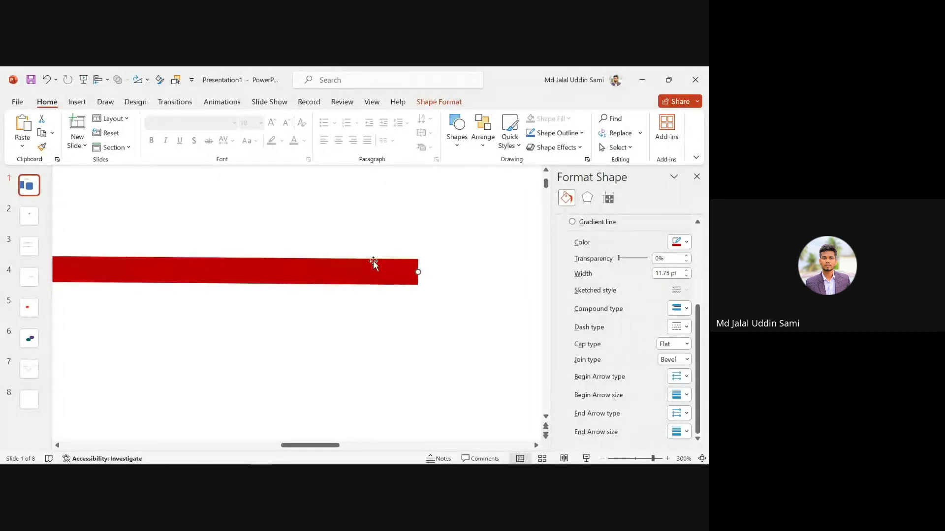
- Reposition the red line left and down, keeping its Bevel join
click(373, 261)
scroll(370, 272, down, 5)
scroll(438, 303, right, 2)
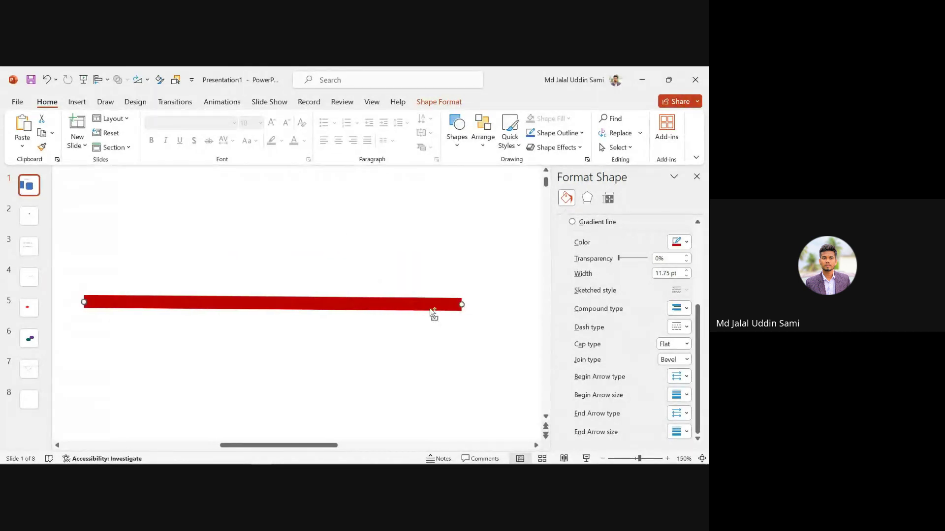
scroll(430, 312, up, 3)
drag(446, 310, 344, 302)
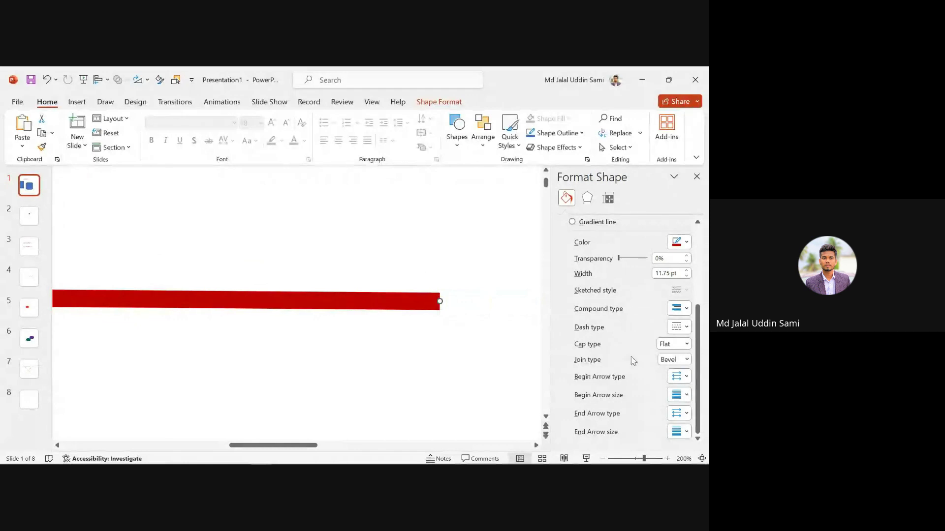
click(685, 359)
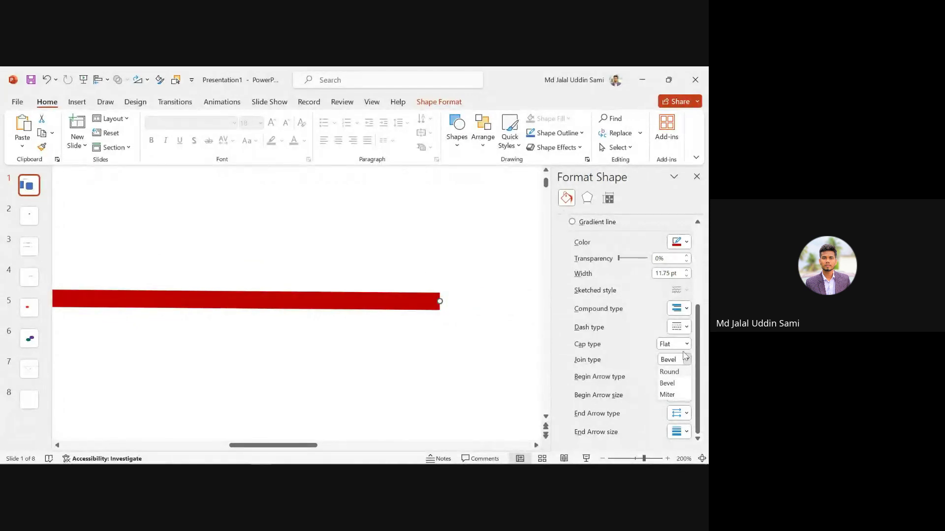
click(374, 297)
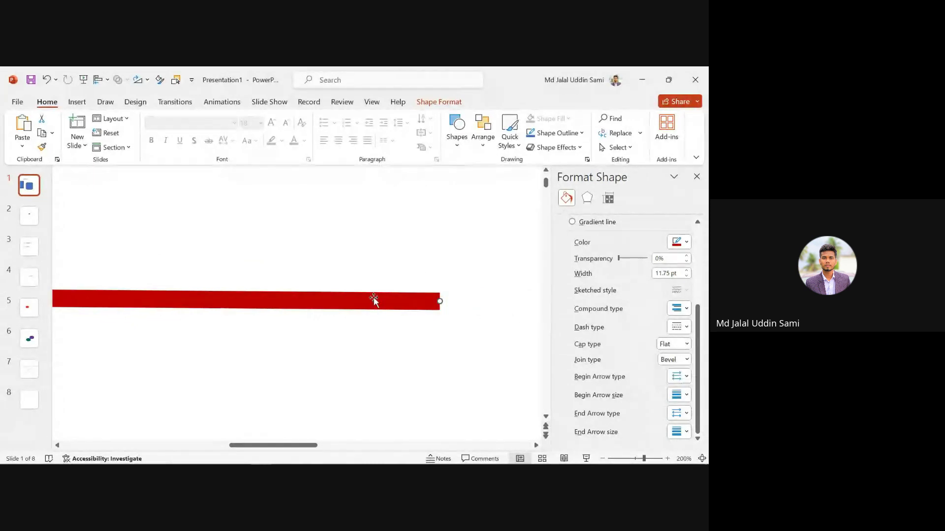
drag(411, 301, 391, 308)
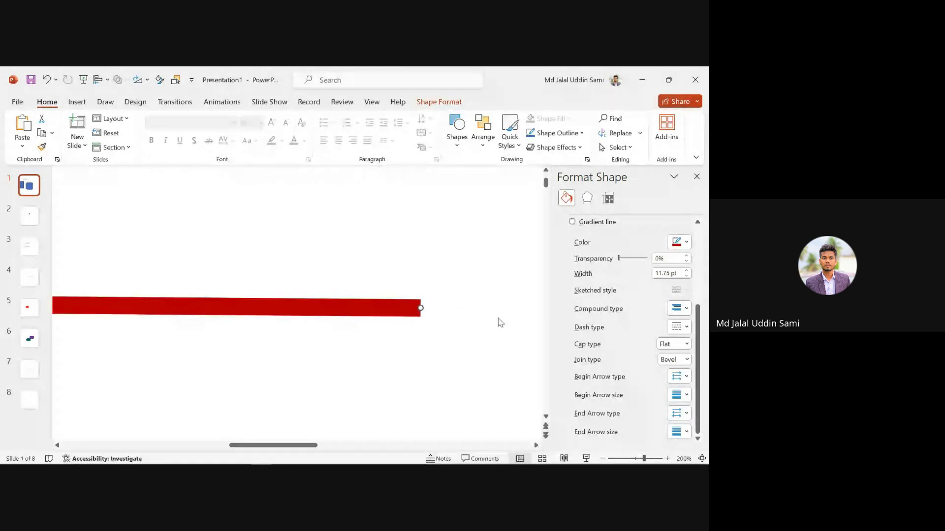
- Switch the line's Cap type back to Round and move it across the slide
click(686, 344)
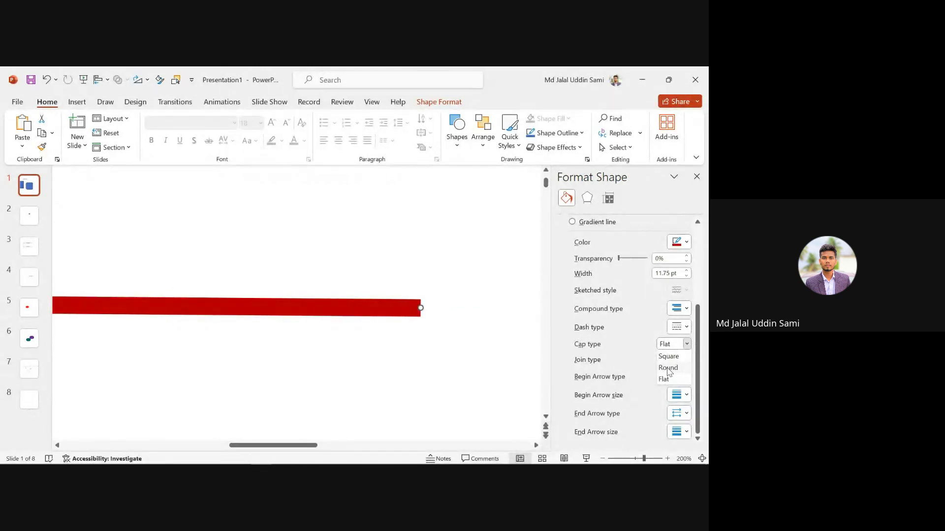
click(668, 374)
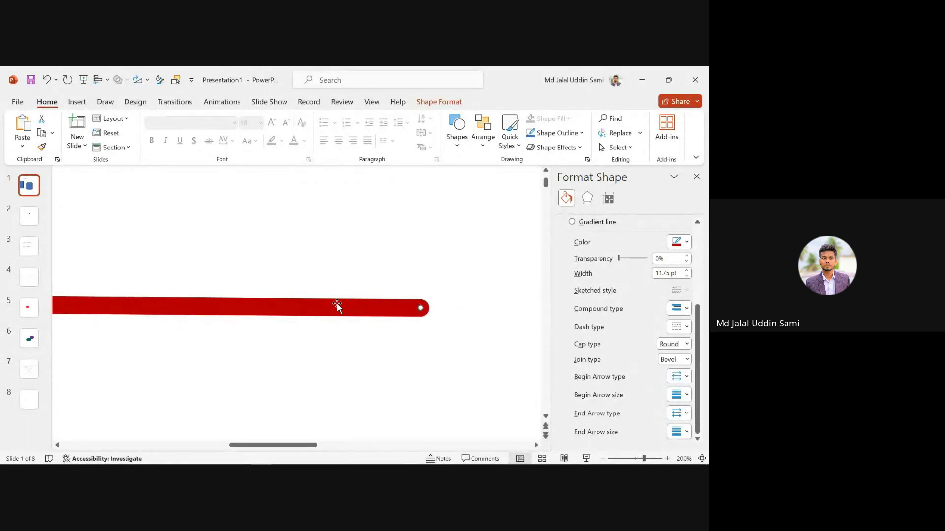
drag(337, 303, 209, 274)
ctrl+scroll(249, 258, down, 6)
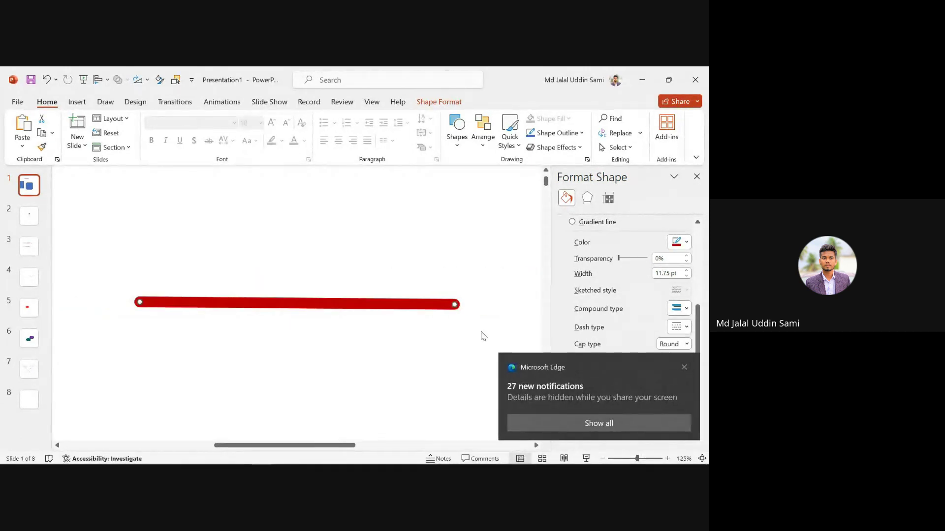
- Close the Edge notification and reselect the red line
click(685, 367)
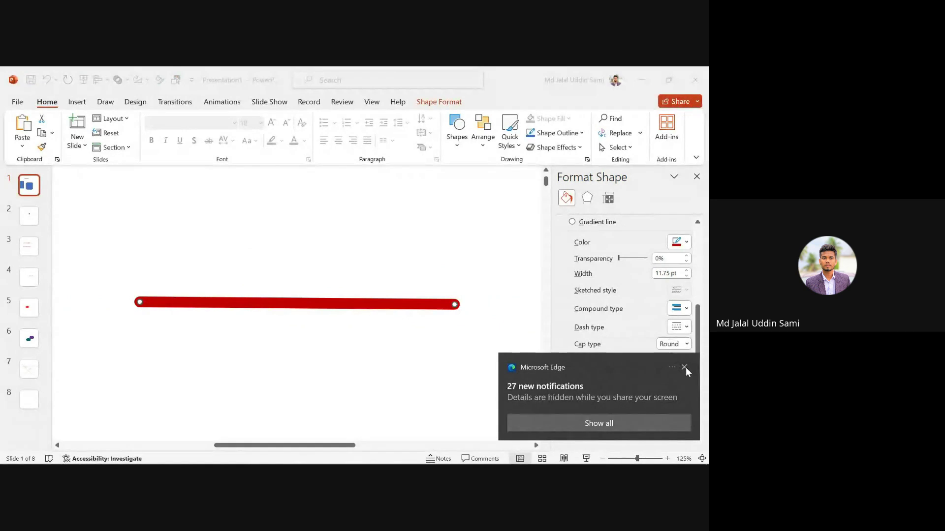
click(686, 367)
click(505, 293)
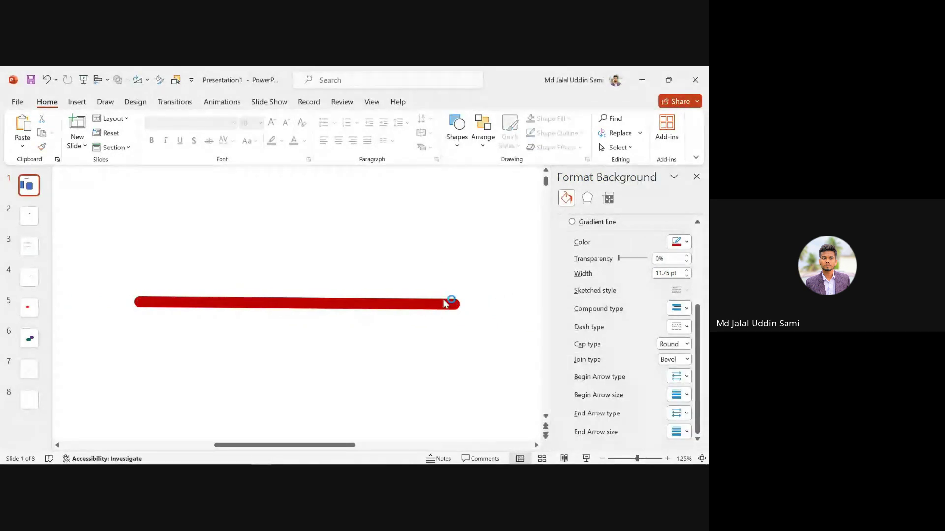
click(436, 301)
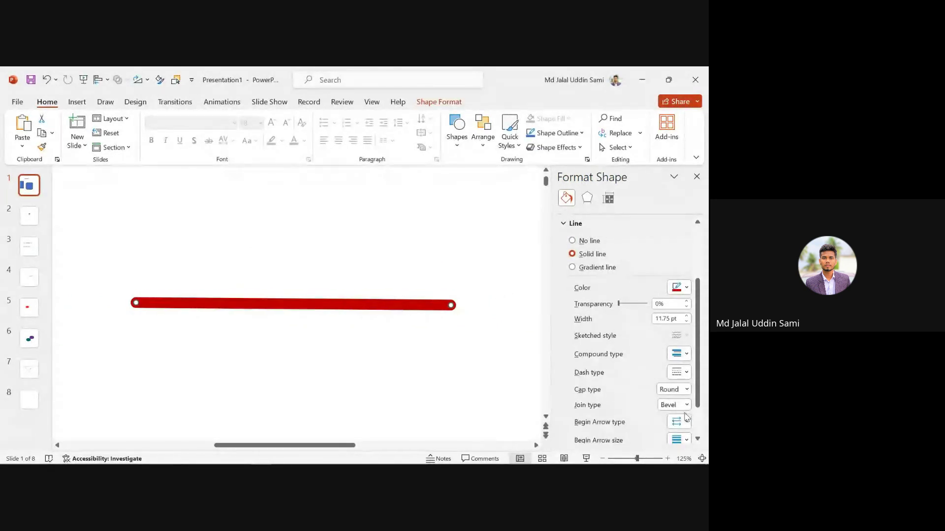
scroll(627, 354, down, 2)
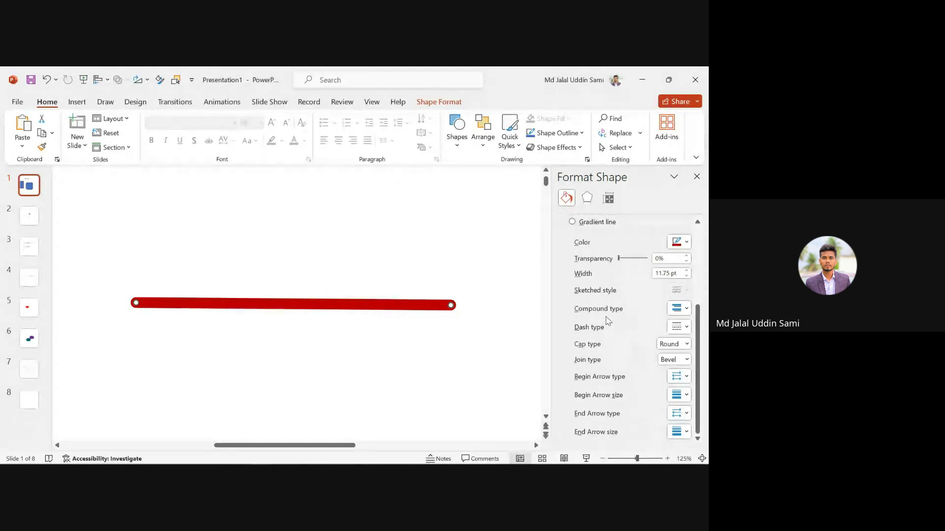
scroll(606, 323, up, 4)
scroll(589, 320, down, 3)
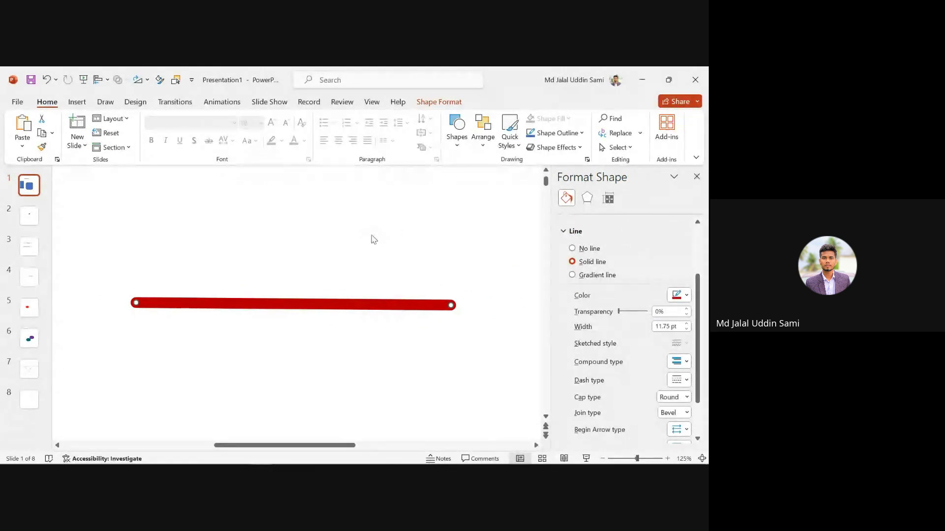
- Draw an Oval shape as a circle over the middle of the red line
click(77, 102)
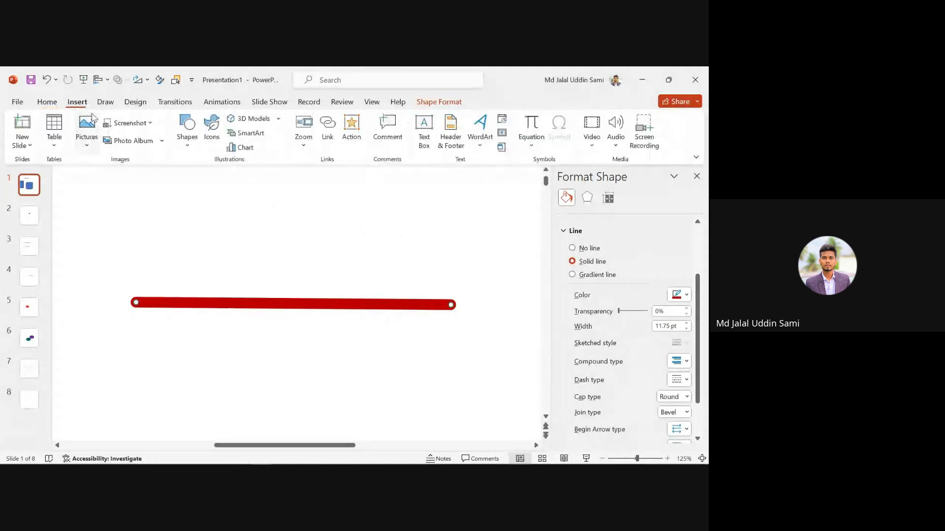
click(189, 126)
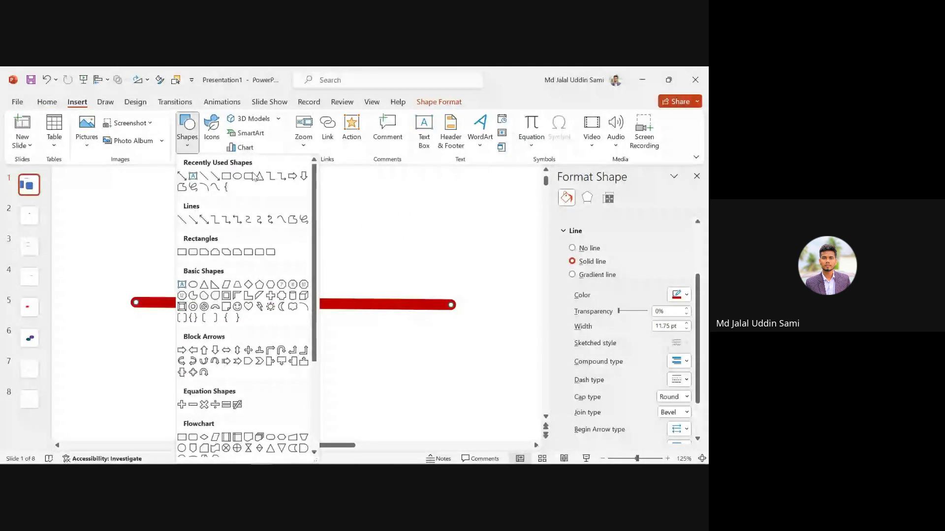
click(236, 176)
drag(263, 232, 407, 392)
- Delete the red line, undo an accidental circle copy, and move the circle slightly higher
click(224, 304)
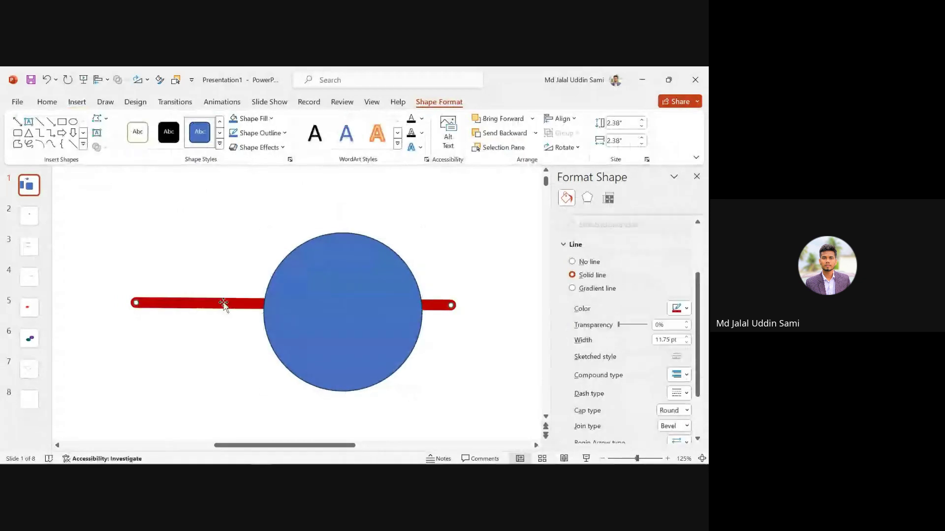
key(Delete)
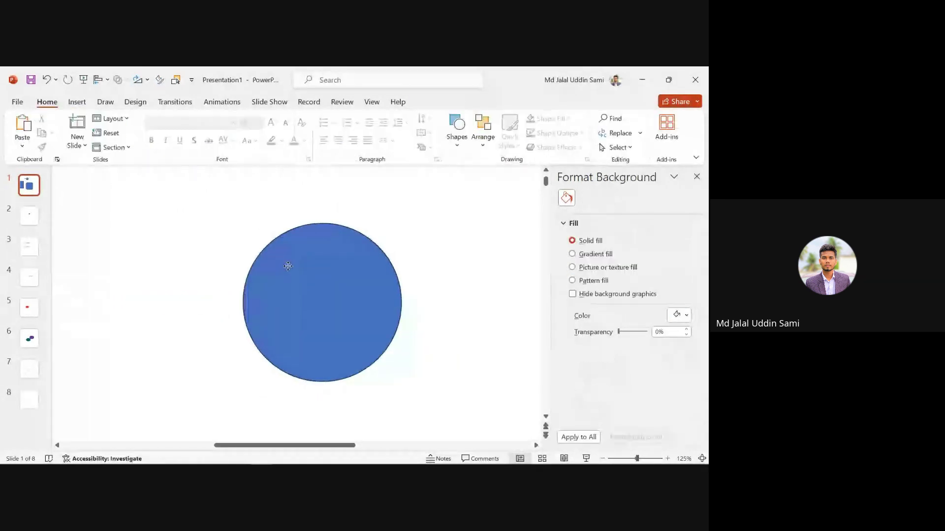
click(288, 266)
scroll(274, 265, down, 5)
drag(304, 276, 346, 271)
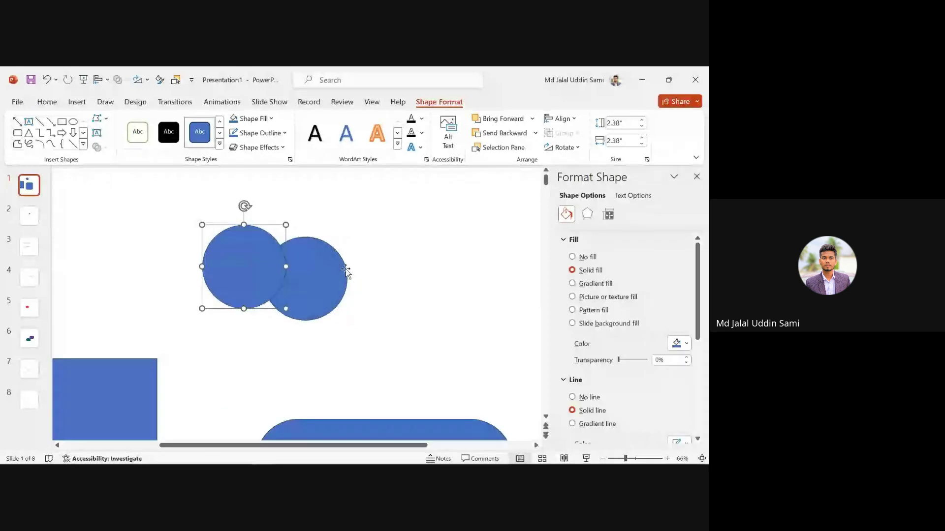
key(ctrl+z)
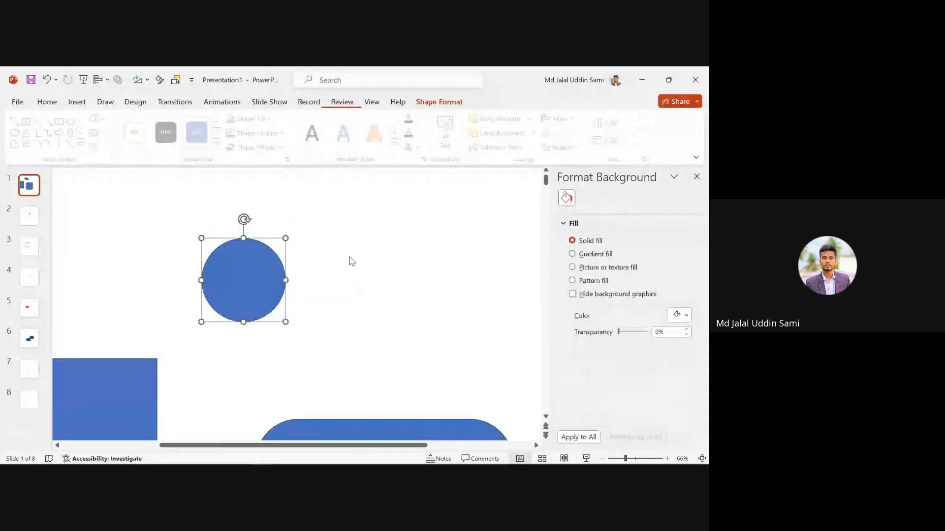
key(ctrl+z)
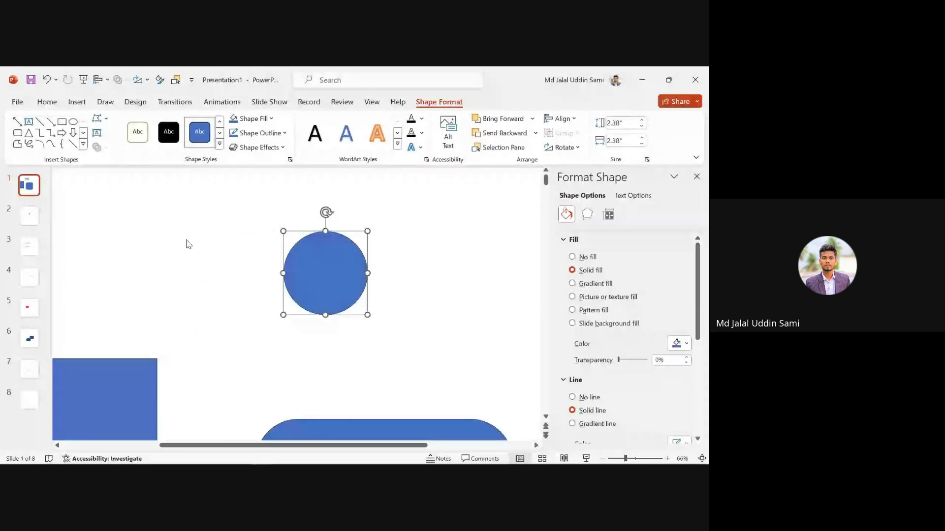
key(ctrl+z)
key(ctrl+z)
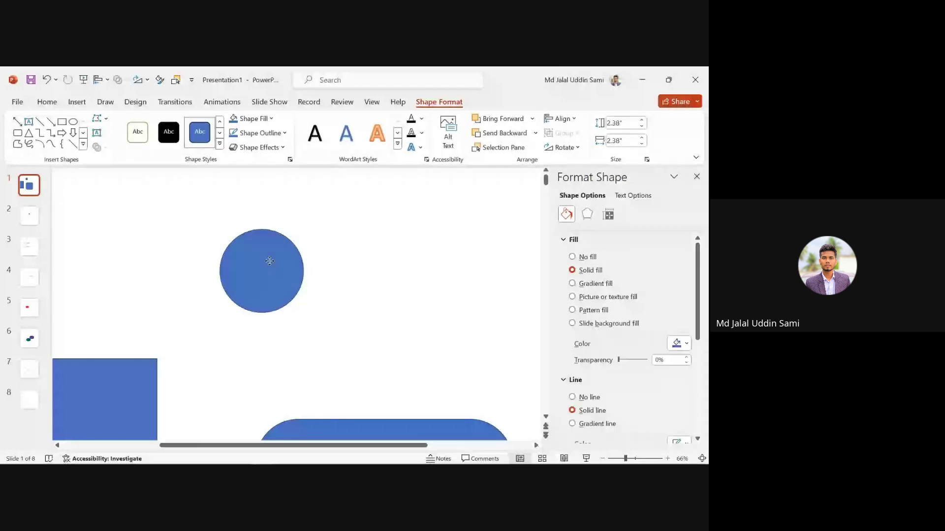
key(ctrl+y)
drag(285, 280, 277, 272)
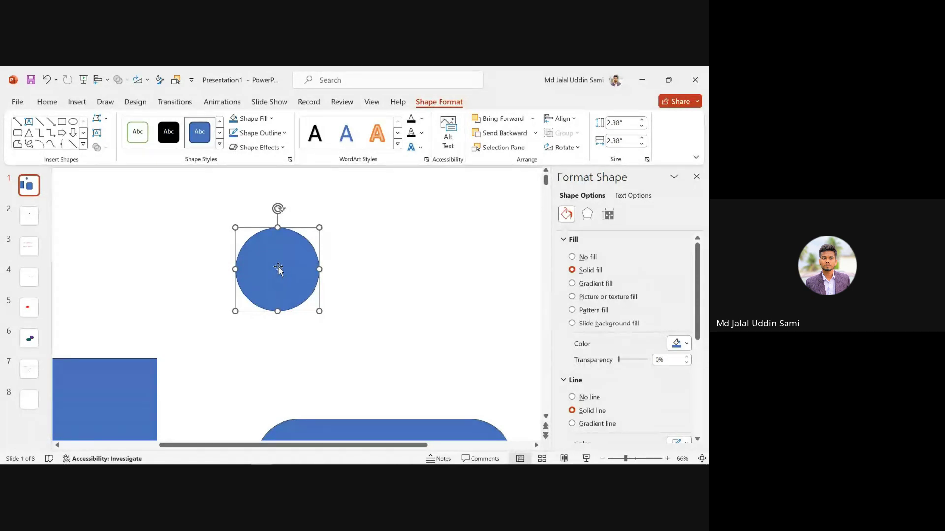
- Fill the circle with Dark Red from the mini toolbar
right_click(286, 253)
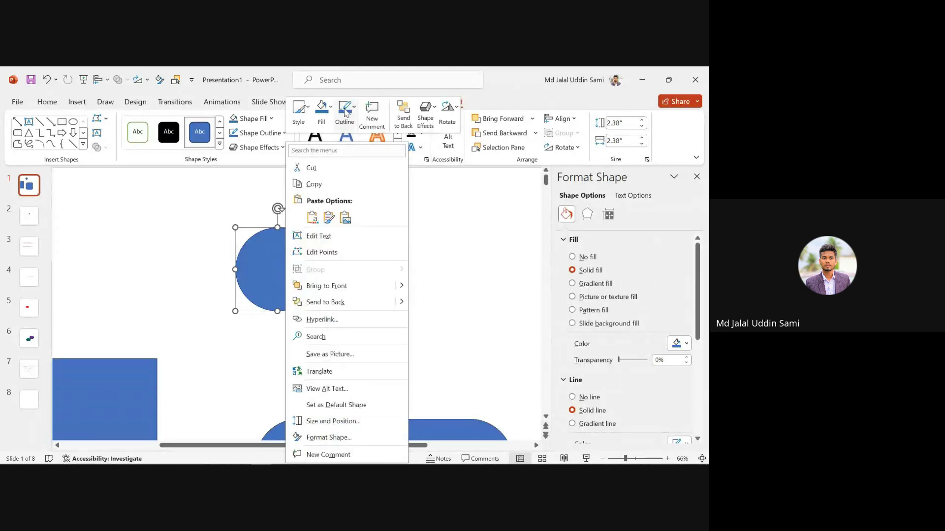
click(324, 112)
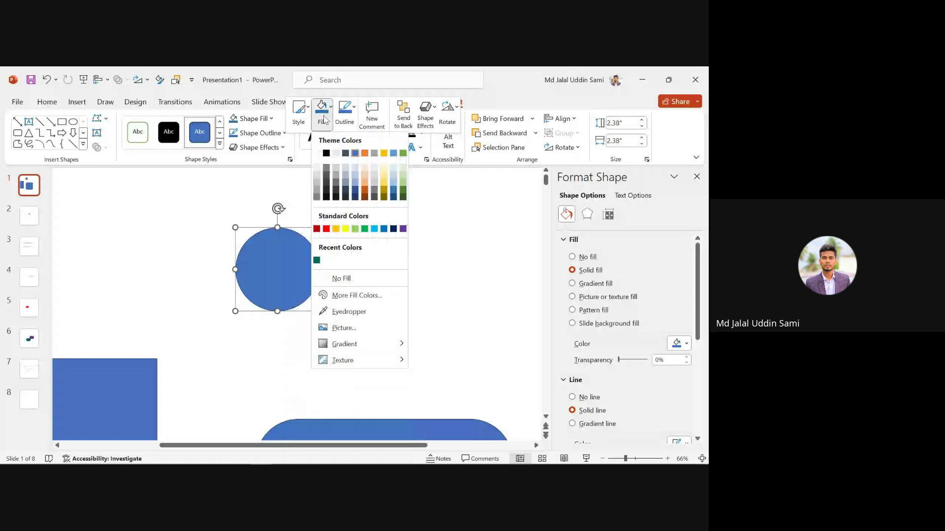
click(318, 227)
click(339, 238)
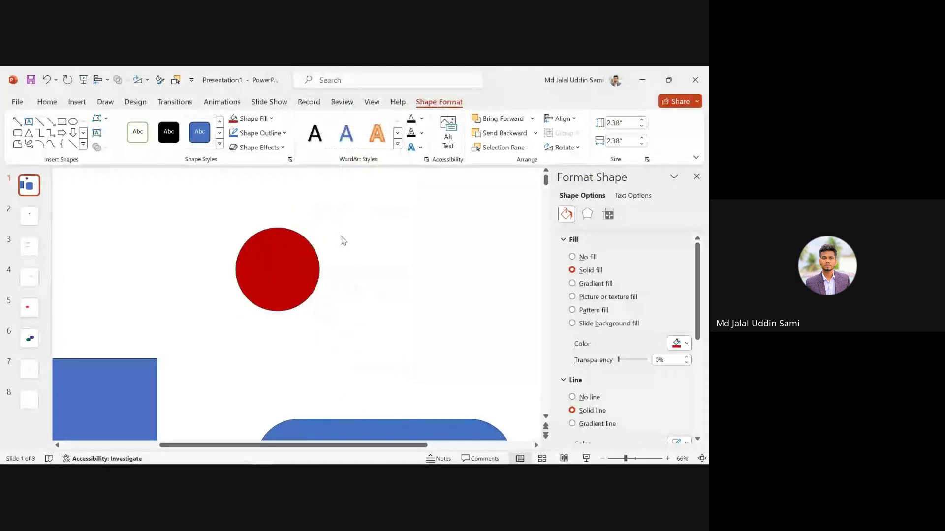
click(288, 237)
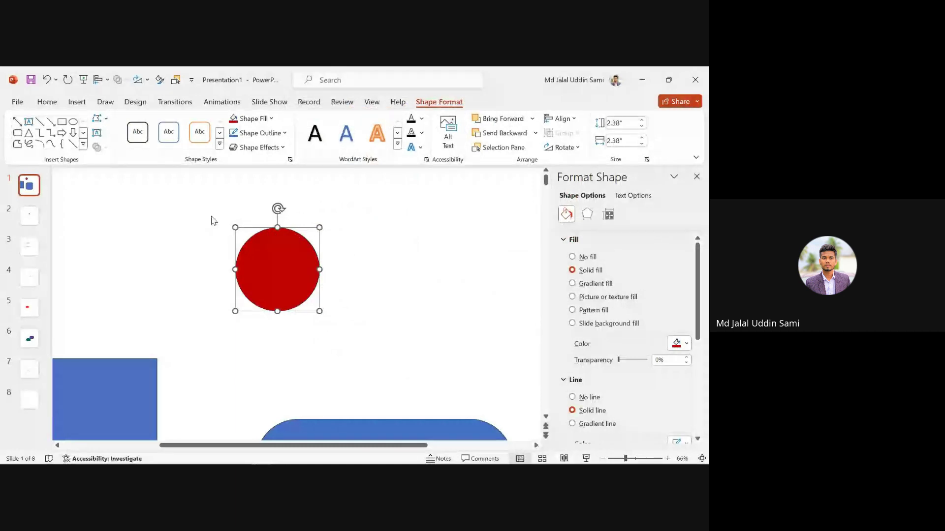
- Set the circle's outline to No Outline and move it slightly right
right_click(283, 251)
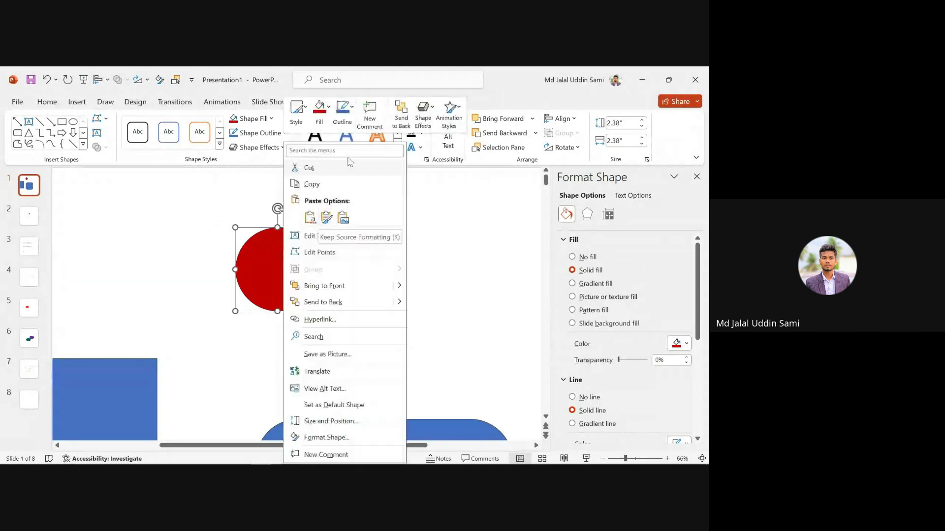
click(351, 123)
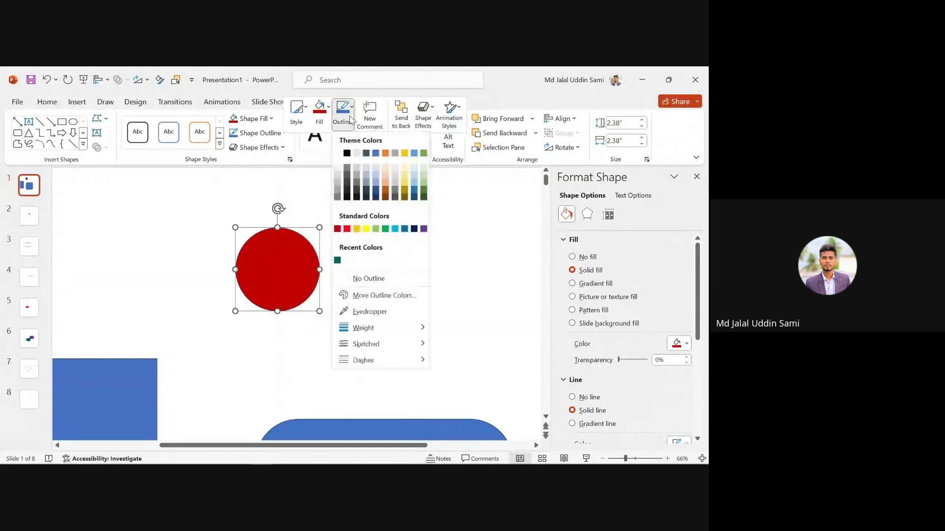
click(358, 279)
drag(289, 262, 367, 251)
click(395, 229)
click(343, 255)
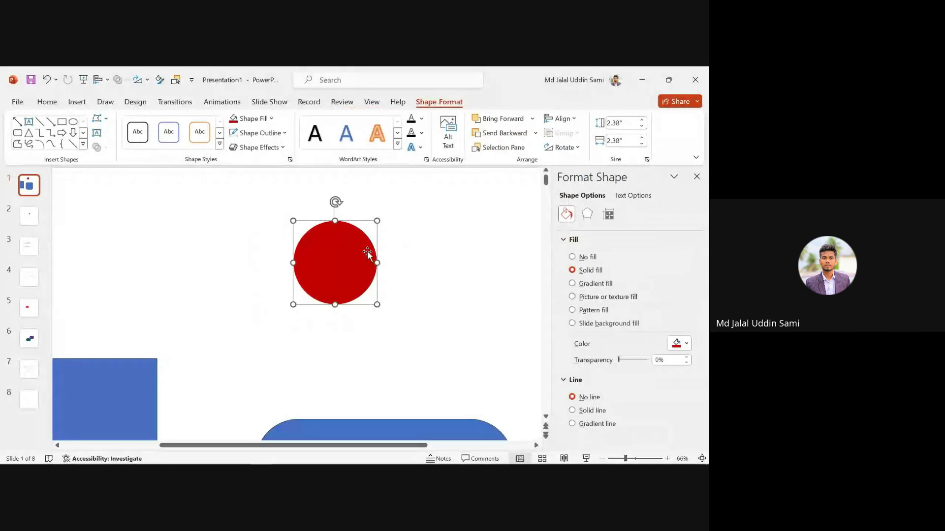
click(349, 262)
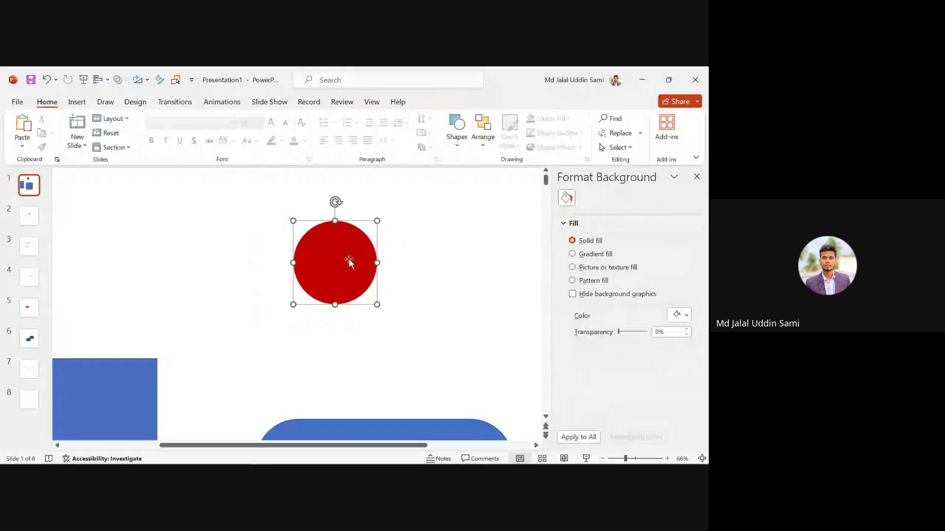
- Move the circle up and to the left on the slide
right_click(349, 262)
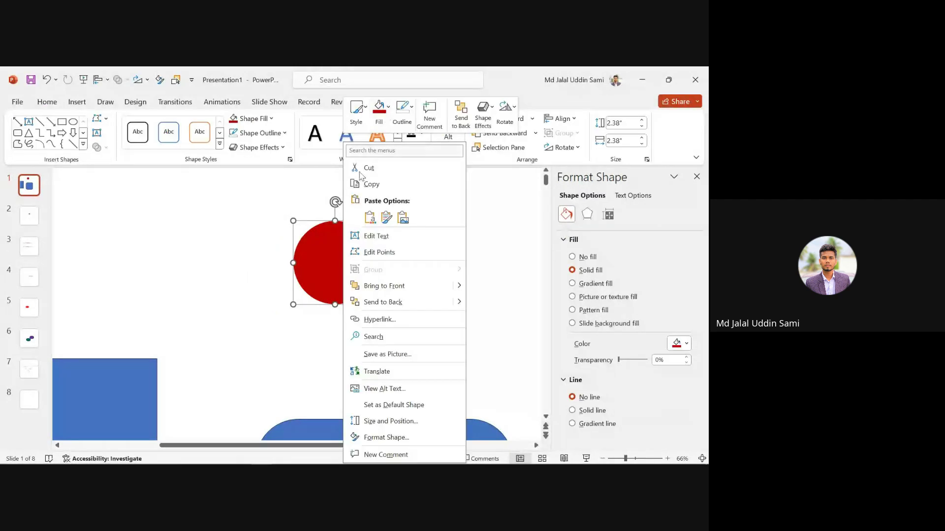
click(326, 246)
drag(359, 247, 339, 249)
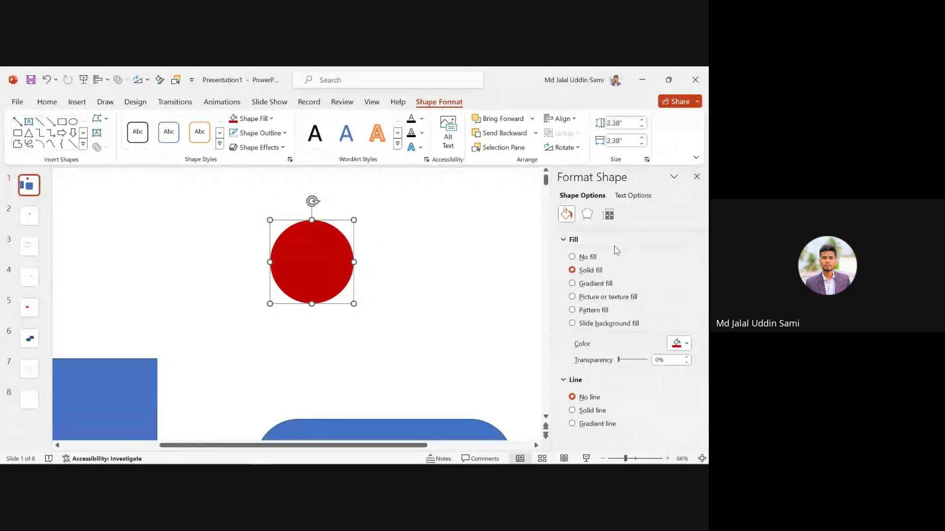
- Try a green and then a purple solid fill on the circle
click(574, 240)
click(575, 240)
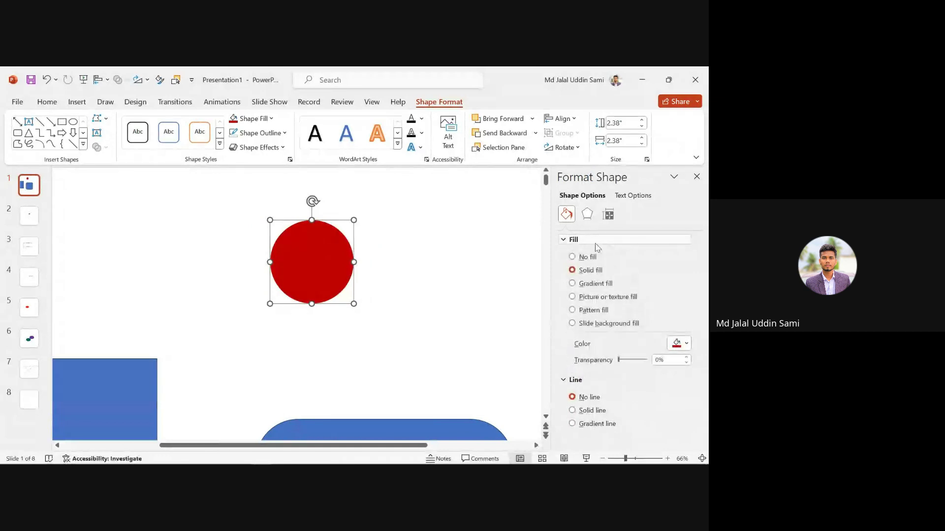
click(679, 345)
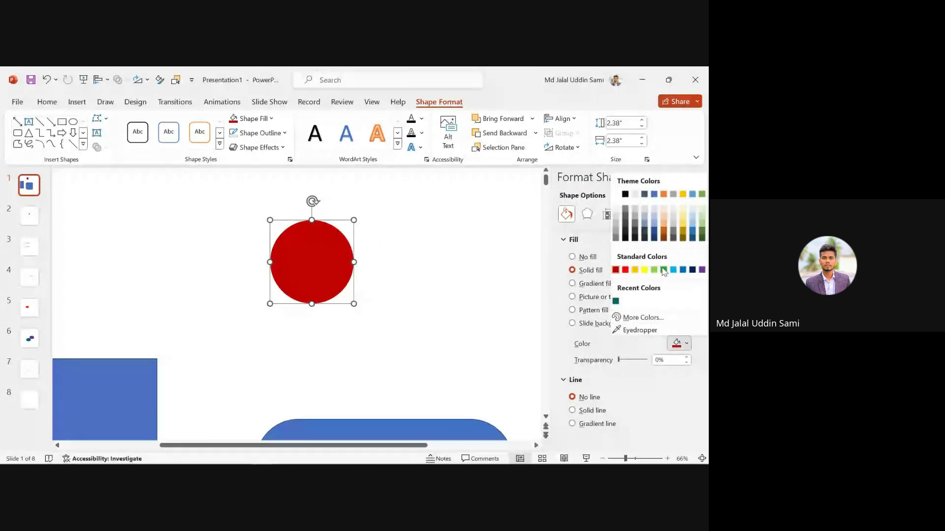
key(Escape)
key(ctrl+z)
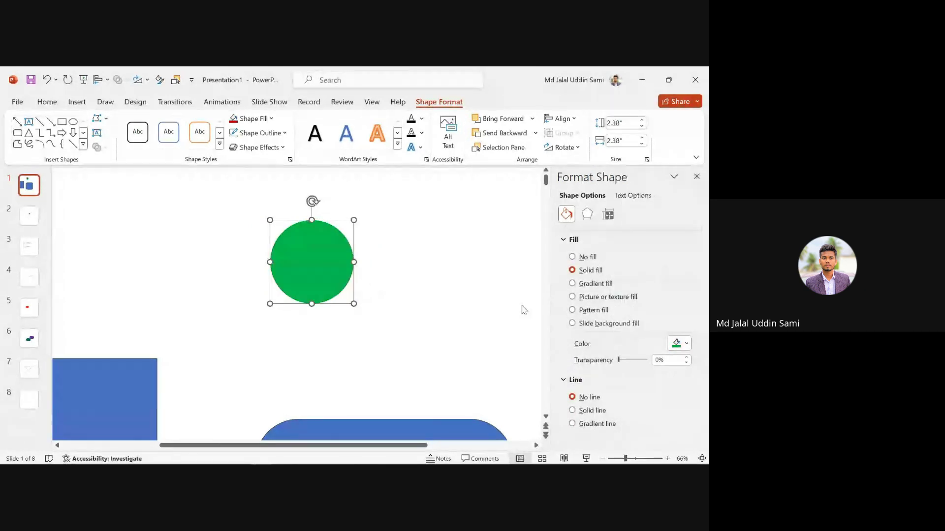
click(687, 346)
click(702, 270)
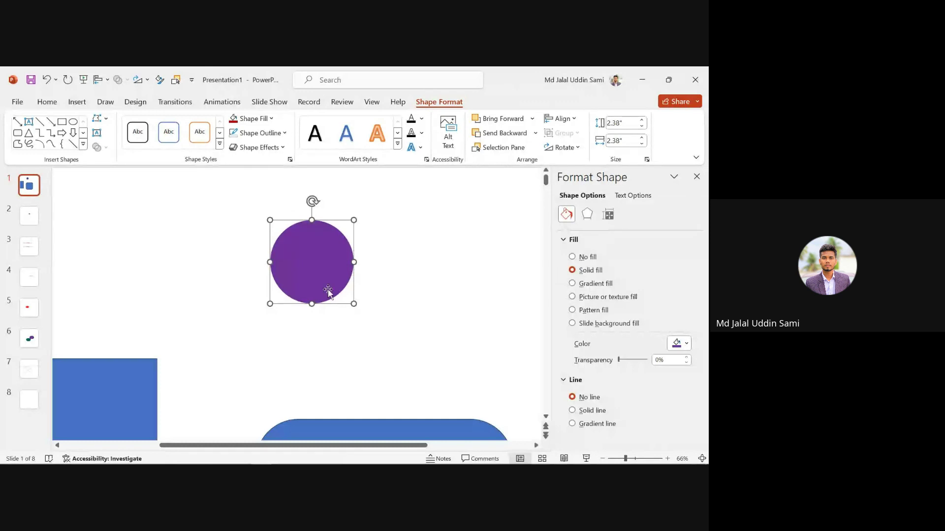
- Give the circle a gradient fill and shift it further right
click(572, 284)
drag(335, 280, 318, 293)
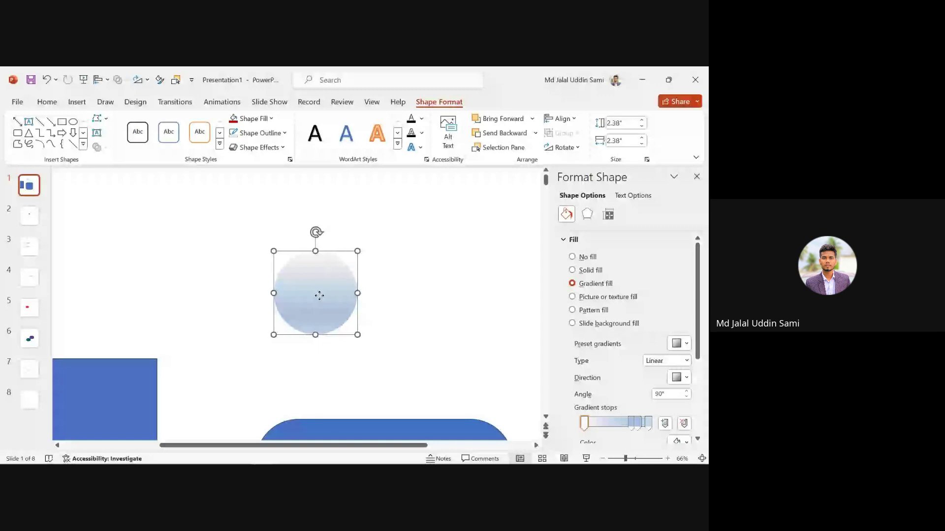
click(273, 240)
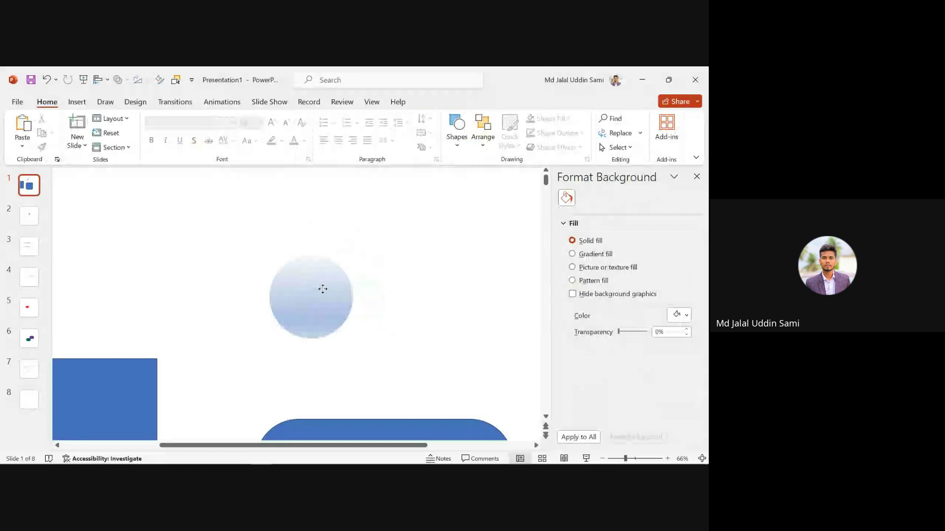
drag(323, 288, 366, 282)
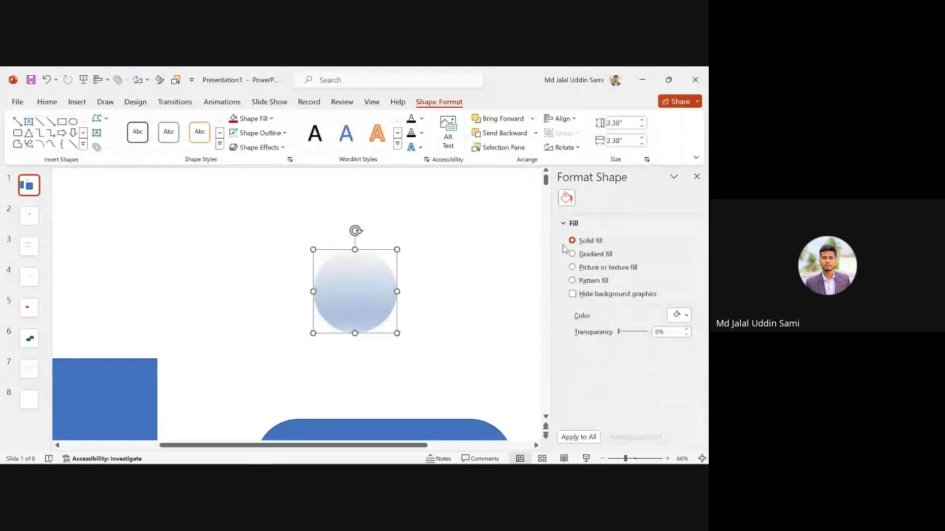
scroll(604, 291, down, 1)
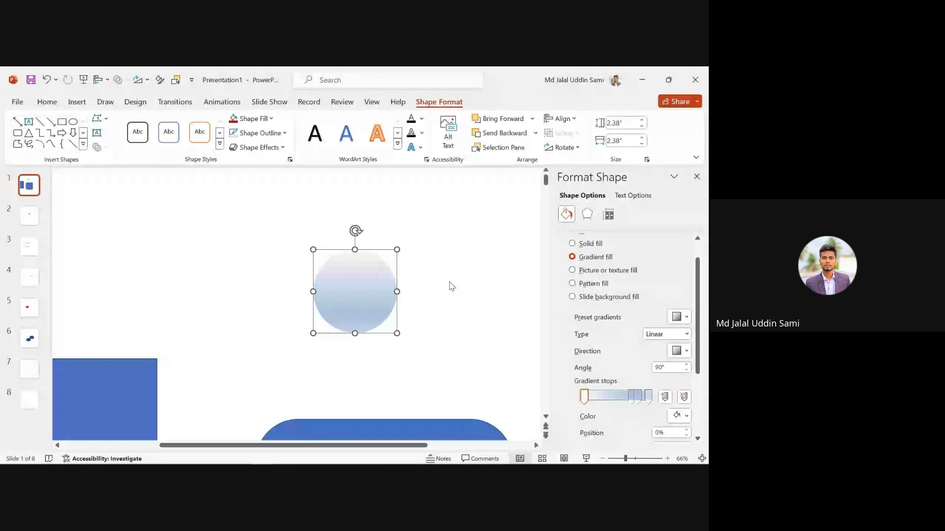
click(572, 270)
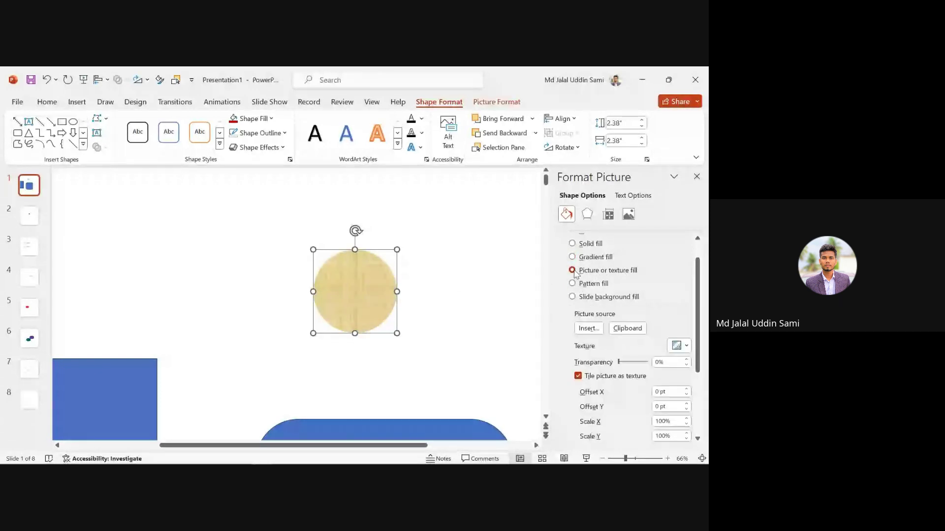
drag(359, 307, 346, 305)
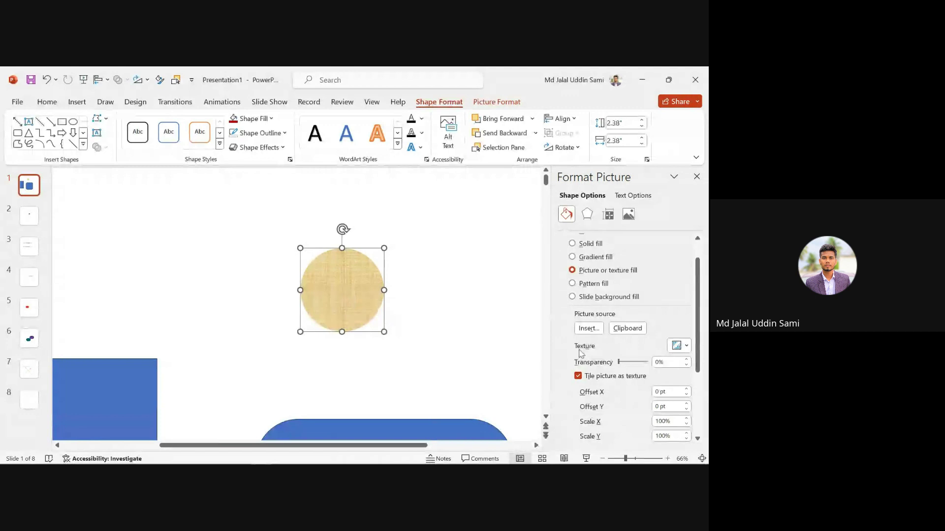
click(589, 328)
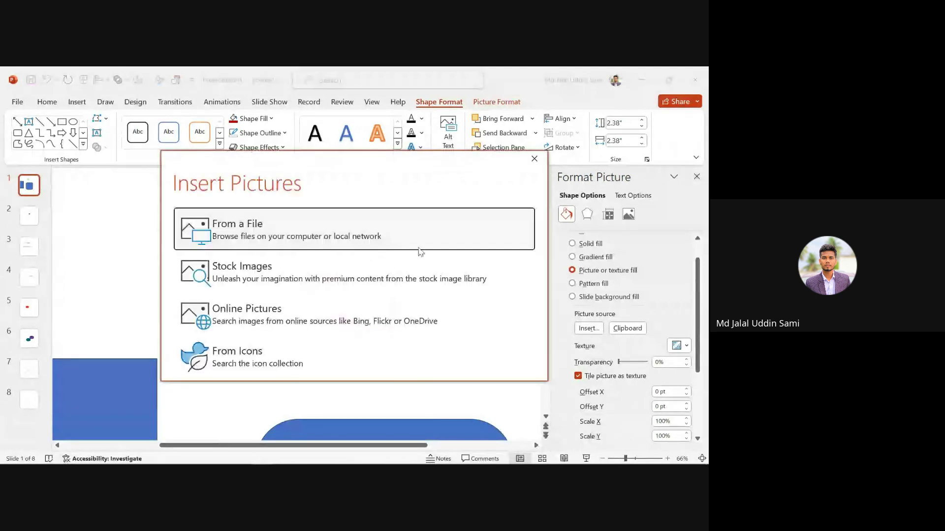
click(359, 231)
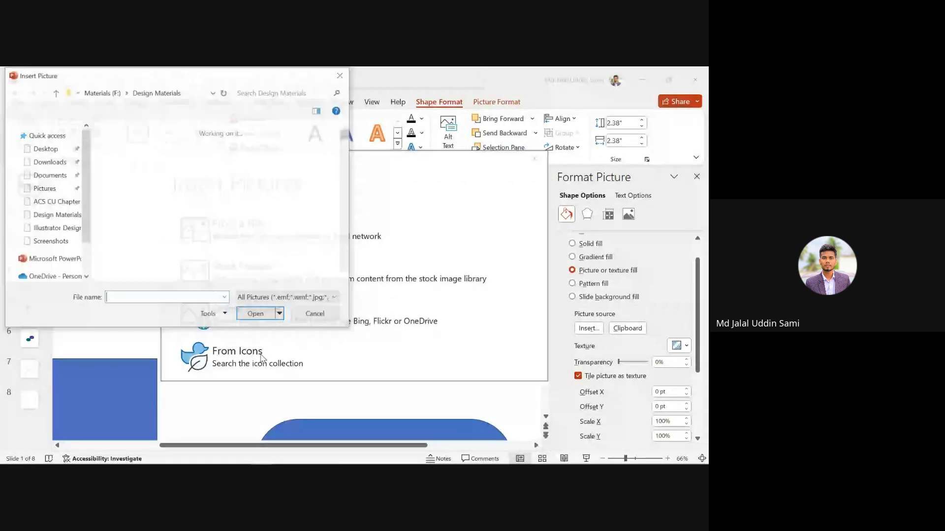
scroll(202, 188, up, 5)
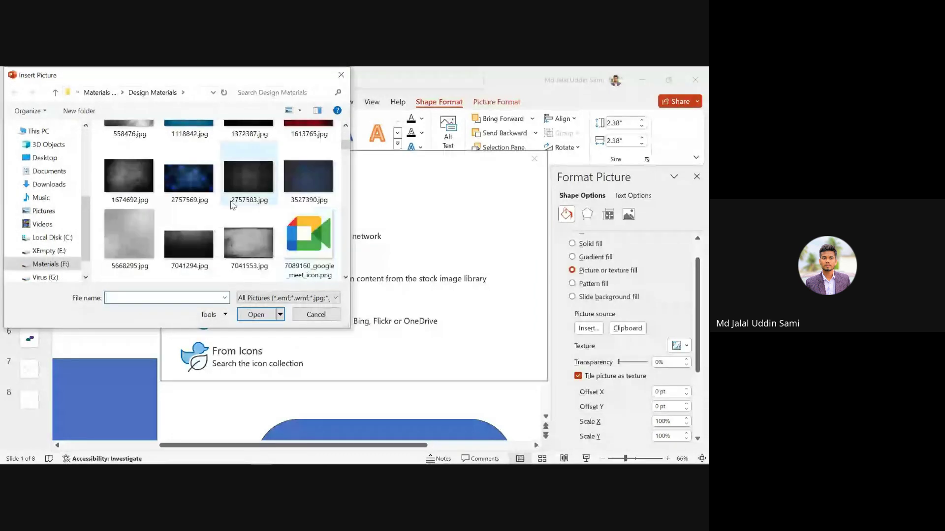
click(202, 188)
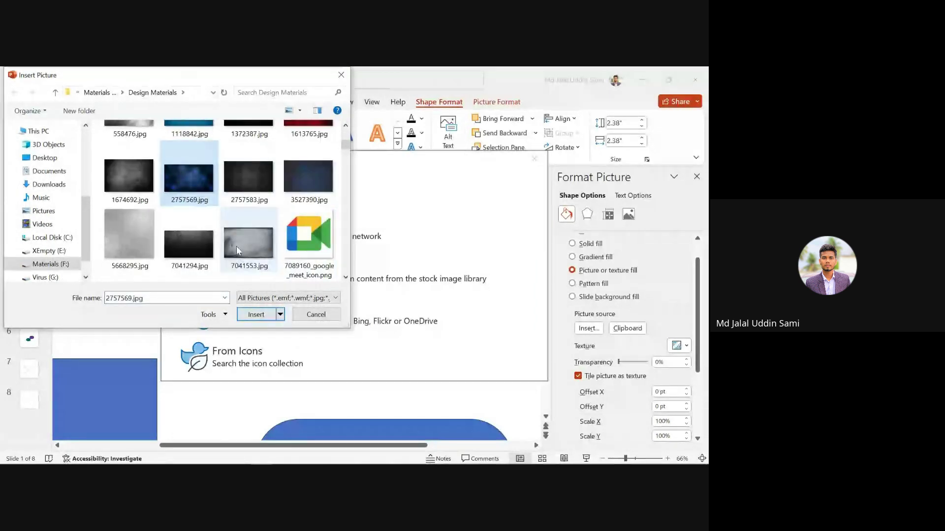
click(265, 315)
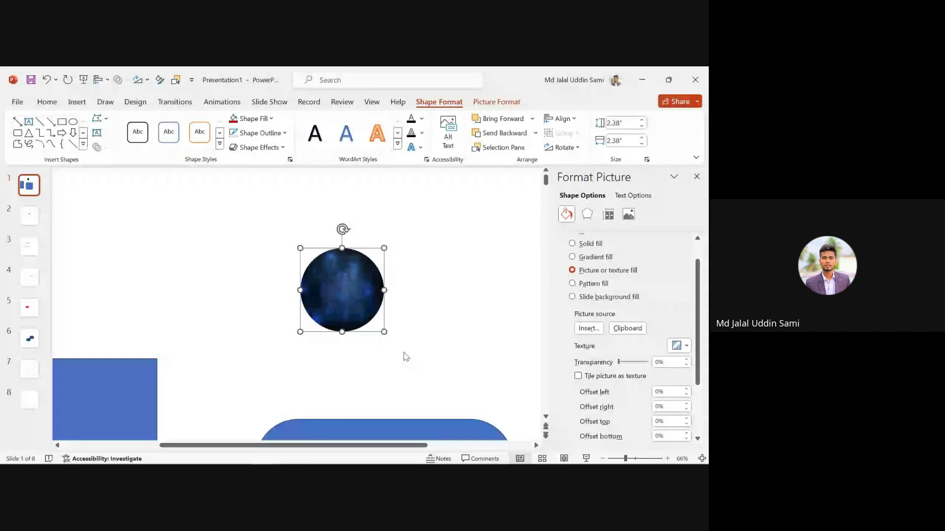
key(ctrl+y)
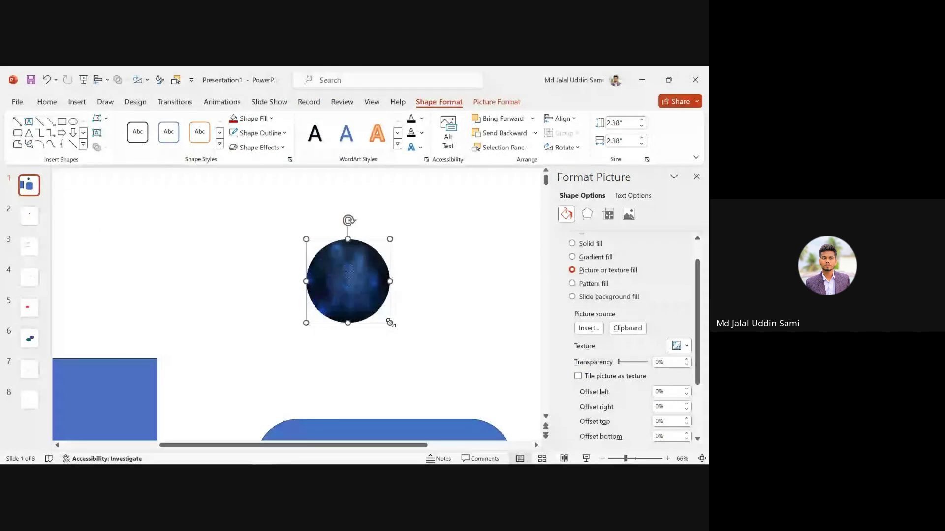
click(427, 291)
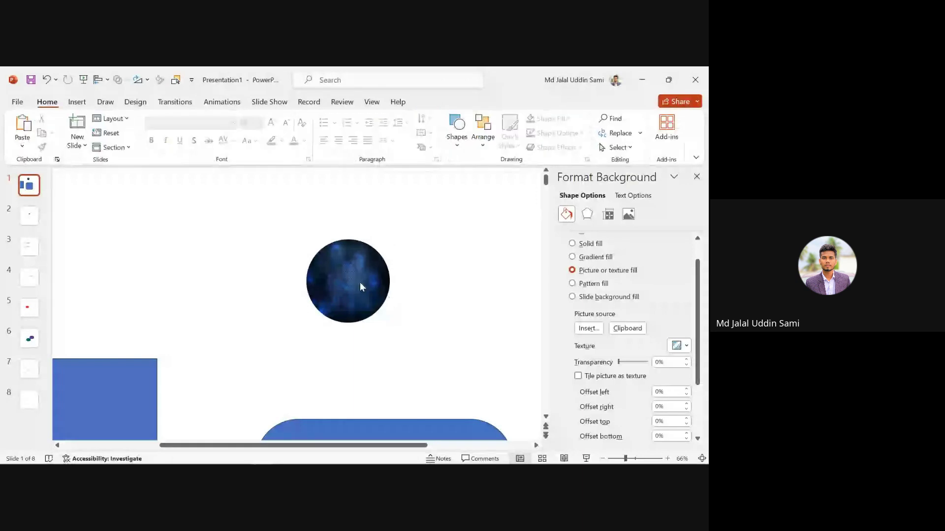
click(359, 282)
click(423, 238)
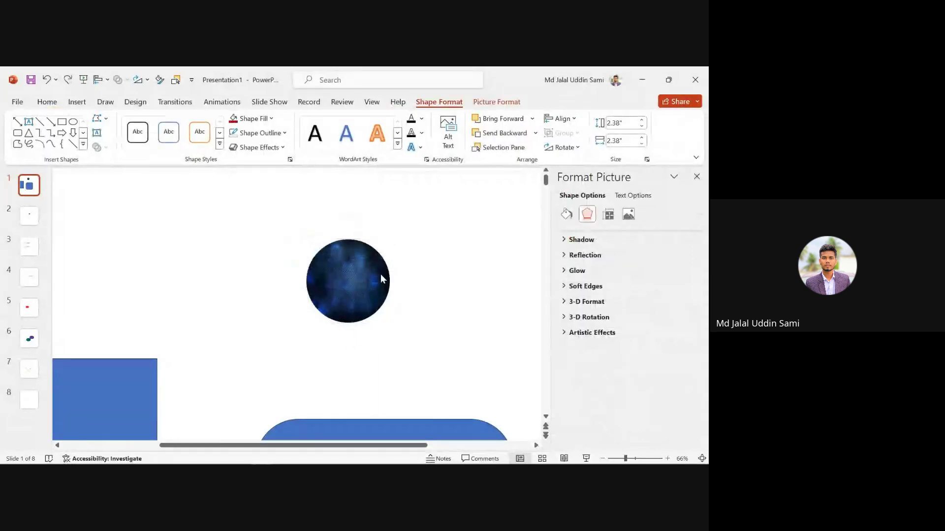
click(326, 281)
click(415, 262)
key(ctrl+y)
key(ctrl+y)
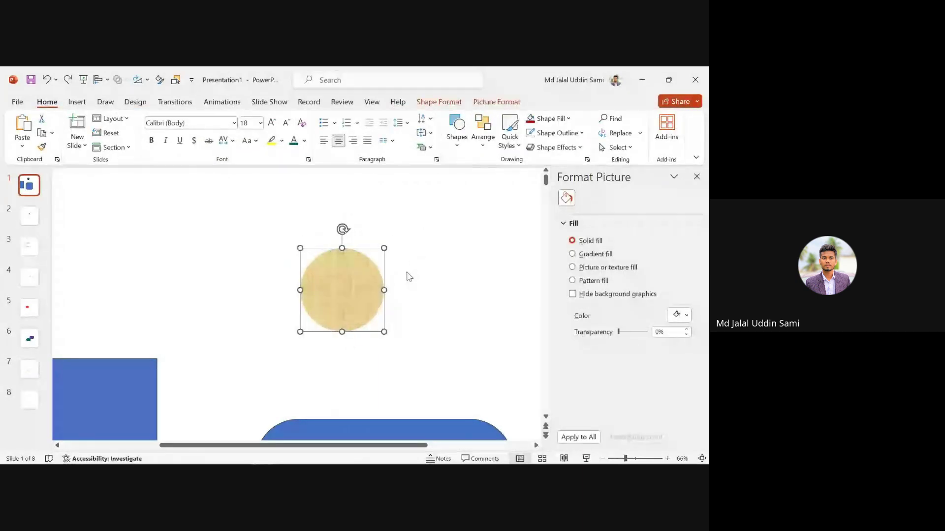
- Restore the blue gradient, then switch to a fine dotted pattern fill after trying checkerboard and hatch
click(407, 276)
click(371, 273)
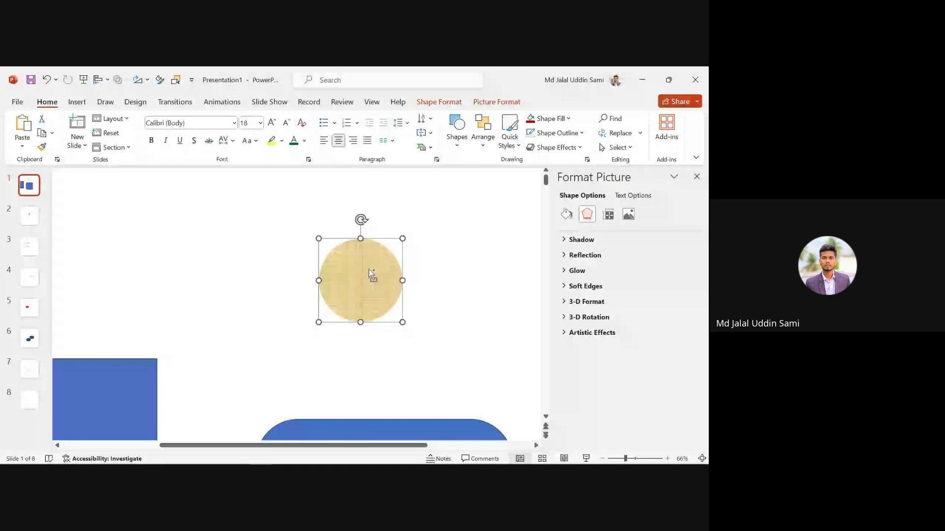
key(ctrl+z)
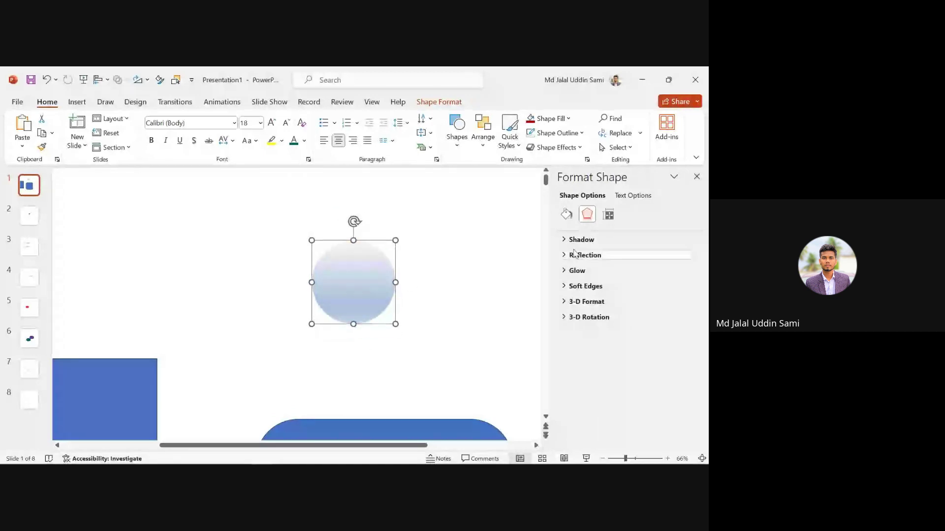
click(567, 214)
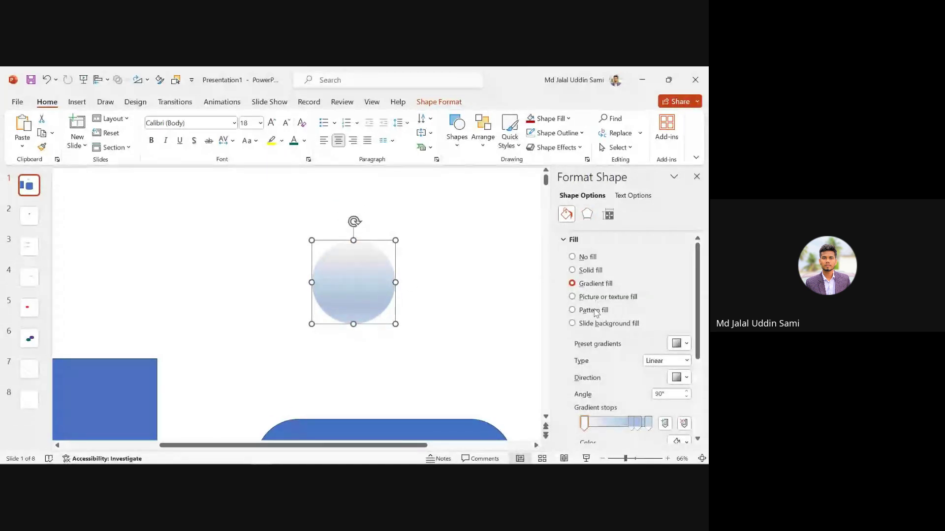
click(572, 310)
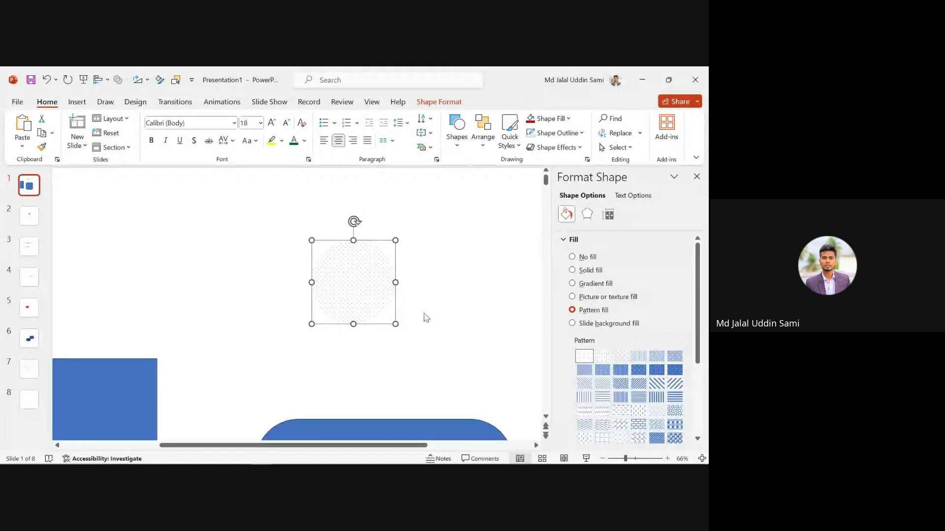
scroll(635, 385, down, 5)
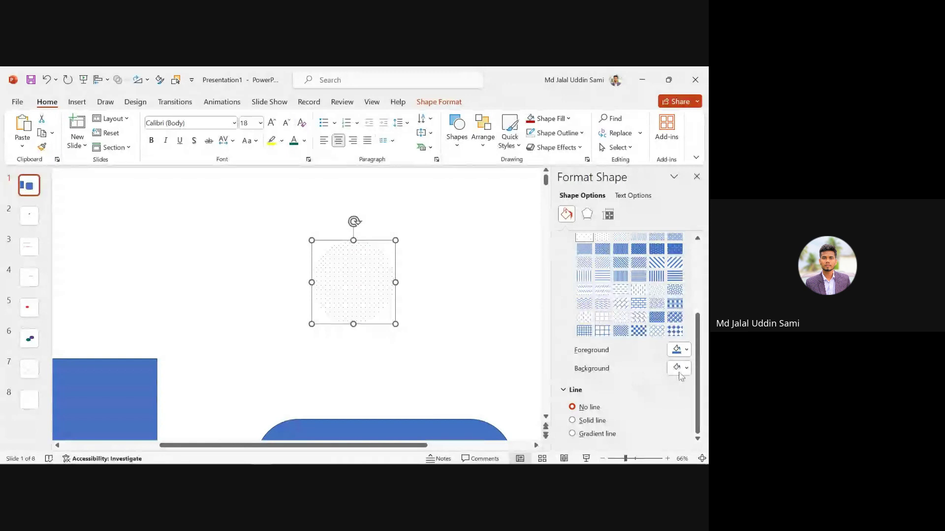
scroll(634, 311, up, 2)
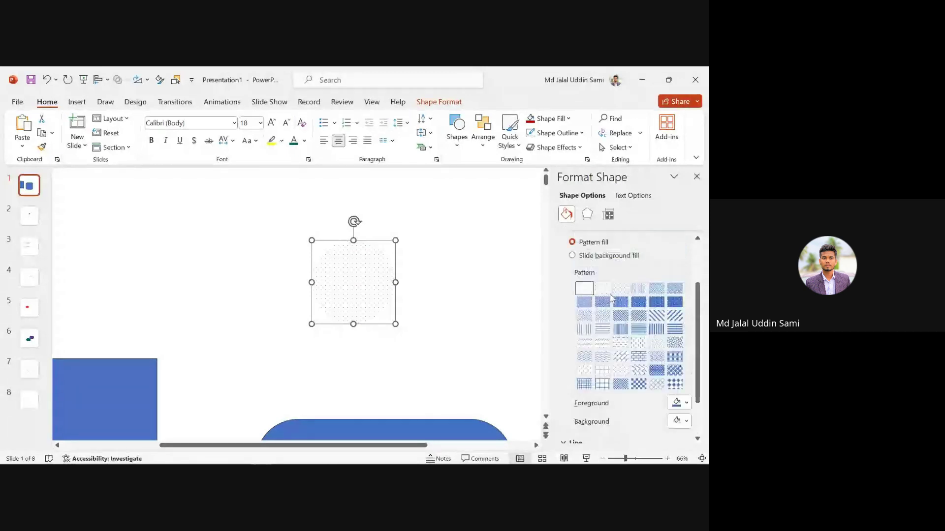
scroll(649, 320, down, 2)
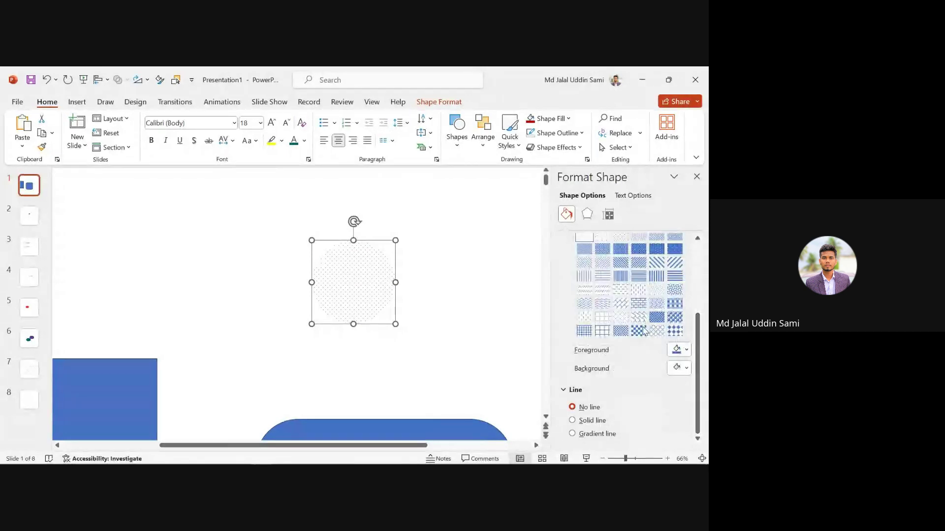
click(639, 331)
click(638, 262)
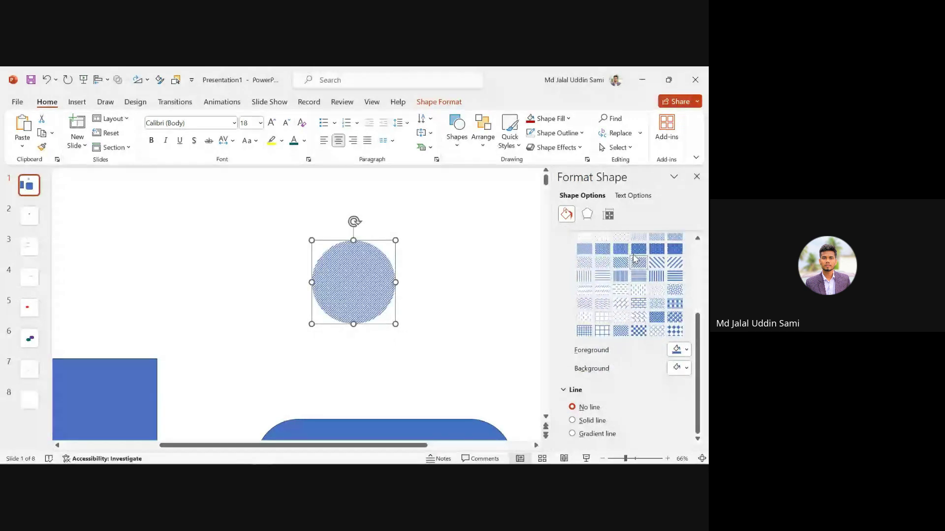
scroll(640, 295, up, 2)
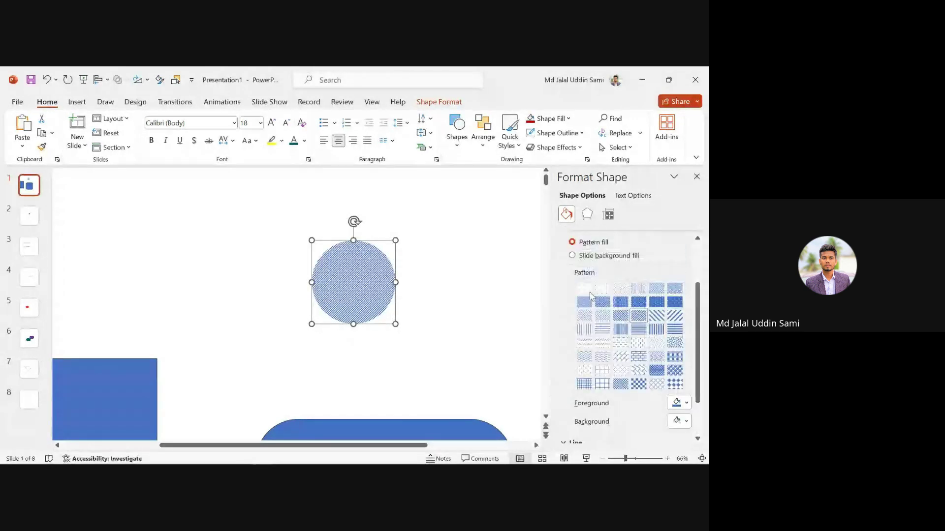
click(602, 288)
- Set the dotted pattern's foreground colour to black after trying green and gold
click(686, 401)
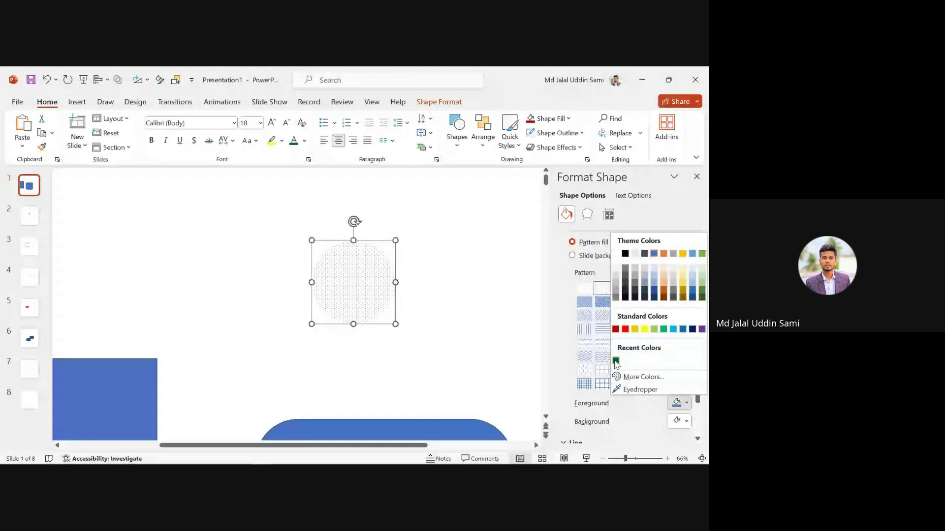
click(616, 362)
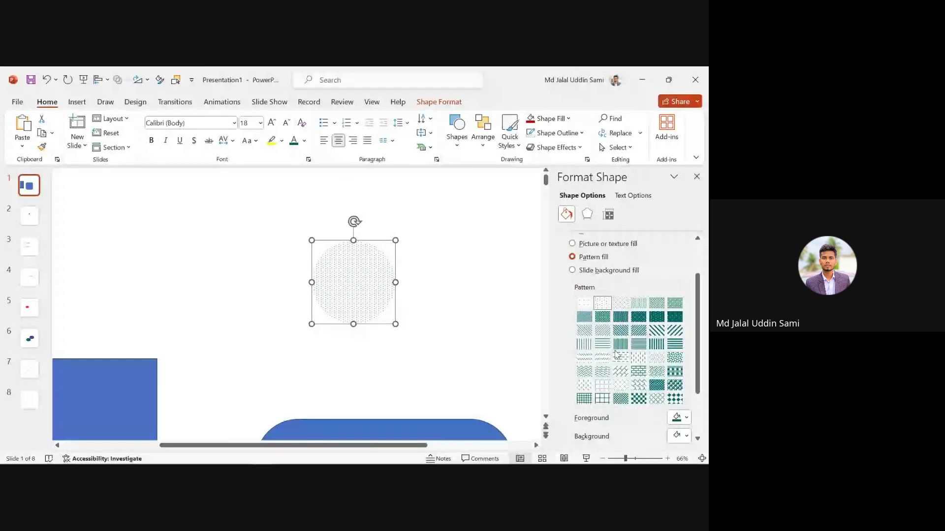
click(687, 417)
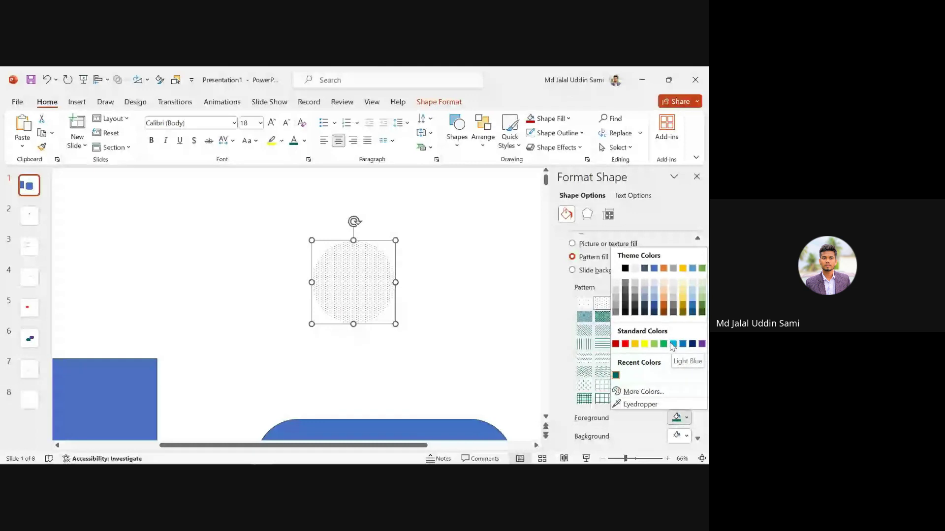
click(634, 344)
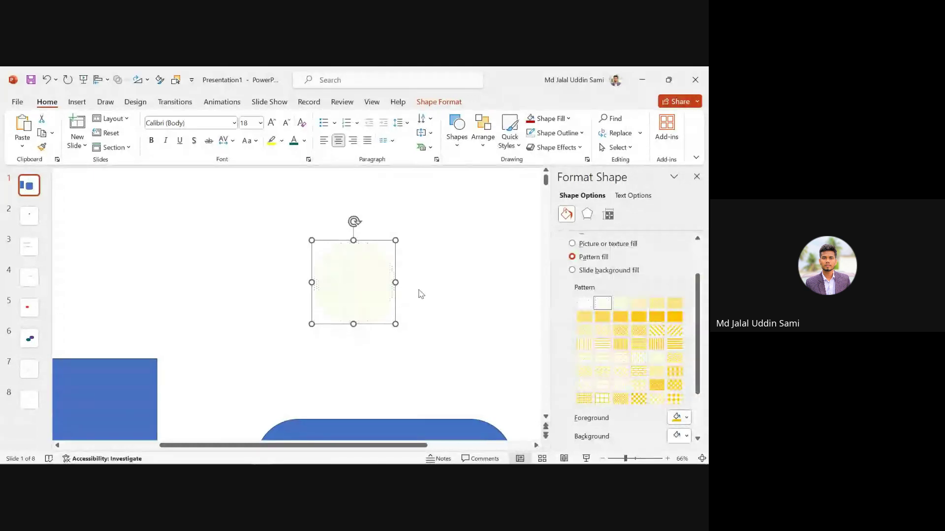
click(682, 418)
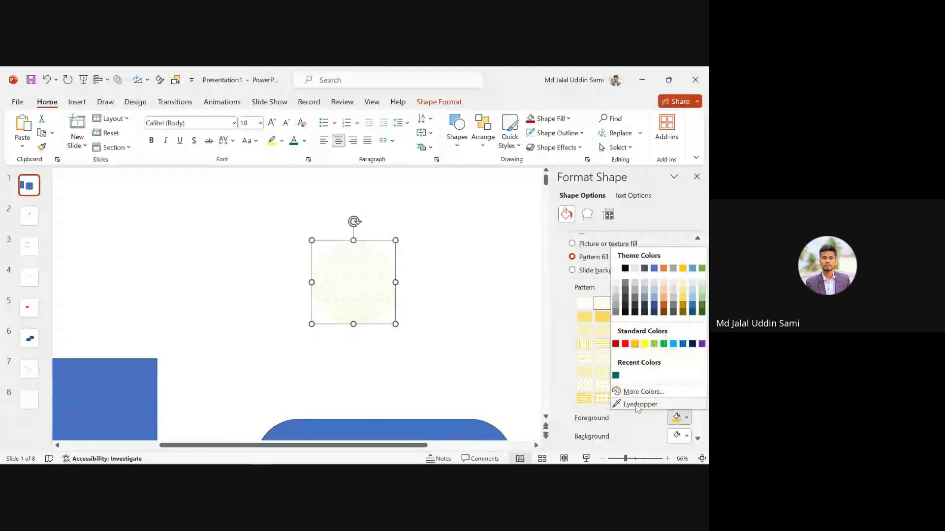
click(625, 268)
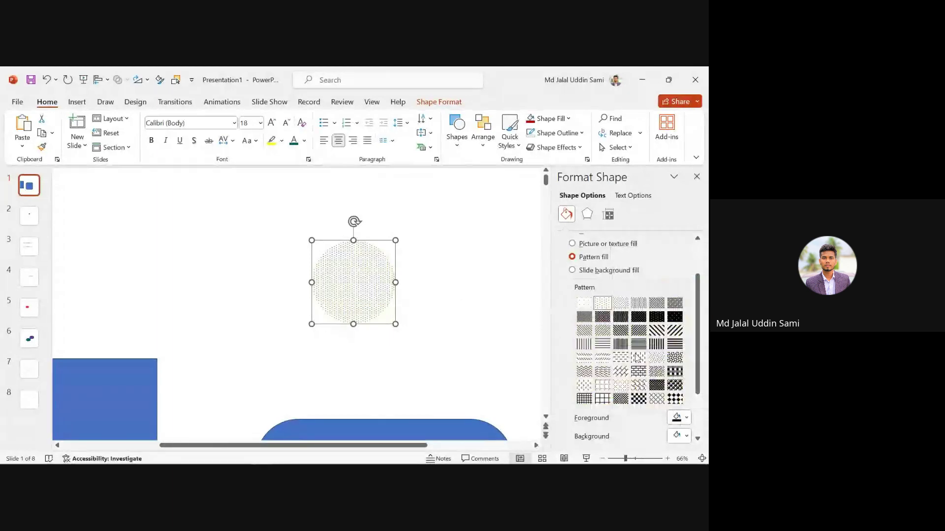
- Select the dotted circle and the rounded rectangle together
scroll(353, 256, down, 1)
drag(353, 256, 343, 281)
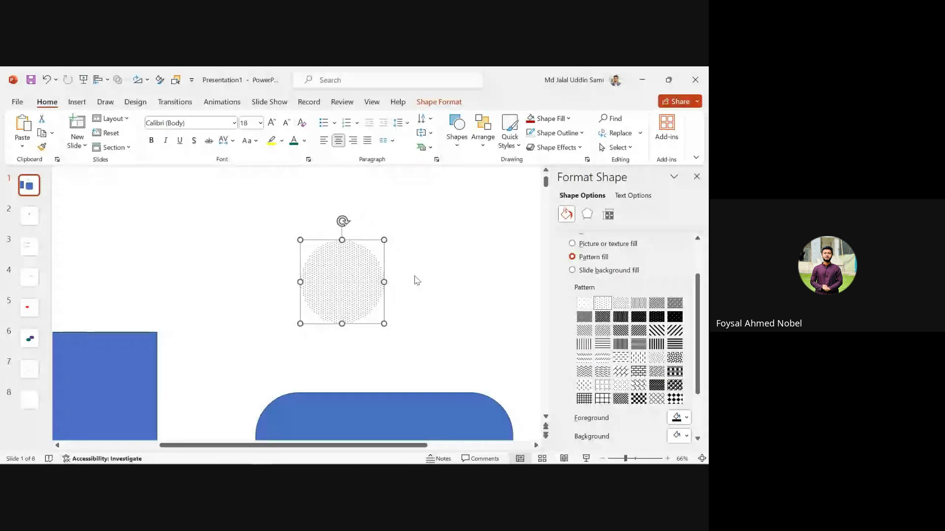
scroll(640, 354, down, 2)
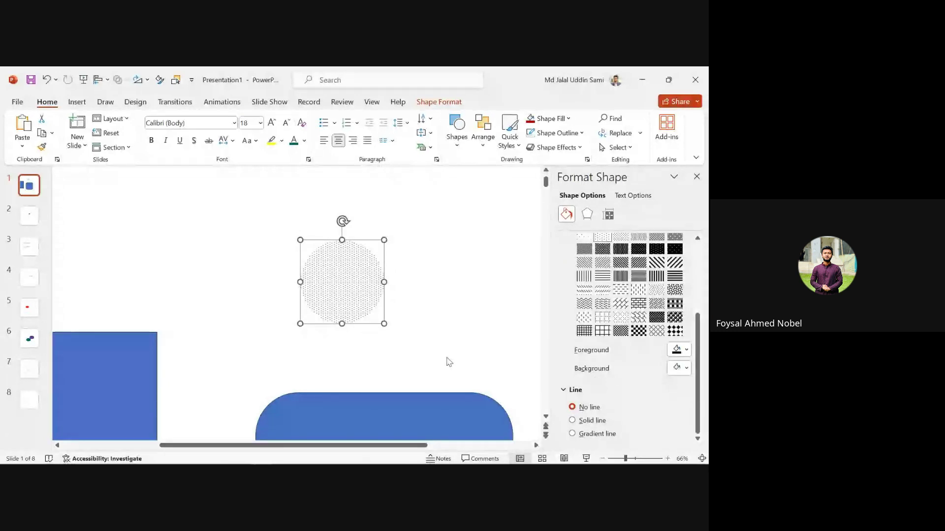
scroll(577, 262, up, 3)
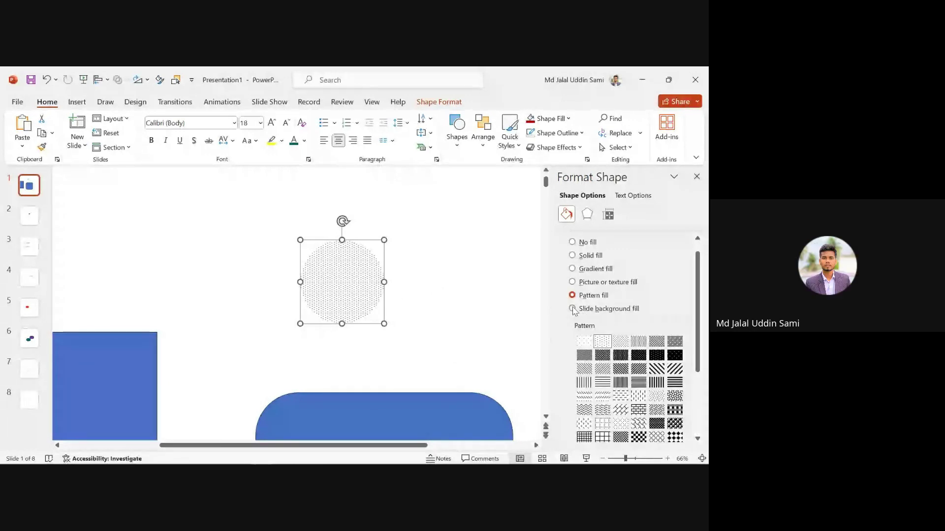
scroll(416, 252, down, 4)
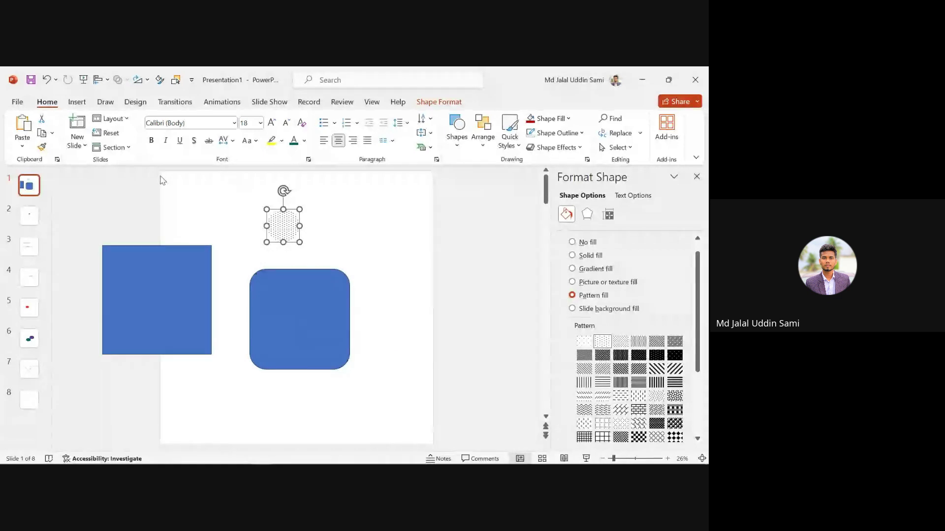
drag(161, 177, 376, 373)
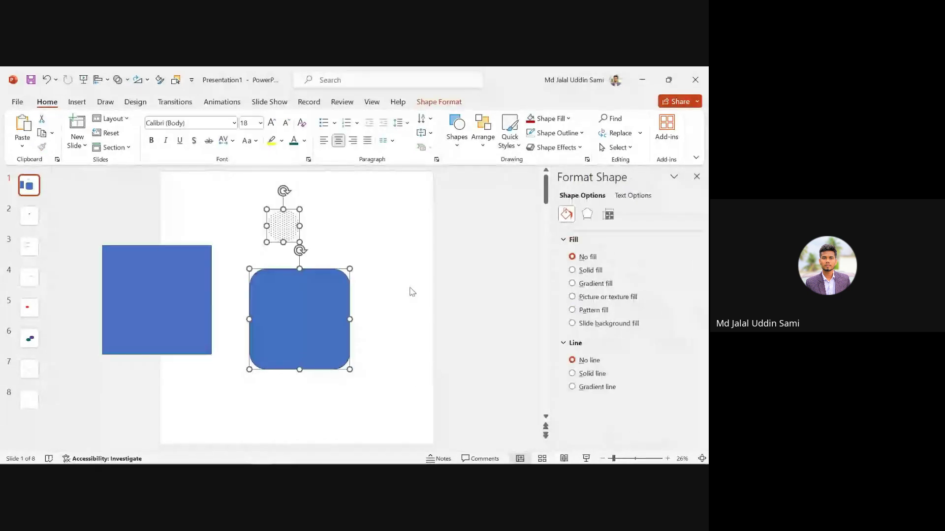
- Turn the slide background bright green
click(476, 241)
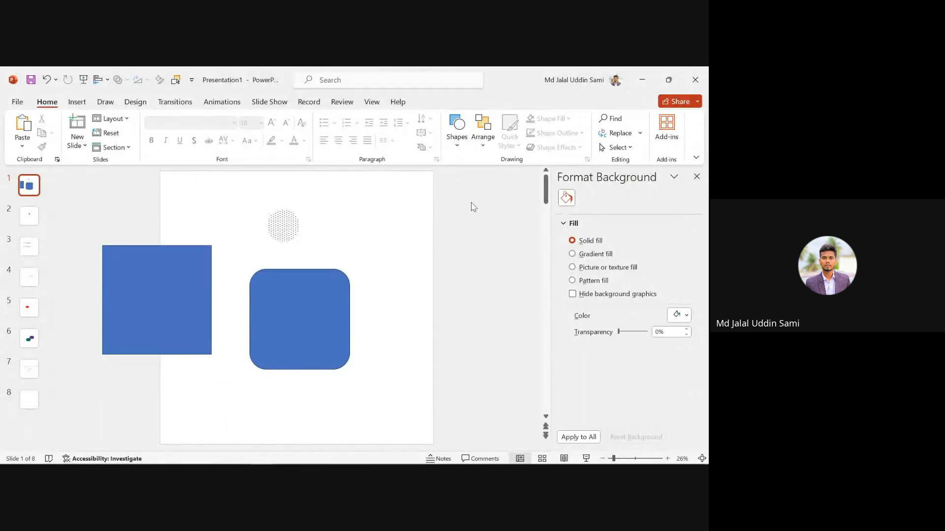
click(679, 315)
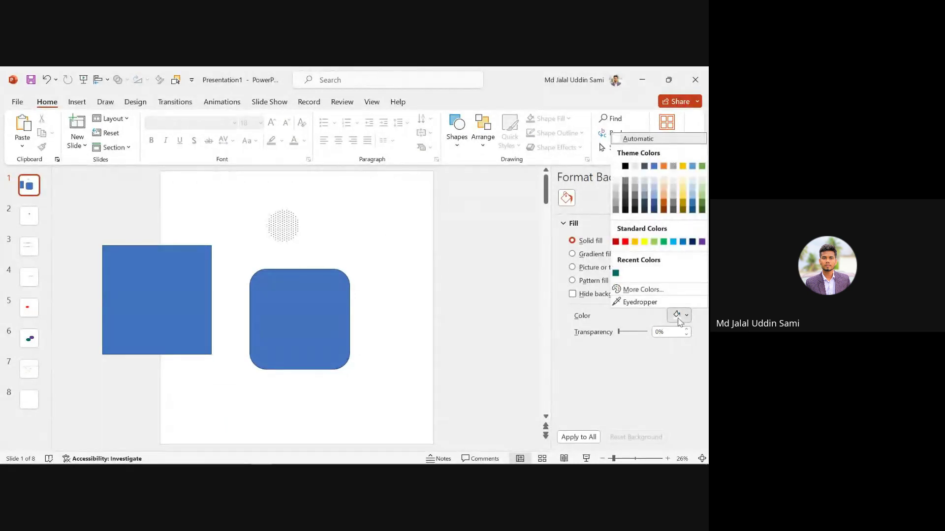
click(663, 241)
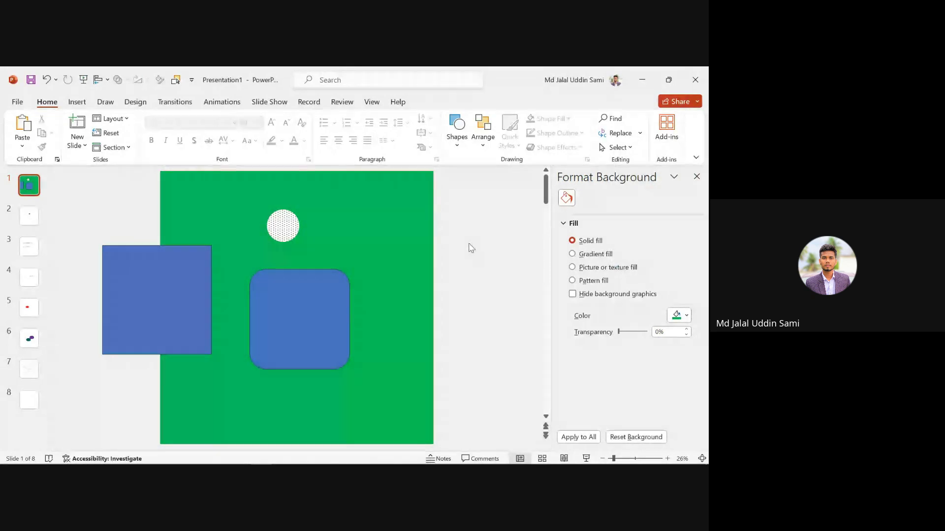
- Set the background back to white and move the rounded rectangle up and right
click(289, 224)
click(368, 216)
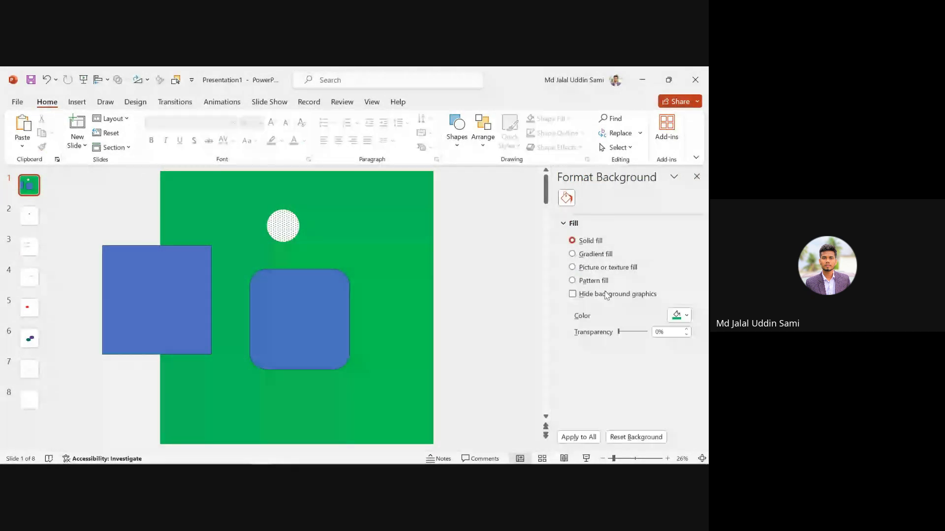
click(684, 318)
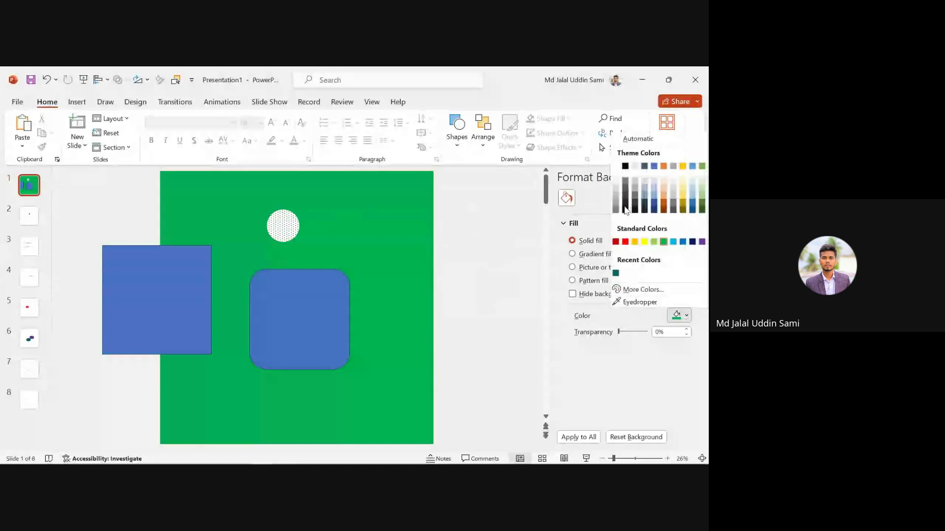
click(619, 164)
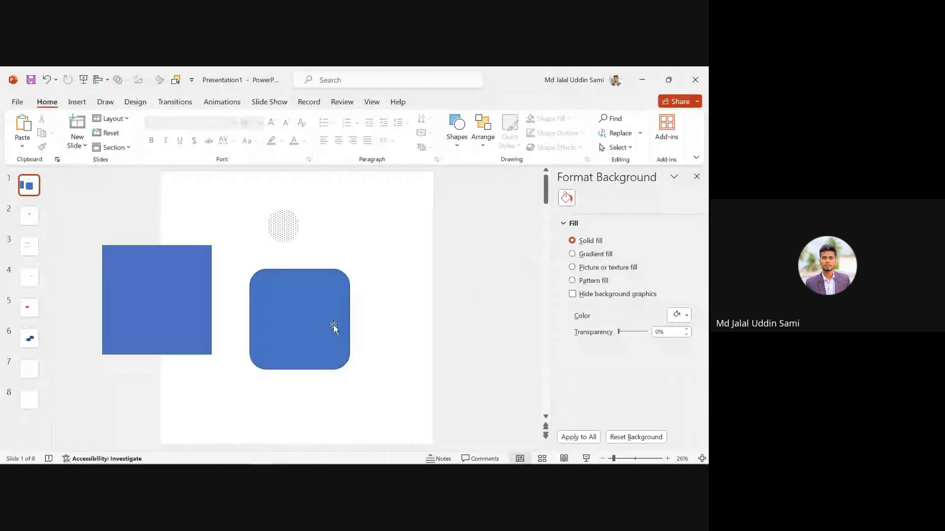
click(314, 344)
drag(315, 344, 418, 294)
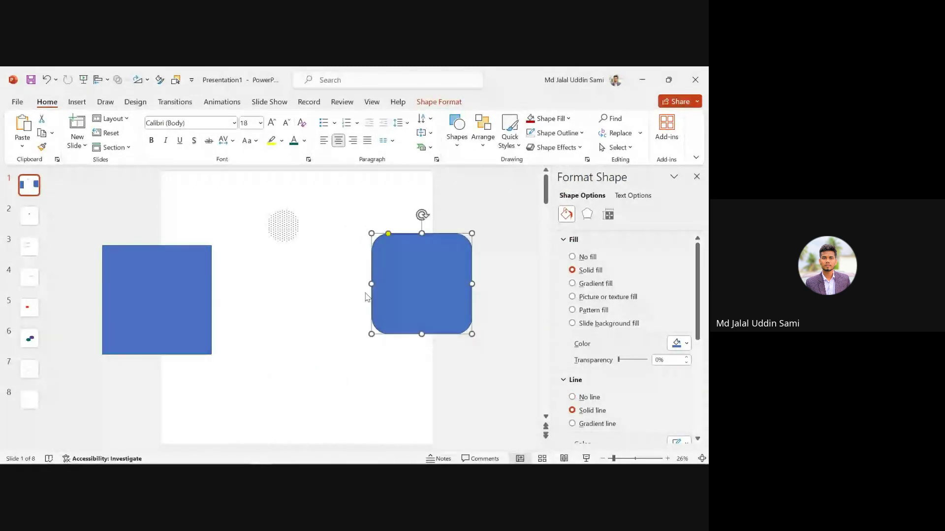
- Delete the dotted circle, blue square and rounded rectangle, leaving slide 1 empty
click(284, 233)
key(Delete)
drag(202, 287, 306, 257)
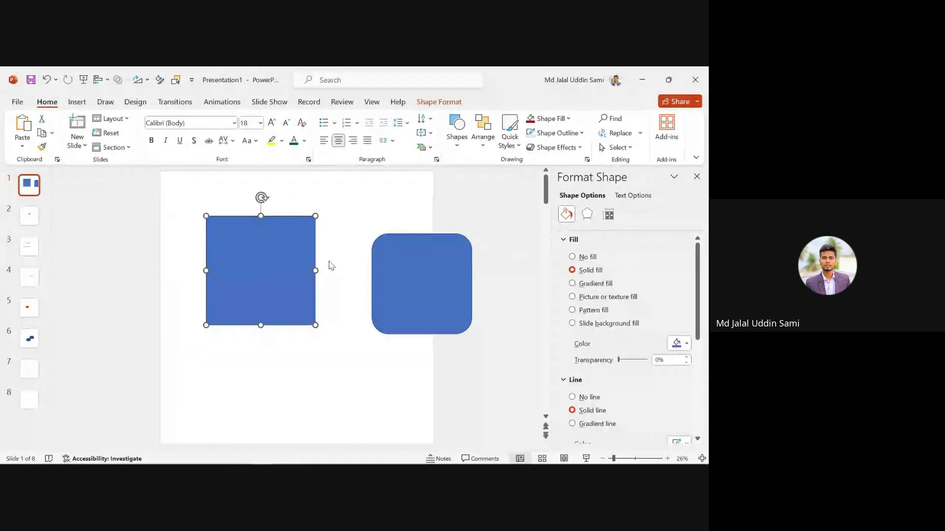
key(Delete)
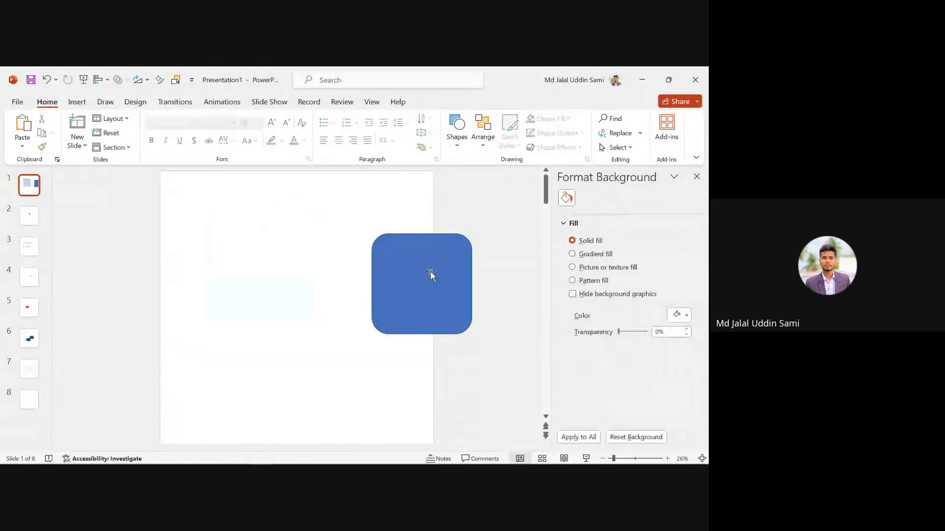
click(430, 272)
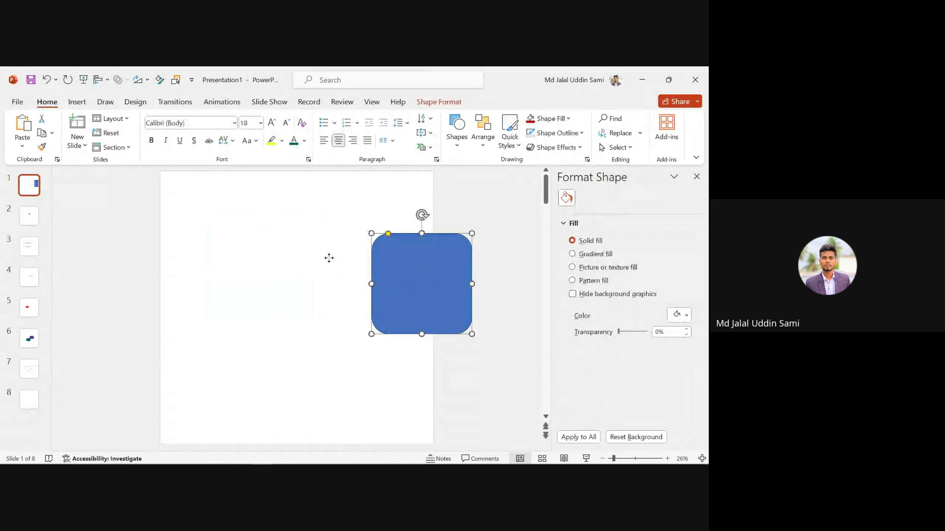
drag(399, 261, 274, 270)
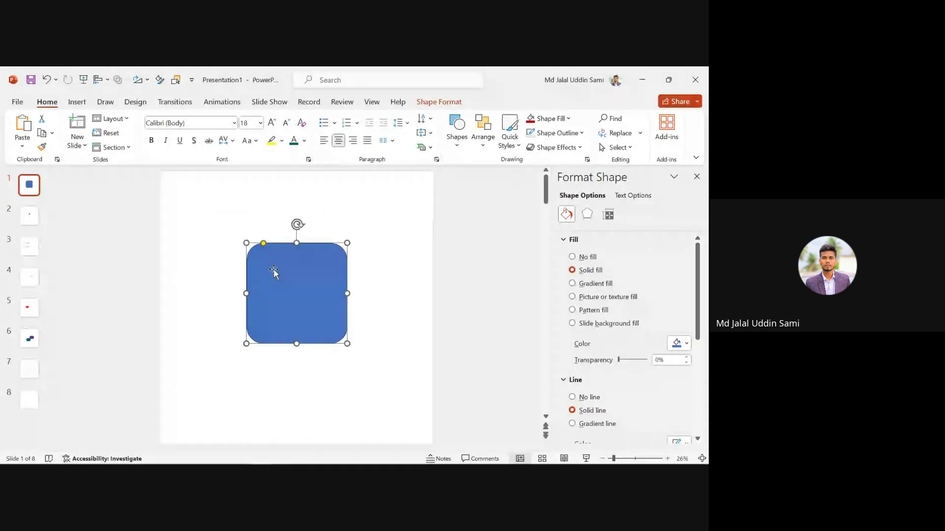
key(Delete)
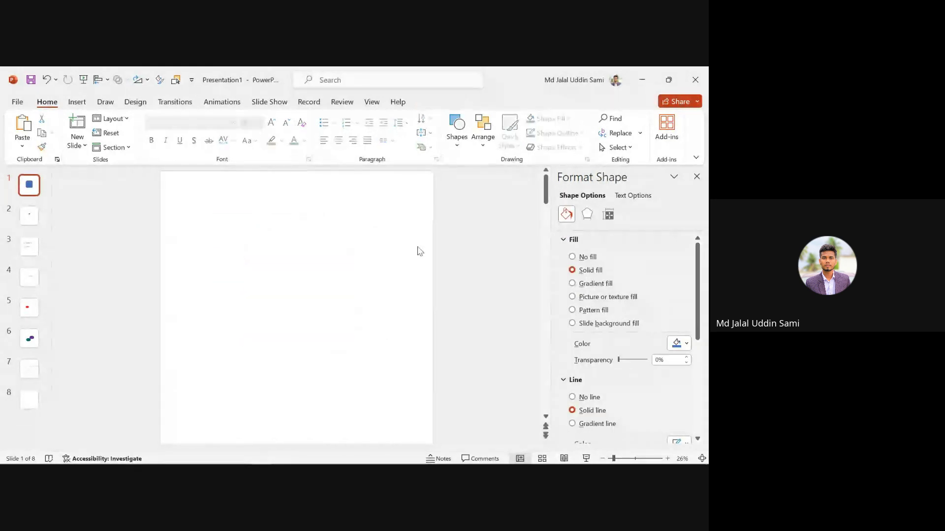
scroll(316, 282, down, 1)
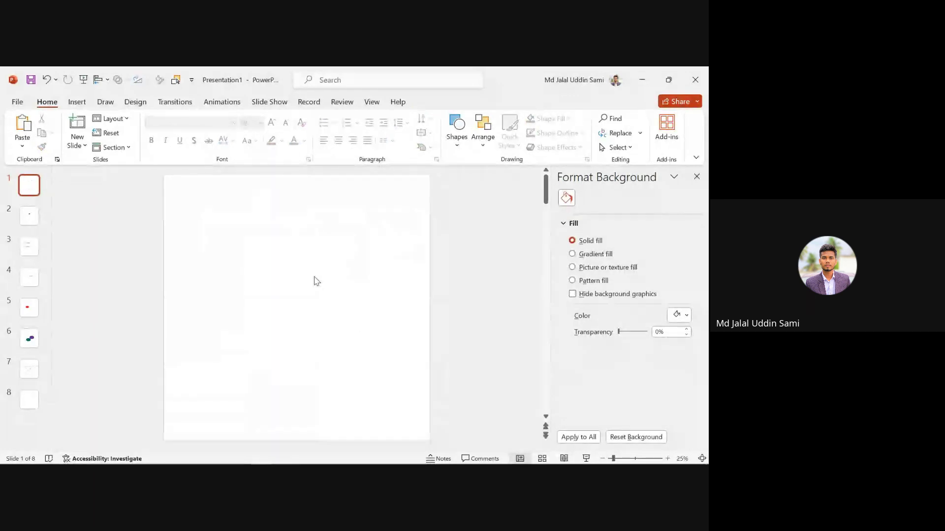
drag(152, 168, 443, 450)
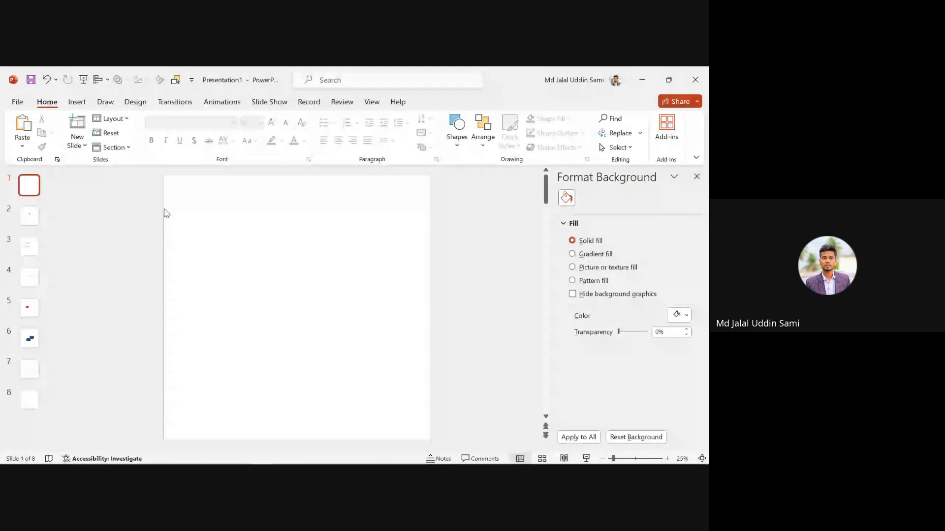
- In a new Edge tab, search Bing for the doctor's name
click(199, 458)
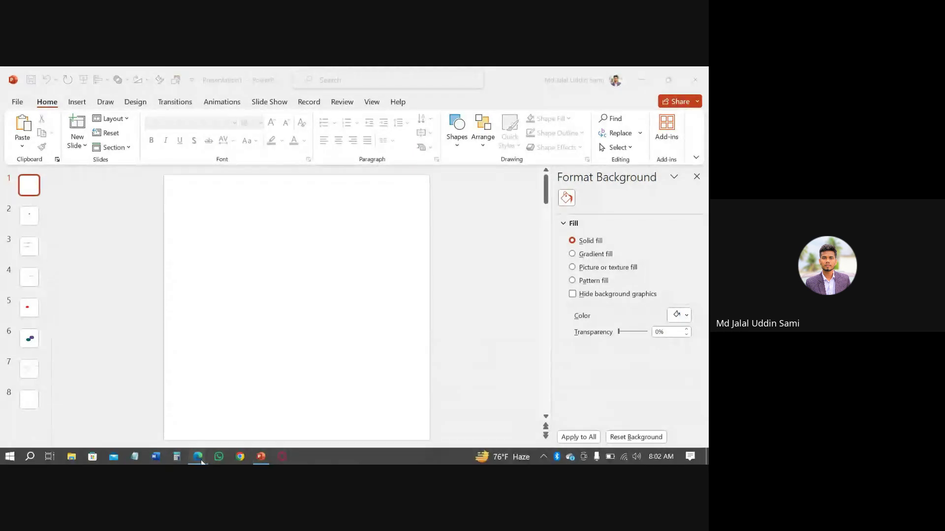
click(169, 417)
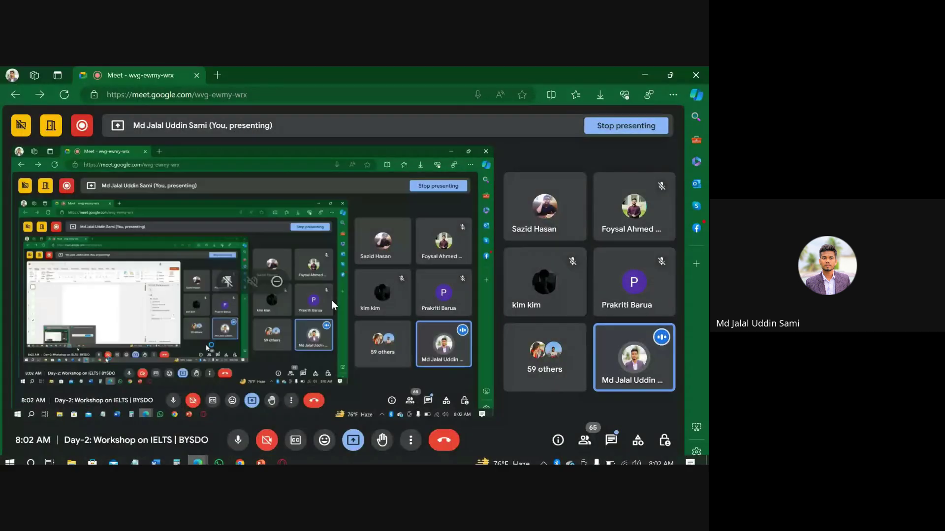
click(217, 75)
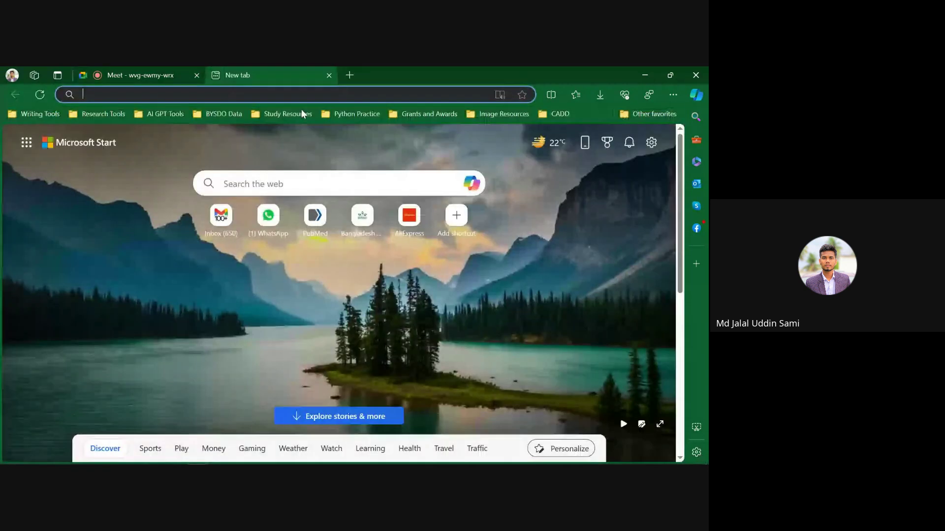
click(340, 184)
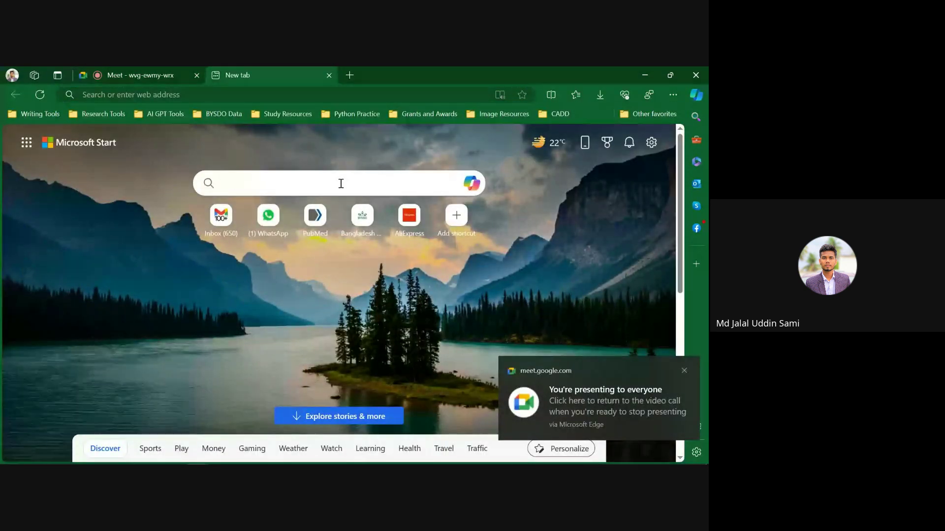
text(D)
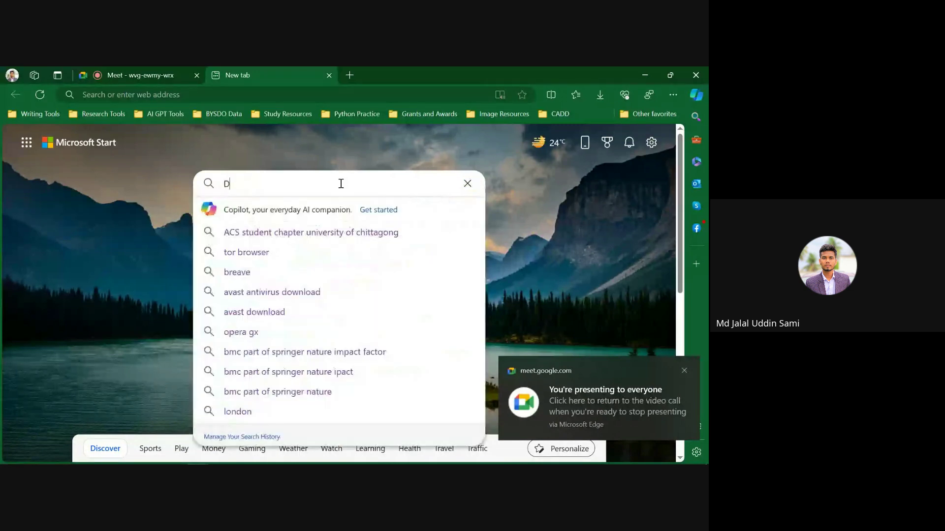
text(R. MEH)
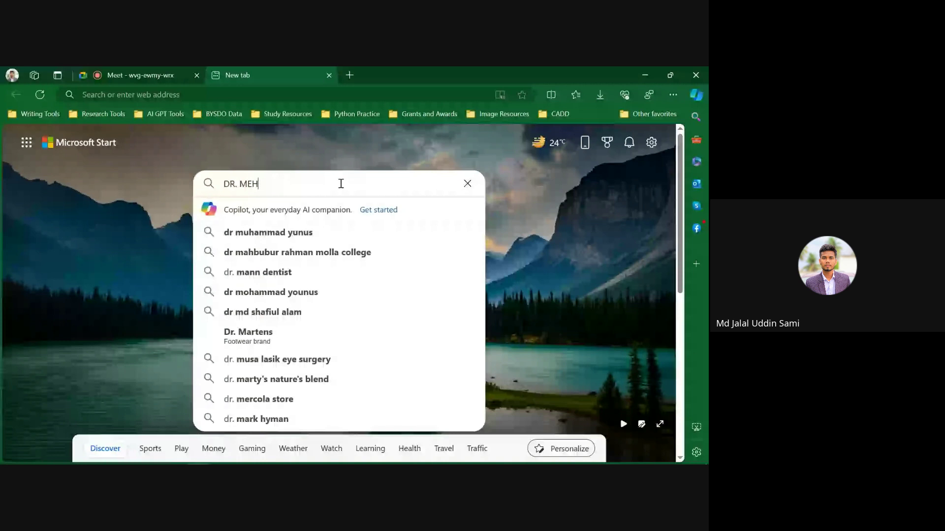
text(EDI HASAN)
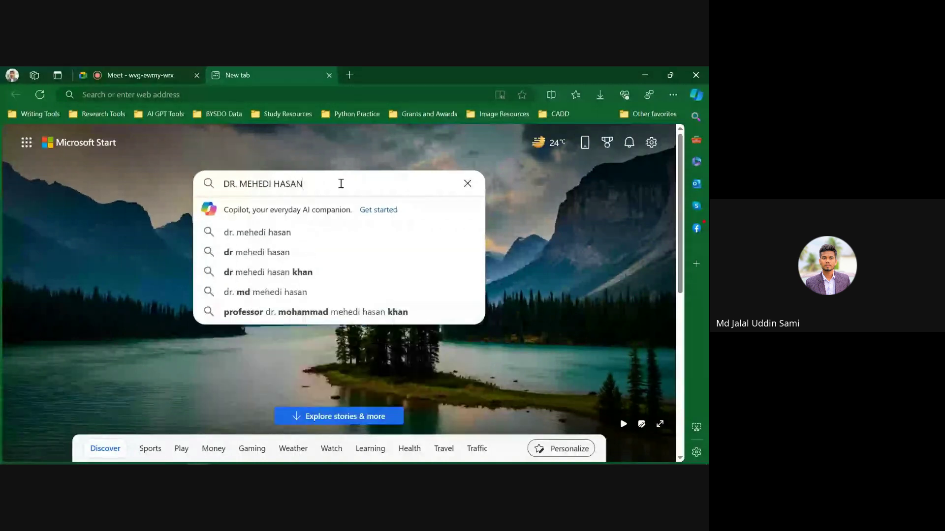
key(Return)
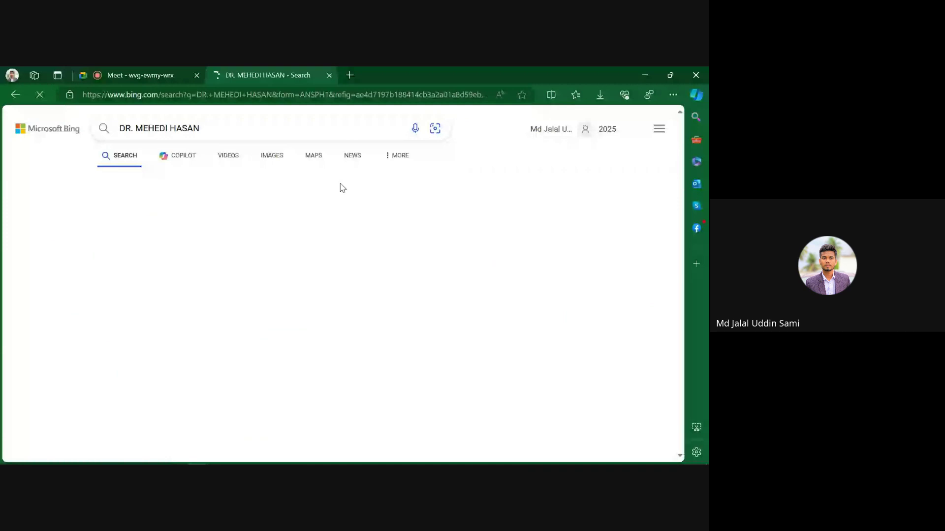
- Browse the image results and open the black-and-white portrait with glasses
click(263, 159)
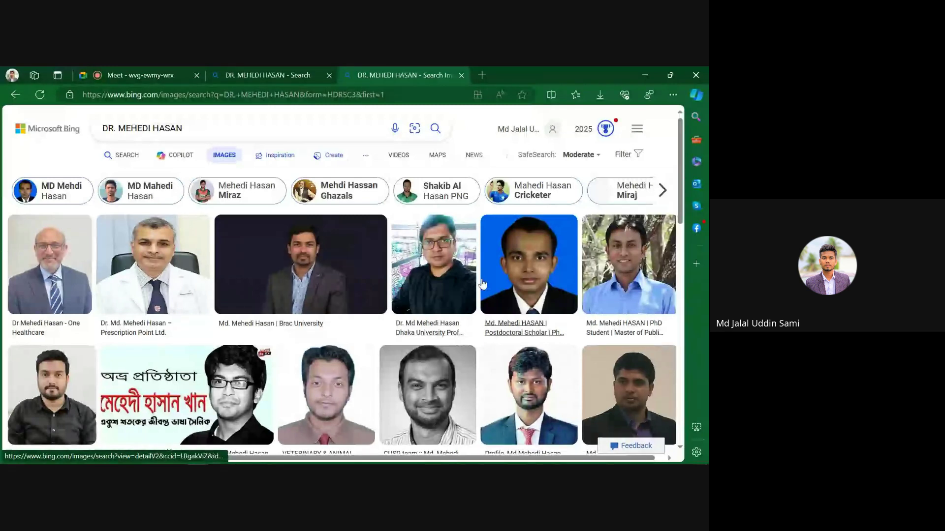
scroll(444, 276, down, 1)
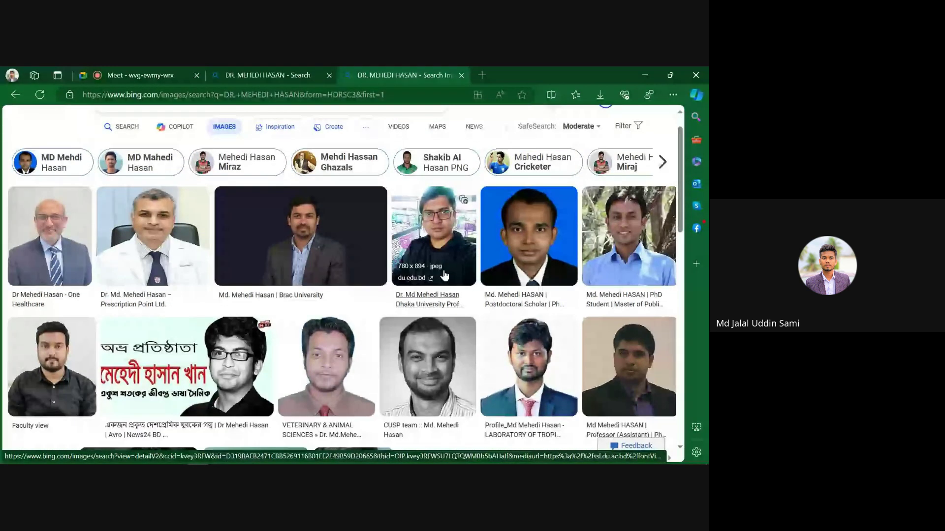
scroll(444, 276, down, 1)
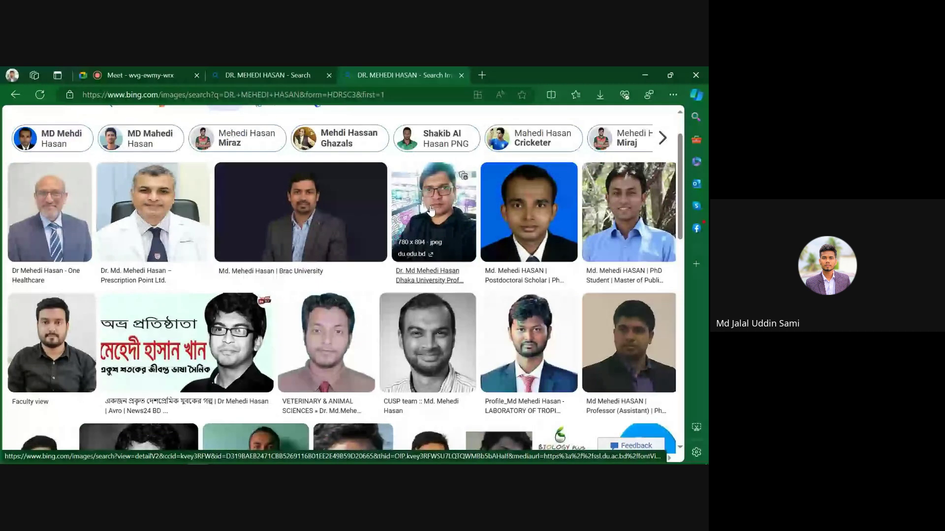
scroll(431, 210, down, 2)
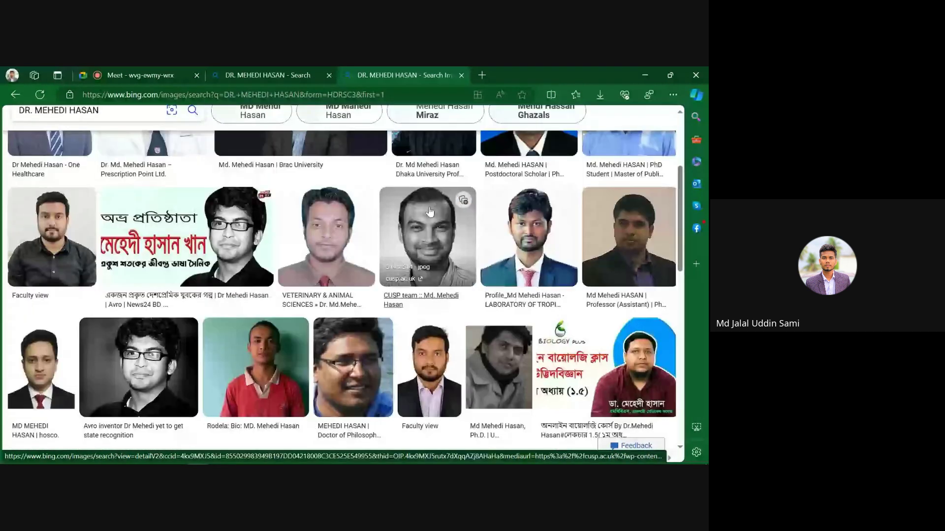
scroll(423, 226, up, 2)
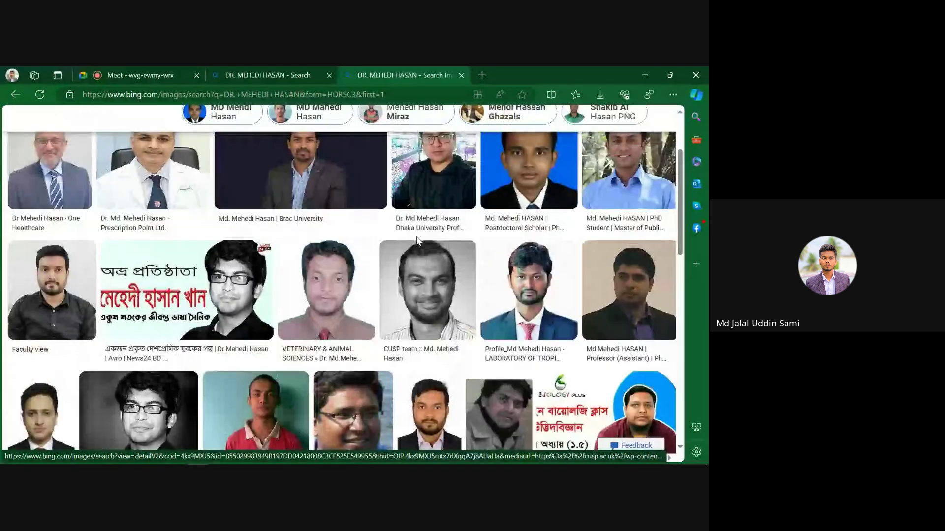
click(417, 239)
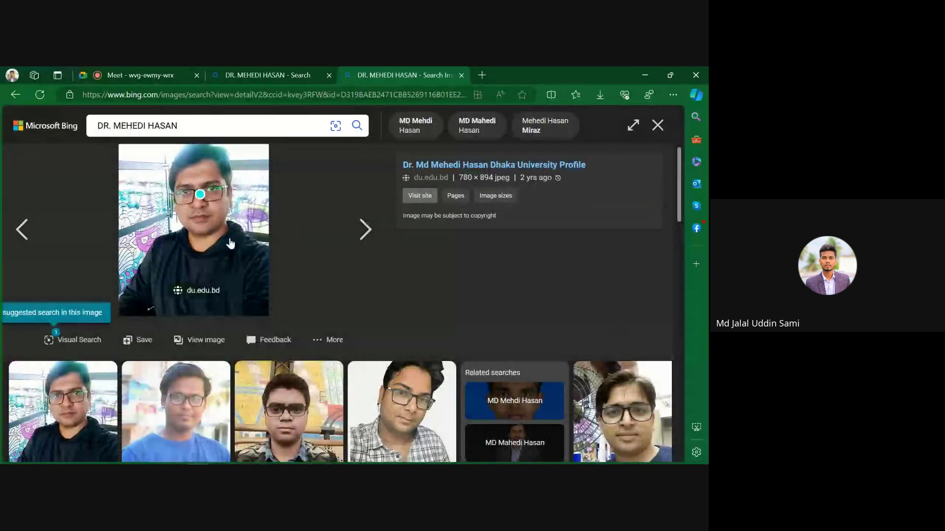
click(657, 127)
scroll(584, 237, down, 10)
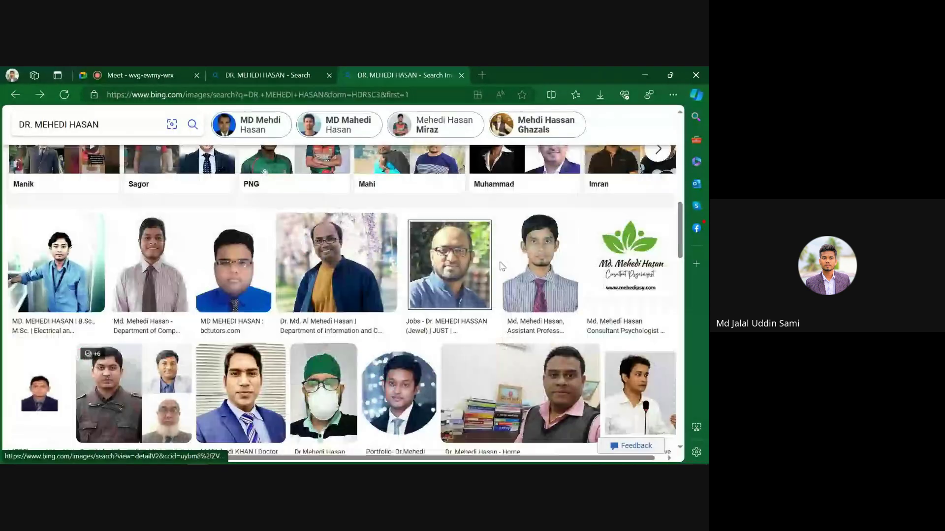
scroll(309, 242, down, 1)
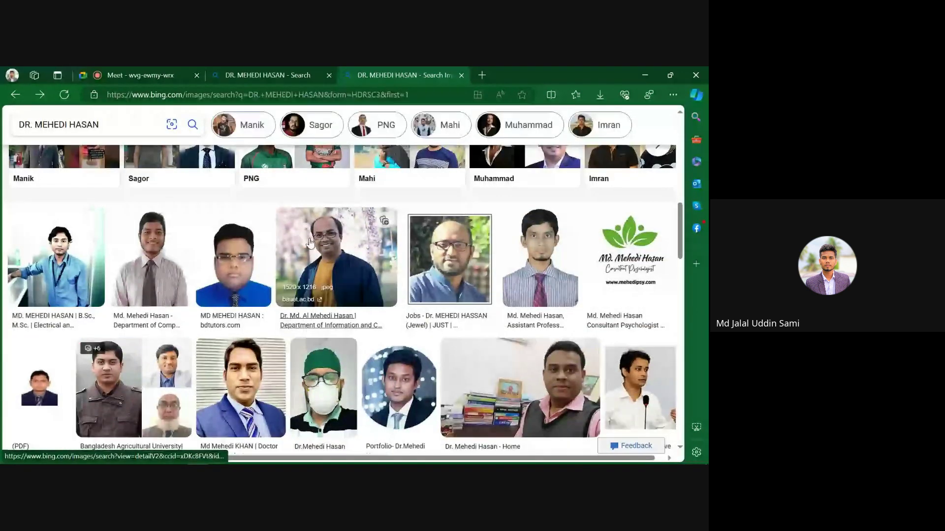
scroll(286, 237, up, 5)
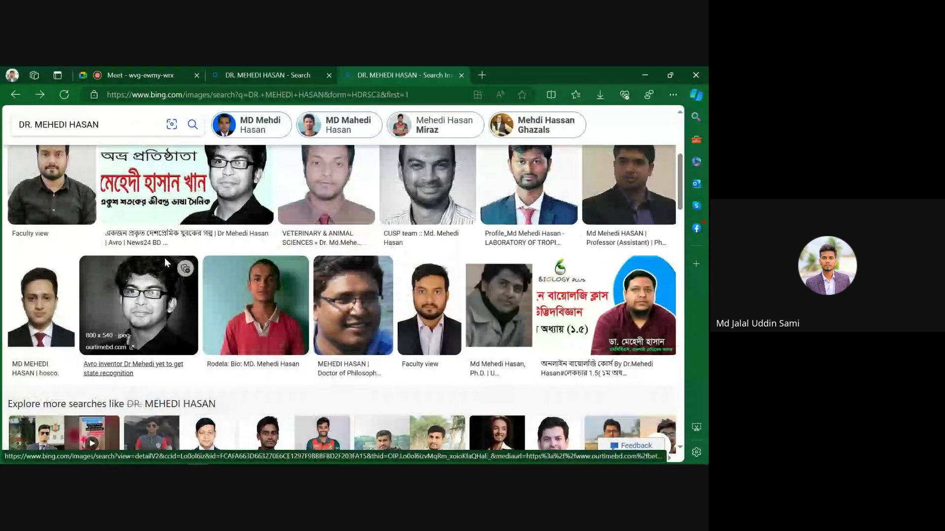
scroll(165, 258, up, 1)
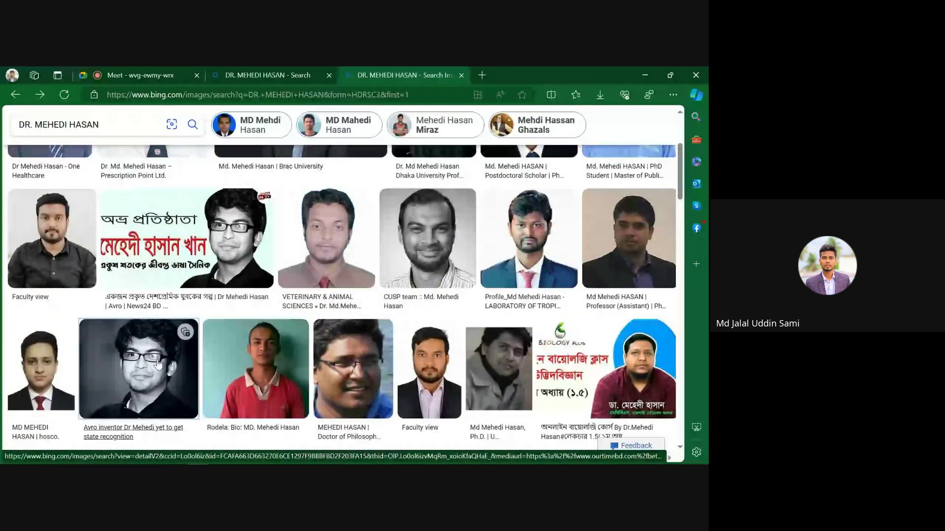
click(157, 364)
- Save the portrait as OIP.jpg in Documents and show it in its folder
right_click(214, 187)
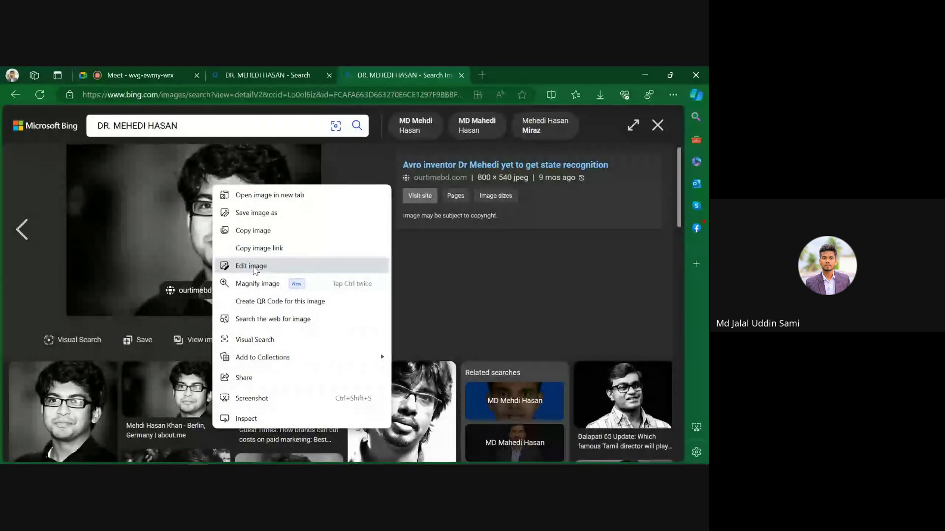
click(257, 213)
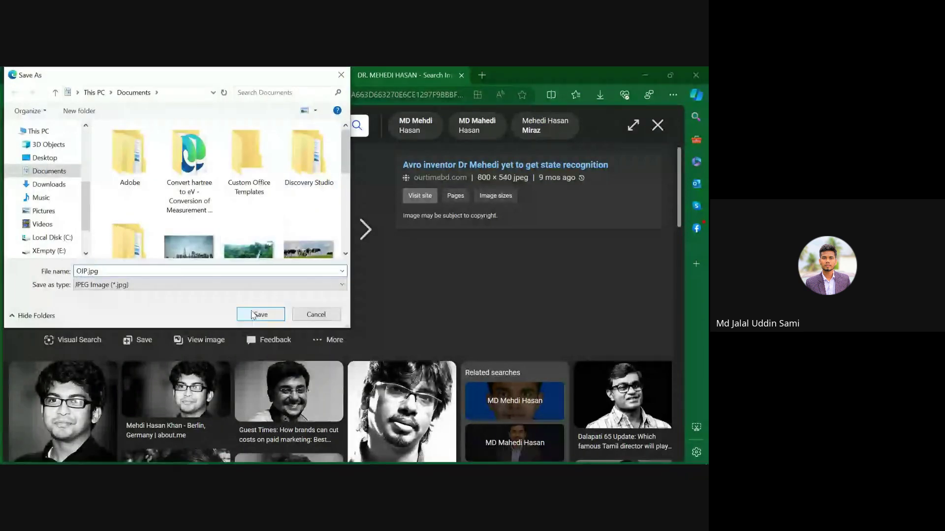
click(260, 314)
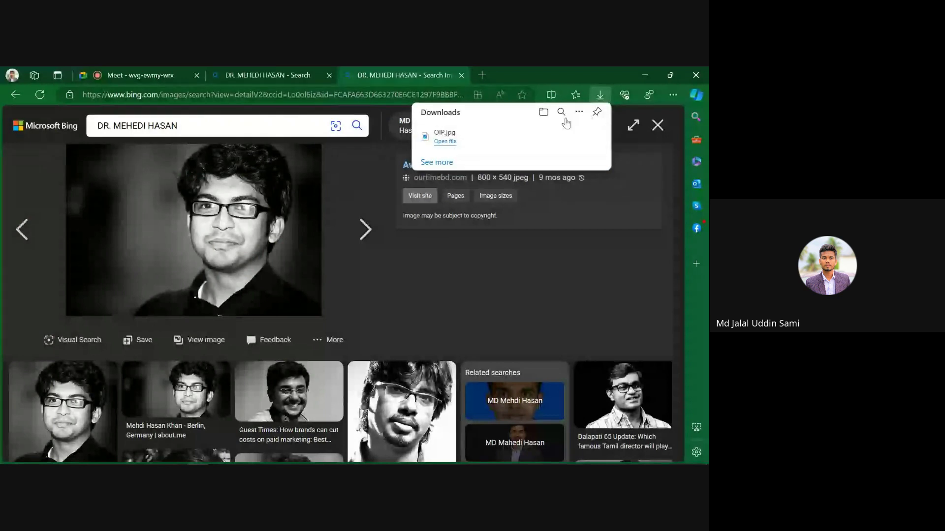
click(563, 136)
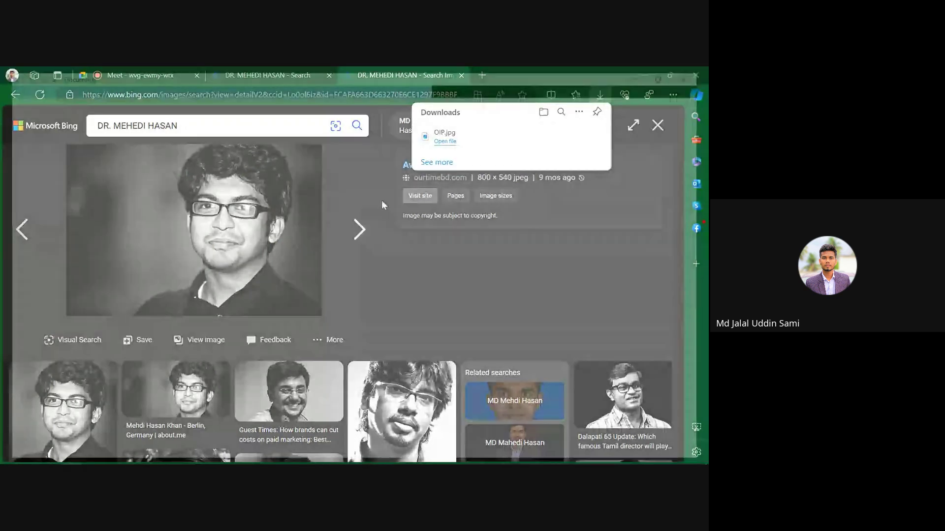
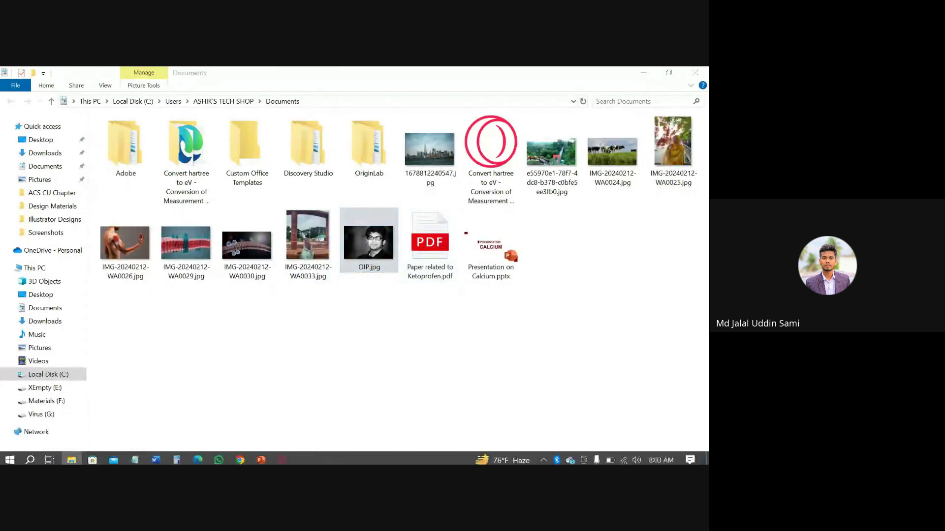
- Switch from File Explorer to the open PowerPoint presentation
click(282, 458)
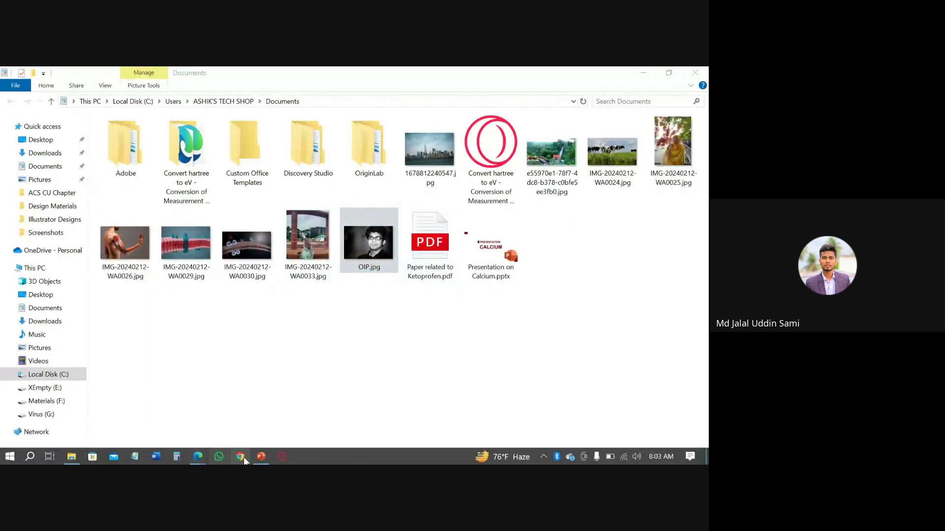
click(262, 457)
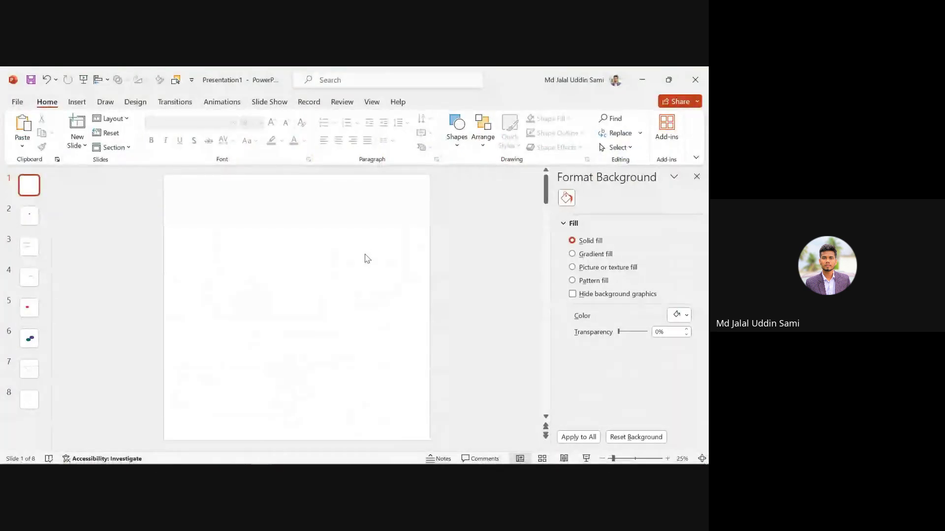
- Paste the black-and-white portrait onto slide 1 and enlarge it to 13.69" x 20.35" across the top
key(ctrl+v)
drag(304, 301, 205, 192)
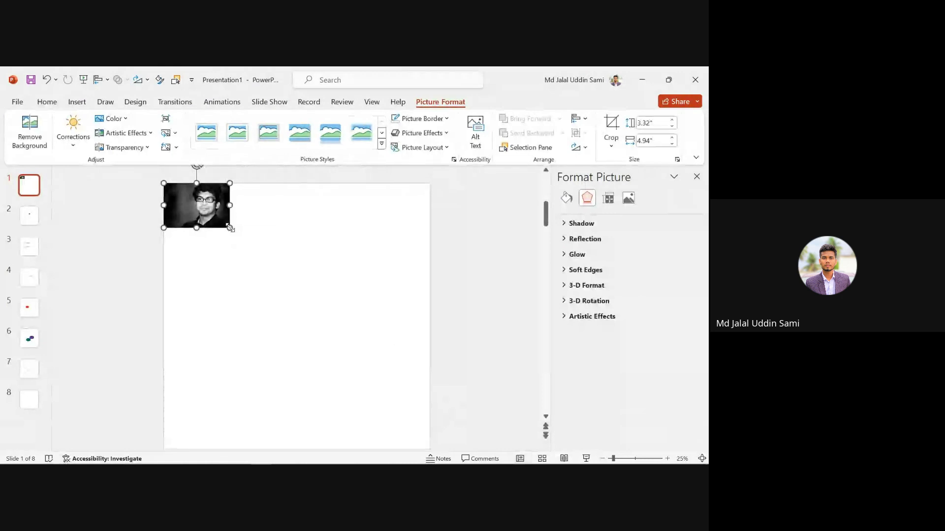
drag(230, 228, 353, 347)
mouse_move(197, 457)
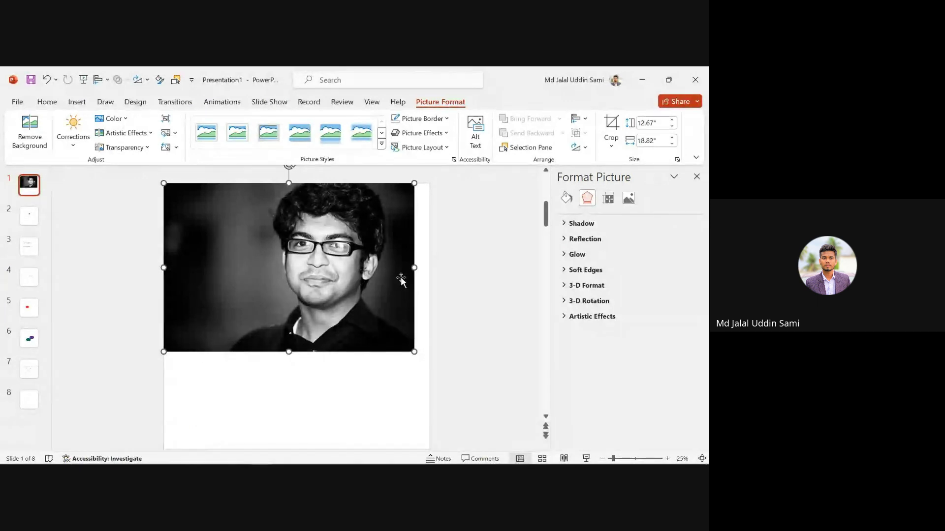
drag(401, 276, 383, 297)
scroll(313, 273, up, 1)
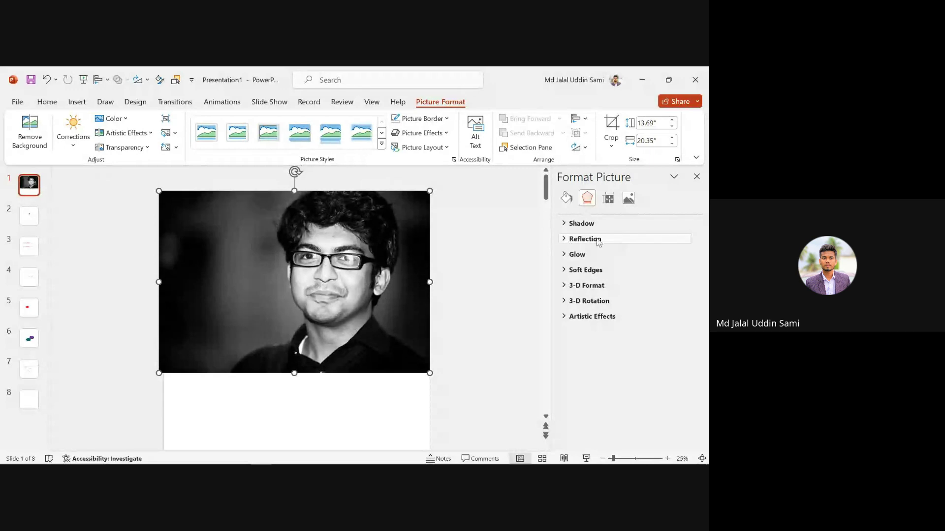
click(566, 199)
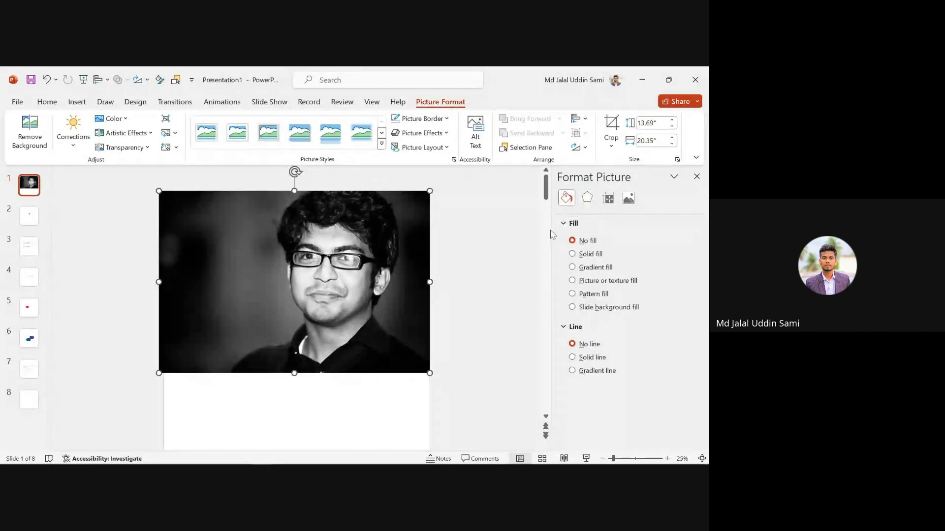
click(481, 274)
scroll(481, 274, down, 2)
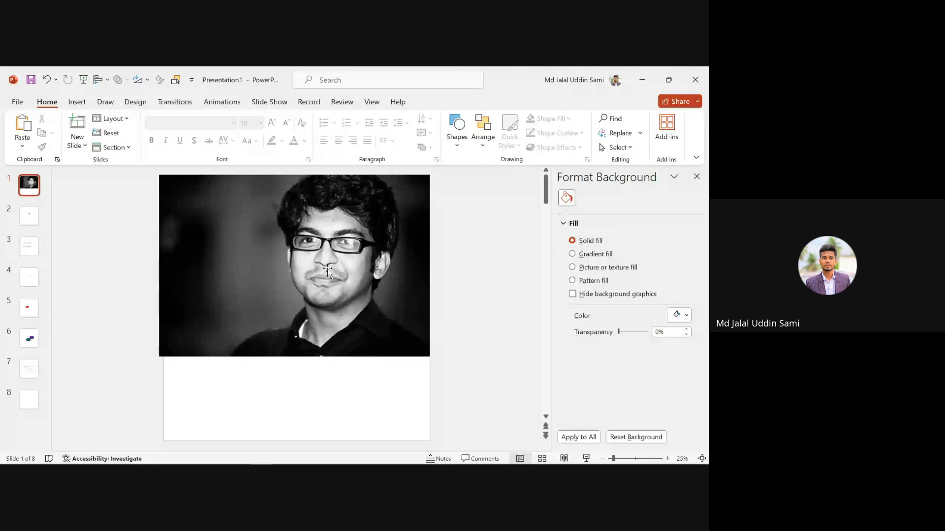
mouse_move(328, 270)
mouse_down()
mouse_move(422, 270)
mouse_move(311, 263)
mouse_up()
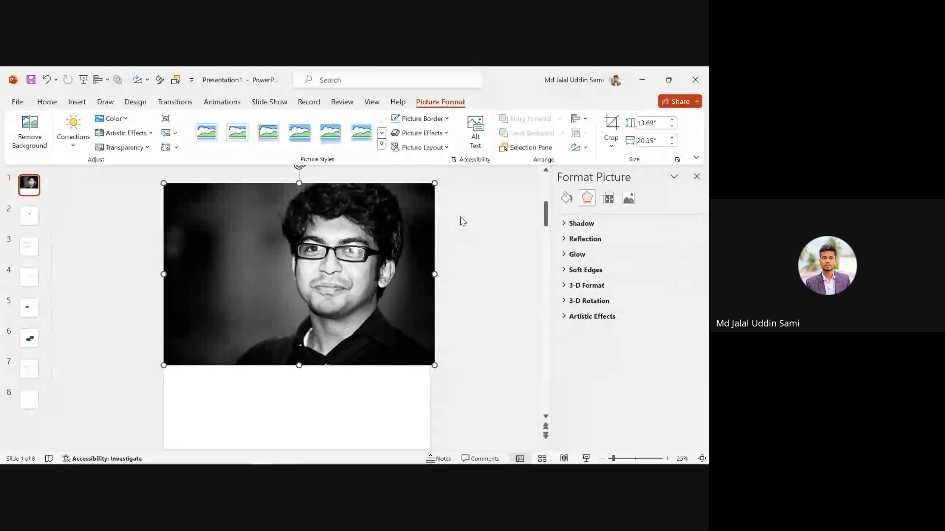
- Centre the portrait horizontally on slide 1, adjusting its position by dragging
click(101, 80)
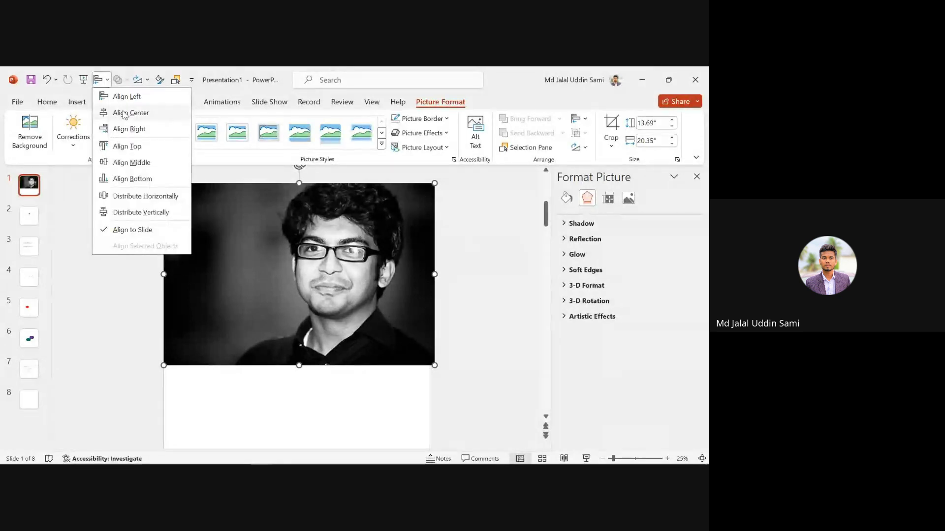
click(124, 113)
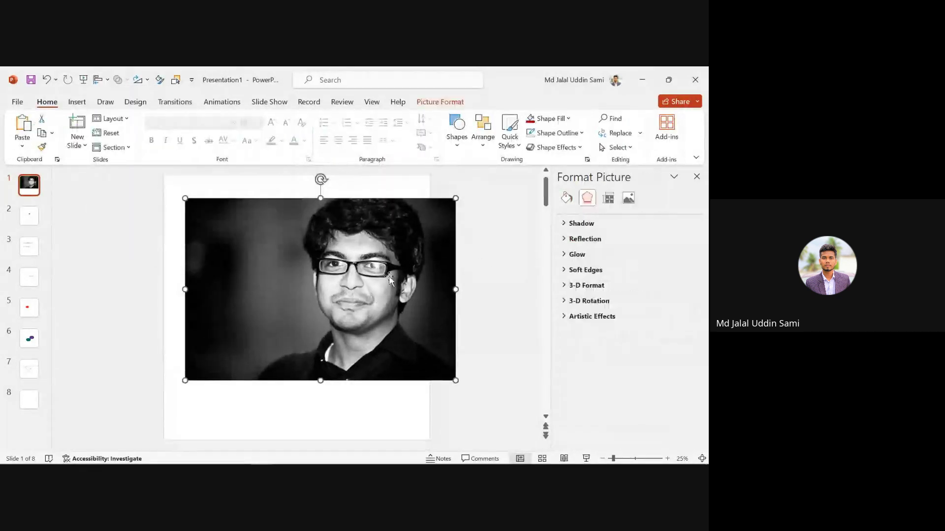
drag(389, 278, 408, 271)
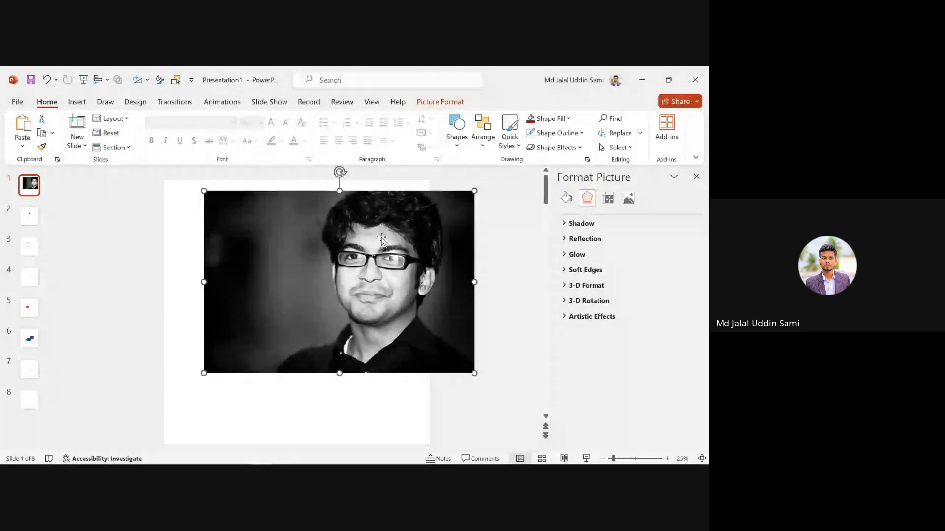
click(483, 132)
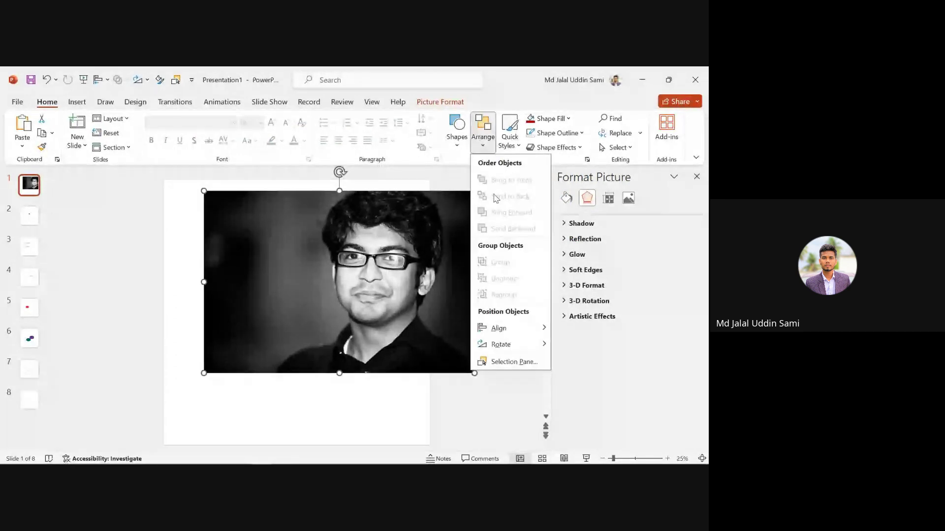
click(506, 328)
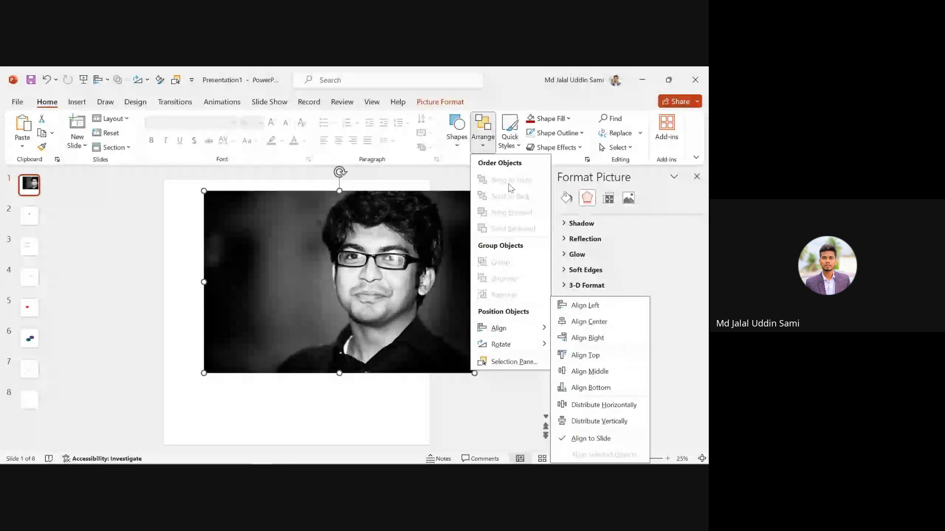
click(274, 274)
click(112, 234)
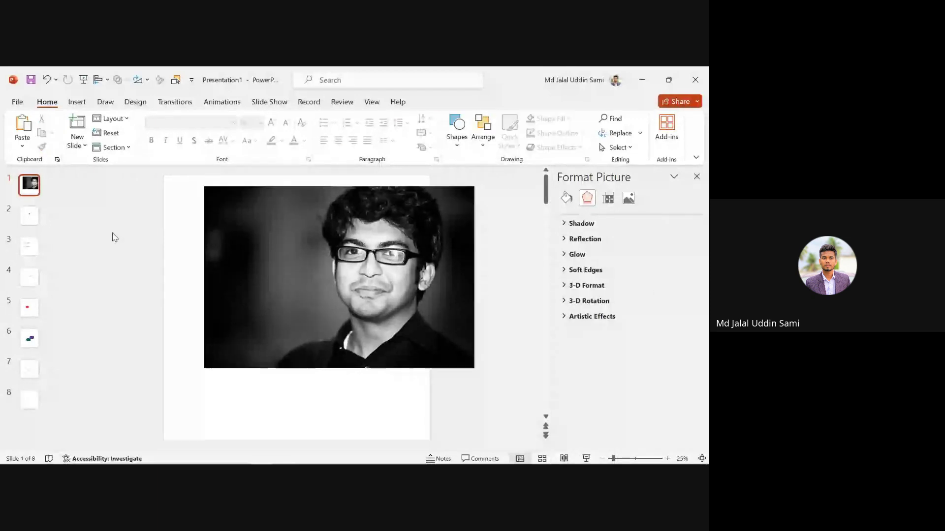
drag(299, 245, 305, 244)
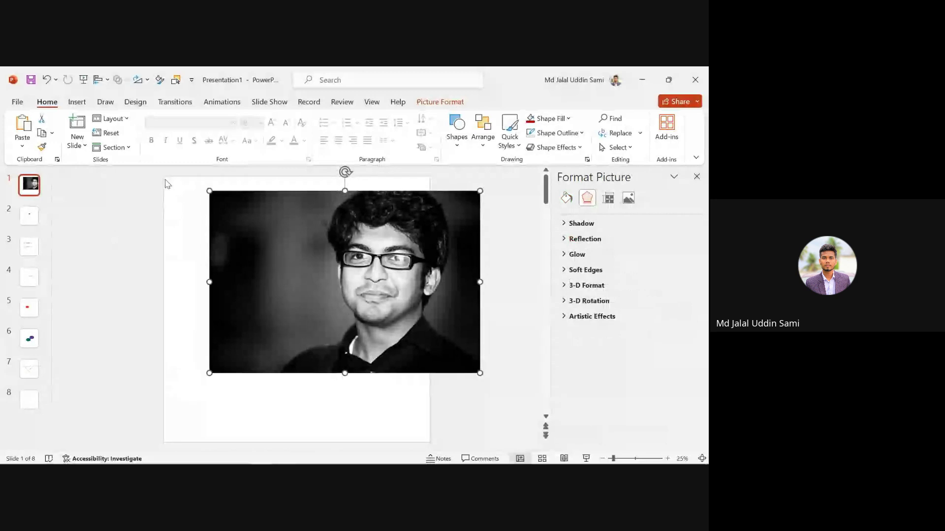
drag(164, 178, 373, 398)
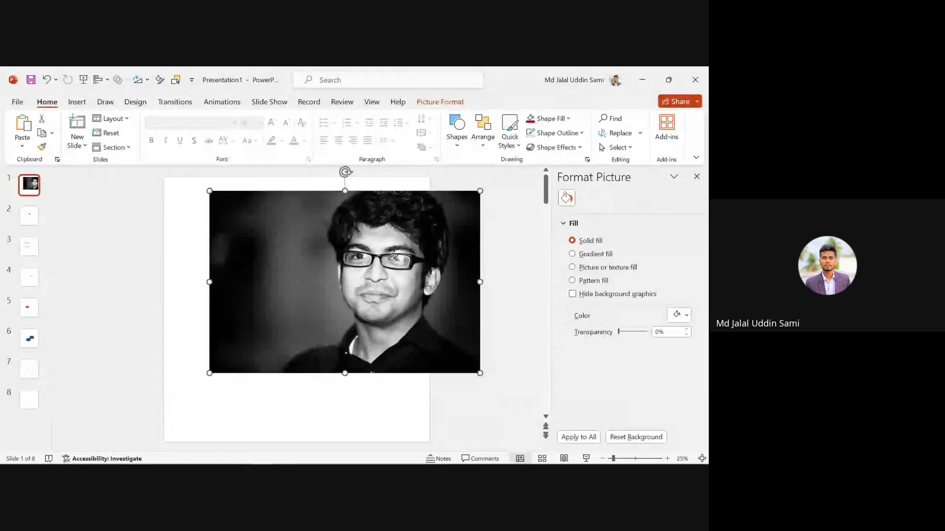
click(483, 133)
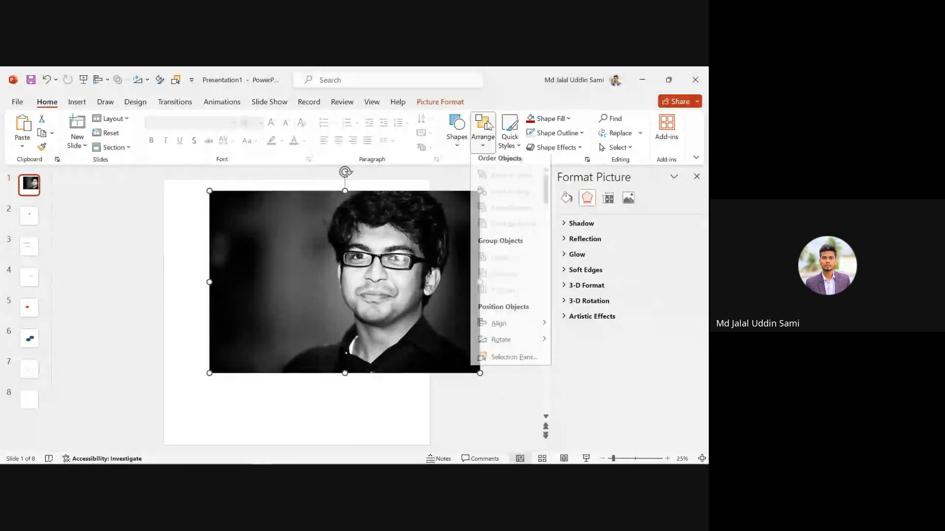
mouse_move(498, 334)
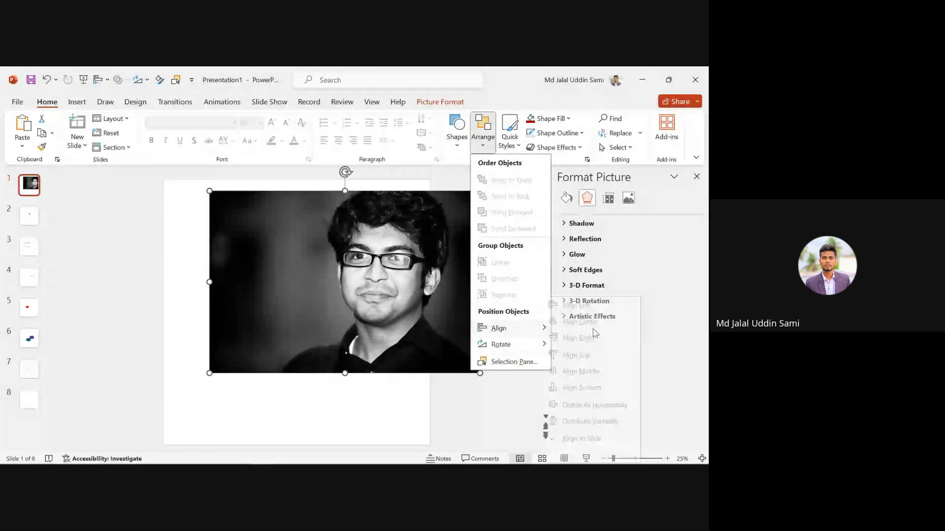
click(588, 324)
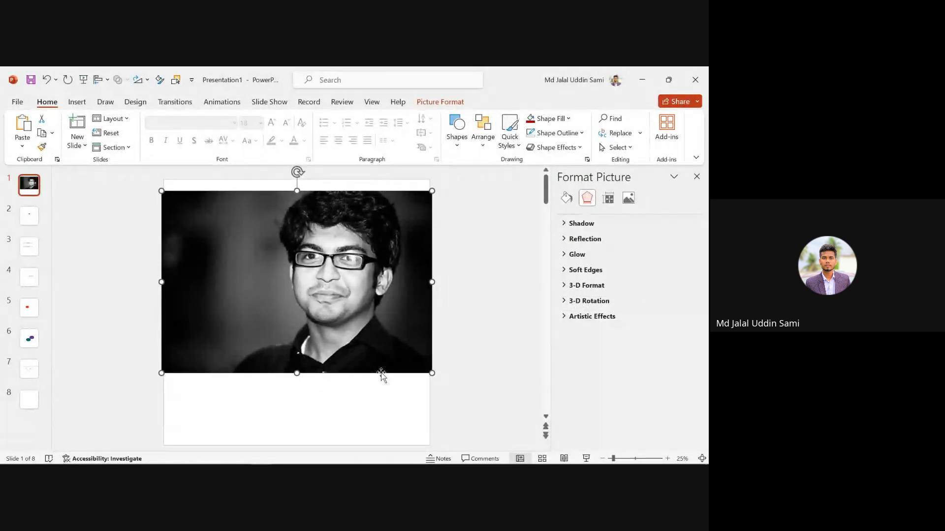
drag(363, 256, 359, 260)
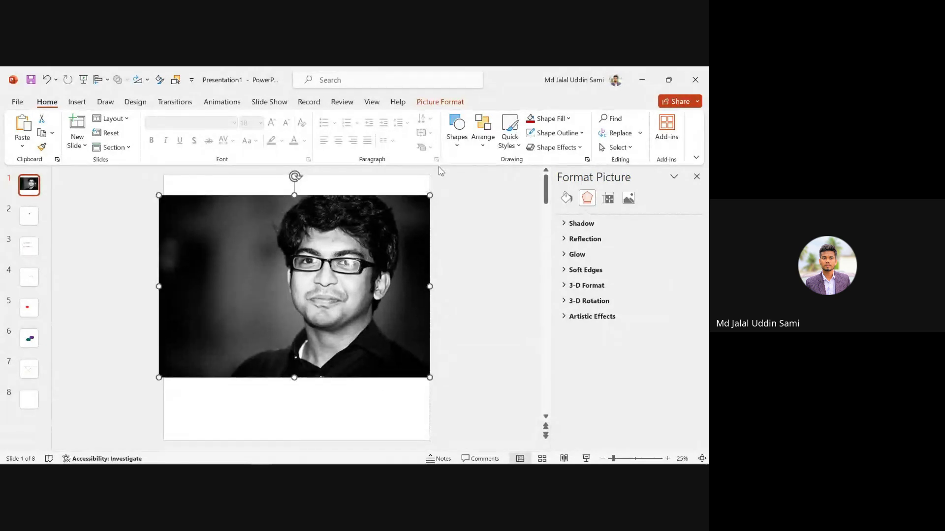
- Align the portrait to the top edge of the slide
click(488, 134)
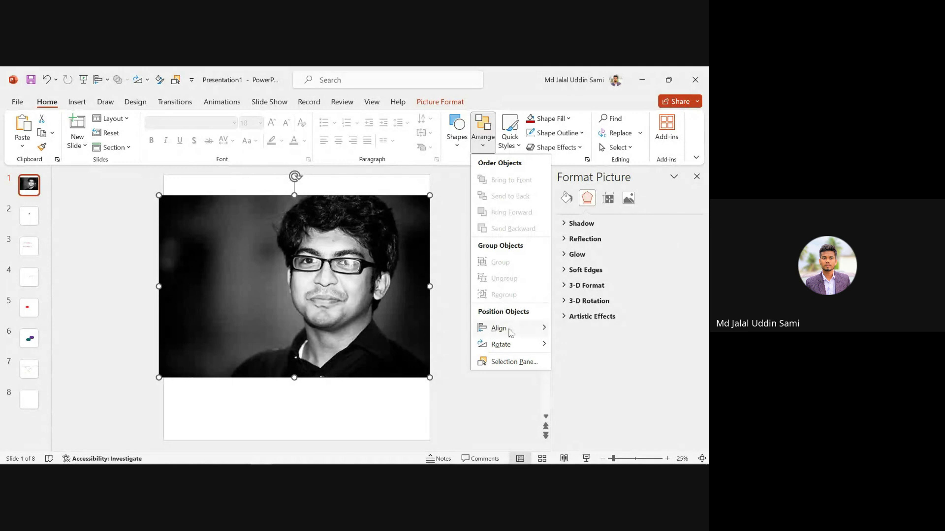
mouse_move(509, 329)
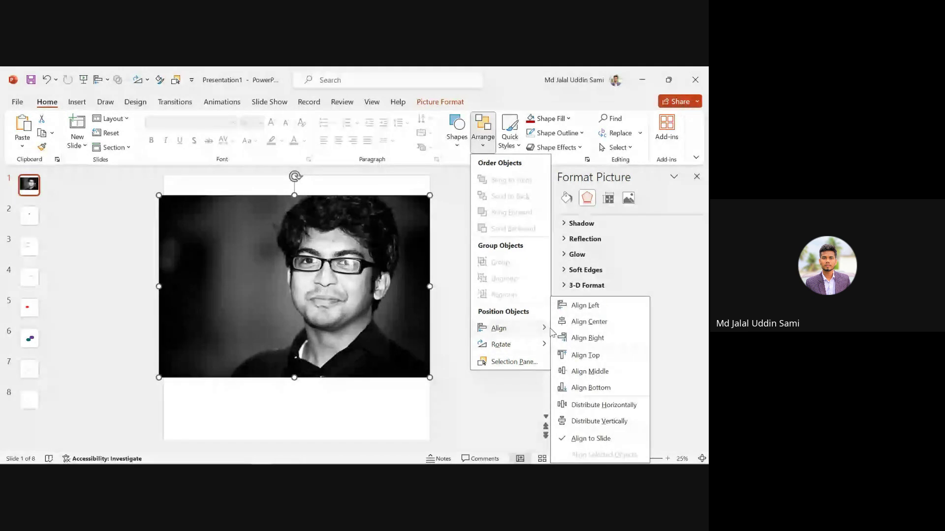
click(583, 363)
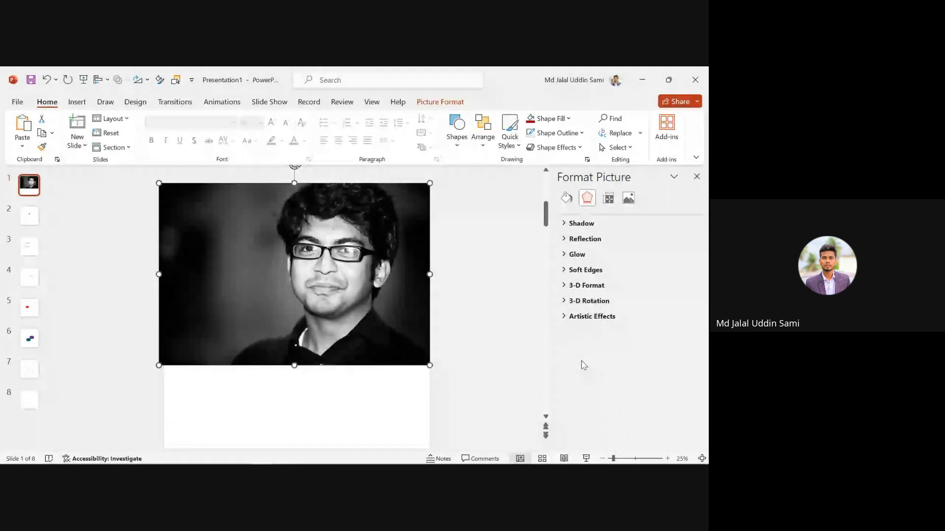
click(483, 133)
mouse_move(501, 334)
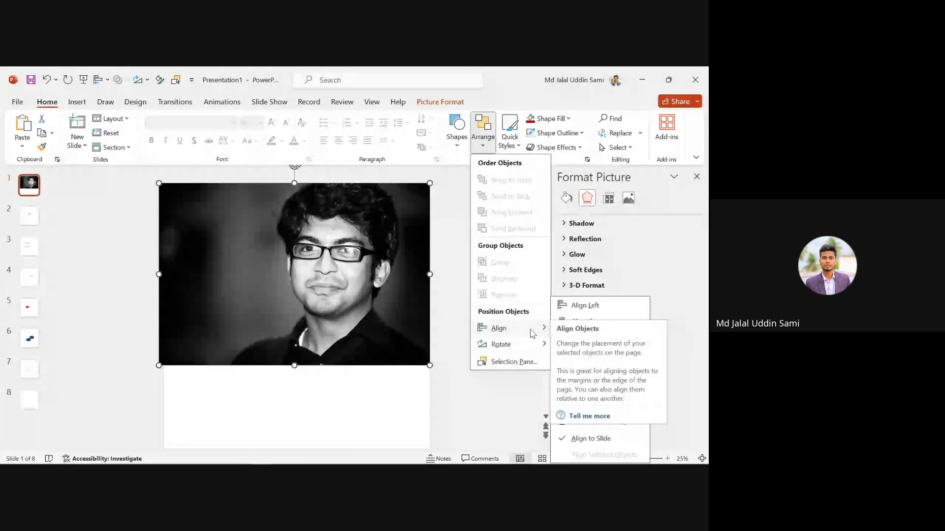
right_click(533, 333)
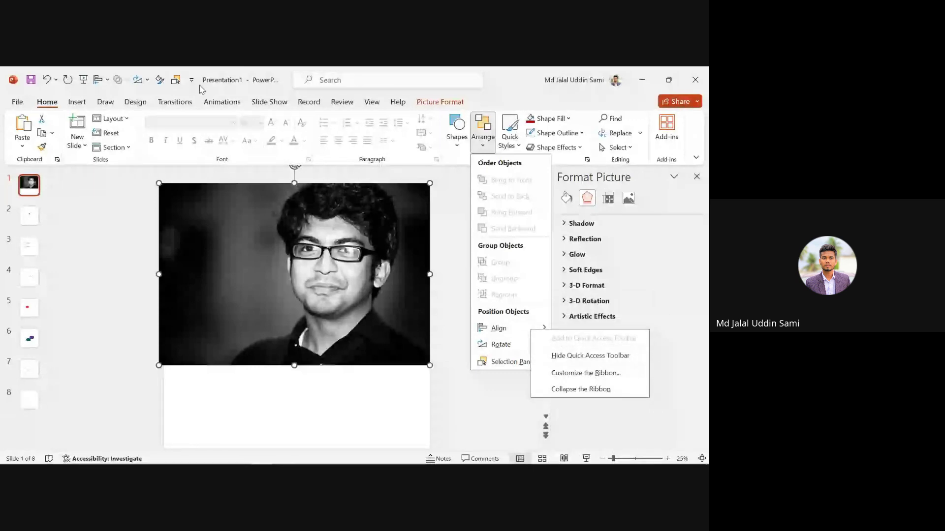
click(98, 80)
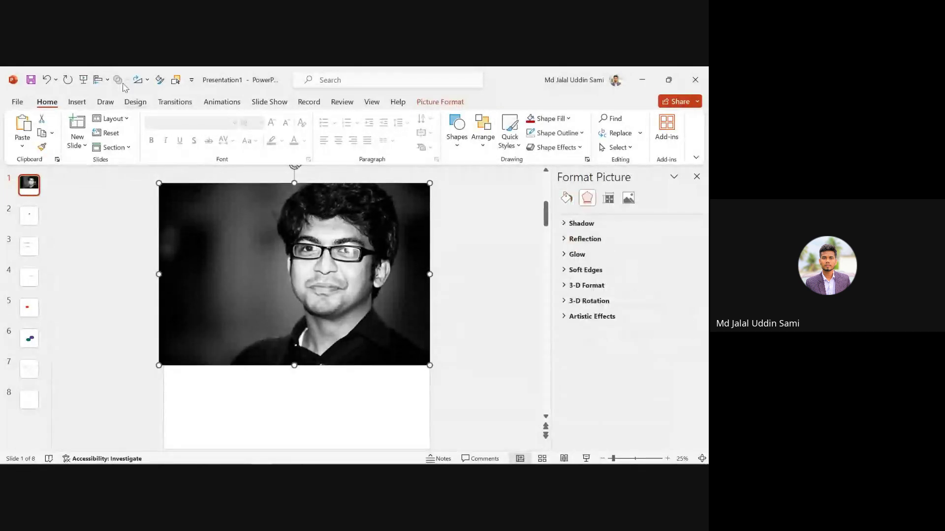
- Reapply Align Center and Align Top so the portrait sits centred and flush with the top
click(100, 80)
click(131, 112)
click(101, 80)
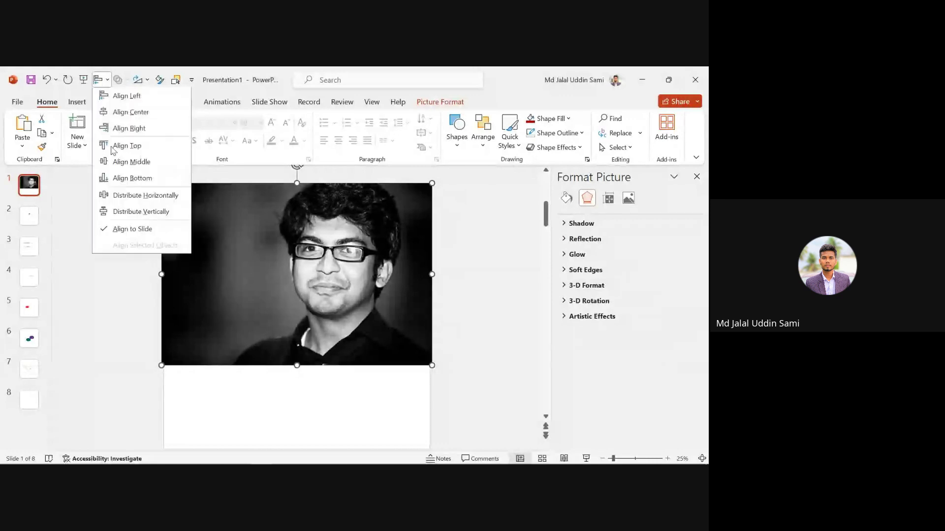
click(123, 145)
click(461, 242)
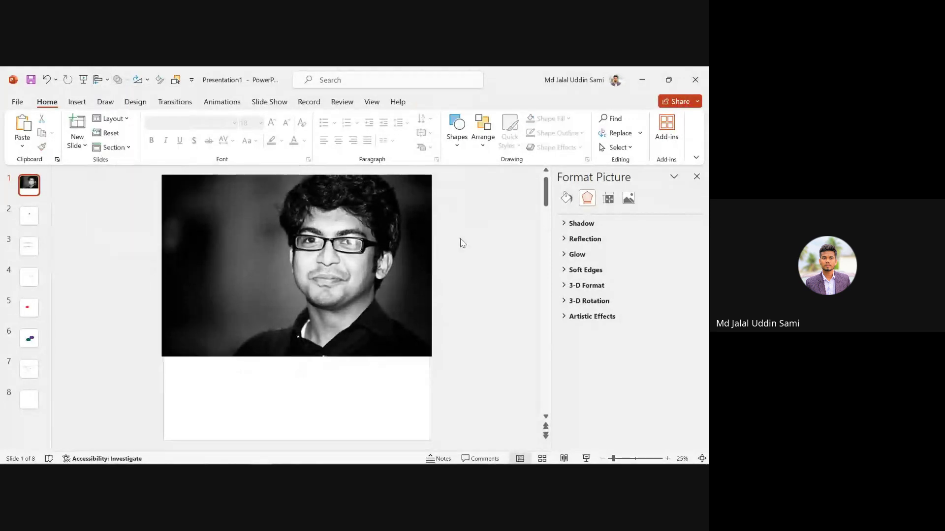
scroll(453, 313, down, 3)
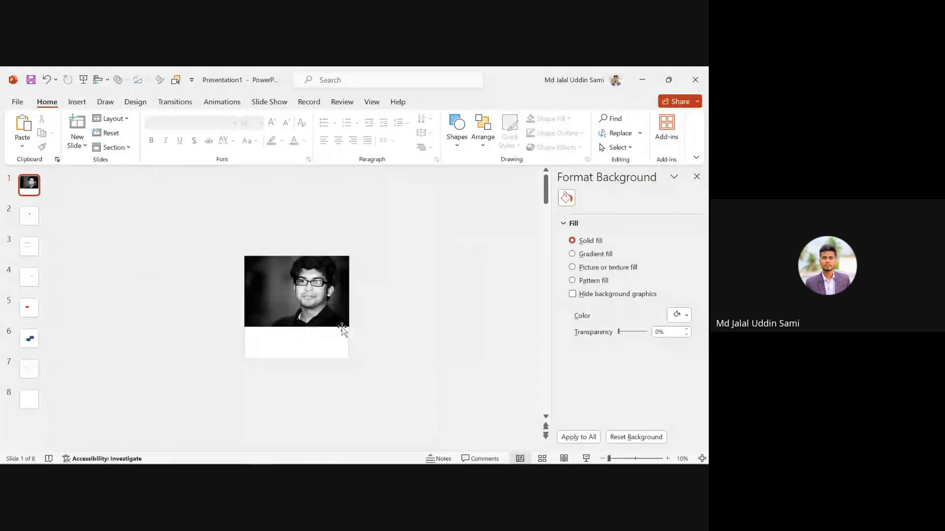
- Draw a large rectangle over the portrait on slide 1
click(79, 103)
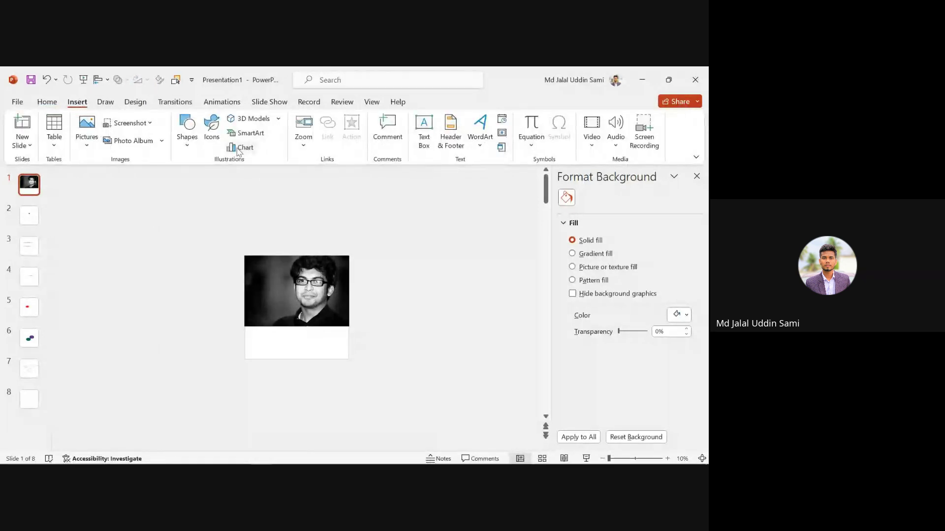
click(187, 131)
click(184, 206)
drag(224, 245, 362, 381)
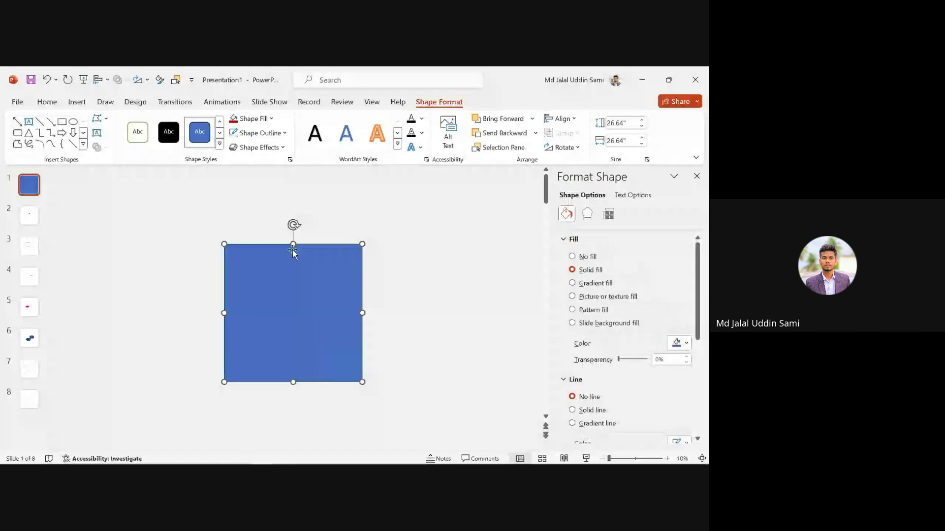
- Give the rectangle a two-stop white gradient fill with one stop at 100% transparency
click(586, 284)
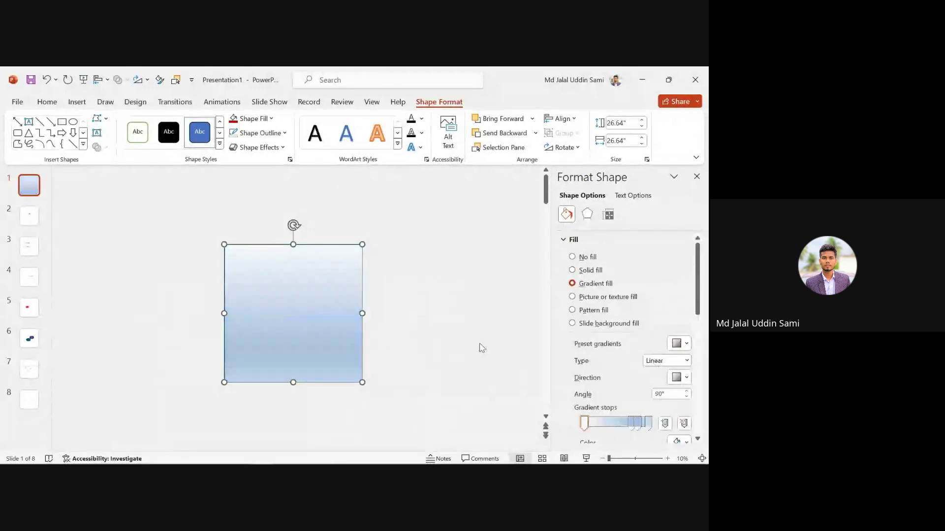
scroll(634, 311, down, 3)
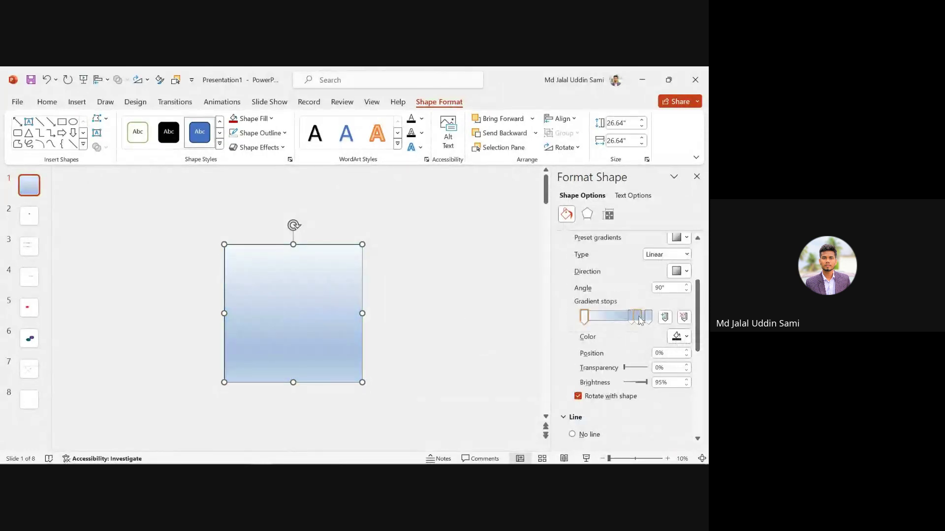
drag(640, 318, 630, 342)
click(584, 318)
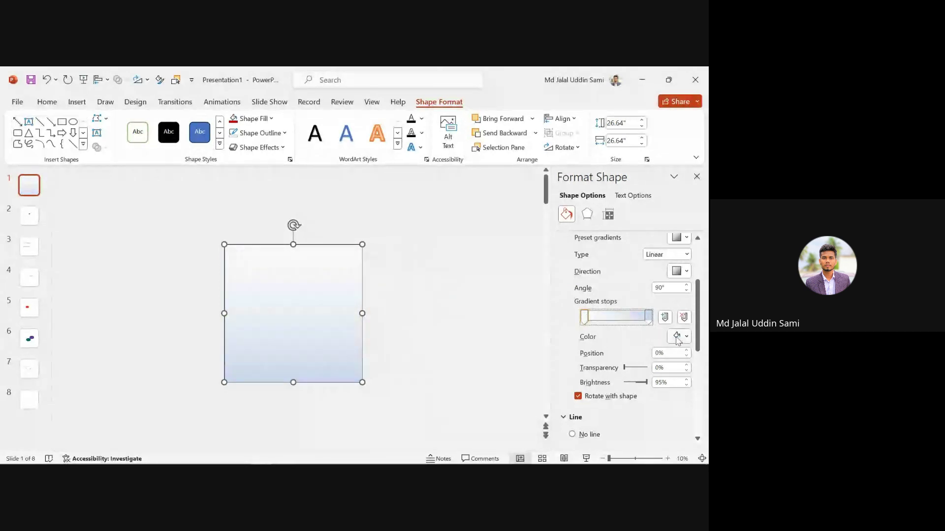
click(648, 317)
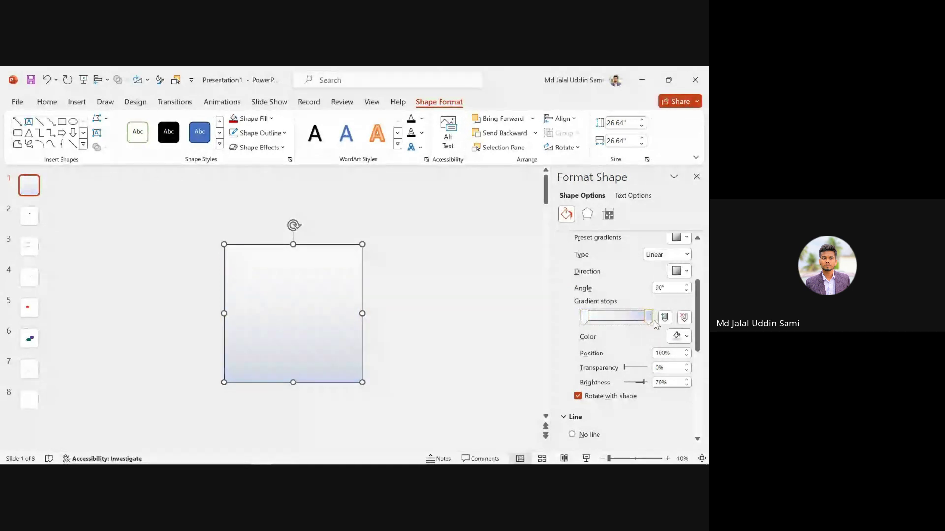
click(680, 337)
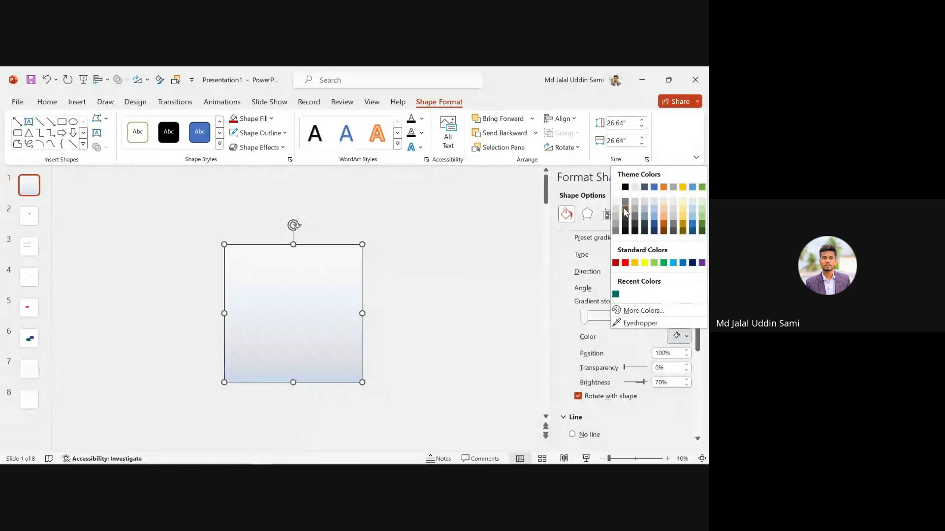
click(616, 187)
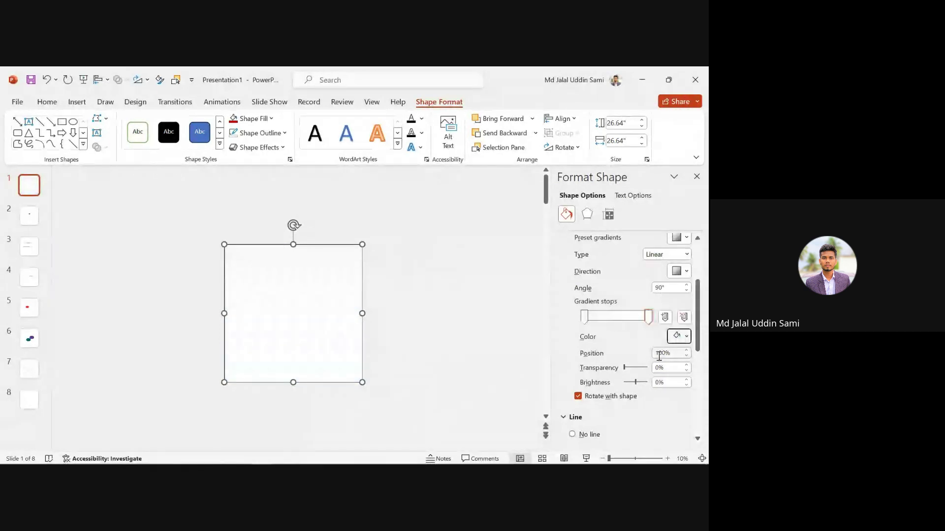
click(585, 318)
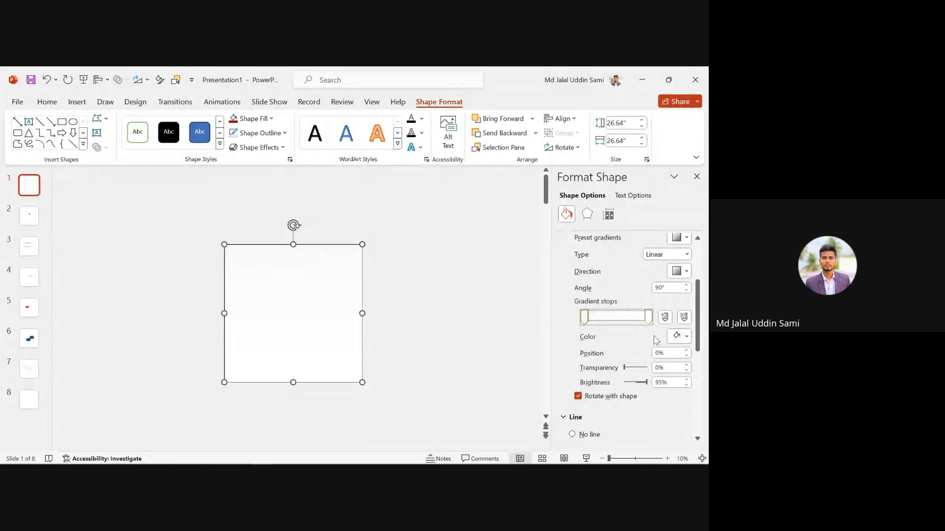
click(682, 336)
click(616, 187)
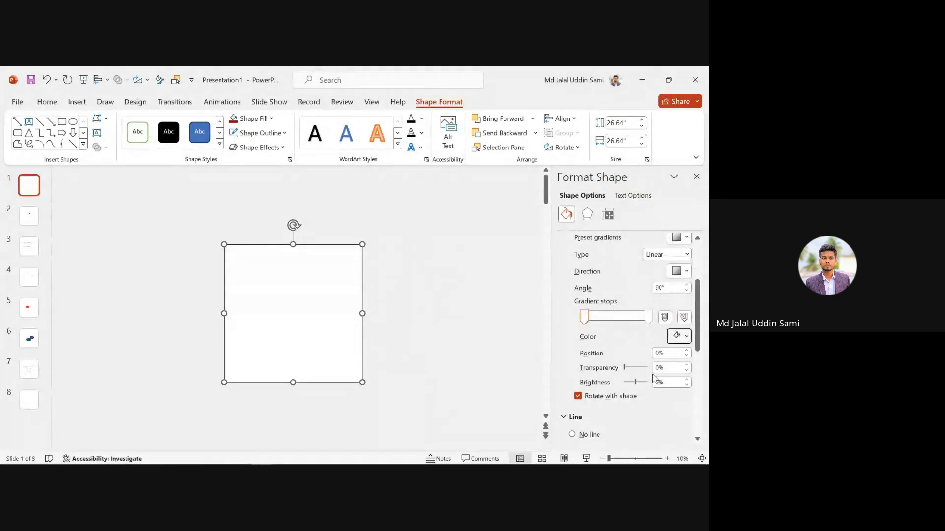
drag(625, 368, 654, 369)
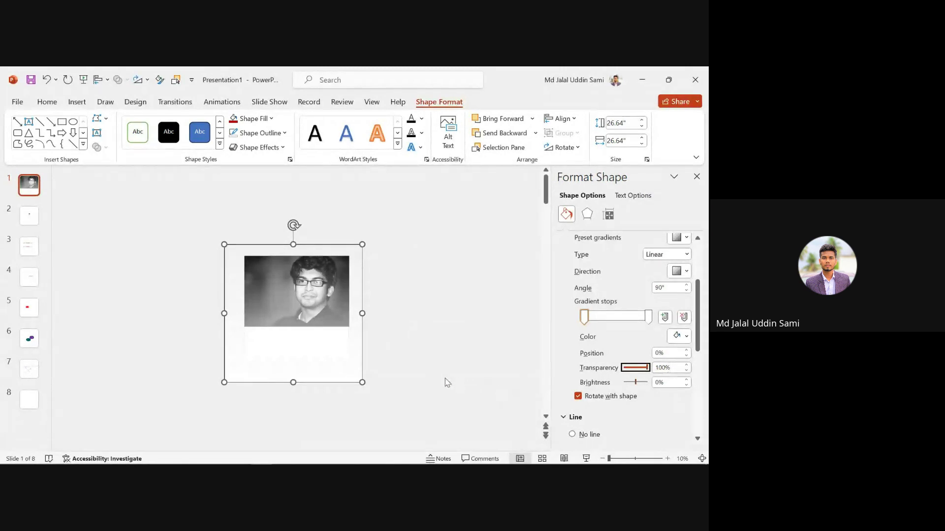
- Move the gradient stops to about 51% and 58% so the portrait fades into white
scroll(335, 351, up, 2)
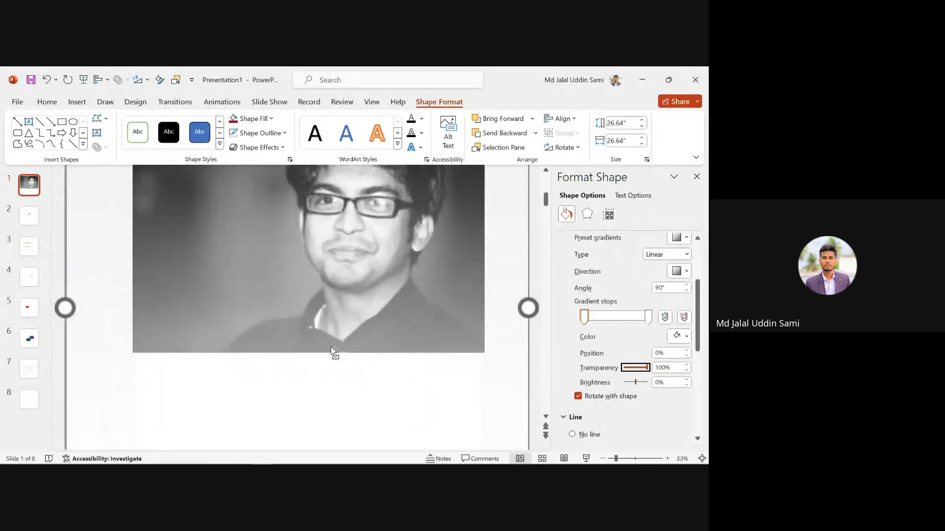
scroll(311, 320, down, 2)
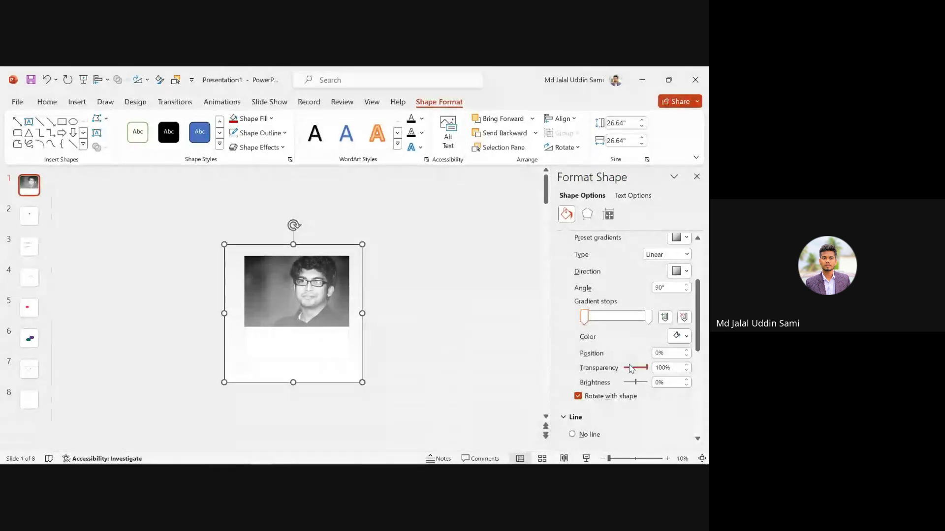
drag(585, 319, 625, 323)
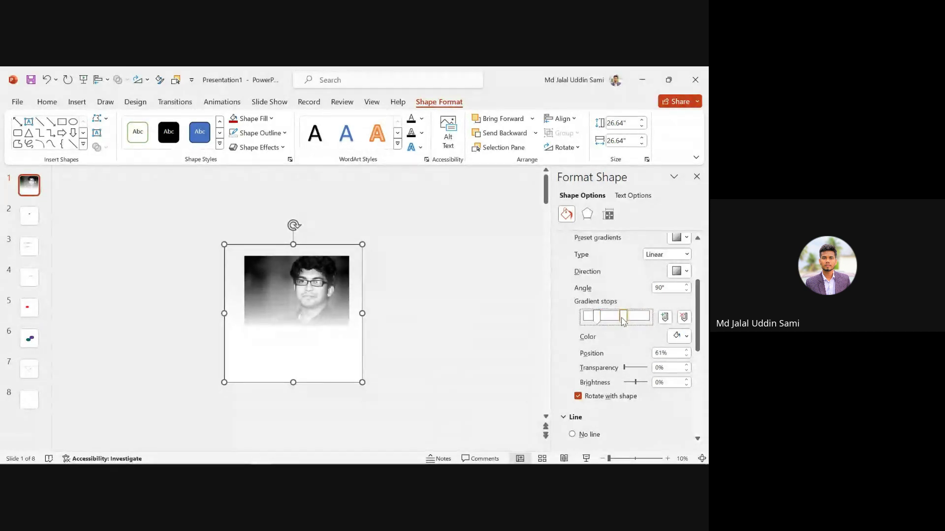
drag(625, 322, 621, 321)
click(436, 279)
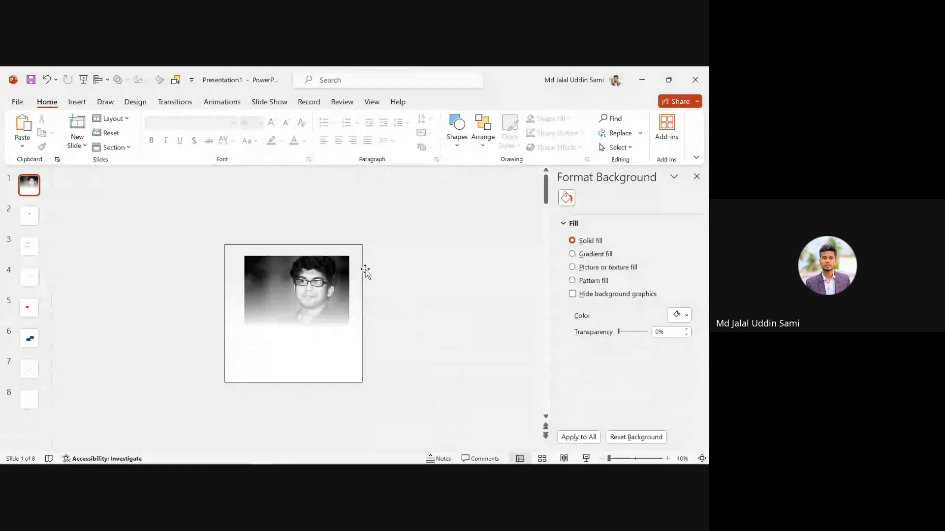
- Draw a text box on slide 1 just below the faded portrait
click(77, 102)
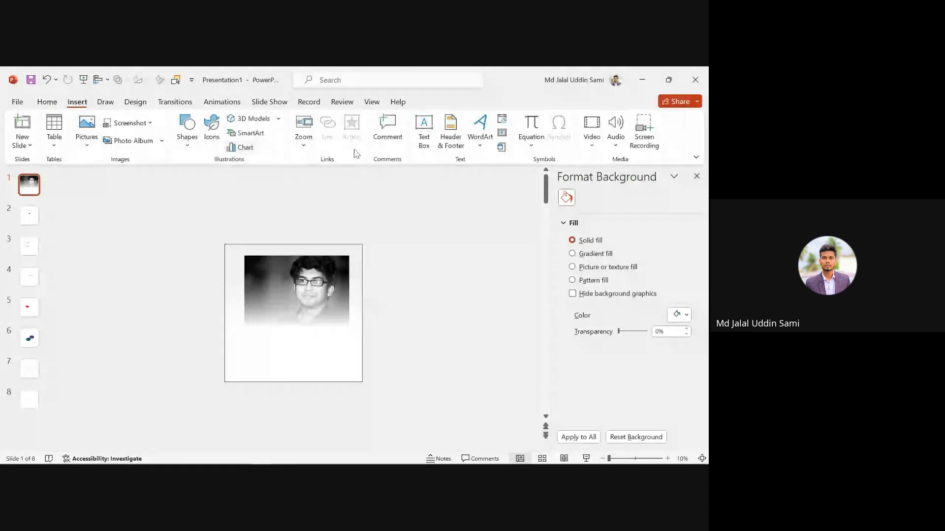
click(434, 134)
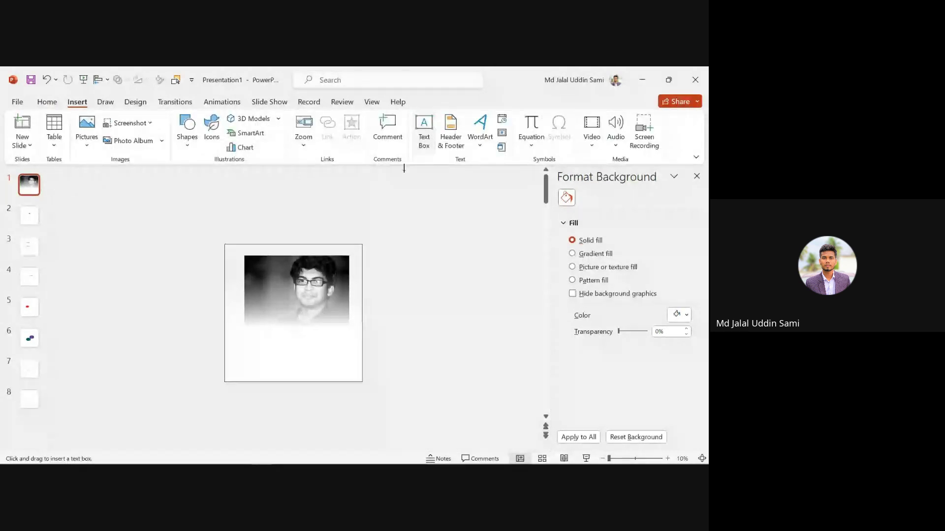
click(292, 314)
ctrl+scroll(293, 337, up, 3)
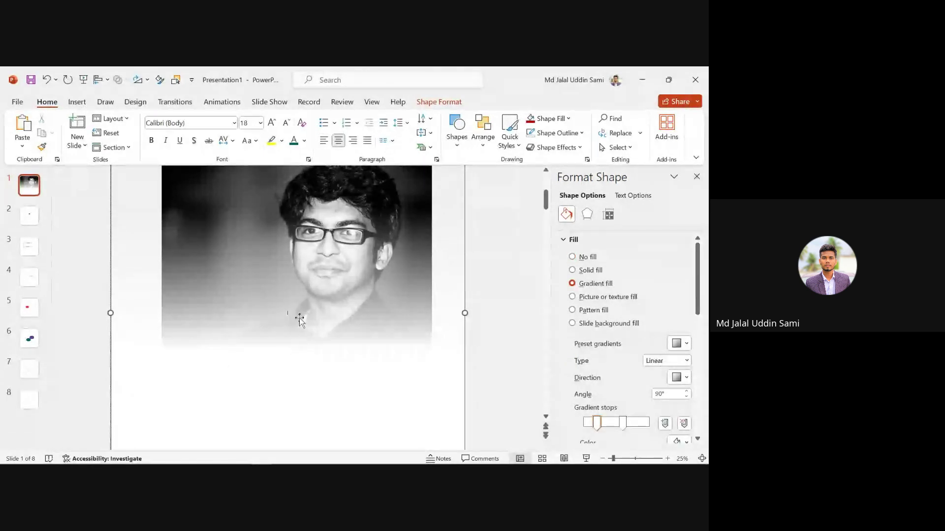
click(438, 186)
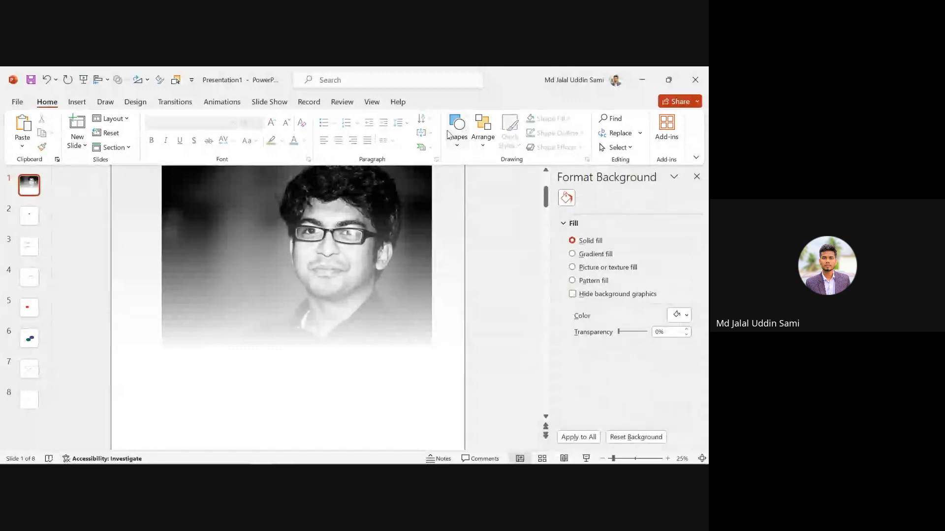
click(77, 102)
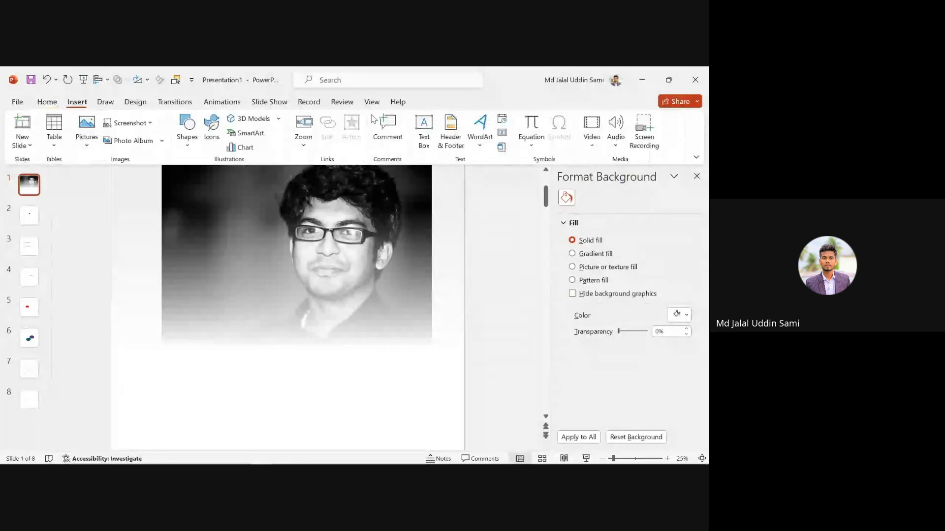
click(422, 129)
drag(201, 361, 361, 424)
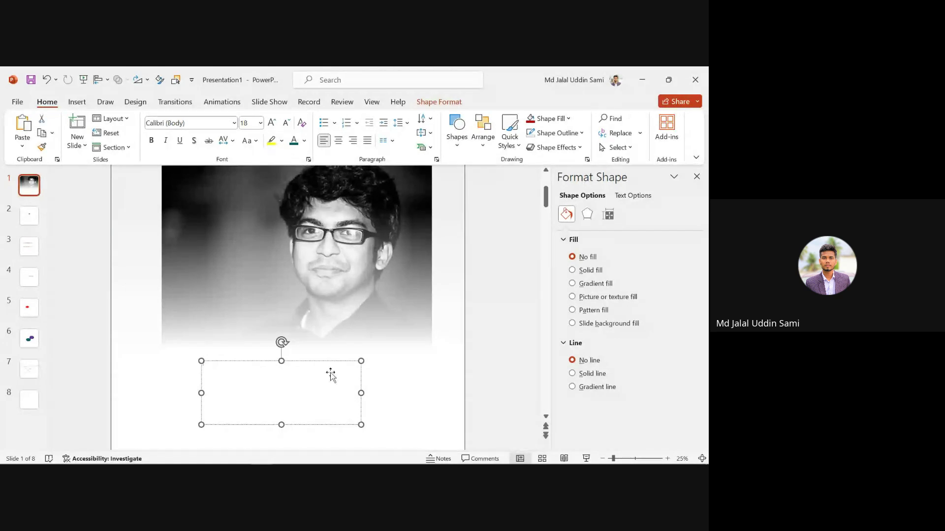
- Increase the text box font size to 54 pt
click(272, 122)
click(272, 122)
click(273, 123)
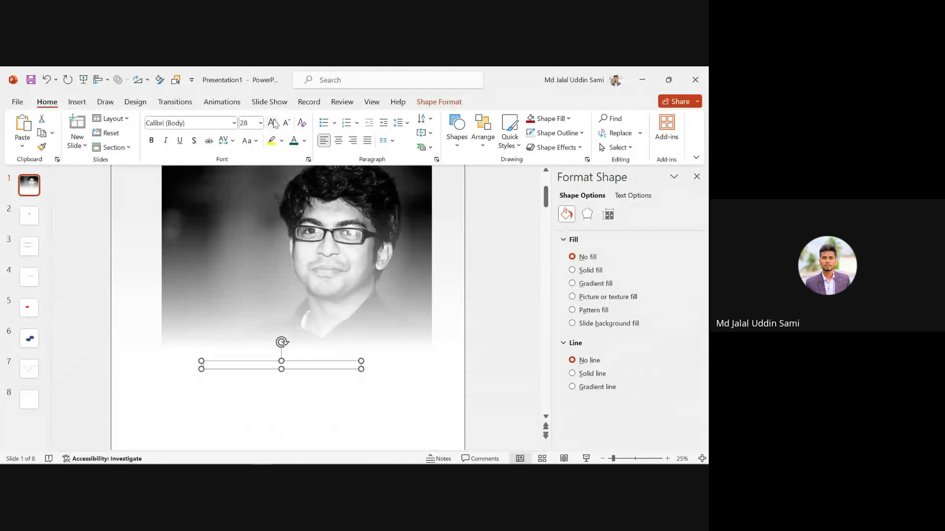
click(272, 123)
click(272, 123)
click(274, 123)
click(273, 122)
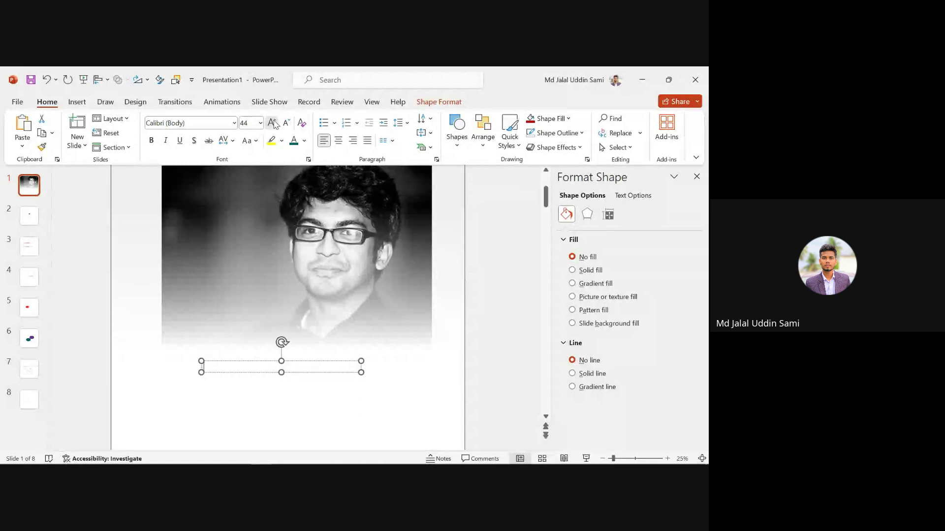
click(273, 122)
click(273, 123)
- Type the person's full name in Bengali with phonetic input, correcting the surname
text(d)
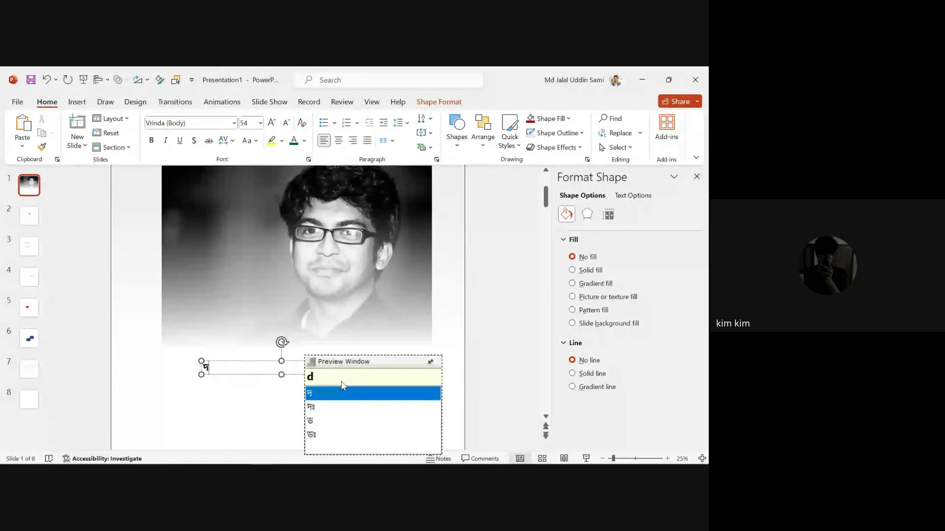
click(335, 421)
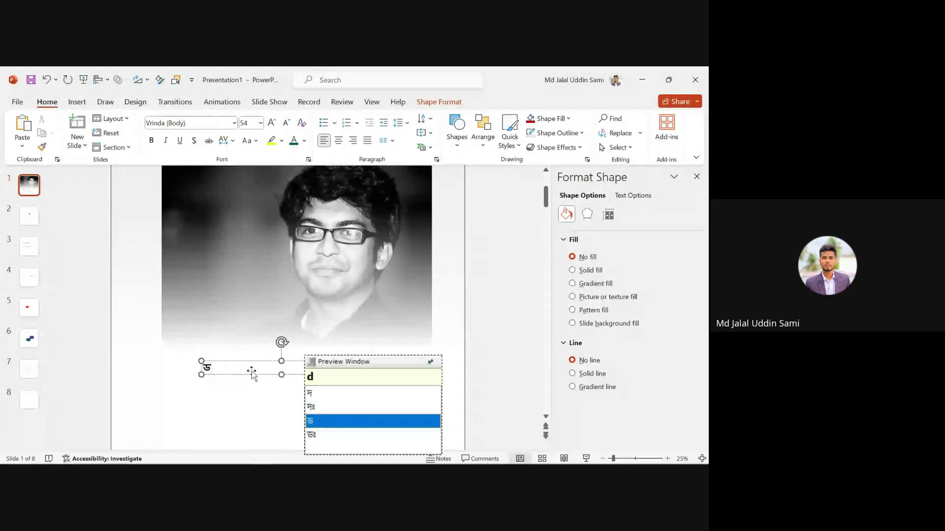
key(space)
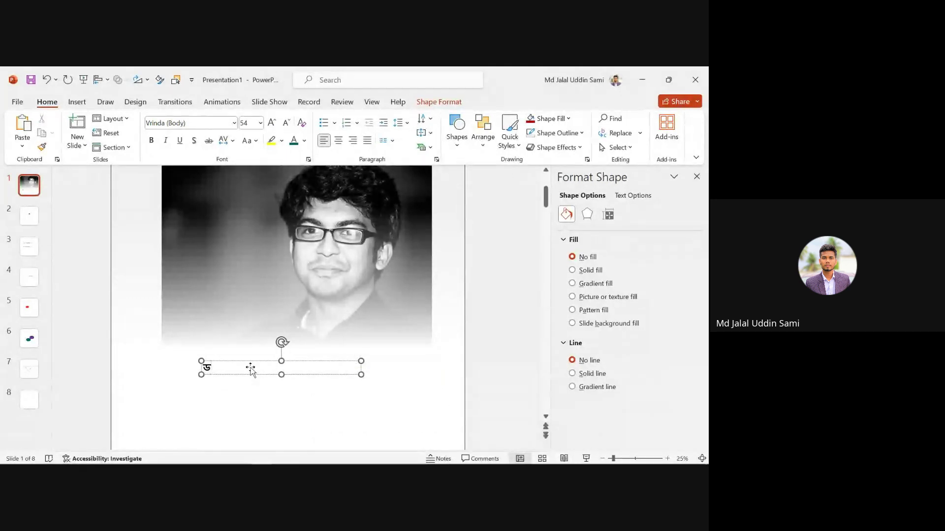
text(MEHDI)
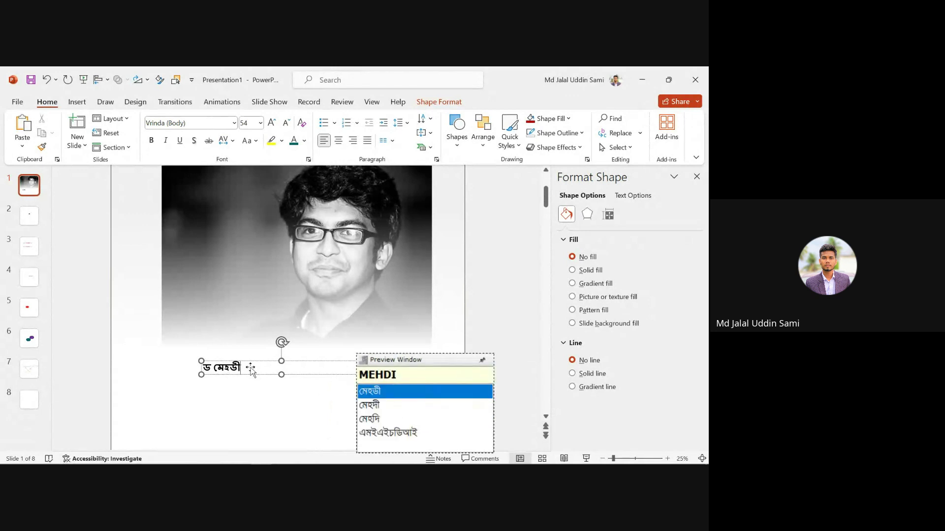
click(379, 420)
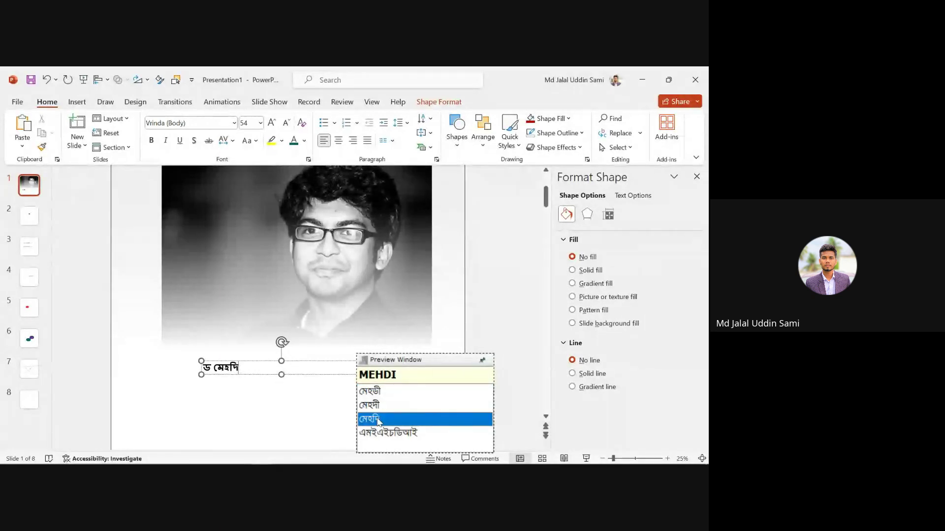
click(384, 405)
click(308, 378)
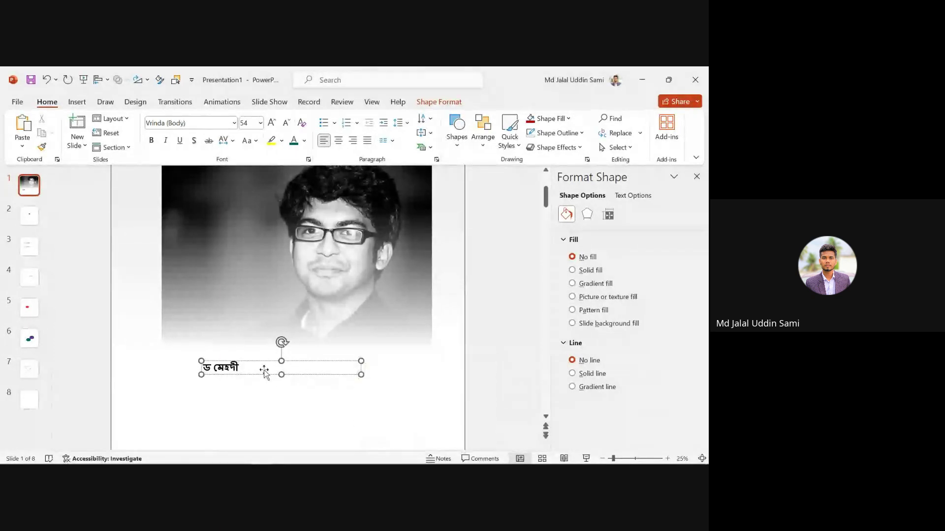
text(h)
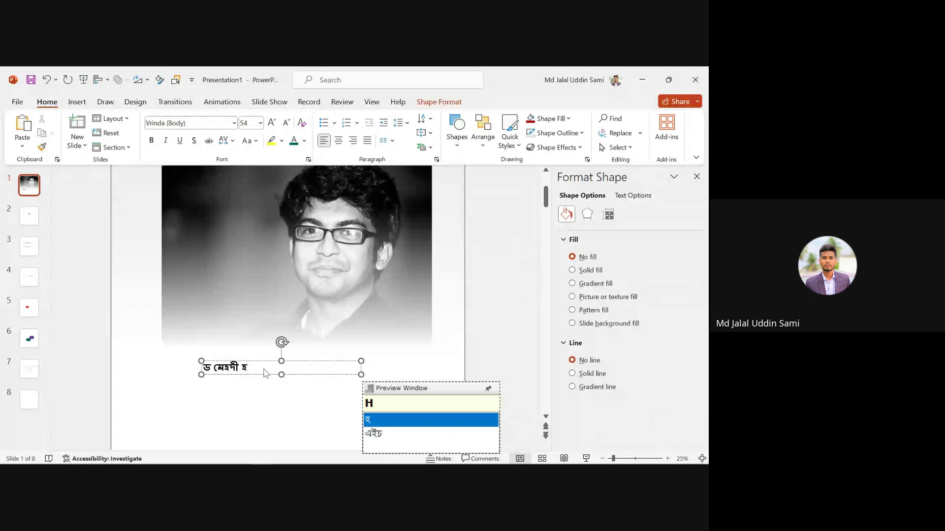
text(asab)
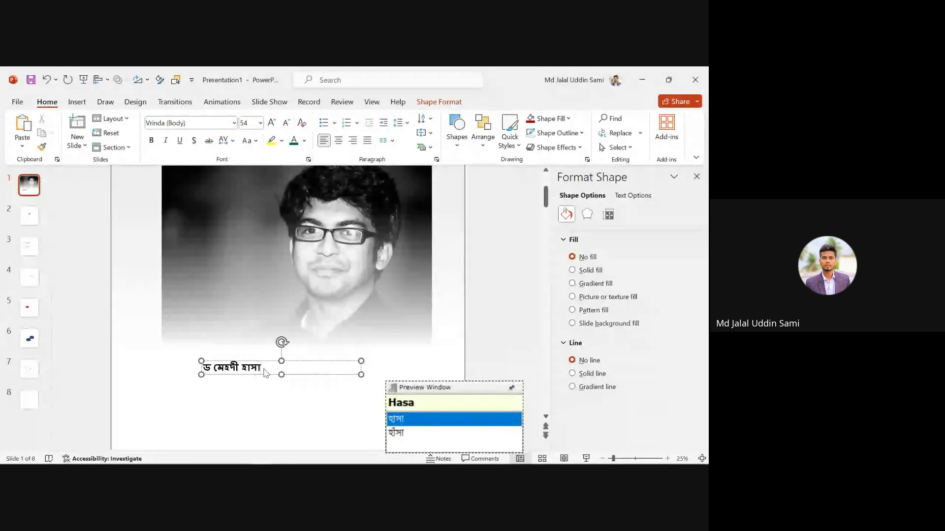
key(ctrl+a)
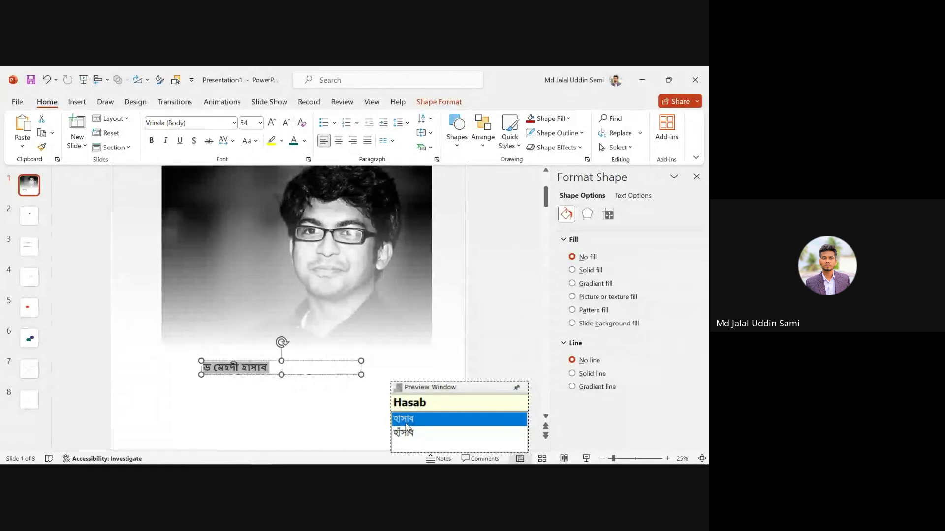
click(267, 367)
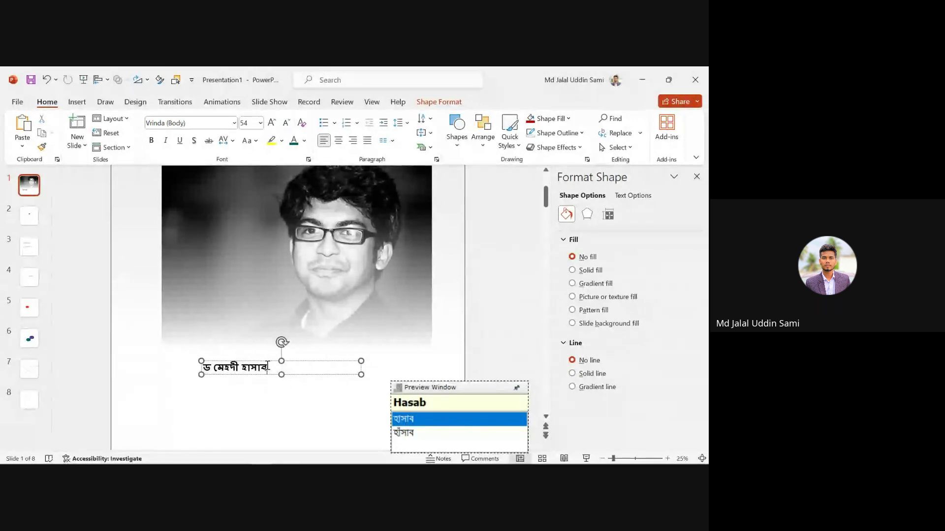
key(BackSpace)
text(n)
- Select the name and centre it in the text box
key(ctrl+a)
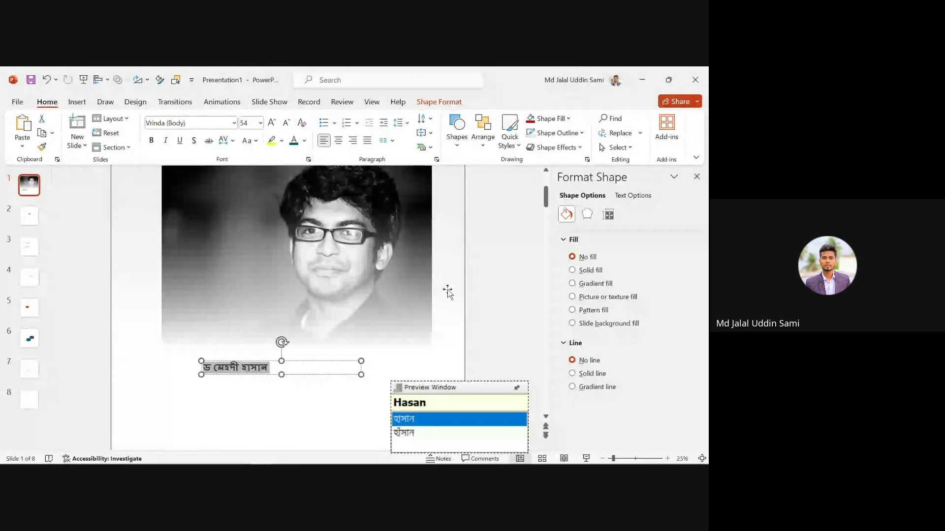
key(ctrl+c)
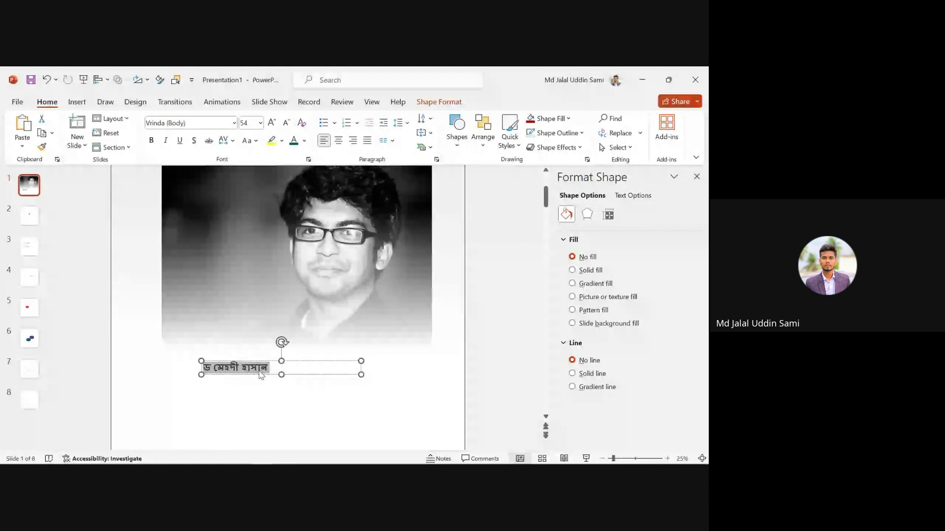
key(ctrl+e)
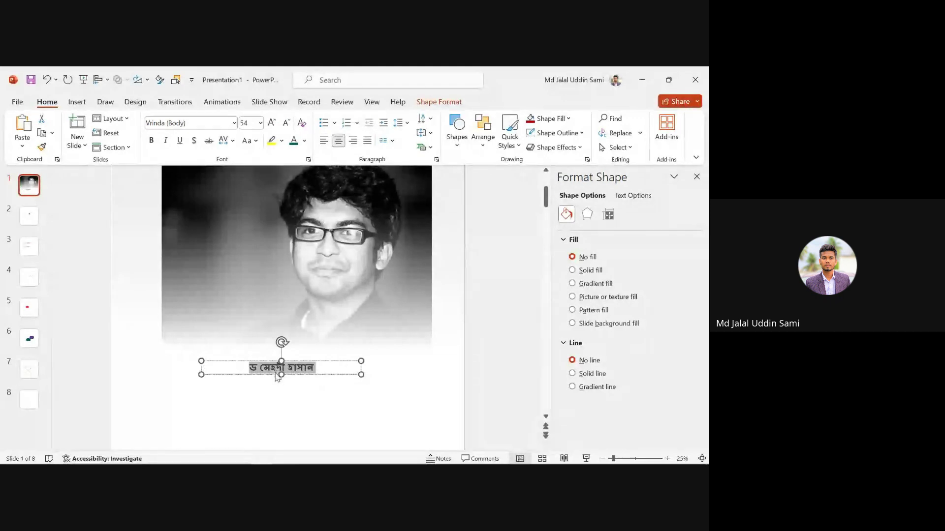
- Fix the misspelled middle word of the Bengali name by retyping its vowel sign
scroll(272, 371, up, 5)
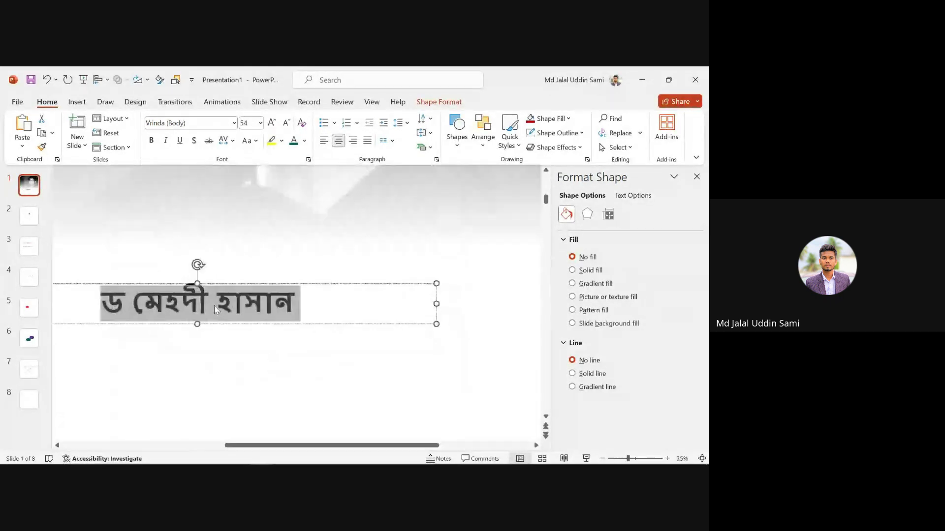
double_click(179, 308)
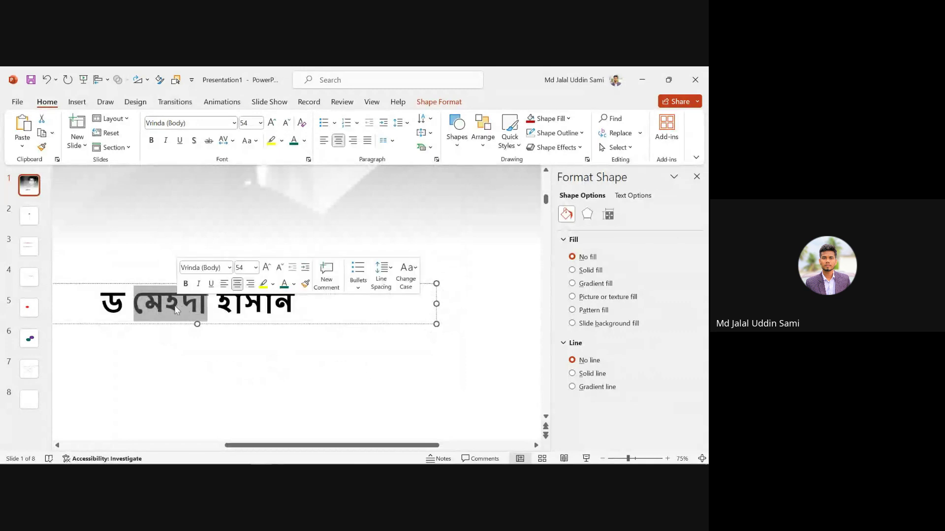
click(172, 307)
key(BackSpace)
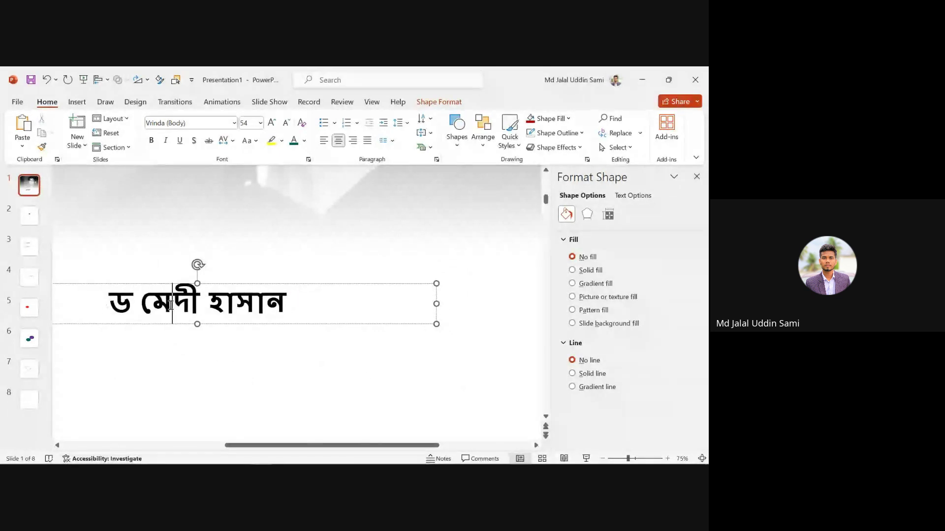
text(hr)
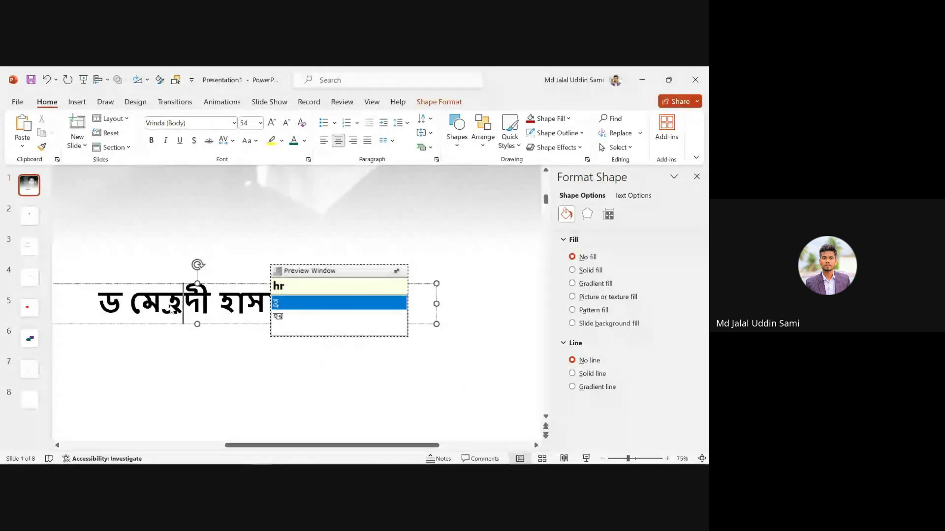
key(BackSpace)
text(e)
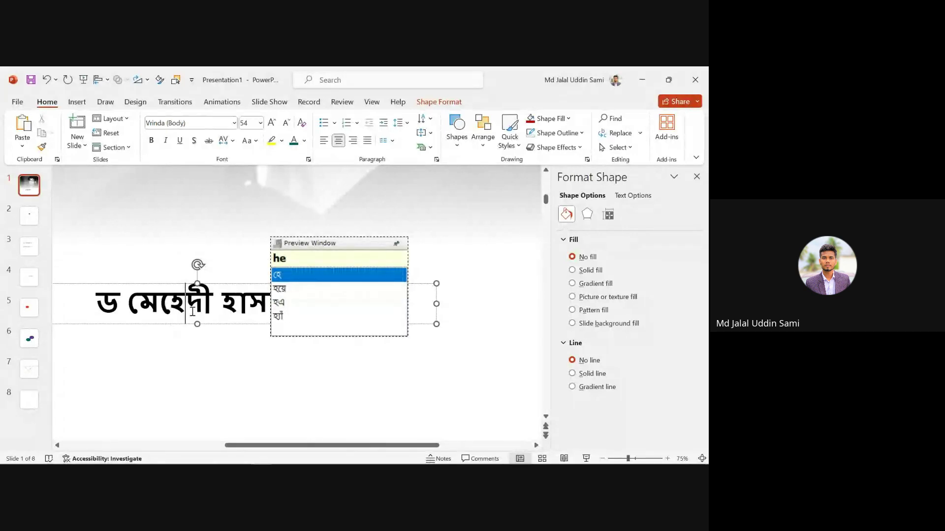
click(213, 308)
key(ctrl+a)
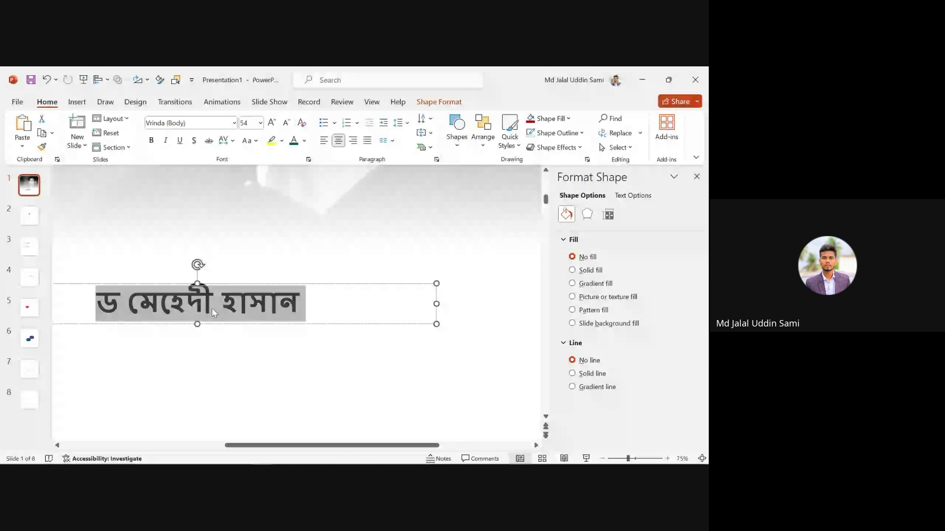
ctrl+scroll(211, 308, down, 3)
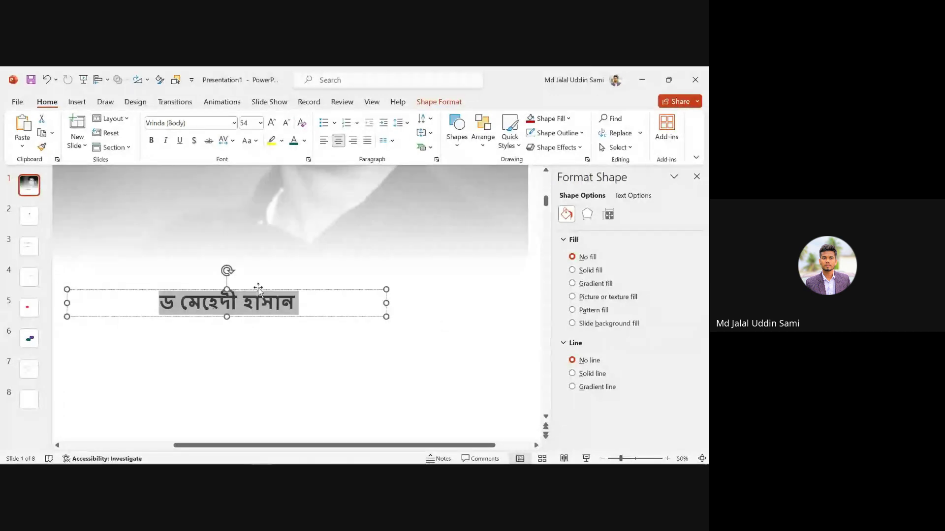
click(296, 281)
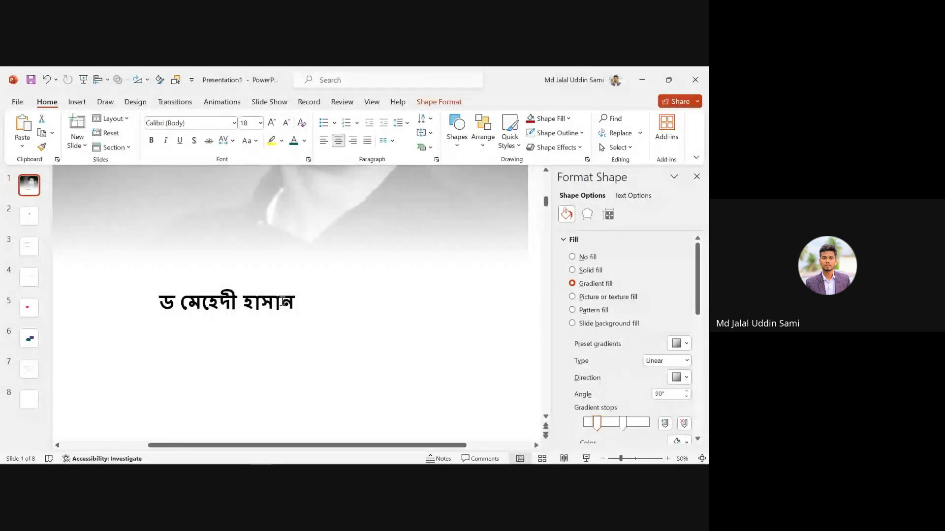
- Enlarge the Bengali name text from 54 to 88 pt
scroll(277, 311, down, 3)
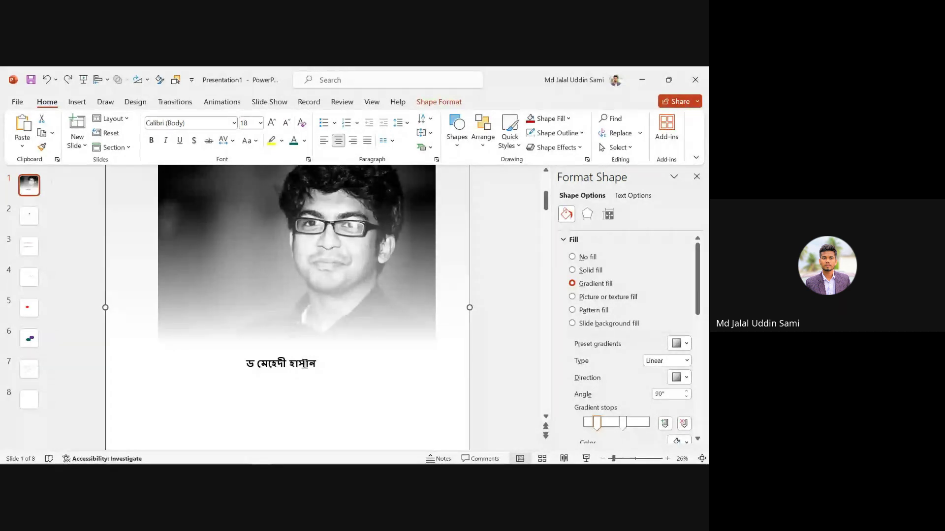
click(502, 331)
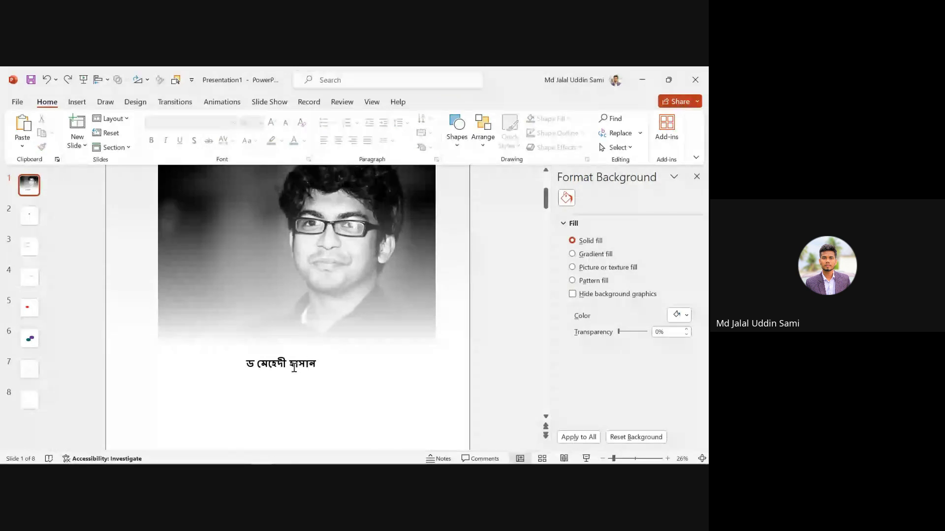
click(291, 333)
scroll(291, 335, up, 2)
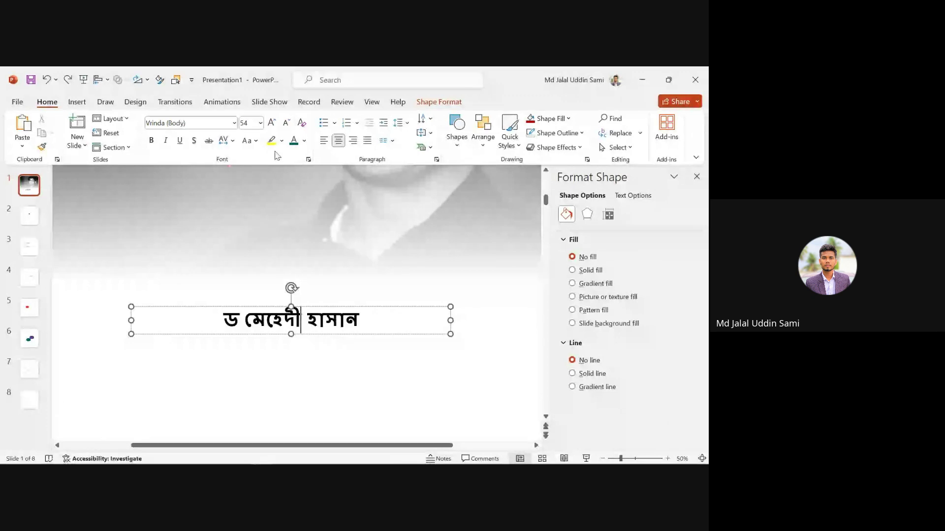
click(271, 125)
key(ctrl+a)
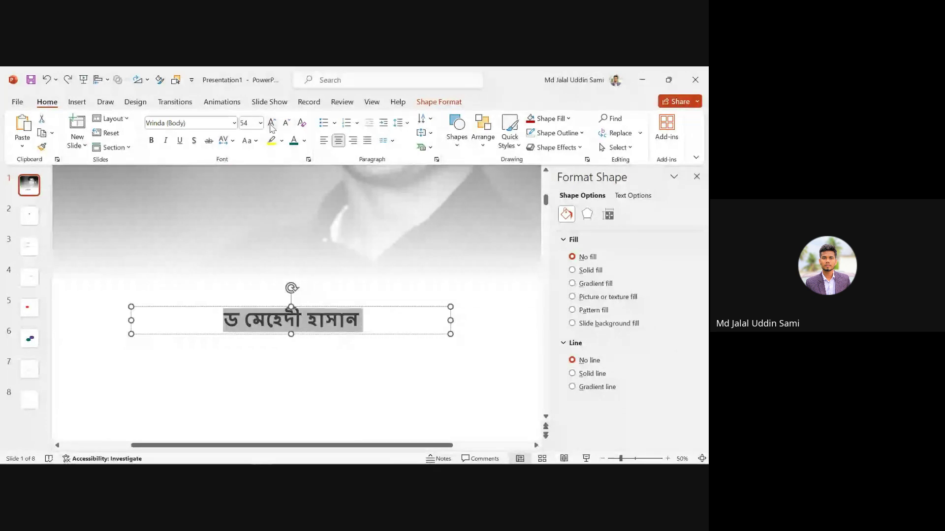
click(272, 124)
click(272, 124)
click(272, 126)
click(272, 125)
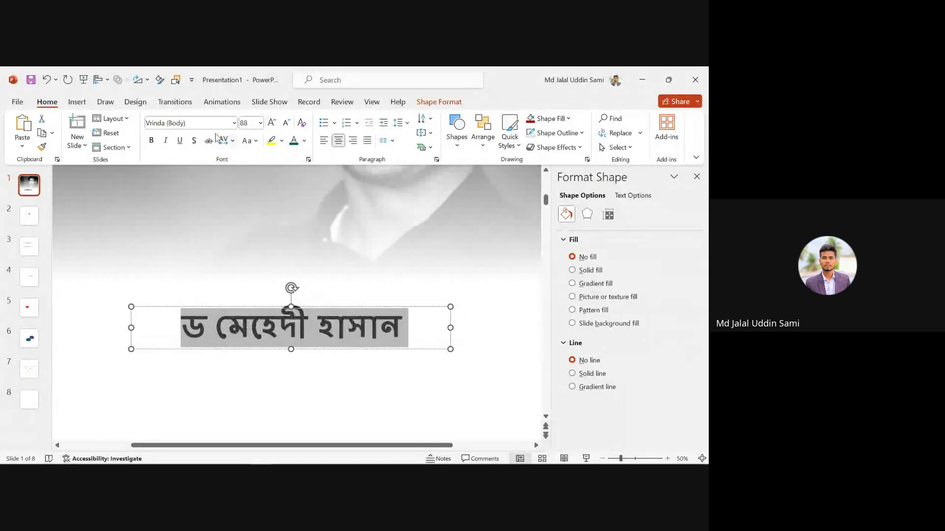
click(197, 124)
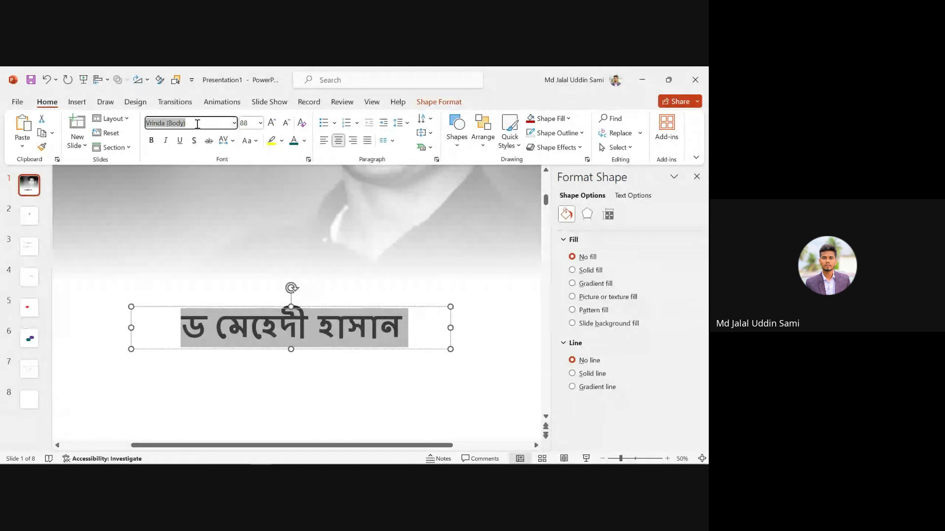
- Change the name's font from Vrinda to Hind Siliguri and make it bold
text(Hind Siliguri)
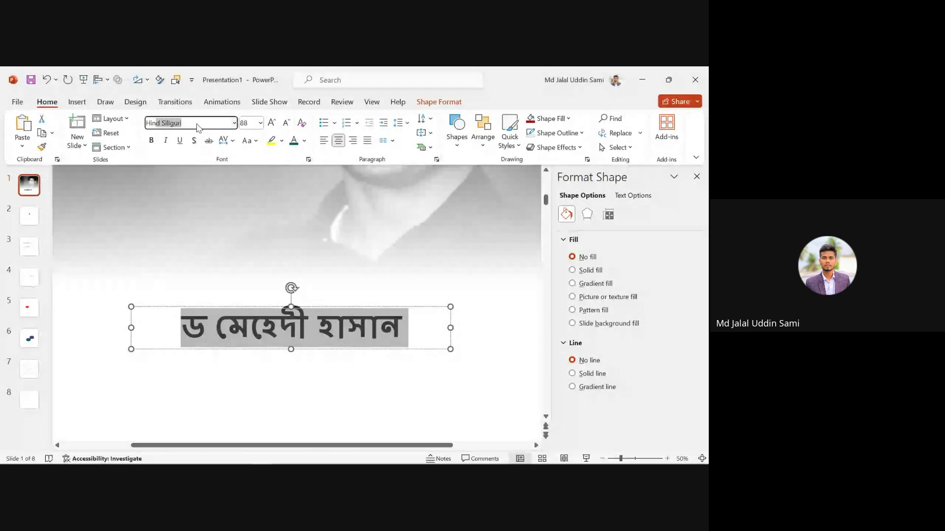
key(Return)
click(199, 128)
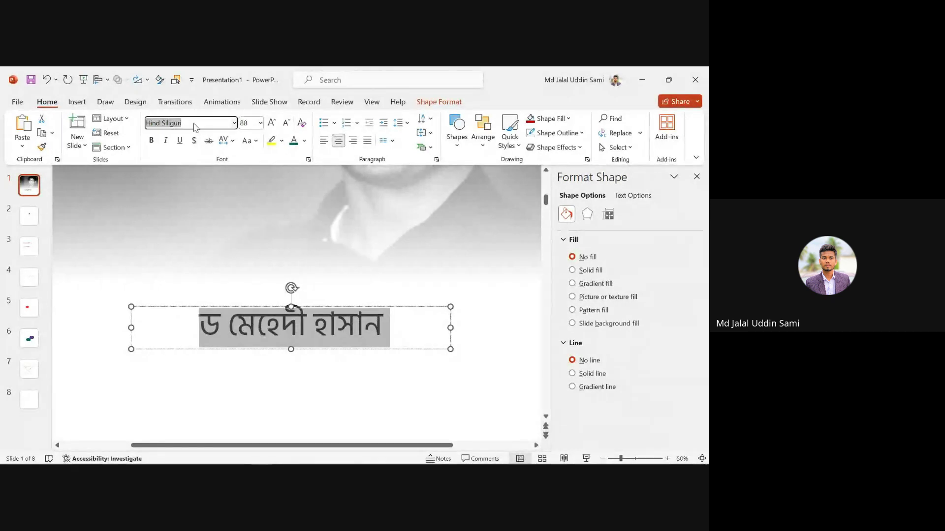
click(196, 127)
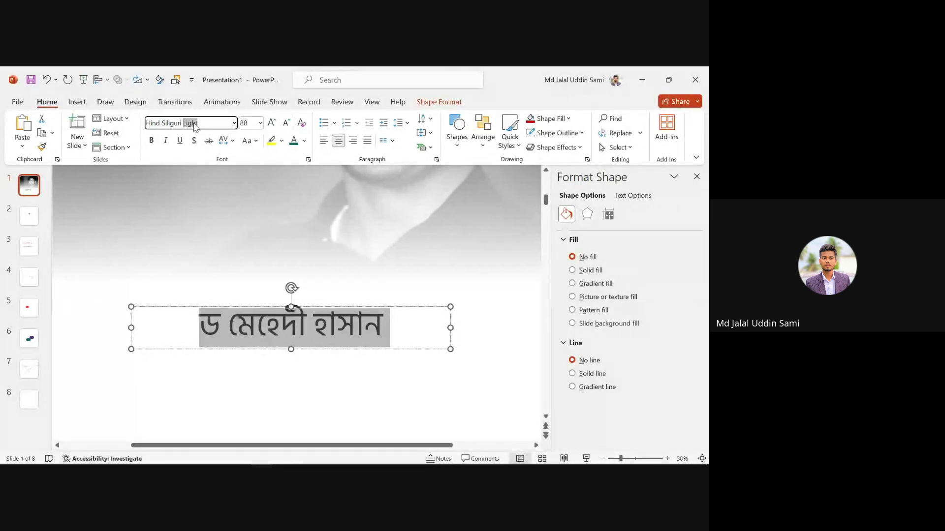
text(bol)
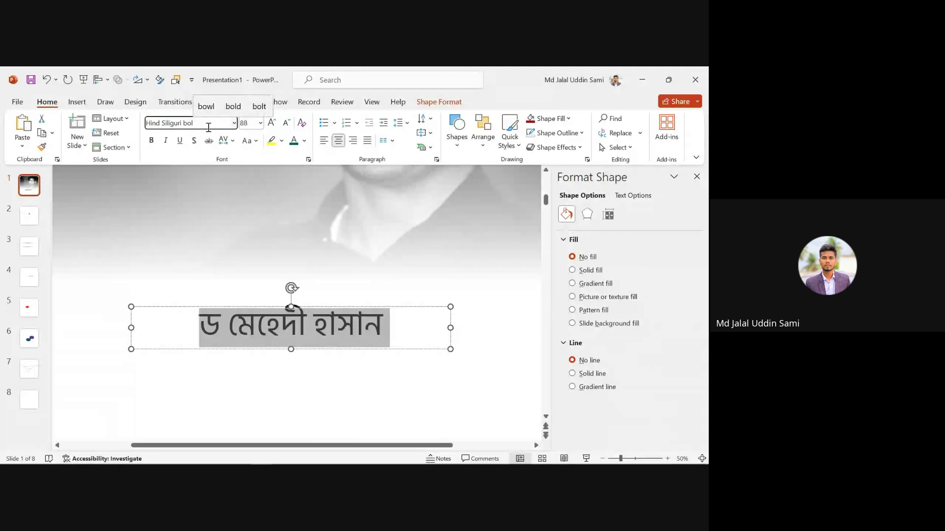
key(BackSpace)
key(BackSpace)
key(BackSpace)
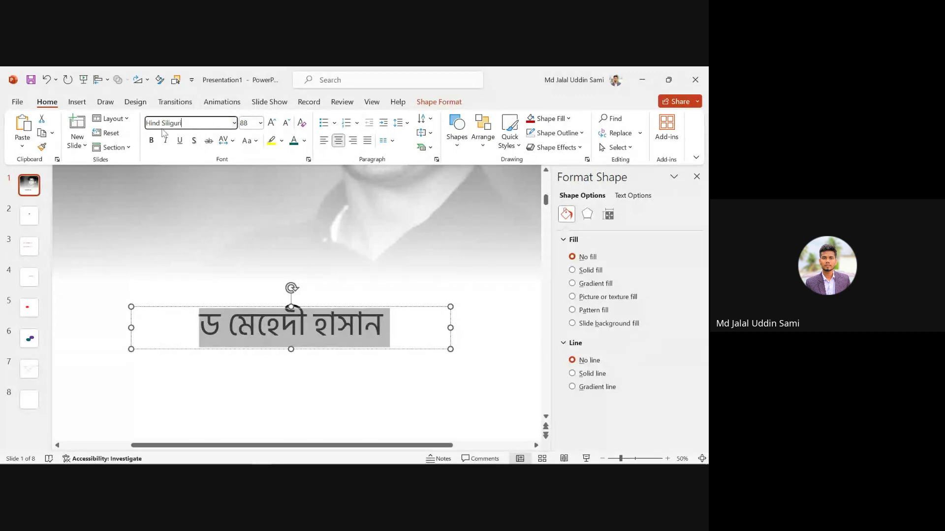
click(151, 140)
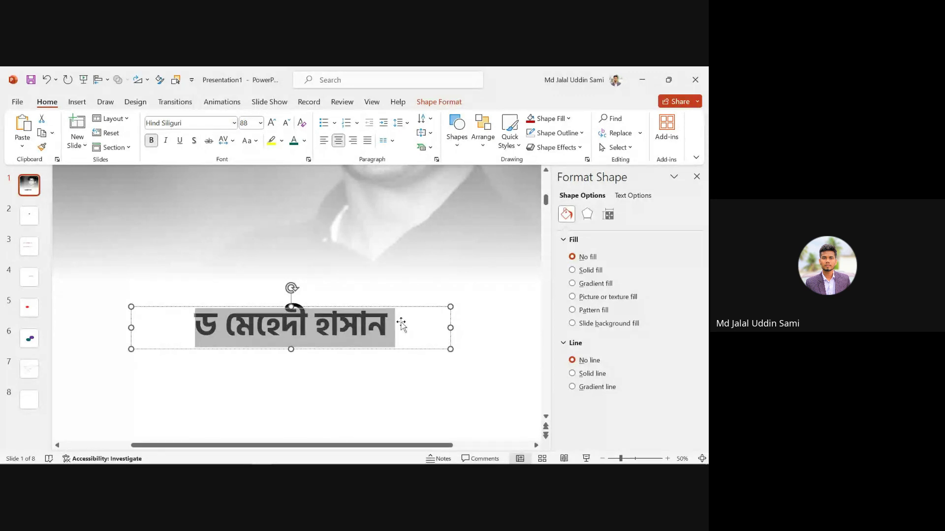
scroll(401, 319, down, 5)
click(401, 310)
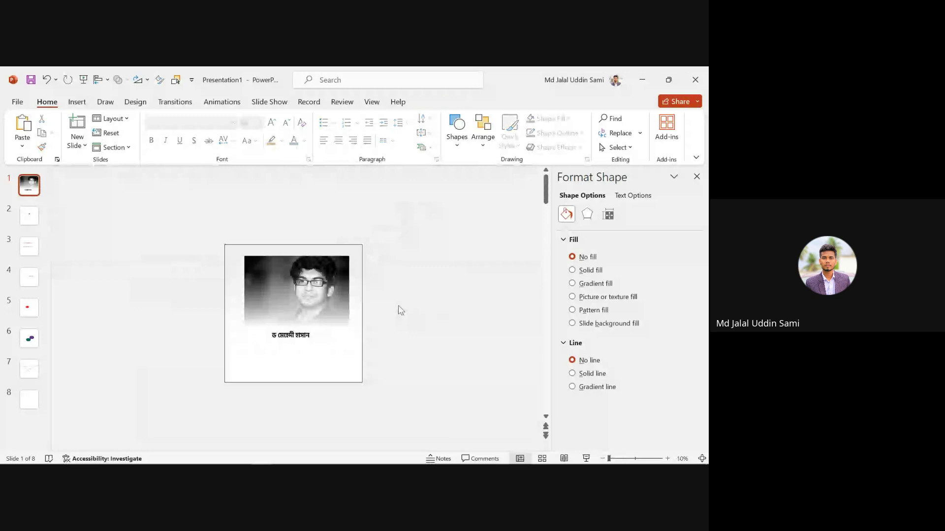
- Colour the Bengali name text dark red
click(315, 336)
scroll(318, 336, up, 4)
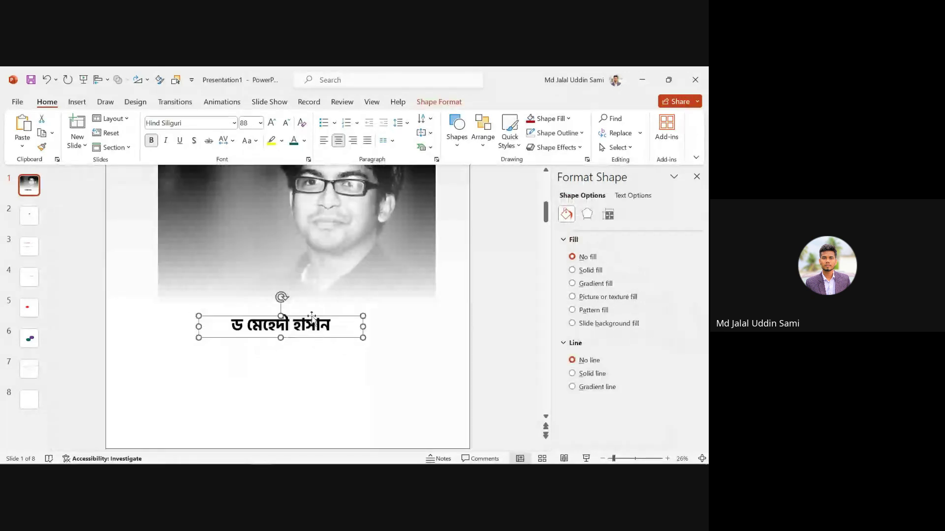
scroll(323, 341, down, 1)
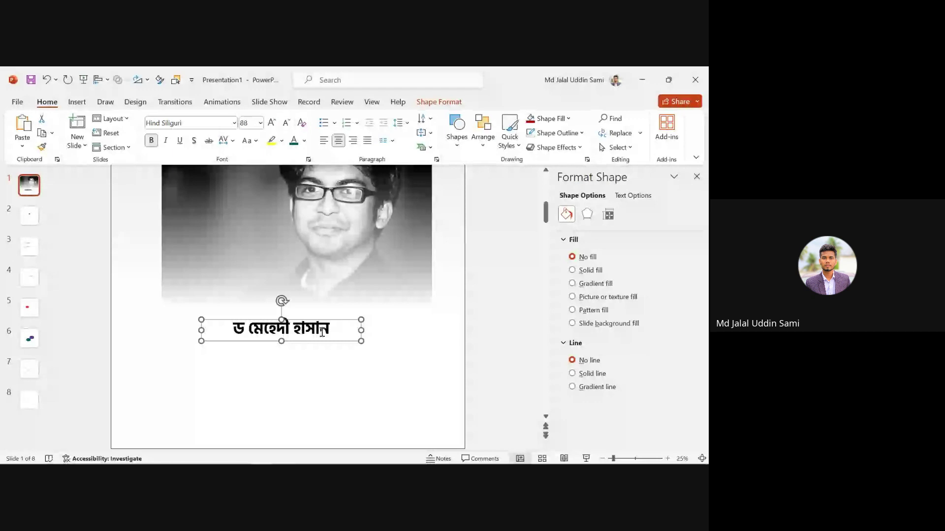
click(304, 141)
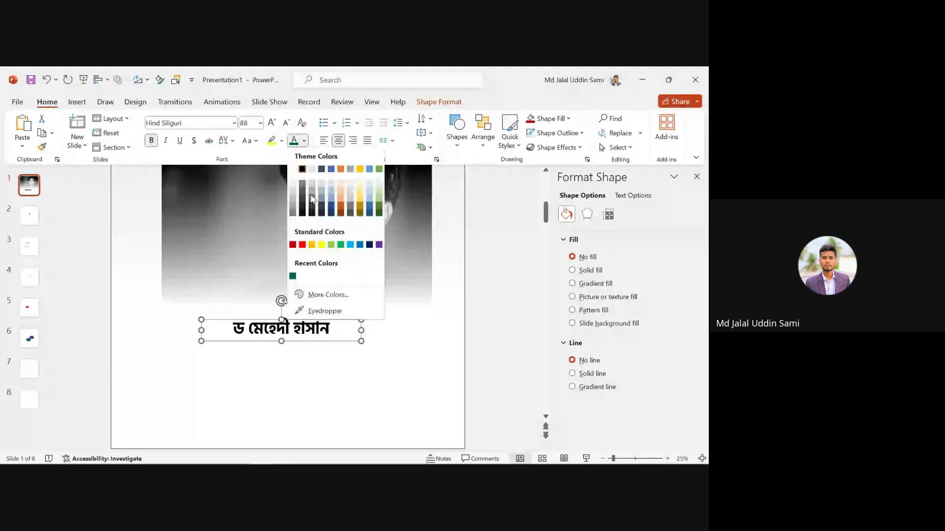
click(292, 245)
click(485, 290)
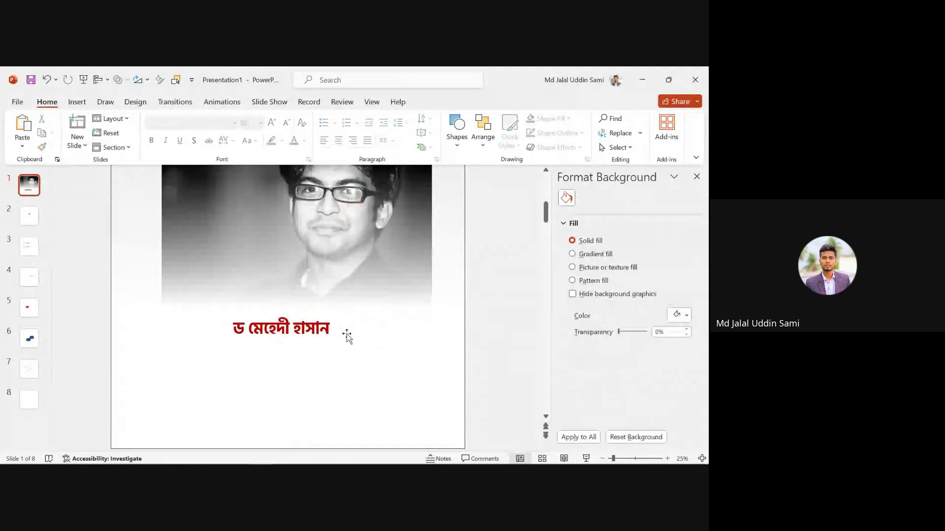
- Centre the name box horizontally on the slide with Align Center
click(347, 336)
click(101, 79)
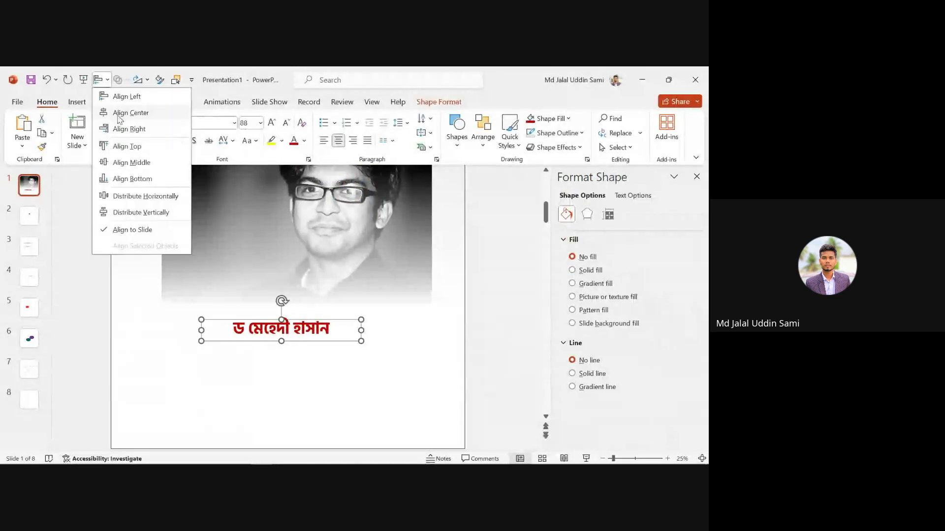
click(121, 114)
click(478, 246)
scroll(356, 297, down, 2)
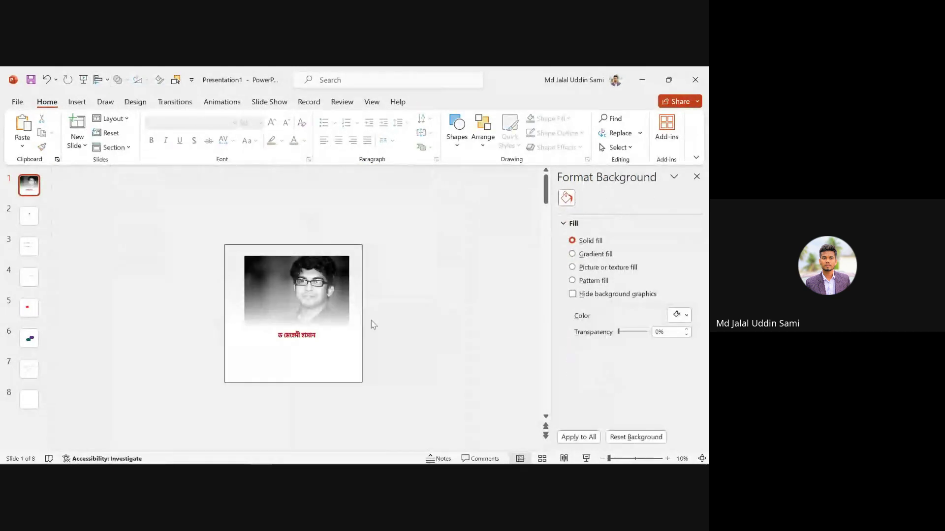
click(319, 337)
scroll(319, 340, up, 2)
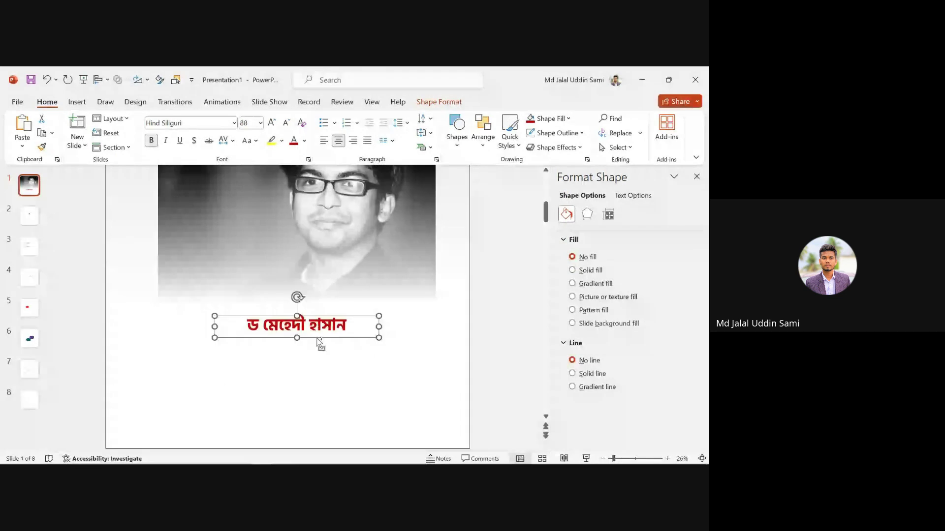
scroll(320, 344, up, 2)
- Enlarge the Bengali name to 96 pt
click(273, 123)
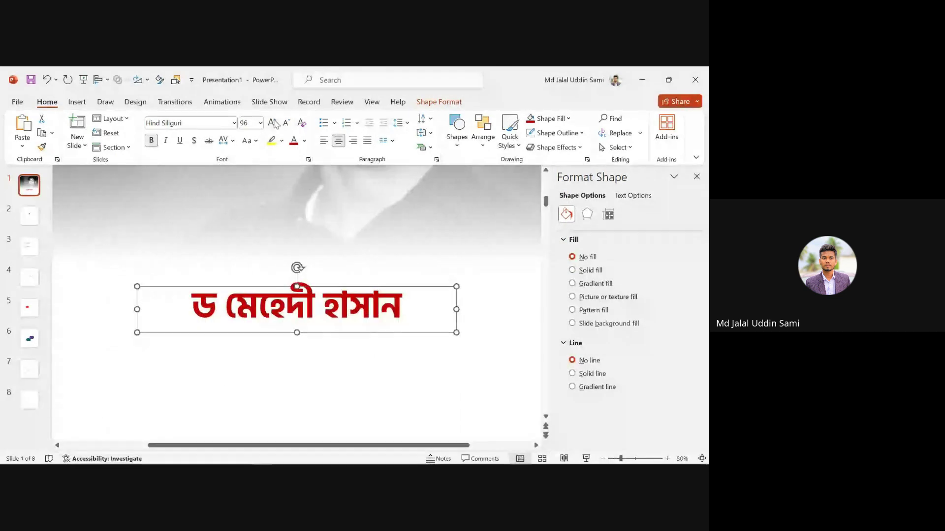
scroll(285, 200, down, 2)
click(428, 342)
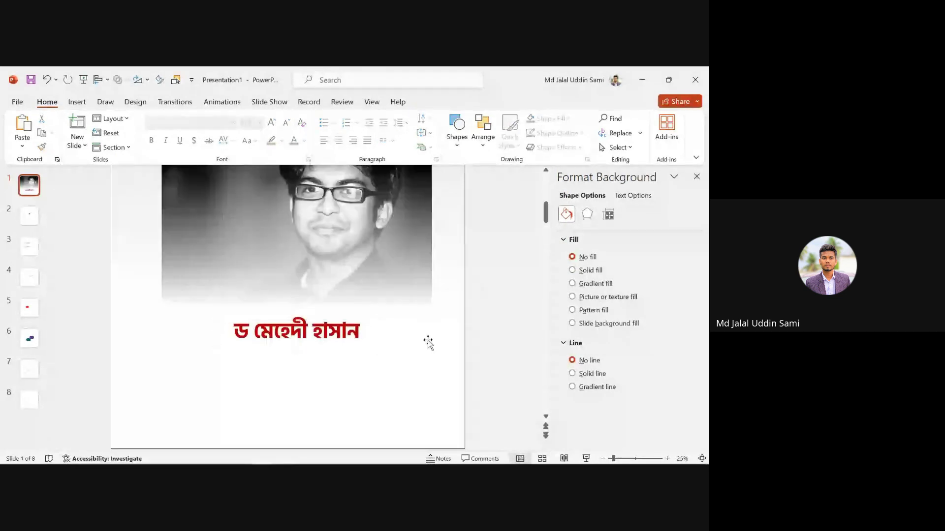
- Delete every slide after the portrait slide, leaving a single slide
key(Page_Down)
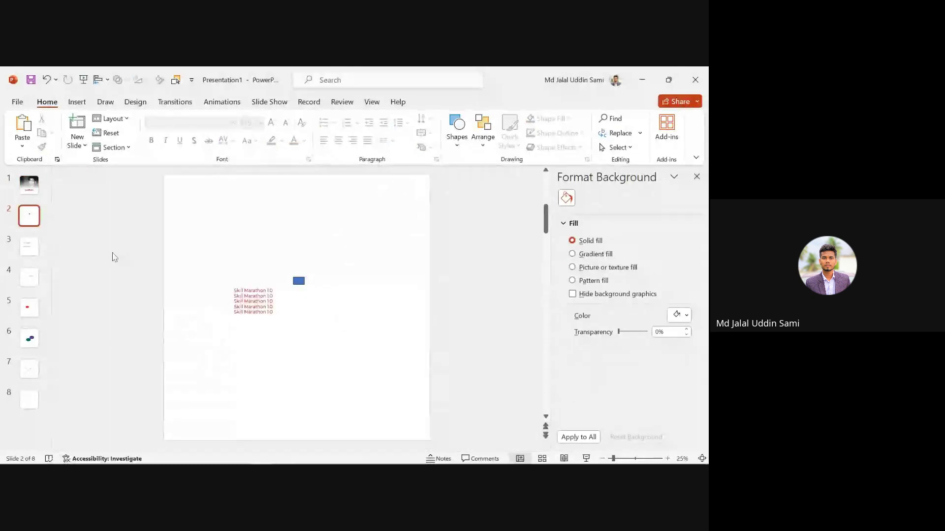
click(24, 190)
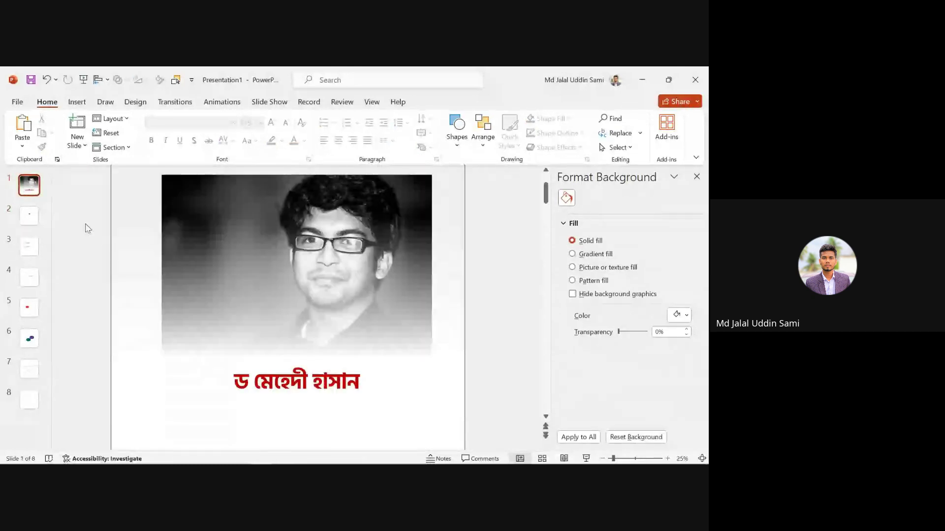
click(30, 218)
key(Delete)
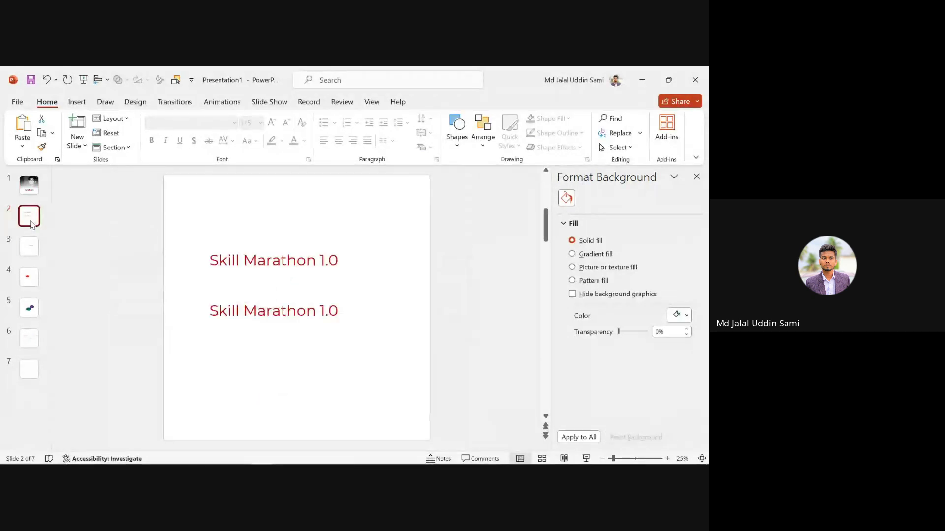
shift+click(35, 375)
key(Delete)
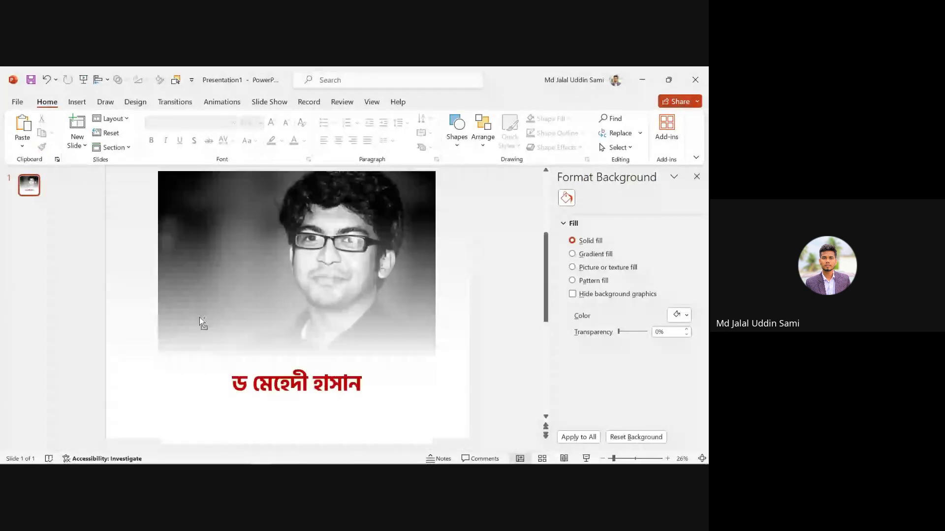
scroll(272, 323, down, 1)
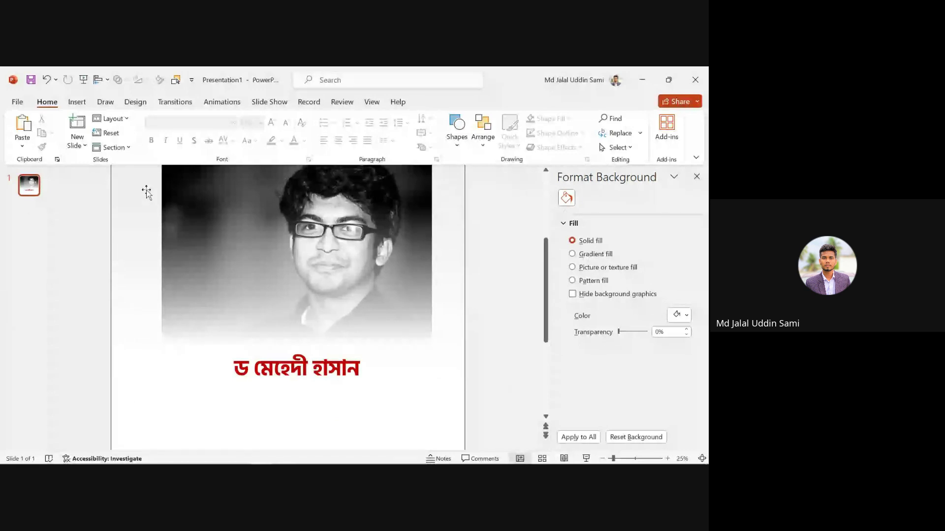
- Add a text box below the red name and type the opening Bengali biography words with Avro
click(76, 102)
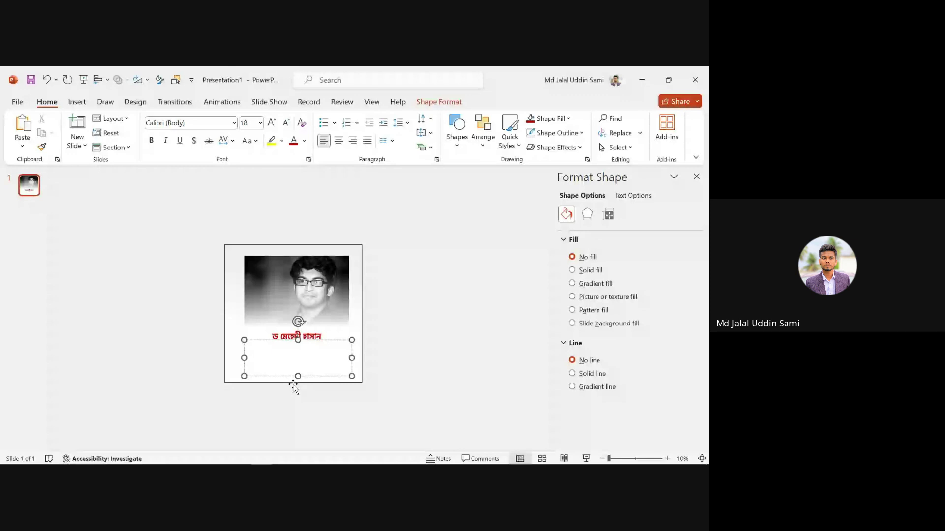
scroll(293, 387, up, 3)
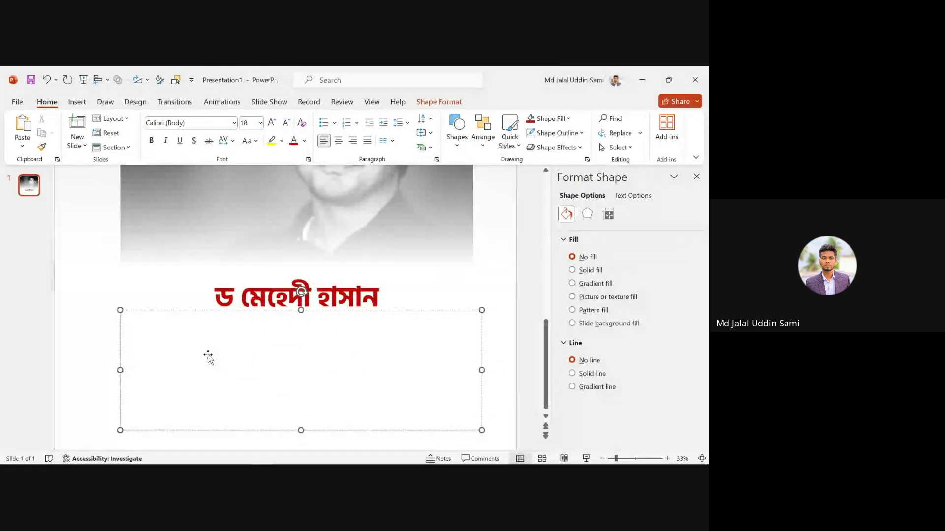
key(alt+shift)
text(ekush)
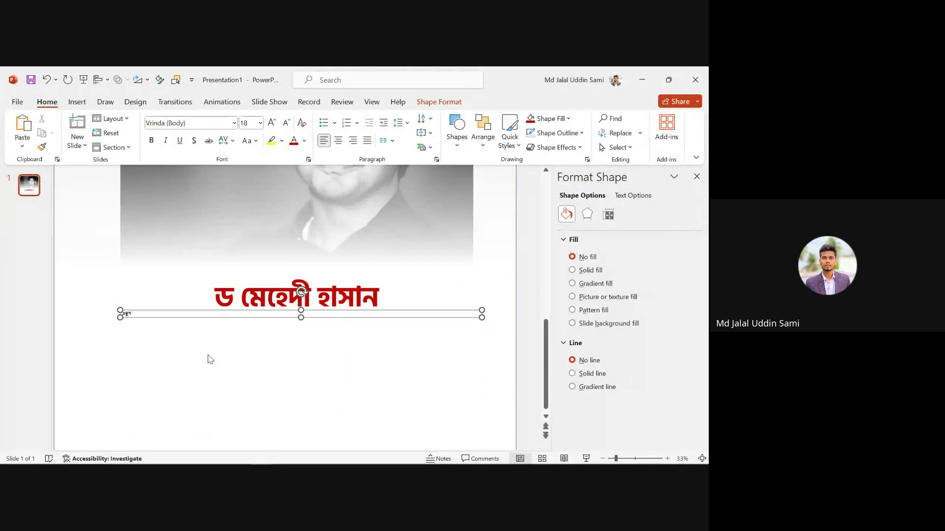
text( sh)
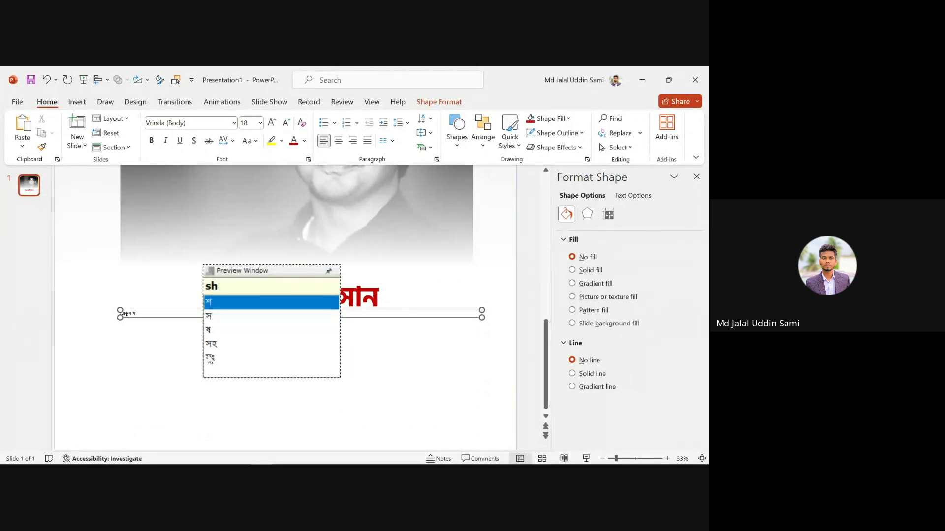
text(o)
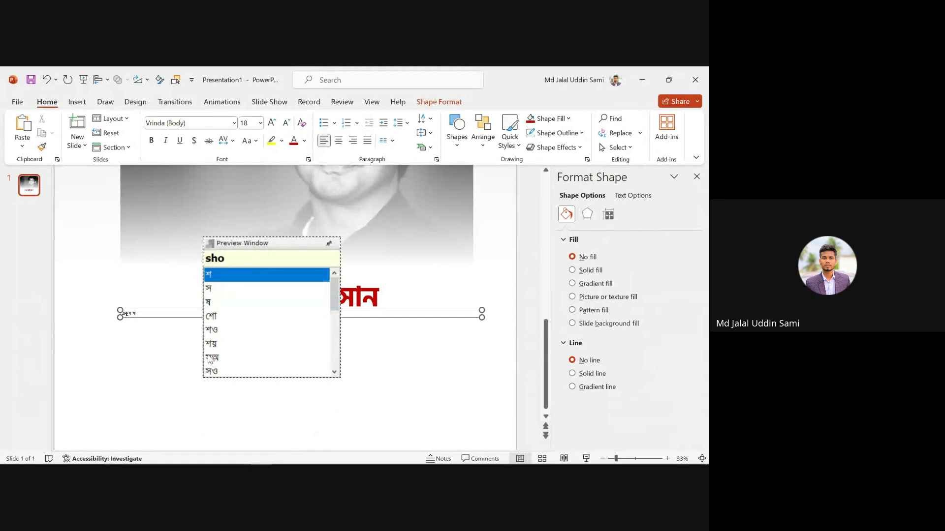
key(BackSpace)
key(BackSpace)
key(BackSpace)
key(BackSpace)
key(BackSpace)
key(BackSpace)
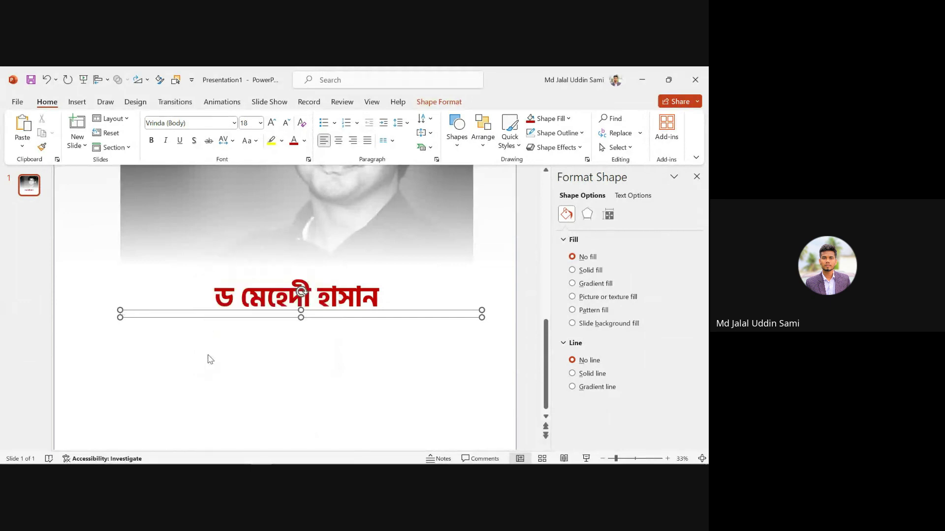
text(swadhIn)
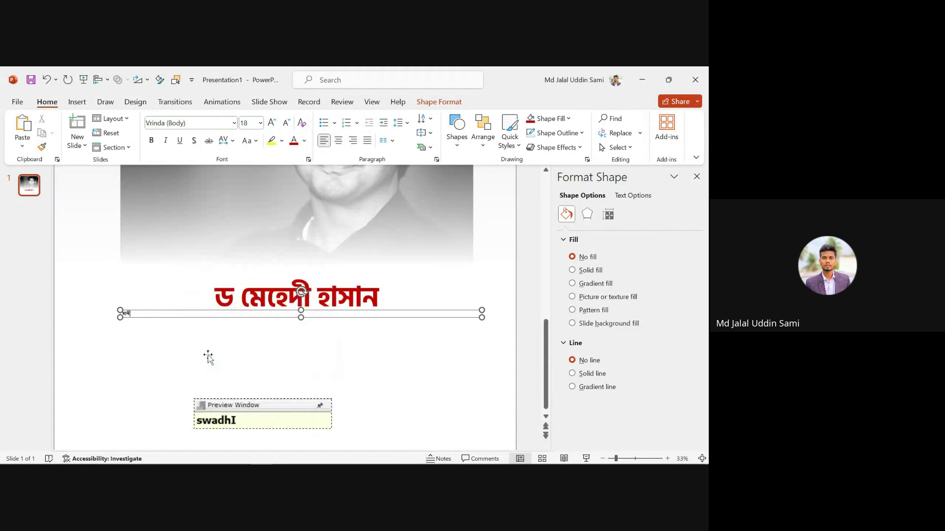
text(ota )
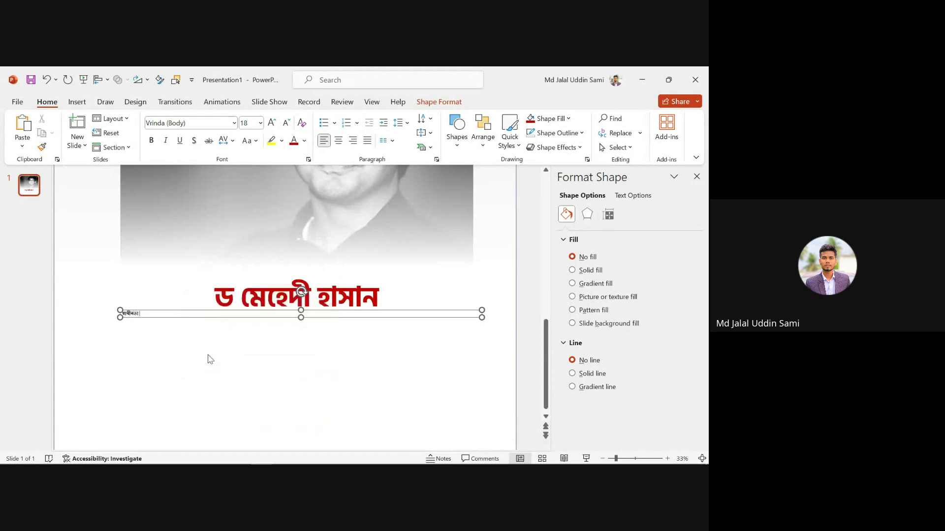
text(zuddh)
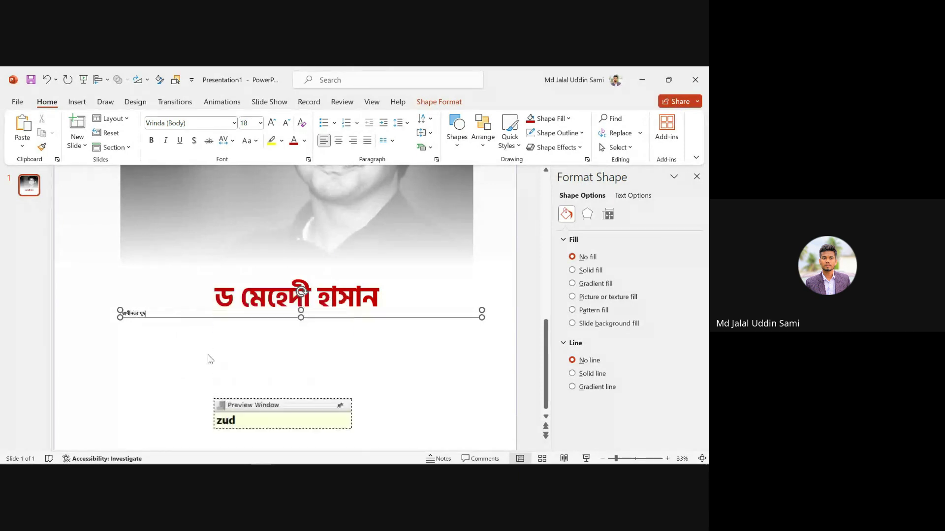
text(er)
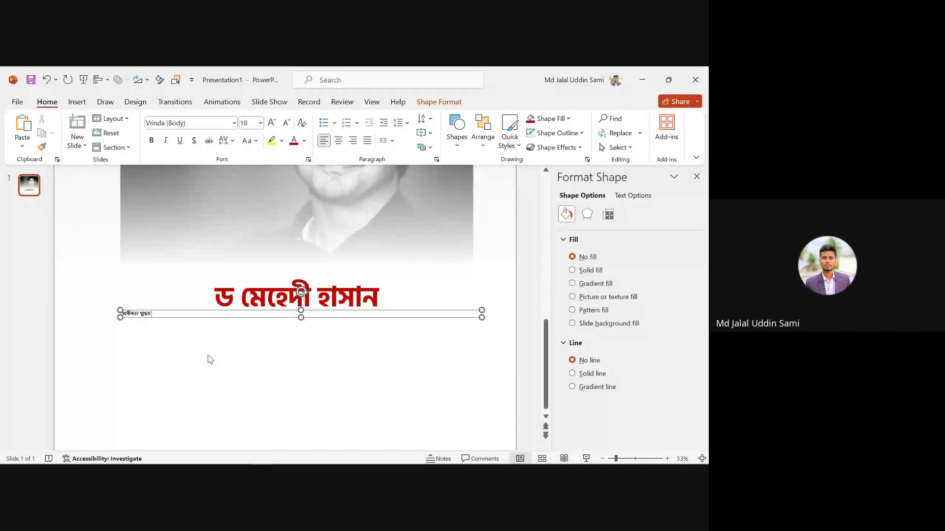
- In Edge's Bing image results, open the Bengali-captioned portrait image
click(210, 359)
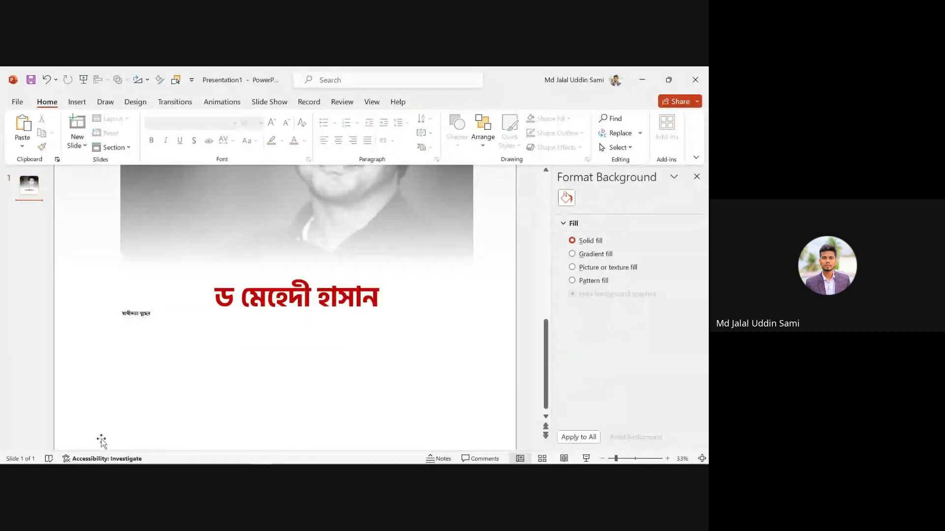
mouse_move(200, 461)
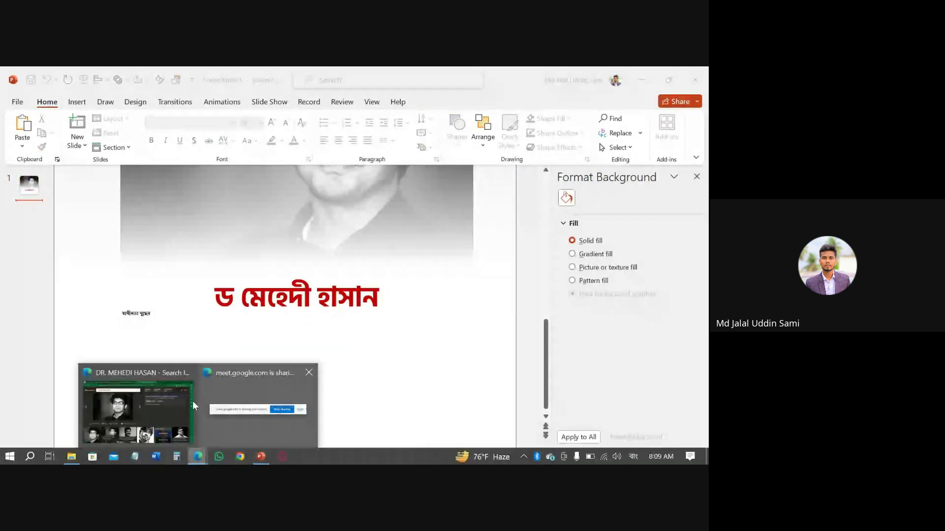
click(193, 401)
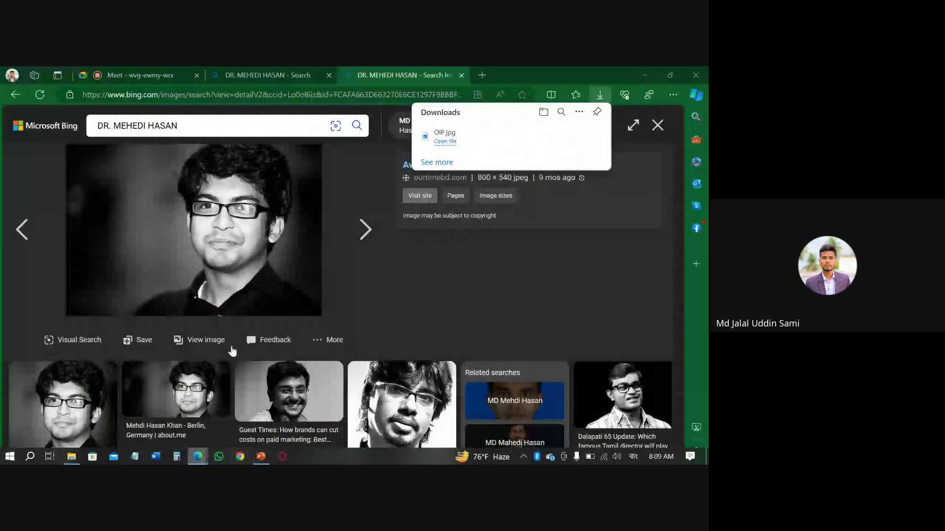
click(385, 172)
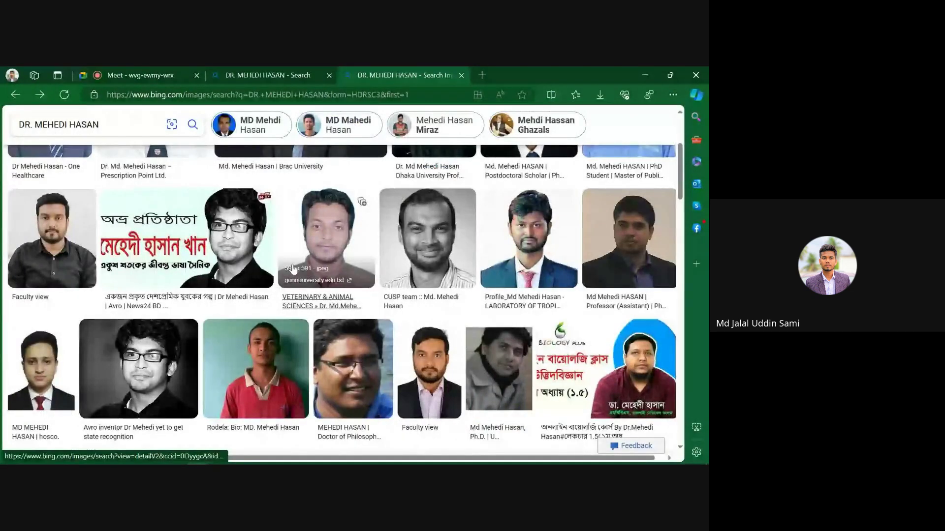
click(153, 206)
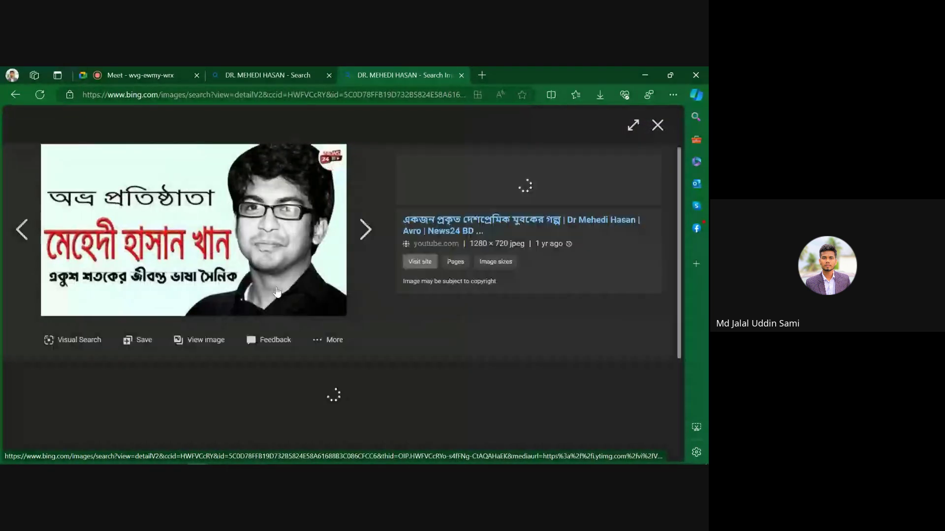
scroll(290, 291, down, 3)
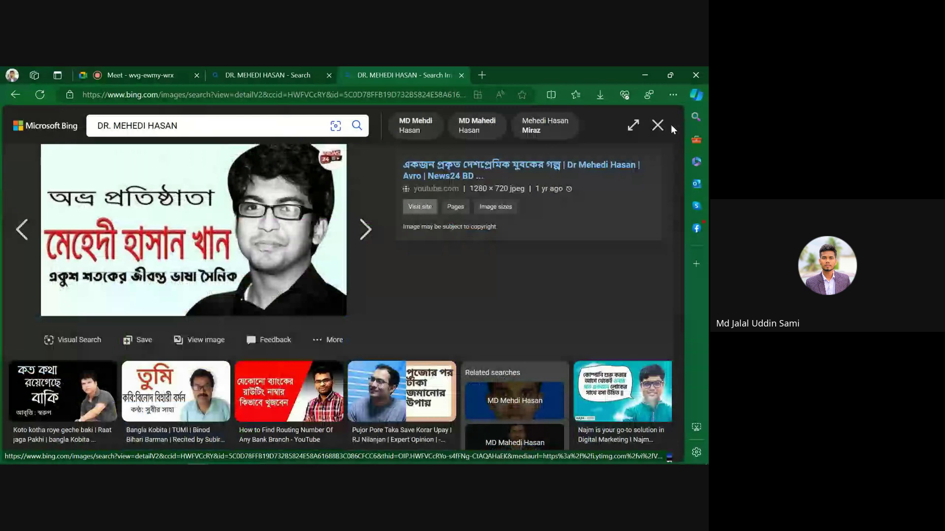
- Open the image's source YouTube page, close it, and return to the web results
click(420, 206)
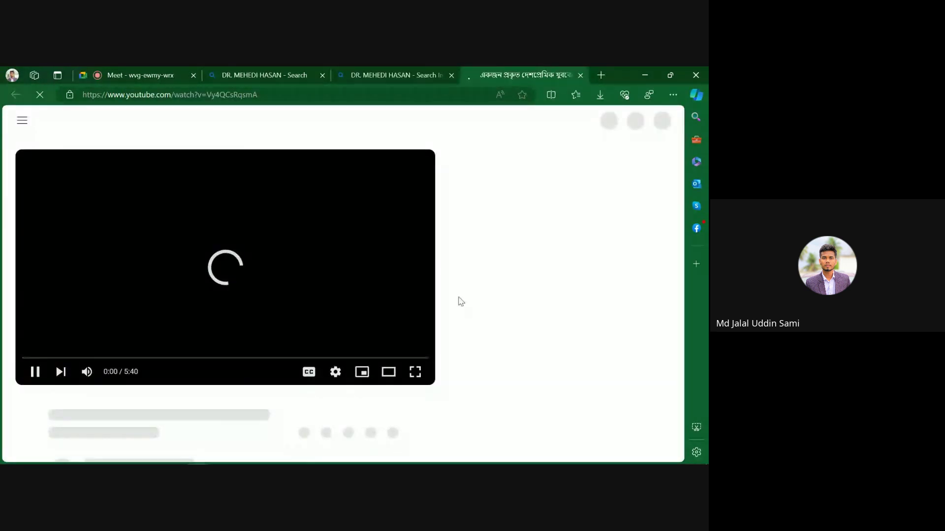
click(446, 76)
click(580, 75)
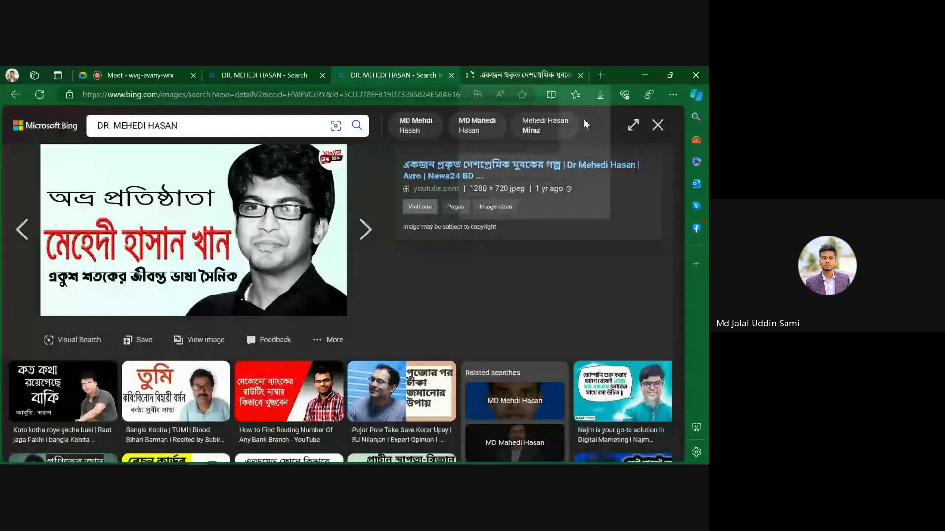
click(658, 125)
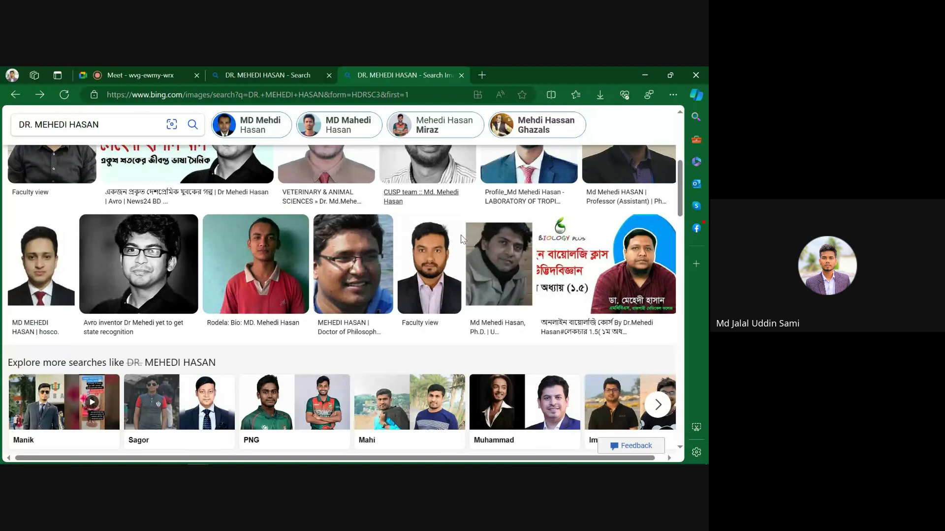
key(alt+Left)
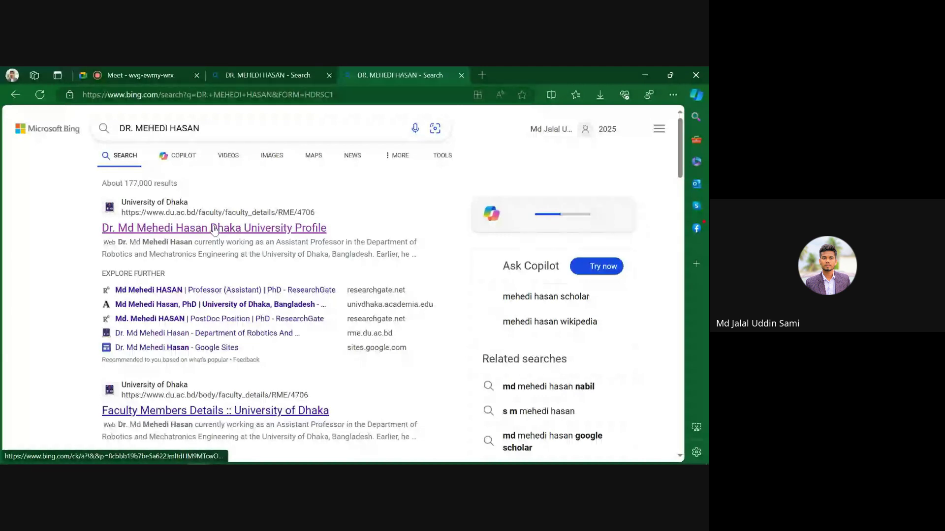
- Finish the Bengali biography sentence about creating the Avro keyboard, ending with a dari (।)
key(alt+Tab)
text(parishrom)
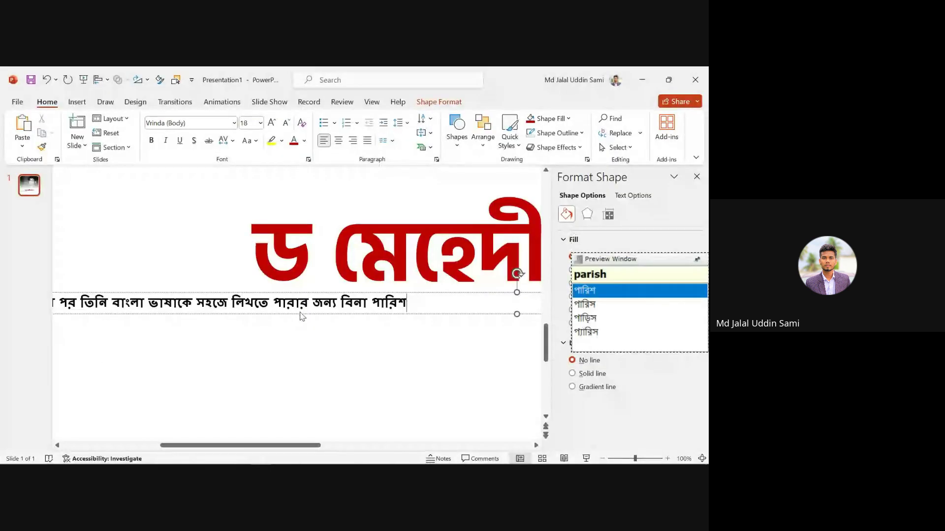
text(ike )
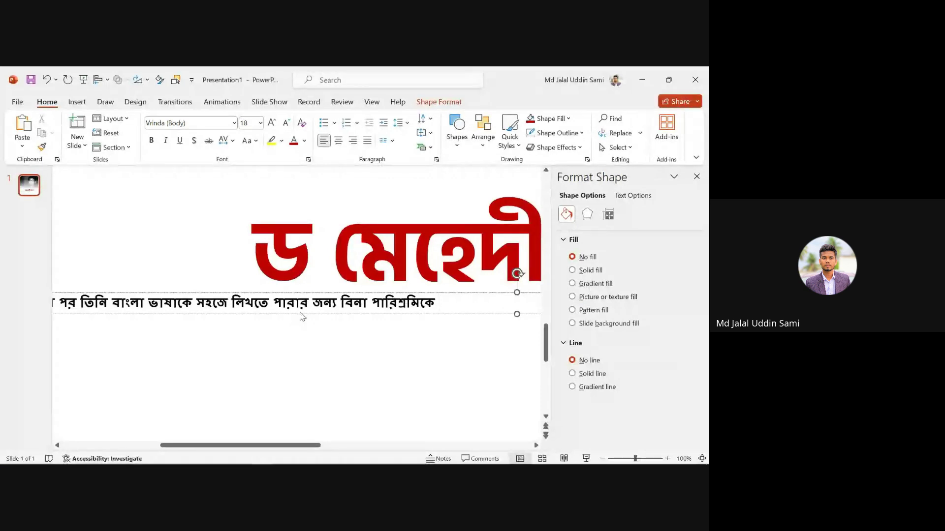
text( ki)
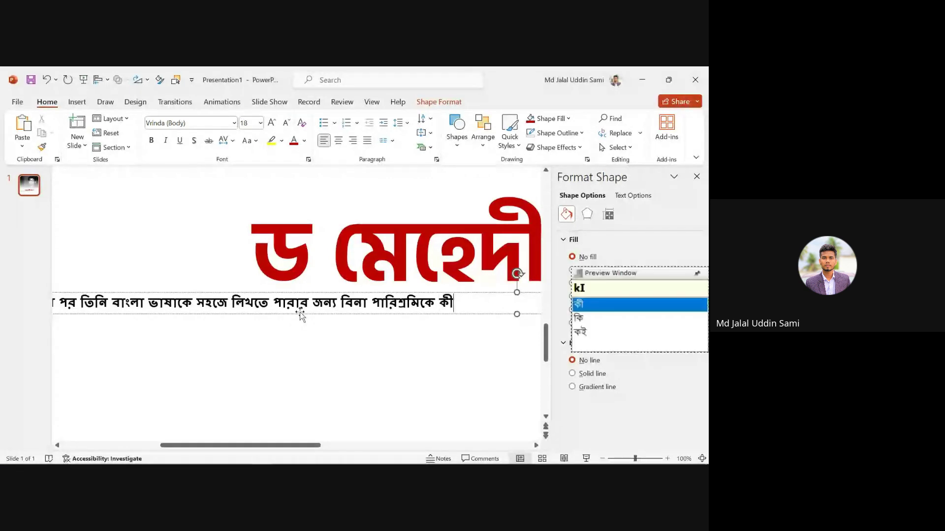
key(BackSpace)
key(BackSpace)
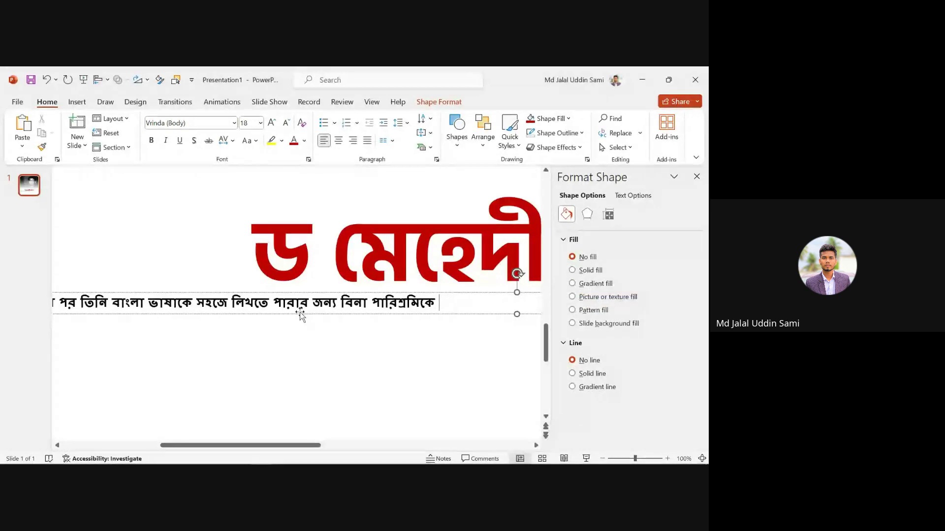
text(ovro name)
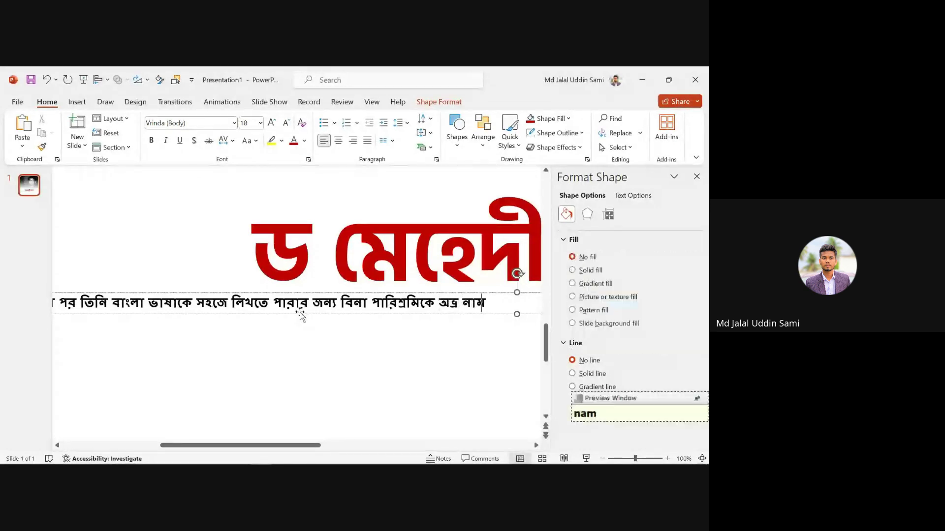
text( kI)
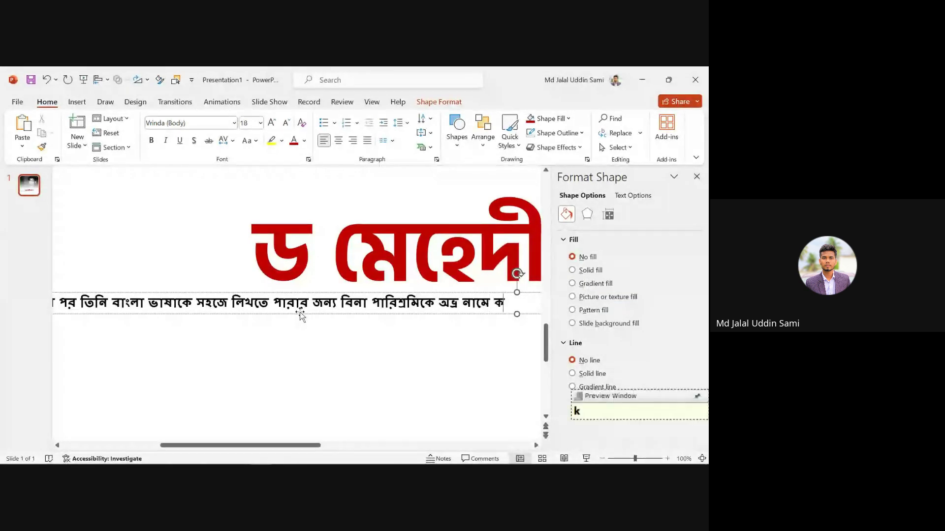
text( bOrrD)
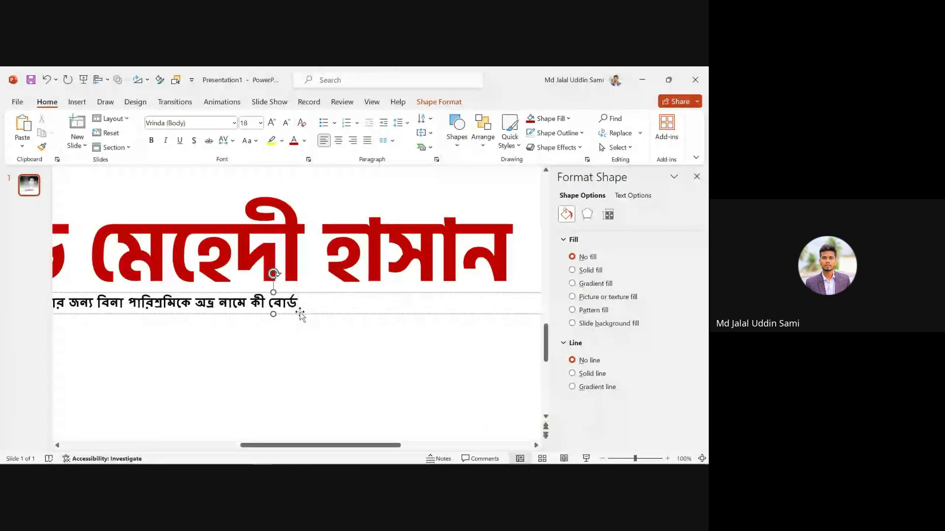
text( tOI)
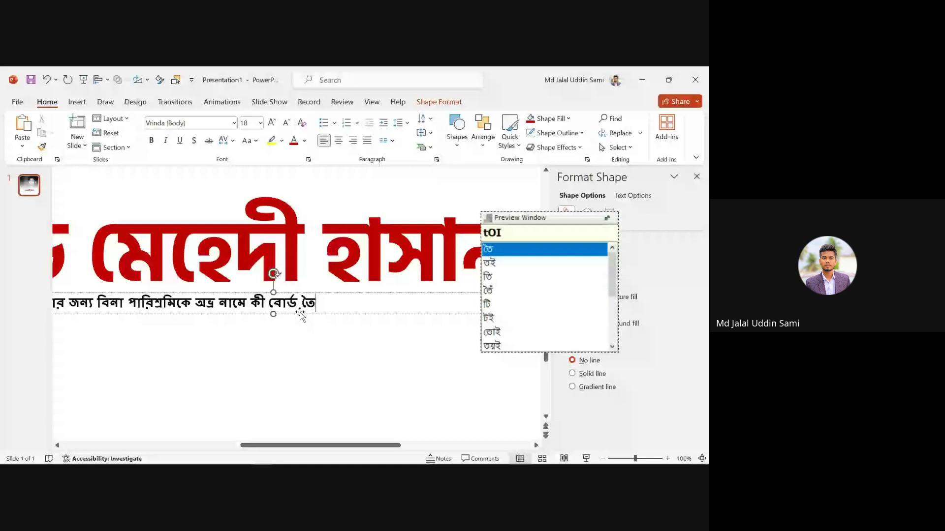
text(rI kore ta)
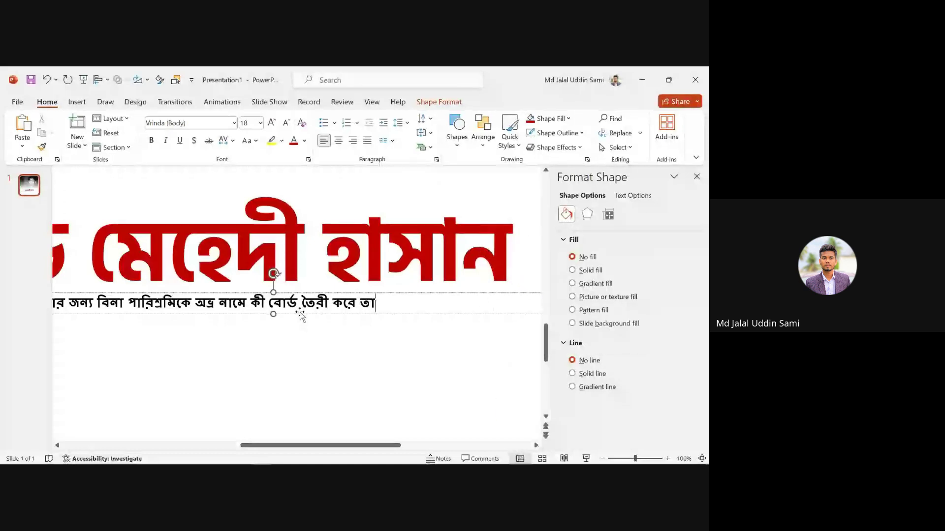
text( sobar jony)
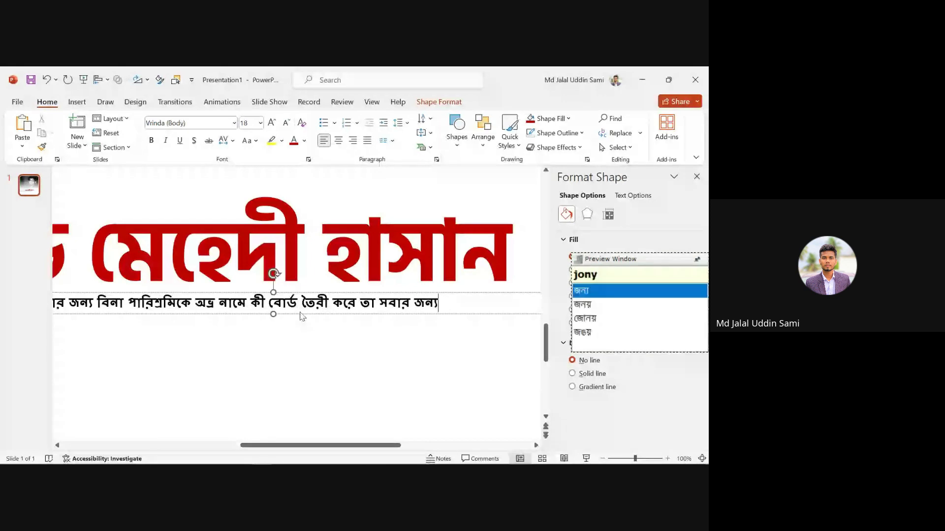
text( unmukto )
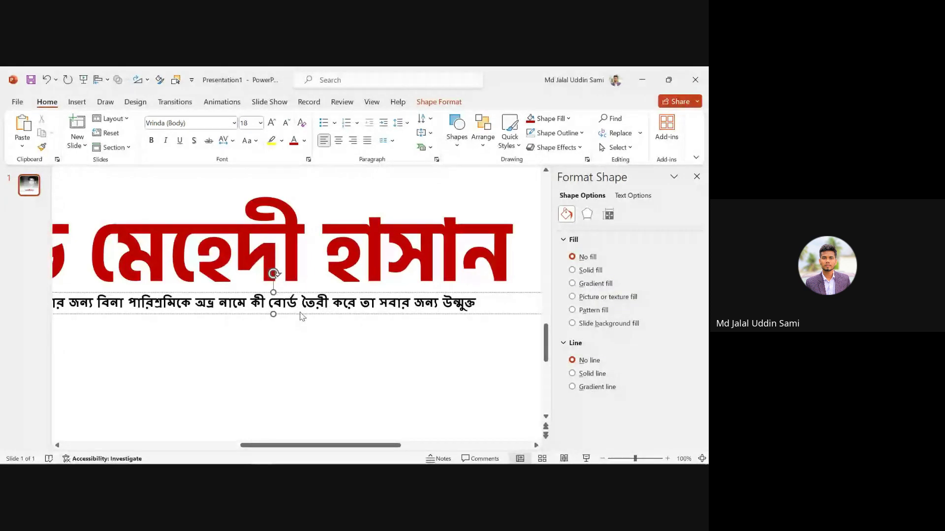
text(kore den)
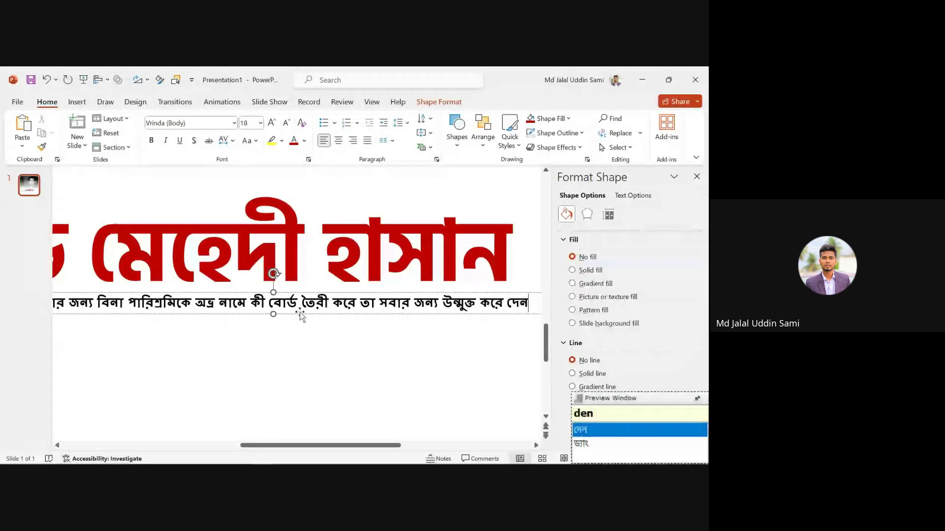
text(.)
- Enlarge the biography text to 60 pt
key(shift+Home)
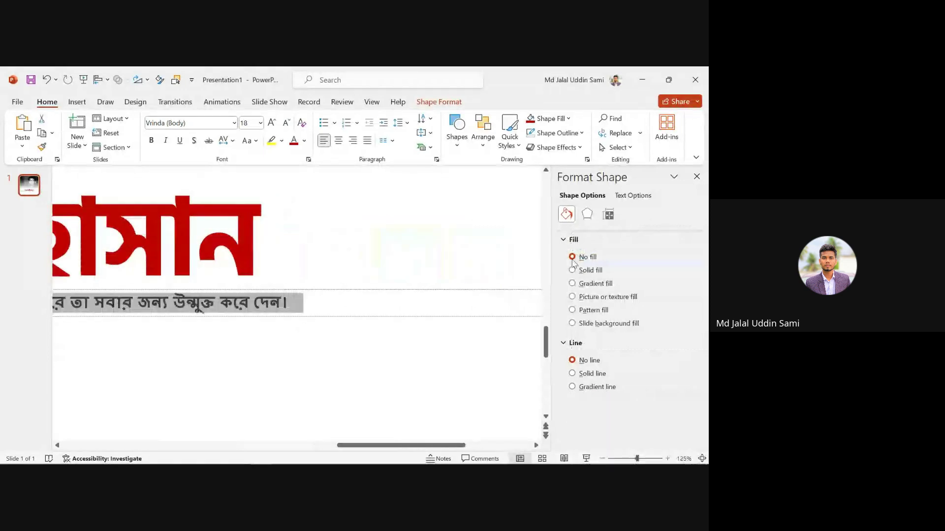
scroll(335, 301, down, 5)
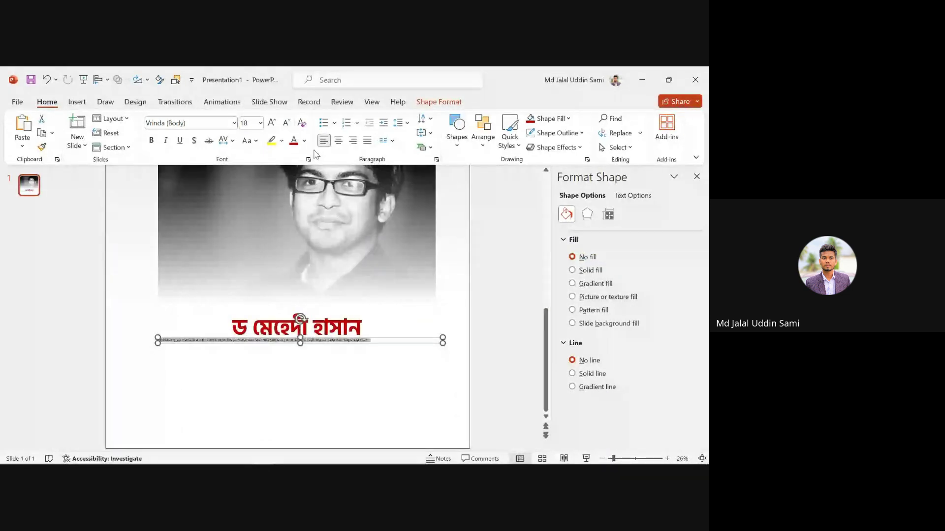
click(272, 122)
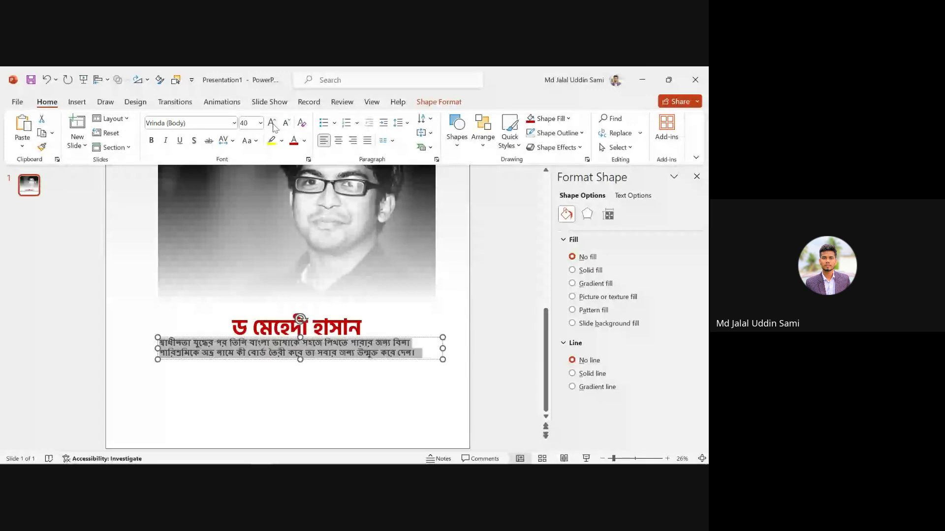
click(271, 122)
click(271, 123)
click(273, 123)
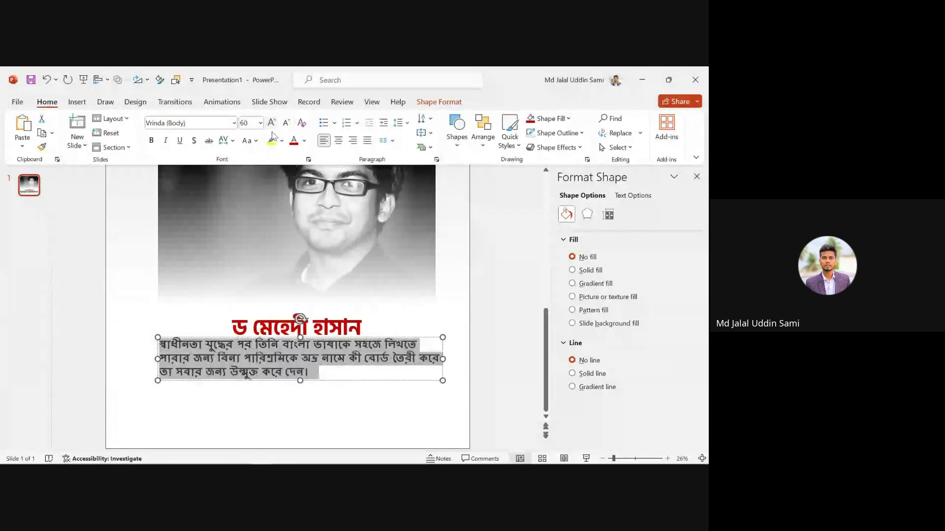
- Set the biography font to Hind Siliguri and centre-align it
click(208, 124)
text(h)
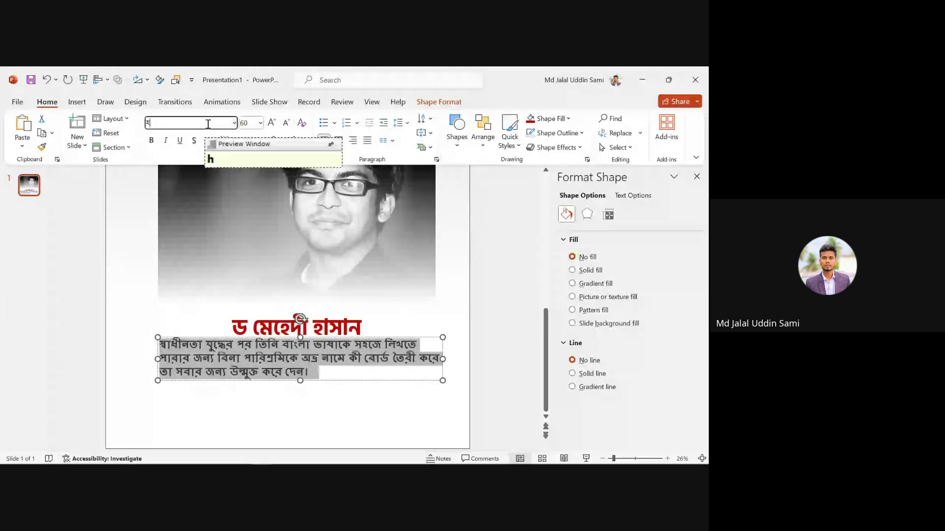
key(BackSpace)
text(hin)
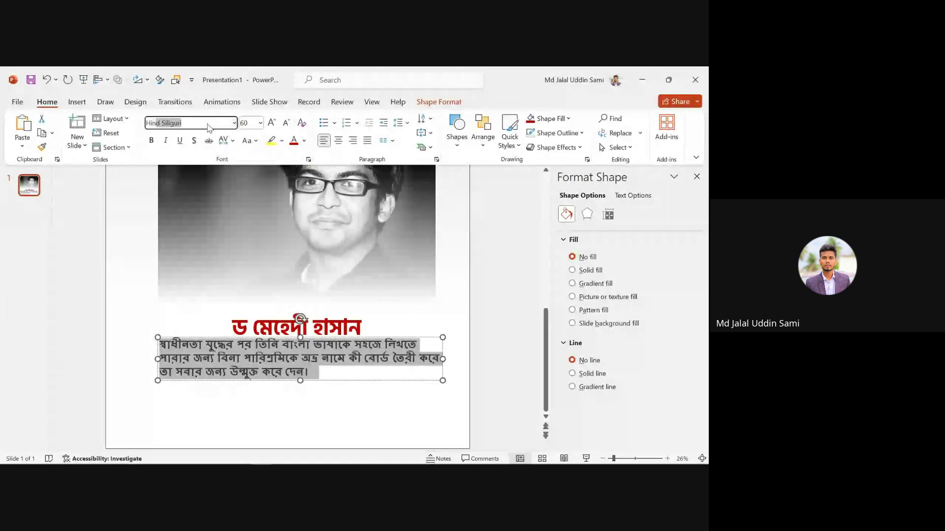
key(Return)
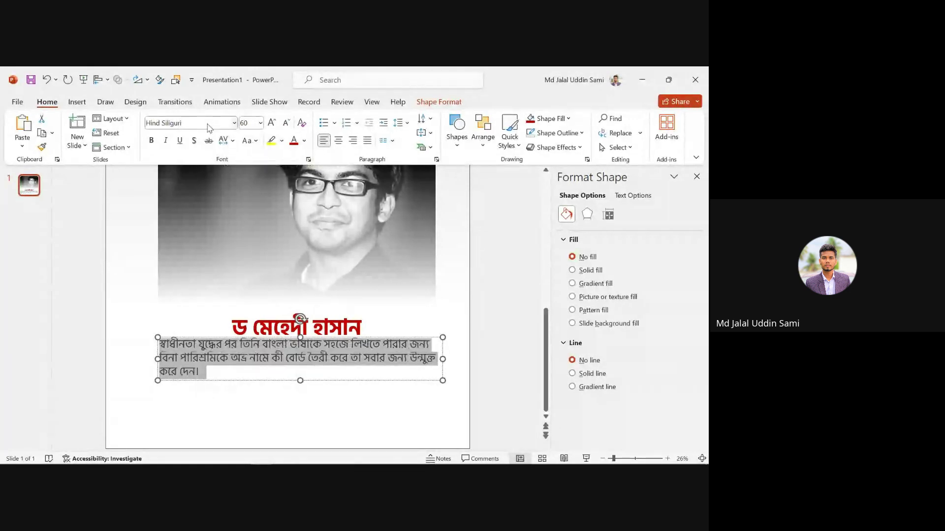
key(ctrl+e)
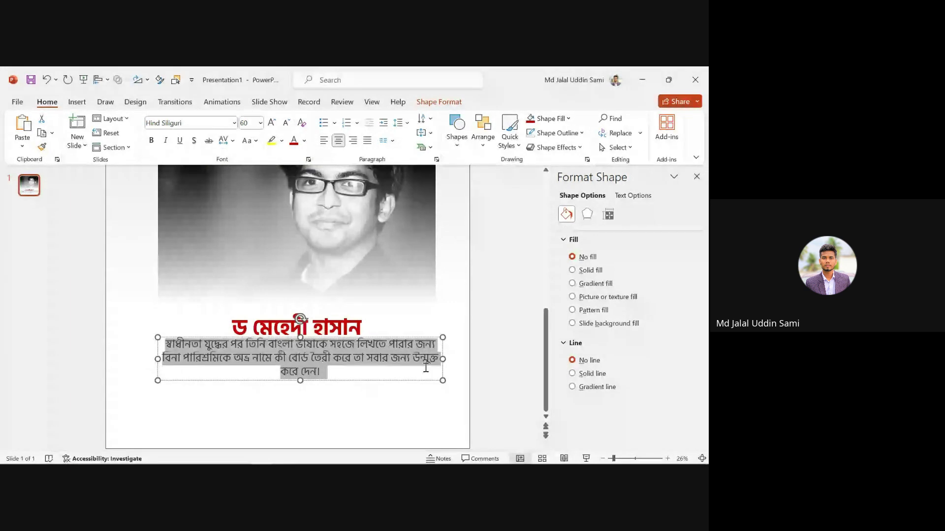
- Move the name and biography boxes down together, then nudge the red name up slightly
click(415, 387)
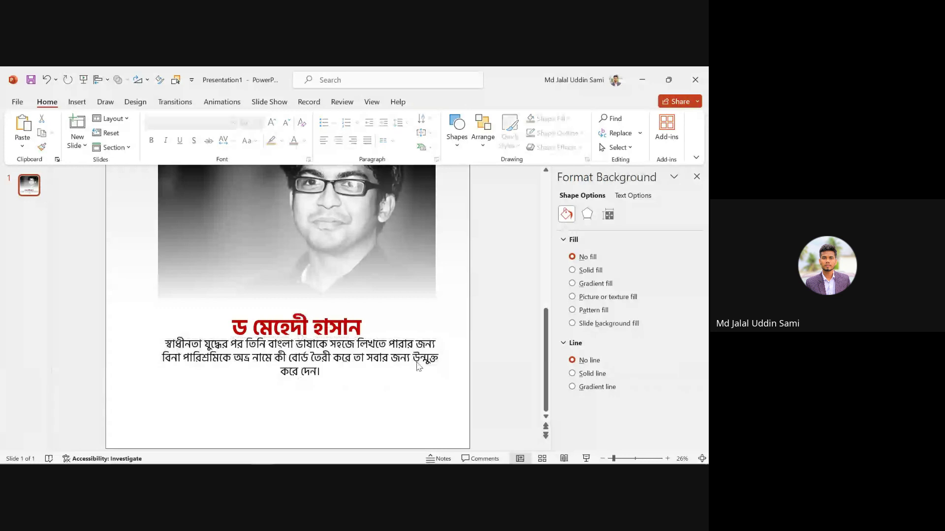
click(414, 359)
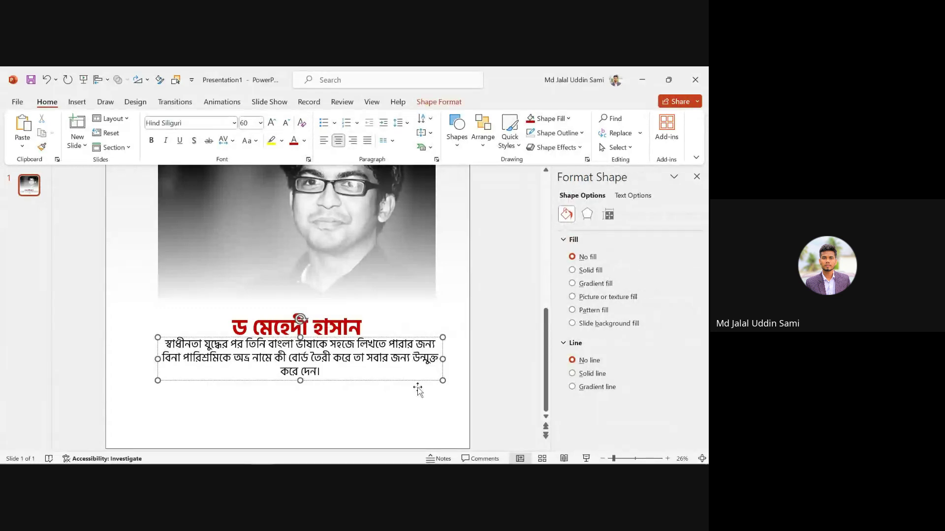
click(358, 328)
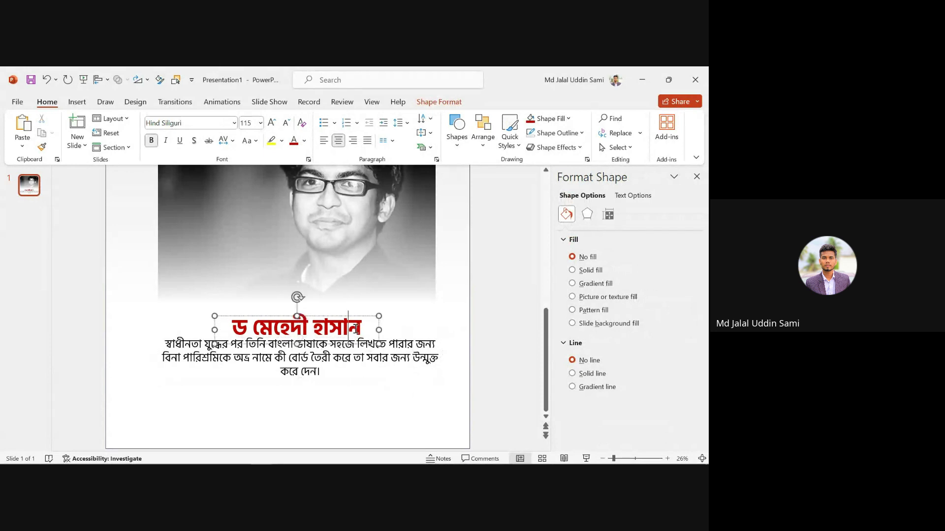
shift+click(354, 352)
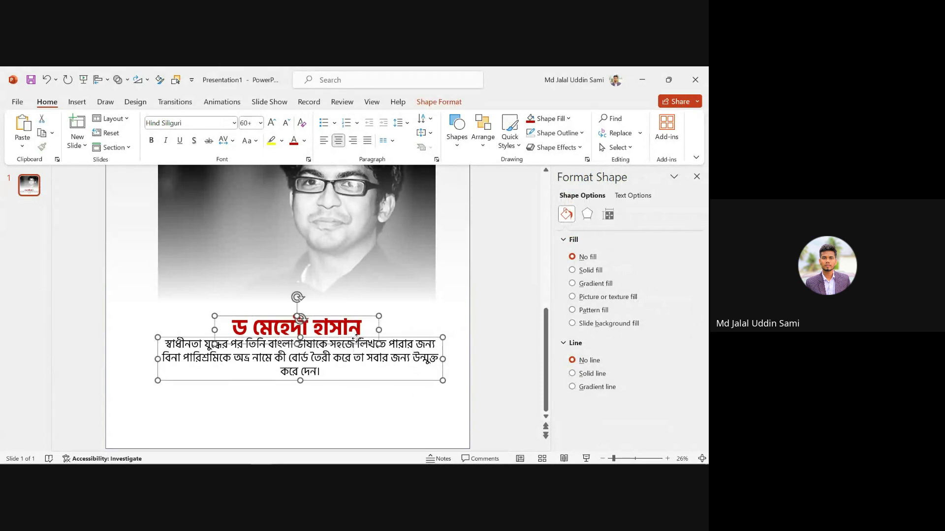
key(ctrl+y)
click(353, 341)
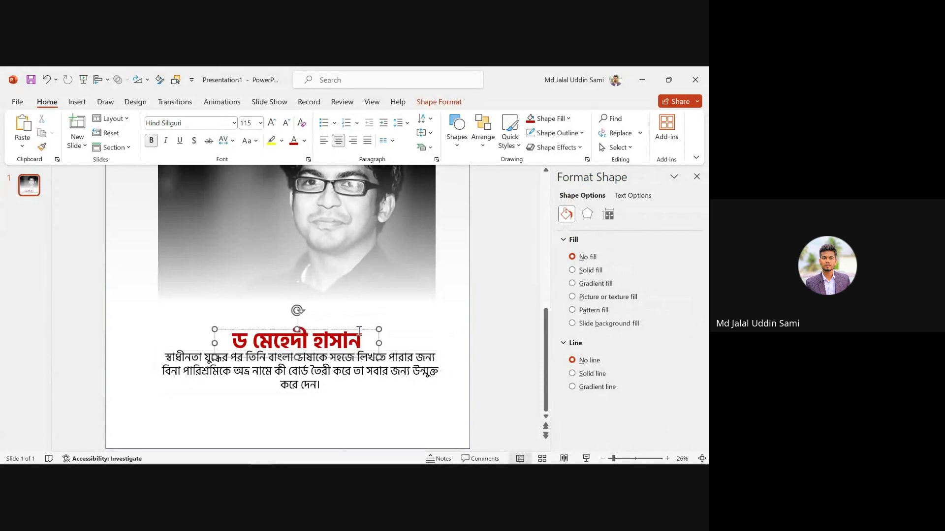
drag(320, 329, 321, 324)
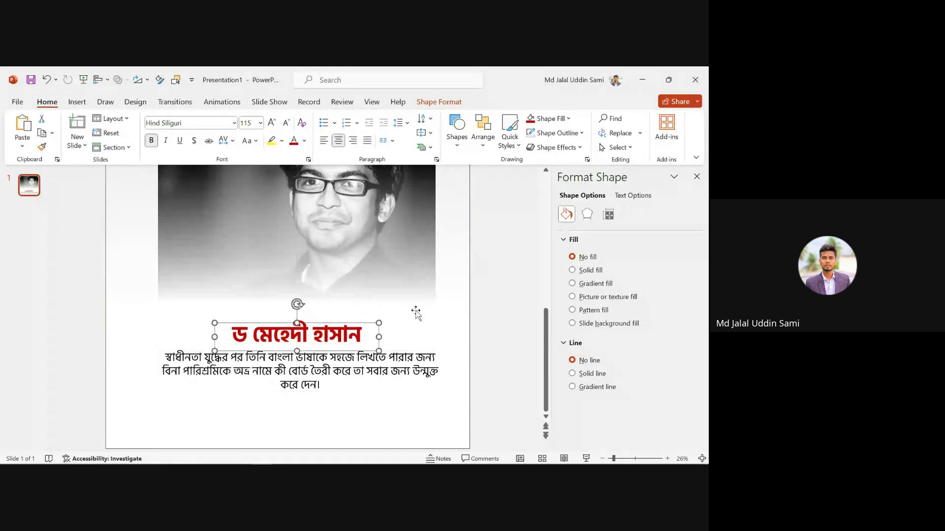
click(465, 346)
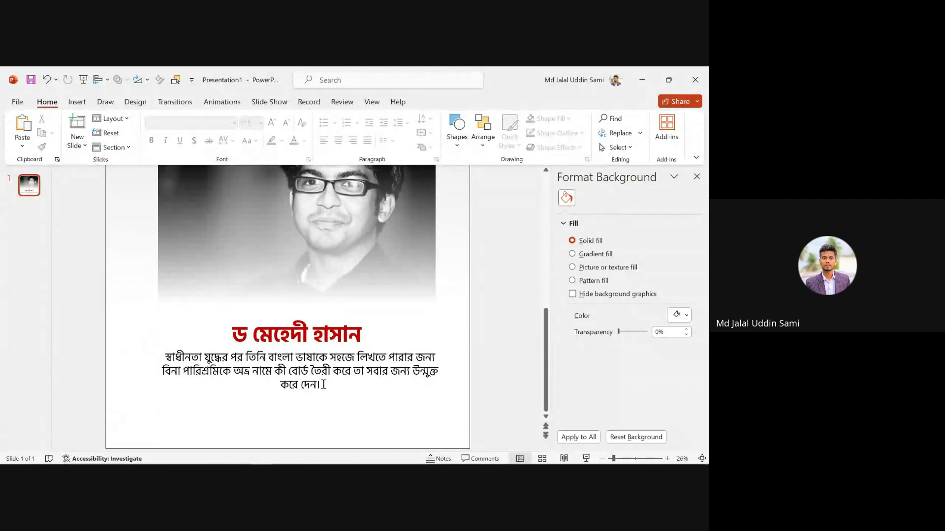
- Narrow the biography box so its text rewraps into three even lines
click(412, 361)
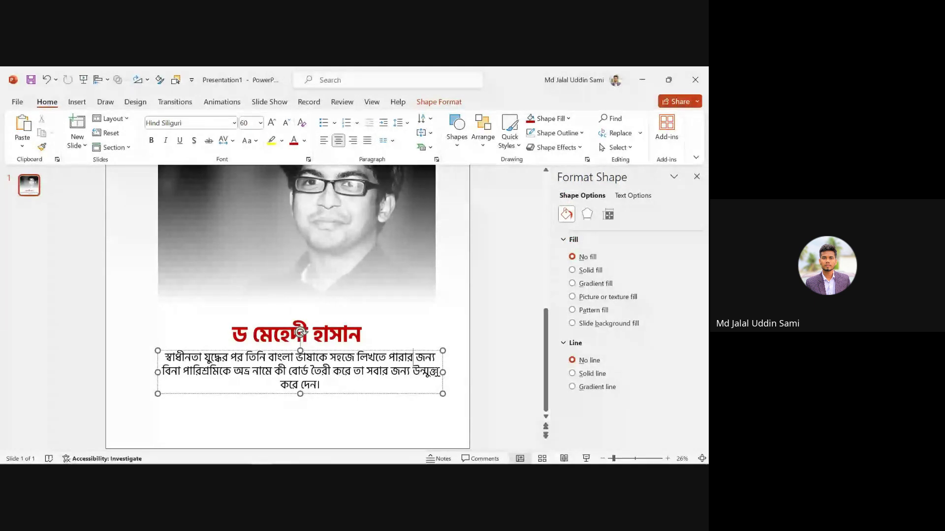
scroll(426, 372, up, 4)
scroll(426, 372, down, 2)
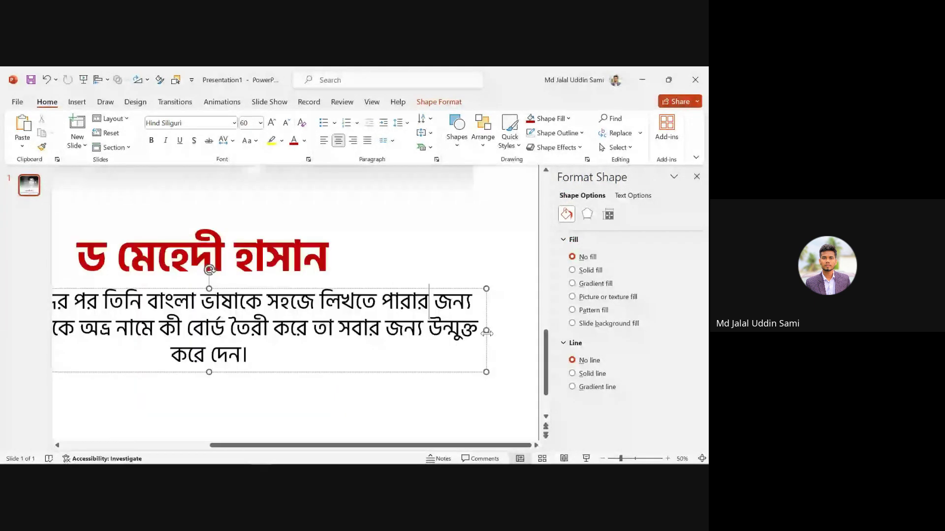
drag(486, 330, 412, 329)
scroll(316, 327, down, 3)
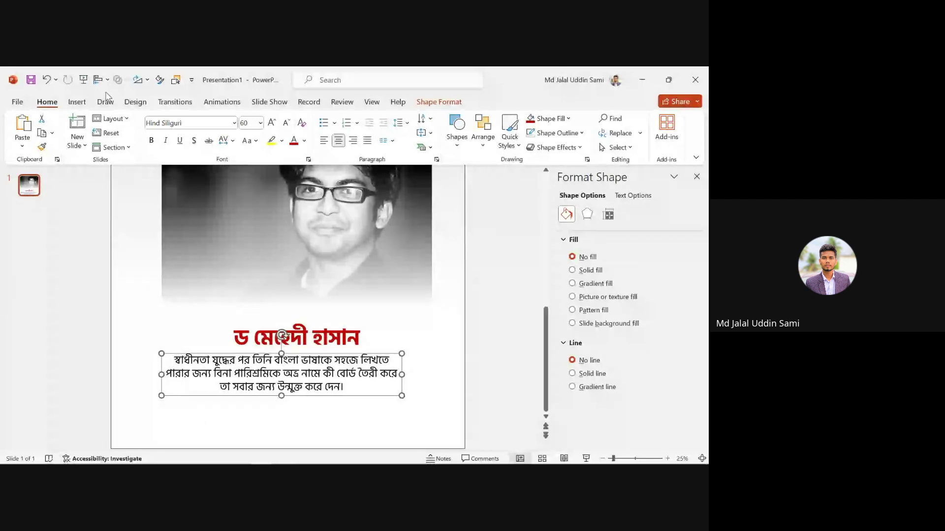
key(Escape)
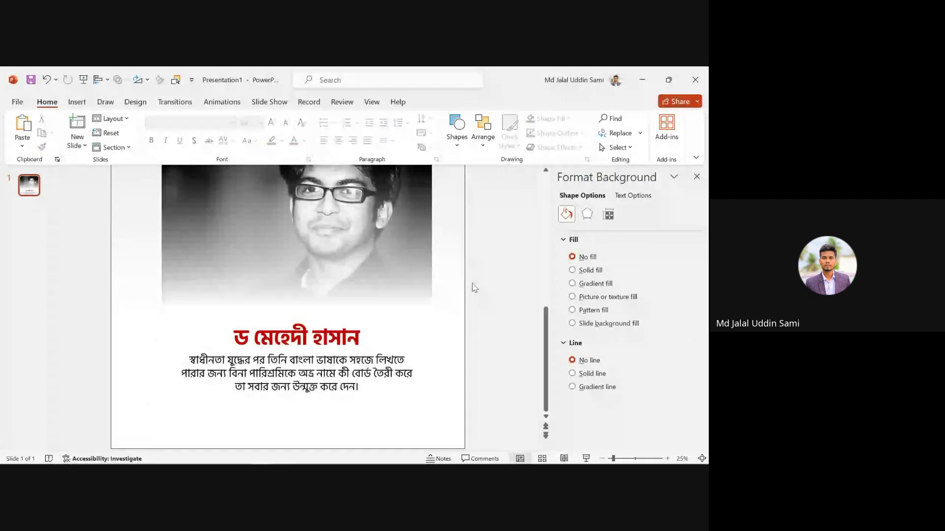
- Preview the slide, then move the full-slide gradient shape down and centre it horizontally
scroll(400, 320, down, 2)
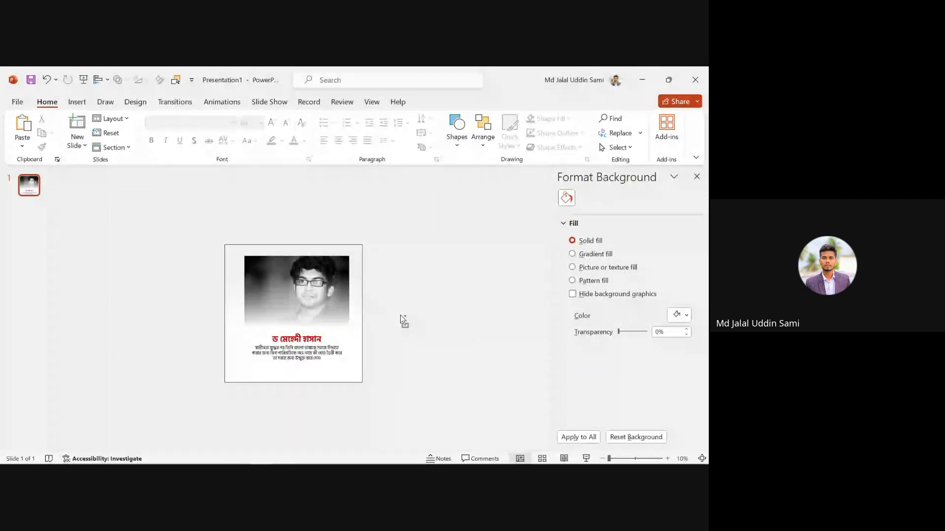
key(F5)
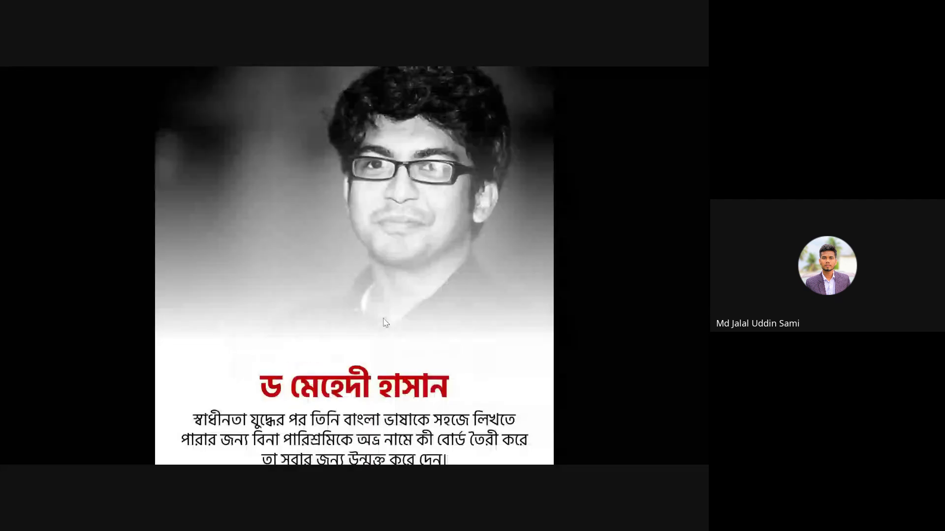
key(Escape)
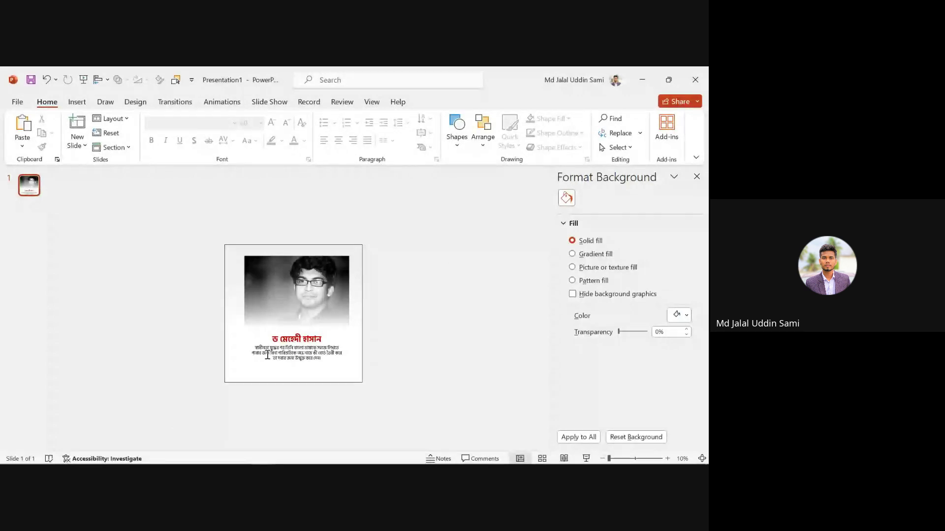
click(228, 256)
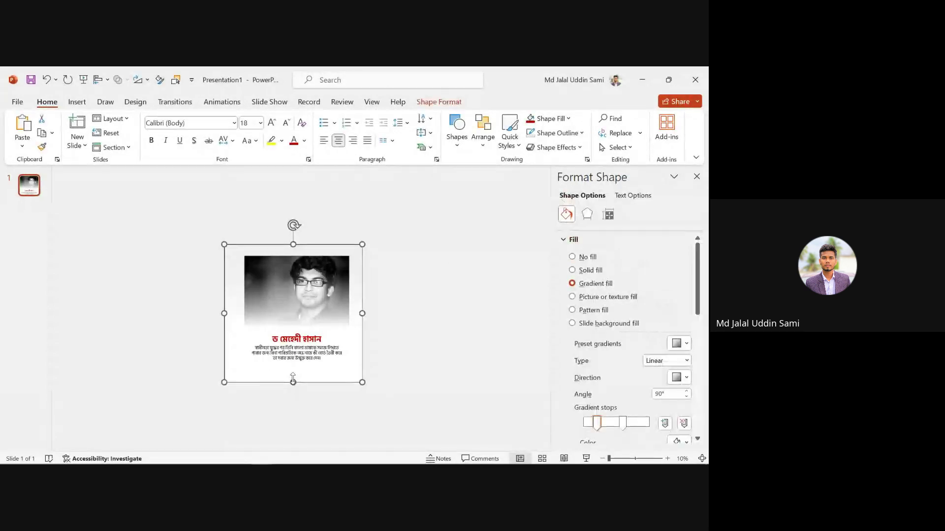
click(382, 348)
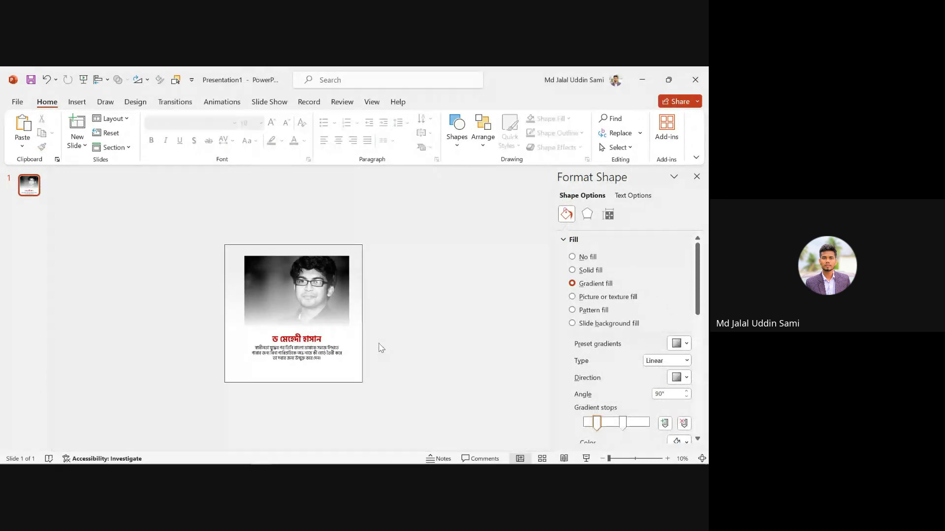
click(351, 251)
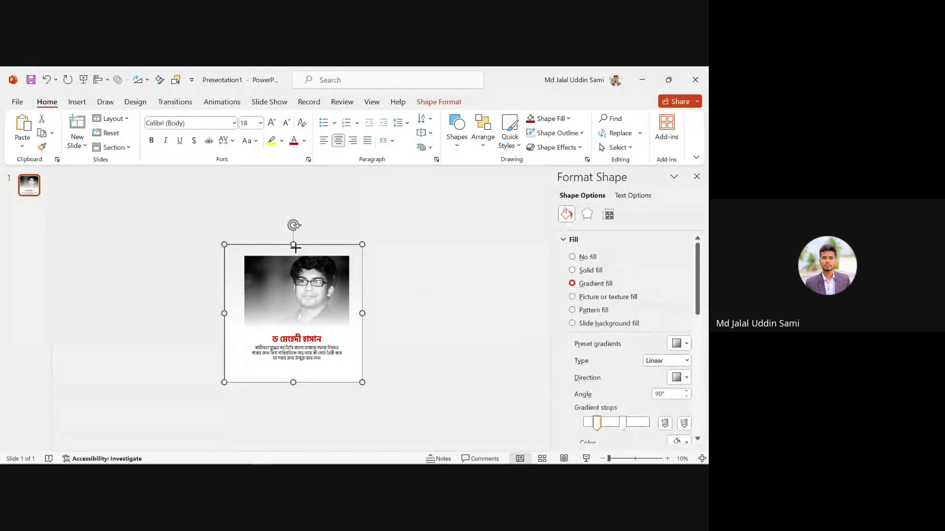
drag(296, 246, 295, 256)
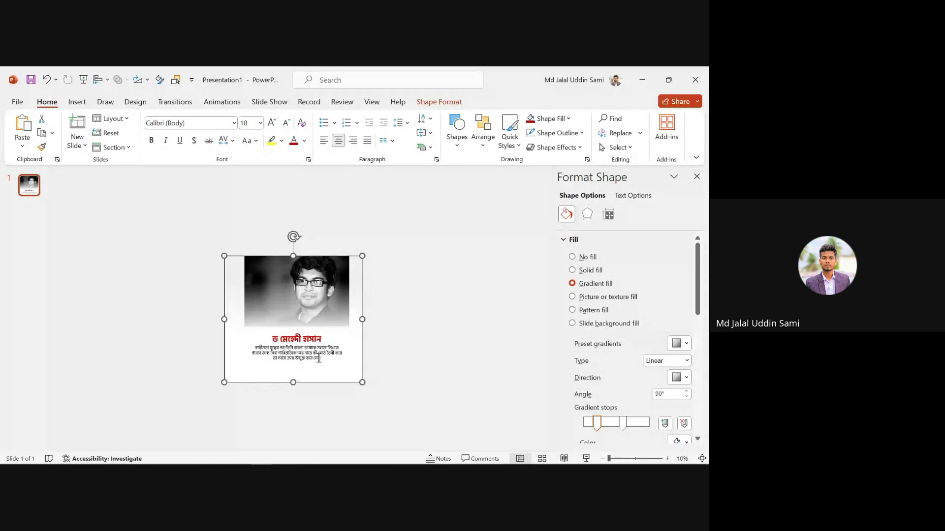
click(108, 79)
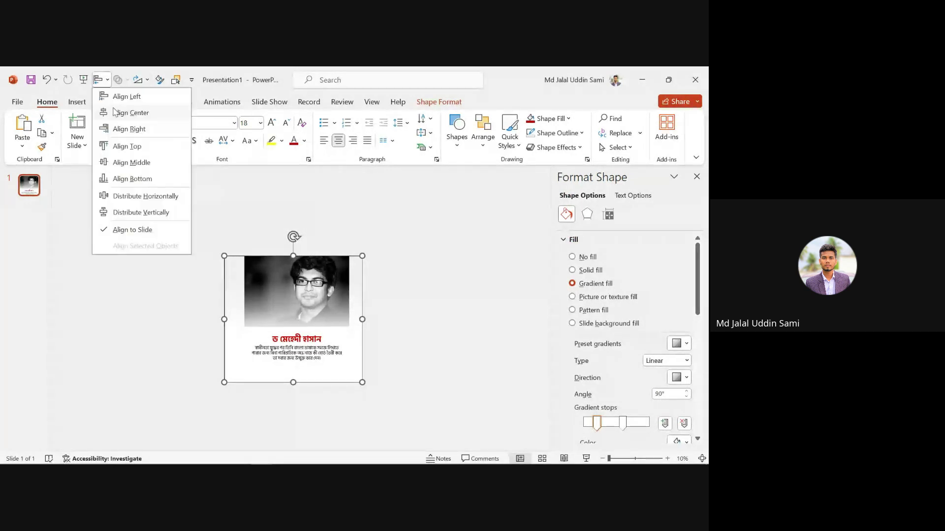
click(118, 110)
- Align the gradient overlay to the slide bottom and shorten it so less portrait fades
click(107, 79)
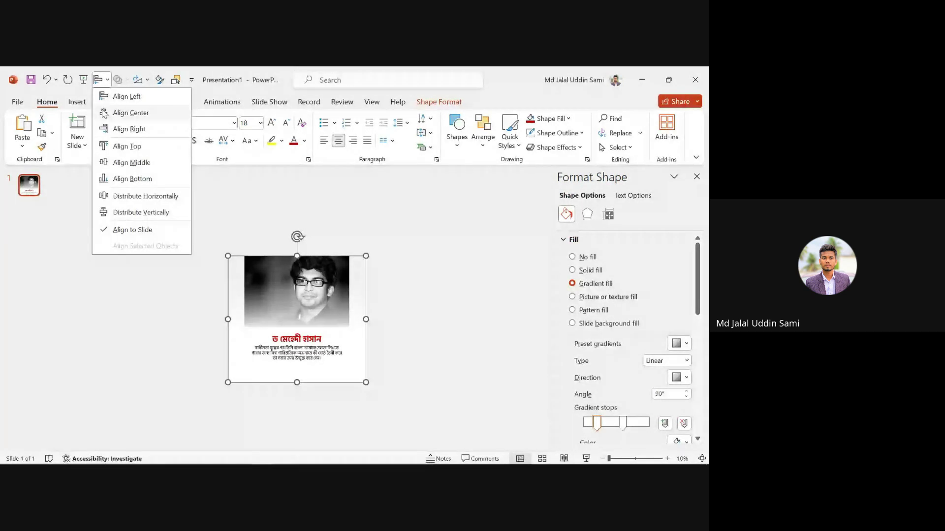
click(119, 182)
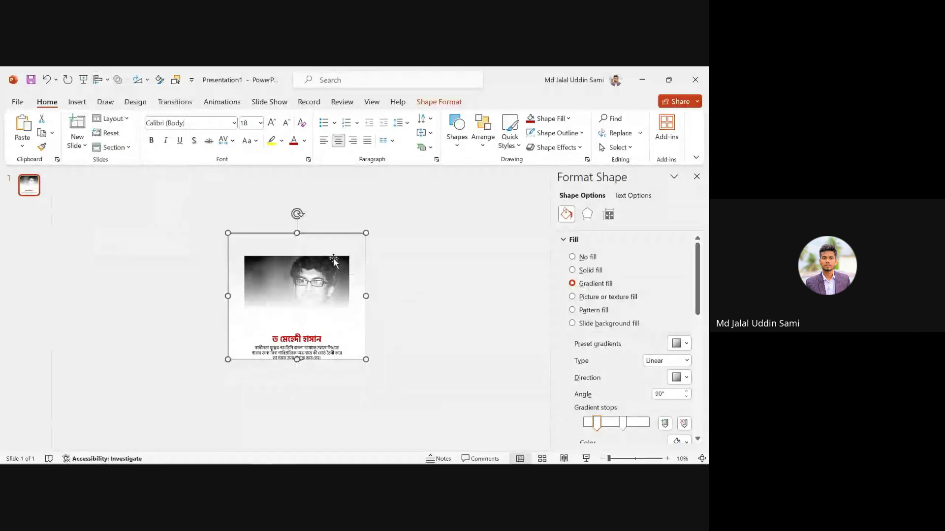
drag(296, 233, 295, 256)
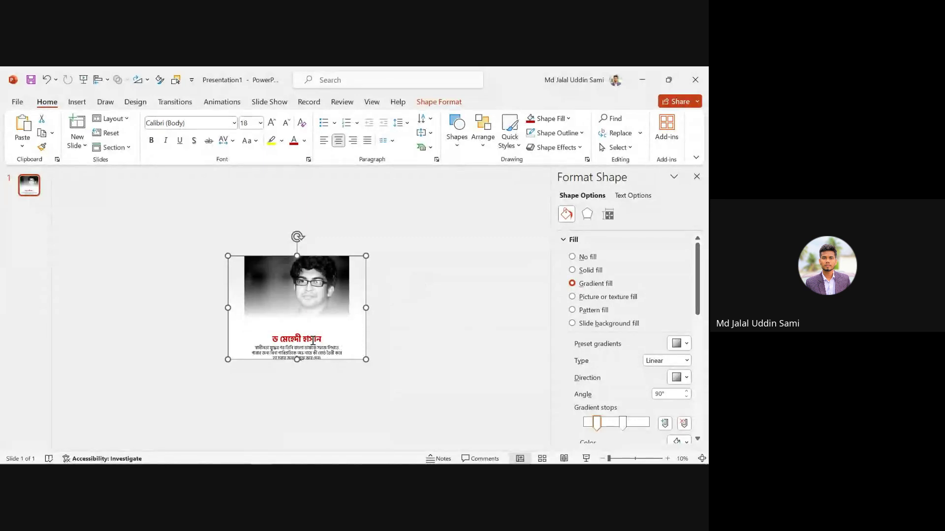
mouse_move(312, 339)
mouse_down()
mouse_move(313, 331)
mouse_move(313, 339)
mouse_up()
click(403, 313)
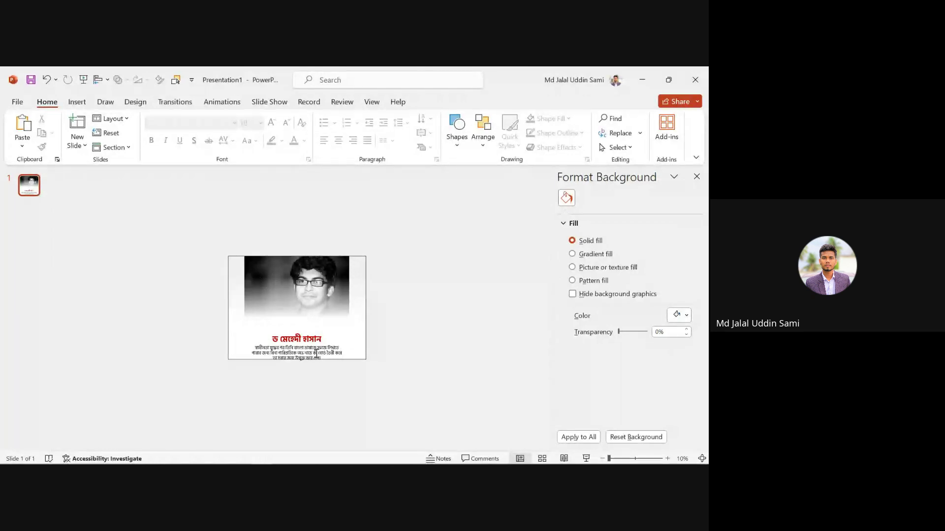
- Zoom in to inspect the biography text box and the gradient shape behind it
scroll(316, 353, up, 3)
scroll(318, 407, up, 1)
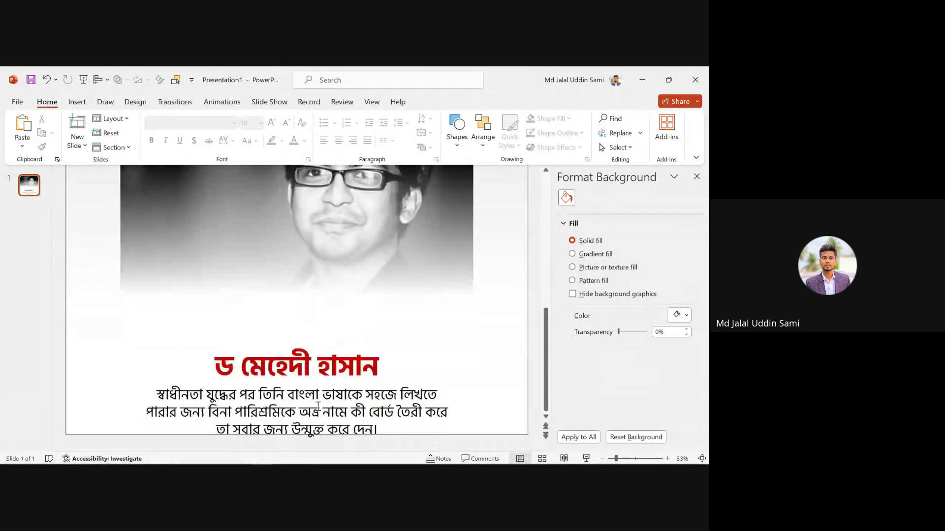
click(318, 407)
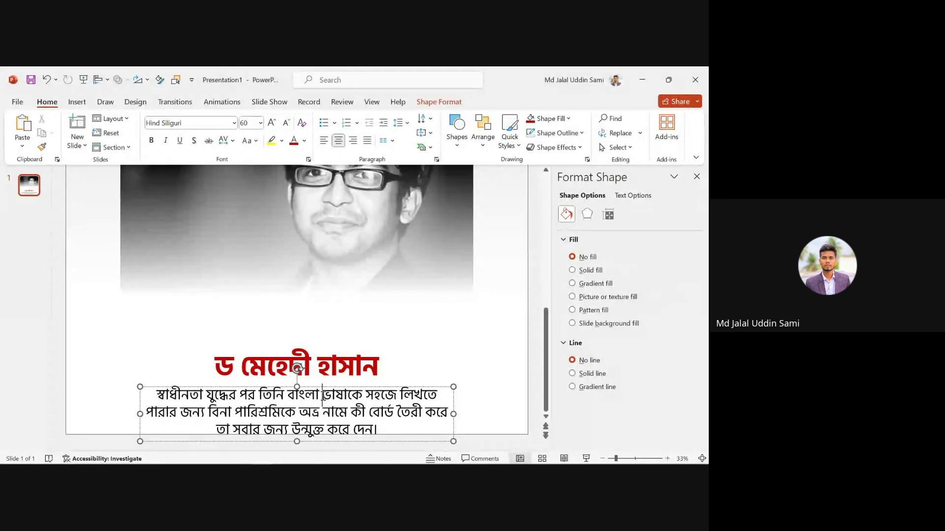
key(ctrl+a)
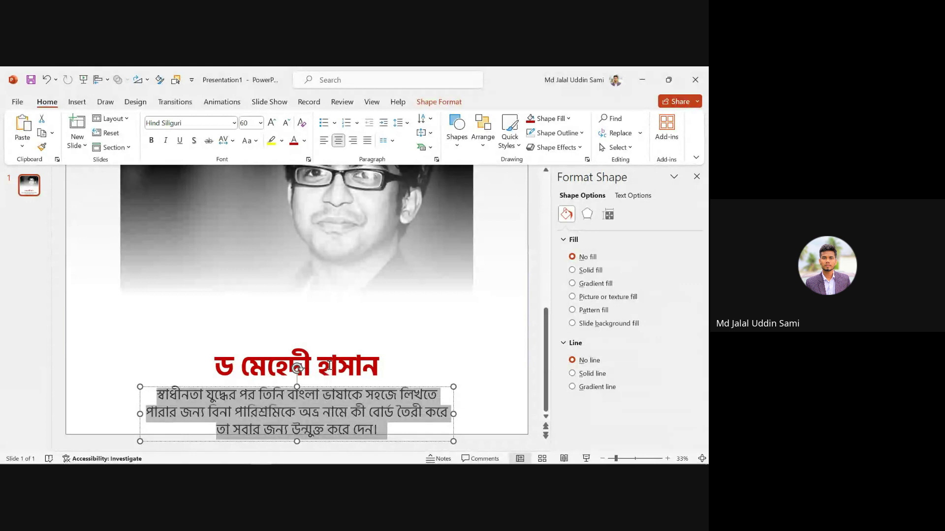
click(406, 271)
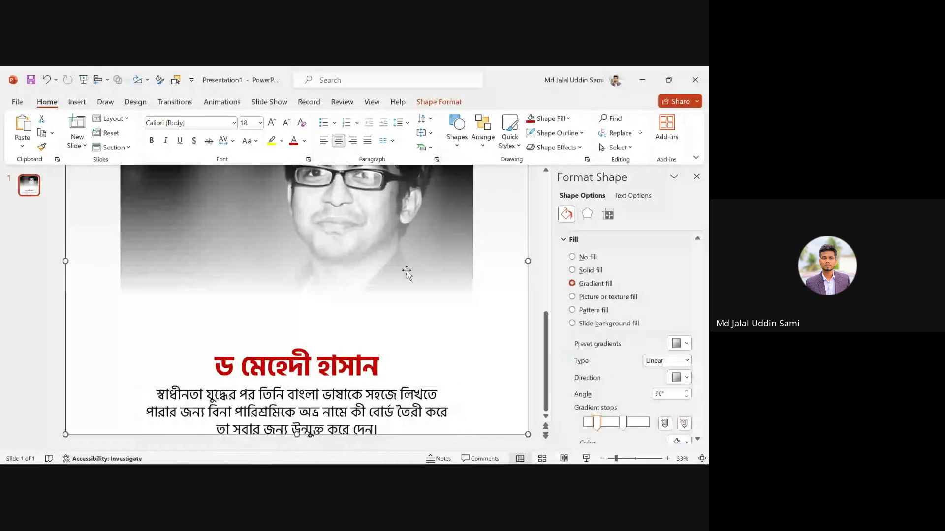
scroll(406, 271, down, 2)
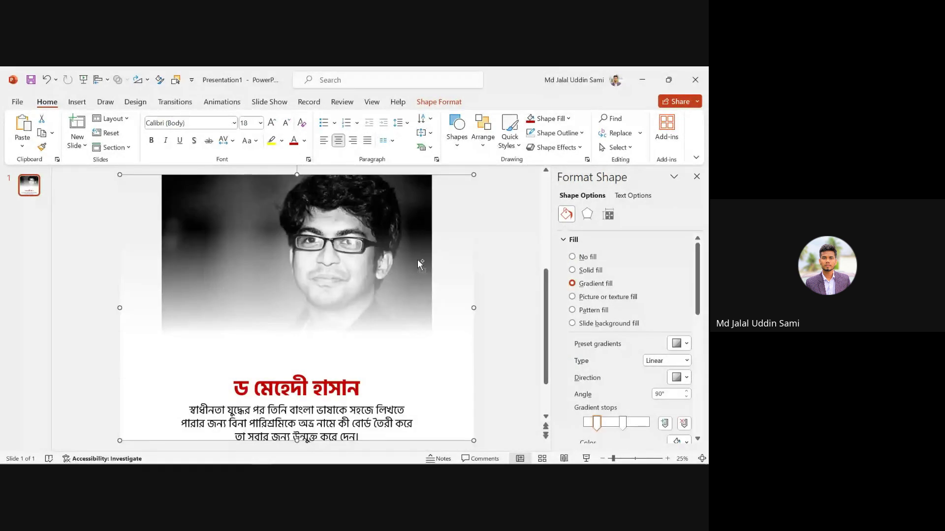
key(Escape)
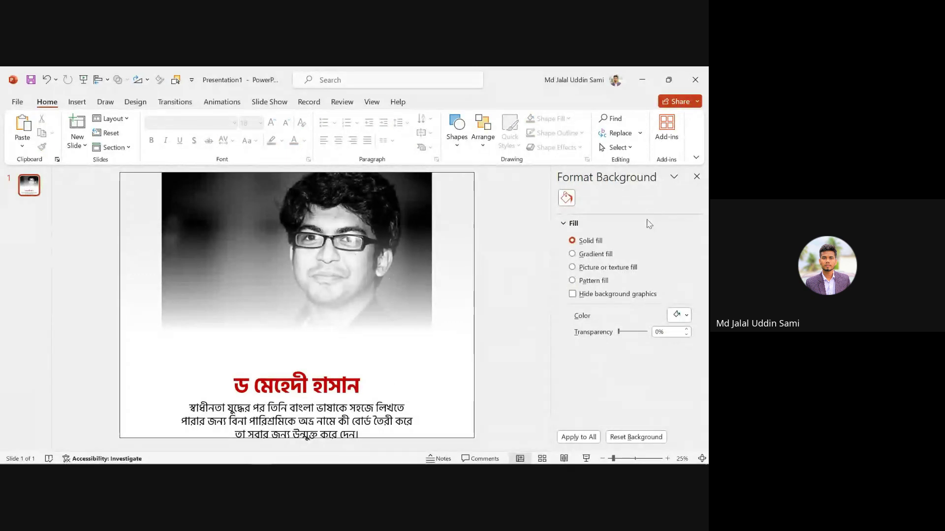
- Close the Format Background pane, select the red name, and open the Select options
click(697, 176)
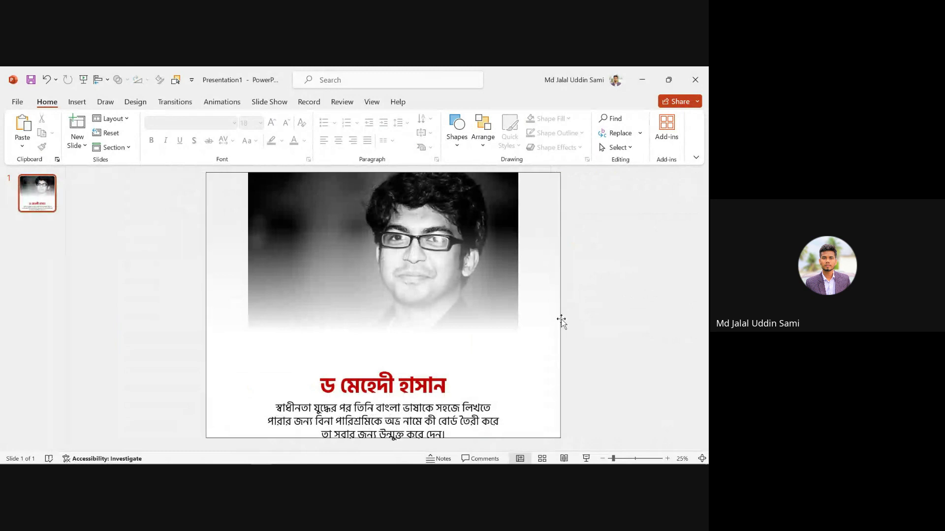
click(430, 402)
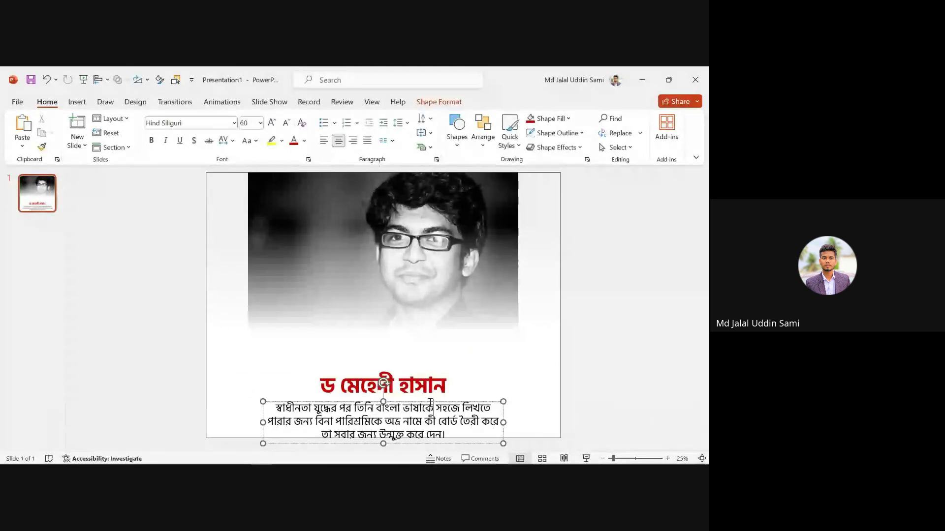
click(429, 390)
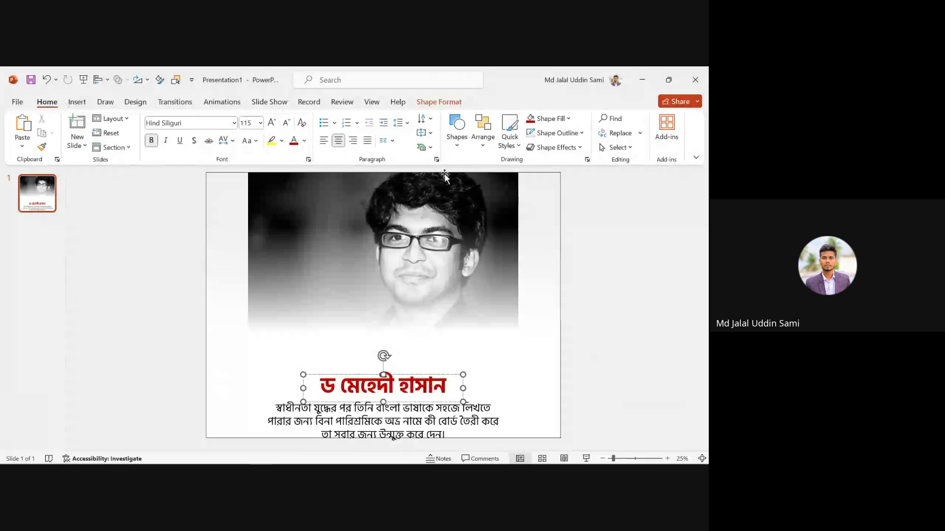
click(631, 149)
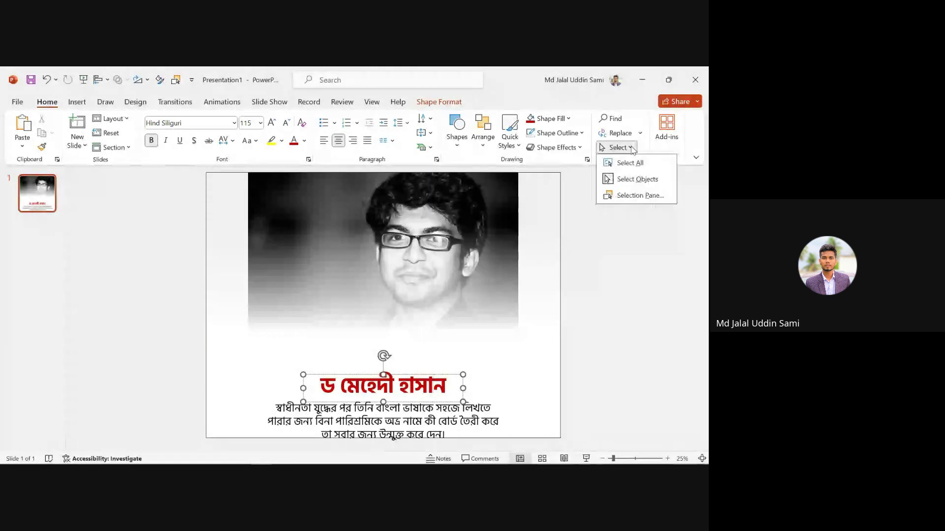
- Open the Selection pane and match its entries to the biography and title boxes
right_click(641, 200)
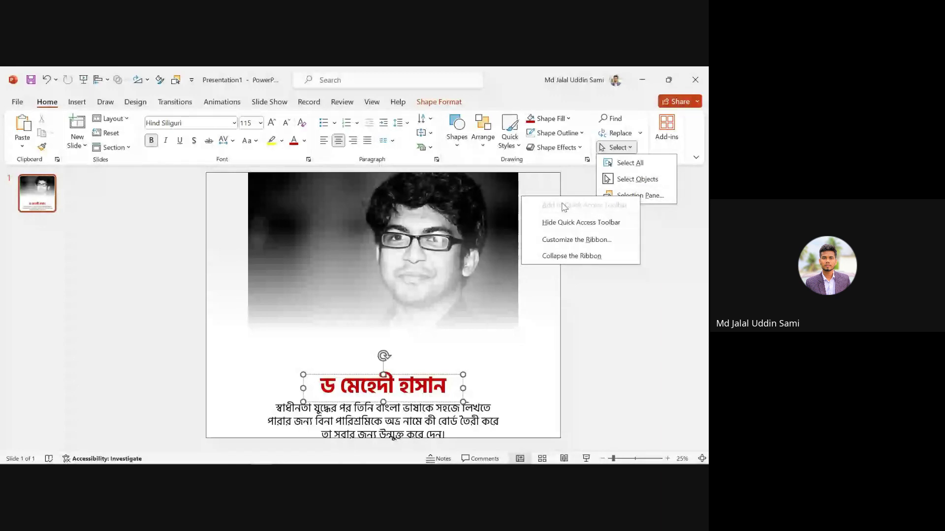
key(Escape)
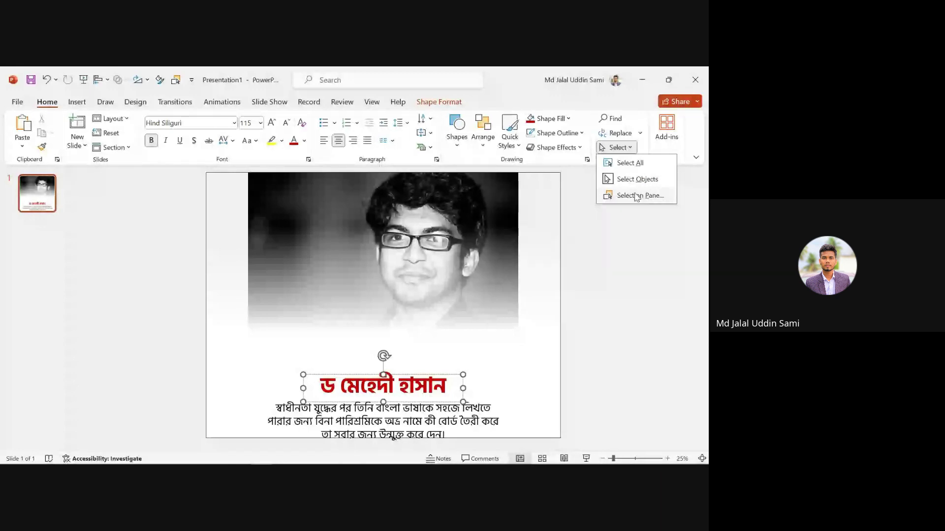
click(637, 196)
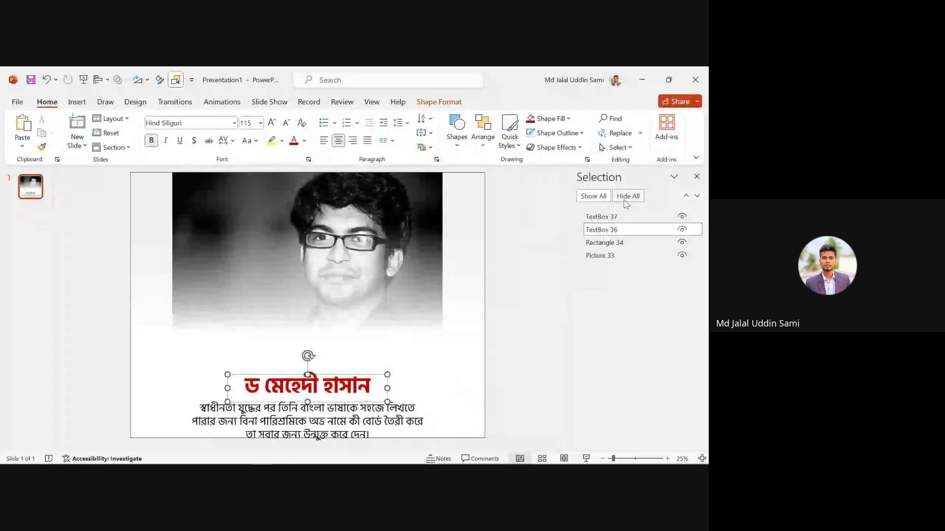
key(Escape)
click(338, 416)
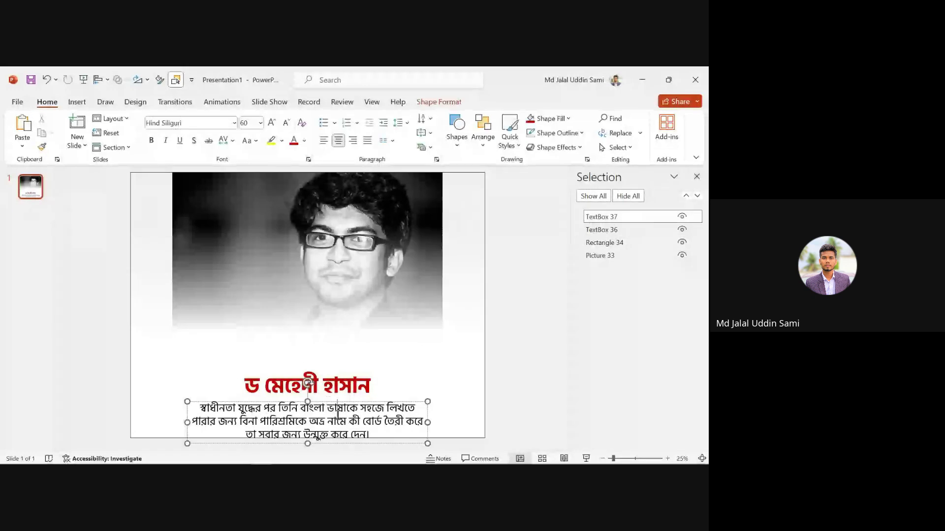
click(339, 387)
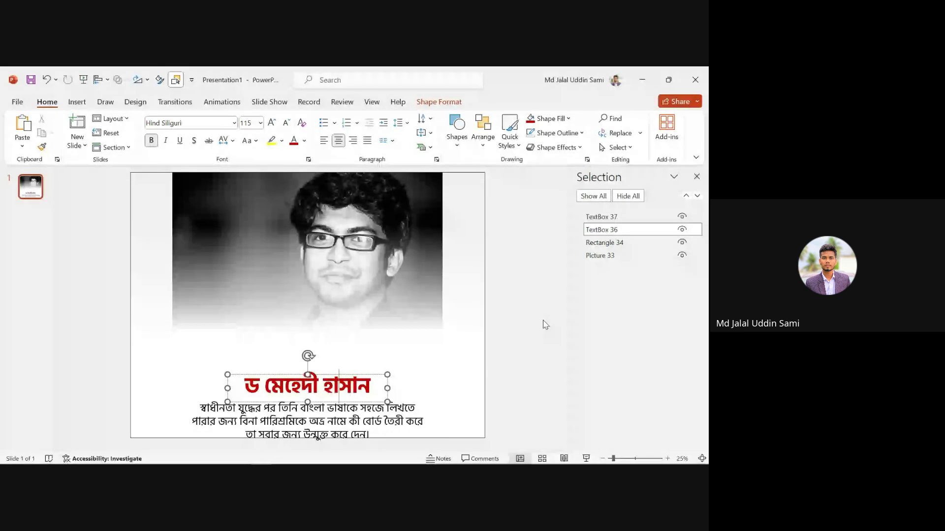
click(551, 269)
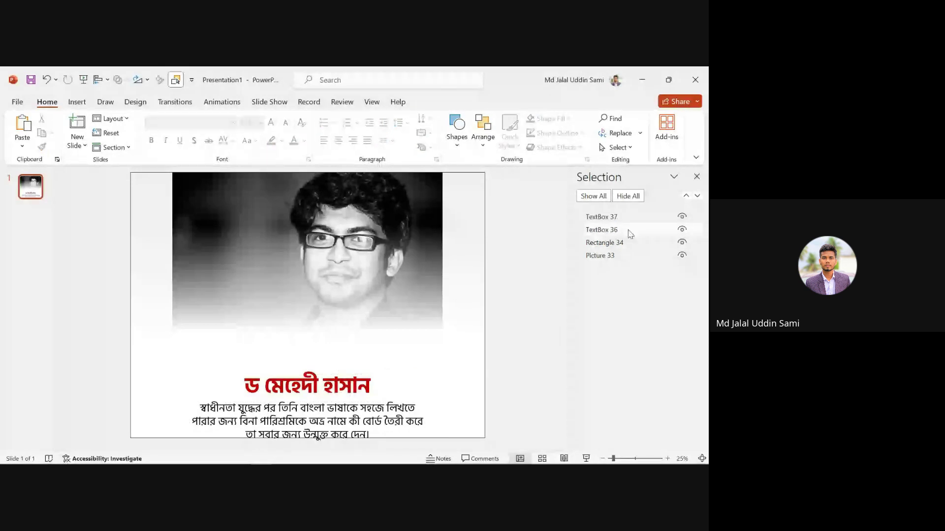
click(598, 218)
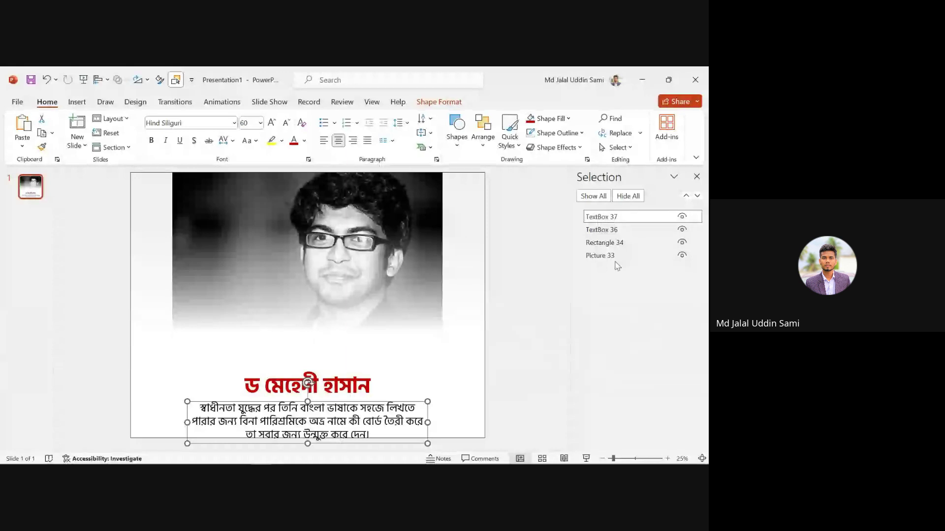
click(631, 219)
click(630, 218)
key(Delete)
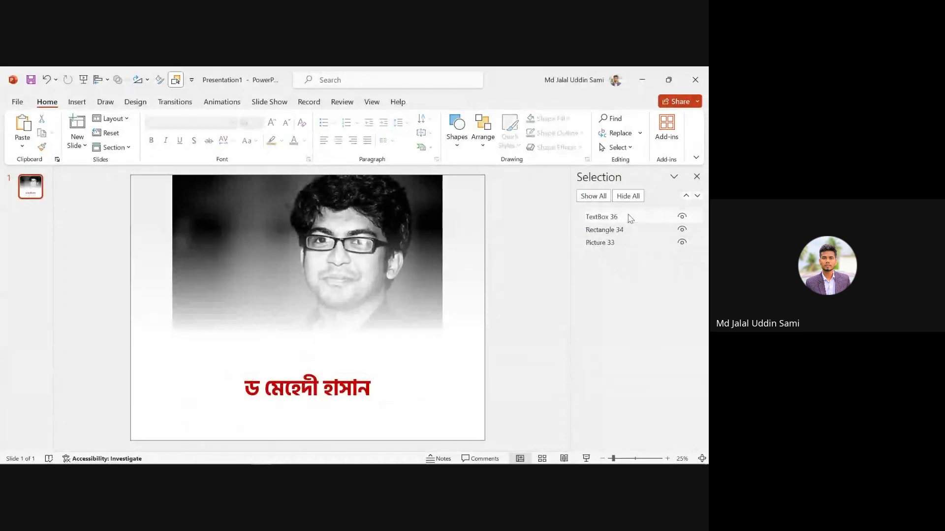
key(ctrl+z)
- Rename TextBox 37, the biography box, to Body Text
click(624, 217)
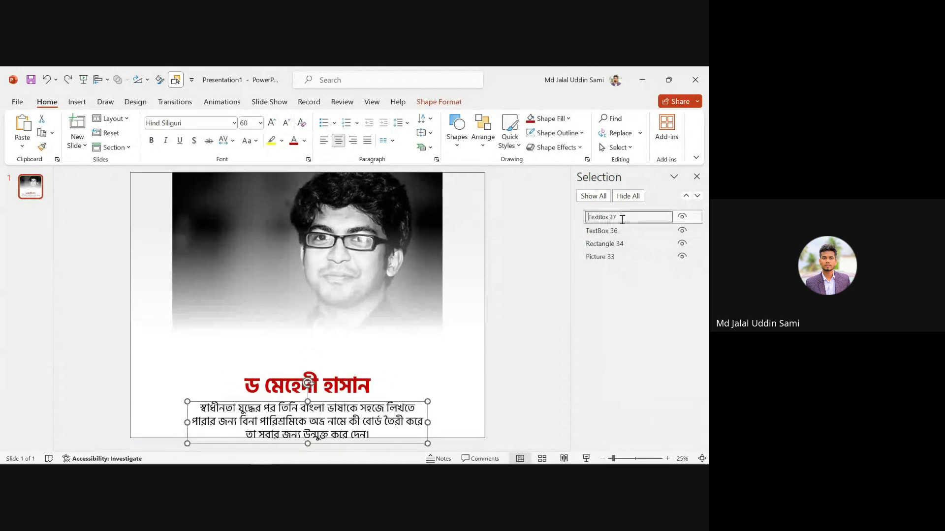
text(Bo)
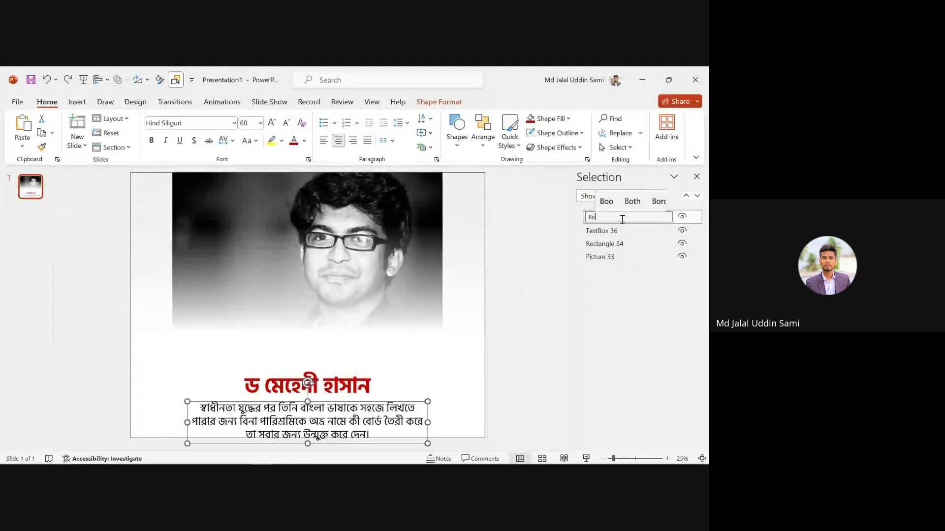
text(dy Text)
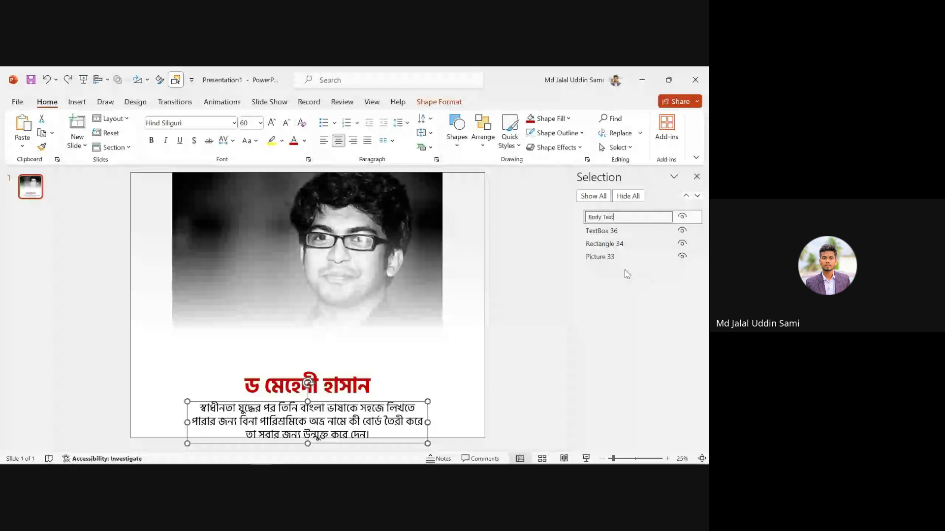
click(615, 232)
key(super)
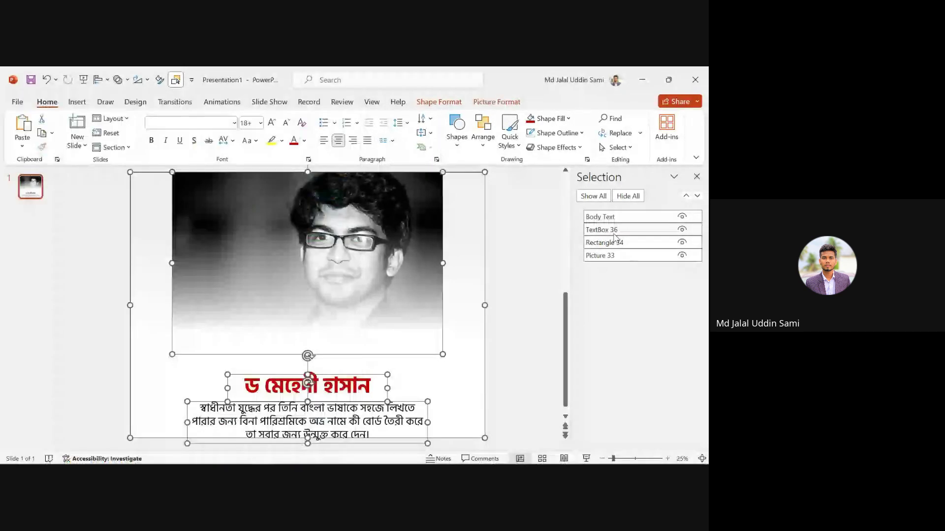
- Rename TextBox 36, the red name box, to Title
double_click(623, 230)
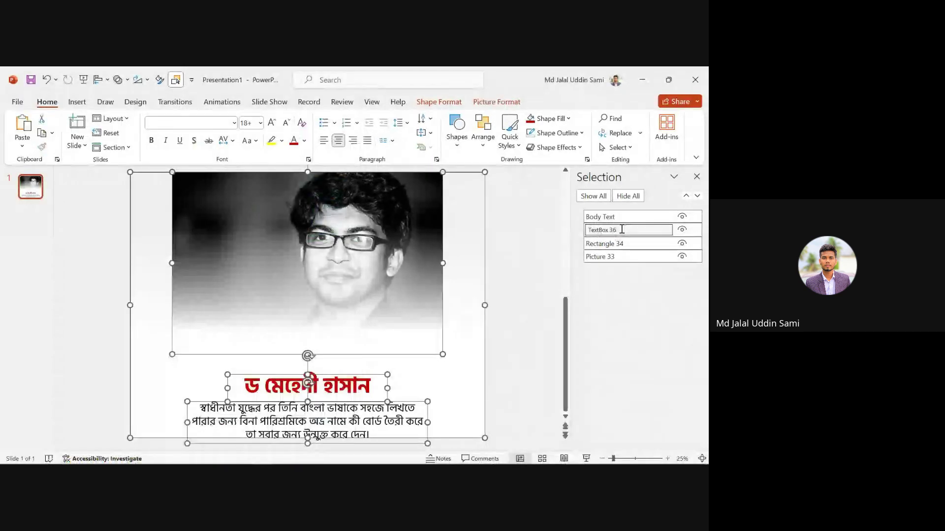
drag(620, 230, 523, 266)
click(523, 266)
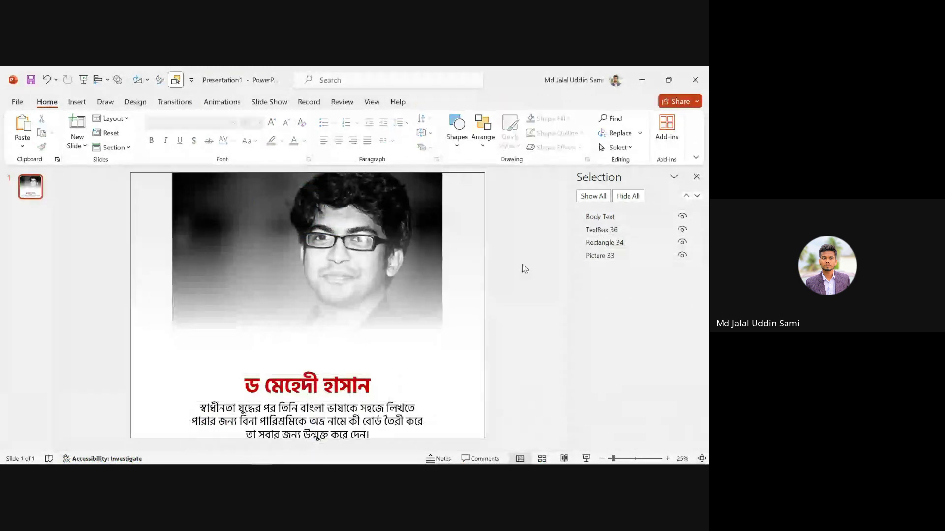
click(620, 231)
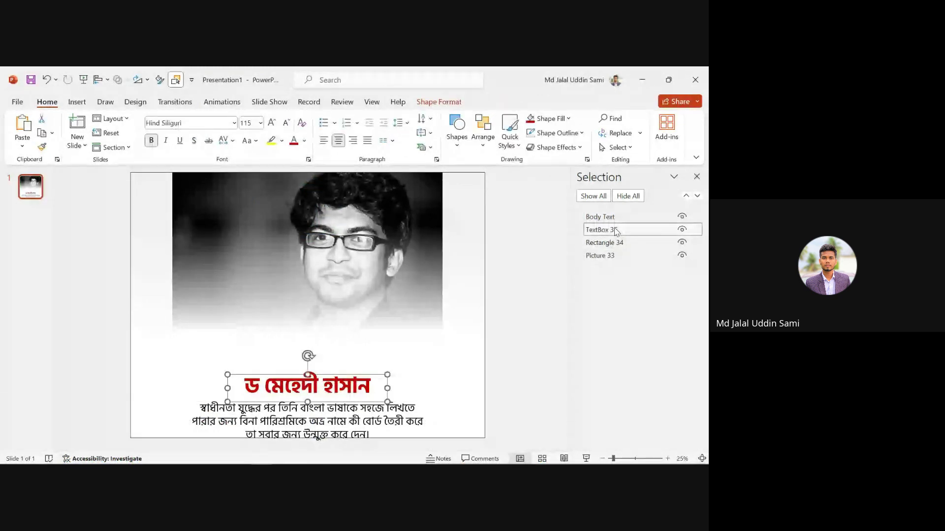
double_click(621, 231)
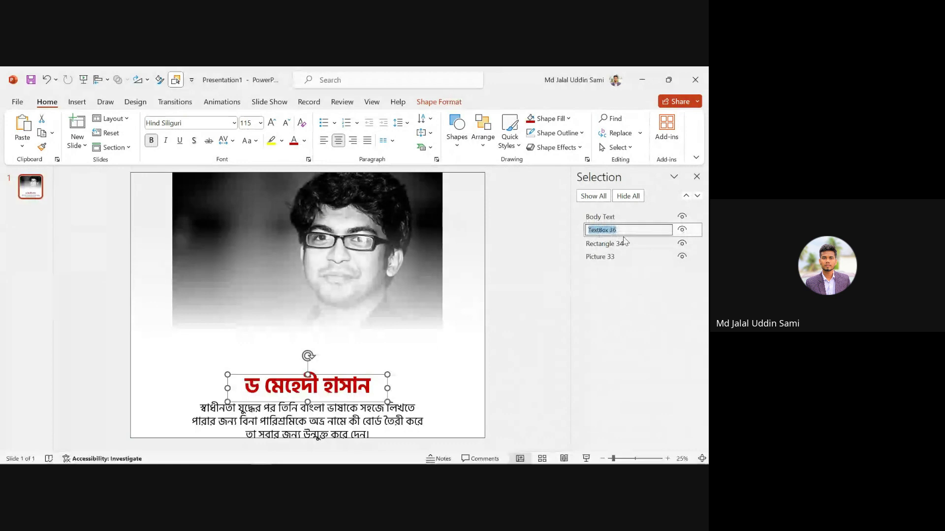
text(Th)
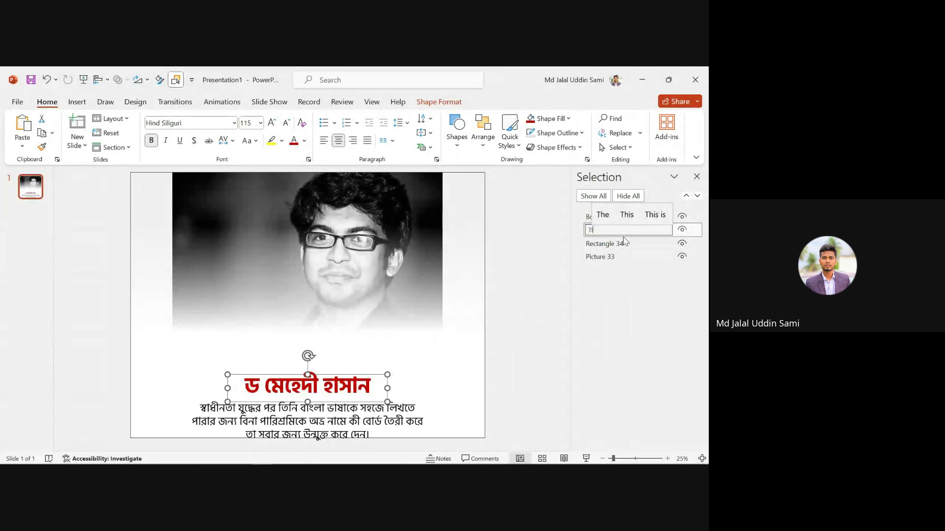
text(itle)
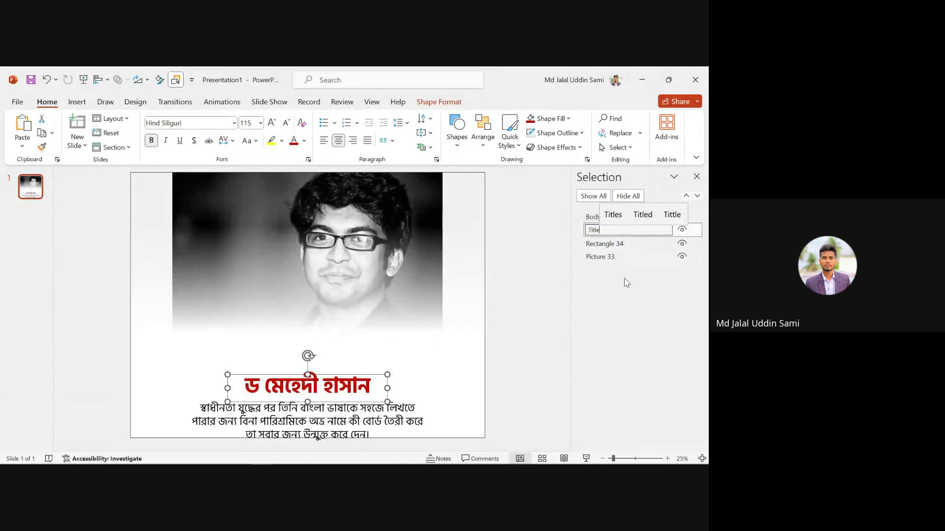
click(616, 246)
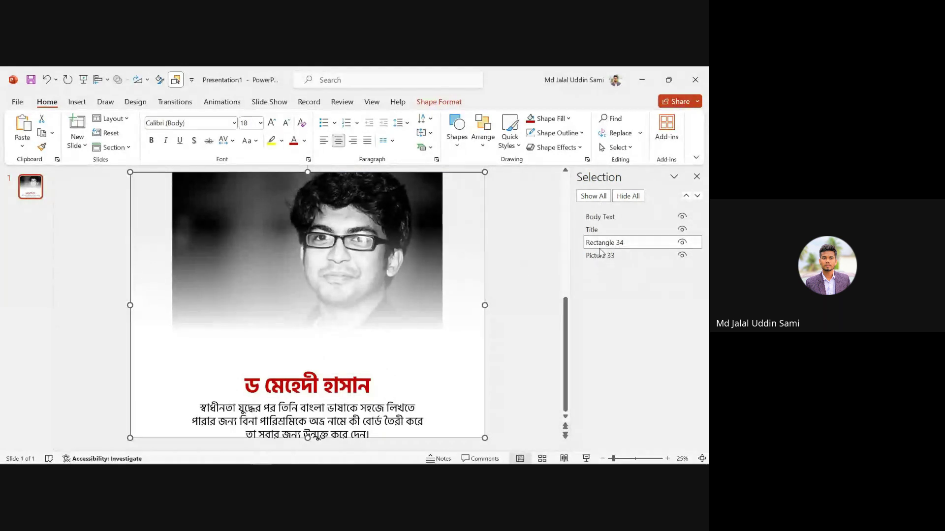
- Rename Rectangle 34, the fading overlay, to Gradient
click(613, 246)
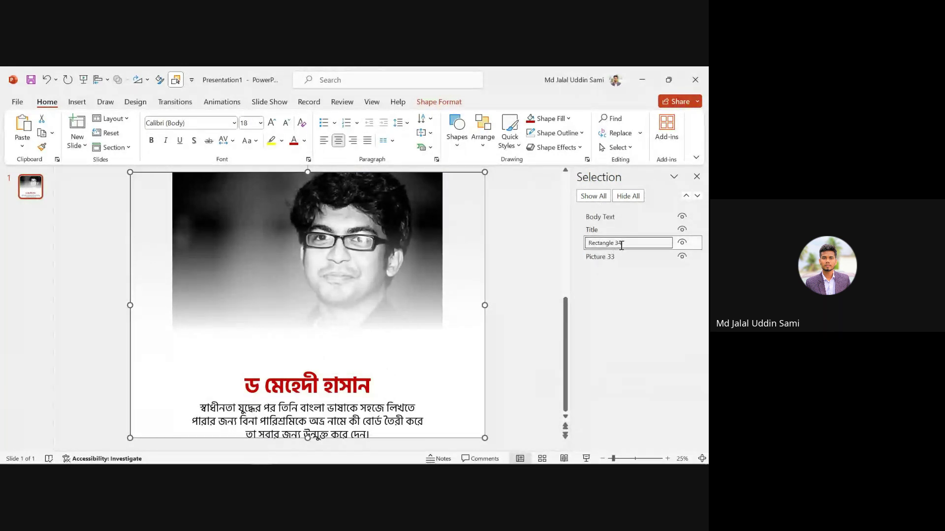
key(ctrl+a)
text(Gradieb)
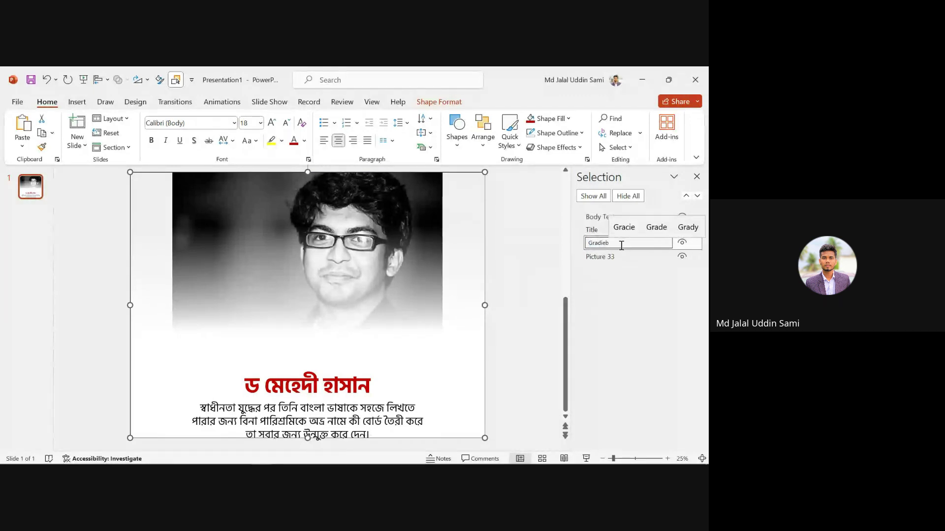
key(BackSpace)
text(nt)
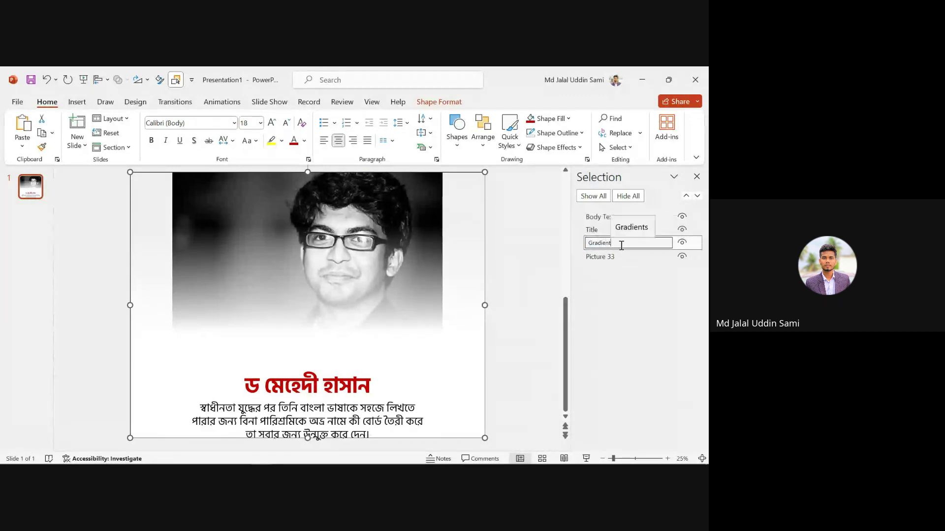
key(Return)
- Rename Picture 33, the portrait, after the person it shows
click(622, 257)
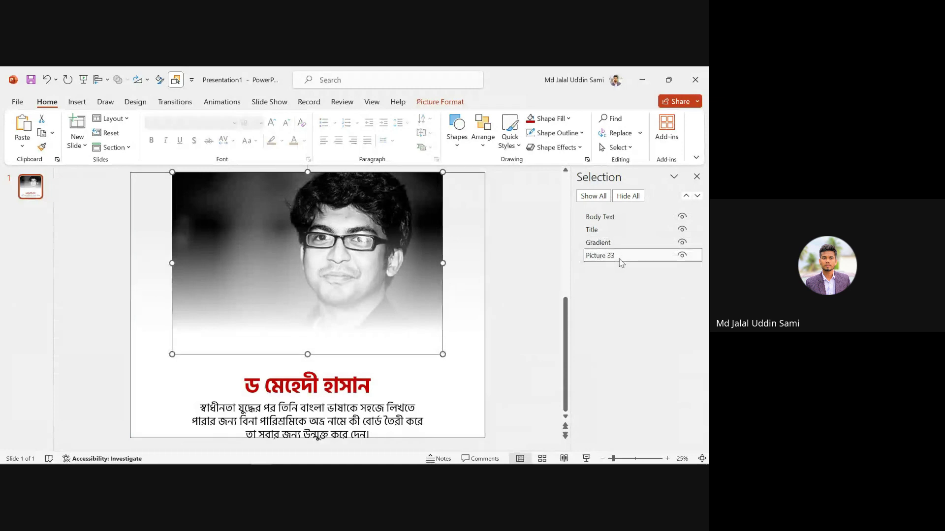
click(622, 257)
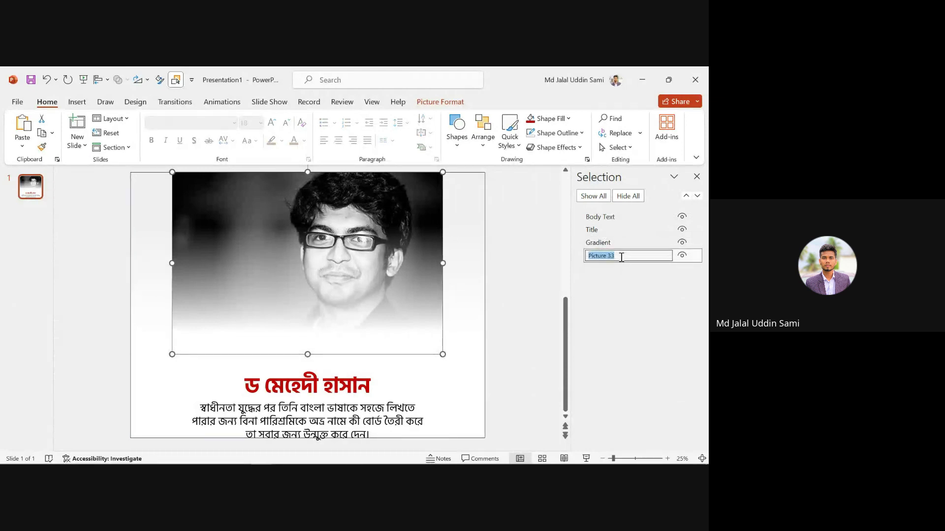
text(Pict)
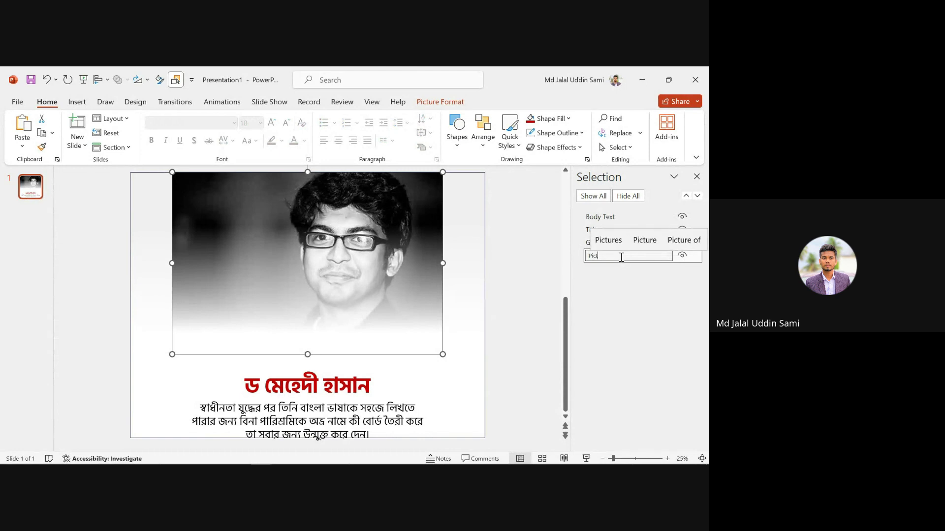
key(BackSpace)
key(BackSpace)
key(BackSpace)
key(BackSpace)
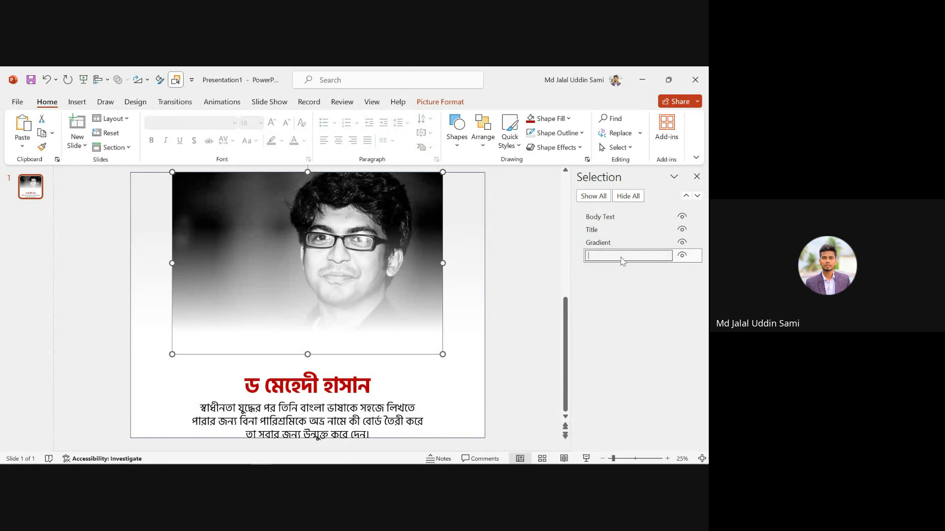
text(Me)
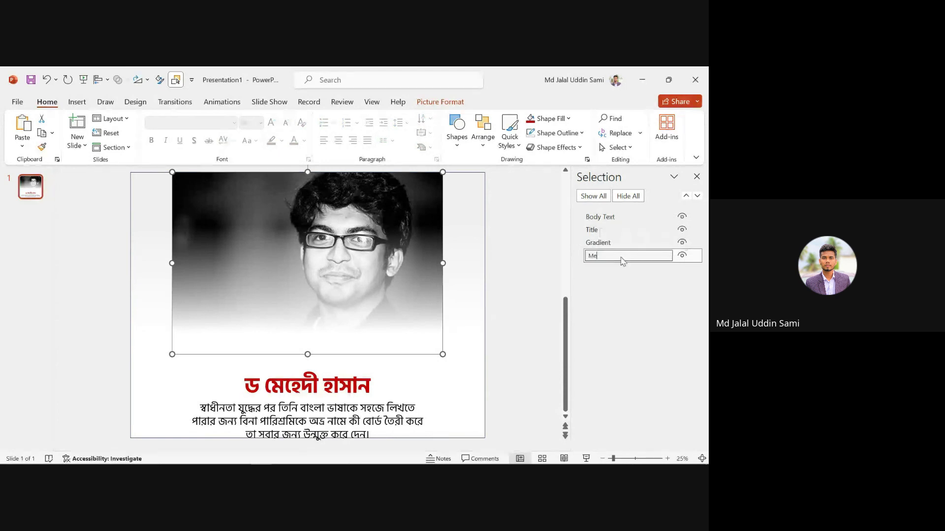
text(hedi)
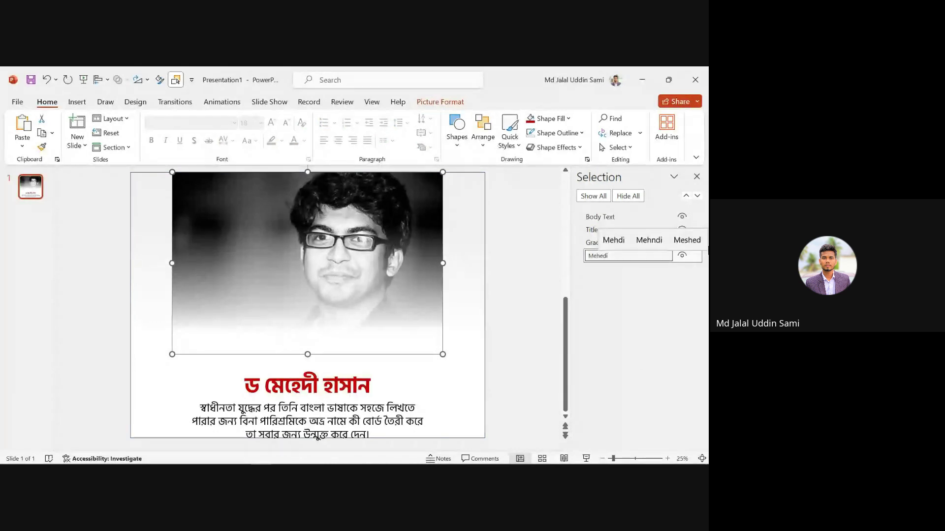
click(560, 243)
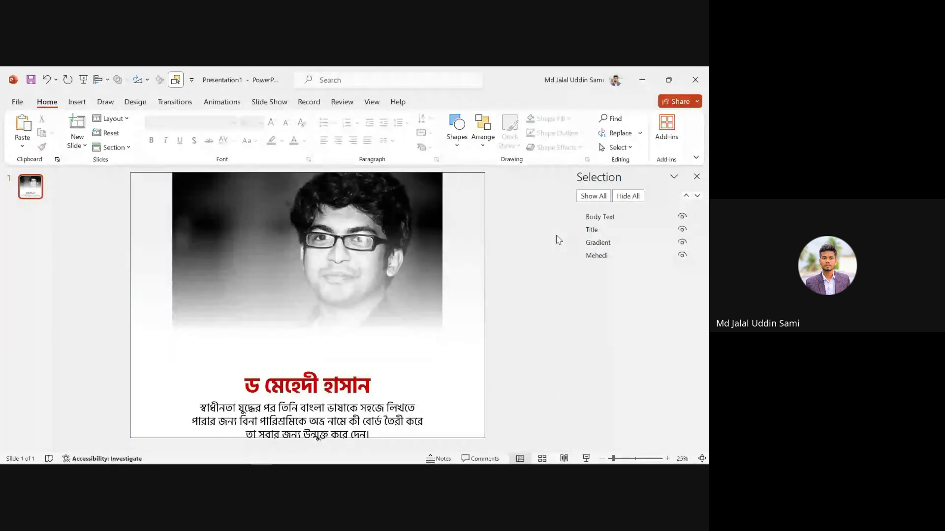
- Nudge the biography and the red name higher, then drag the biography just under the name
click(595, 218)
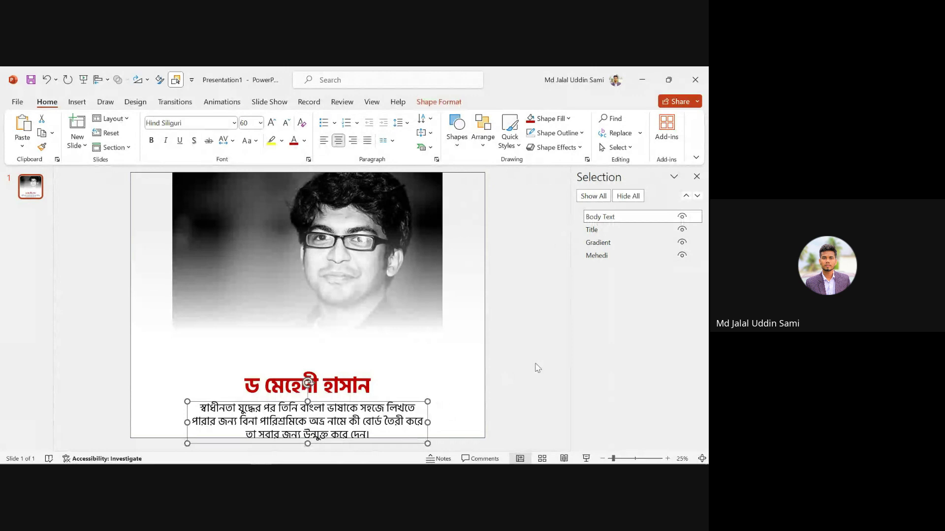
key(Up)
key(Up)
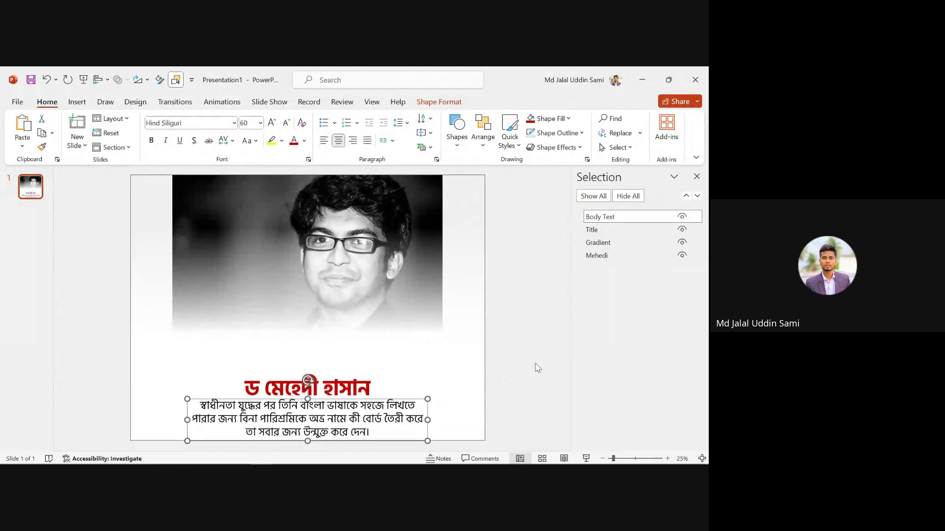
key(Up)
key(Up)
key(Up)
key(Up)
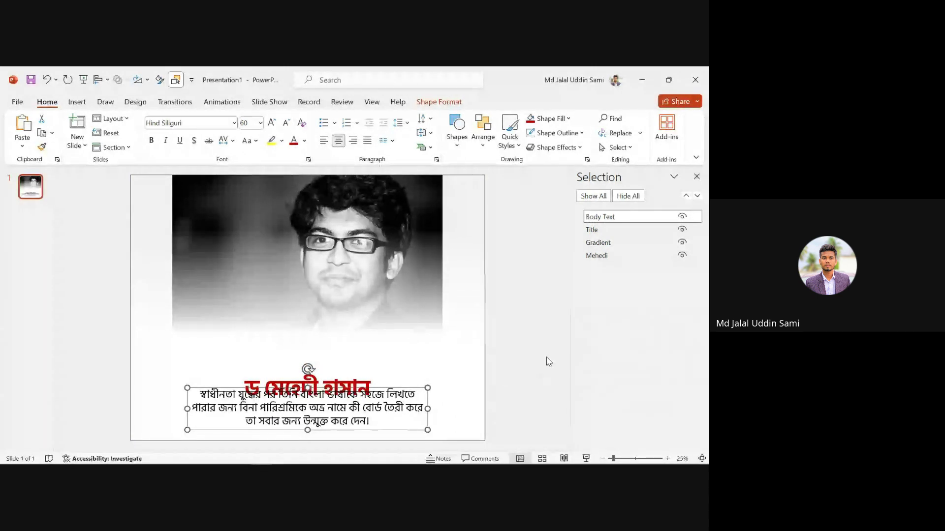
click(606, 230)
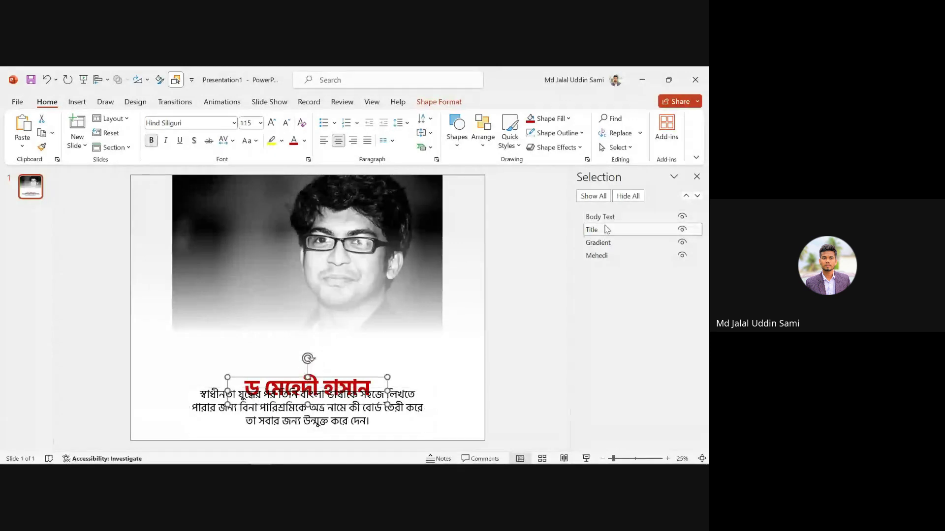
key(Up)
key(Up)
key(Up)
key(Up)
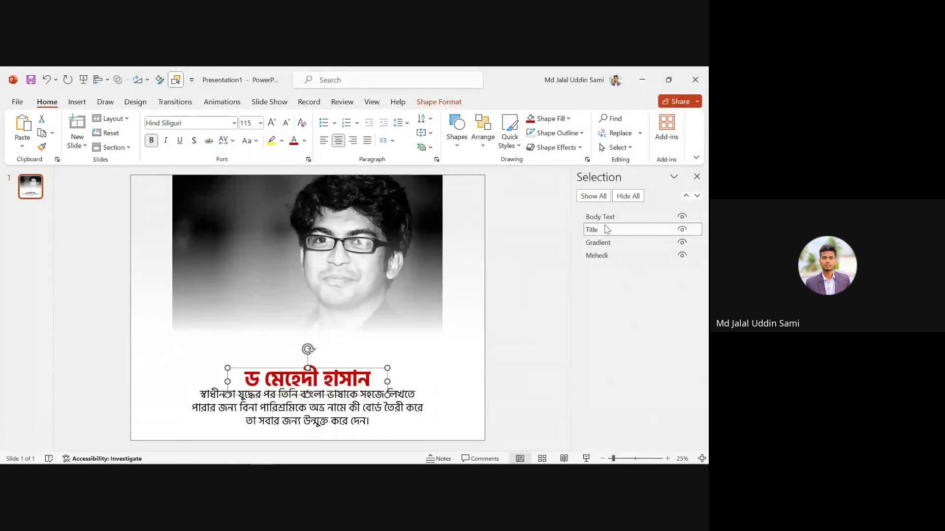
key(Up)
key(Up)
key(Up)
key(Up)
key(Up)
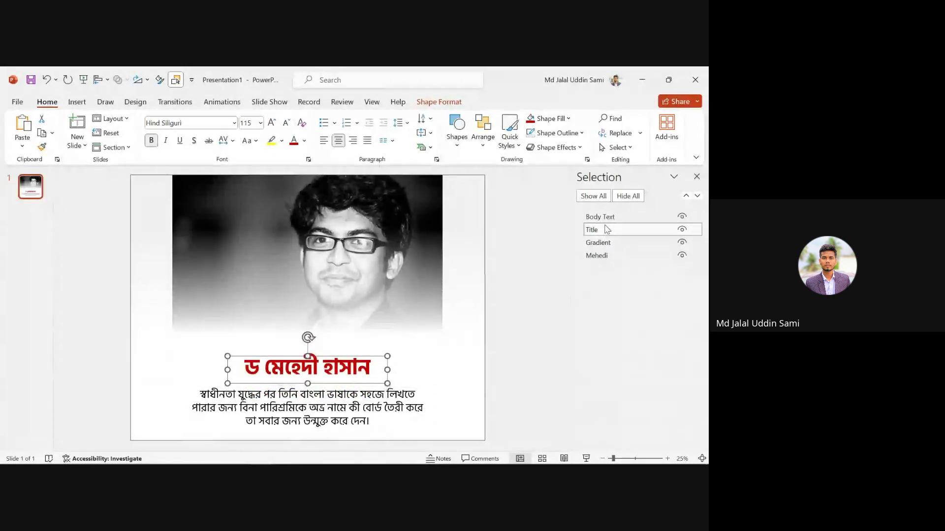
key(Up)
key(Up)
key(Up)
key(Up)
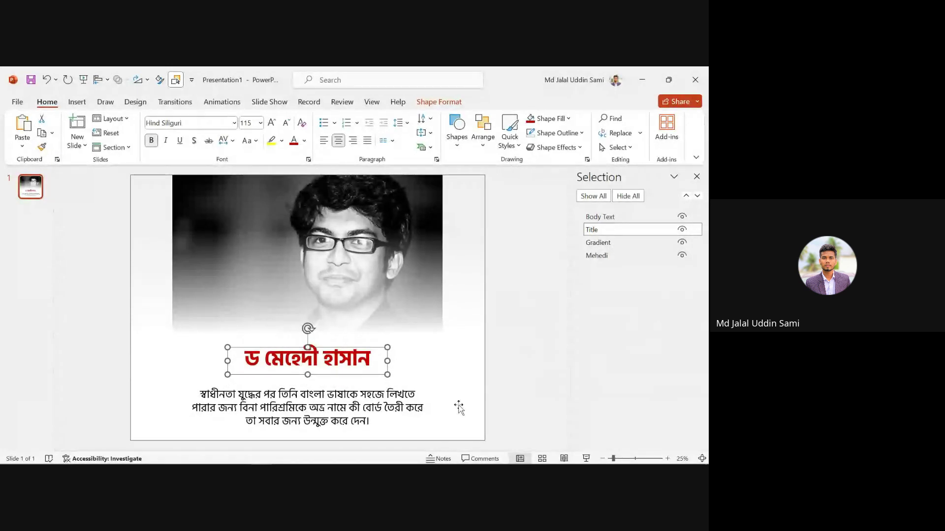
click(423, 408)
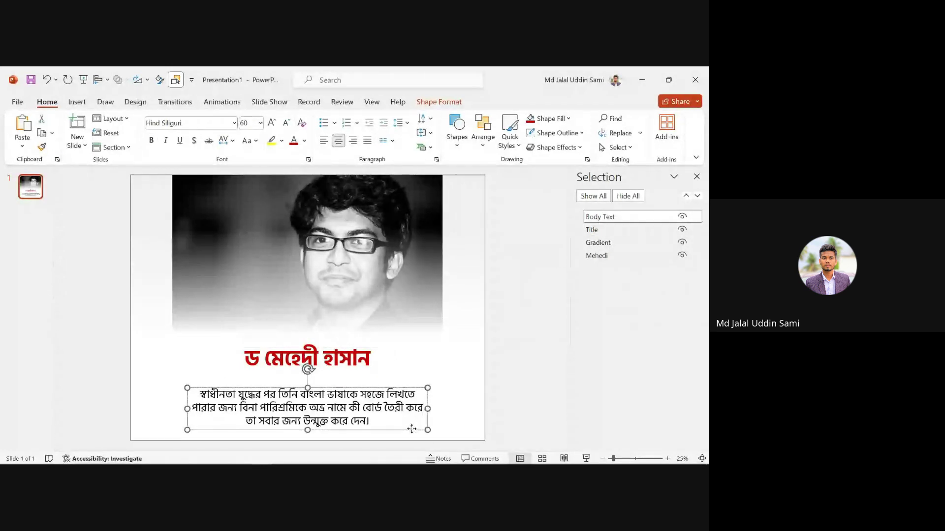
drag(411, 429, 411, 414)
click(84, 209)
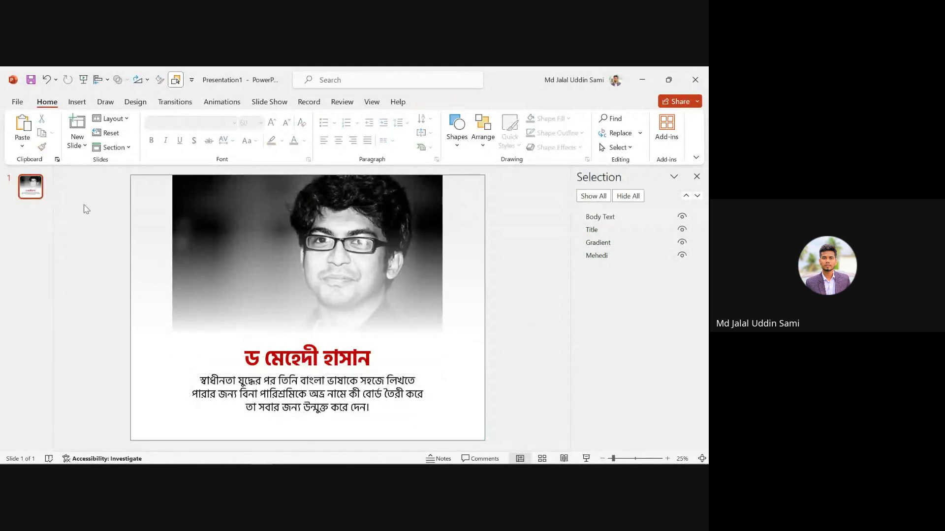
click(77, 102)
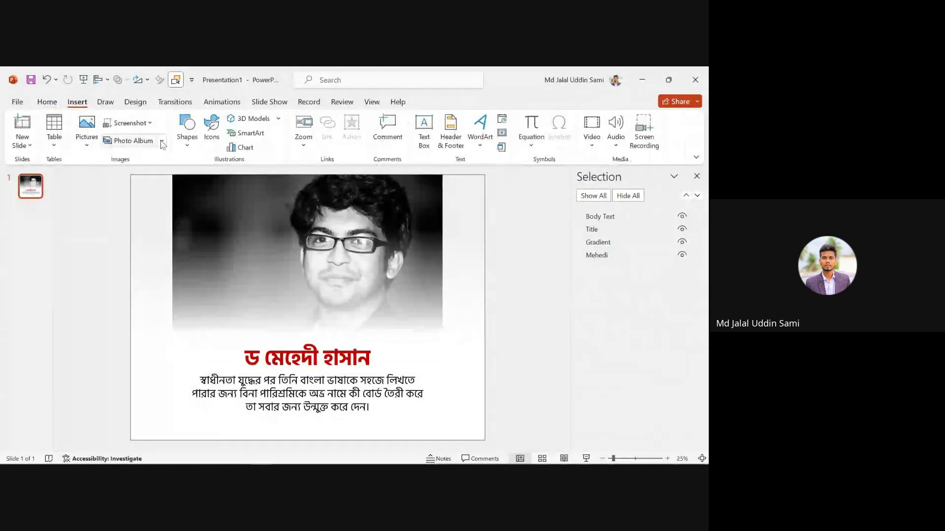
click(424, 131)
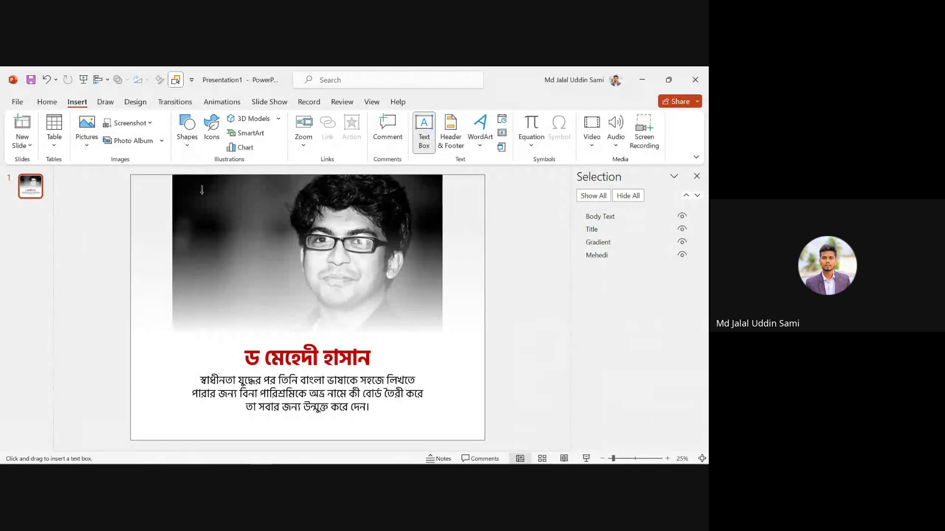
drag(243, 424, 357, 437)
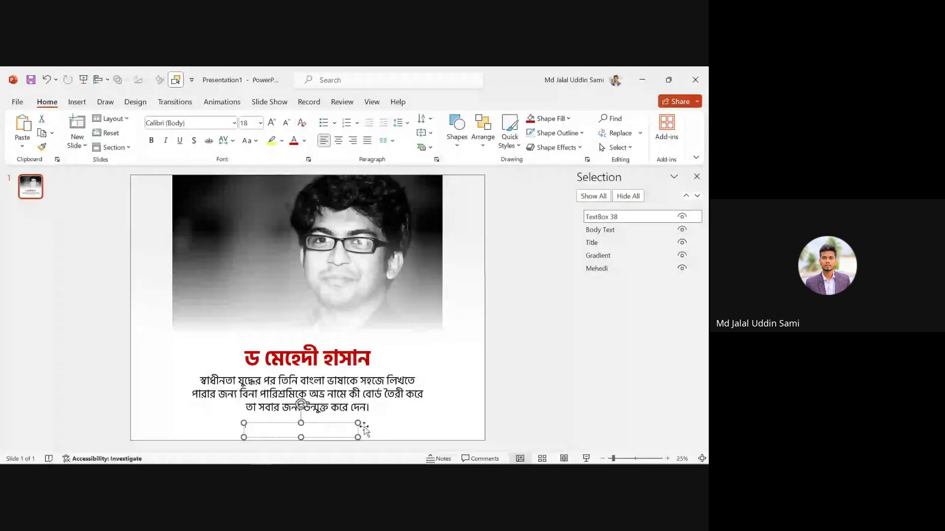
key(ctrl+v)
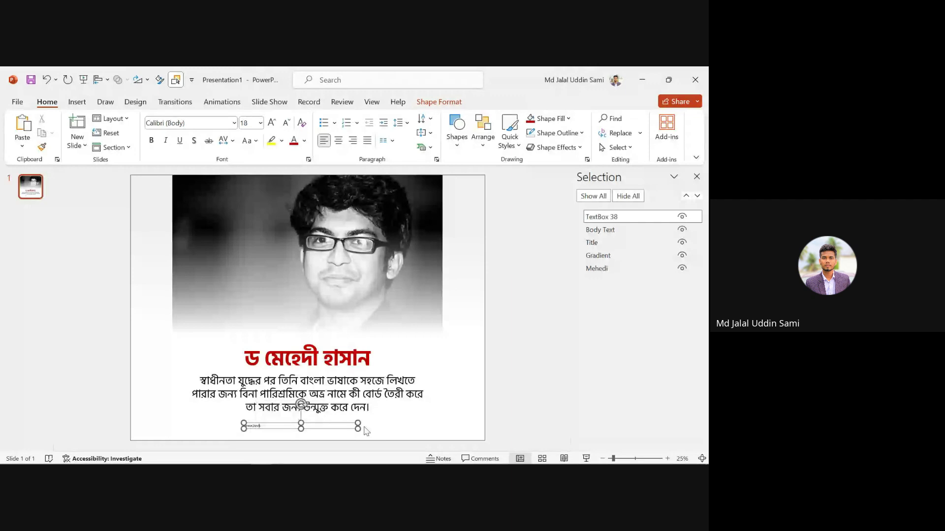
text(o)
text(or)
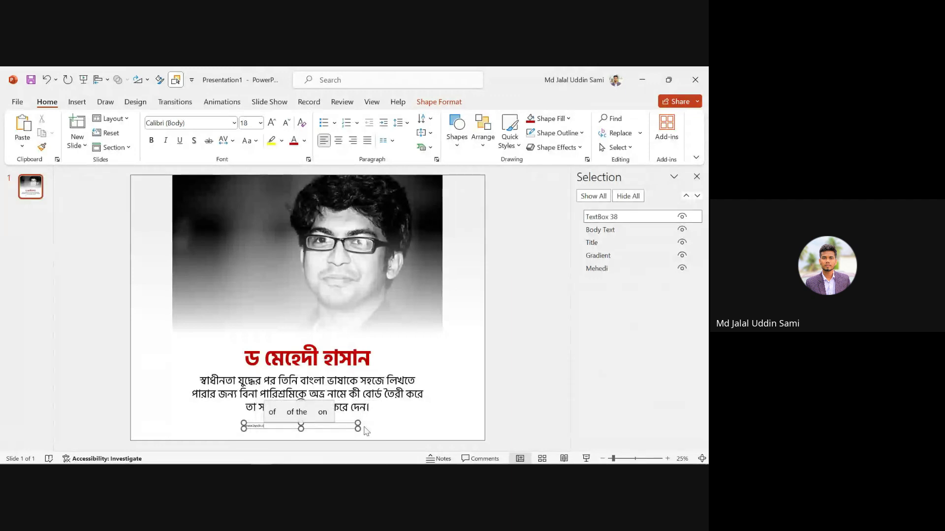
key(ctrl+a)
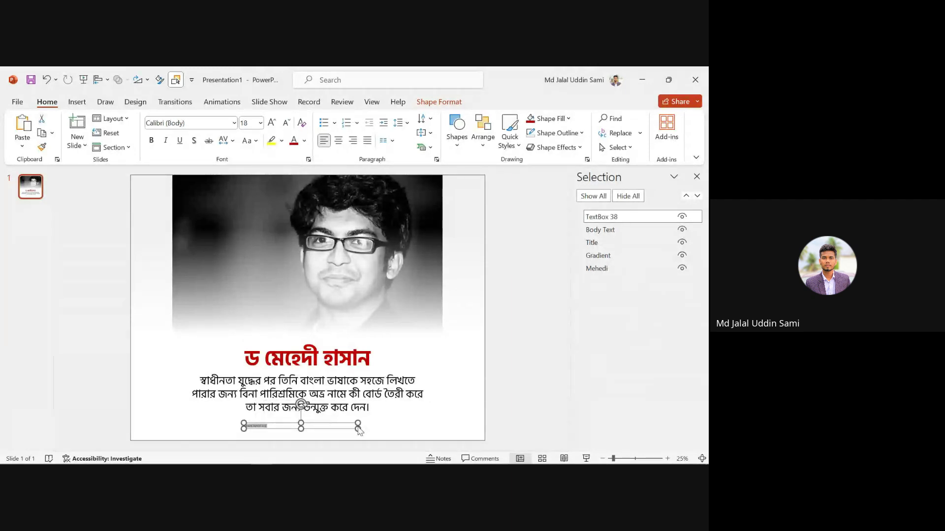
key(ctrl+e)
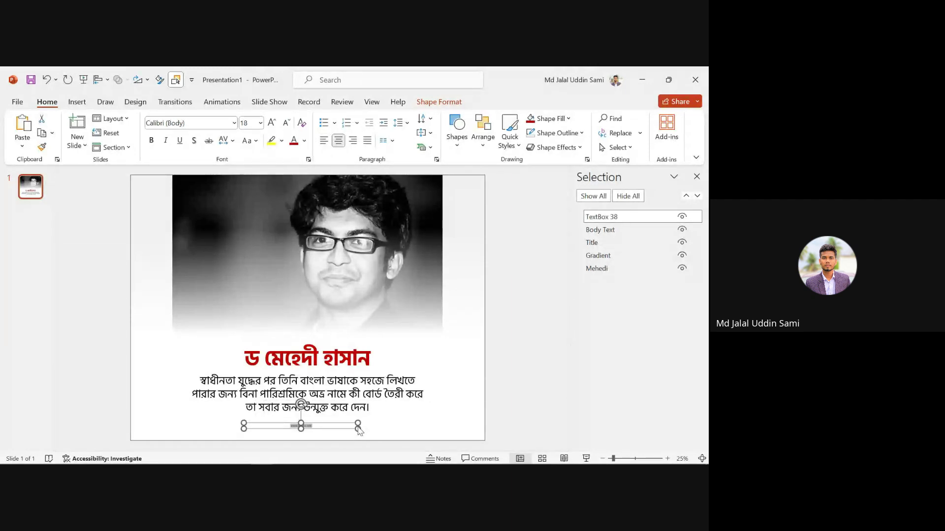
- Format the website text as 32 pt bold Montserrat
click(271, 123)
click(271, 123)
click(271, 123)
click(272, 123)
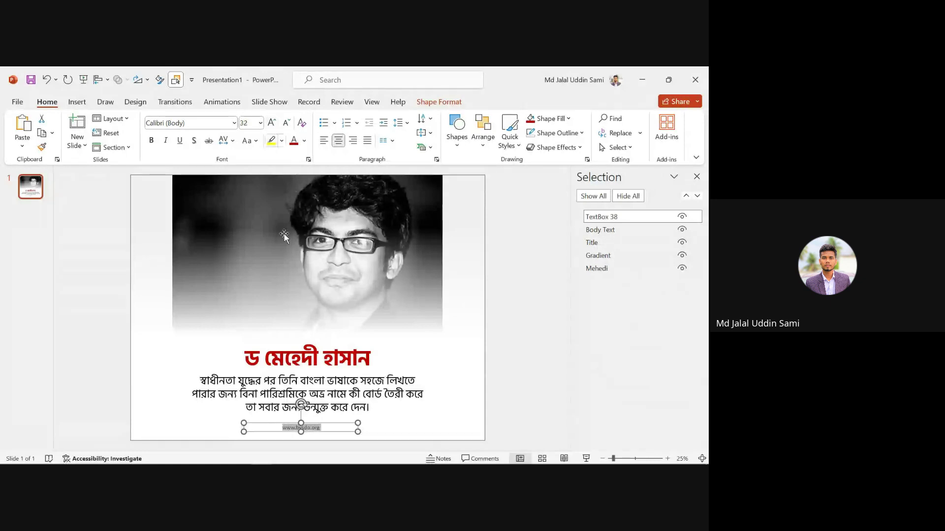
click(195, 124)
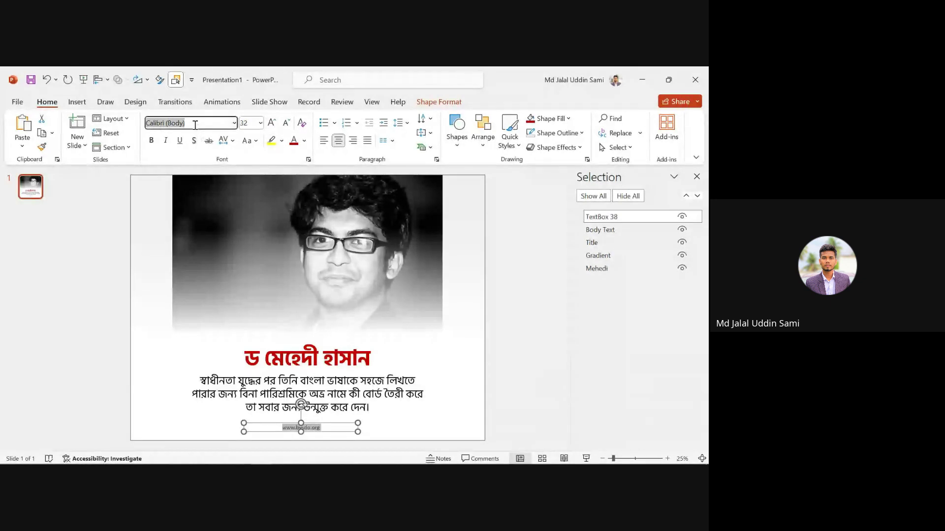
text(Montserrat)
key(Return)
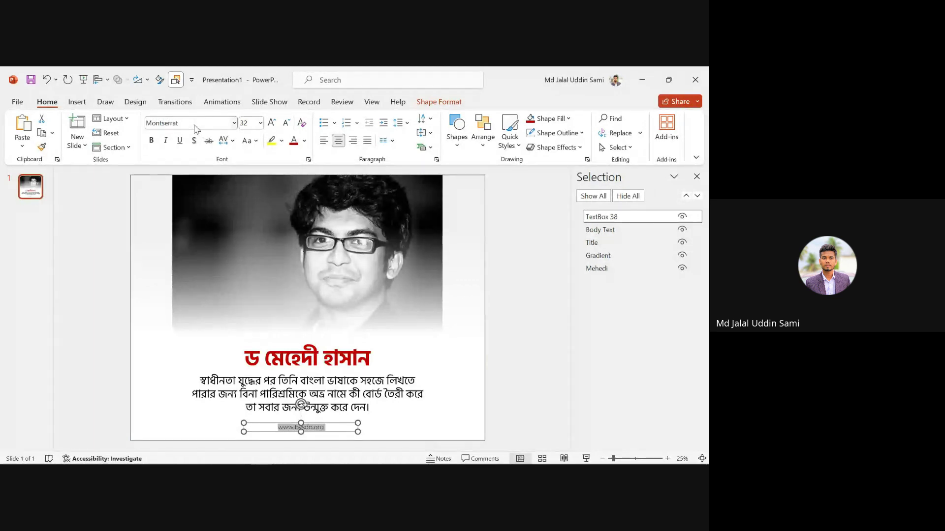
key(ctrl+b)
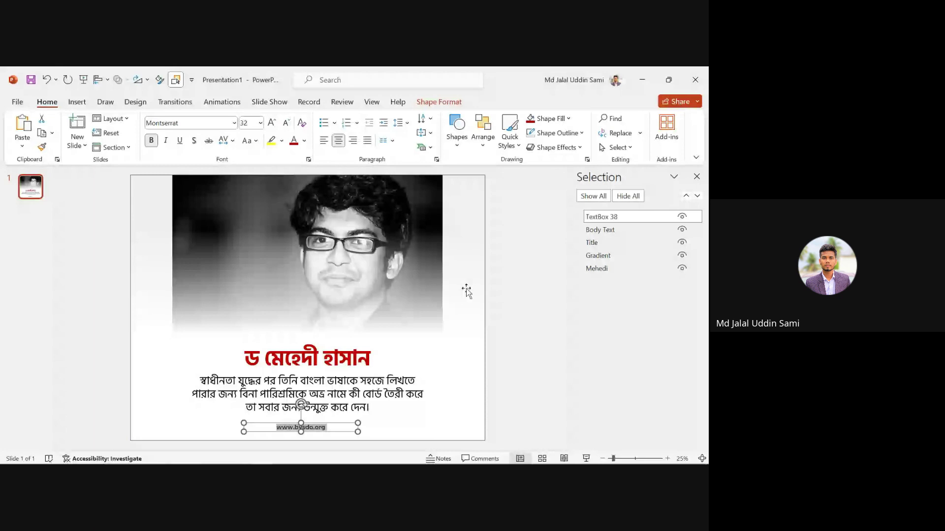
click(332, 432)
key(Up)
key(Up)
key(Up)
key(Up)
key(Up)
key(Up)
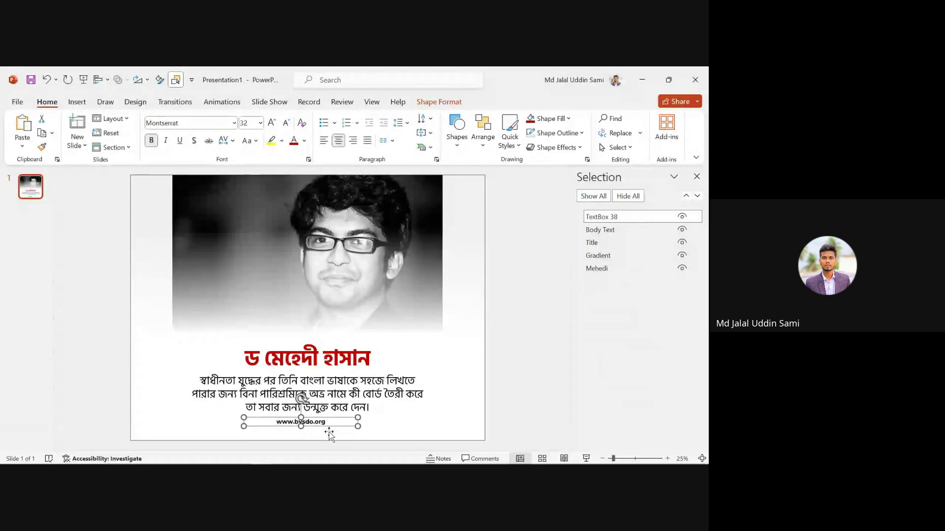
click(507, 289)
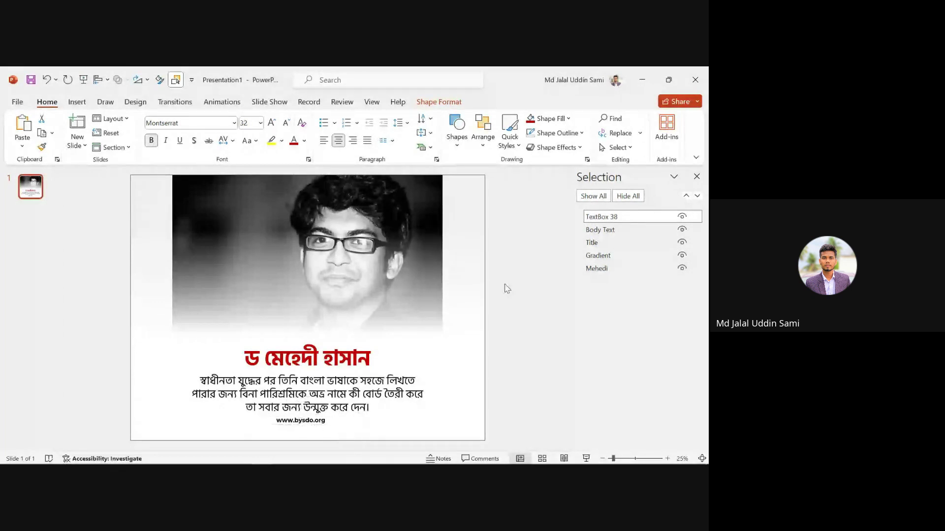
click(77, 101)
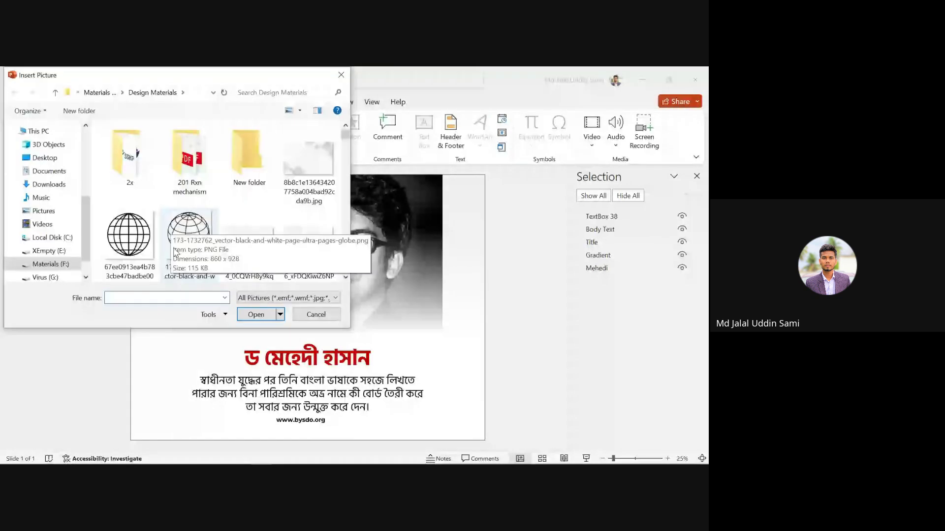
- In the picture chooser, go to the Materials (F:) drive and open the Design Materials folder
click(65, 268)
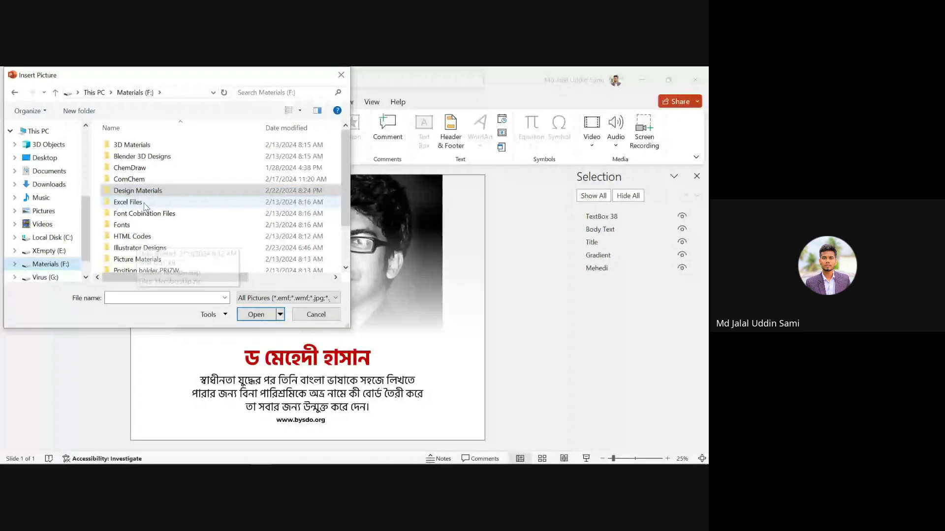
scroll(146, 205, down, 2)
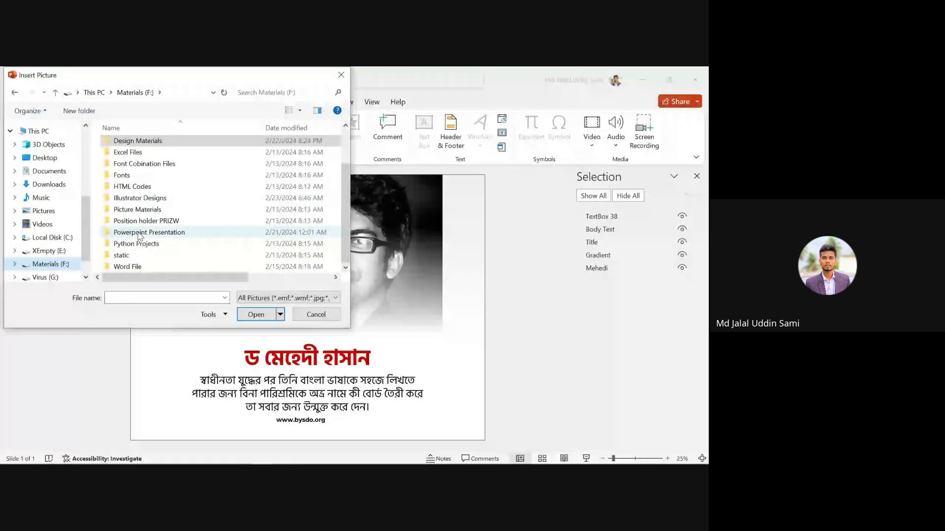
scroll(139, 236, up, 2)
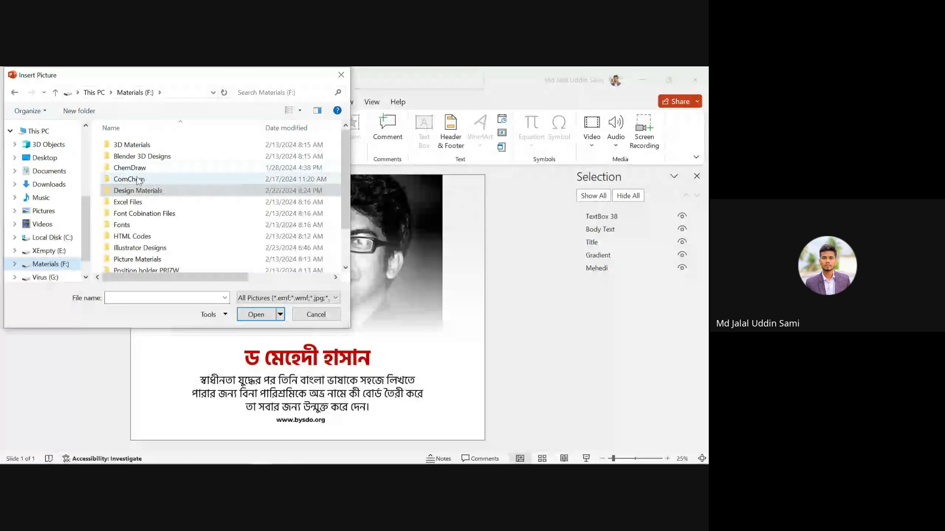
scroll(147, 241, down, 2)
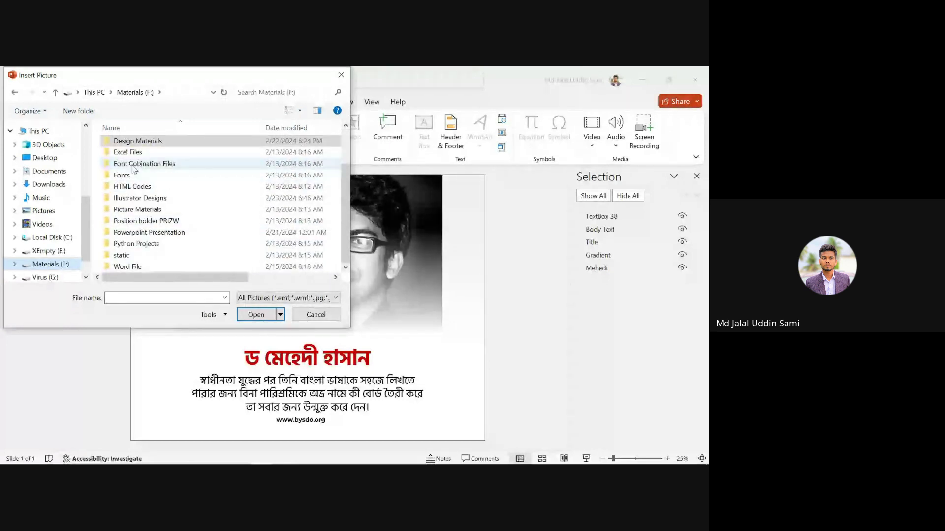
scroll(134, 170, up, 2)
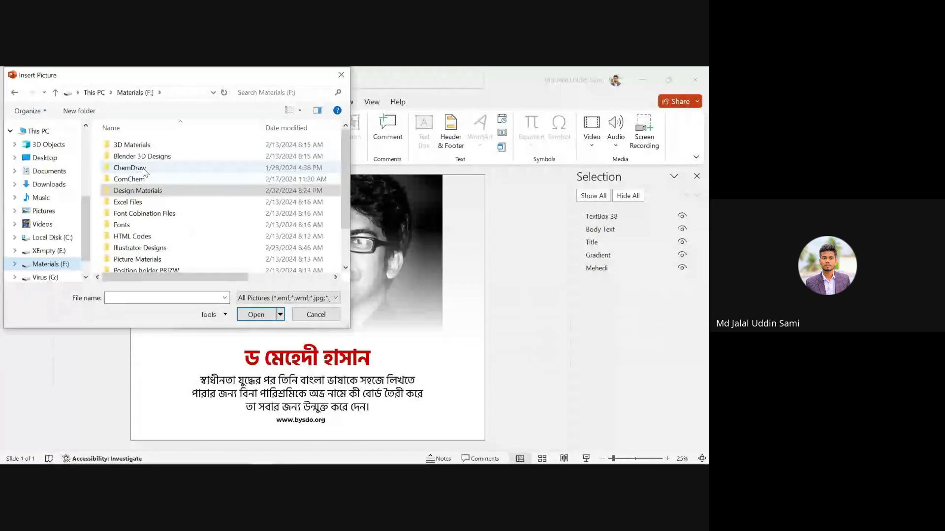
scroll(143, 191, down, 1)
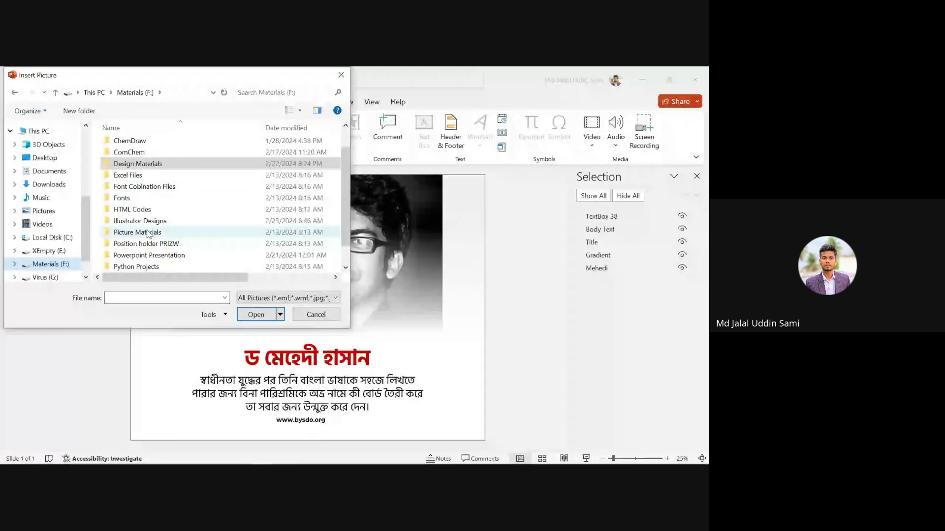
scroll(141, 196, up, 1)
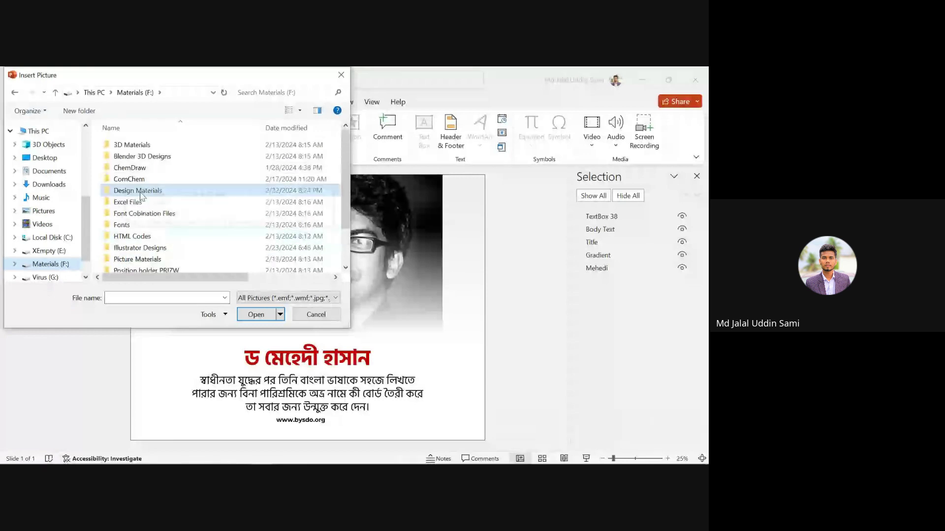
double_click(140, 192)
- Scroll down to the BYSDO logos and select Logo of BYSDO Green bg.png
scroll(167, 197, down, 3)
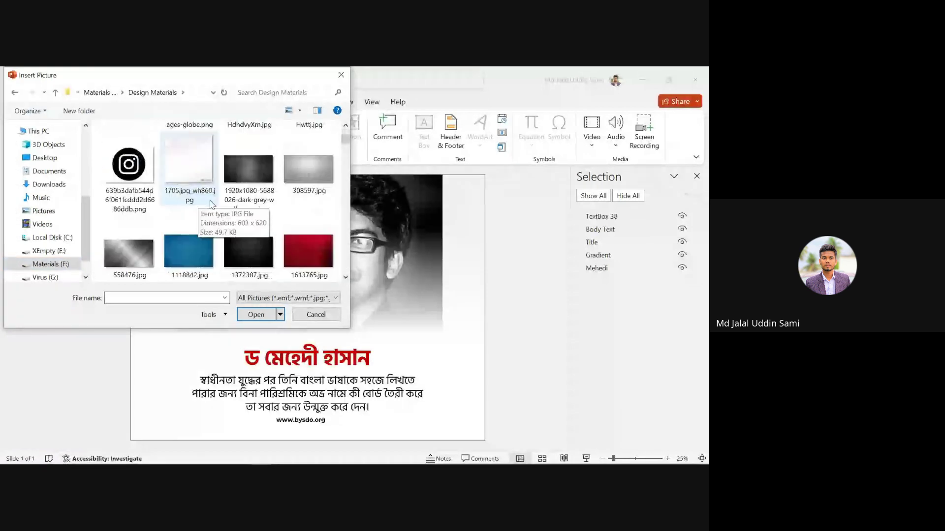
scroll(212, 205, down, 10)
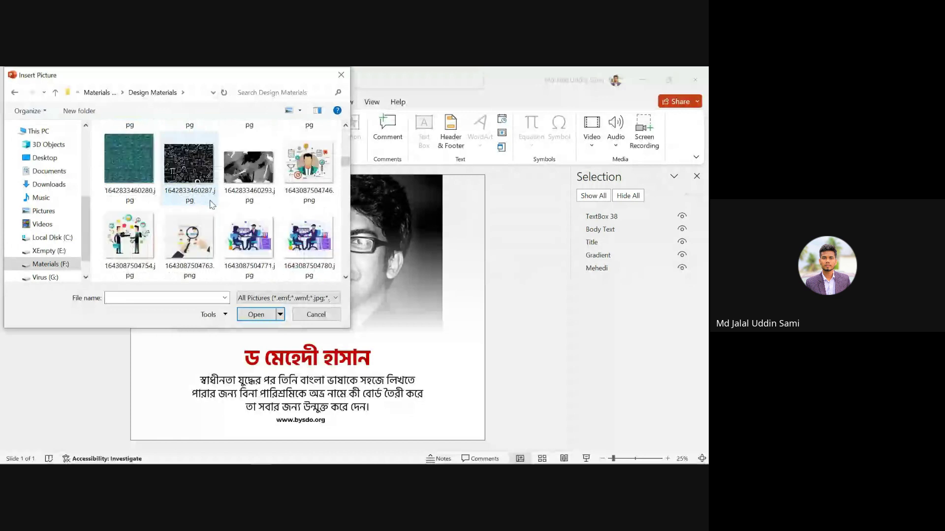
scroll(212, 204, down, 1)
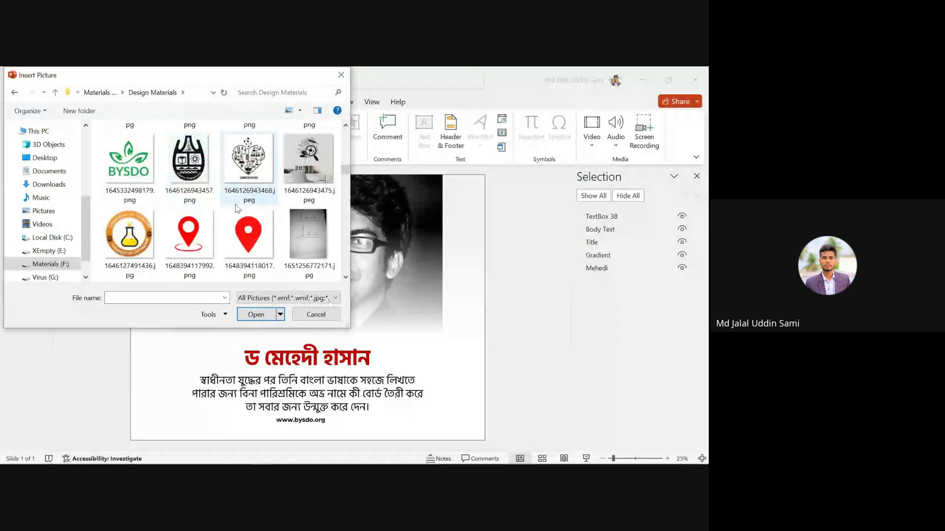
scroll(236, 208, down, 3)
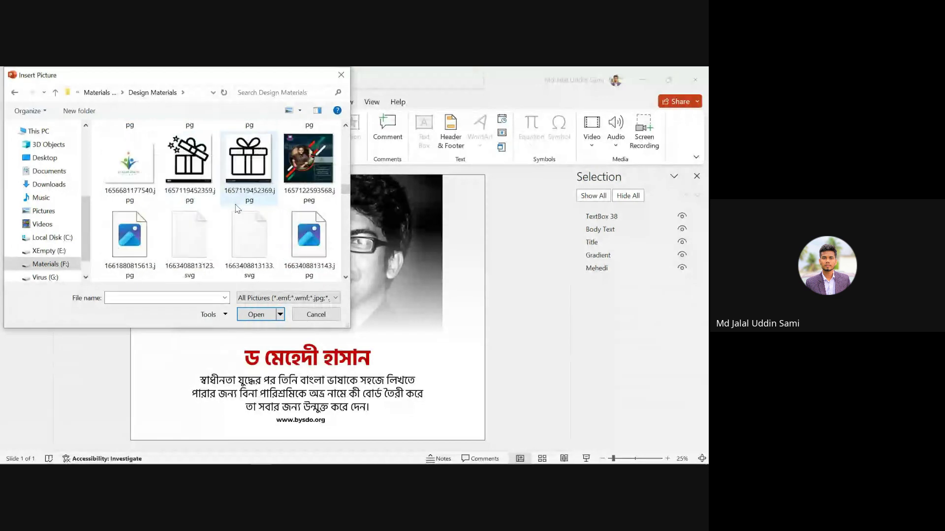
scroll(236, 209, down, 5)
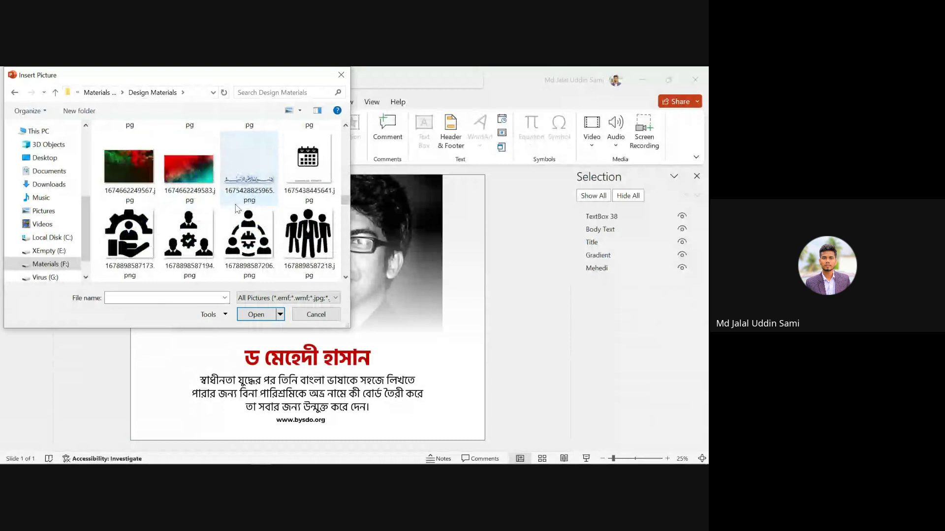
scroll(237, 209, down, 3)
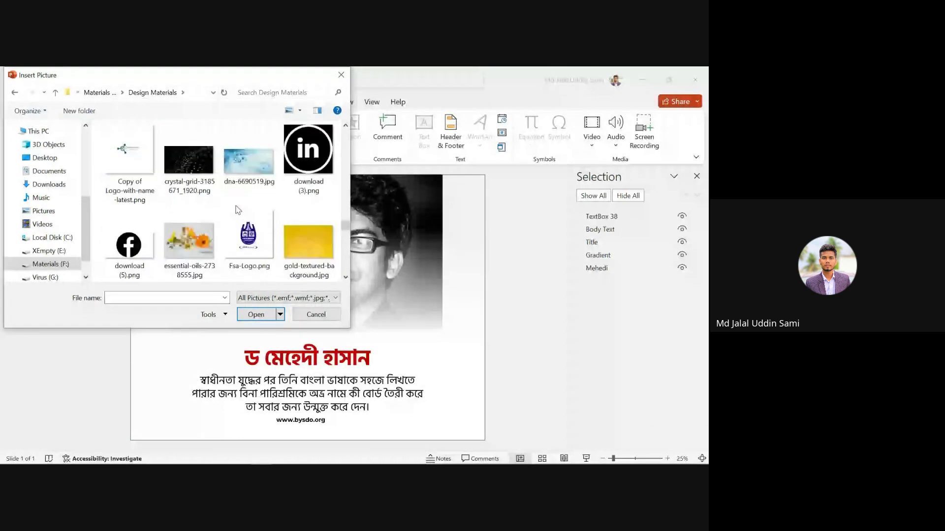
scroll(236, 210, down, 8)
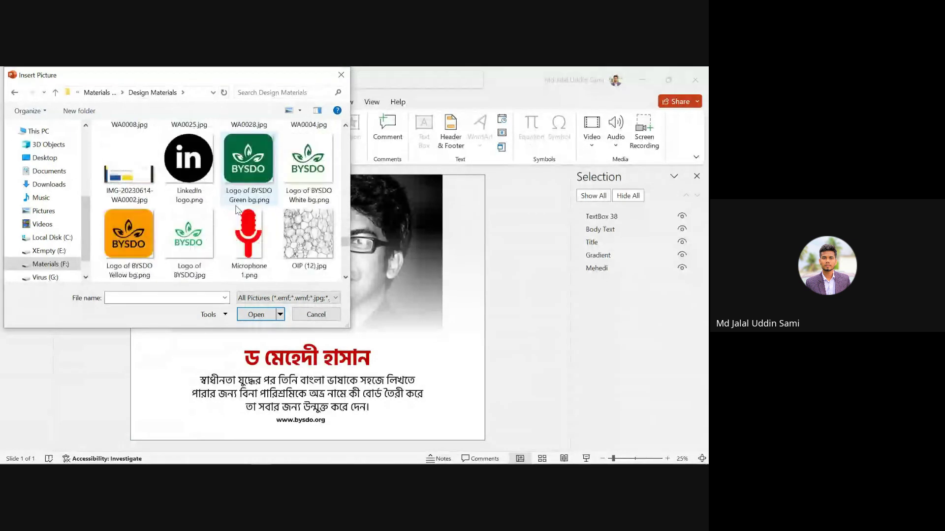
click(248, 162)
- Insert the green BYSDO logo, shrink it to a small square top-left, and preview with F5
click(256, 315)
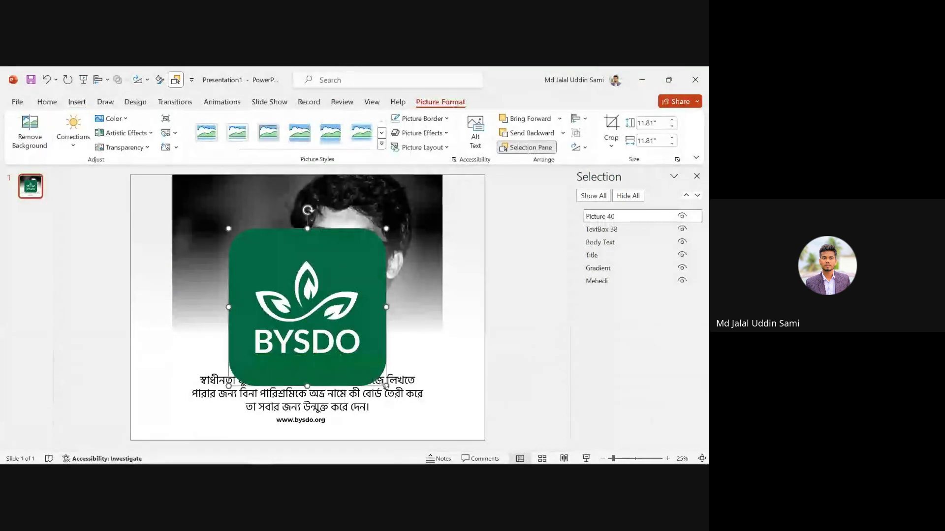
drag(386, 386, 212, 213)
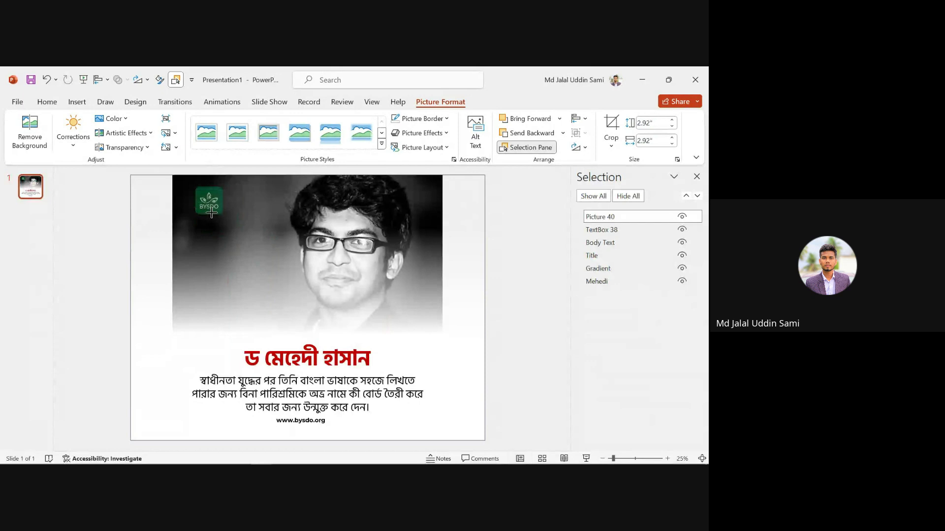
key(F5)
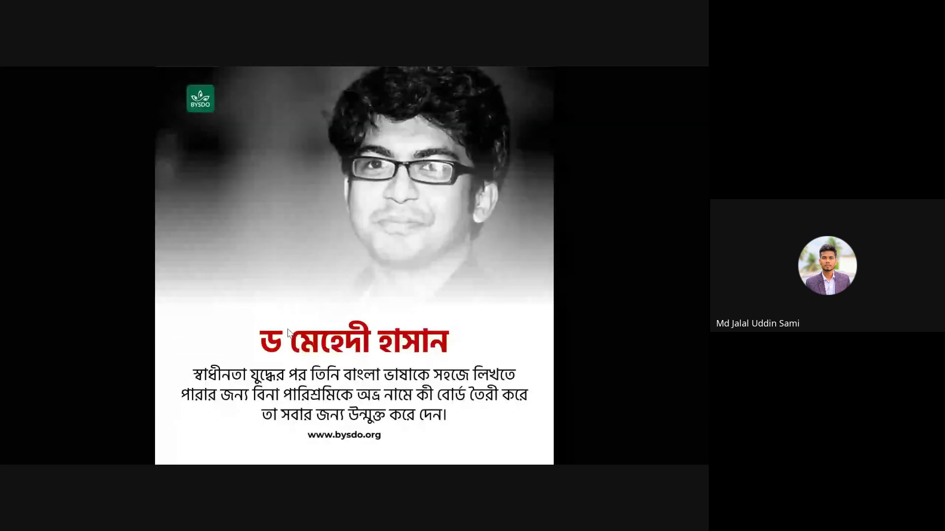
key(Escape)
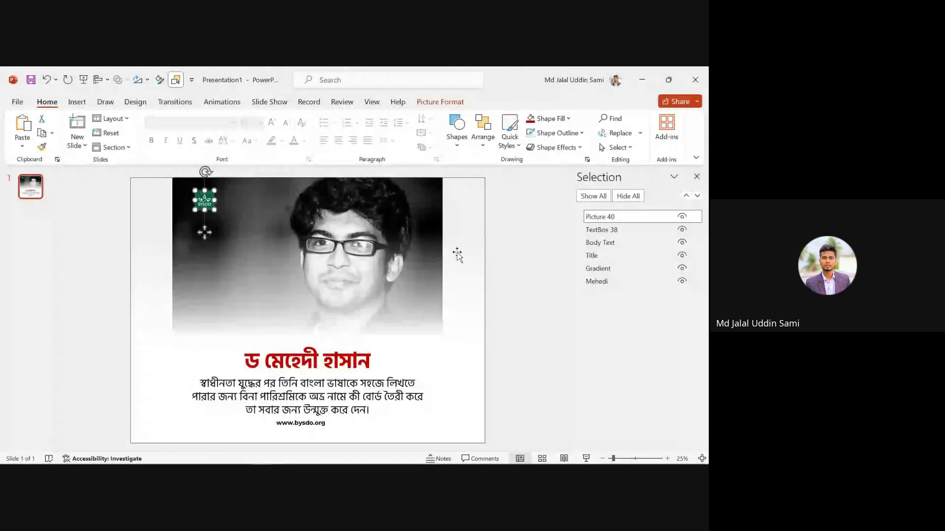
- Select the Gradient shape over the portrait and undo an accidental move of it
click(546, 246)
click(369, 206)
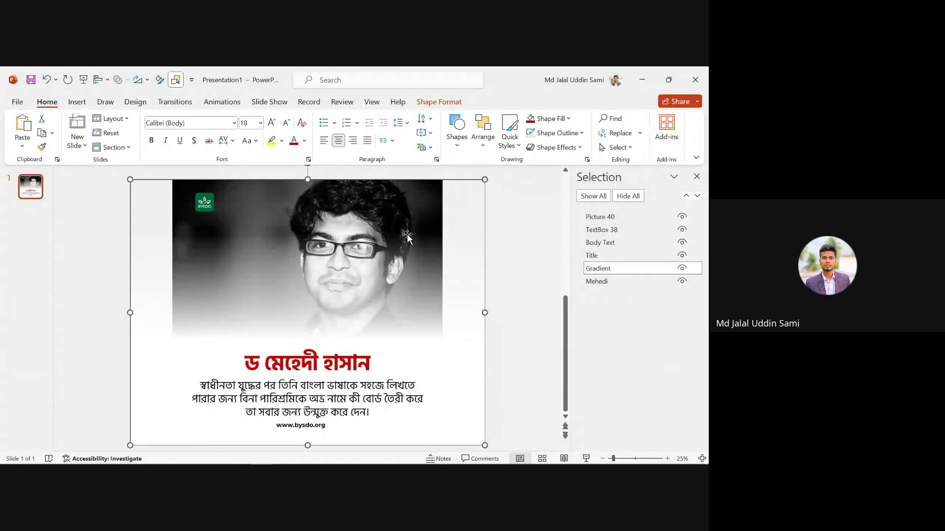
drag(302, 202, 305, 266)
key(ctrl+z)
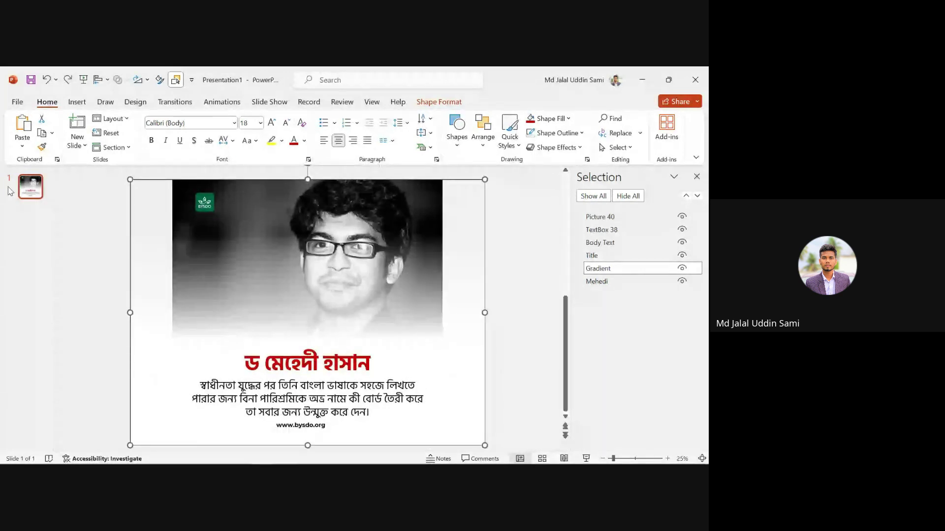
- Duplicate the memorial slide with Ctrl+D, shift slide 2's portrait up, and start Remove Background
click(10, 191)
key(ctrl+d)
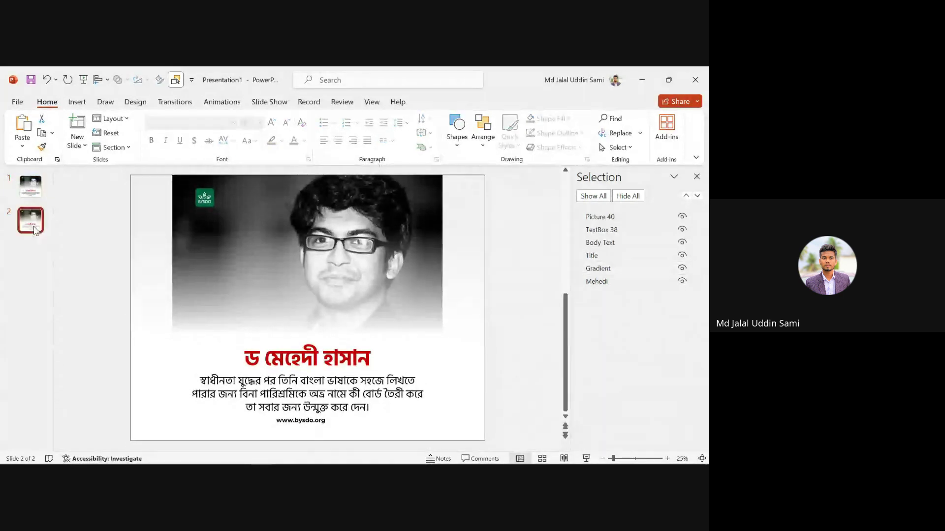
drag(342, 291, 355, 213)
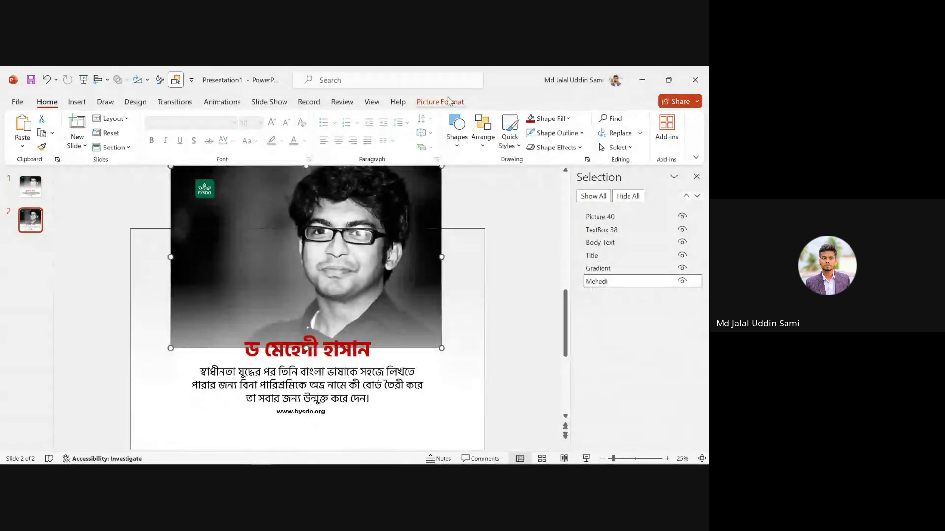
click(449, 101)
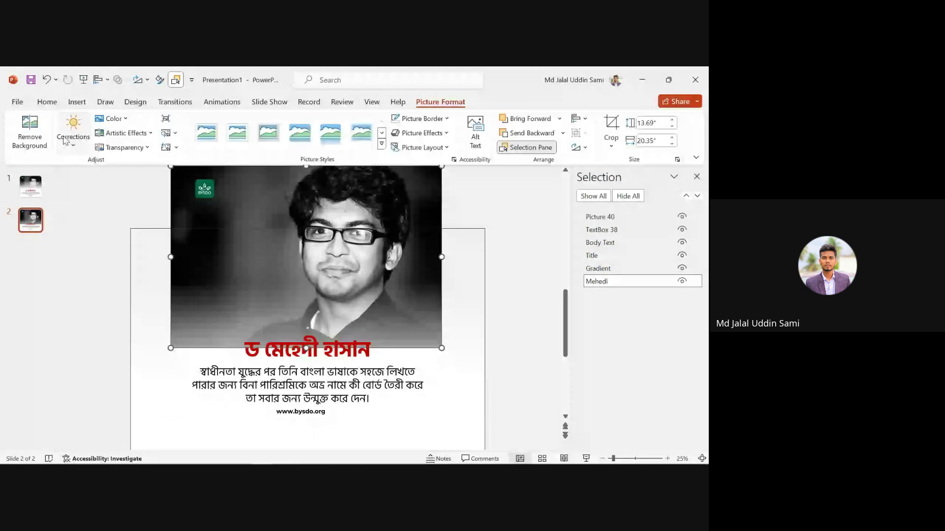
click(27, 128)
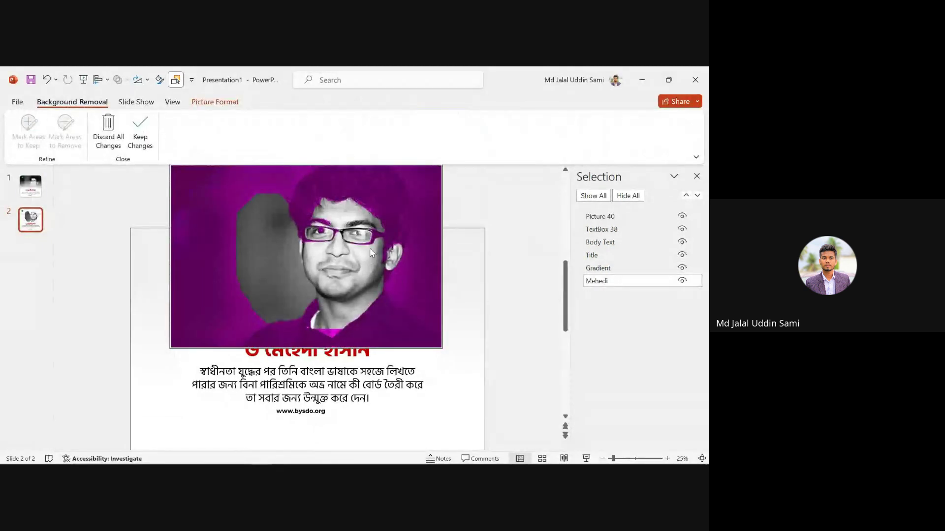
- Reopen background removal and mark the portrait's hair and left forehead as areas to keep
click(140, 133)
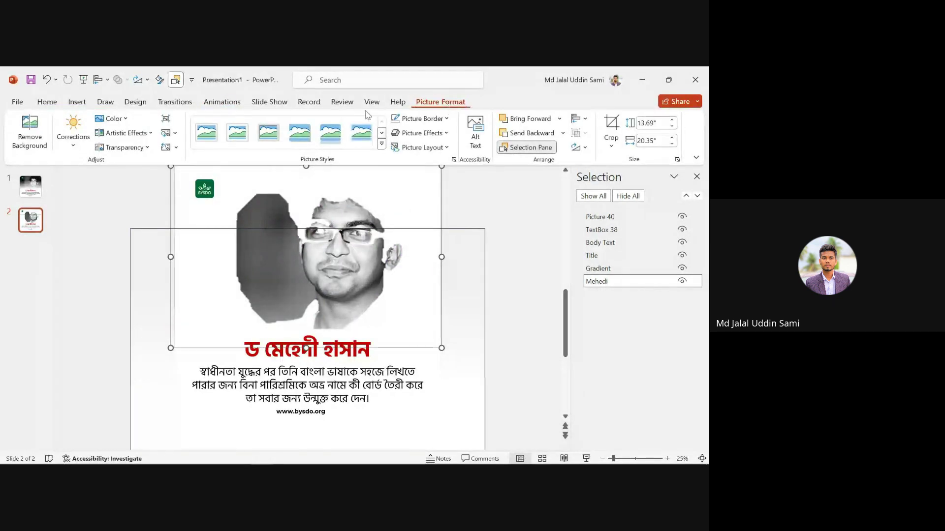
click(30, 132)
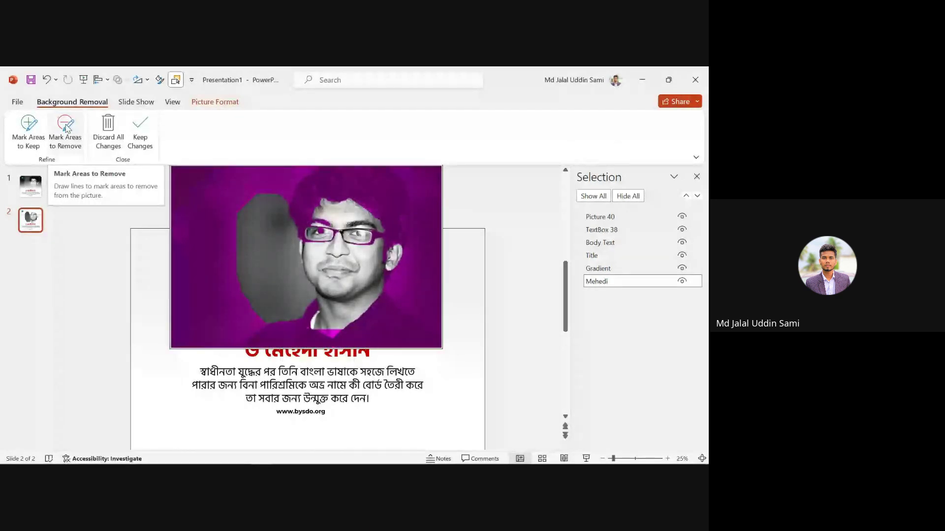
click(29, 127)
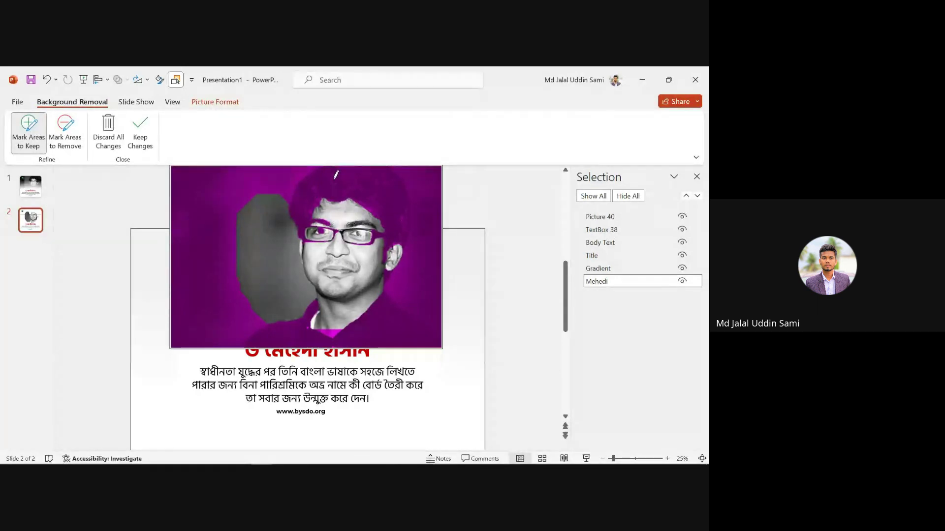
drag(336, 177, 341, 205)
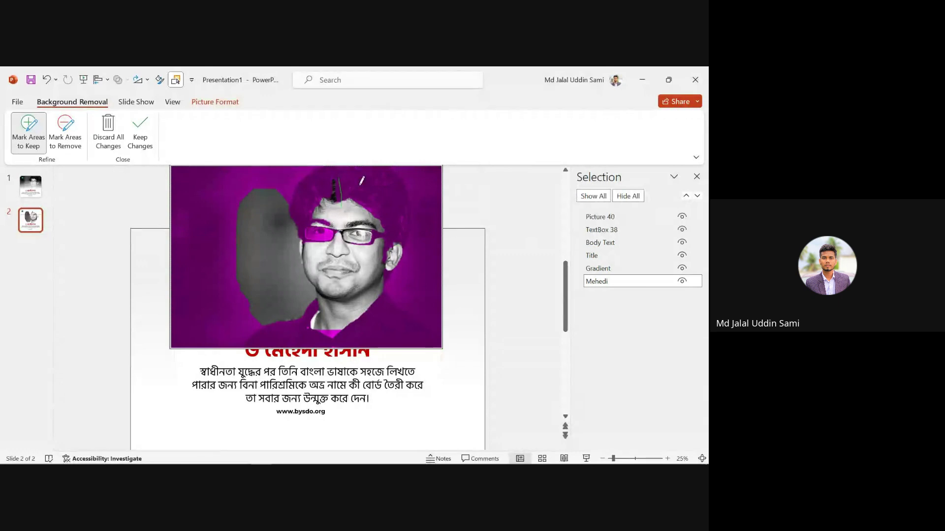
mouse_move(311, 180)
mouse_down()
mouse_move(345, 178)
mouse_move(376, 211)
mouse_up()
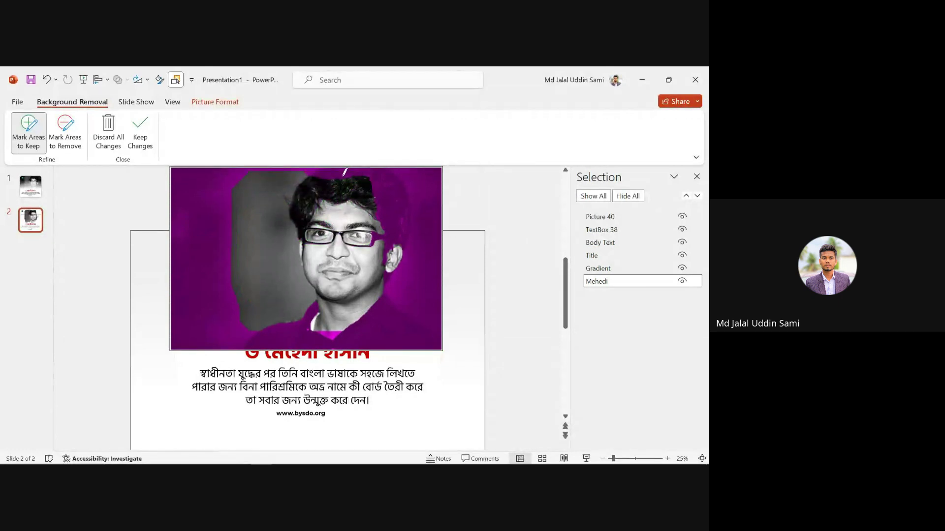
mouse_move(344, 173)
mouse_down()
mouse_move(360, 174)
mouse_move(388, 229)
mouse_up()
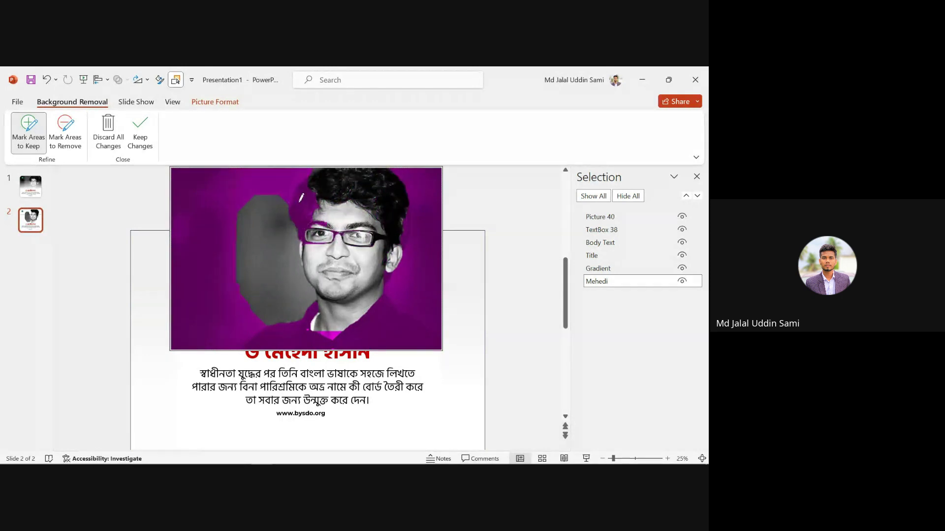
drag(301, 196, 320, 217)
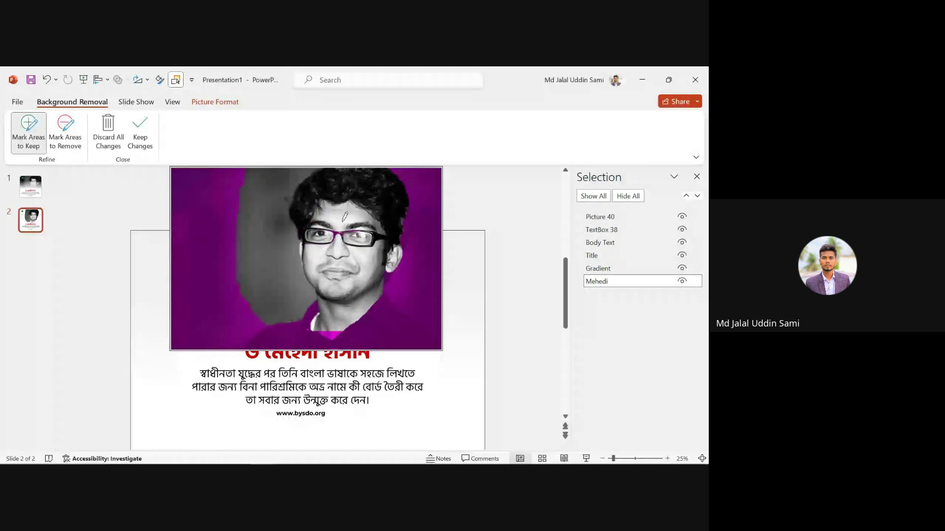
- Mark the shirt and lower right of the portrait as areas to keep
scroll(344, 211, down, 1)
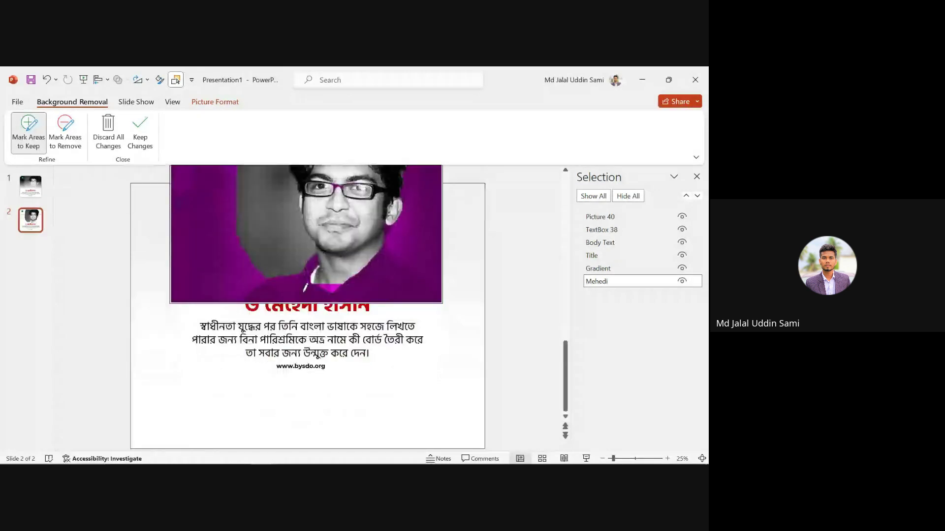
scroll(293, 287, up, 1)
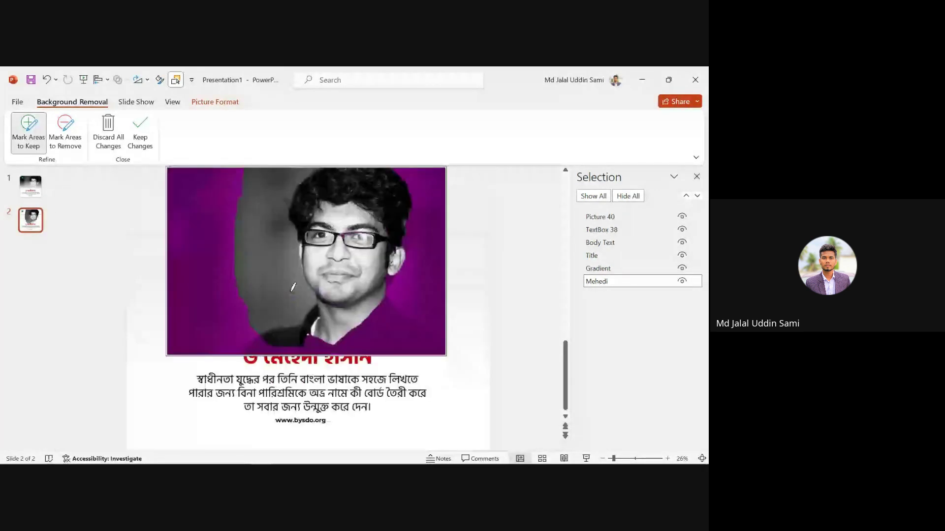
scroll(292, 287, up, 5)
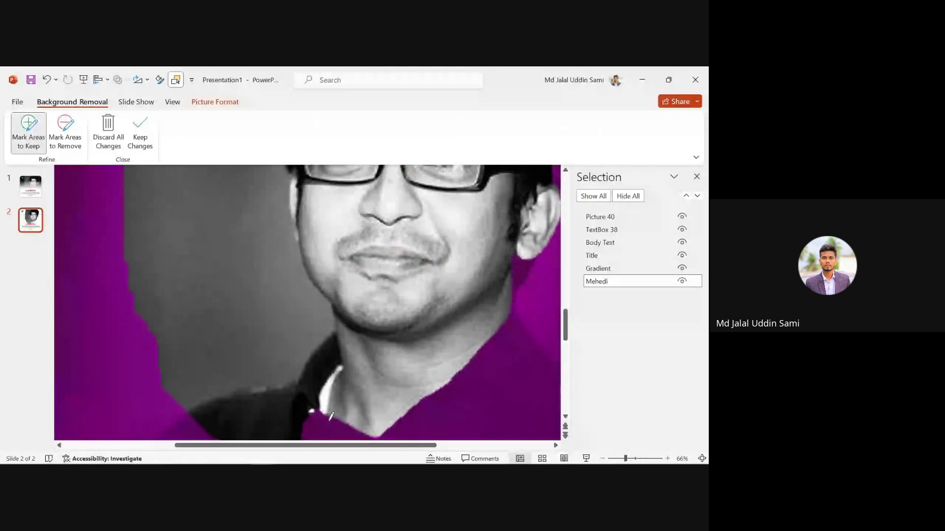
scroll(422, 376, down, 5)
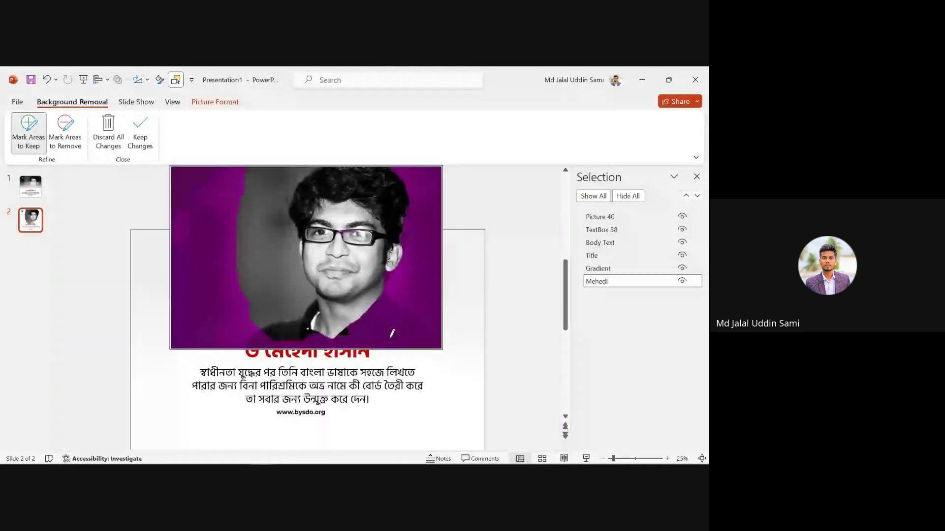
drag(392, 333, 421, 338)
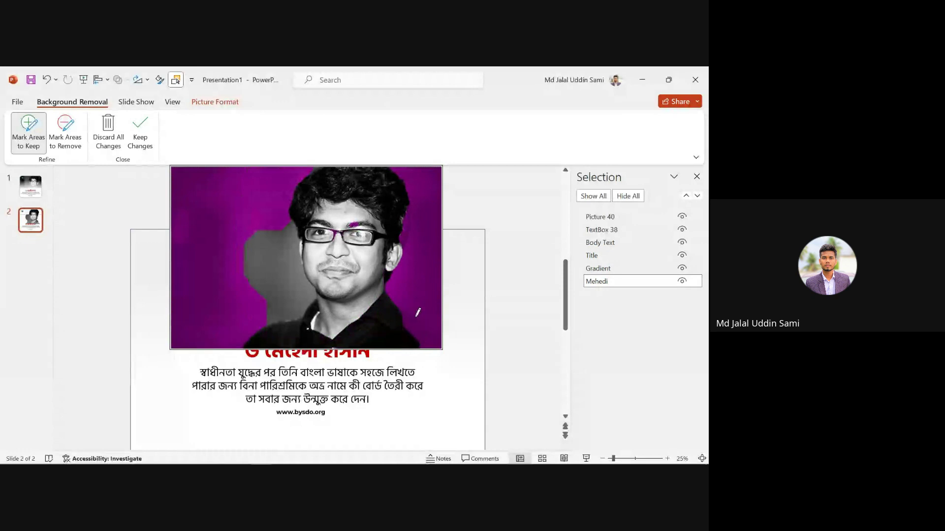
drag(419, 328, 429, 336)
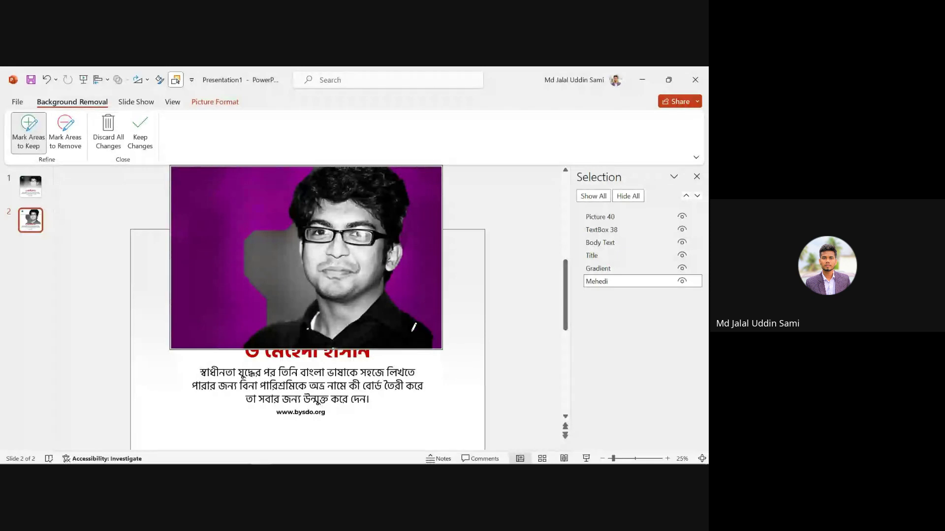
- Mark the grey patch left of the face for removal
click(69, 132)
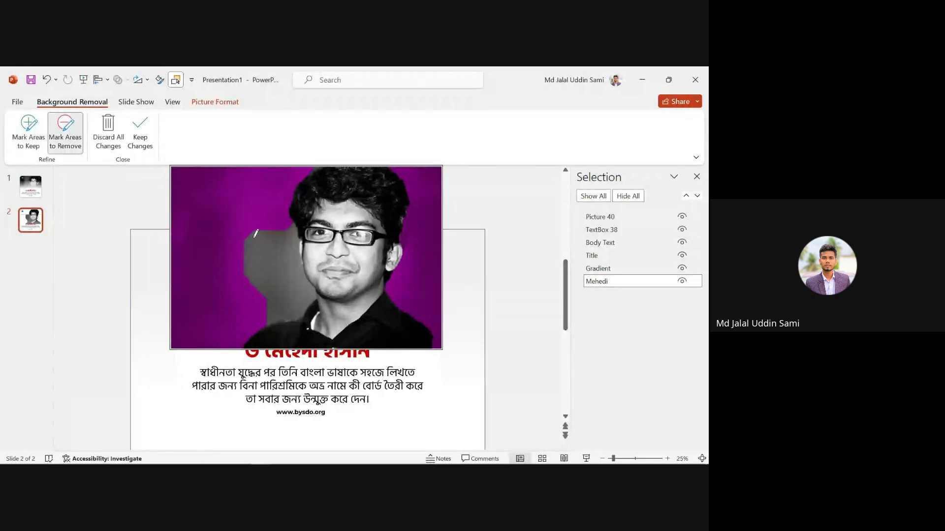
click(269, 255)
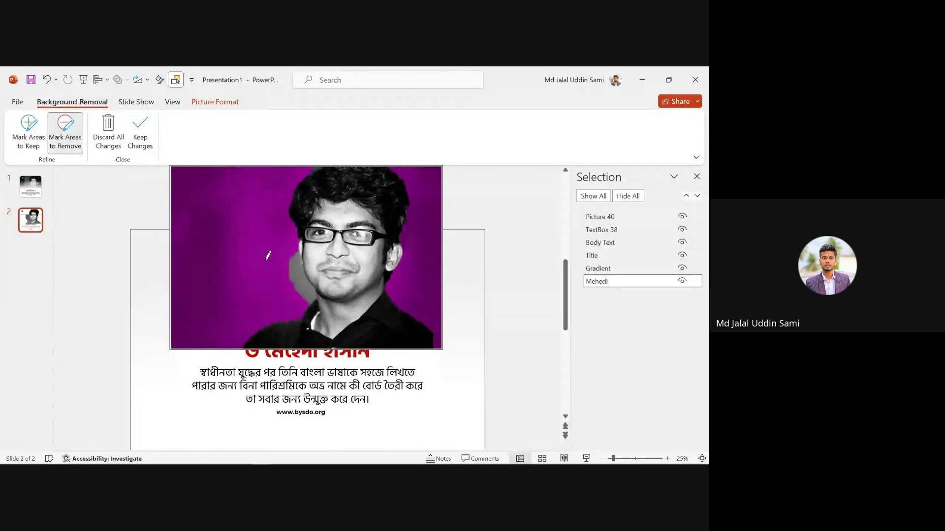
click(292, 270)
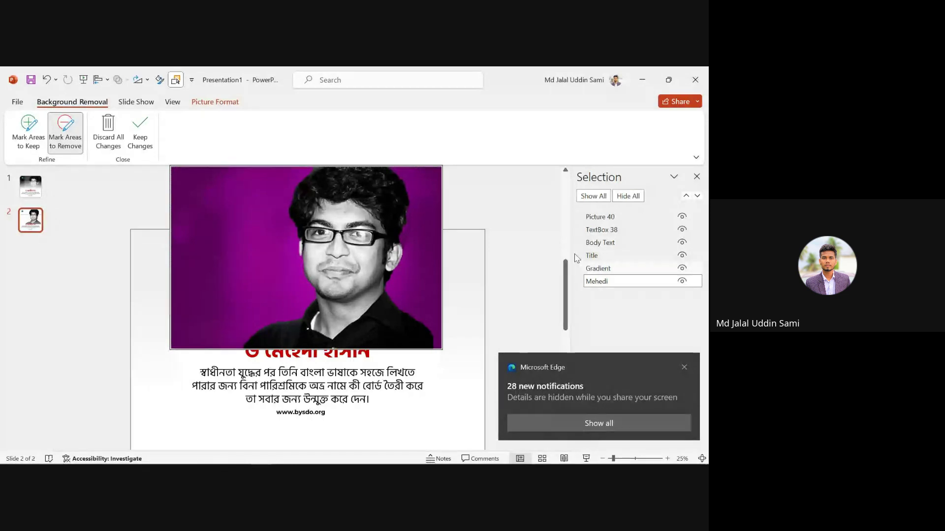
click(28, 131)
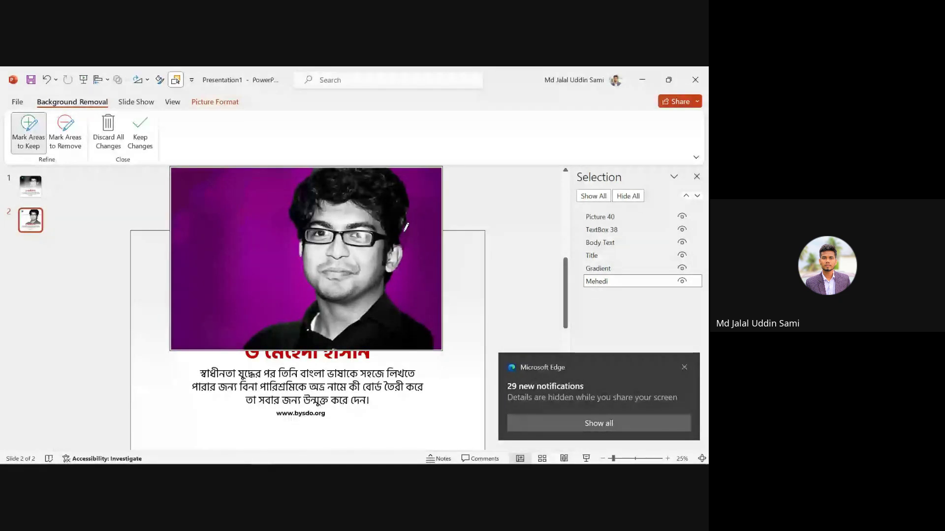
click(68, 137)
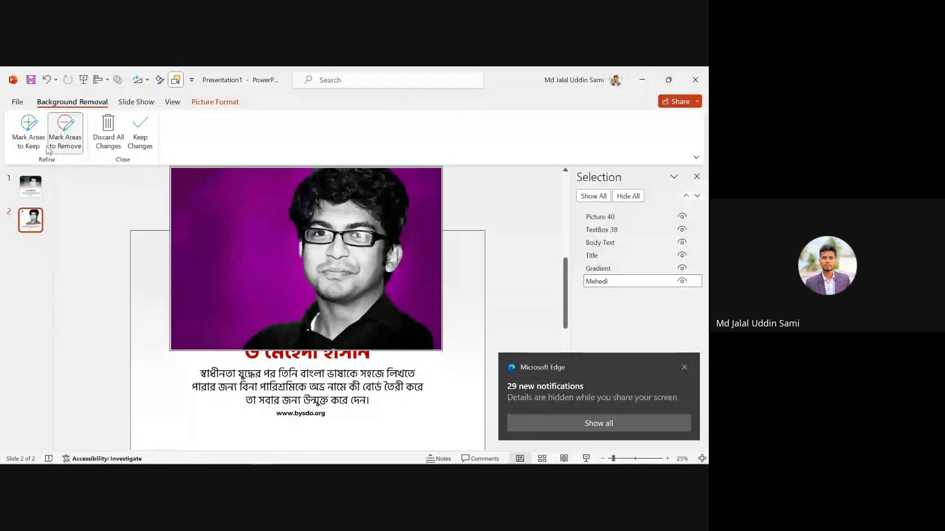
click(35, 137)
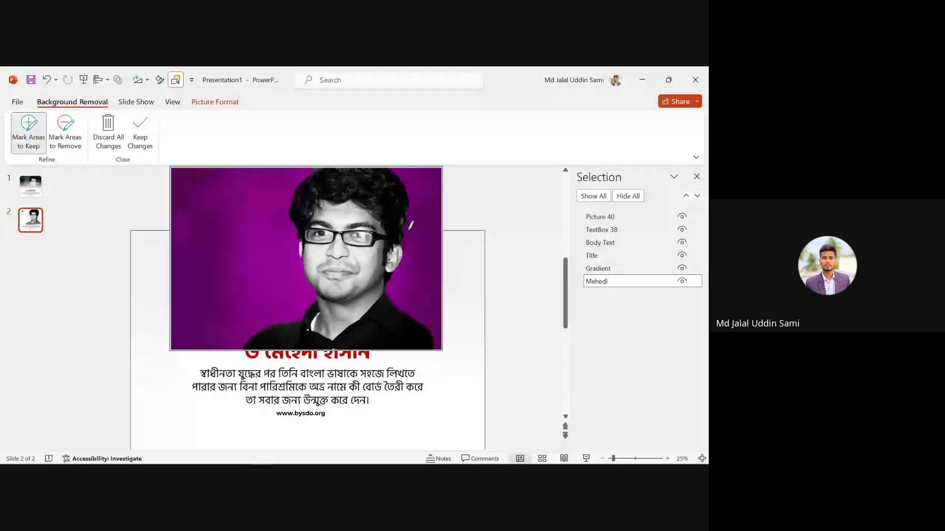
- Apply the background removal and drag slide 2's cut-out portrait to the right, off the slide
key(Escape)
key(Page_Up)
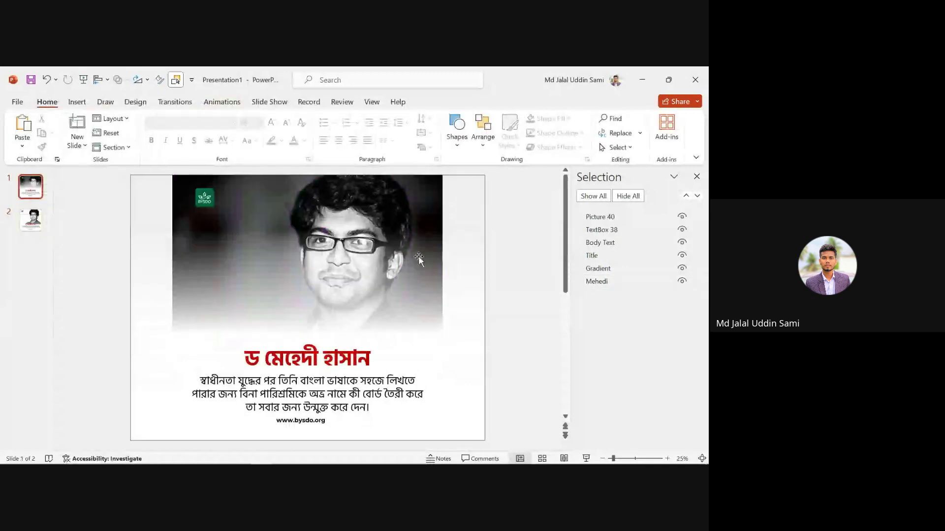
scroll(419, 260, down, 2)
click(372, 247)
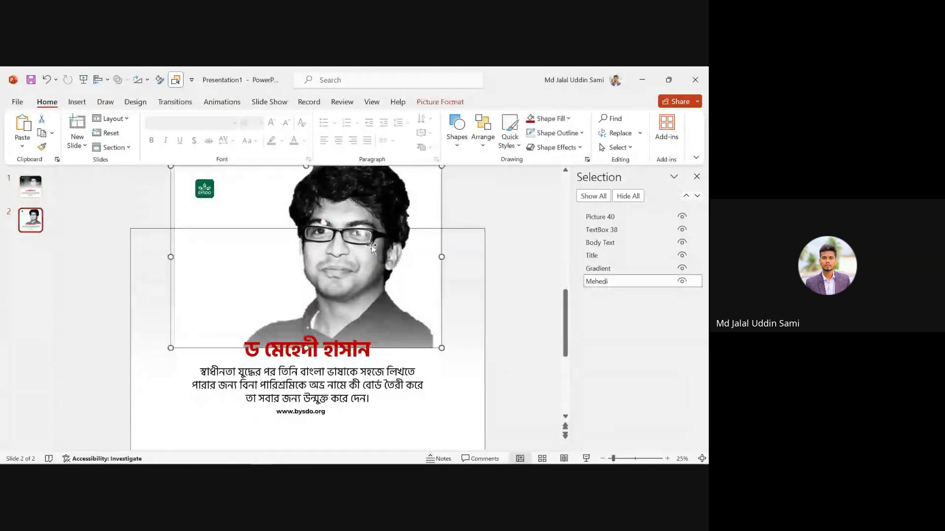
ctrl+scroll(372, 248, down, 2)
drag(349, 276, 434, 291)
click(464, 224)
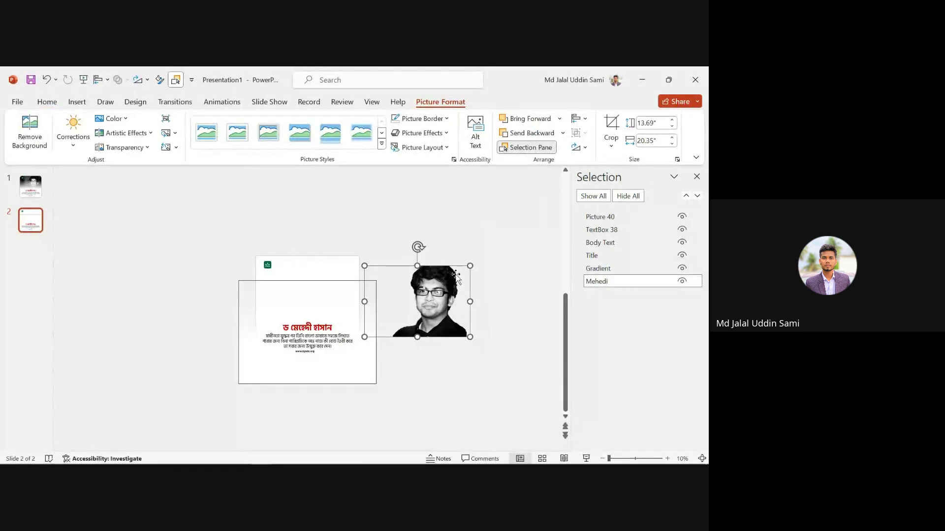
click(477, 194)
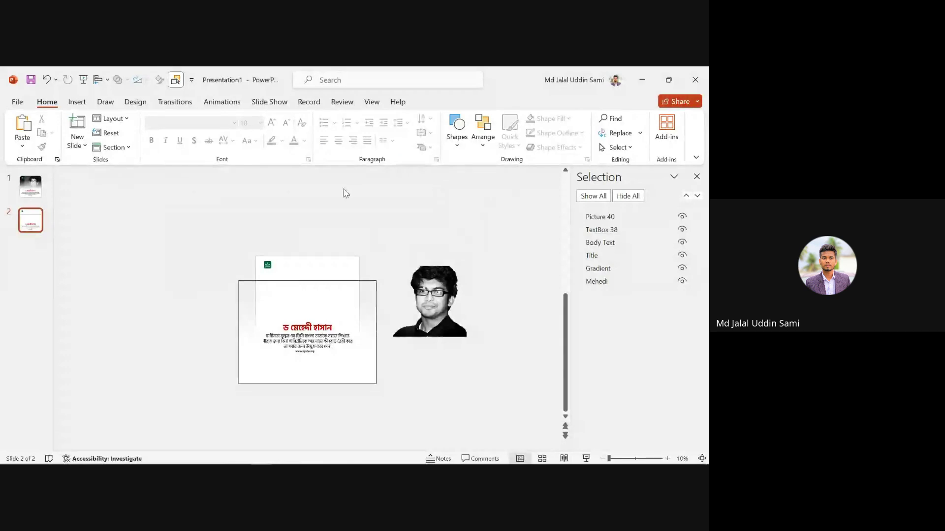
mouse_move(208, 459)
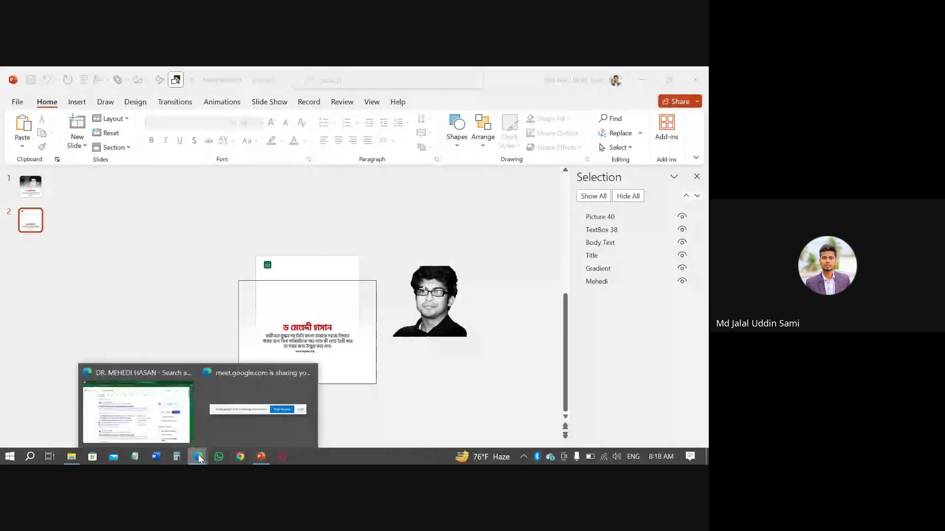
click(162, 421)
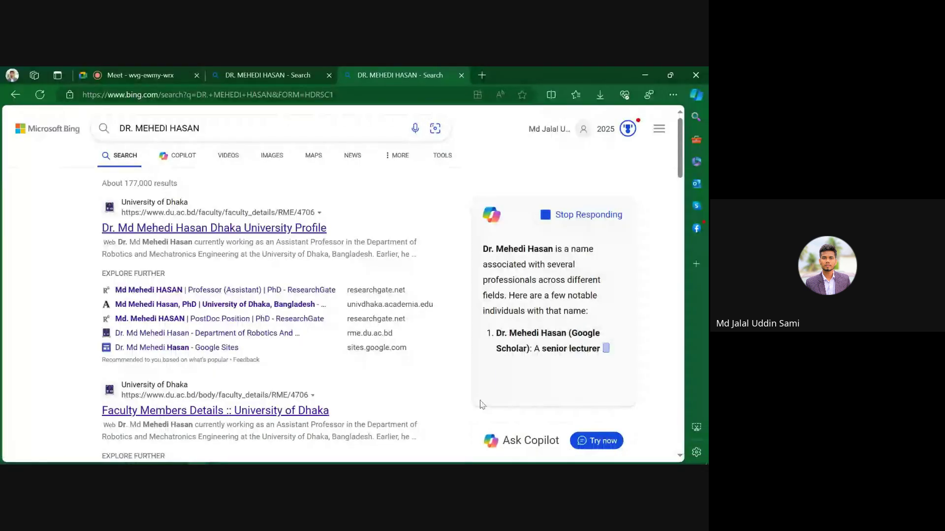
click(127, 75)
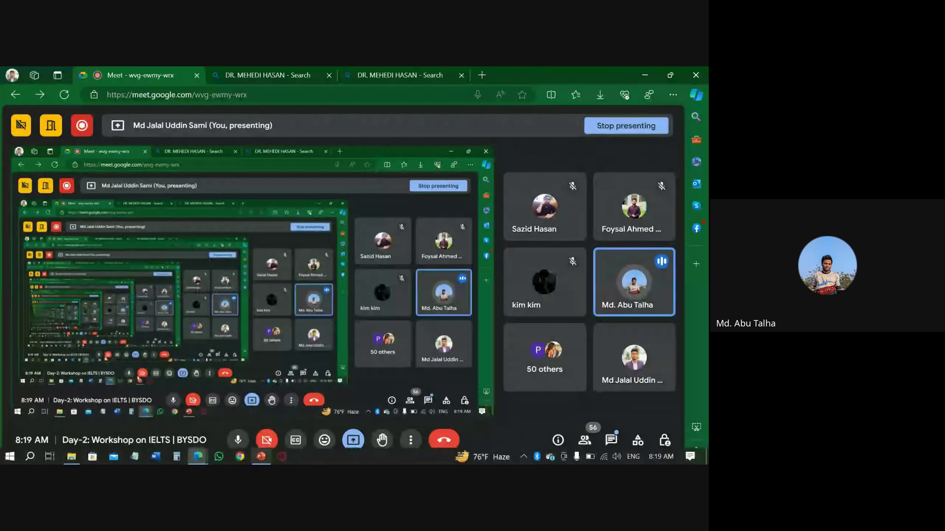
click(259, 459)
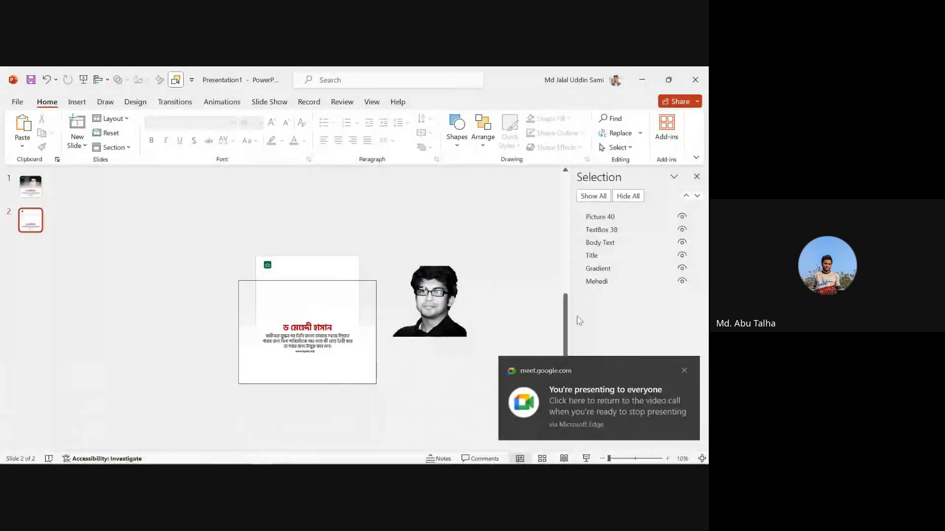
- Dismiss the Meet notification and duplicate slide 2 with Ctrl+D to create a third slide
click(685, 371)
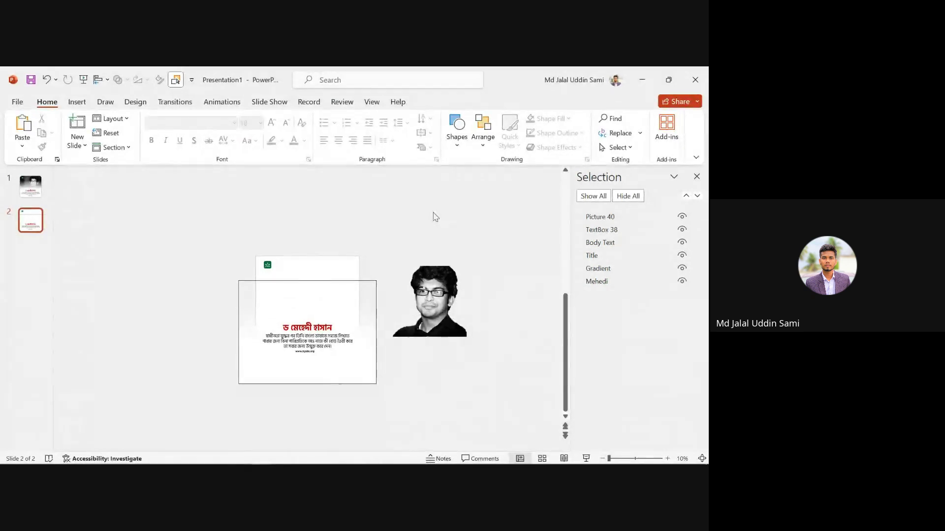
click(28, 221)
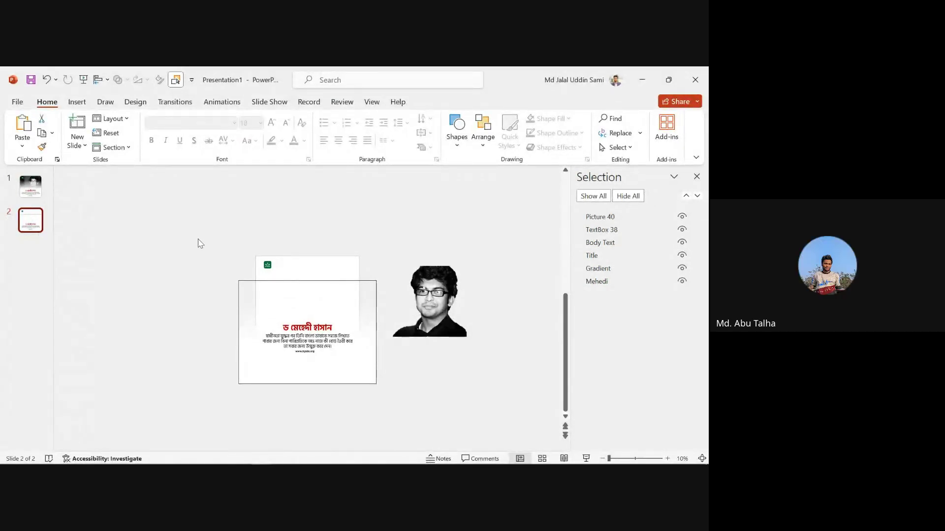
key(ctrl+d)
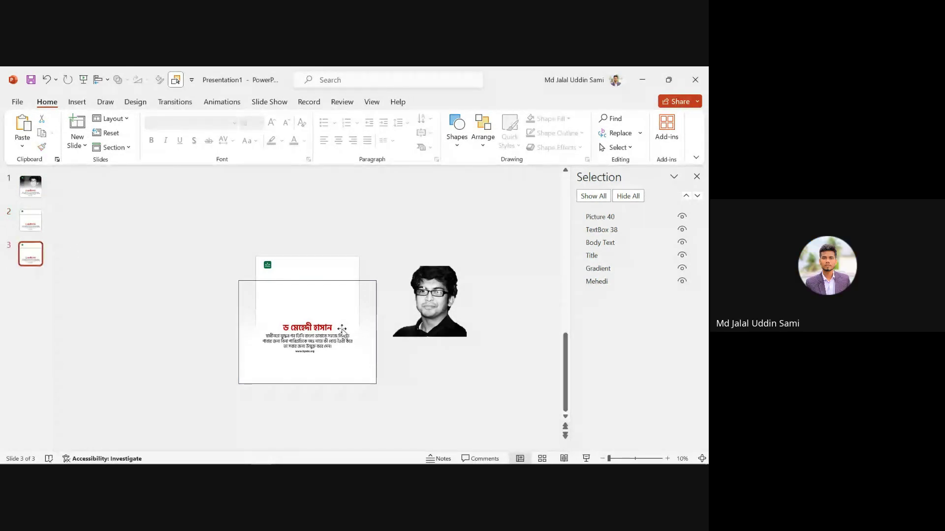
scroll(324, 351, up, 4)
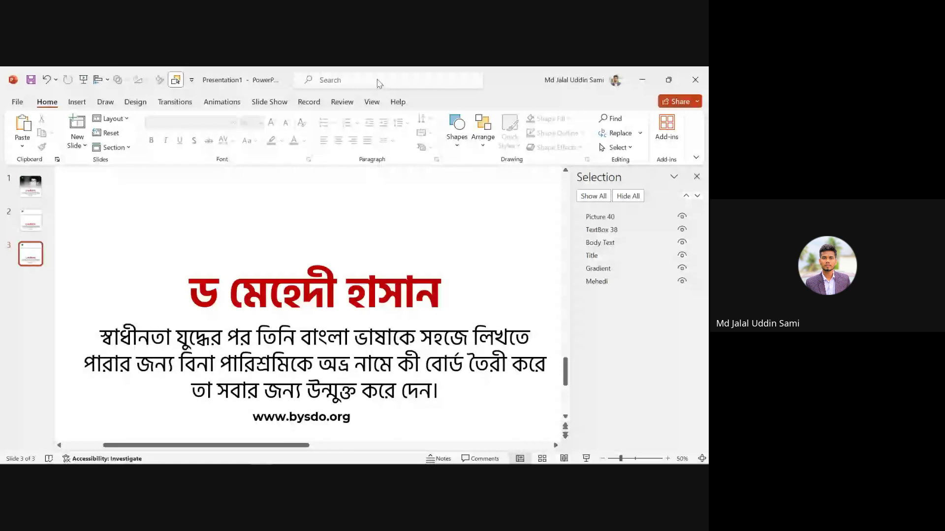
- Select slide 3's body text, title, Gradient rectangle and portrait in turn
click(349, 339)
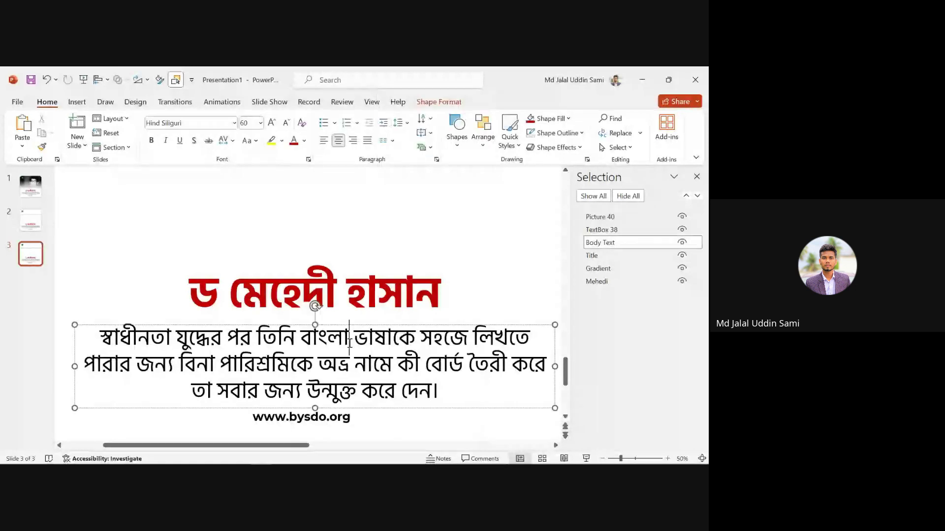
ctrl+scroll(356, 338, down, 3)
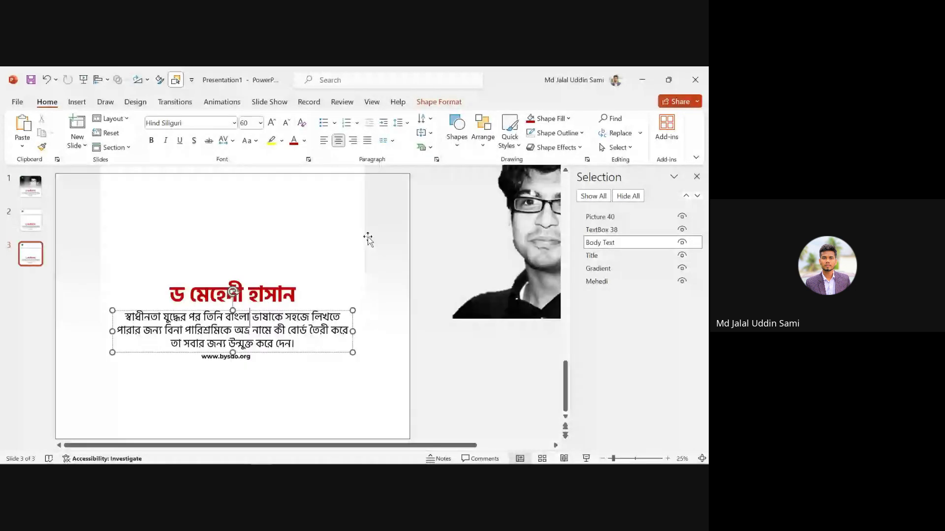
shift+click(288, 286)
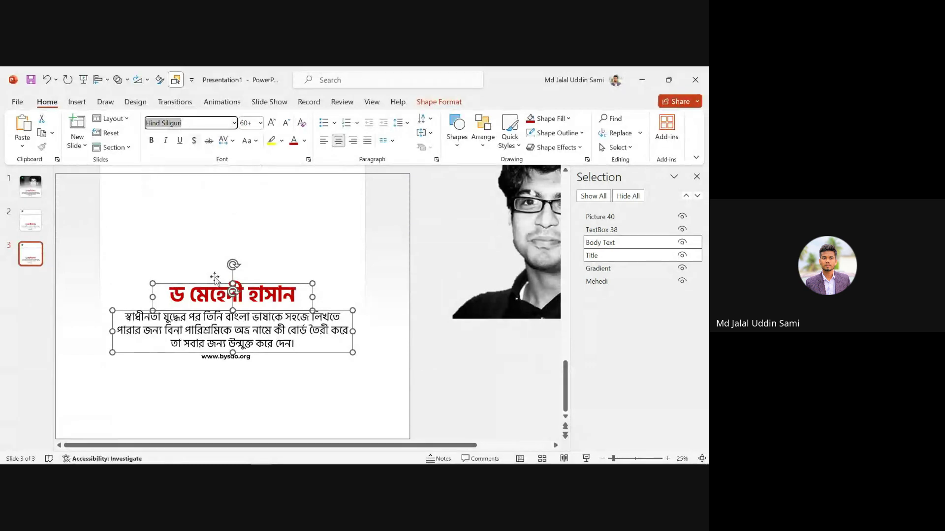
click(352, 270)
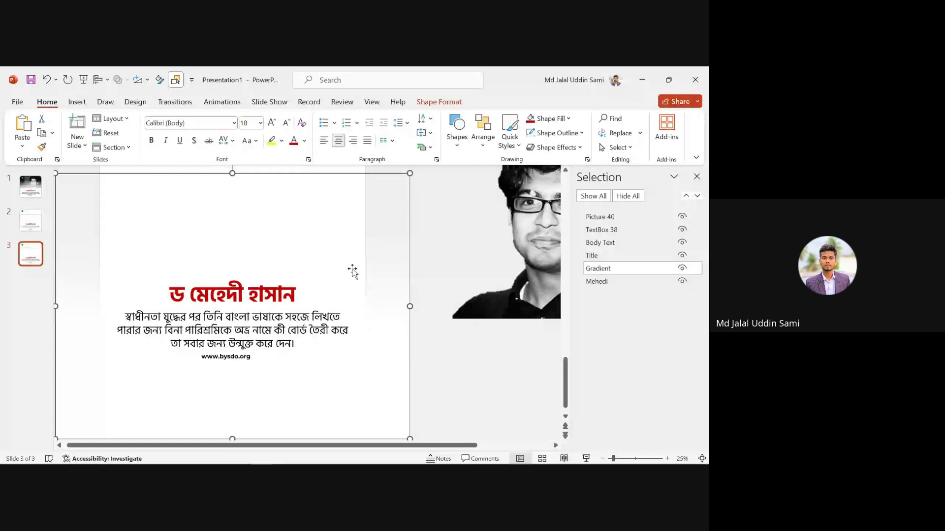
key(shift+Tab)
scroll(429, 308, down, 3)
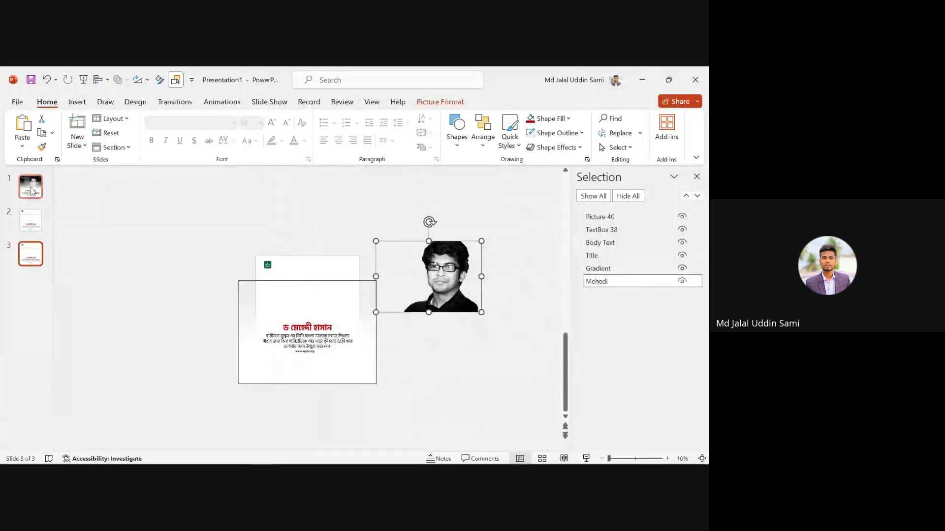
click(31, 224)
- Undo back to a single portrait slide and add a blank slide after slide 1
key(ctrl+z)
key(ctrl+z)
key(ctrl+z)
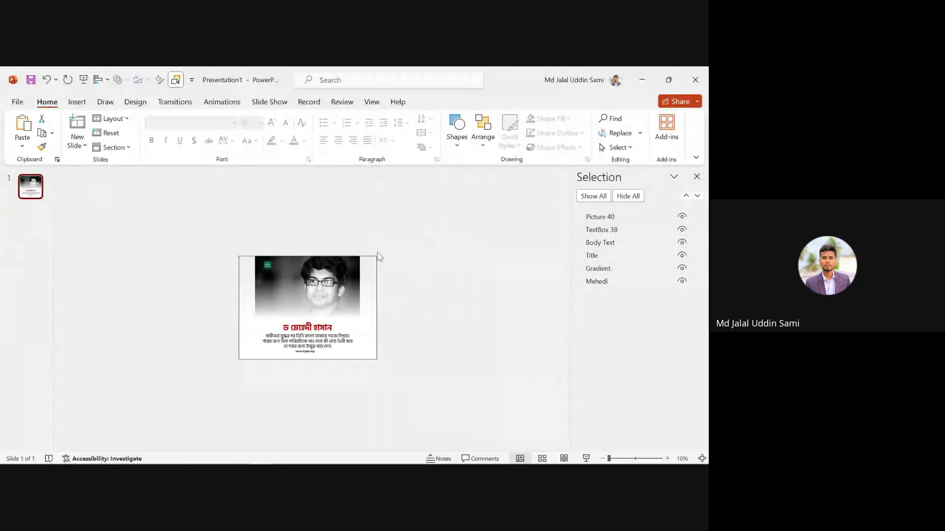
key(super)
key(super)
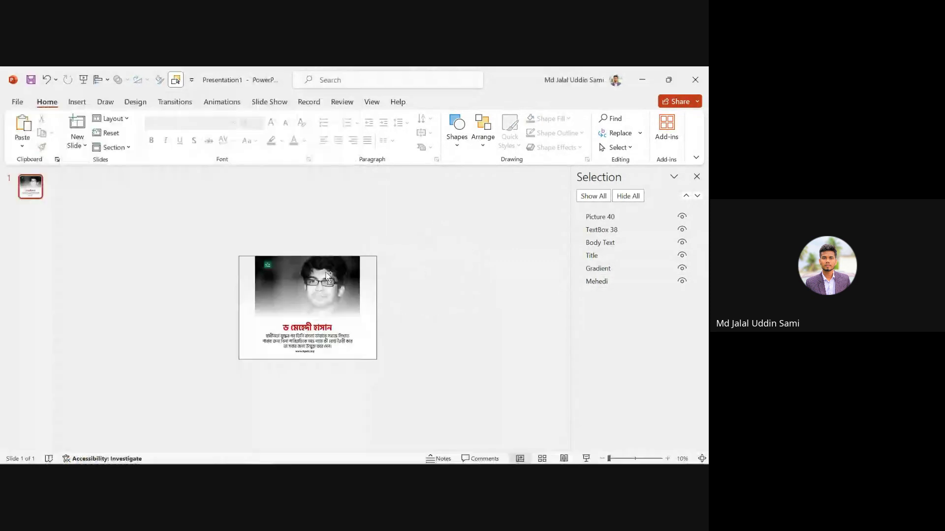
click(329, 209)
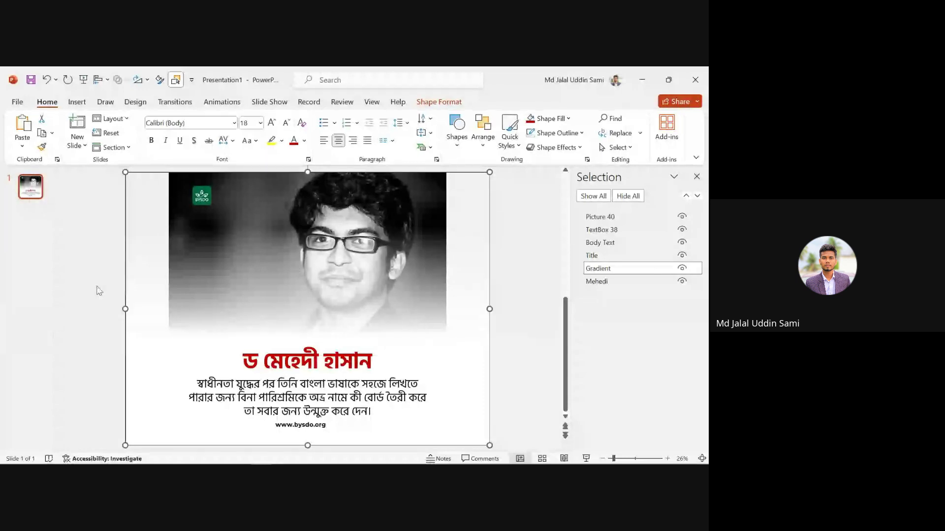
click(28, 236)
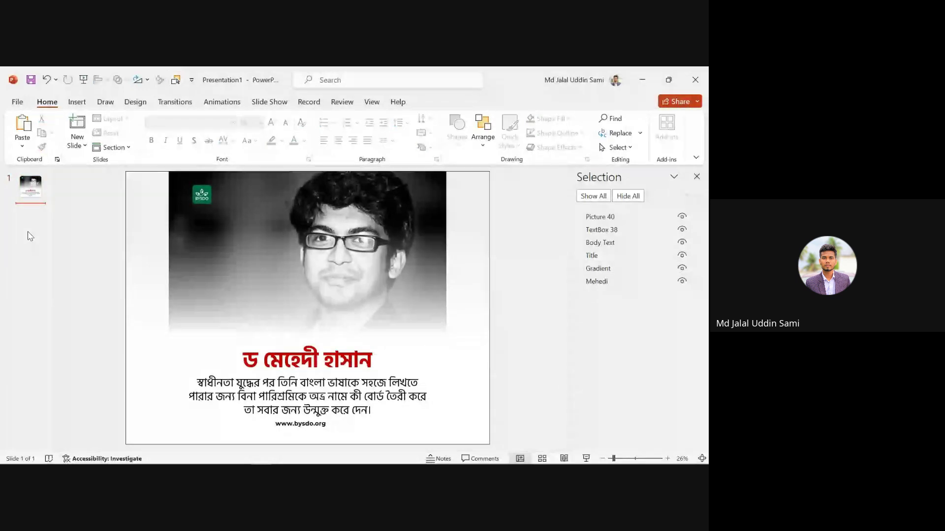
key(Return)
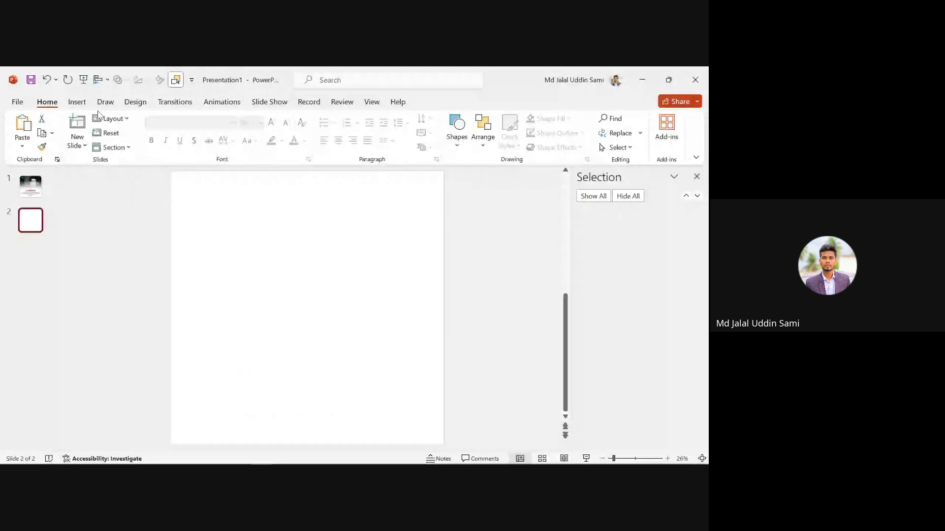
- Draw a blue rounded square on slide 2 with slightly softened corners, then close the Selection Pane
click(77, 102)
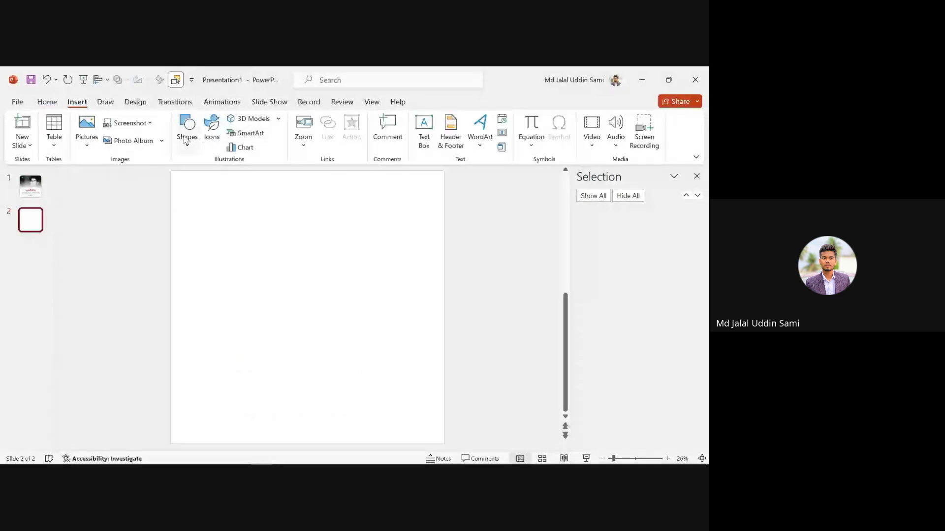
click(187, 131)
click(248, 176)
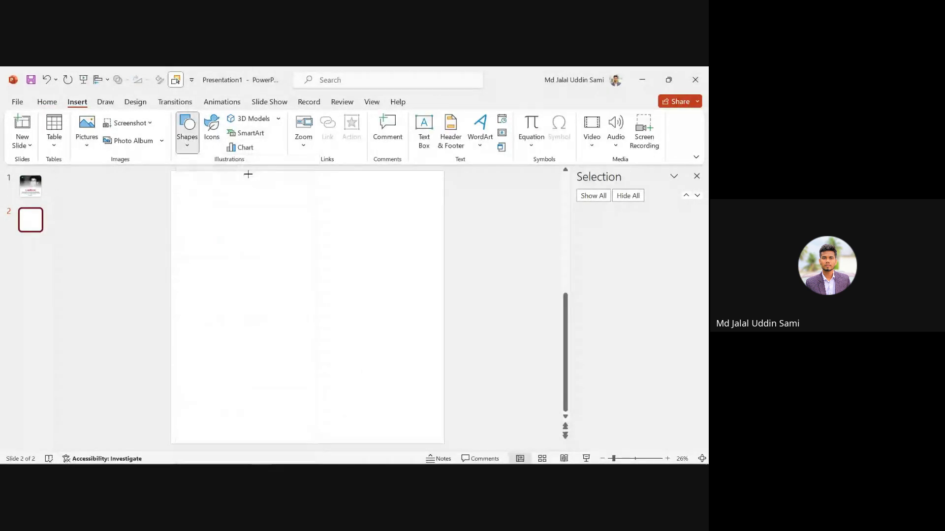
drag(202, 217, 300, 363)
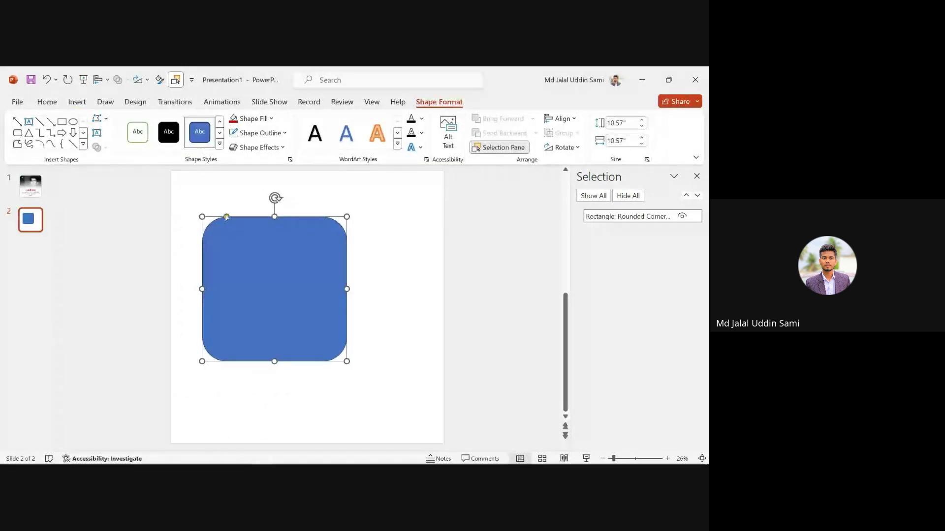
drag(227, 217, 220, 217)
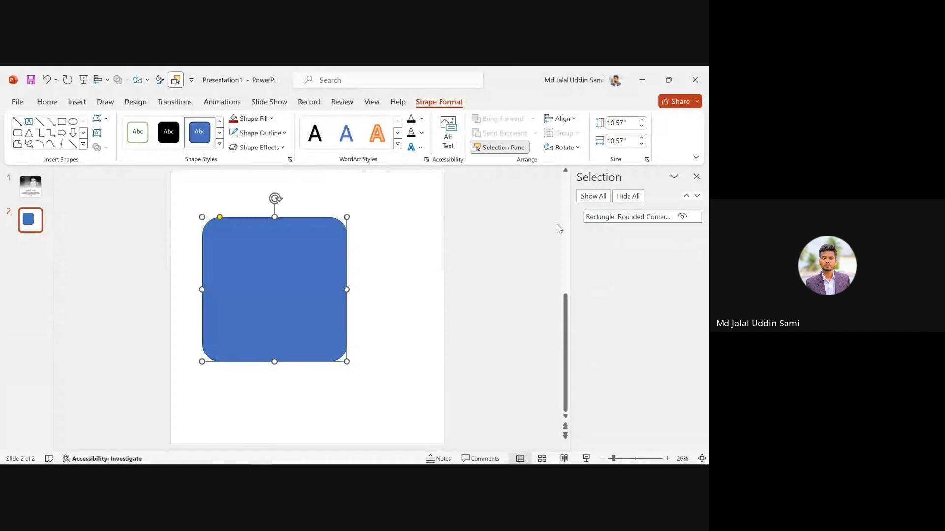
click(699, 178)
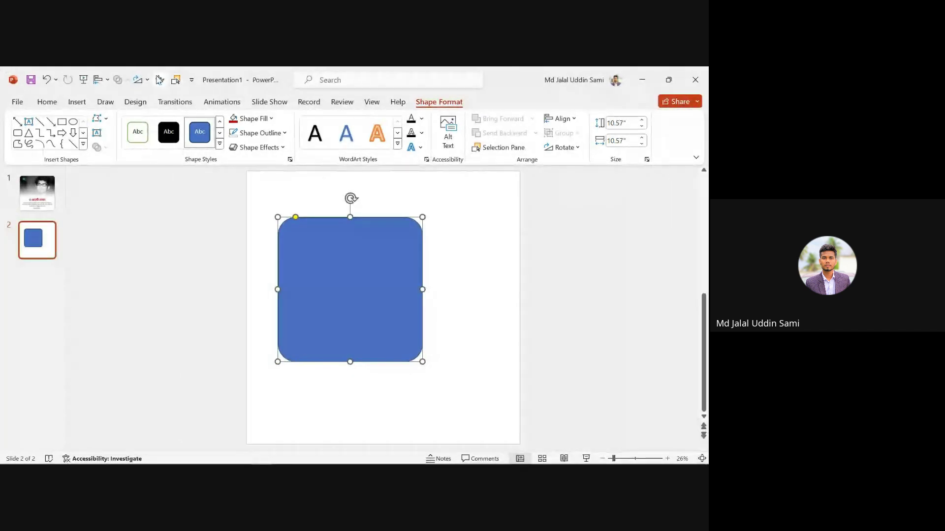
- Fill the rounded square with gold through Format Shape
click(159, 80)
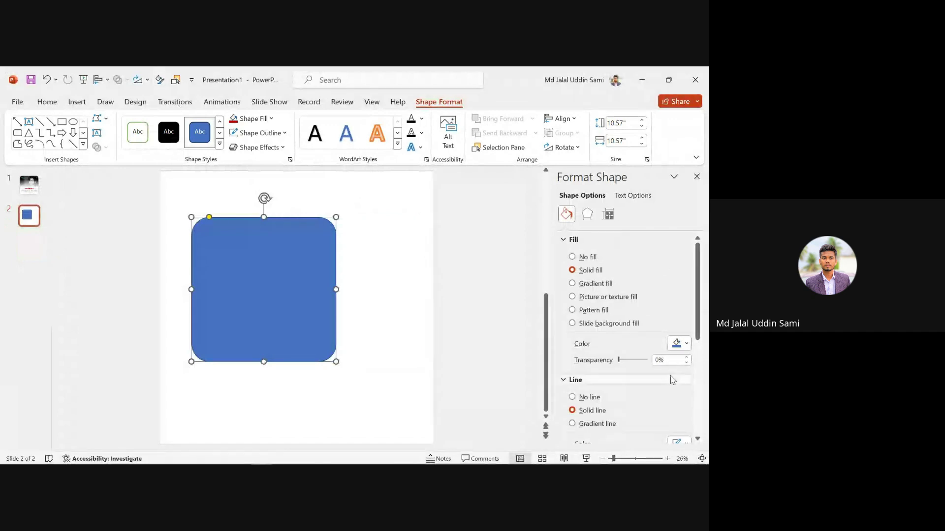
scroll(663, 340, down, 2)
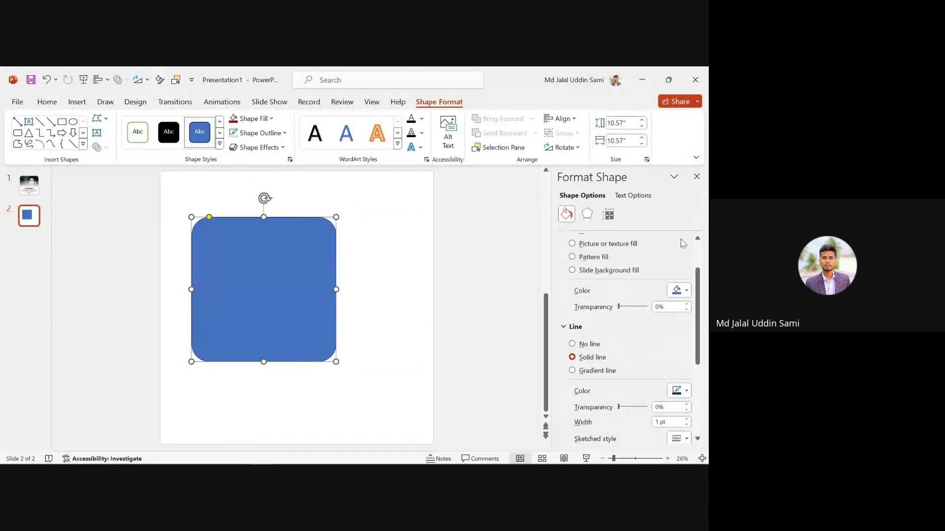
click(680, 290)
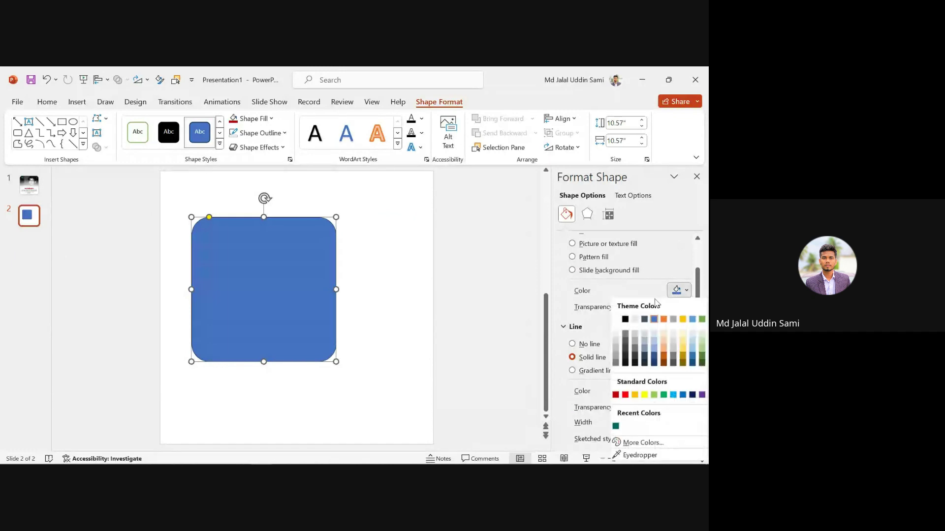
click(635, 395)
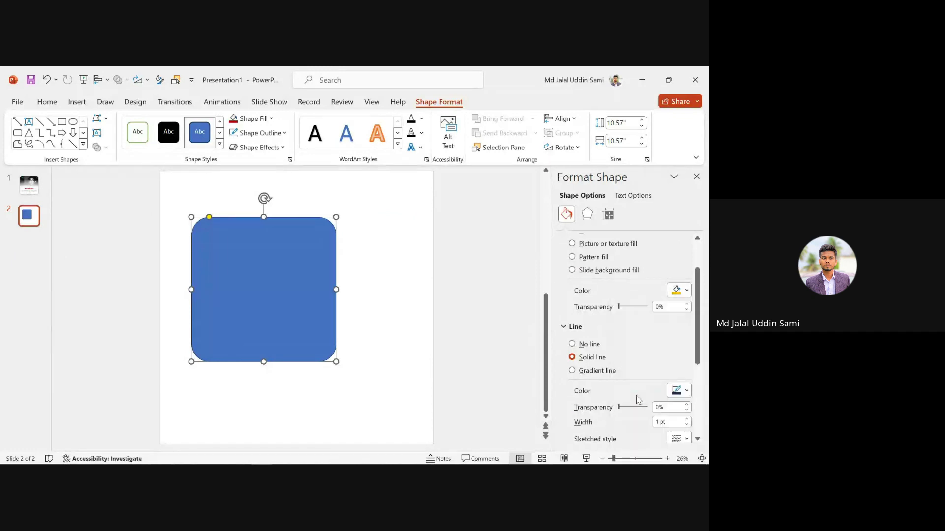
click(380, 241)
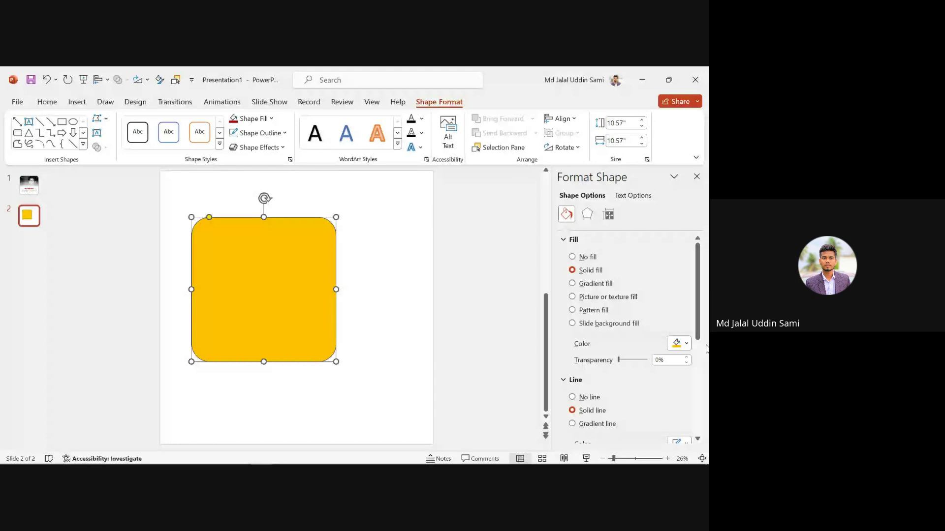
- Give the square a recently used dark outline, 12 pt wide
scroll(577, 396, down, 3)
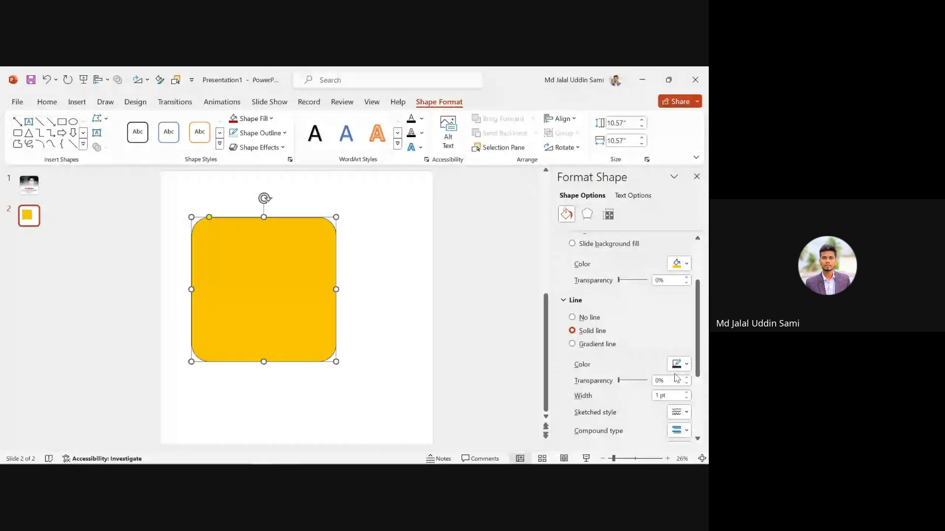
click(679, 365)
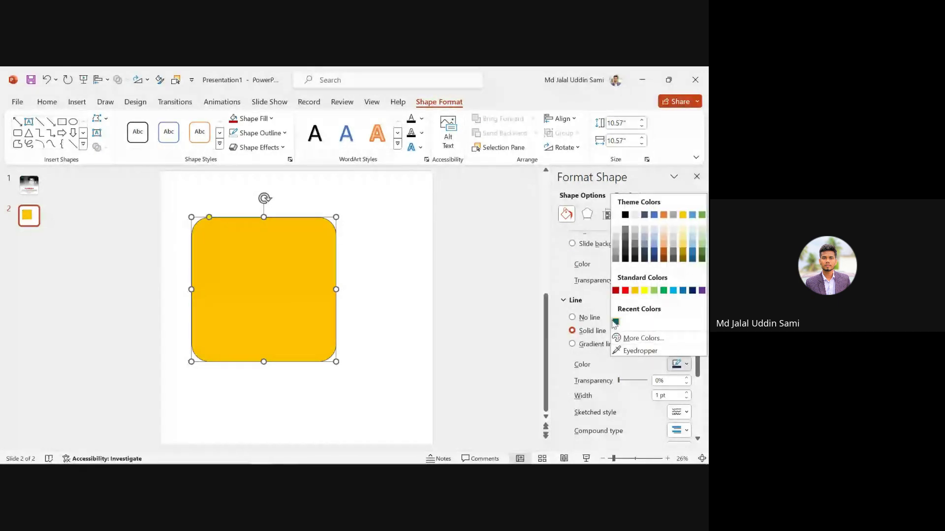
click(616, 322)
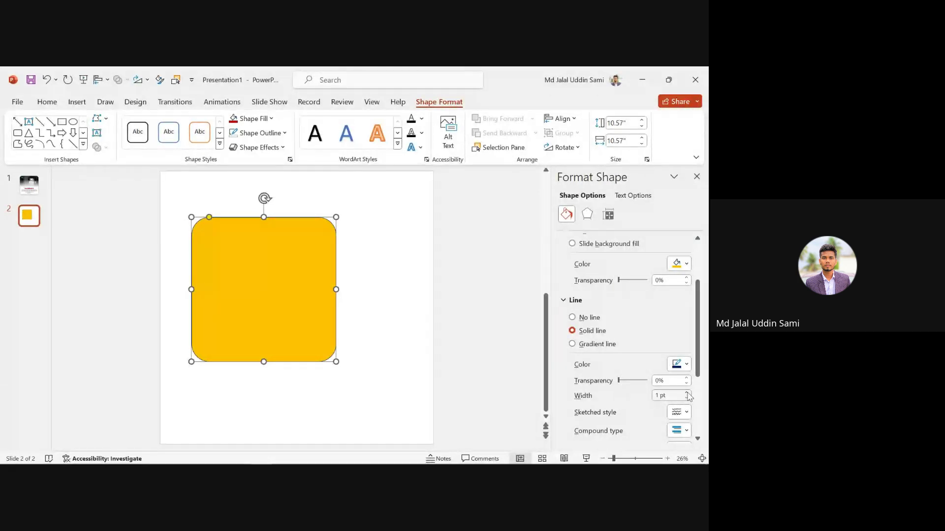
double_click(660, 396)
text(12)
key(Return)
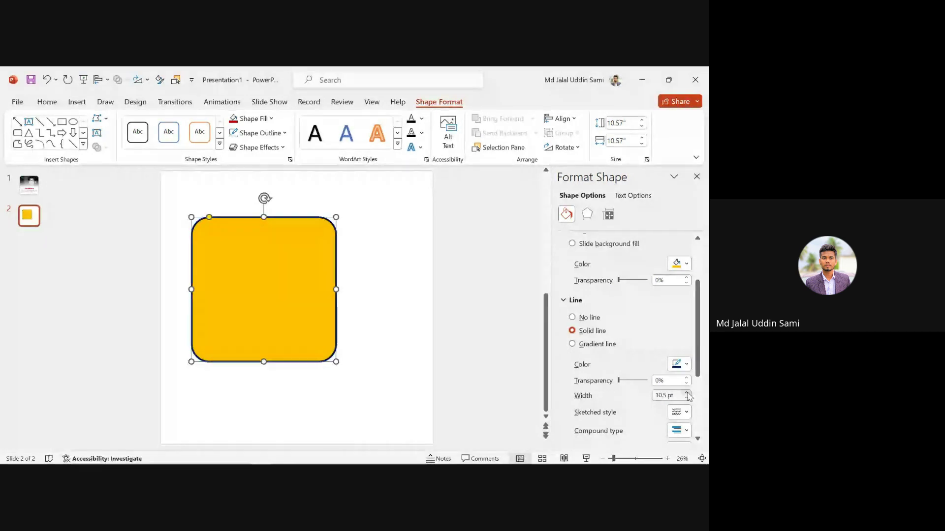
click(407, 219)
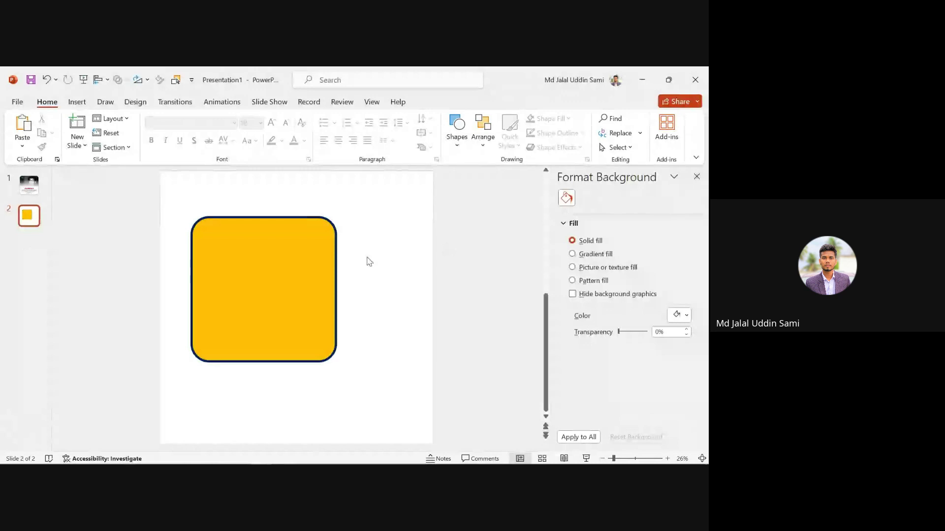
- Draw a second rounded square right of the gold one and round its corners into a blue circle
click(77, 102)
click(187, 131)
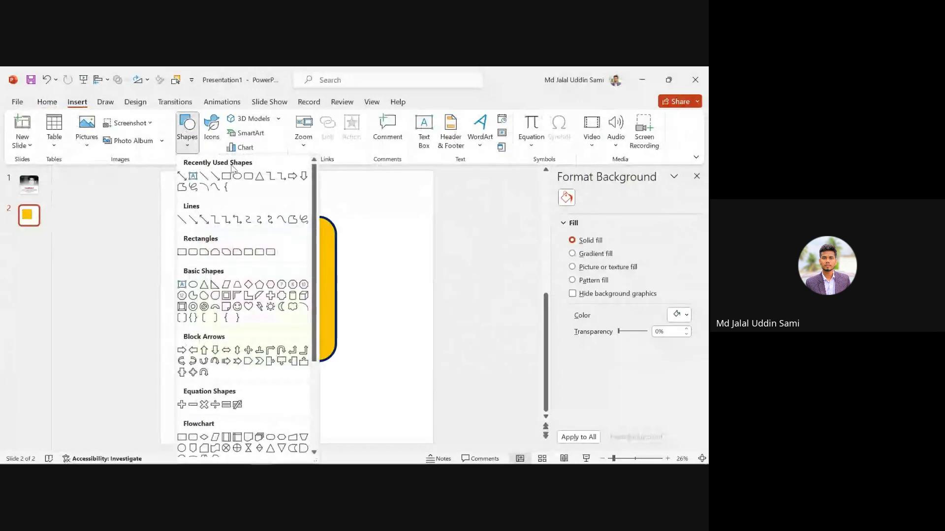
click(248, 178)
drag(383, 226, 486, 348)
drag(478, 291, 454, 279)
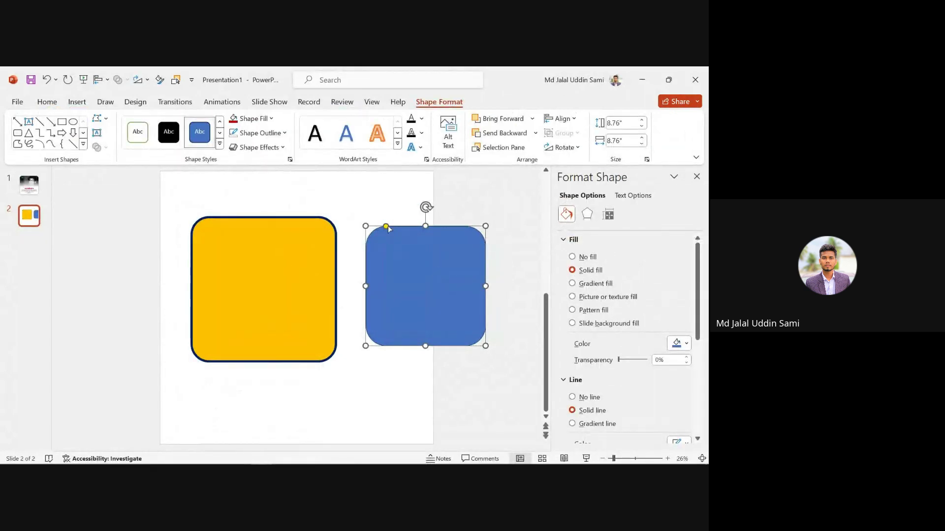
drag(388, 227, 415, 263)
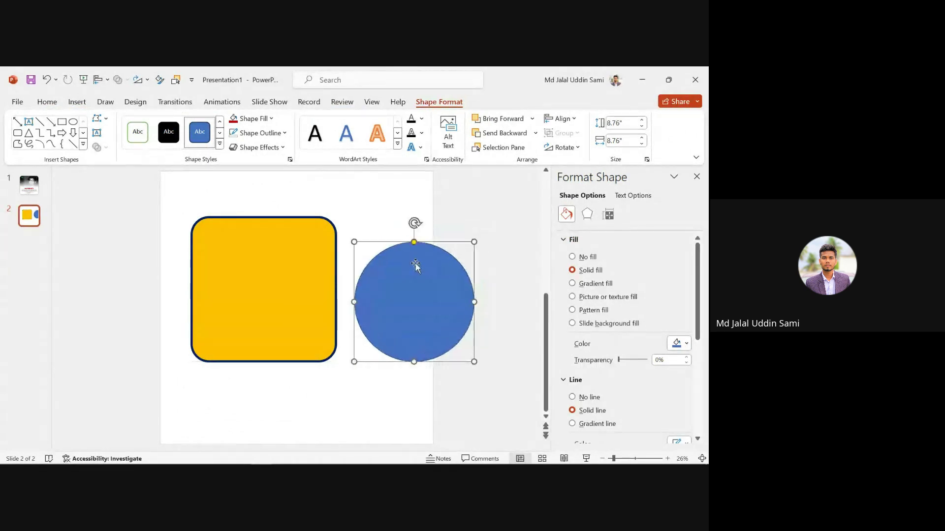
- Move the gold square further left, leaving the blue circle deselected
drag(259, 254, 247, 238)
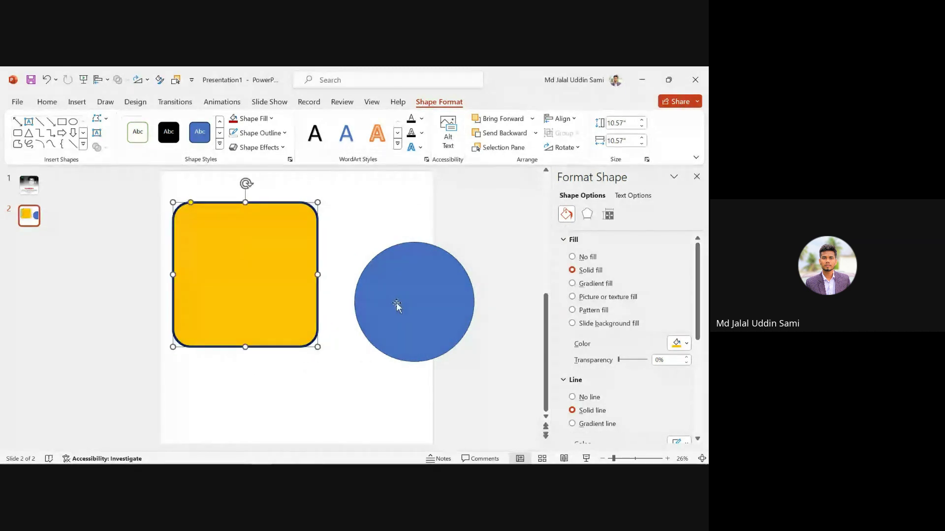
click(470, 290)
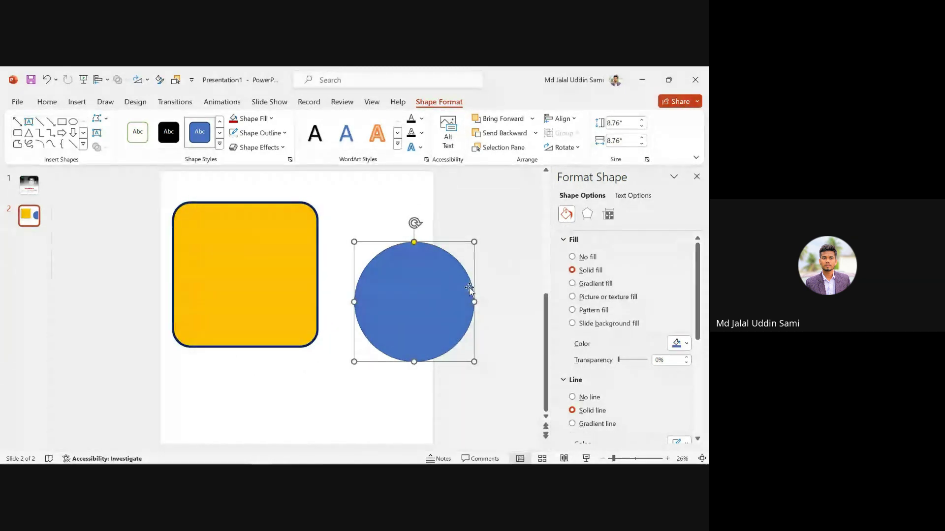
click(368, 200)
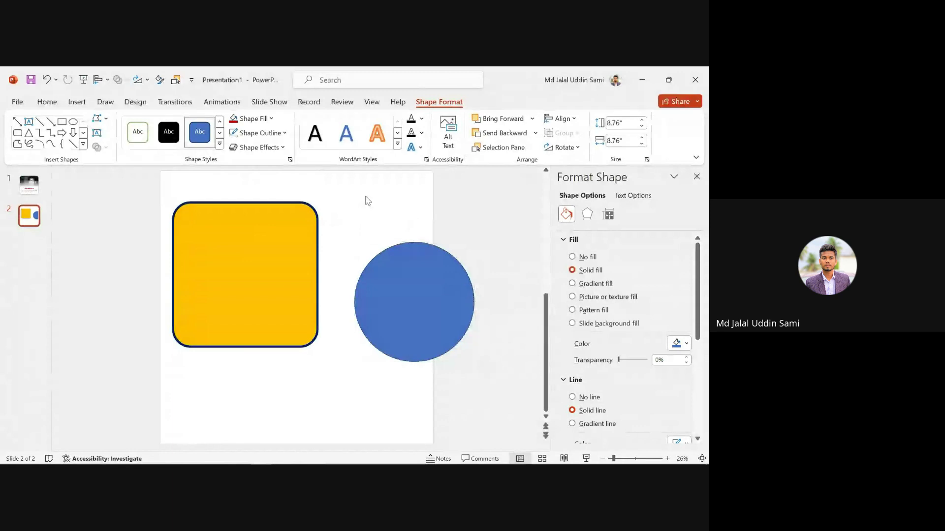
- Copy the gold square's formatting onto the blue circle with Format Painter
click(247, 228)
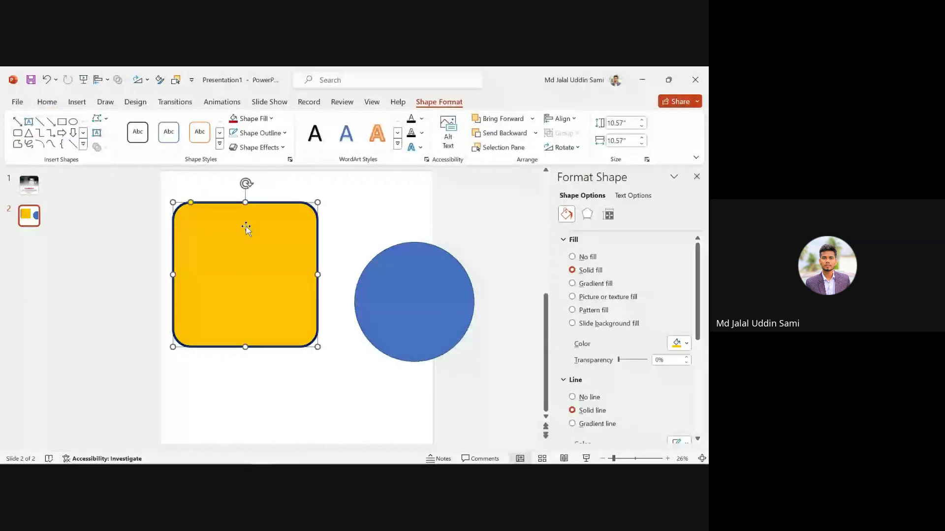
click(50, 101)
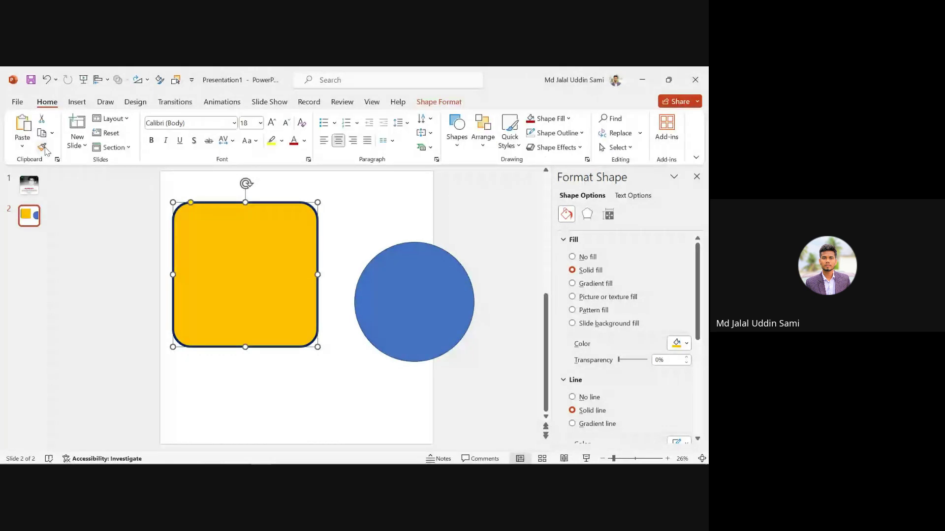
click(44, 148)
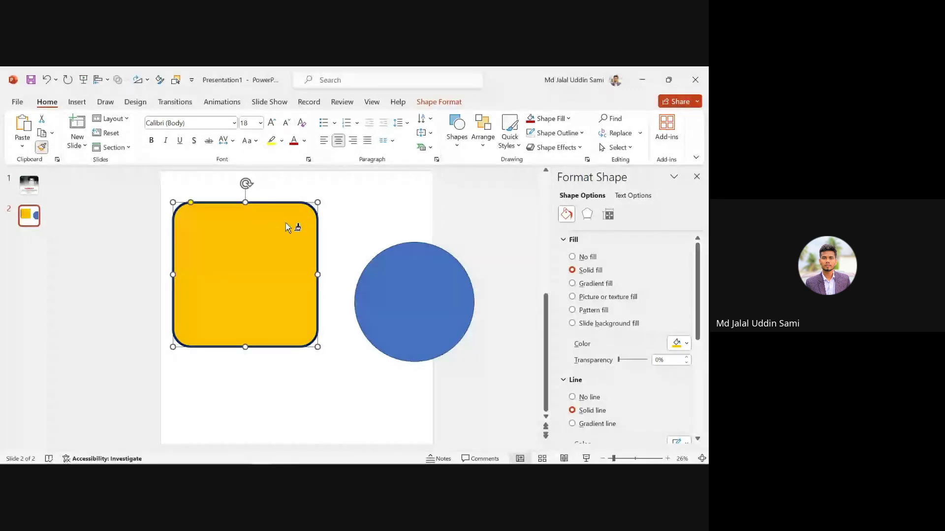
click(425, 278)
click(486, 191)
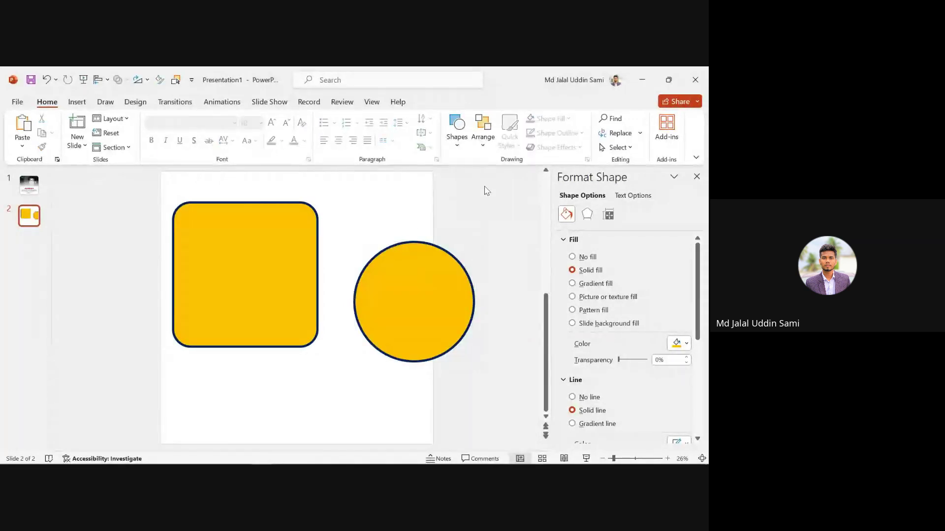
- Undo the circle's formatting change and reselect the gold square
click(283, 249)
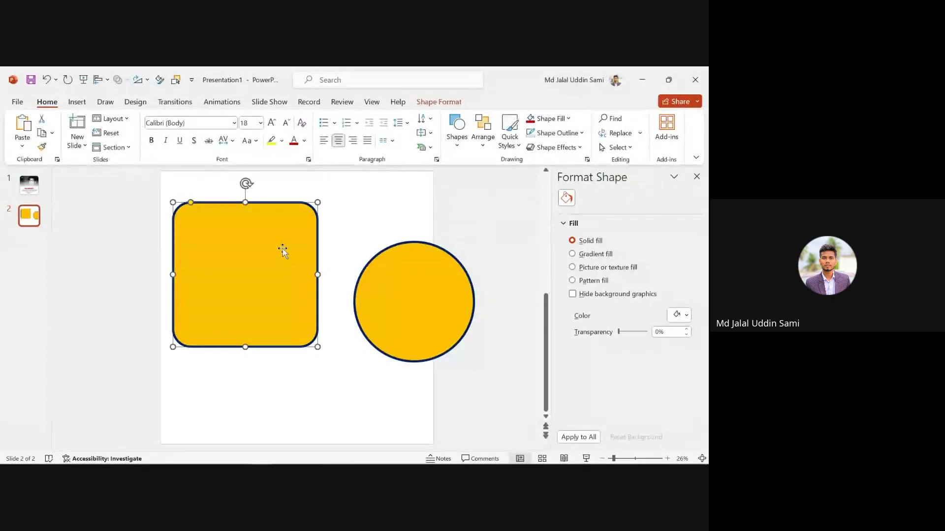
click(417, 277)
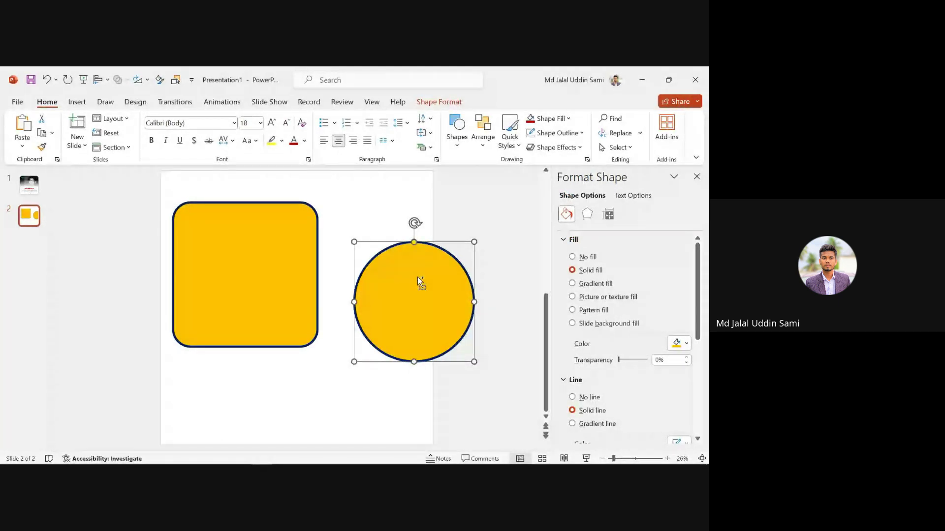
key(ctrl+z)
click(515, 200)
click(255, 241)
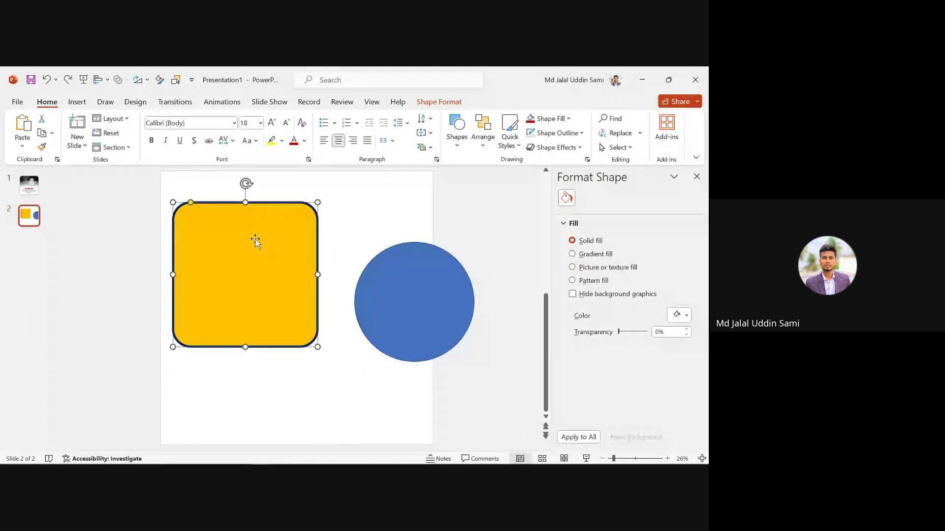
click(456, 284)
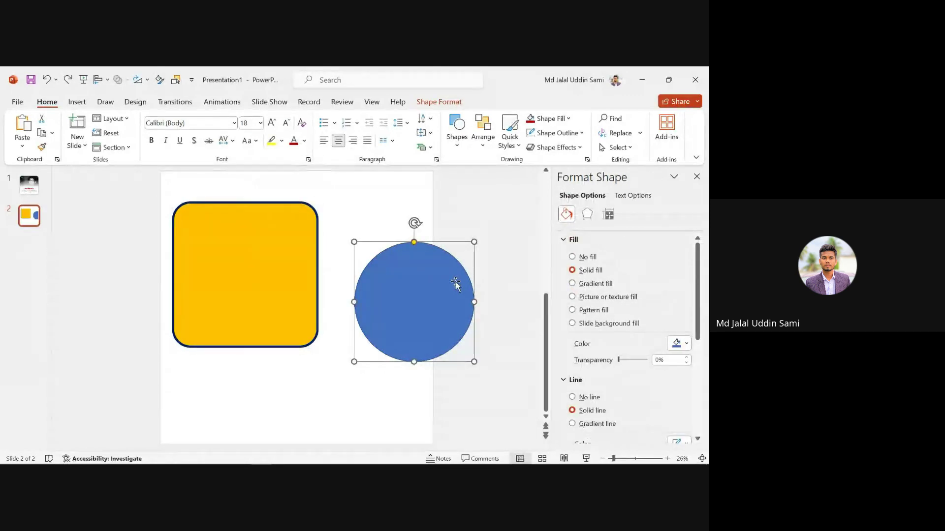
click(208, 240)
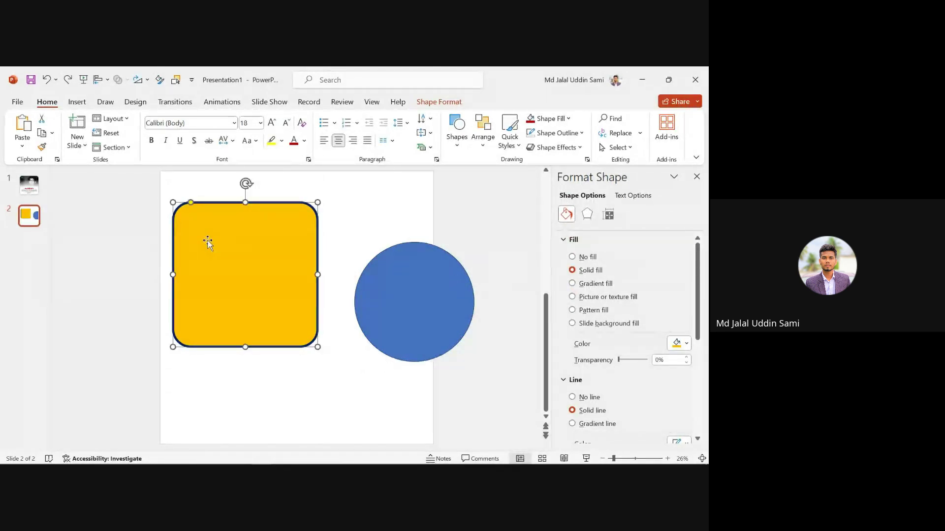
- Reapply the square's gold fill and dark outline to the circle with Format Painter
click(42, 147)
click(406, 276)
click(498, 207)
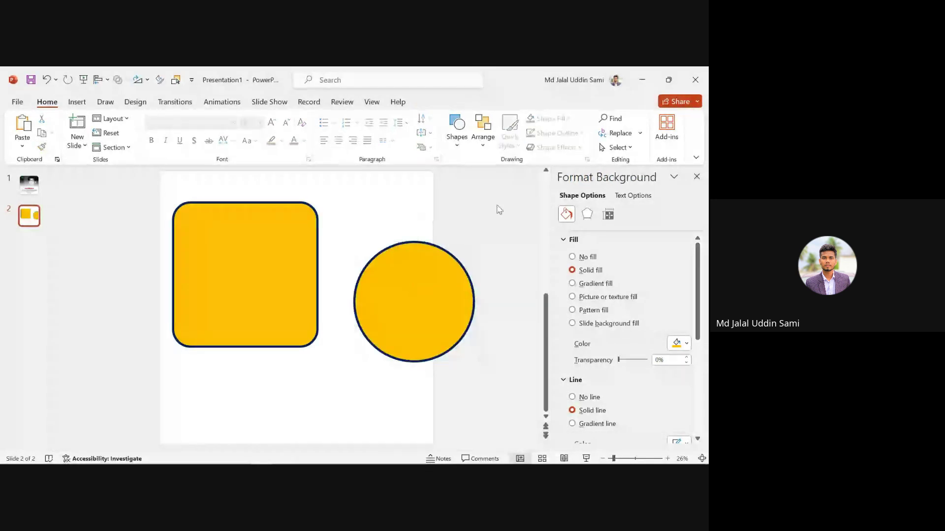
click(443, 273)
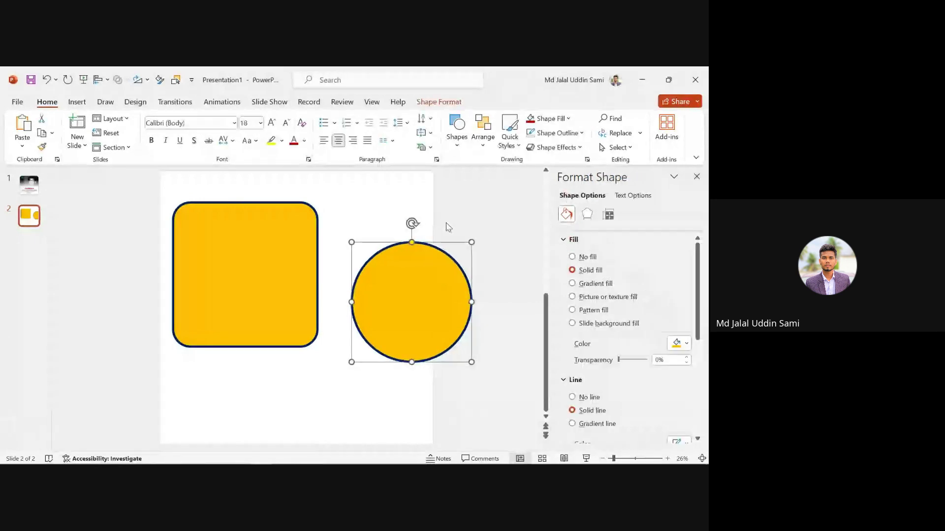
- Undo to remove the circle, then shrink the rounded square and move it toward the top left
key(ctrl+z)
key(ctrl+z)
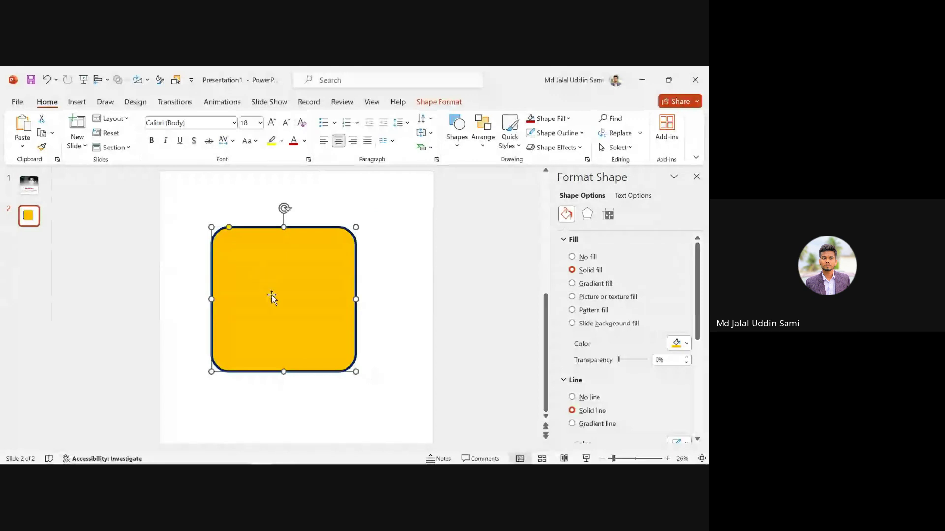
drag(356, 372, 270, 285)
drag(242, 242, 222, 245)
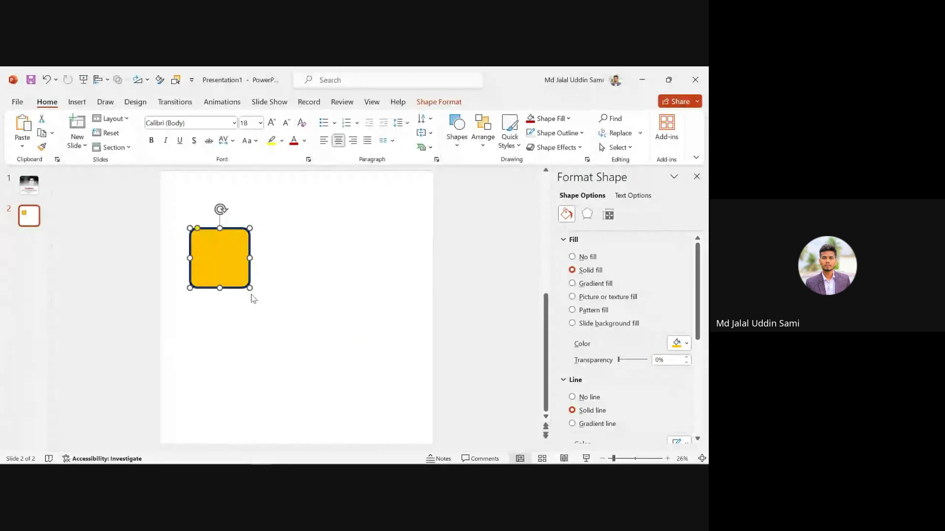
click(272, 276)
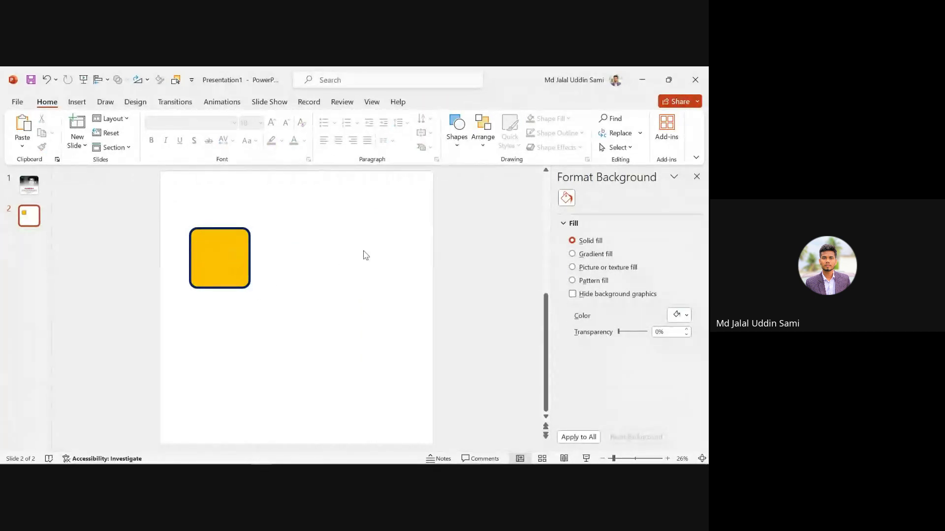
- Shrink the square further and Ctrl-drag a copy to its right
drag(154, 198, 261, 325)
drag(249, 288, 225, 262)
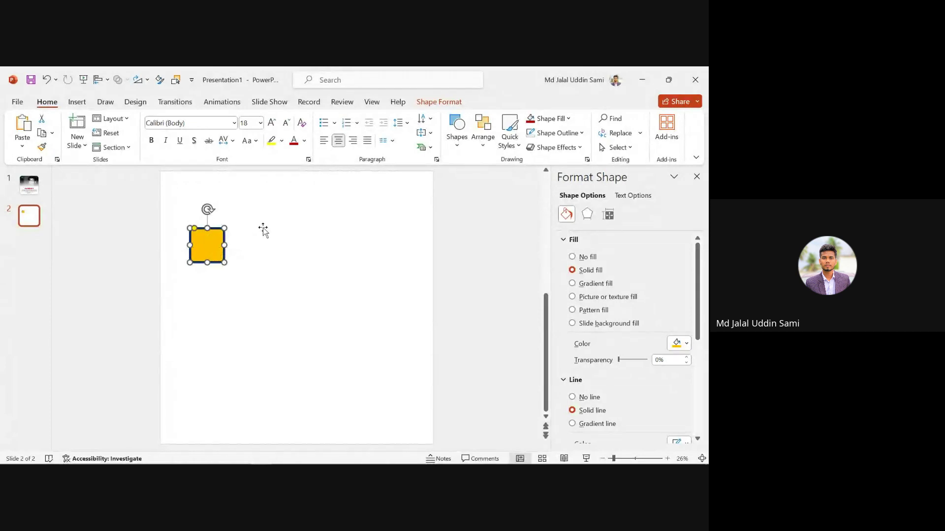
click(268, 246)
click(199, 243)
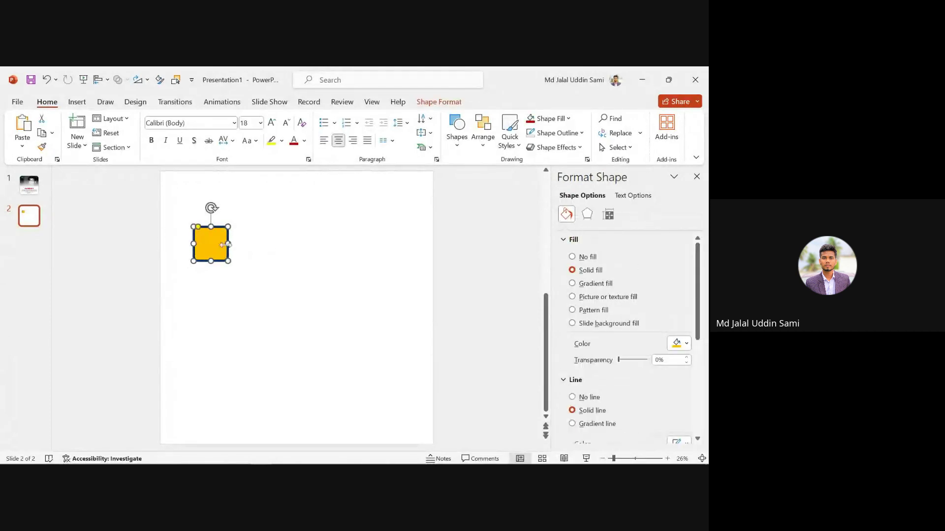
drag(220, 244, 405, 243)
- Undo the copy's last move, place another copy further right, and marquee-select all four squares
key(ctrl+z)
key(ctrl+z)
click(384, 272)
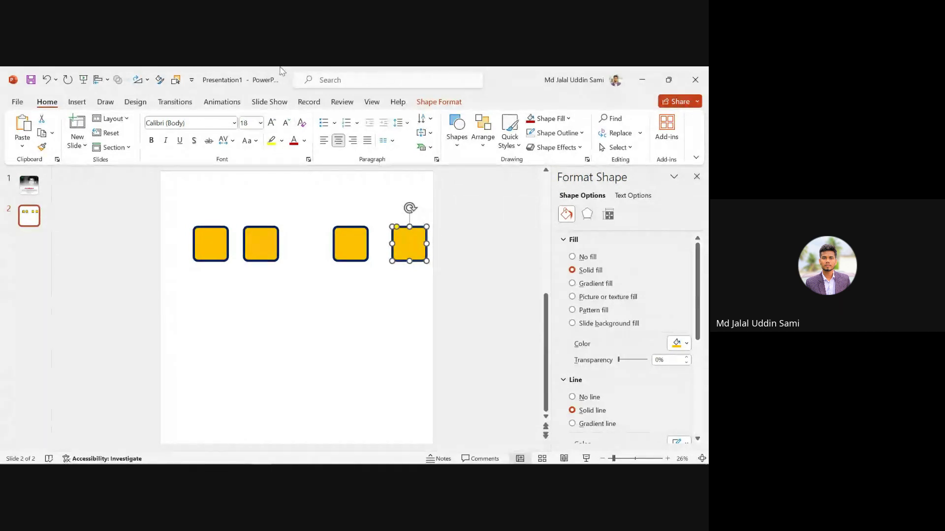
click(249, 218)
drag(176, 211, 494, 298)
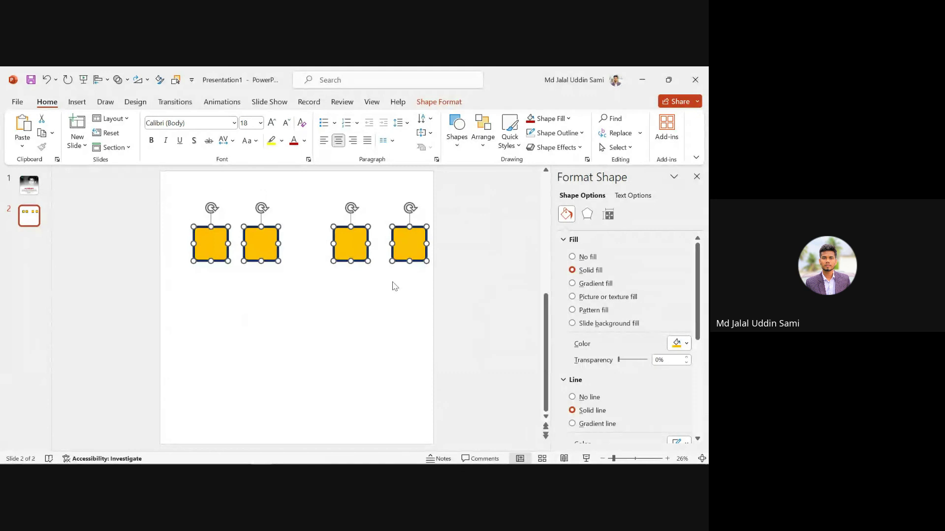
- Apply Align > Distribute Horizontally to the four selected squares
click(490, 132)
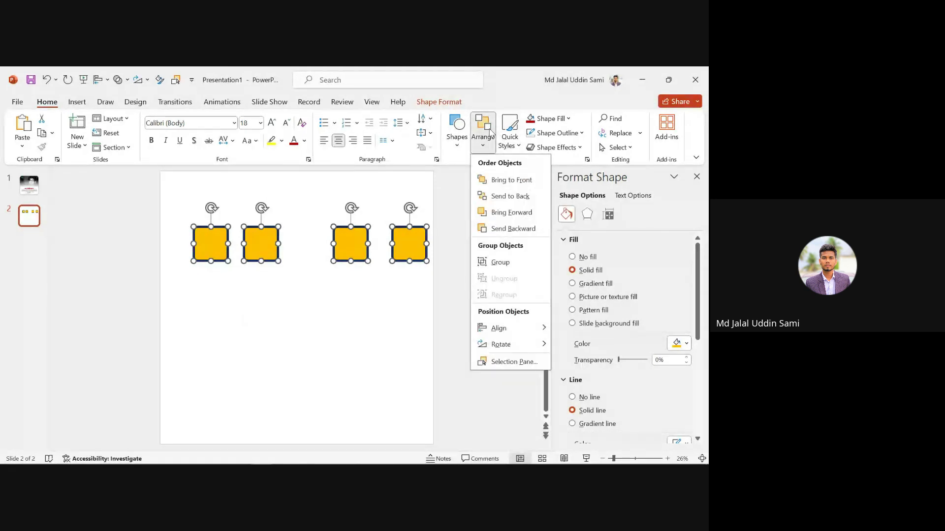
mouse_move(514, 329)
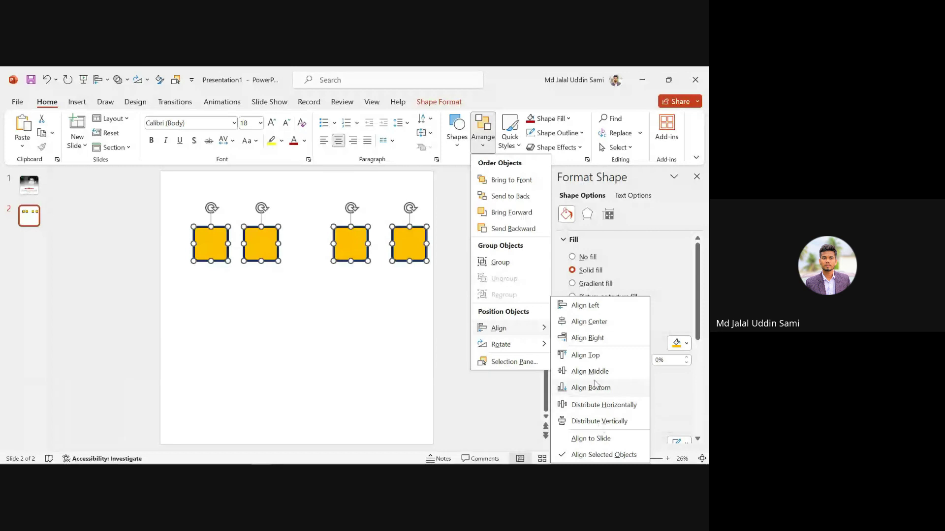
key(Escape)
key(Escape)
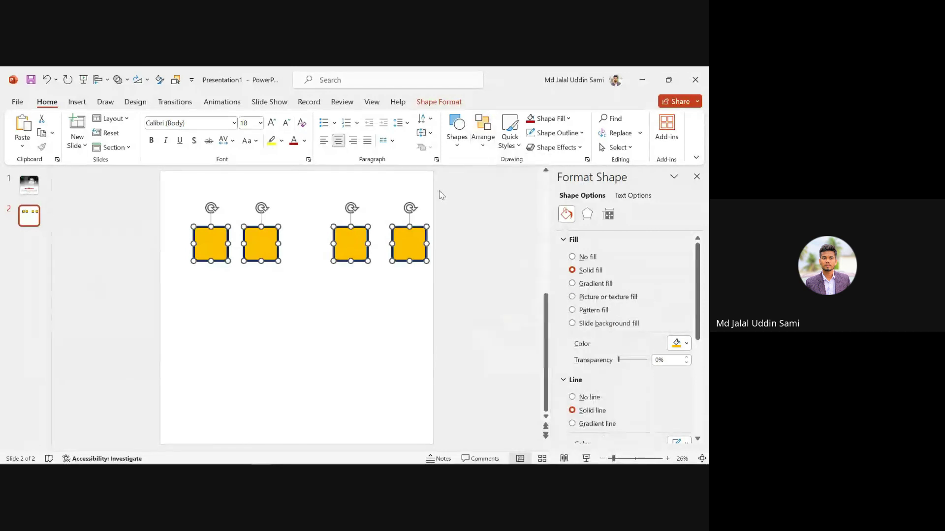
click(102, 80)
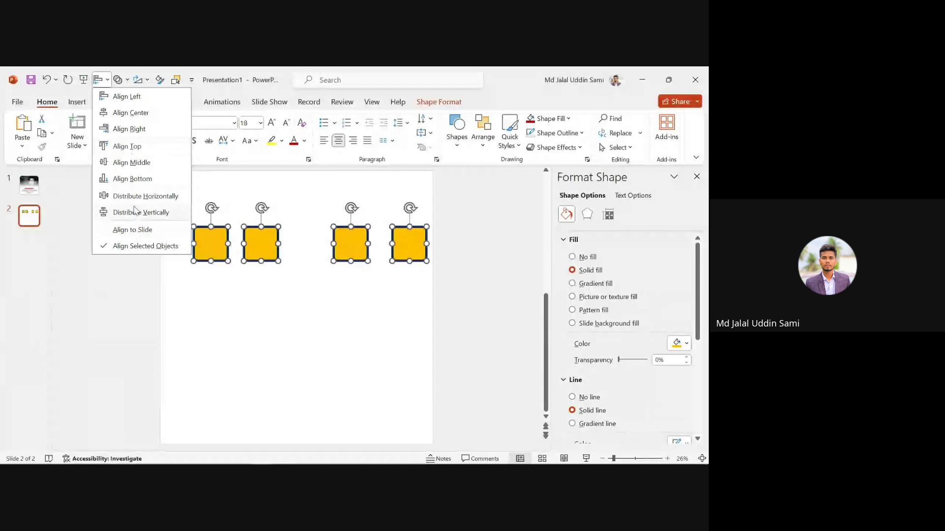
click(117, 197)
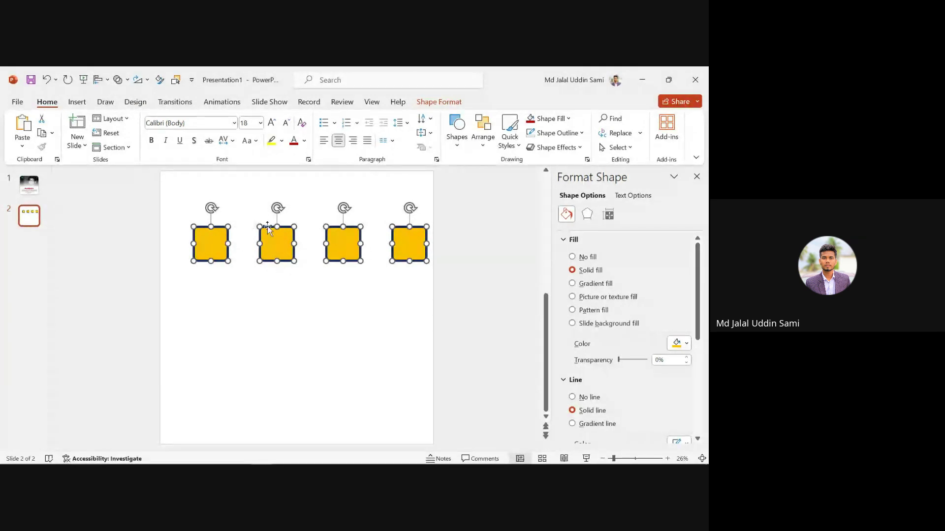
- Group the four squares, copy the row downward, and distribute the four rows vertically
key(ctrl+g)
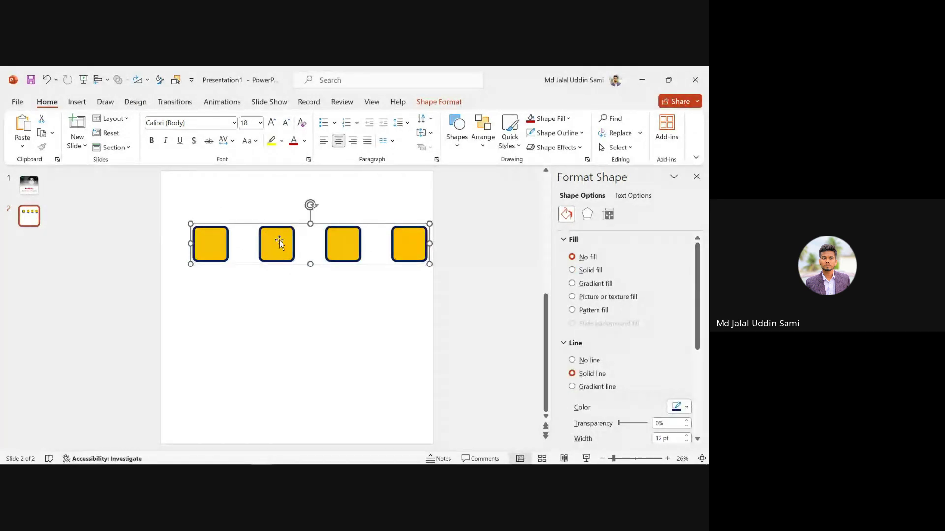
drag(280, 241, 273, 398)
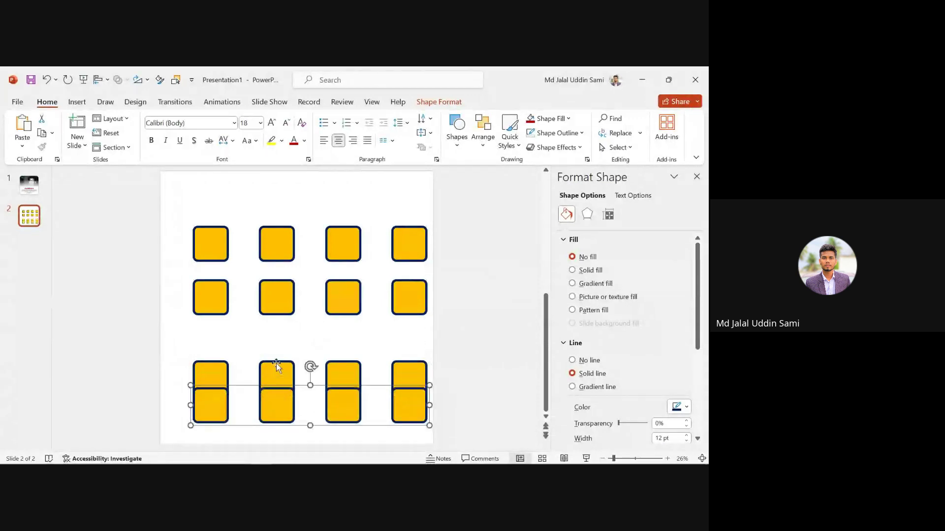
drag(169, 212, 491, 441)
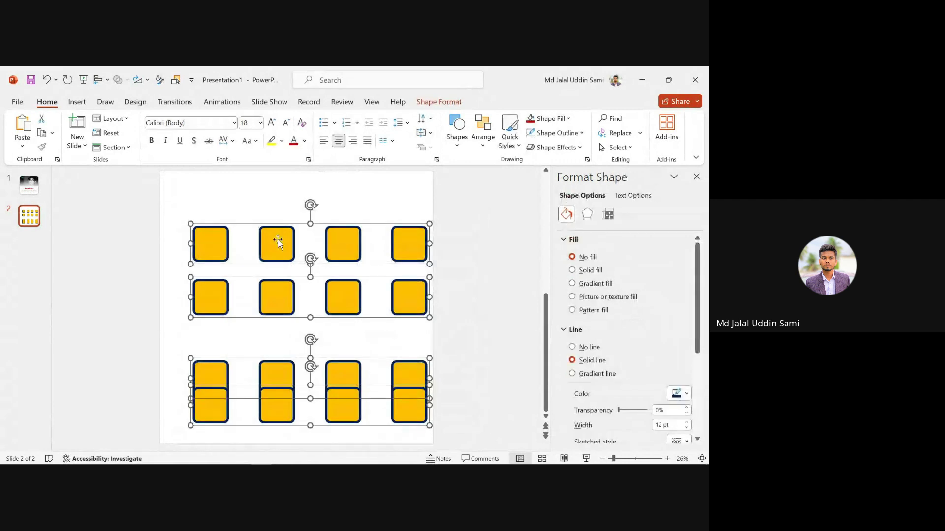
click(101, 80)
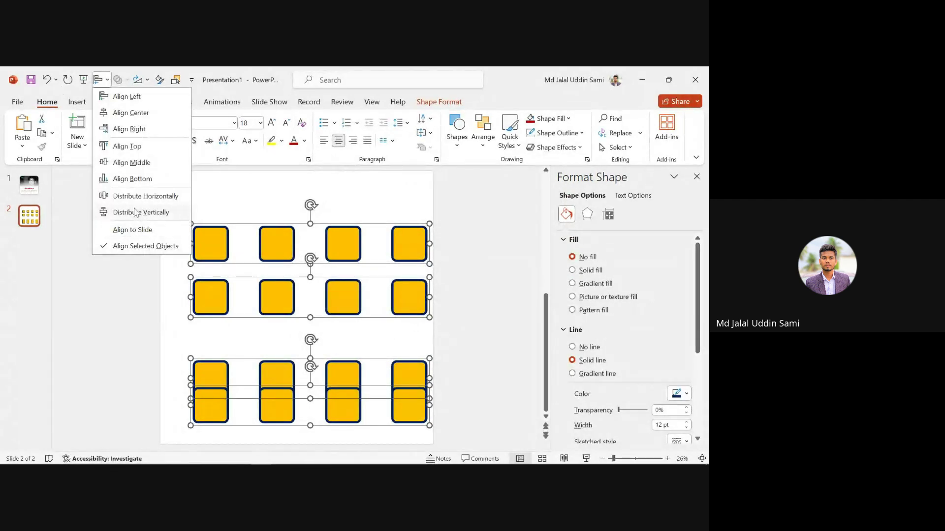
click(136, 212)
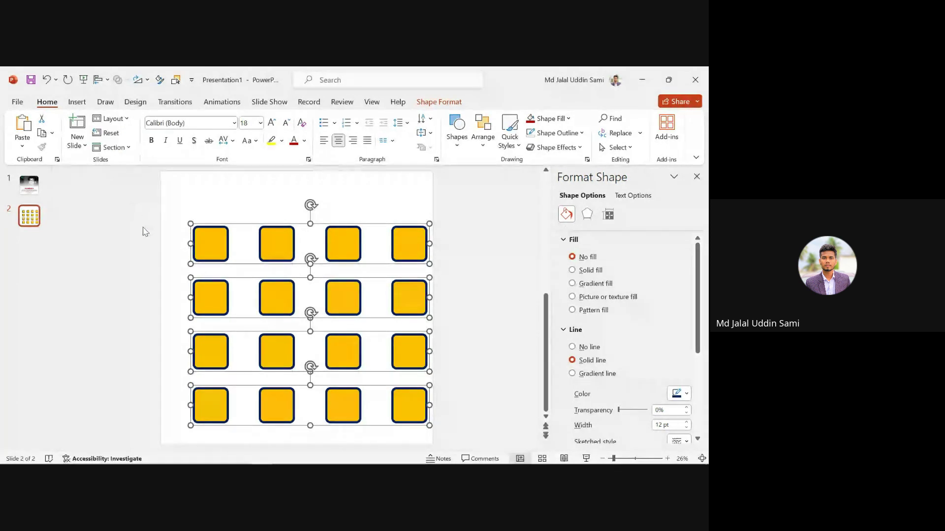
- Move the sixteen-square grid up and to the left, then select the top two rows
click(463, 251)
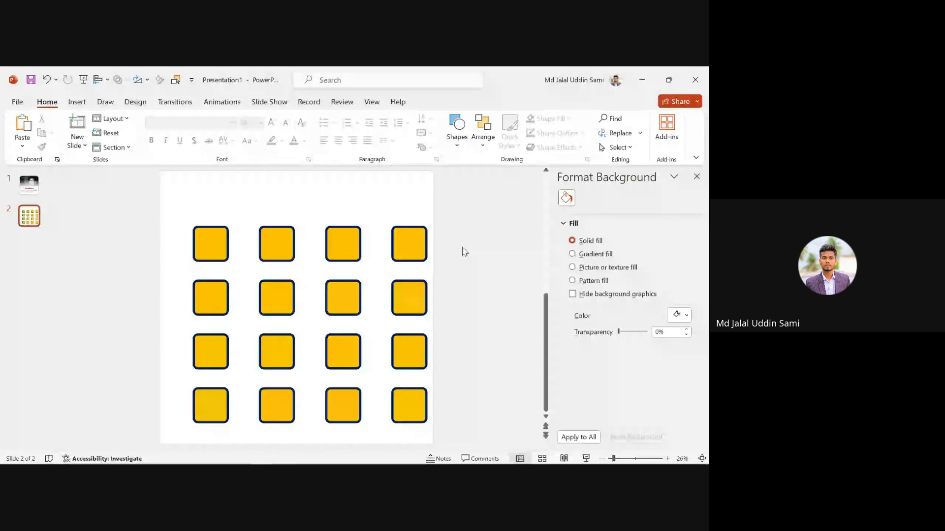
drag(151, 188, 472, 445)
drag(410, 244, 335, 209)
click(74, 102)
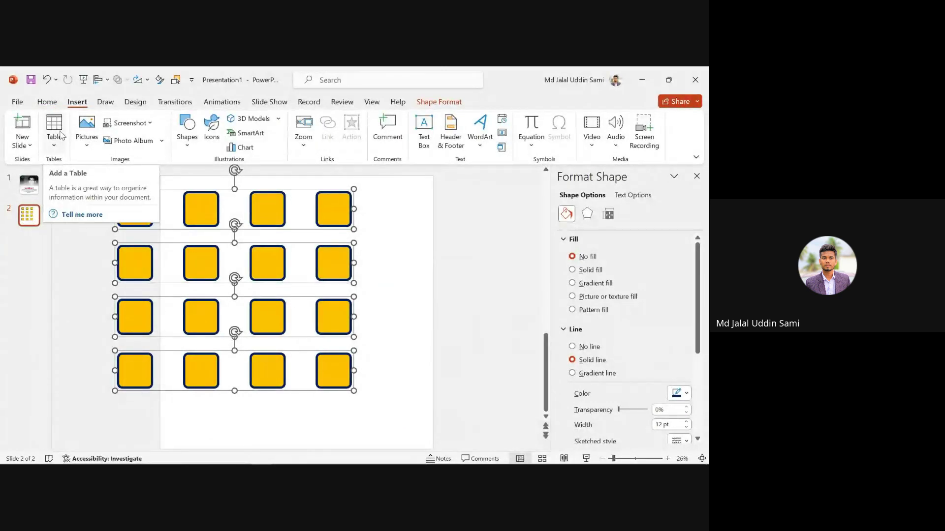
click(372, 220)
click(335, 211)
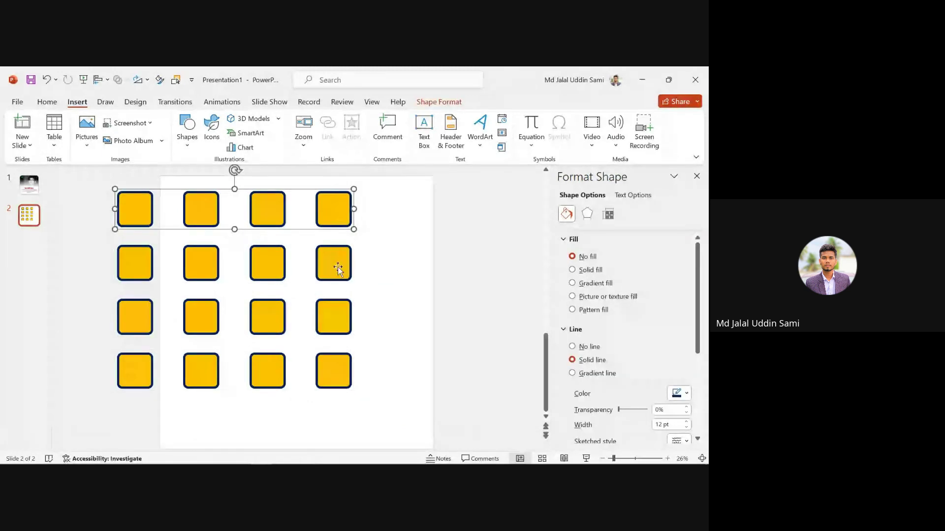
click(339, 281)
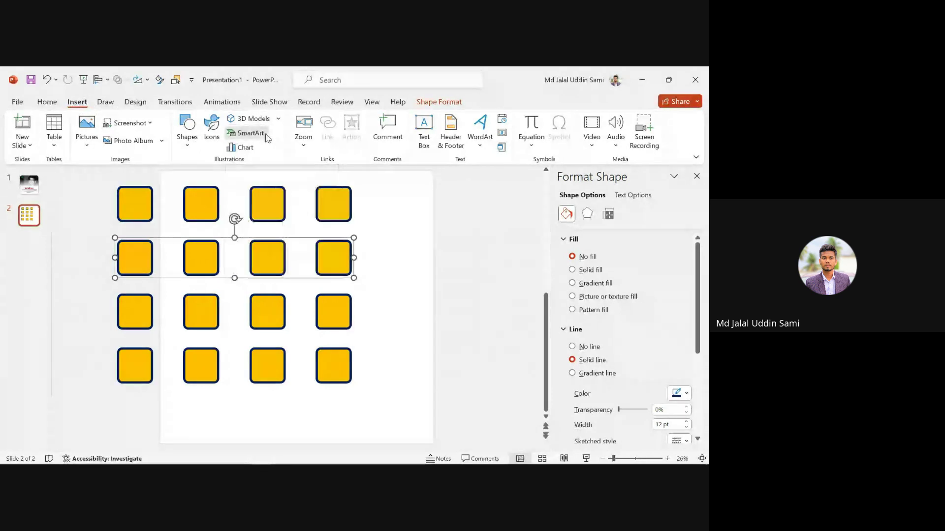
- Browse the SmartArt layouts and insert a Vertical Chevron List graphic over the square grid
click(247, 133)
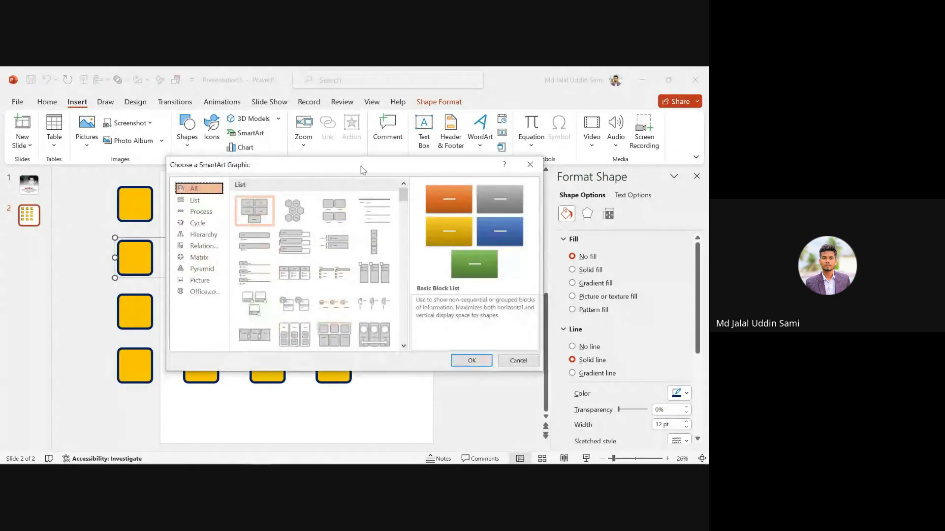
drag(360, 166, 475, 126)
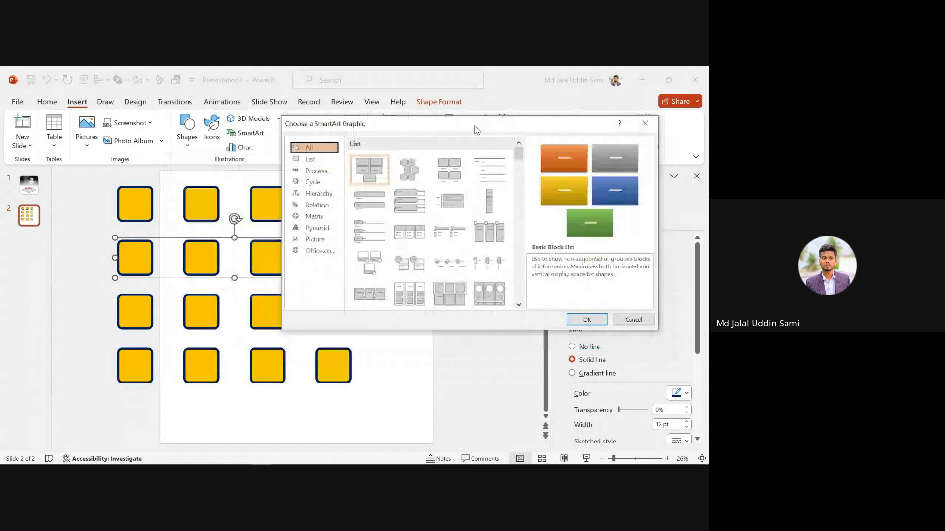
click(415, 211)
scroll(433, 275, down, 5)
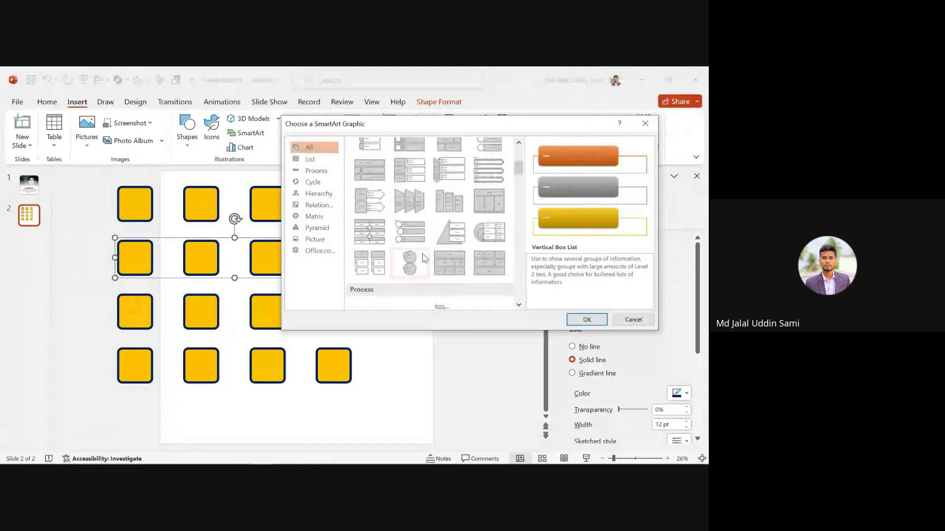
scroll(423, 258, down, 3)
scroll(414, 251, up, 3)
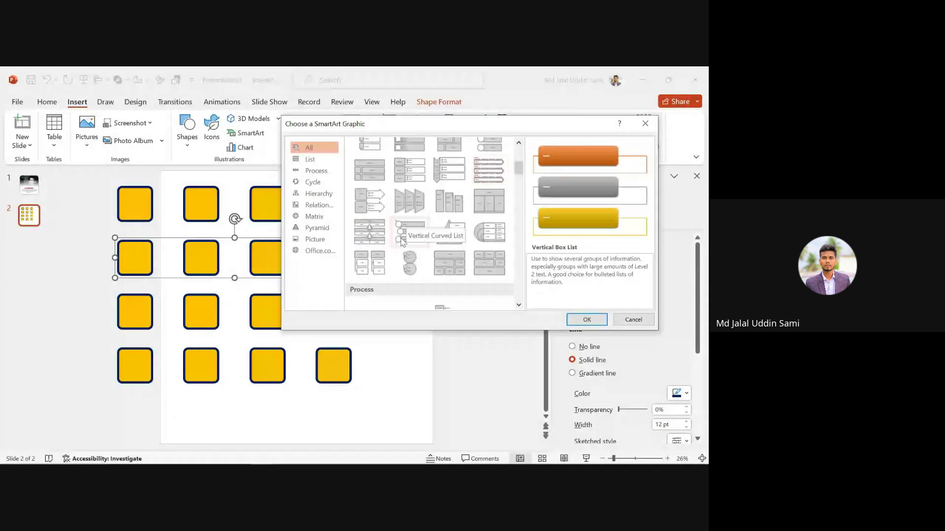
scroll(443, 236, down, 3)
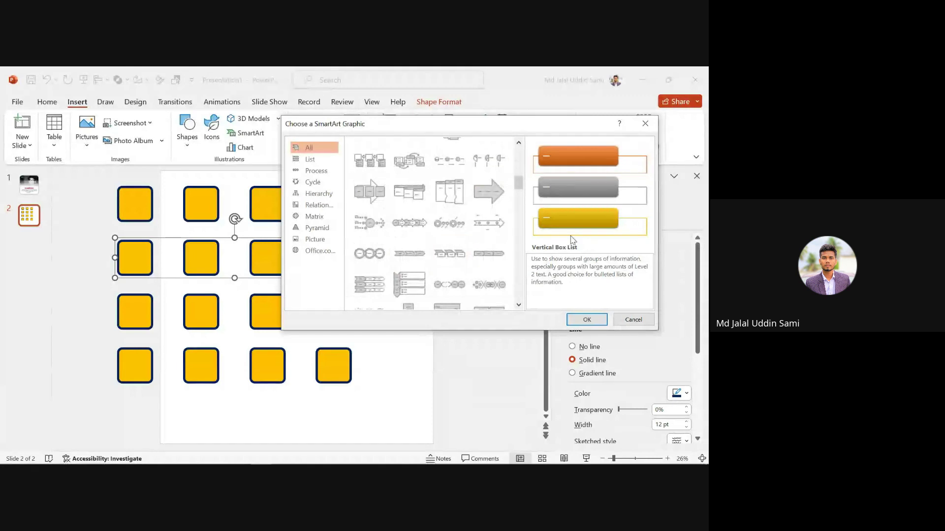
scroll(442, 244, down, 3)
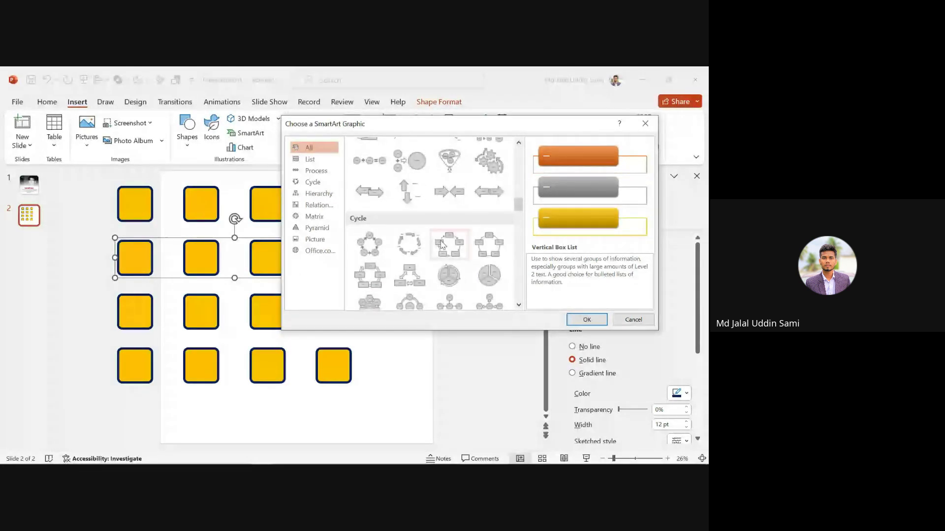
scroll(442, 244, up, 3)
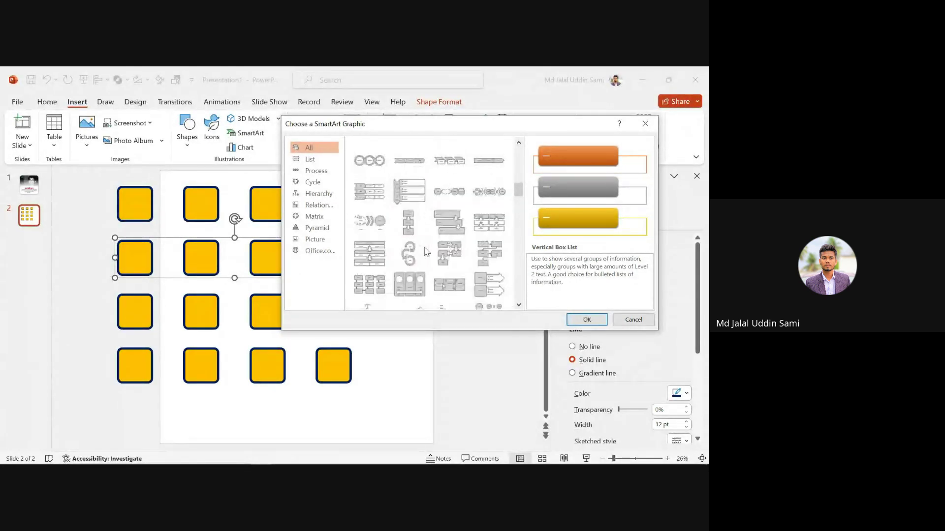
click(406, 192)
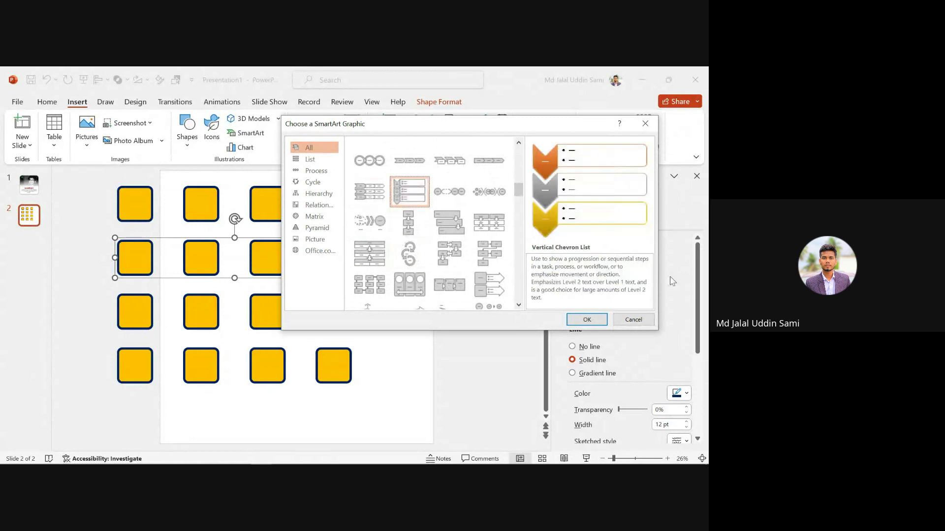
click(586, 320)
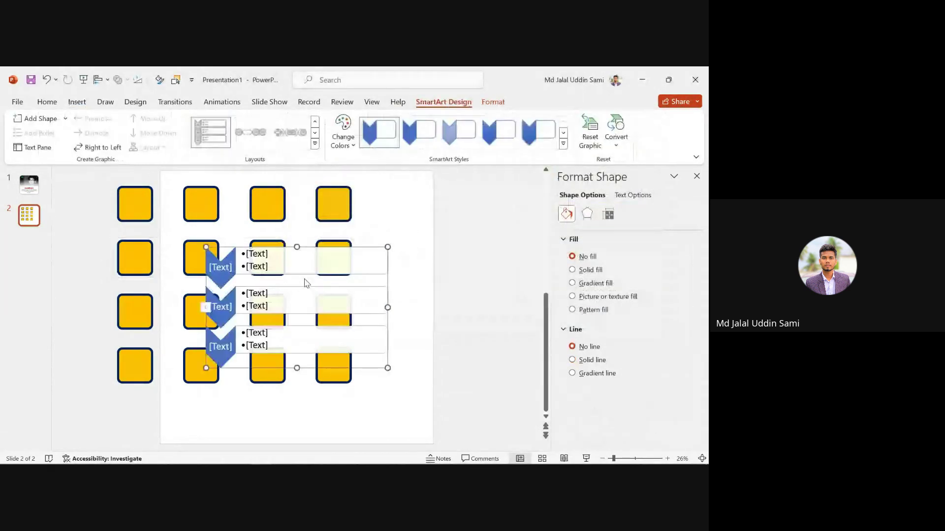
- Delete the bullet text from the first chevron row so its text box is empty
click(377, 269)
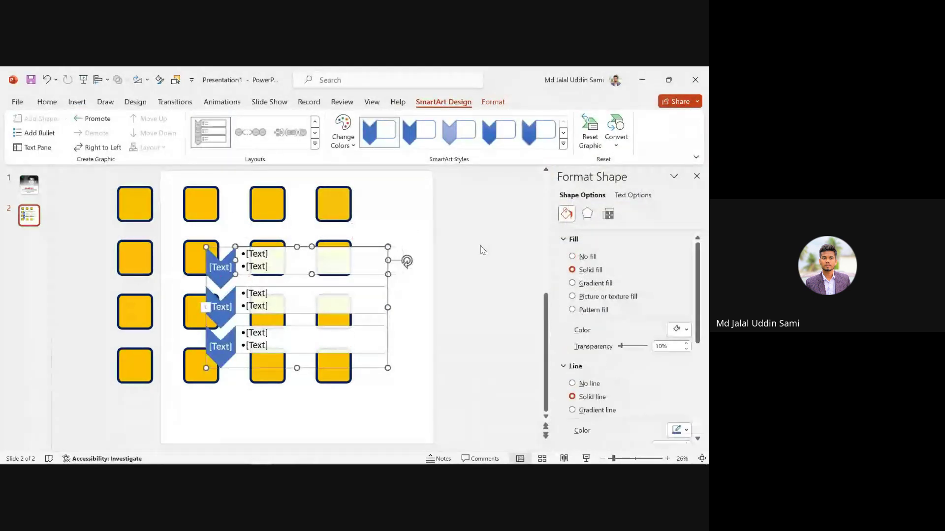
click(426, 275)
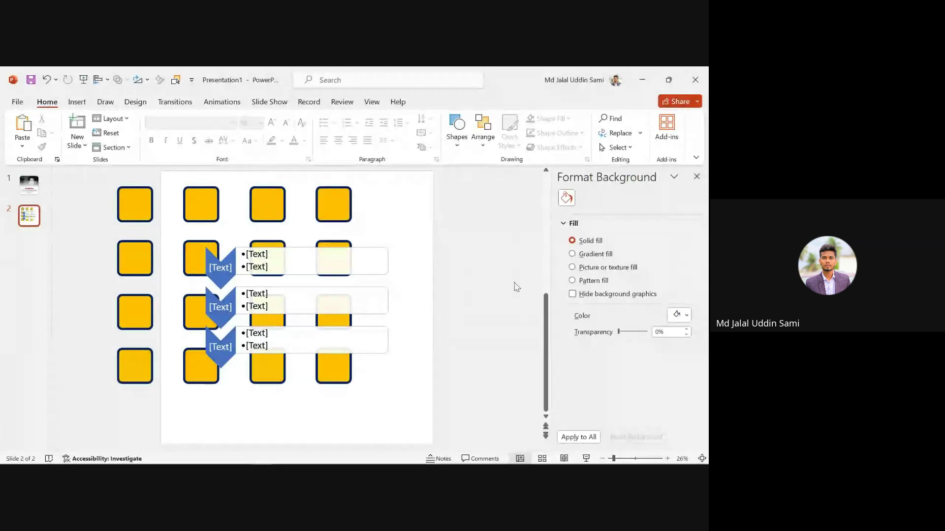
click(274, 269)
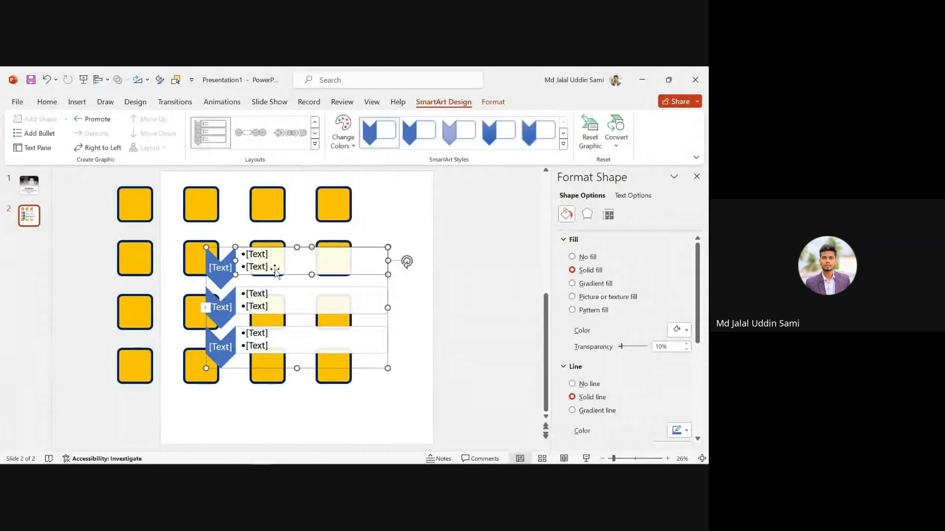
key(Delete)
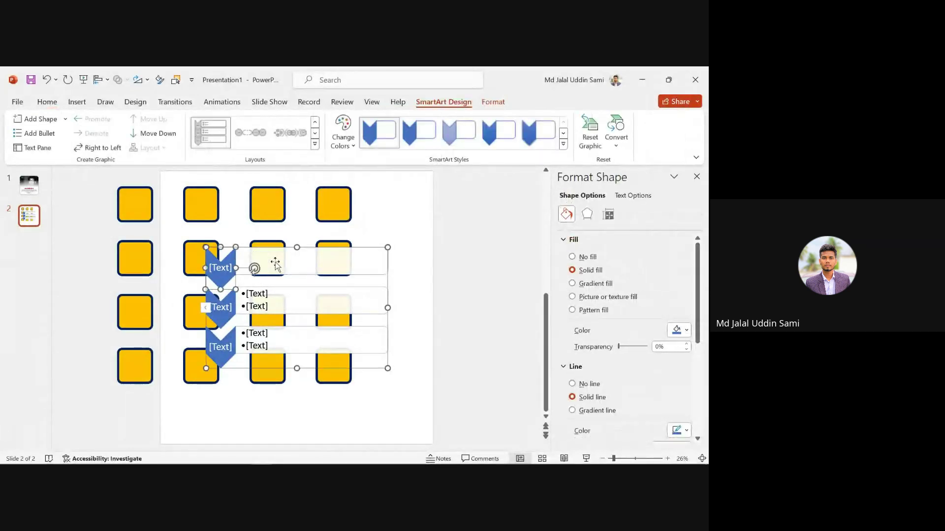
click(385, 257)
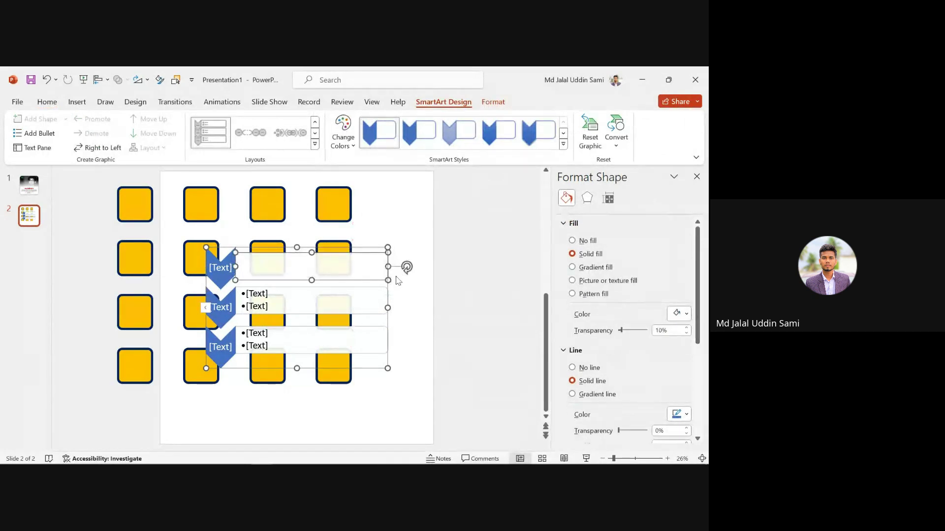
click(426, 224)
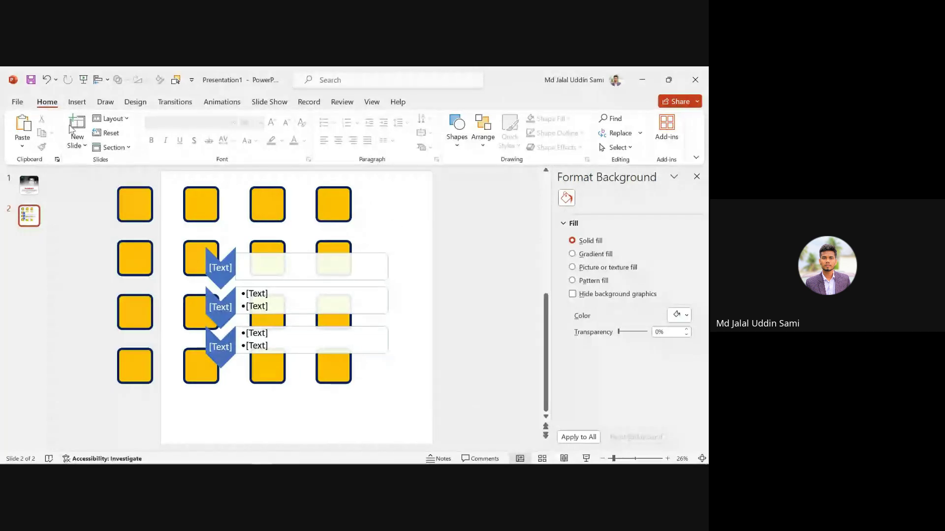
click(78, 102)
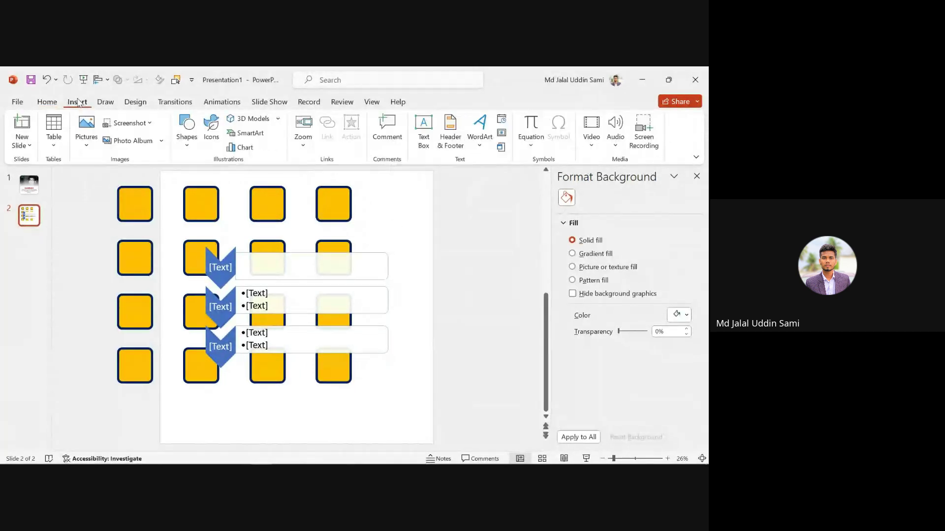
click(260, 122)
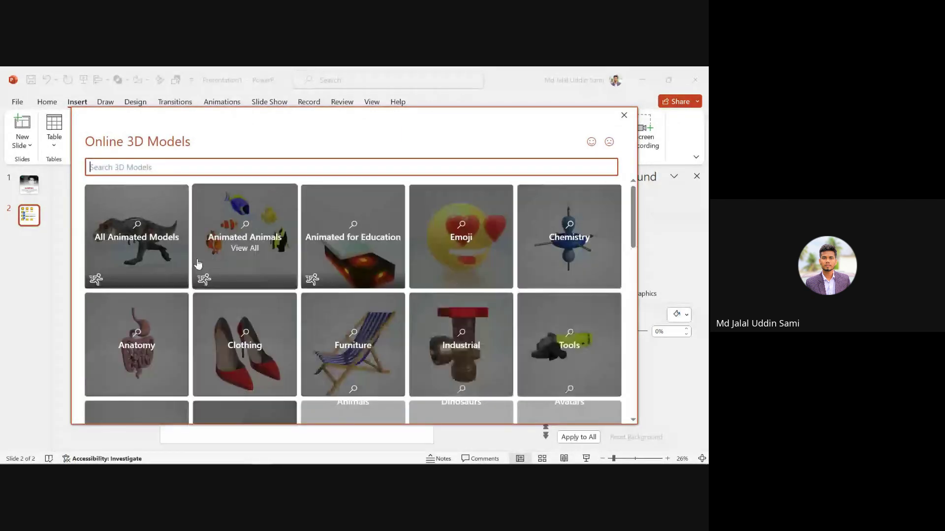
click(157, 215)
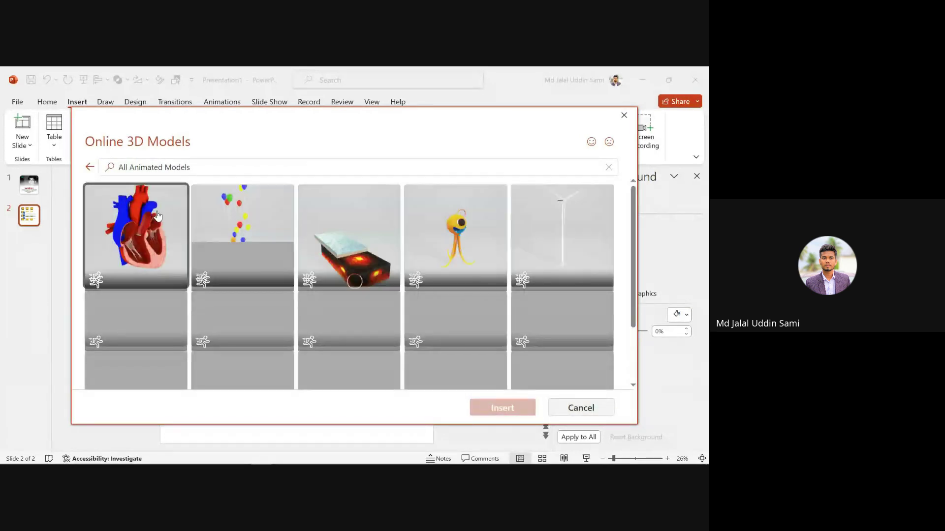
click(157, 215)
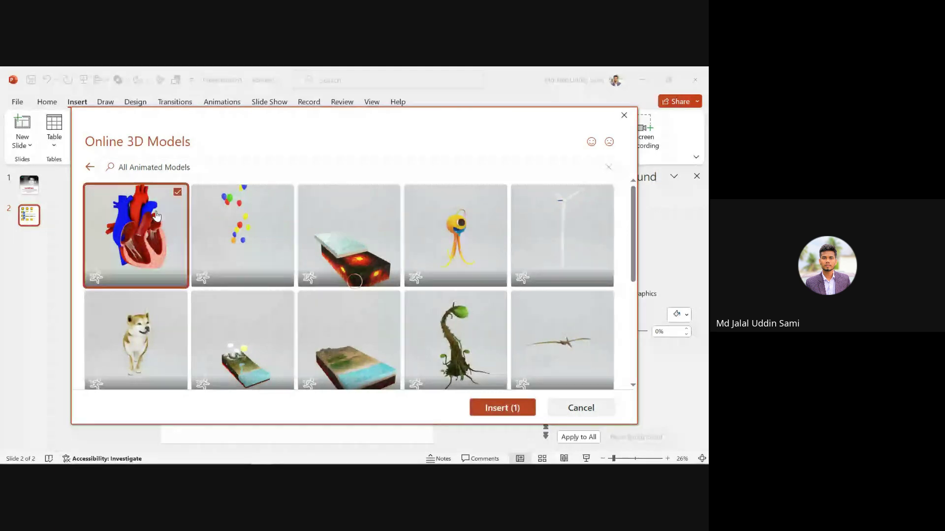
click(504, 408)
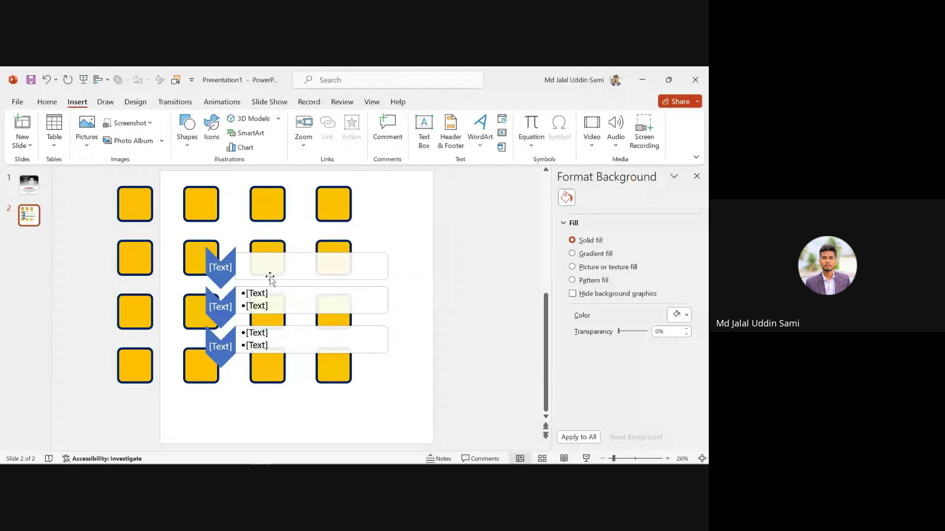
click(386, 279)
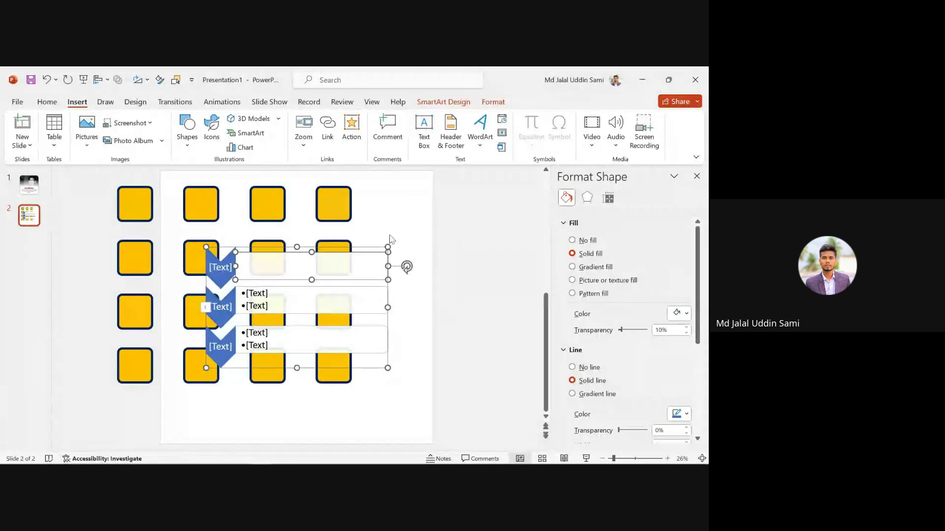
click(392, 239)
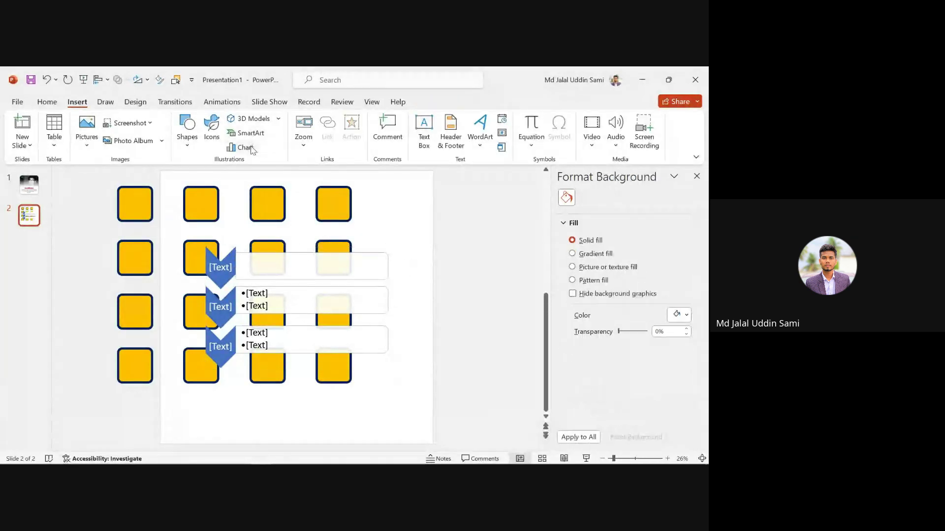
click(244, 148)
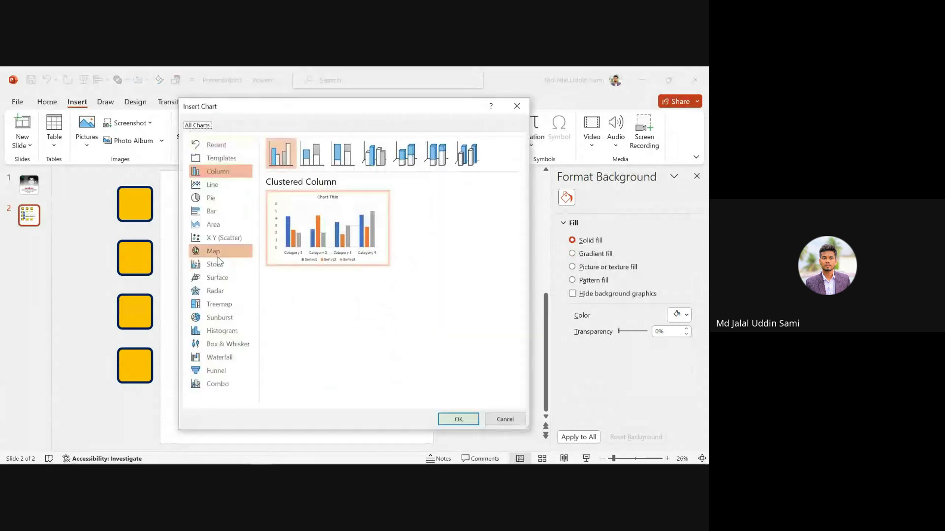
click(220, 198)
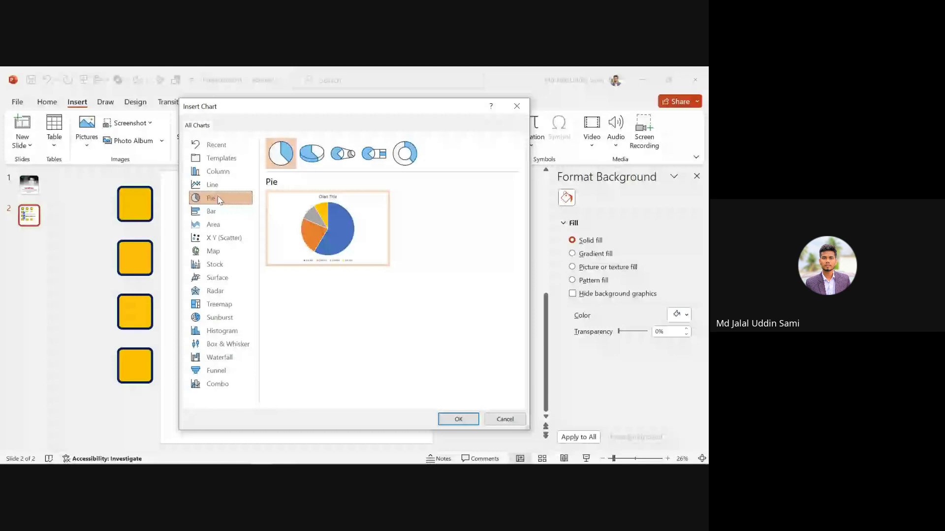
click(502, 419)
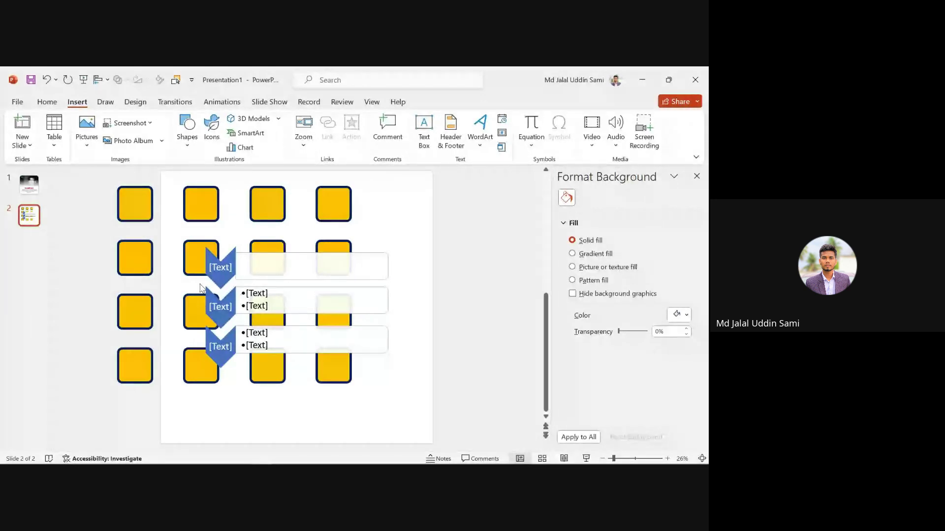
- Add a WordArt text box reading 'This is nothing' over the middle chevron row
click(480, 129)
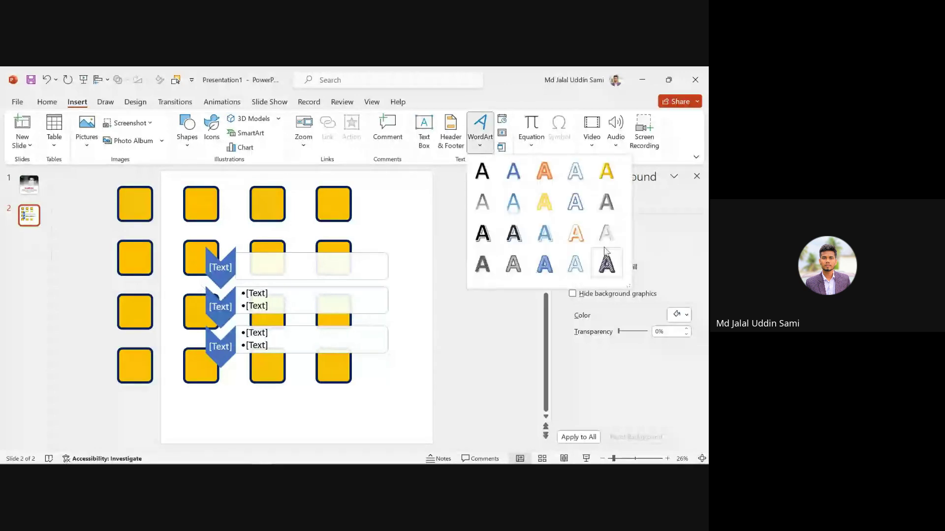
click(547, 231)
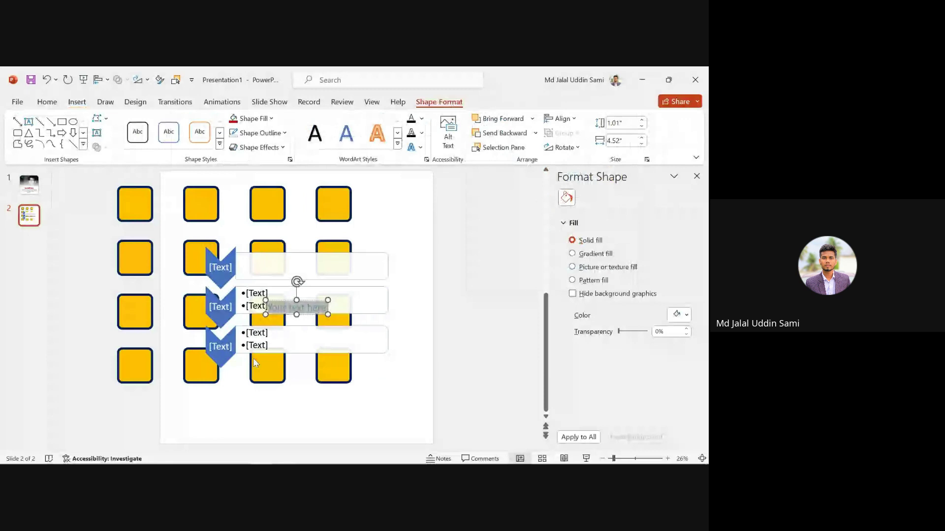
ctrl+scroll(315, 315, up, 5)
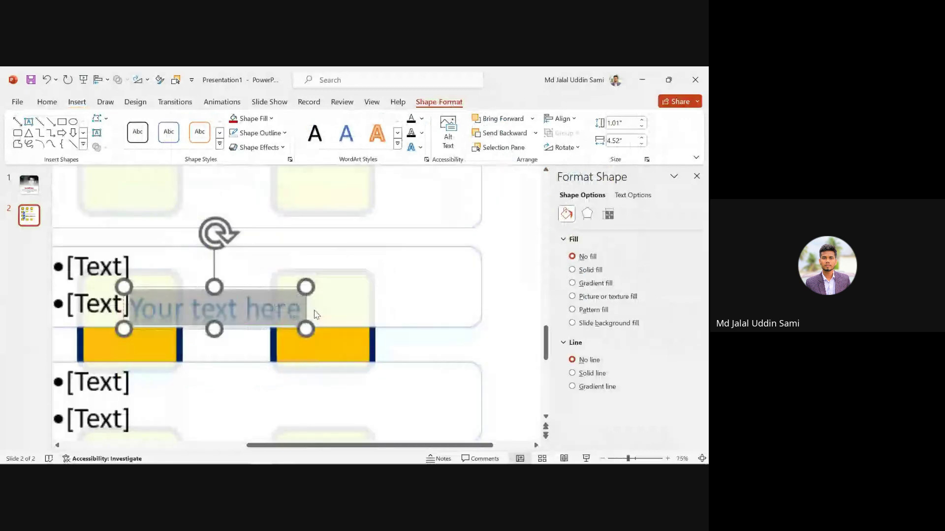
ctrl+scroll(316, 315, down, 1)
text(T)
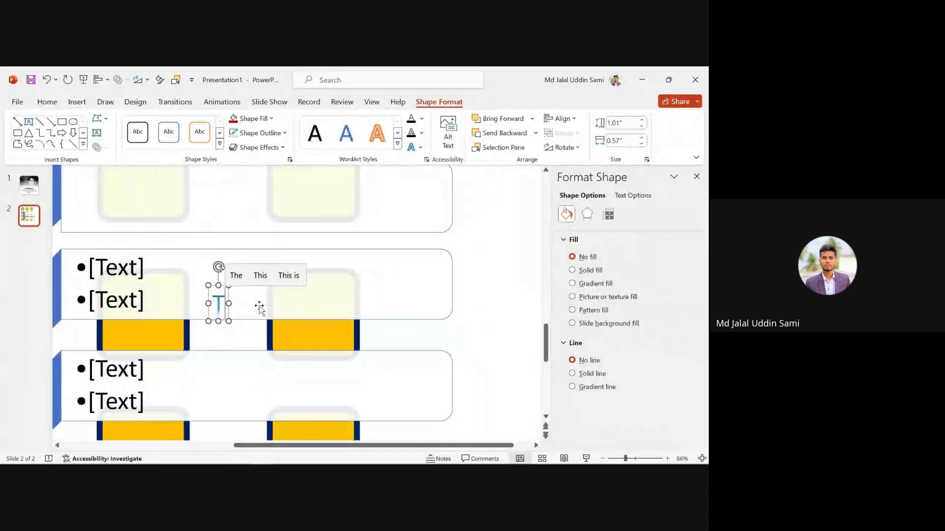
text(his)
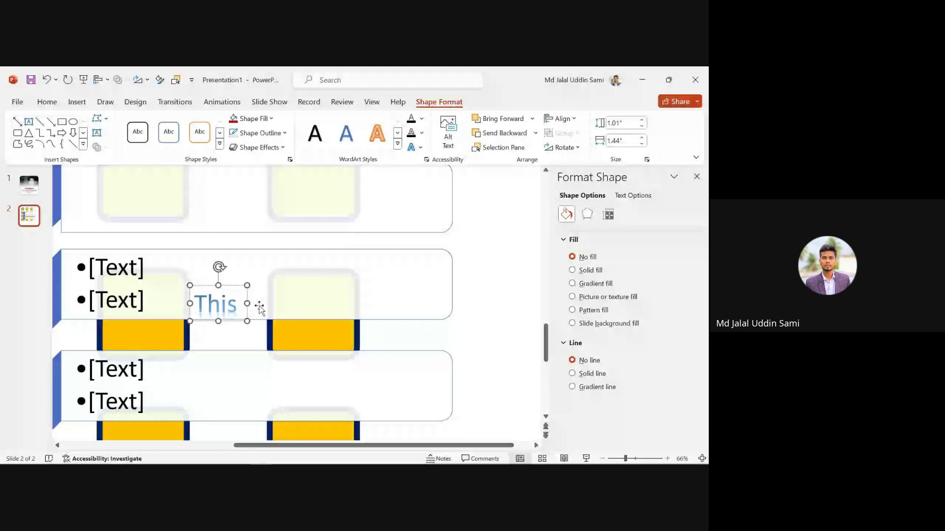
text( is nothing)
ctrl+scroll(147, 289, down, 4)
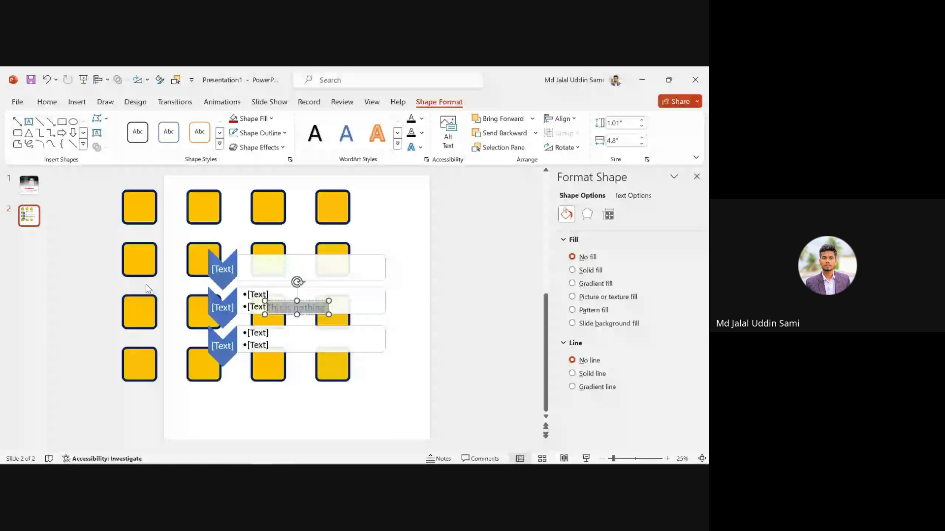
- Add a new slide 3 and draw a blue oval circle near its centre
click(30, 260)
key(Return)
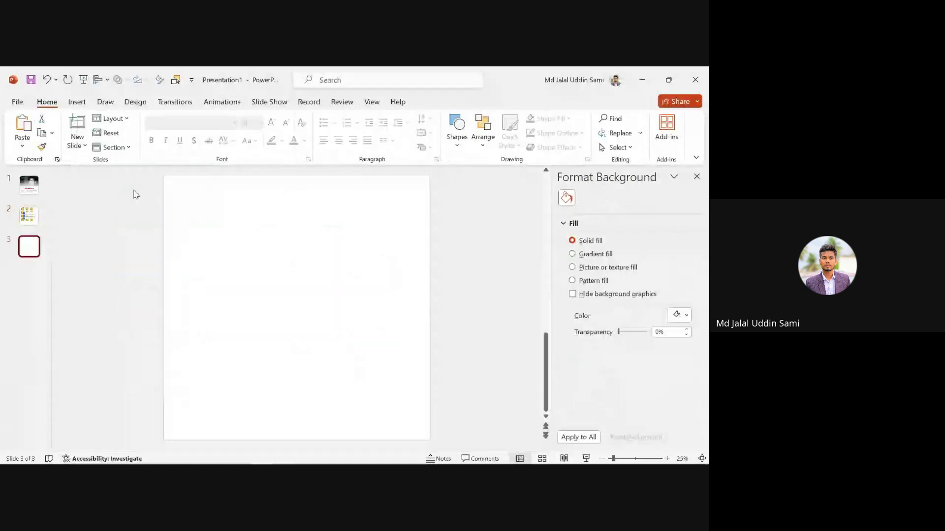
click(77, 102)
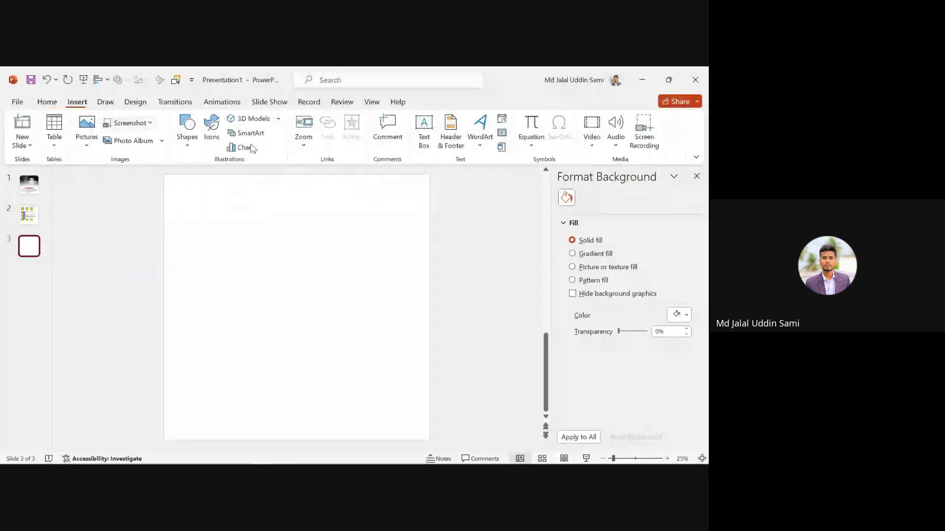
click(188, 138)
click(237, 176)
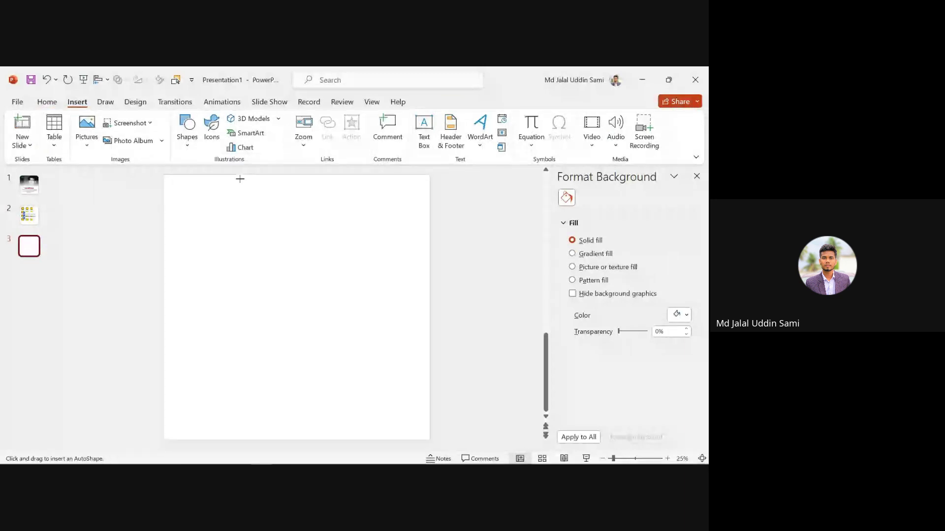
drag(232, 245, 345, 356)
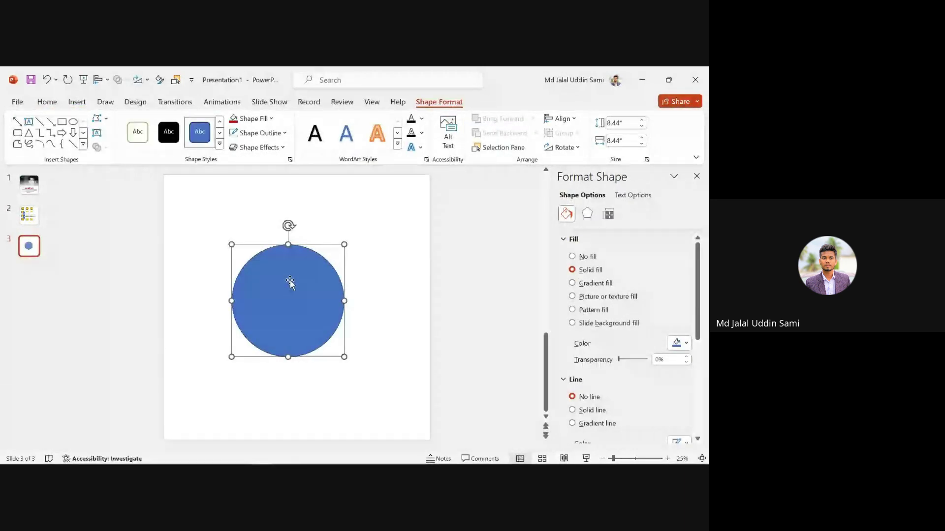
- Reselect the circle and bring up the Edit Shape options for swapping its shape
click(328, 204)
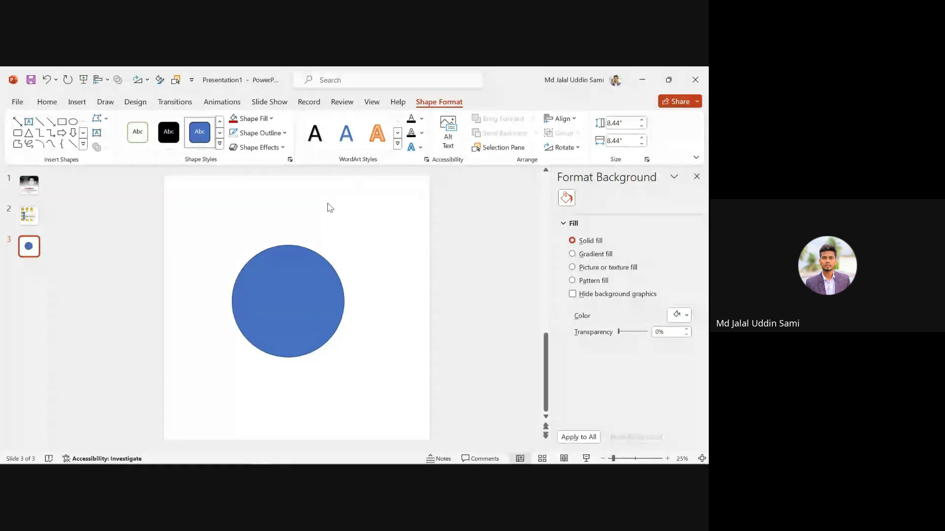
key(Tab)
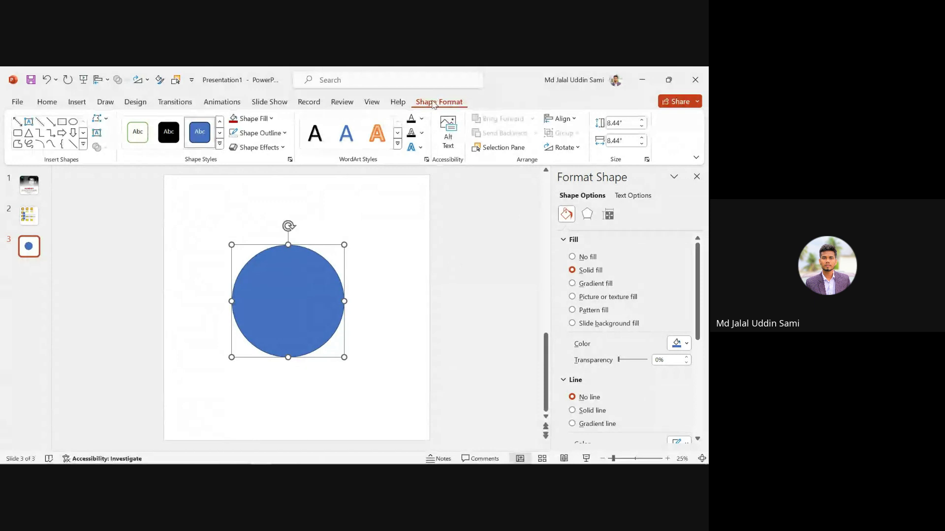
click(106, 119)
mouse_move(132, 135)
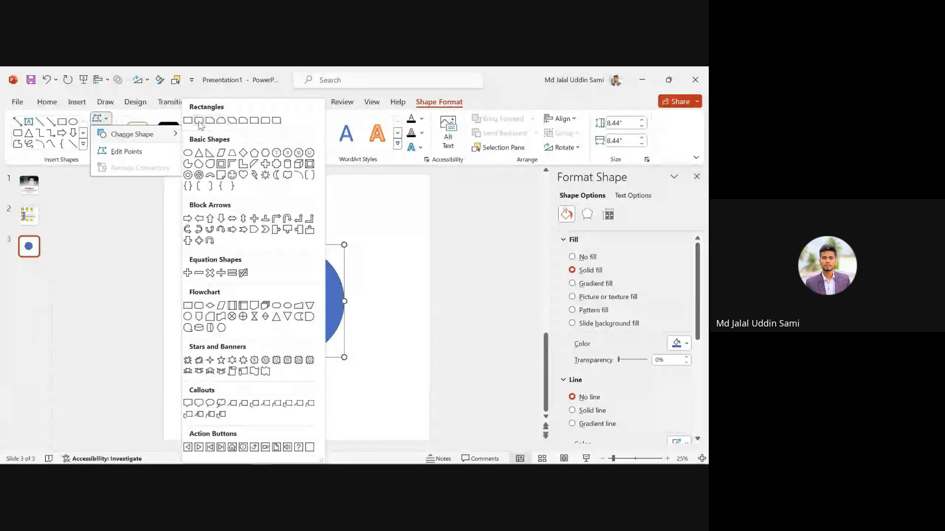
- Change the circle into a rounded rectangle and move it toward the upper left
click(199, 121)
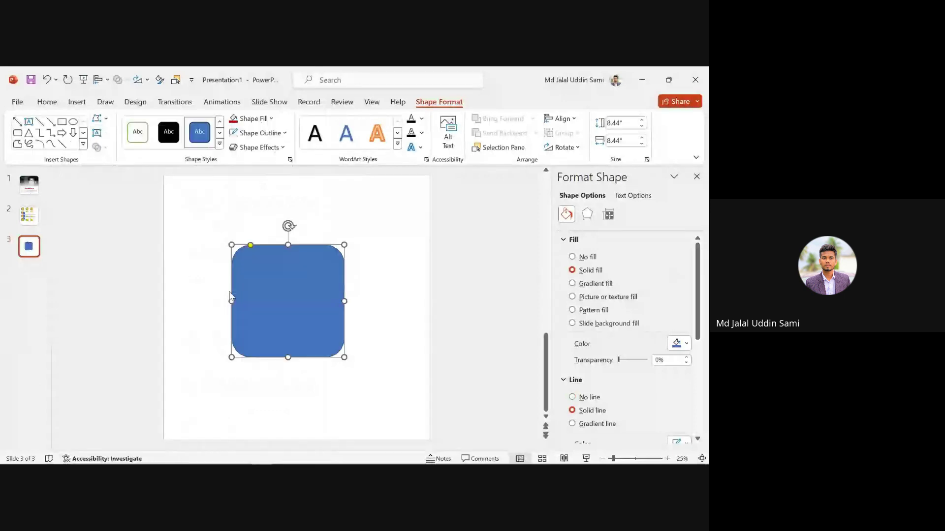
click(229, 293)
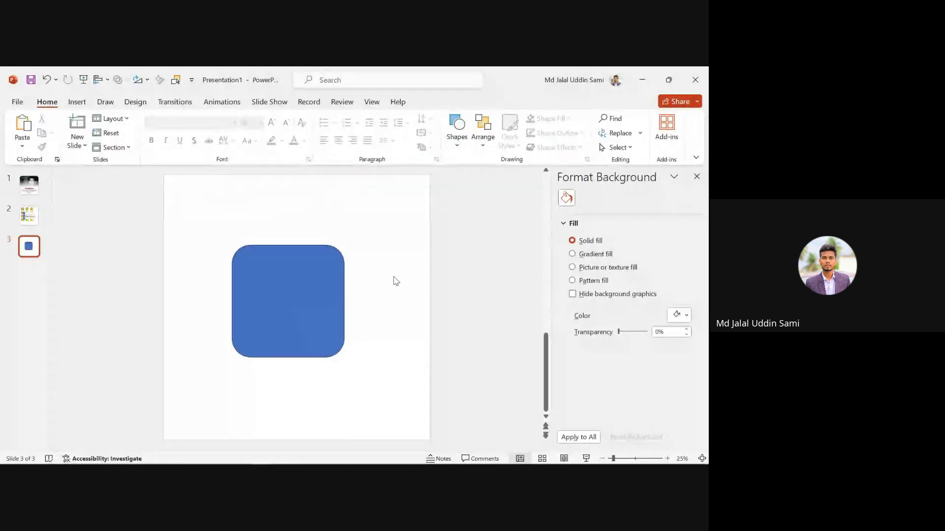
click(339, 286)
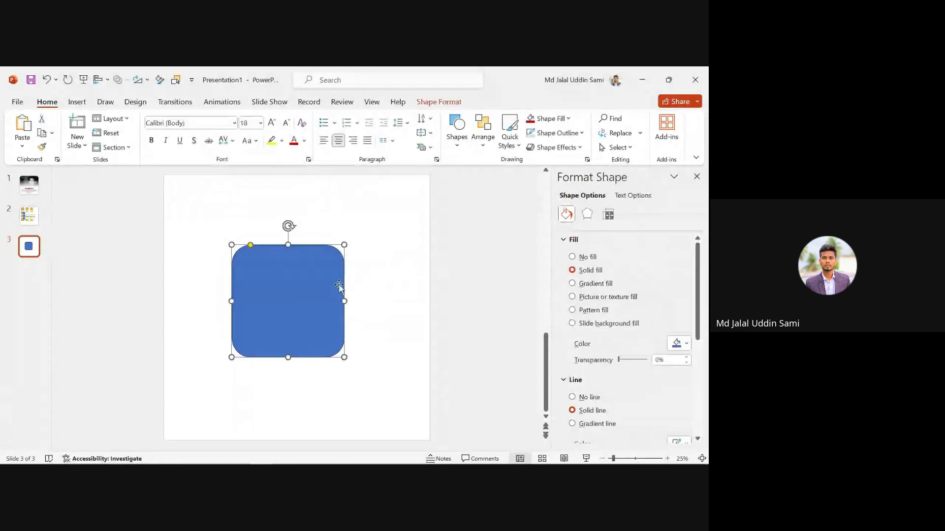
drag(339, 284, 272, 243)
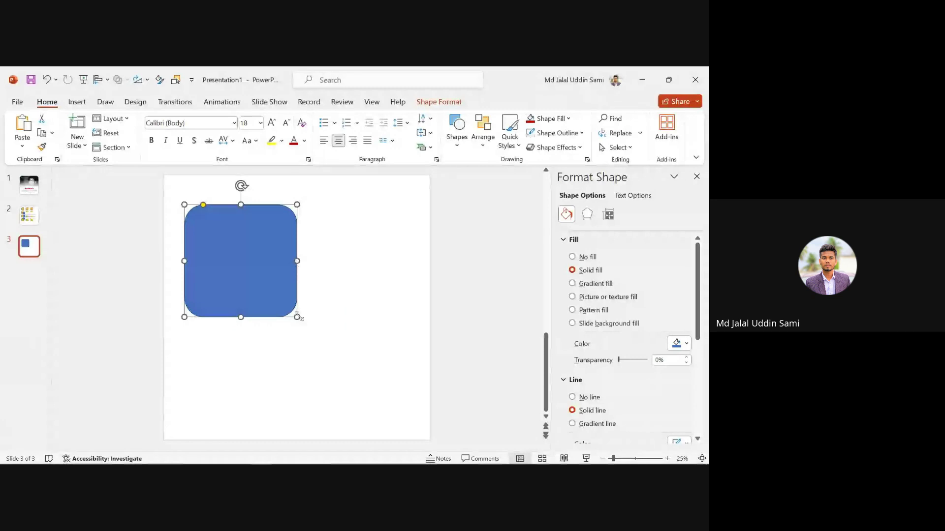
click(182, 308)
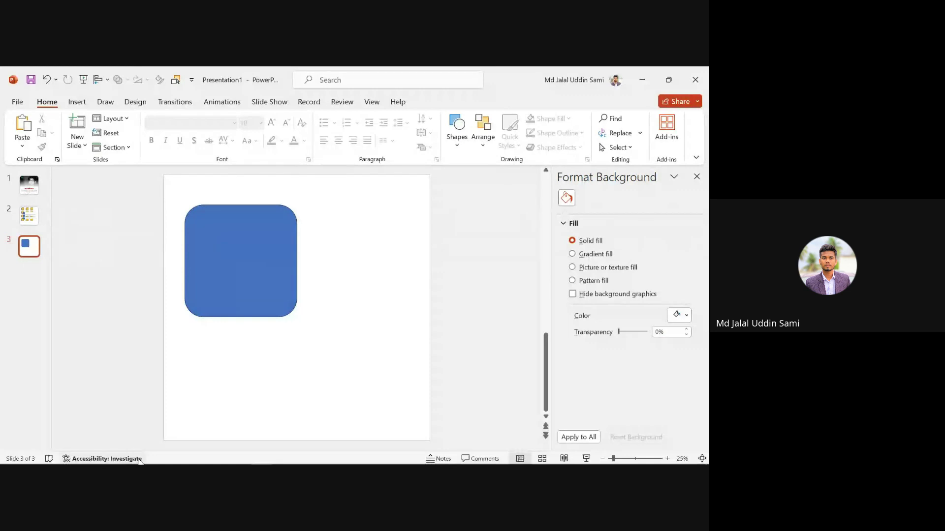
mouse_move(258, 463)
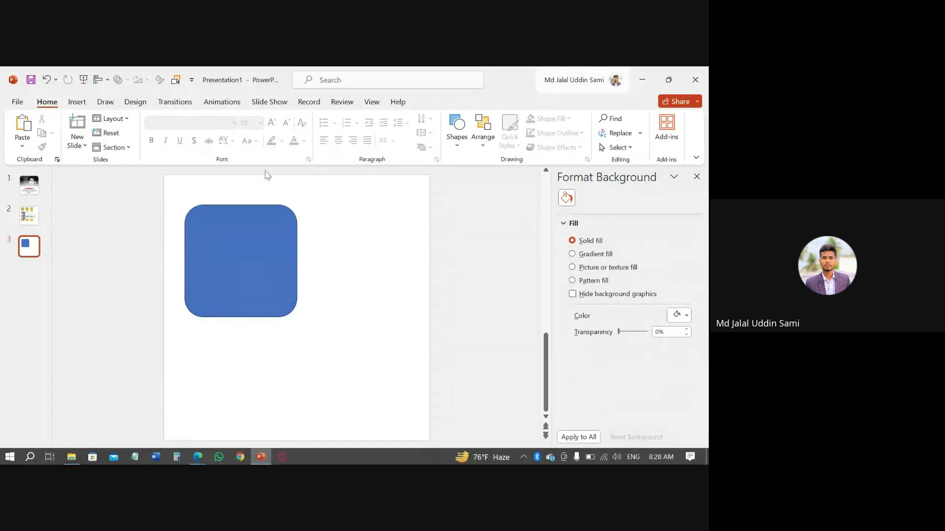
click(256, 242)
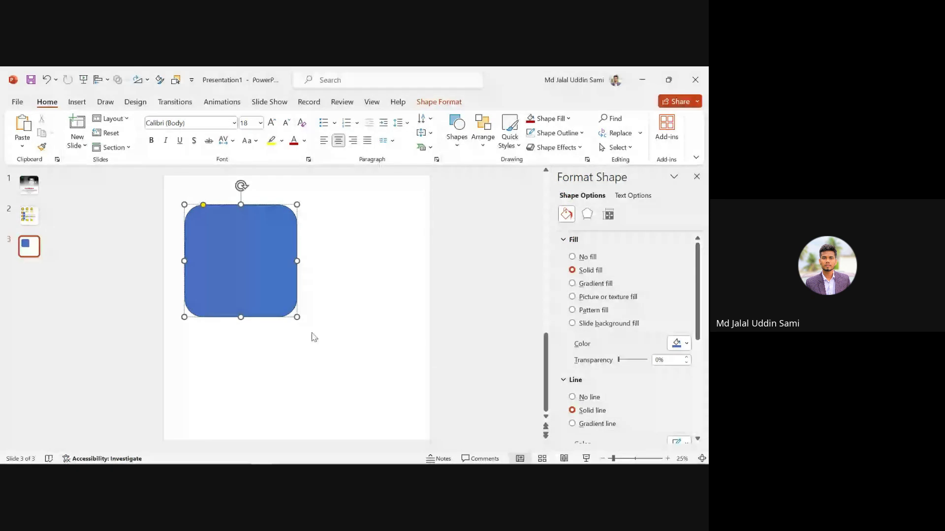
- Shrink the blue rounded square to a smaller size
drag(297, 317, 250, 270)
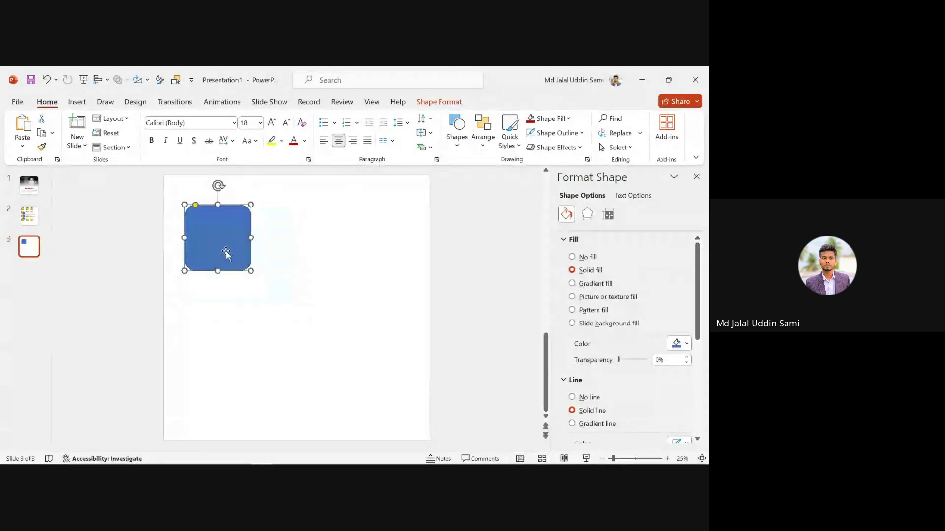
click(291, 243)
click(233, 279)
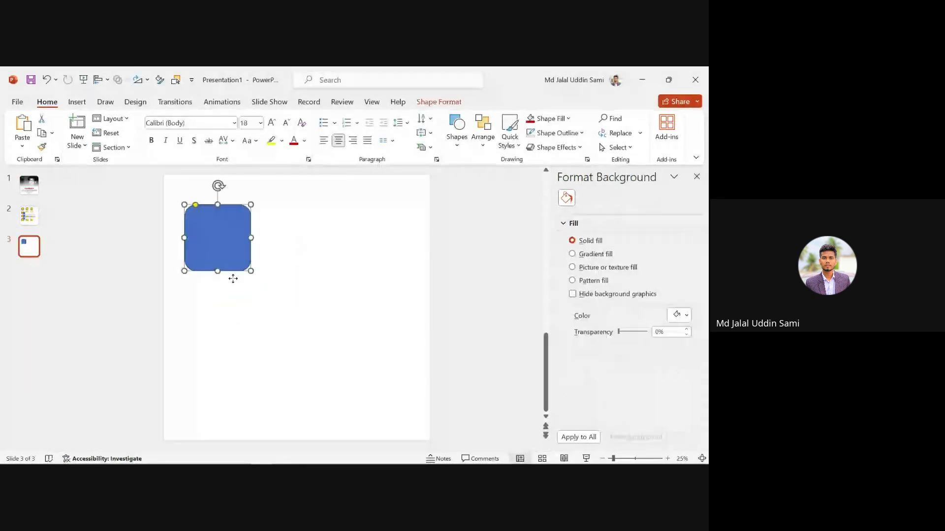
- Duplicate the rounded square and place the copy diagonally below-right of the original
drag(233, 279, 215, 213)
drag(299, 259, 282, 266)
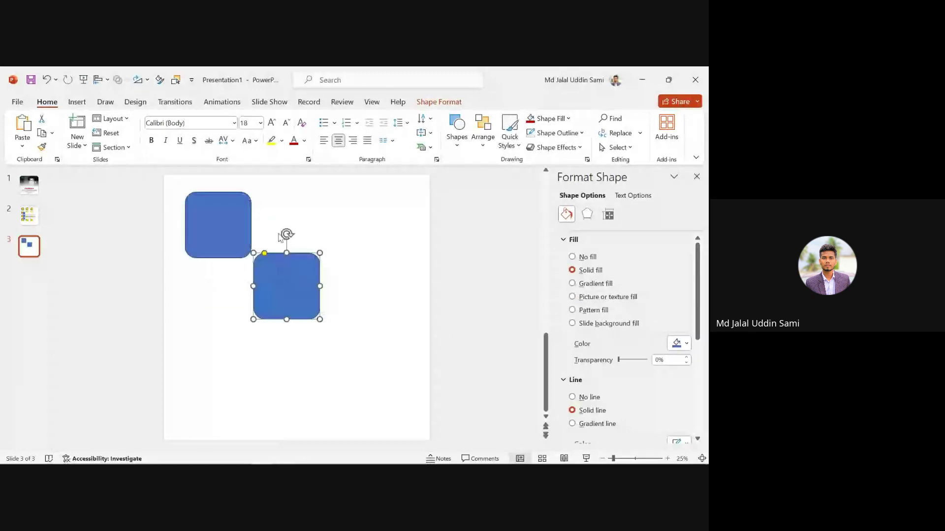
click(280, 239)
click(282, 256)
click(297, 200)
- Copy the portrait from slide 1 onto slide 3 and send it behind the blue squares
key(Home)
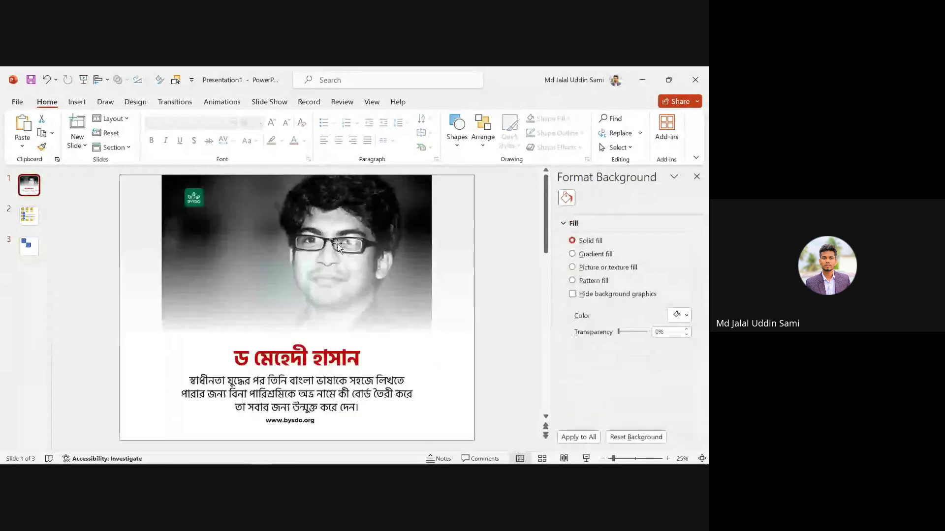
click(327, 276)
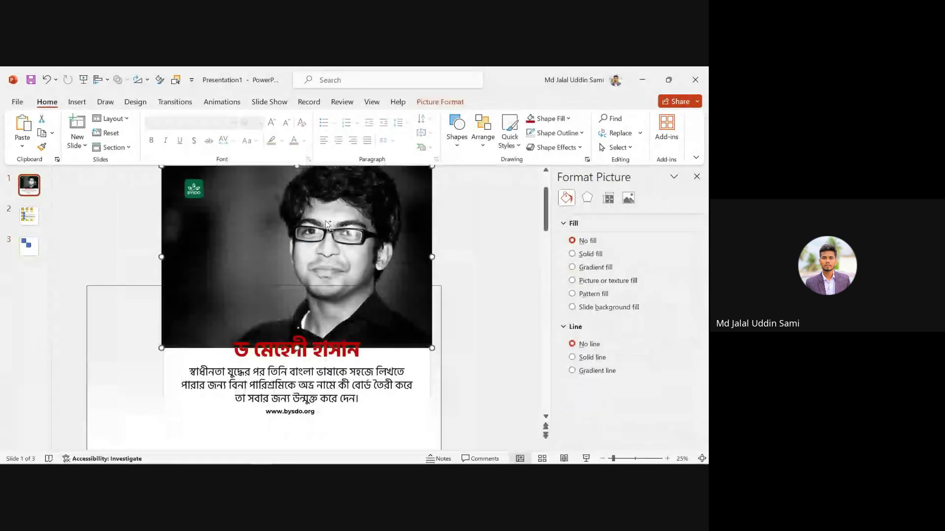
key(ctrl+c)
key(End)
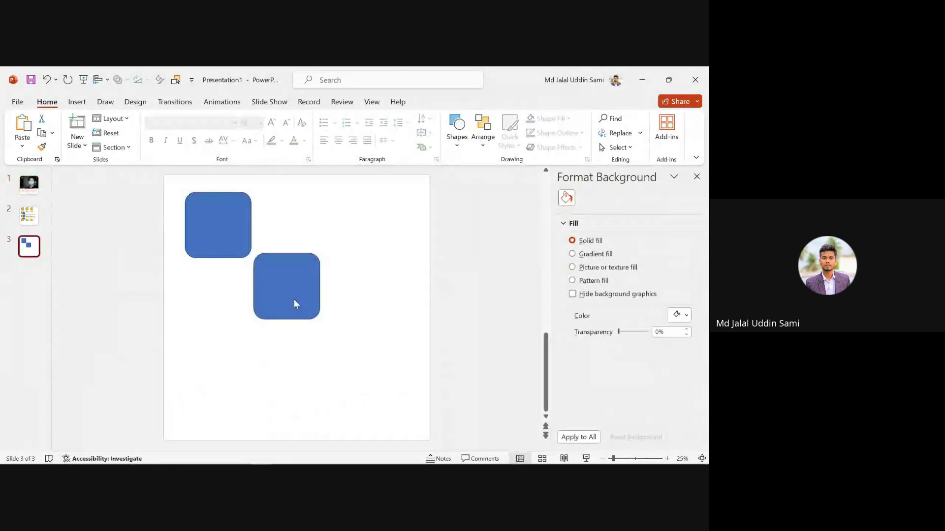
key(ctrl+v)
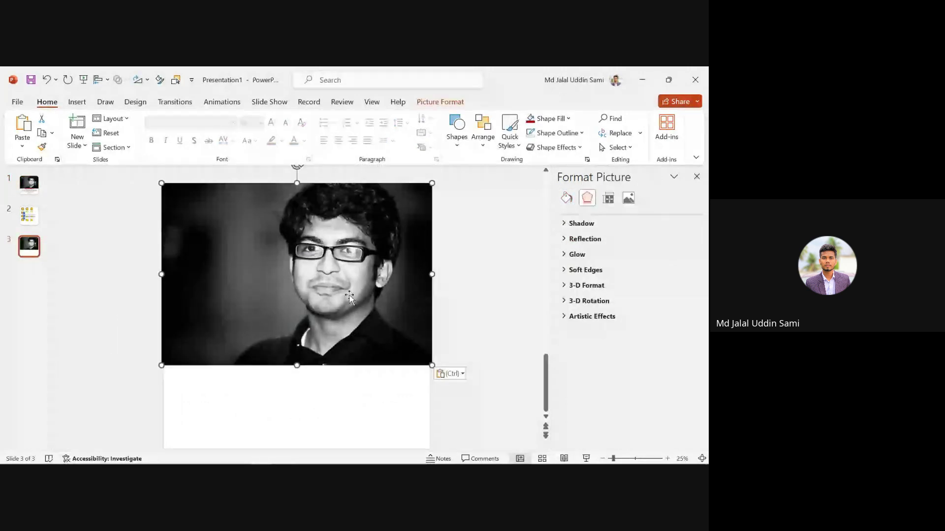
right_click(349, 296)
click(376, 353)
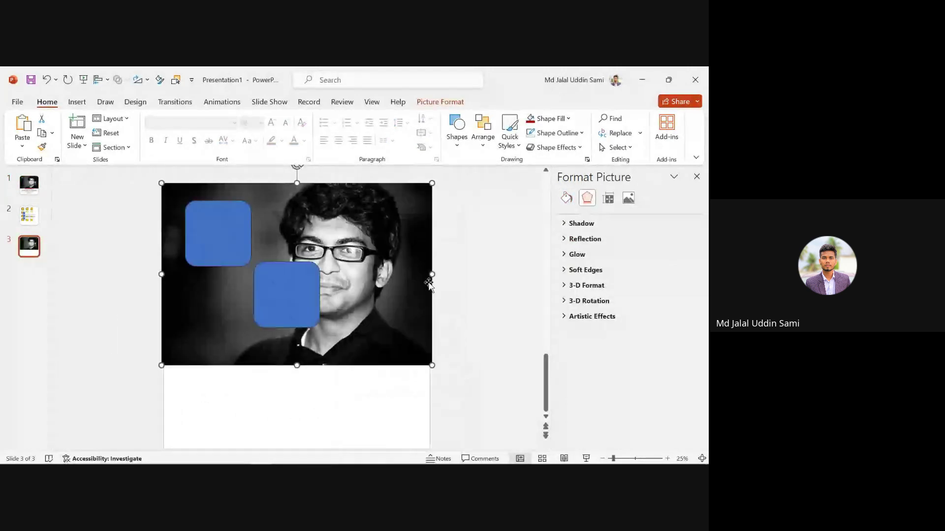
key(Escape)
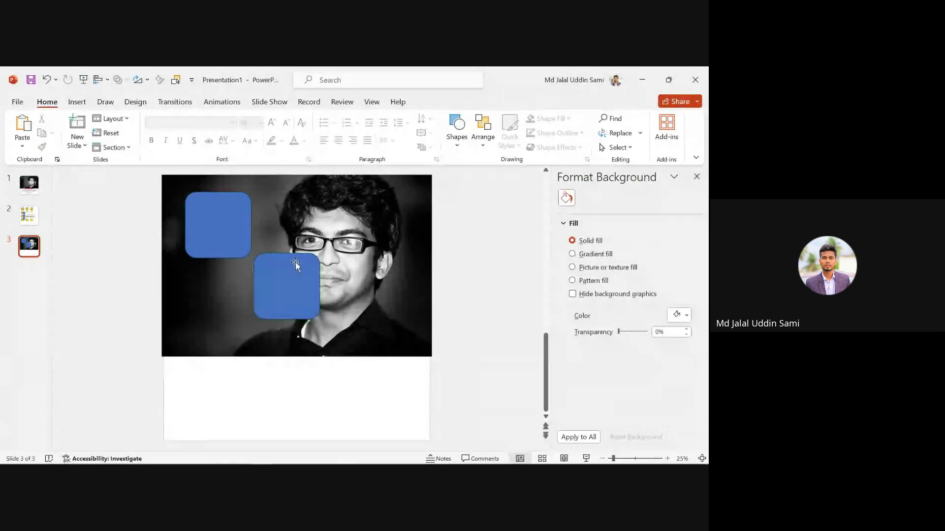
- Enlarge the lower blue square and position it over the portrait's face
click(234, 212)
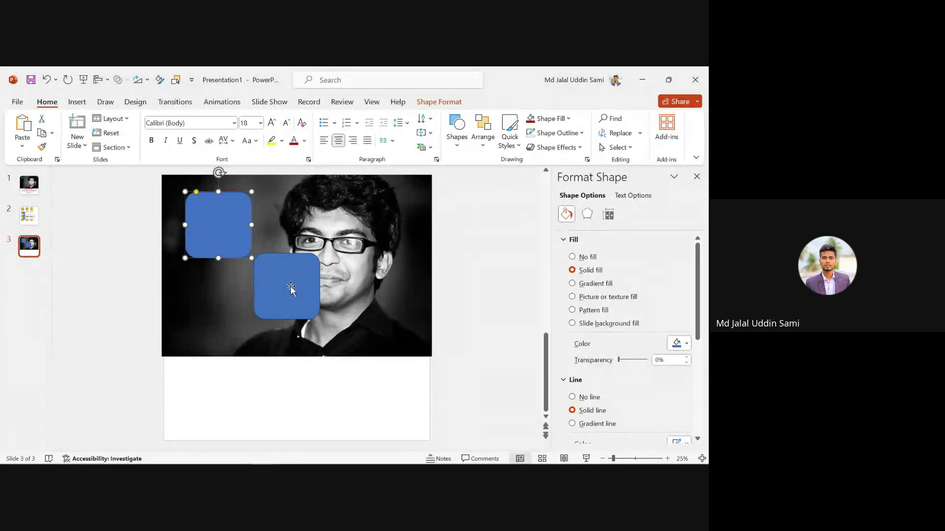
click(494, 188)
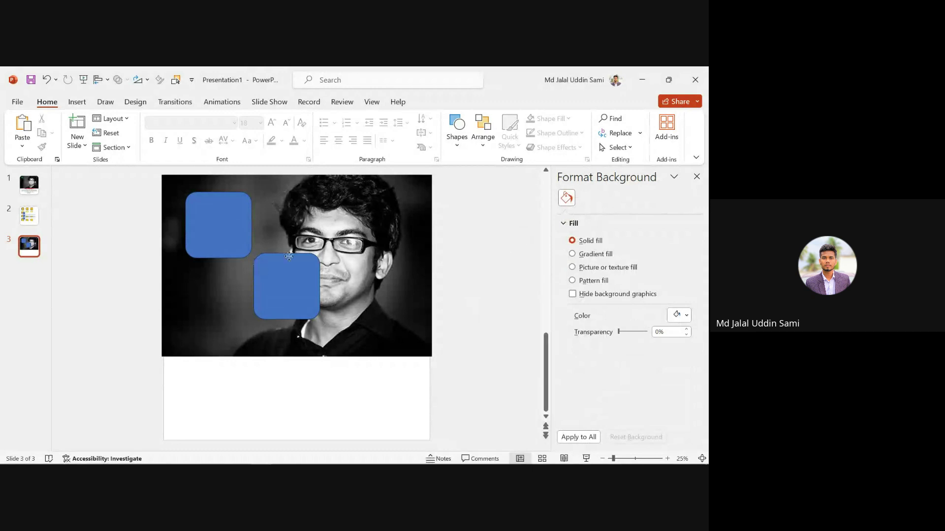
click(299, 278)
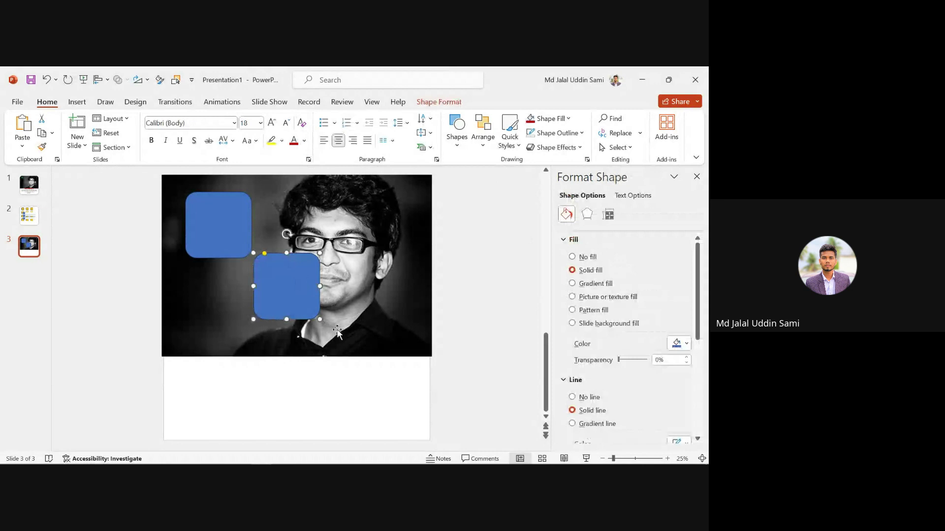
drag(310, 310, 429, 372)
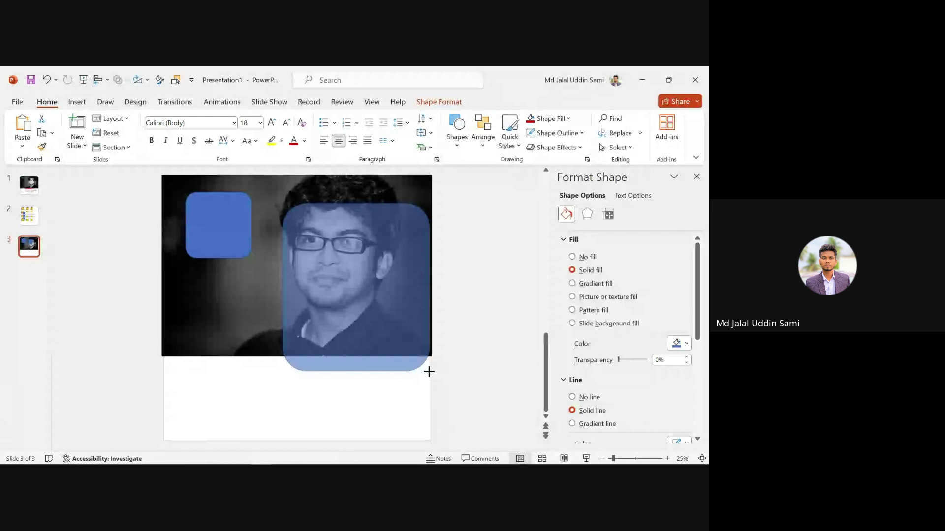
drag(370, 309, 349, 282)
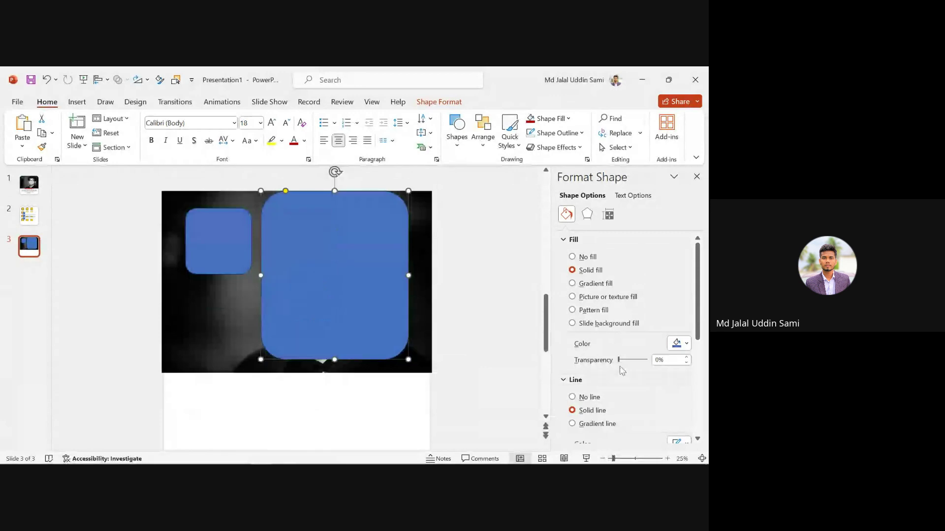
- Set the big square to 44% transparency and select it together with the portrait
drag(619, 359, 635, 360)
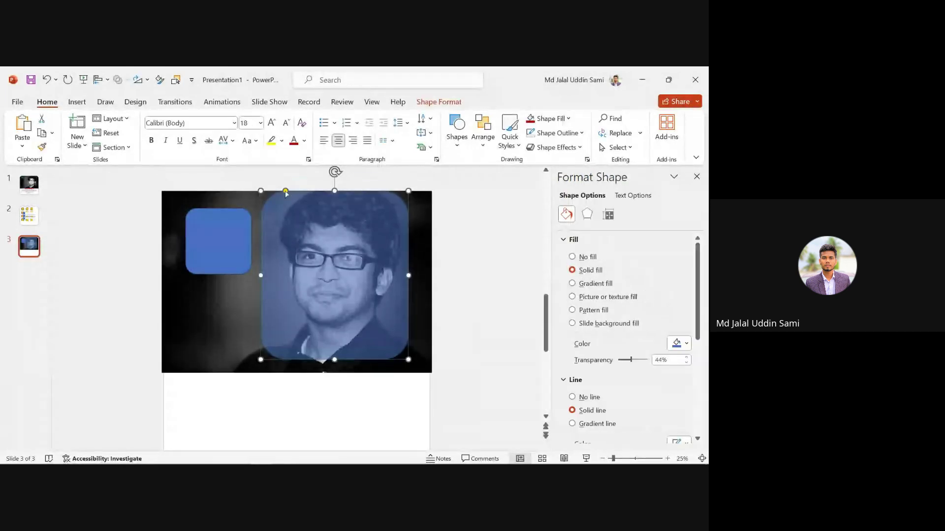
click(345, 228)
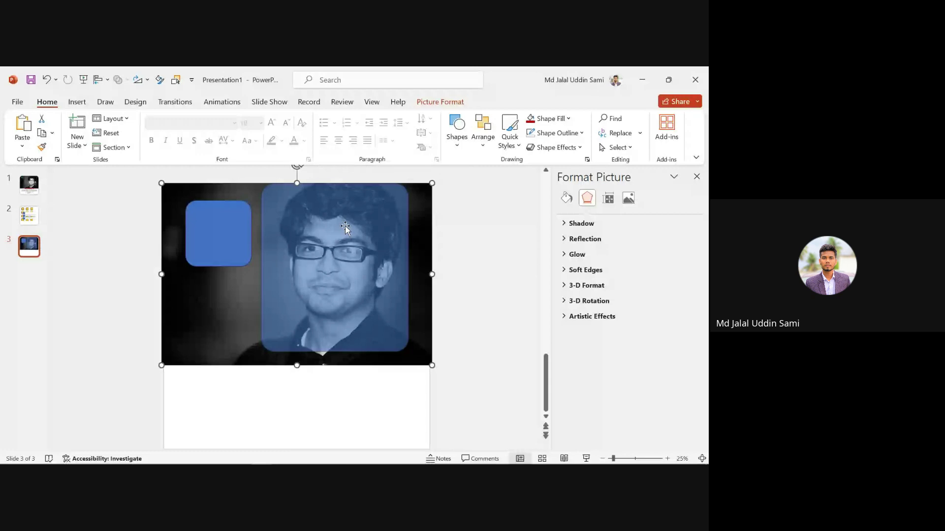
shift+click(320, 222)
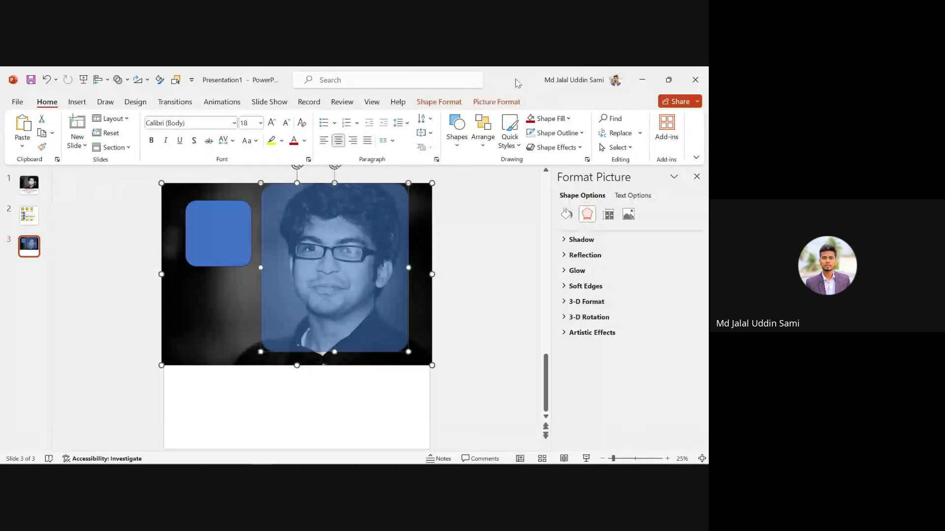
- Use Merge Shapes > Intersect to crop the portrait to the rounded square
click(439, 101)
click(101, 147)
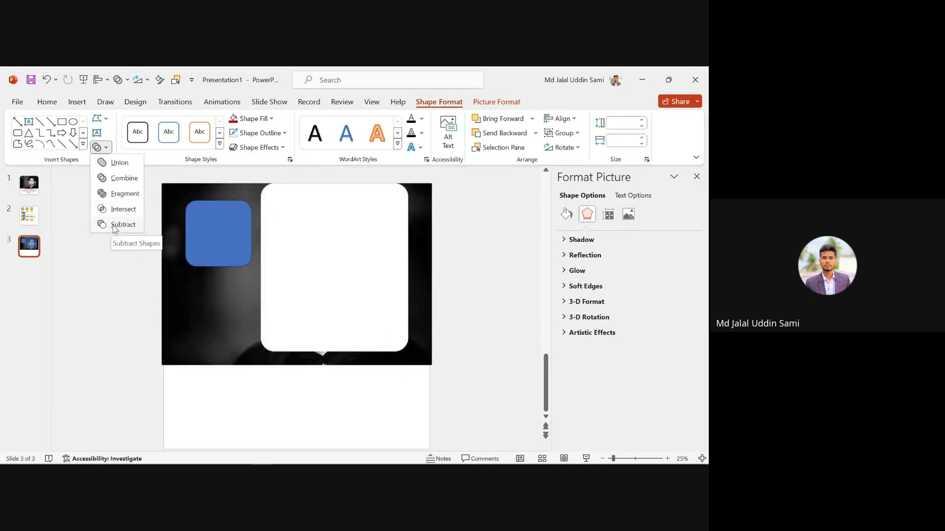
click(123, 210)
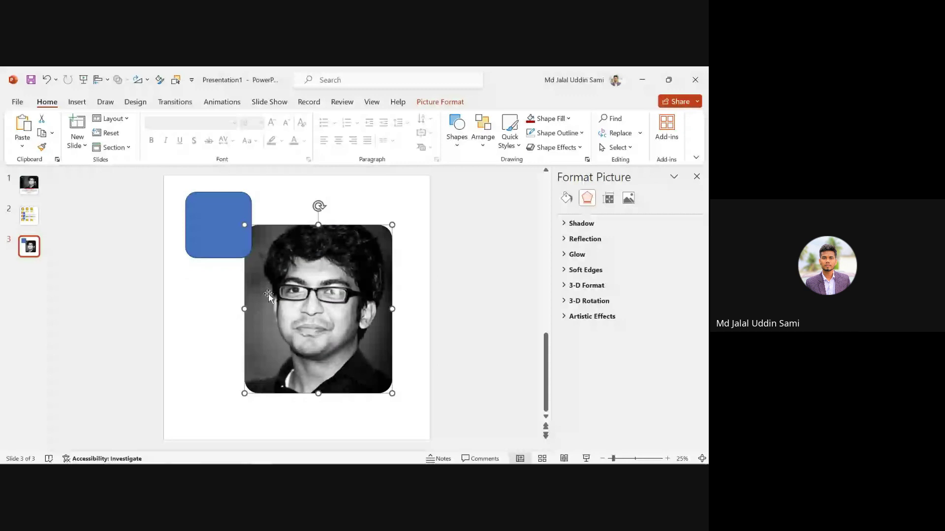
- Move the rounded portrait to the right of the blue square, tops aligned
drag(267, 294, 269, 256)
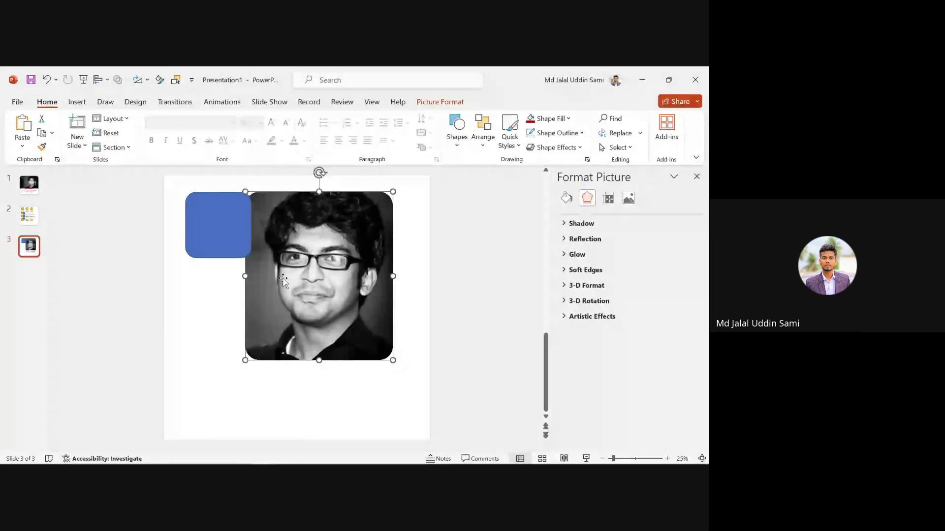
key(Tab)
drag(348, 244, 346, 247)
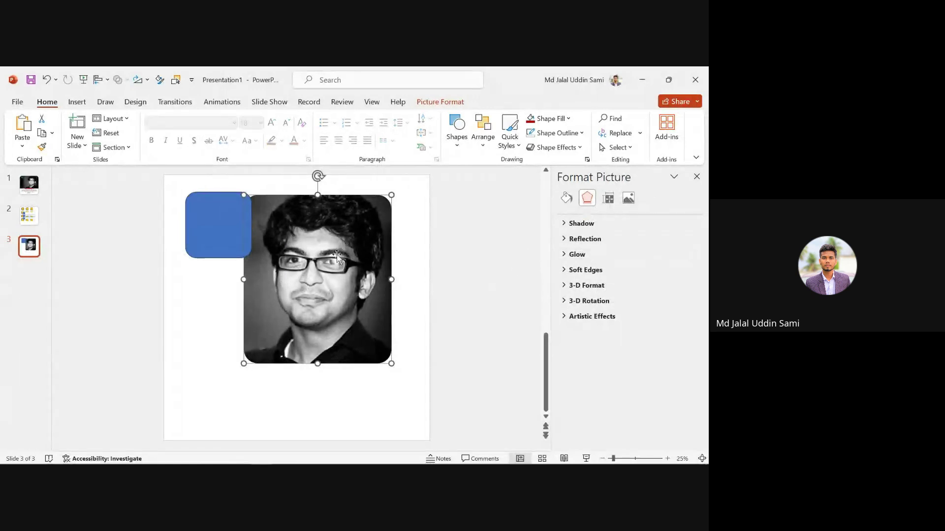
drag(302, 236, 372, 239)
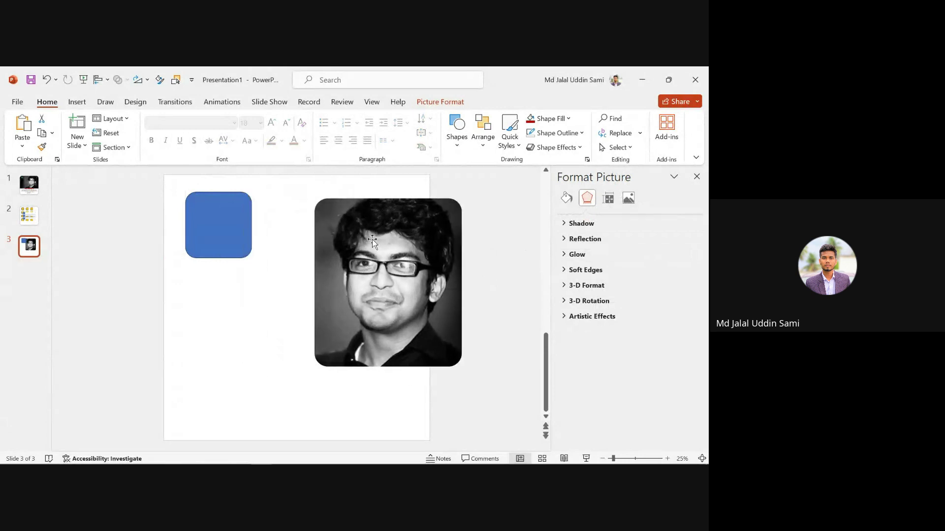
- Check the Animations and Transitions tabs and fine-tune the portrait and square positions
click(235, 103)
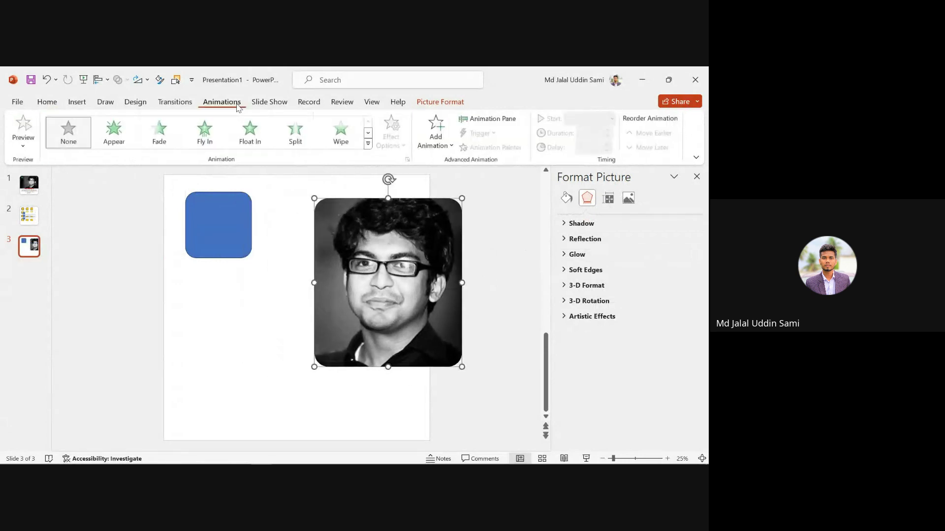
click(185, 106)
drag(396, 264, 442, 252)
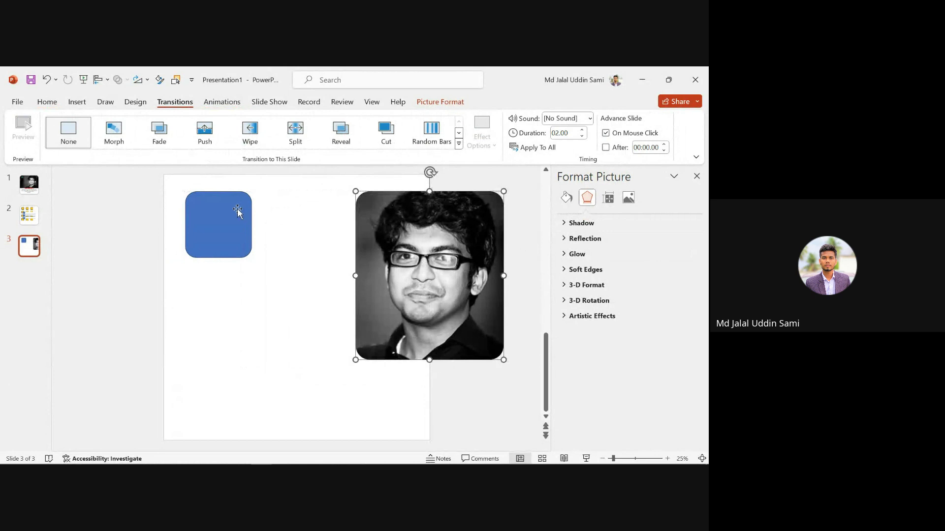
drag(232, 223, 232, 241)
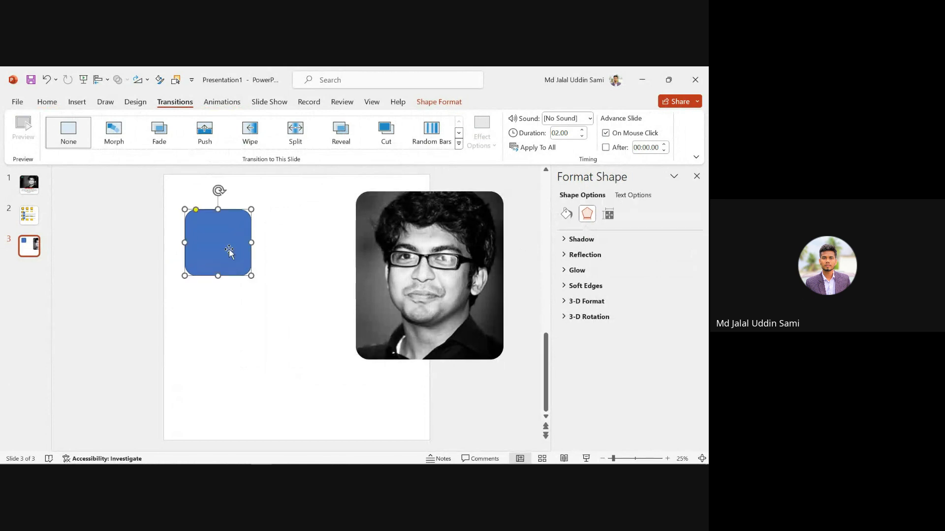
drag(406, 222, 386, 222)
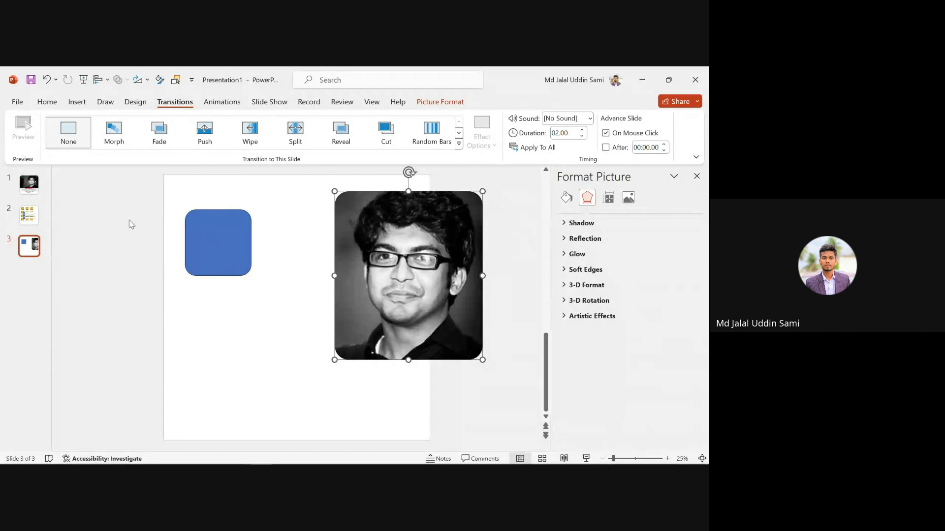
- Return to the Home tab and bring the Google Meet browser window to the front
click(60, 102)
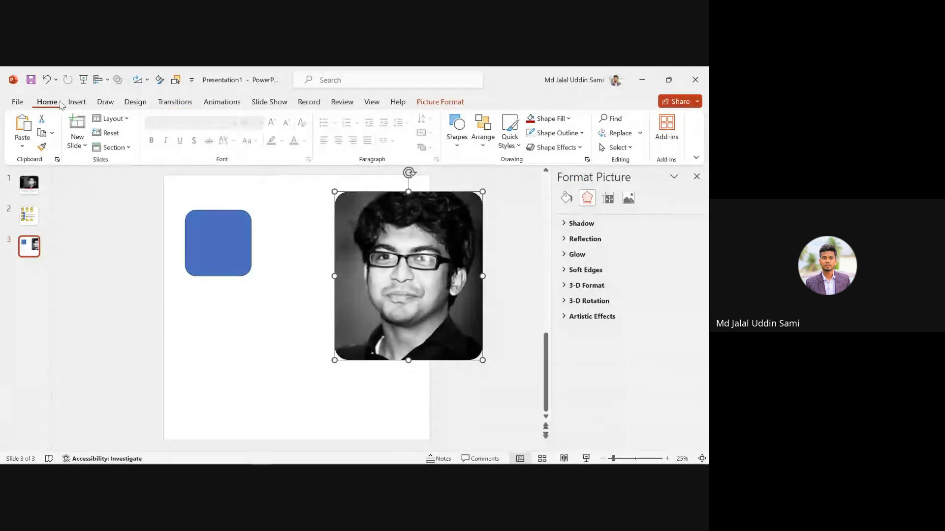
mouse_move(181, 460)
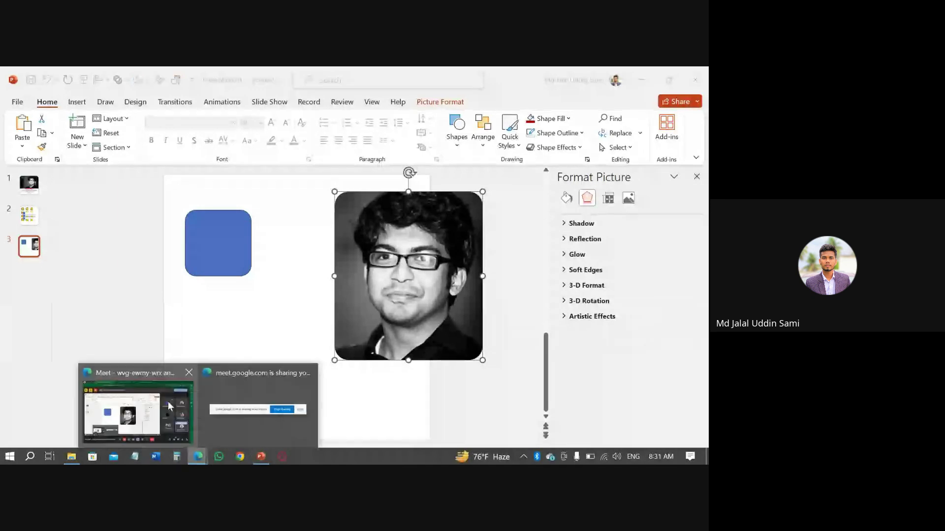
click(133, 403)
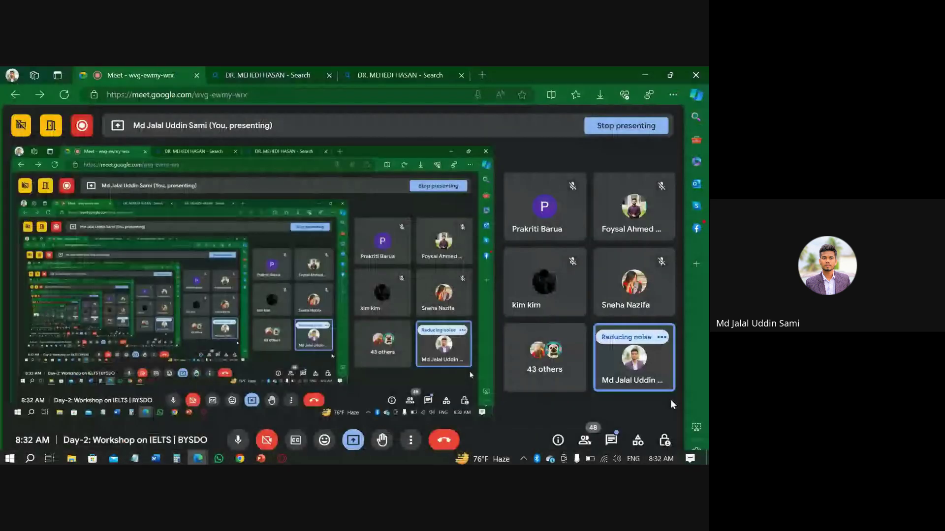